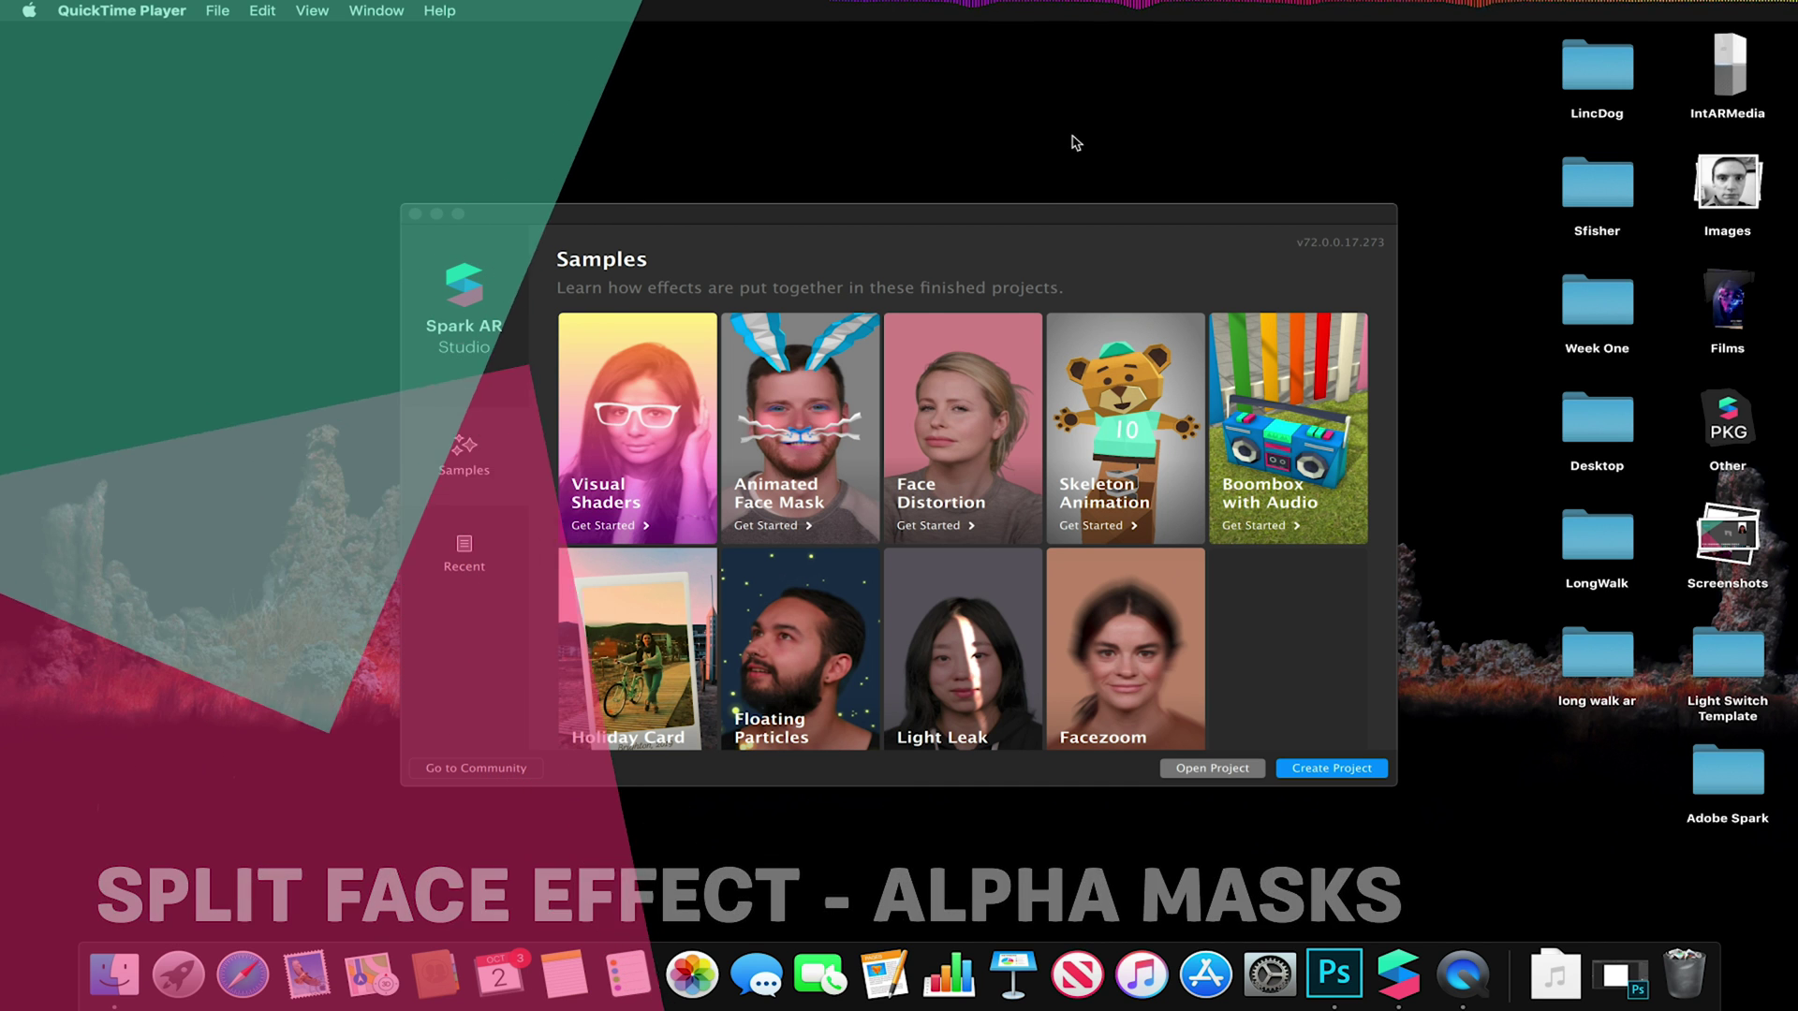
# Step: Start a new blank project in a maximized window and insert a face mesh
pyautogui.click(1042, 218)
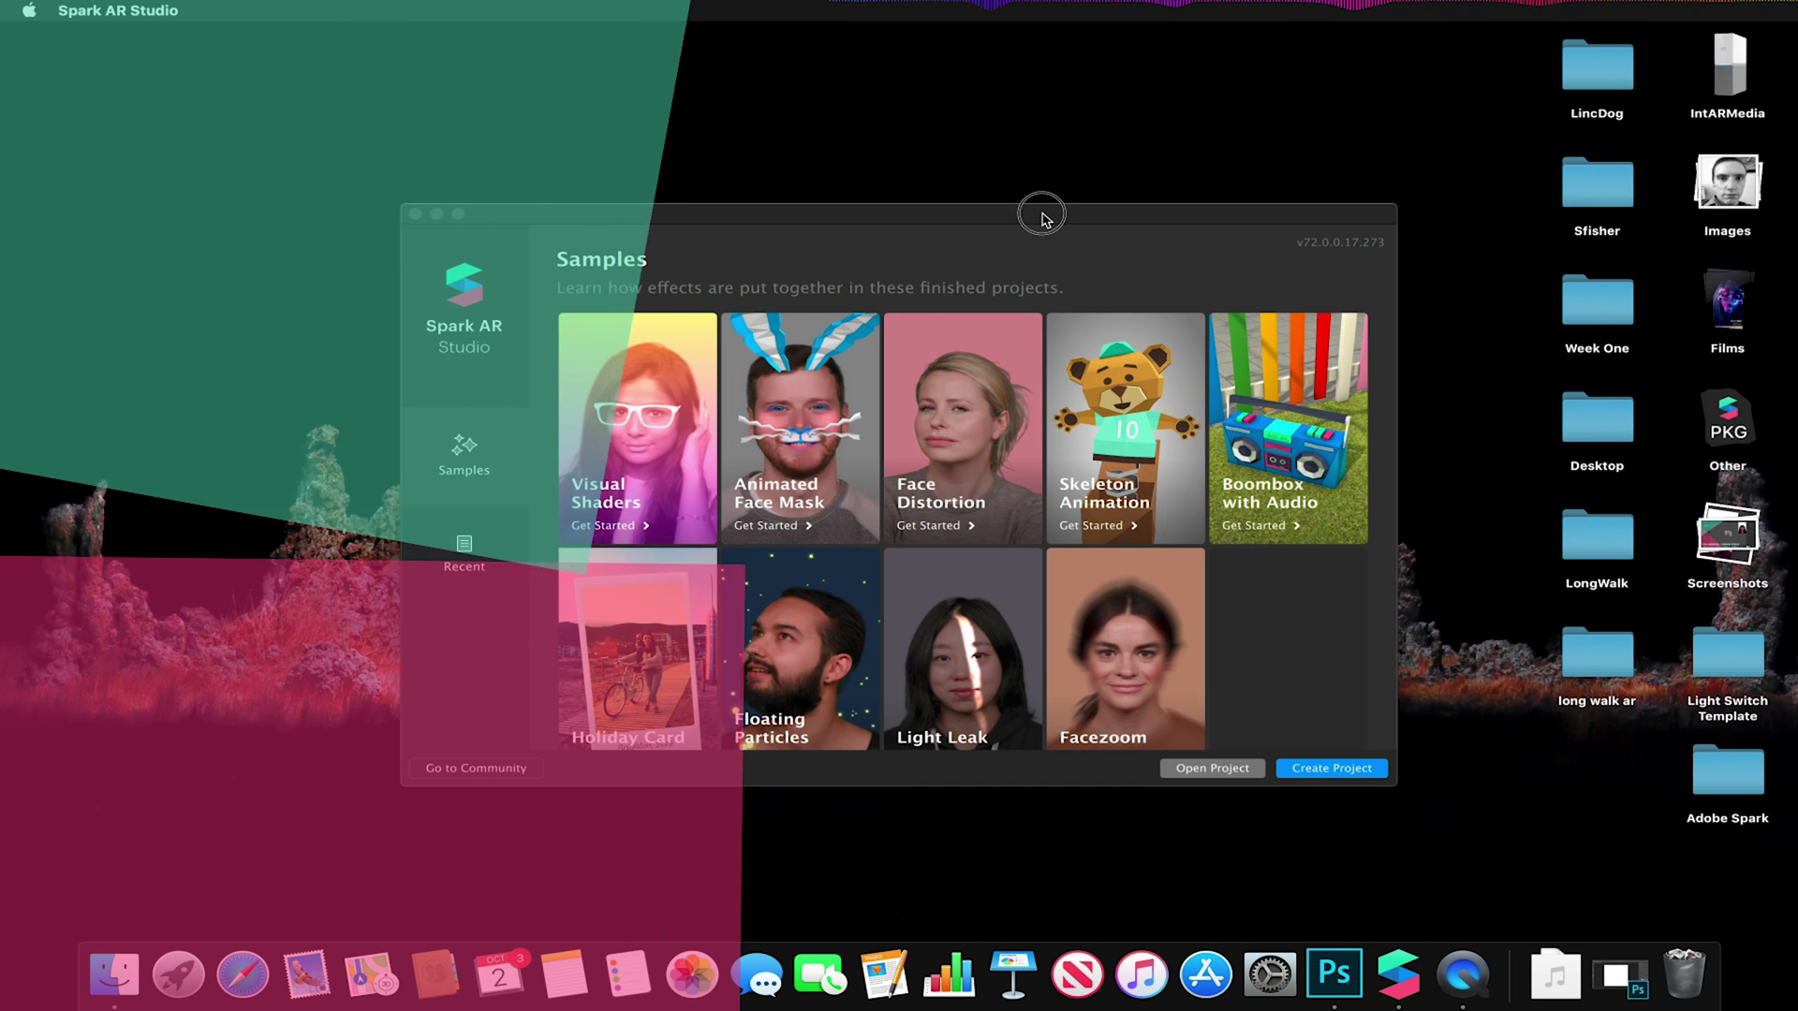
pyautogui.click(1328, 769)
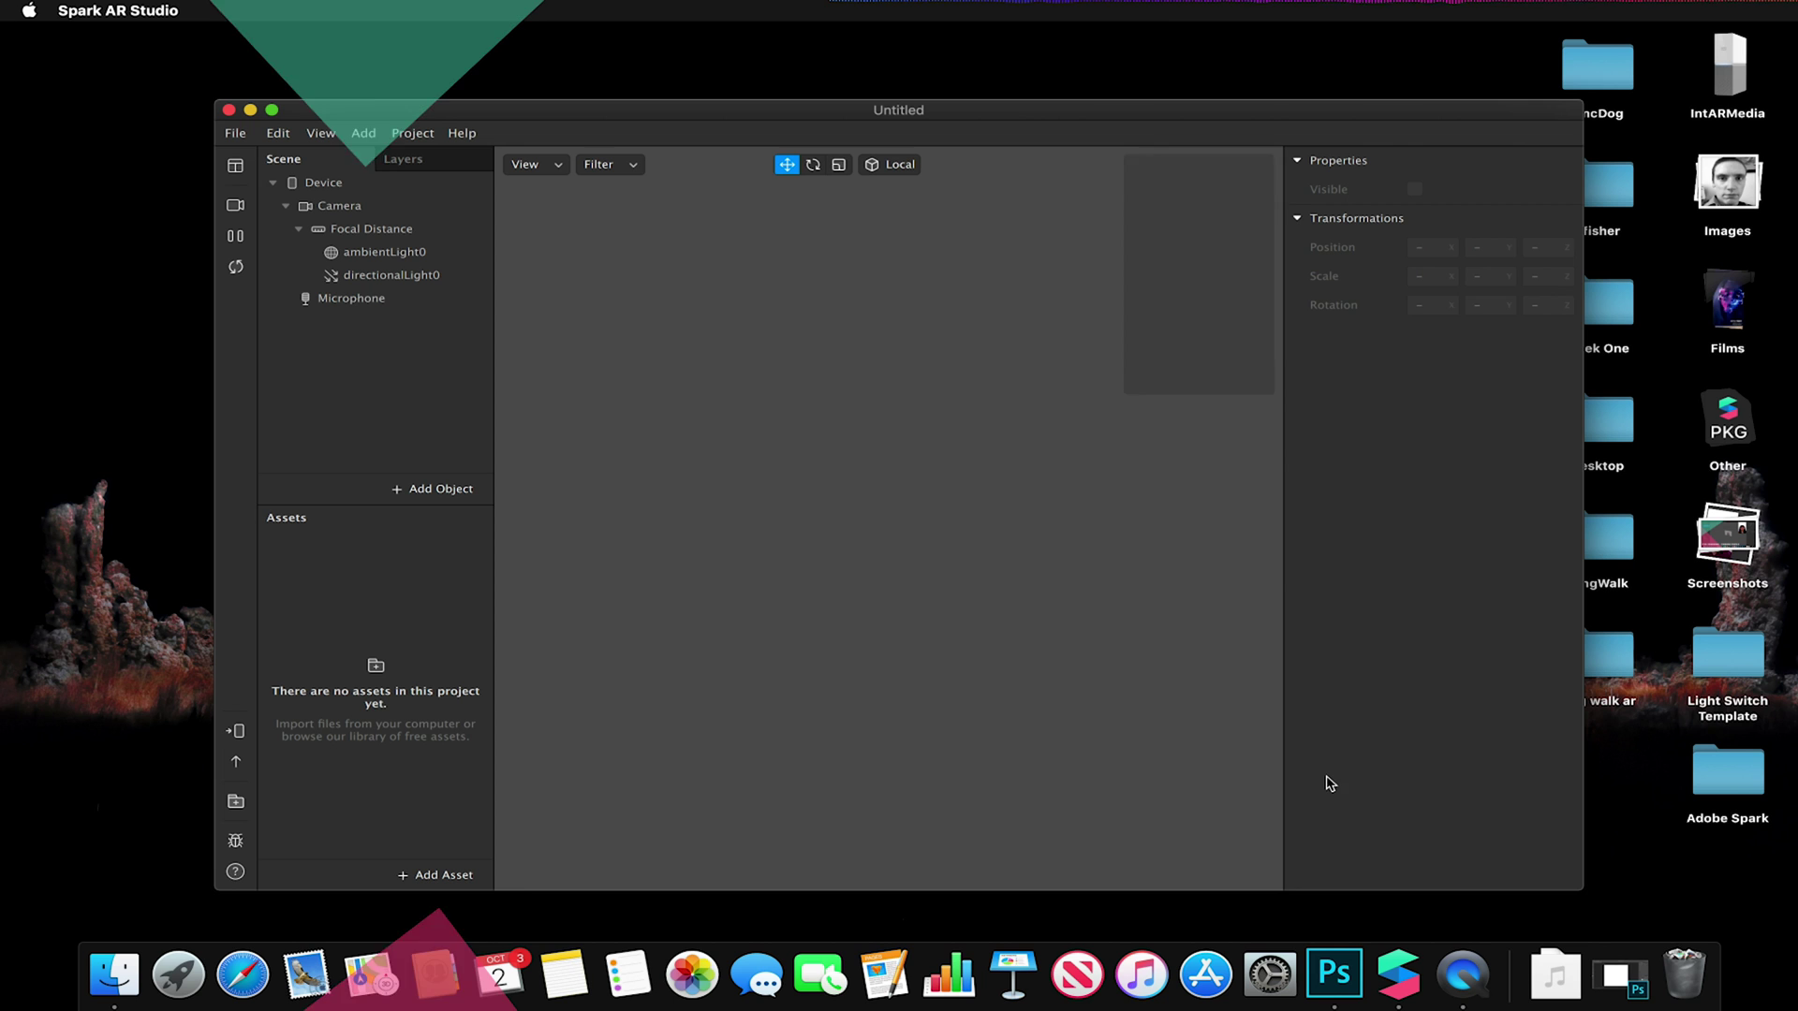
pyautogui.click(271, 110)
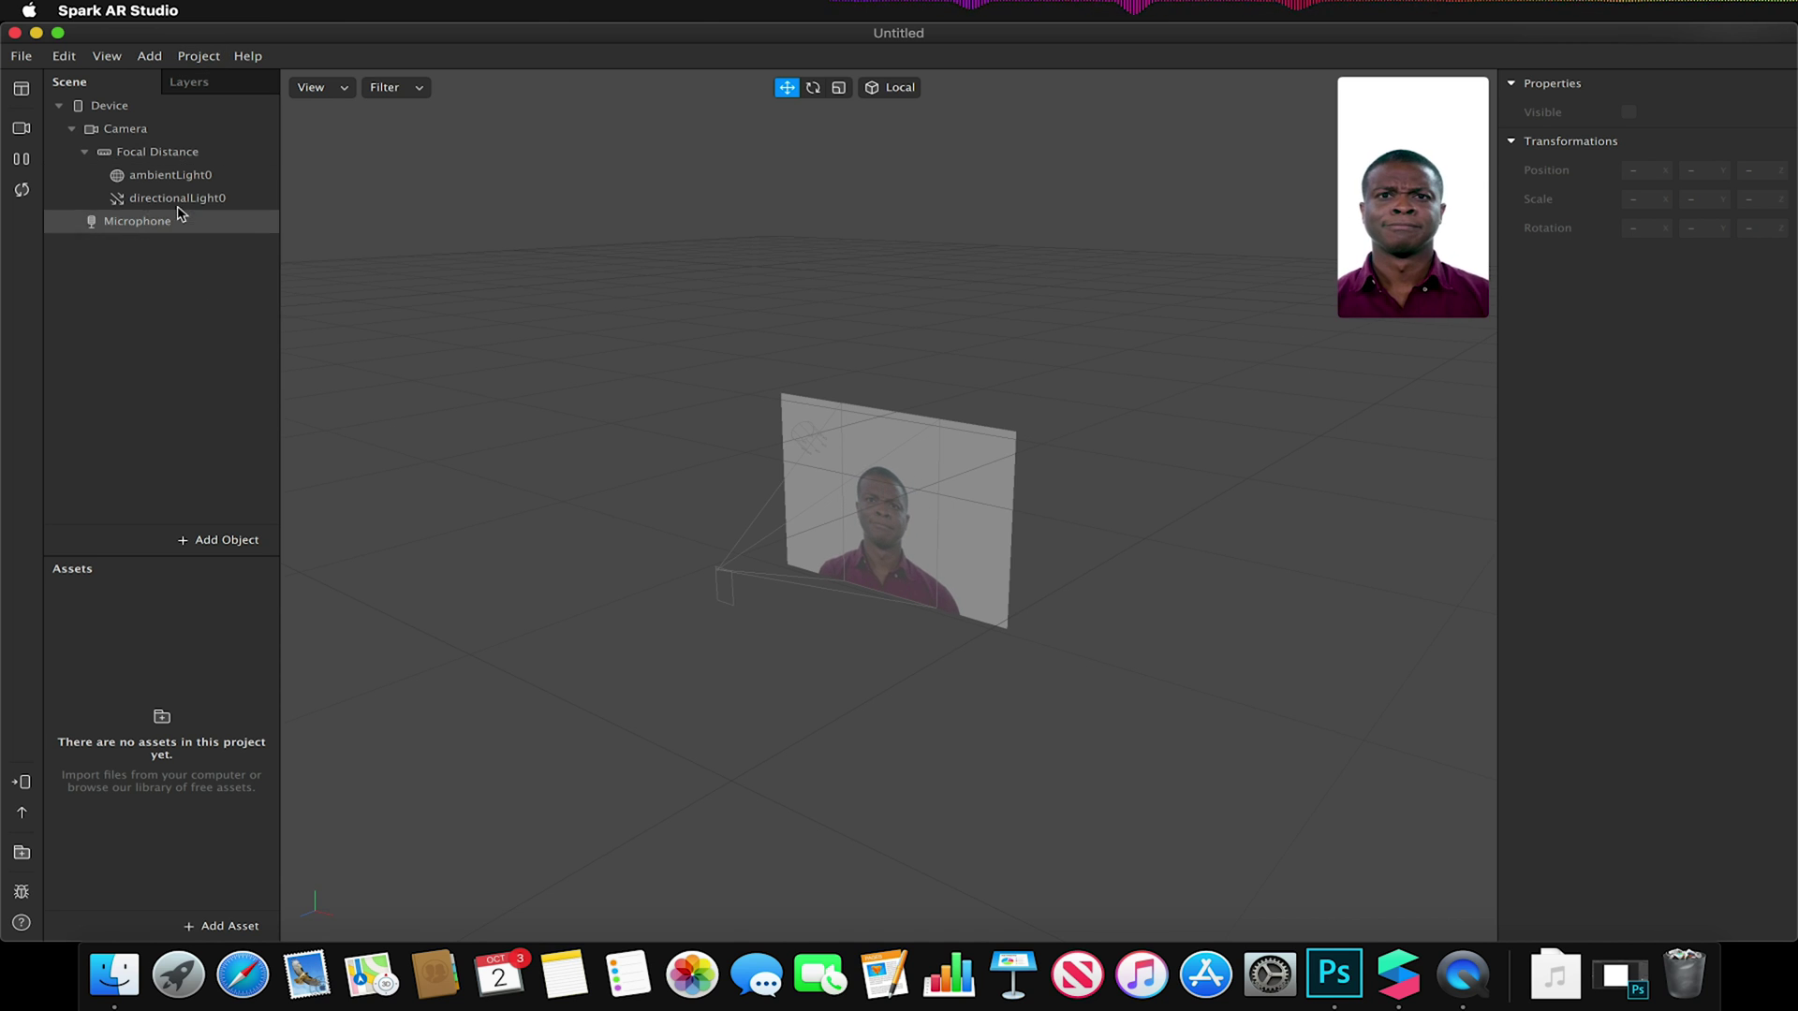
pyautogui.click(212, 548)
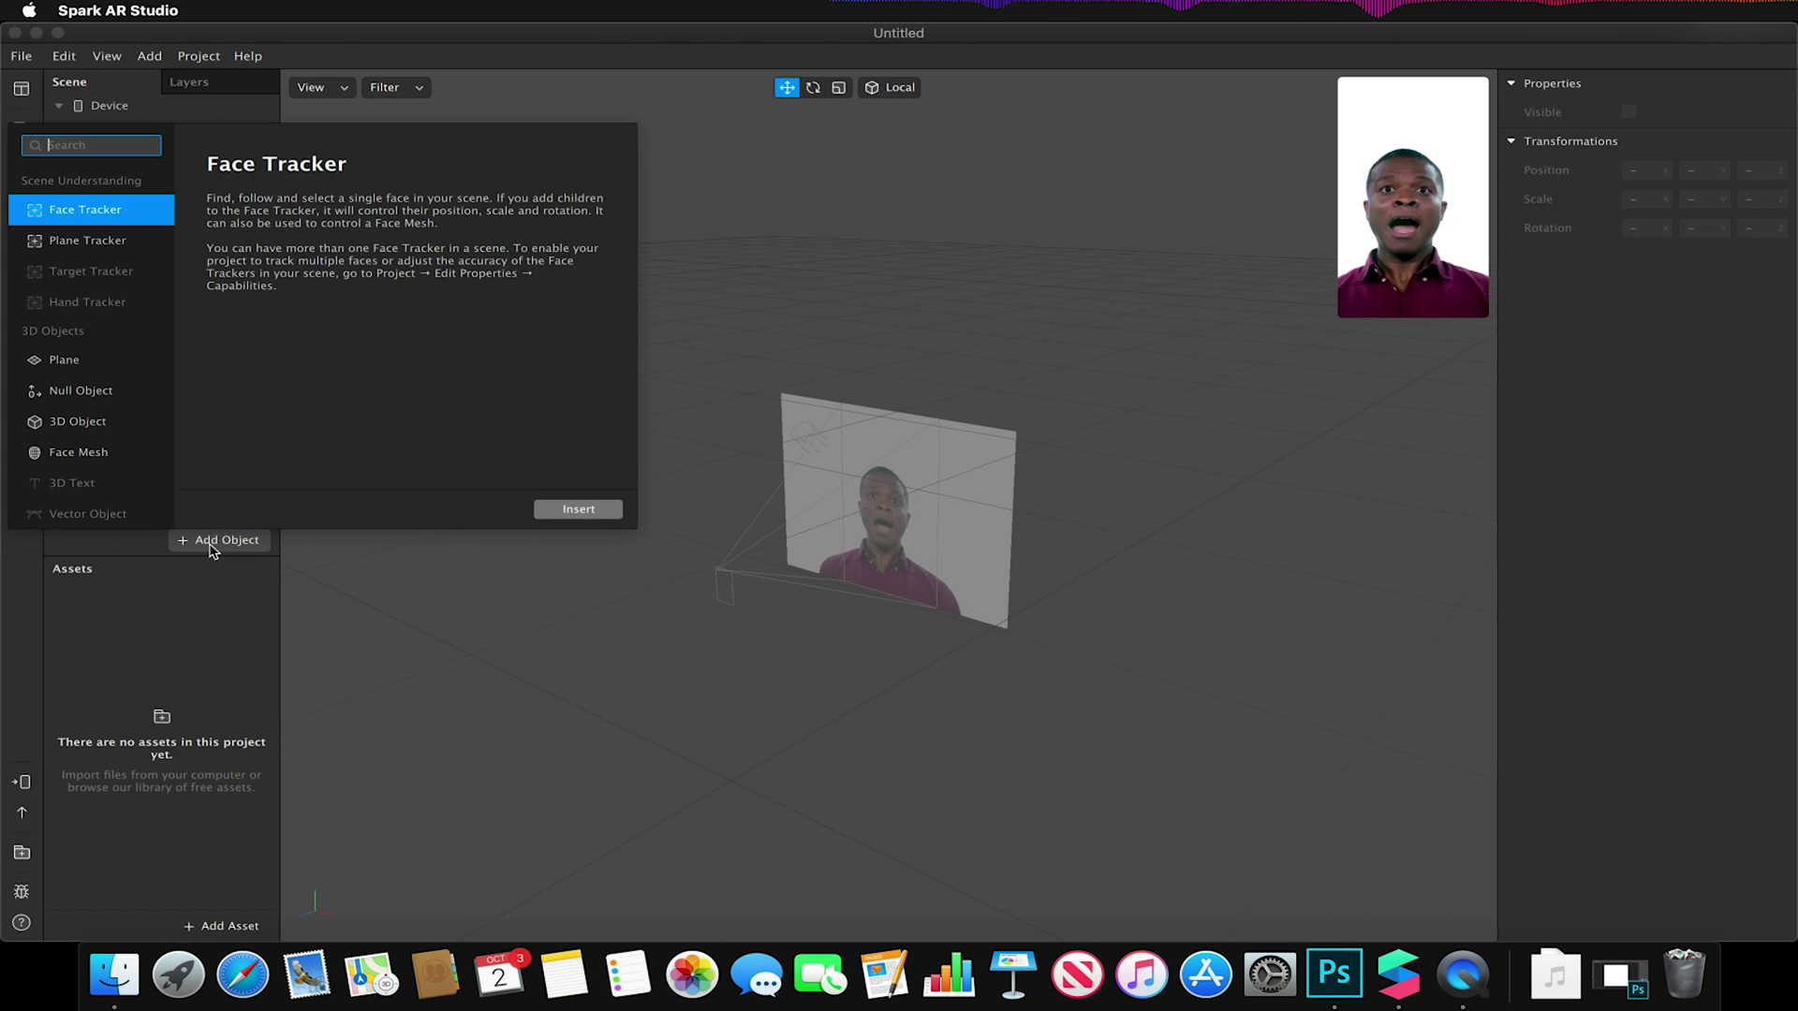
pyautogui.click(89, 460)
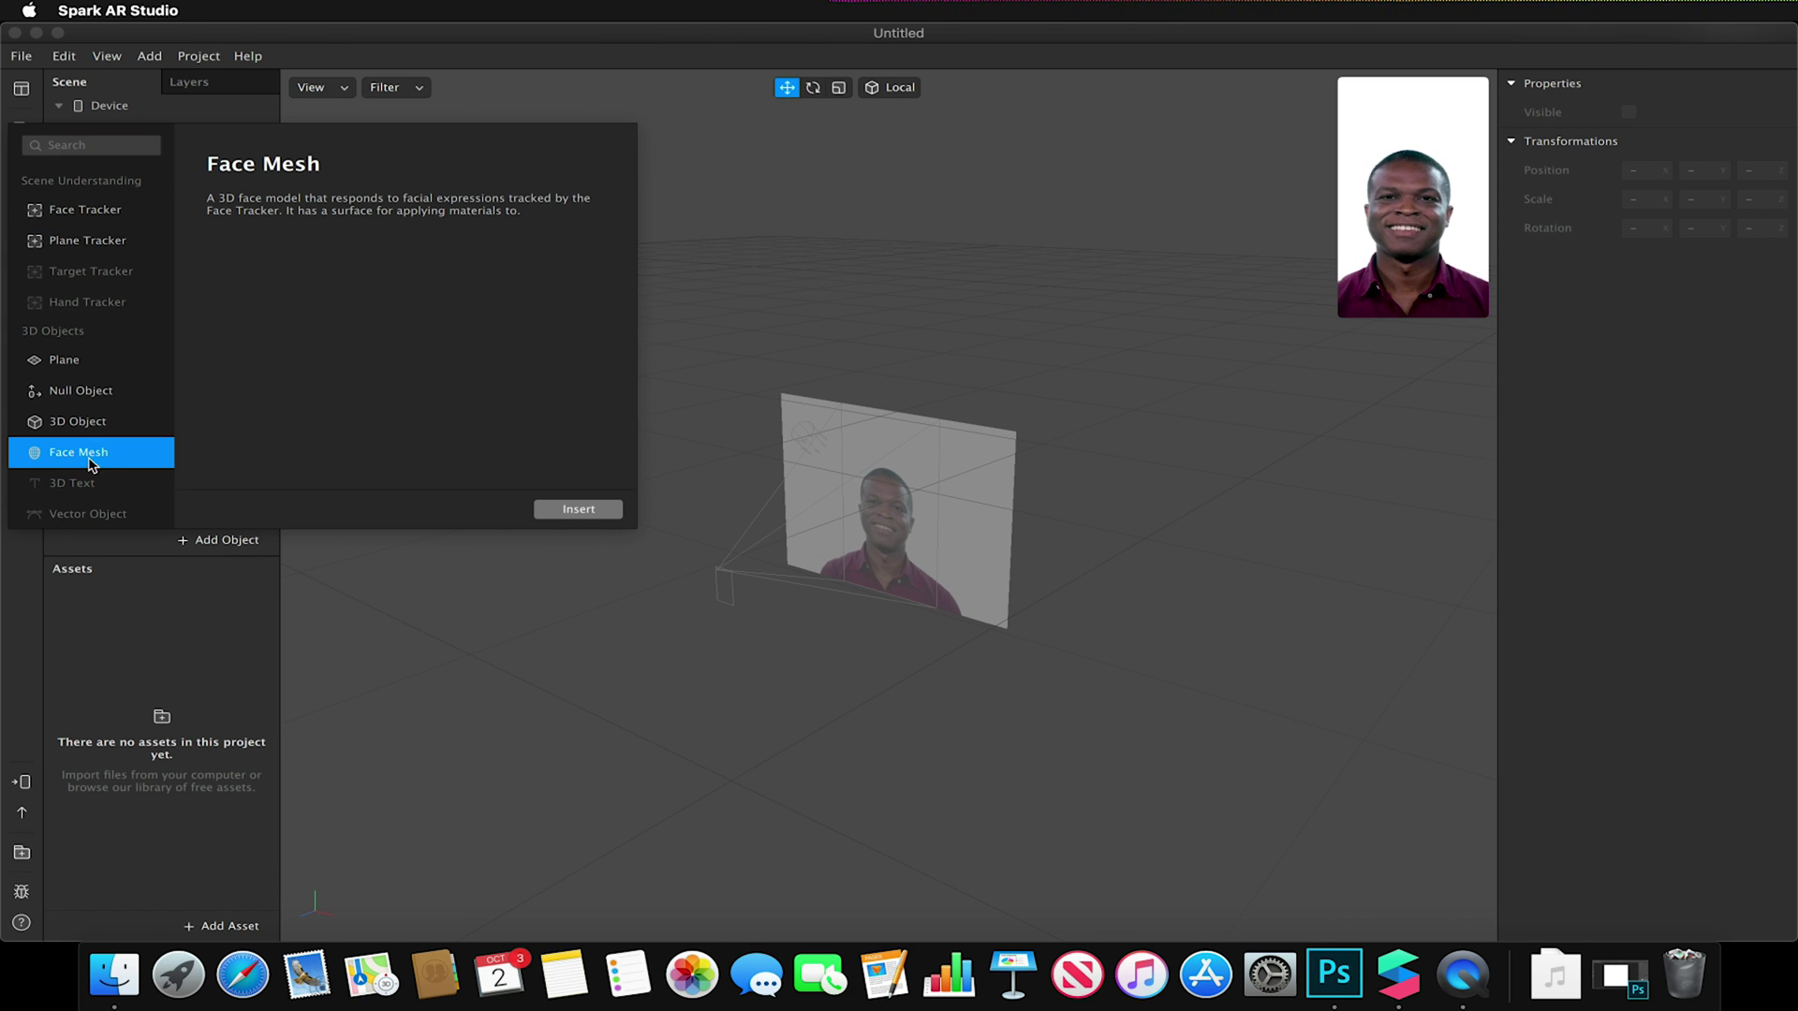
pyautogui.click(601, 512)
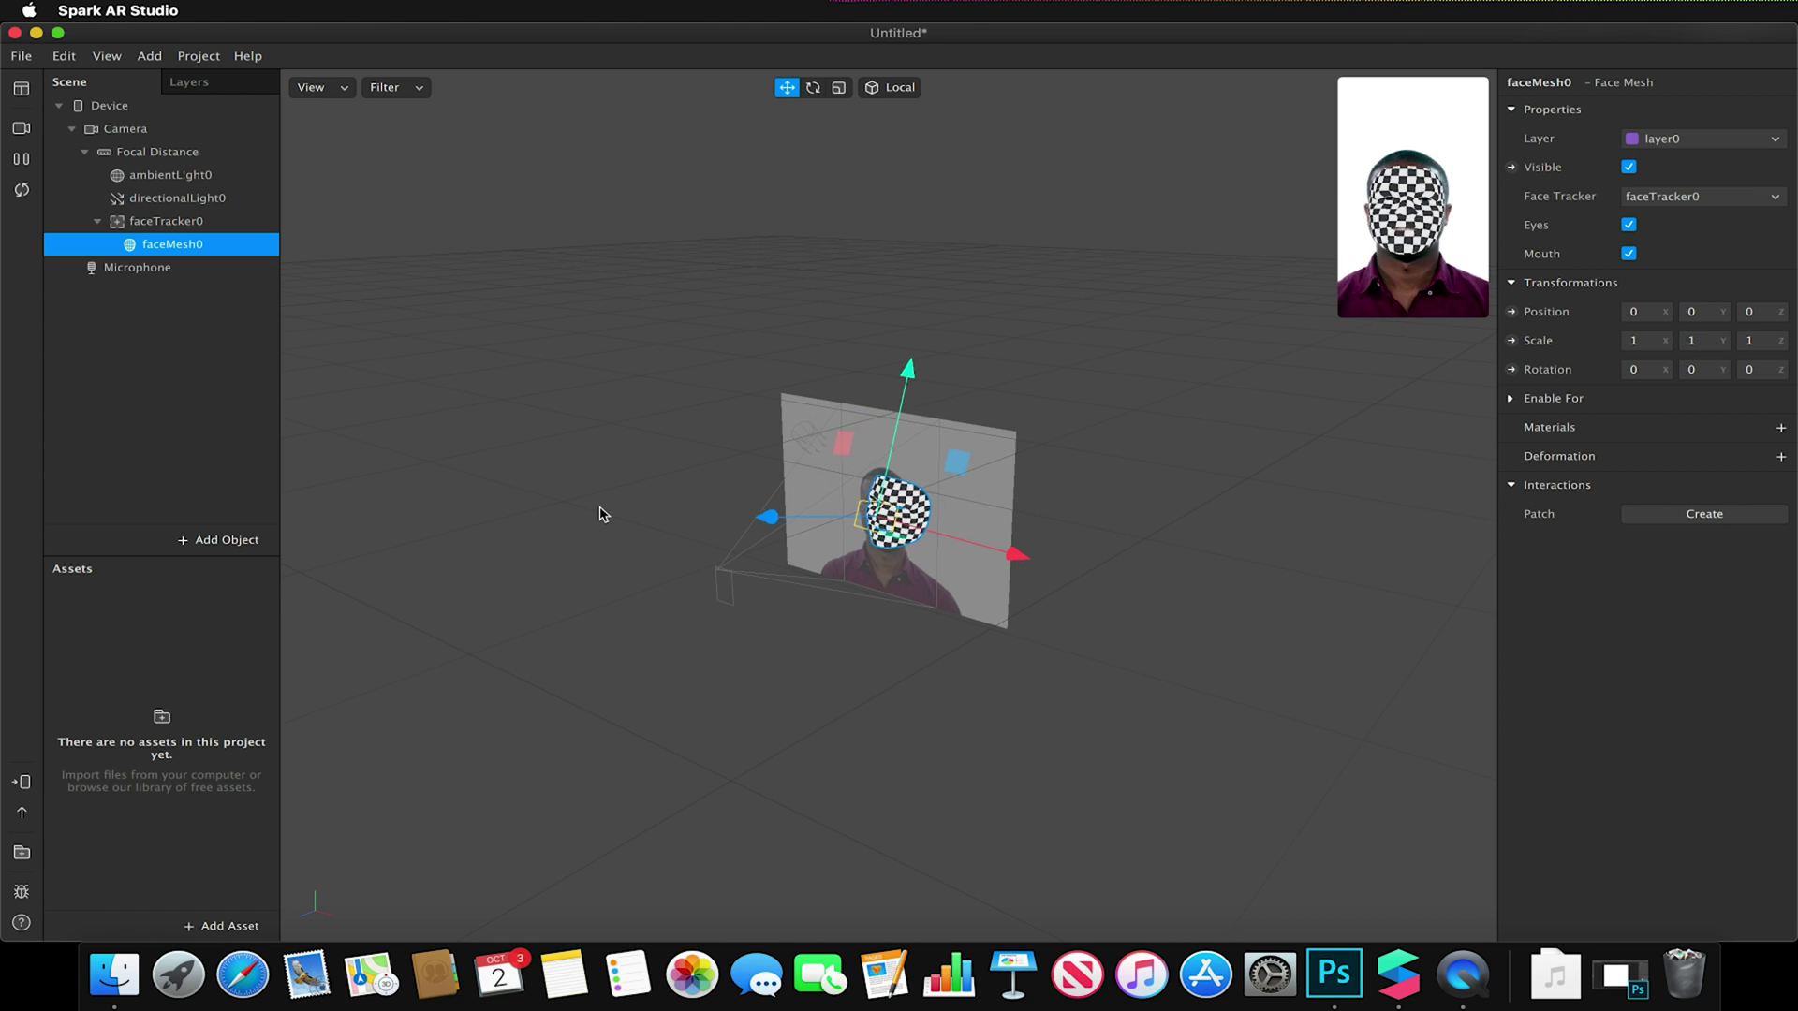
# Step: Rename faceMesh0 to Underlayer
pyautogui.rightClick(178, 245)
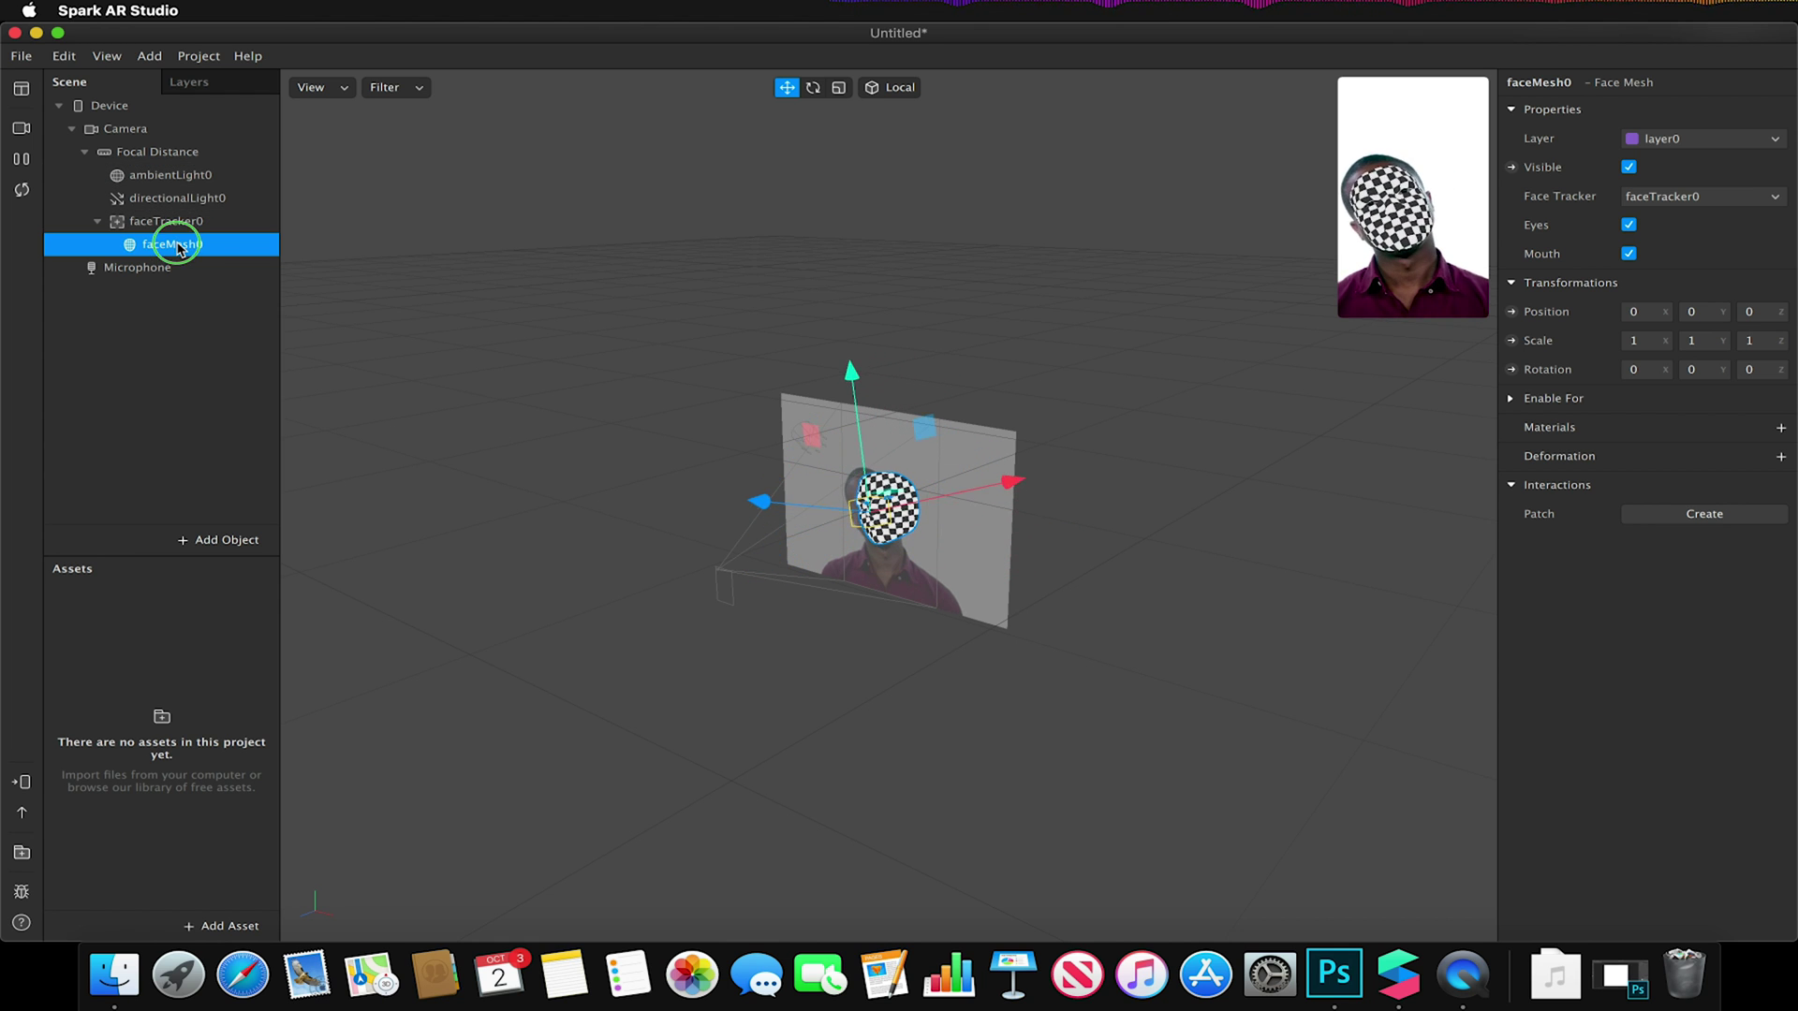
pyautogui.click(273, 302)
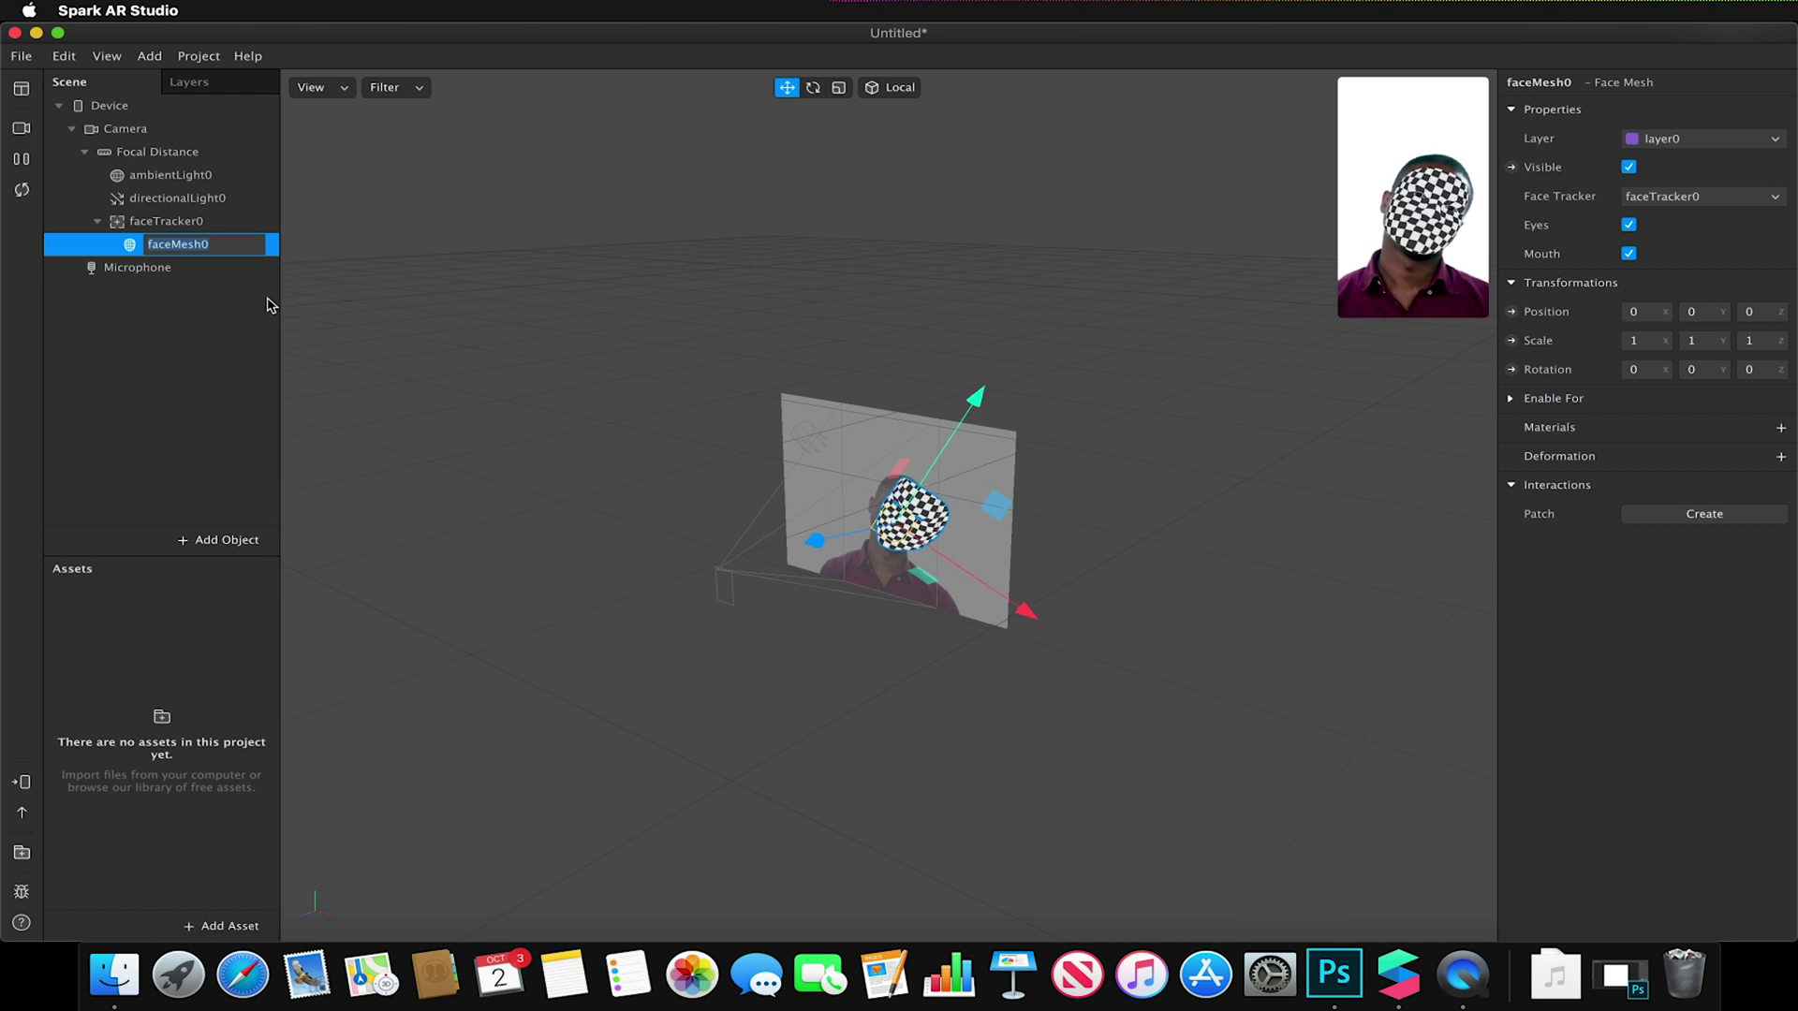
pyautogui.write('Underlayer')
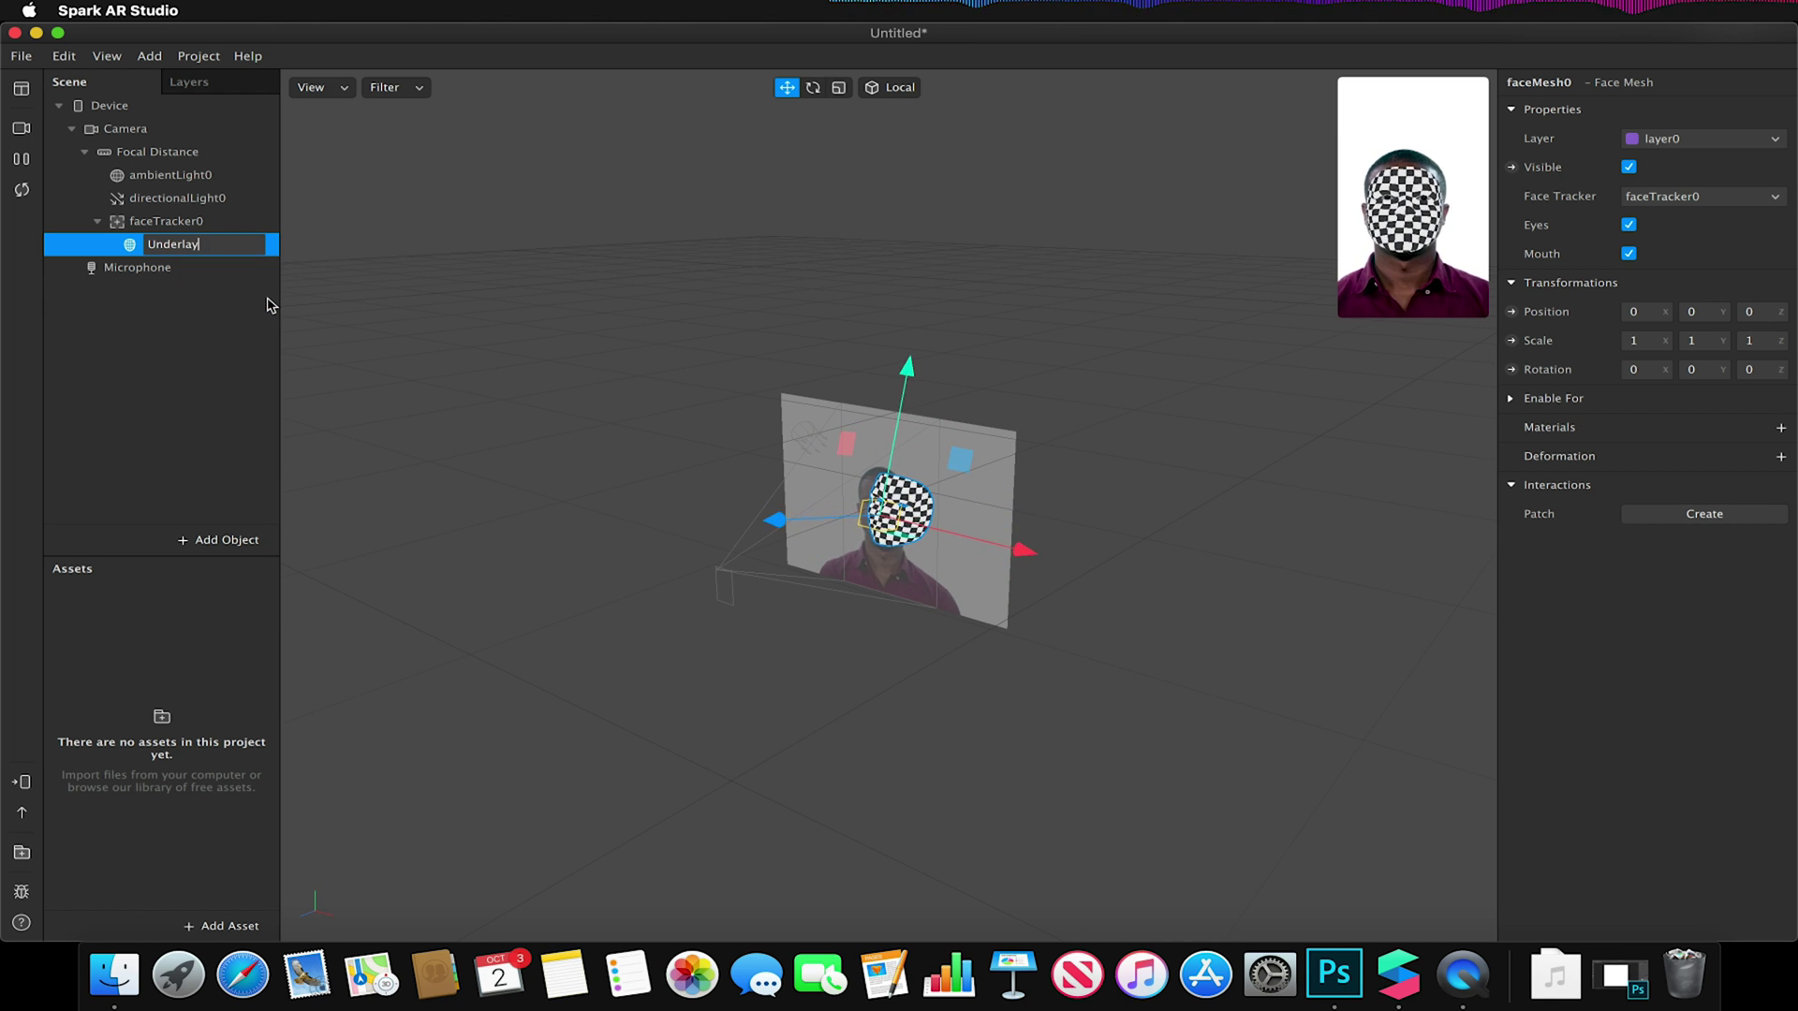
pyautogui.press('Return')
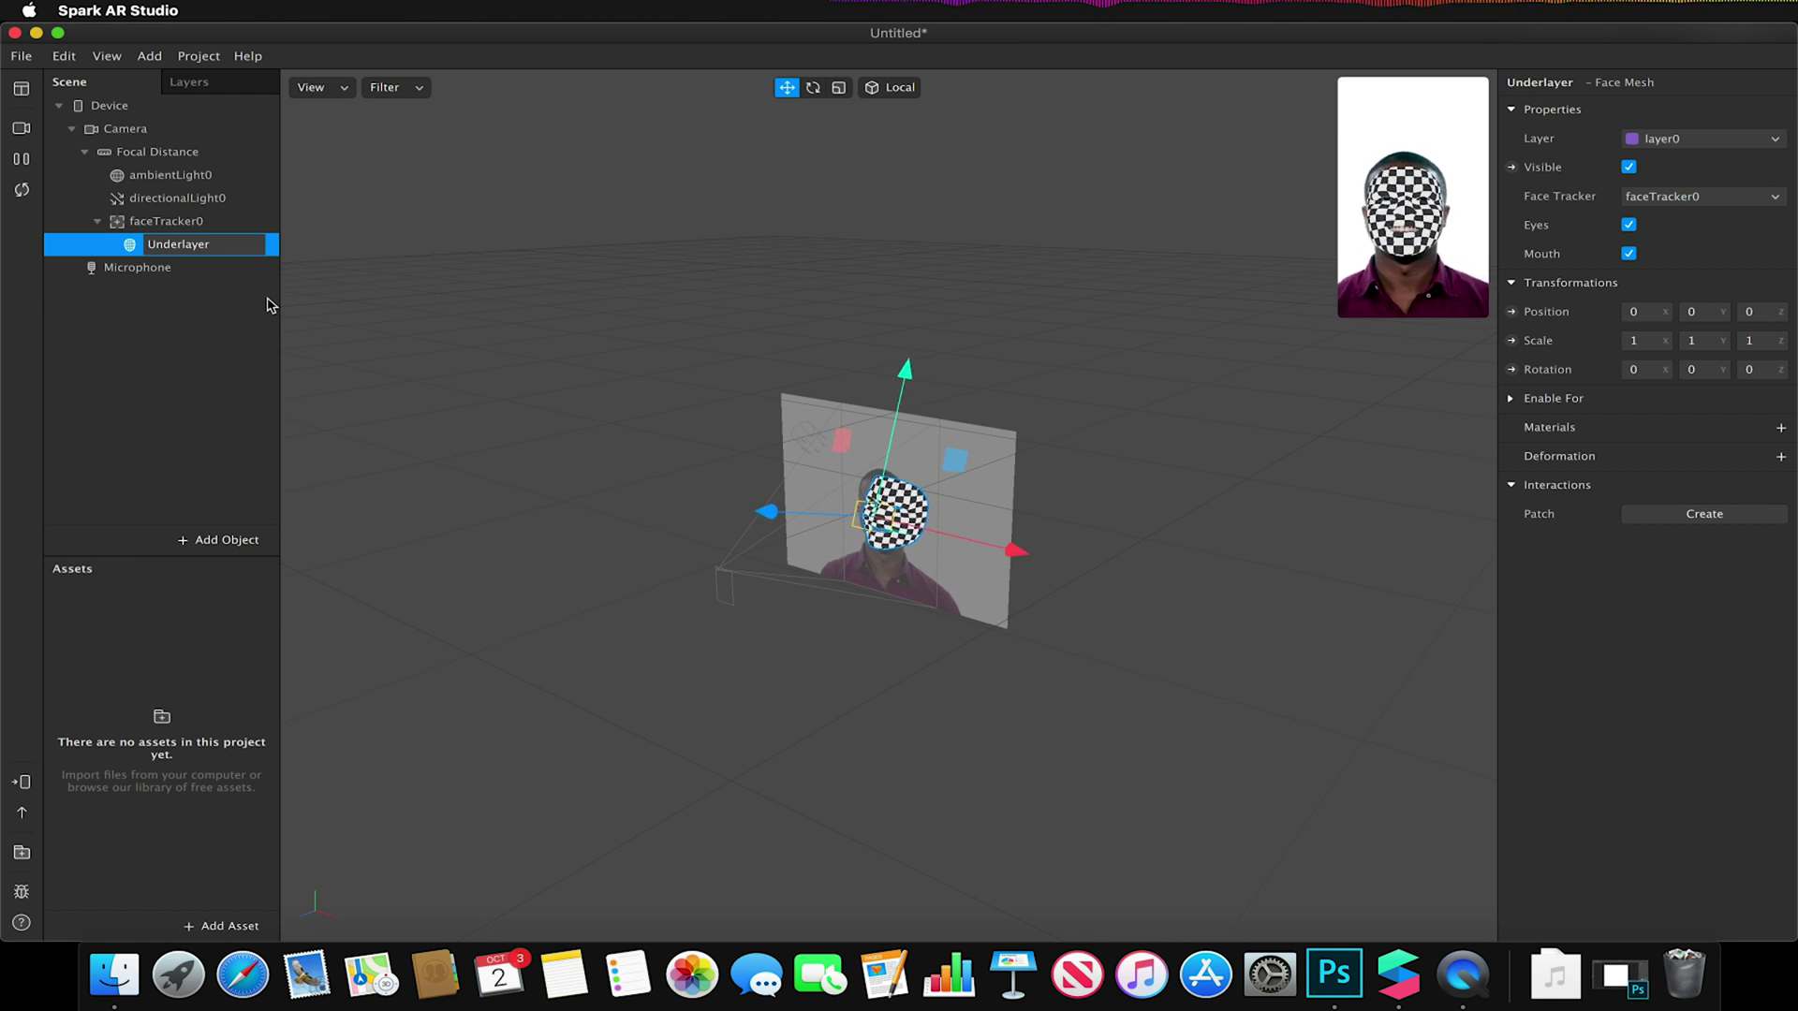
# Step: Leave the Underlayer mesh unchanged and select faceTracker0
pyautogui.click(221, 328)
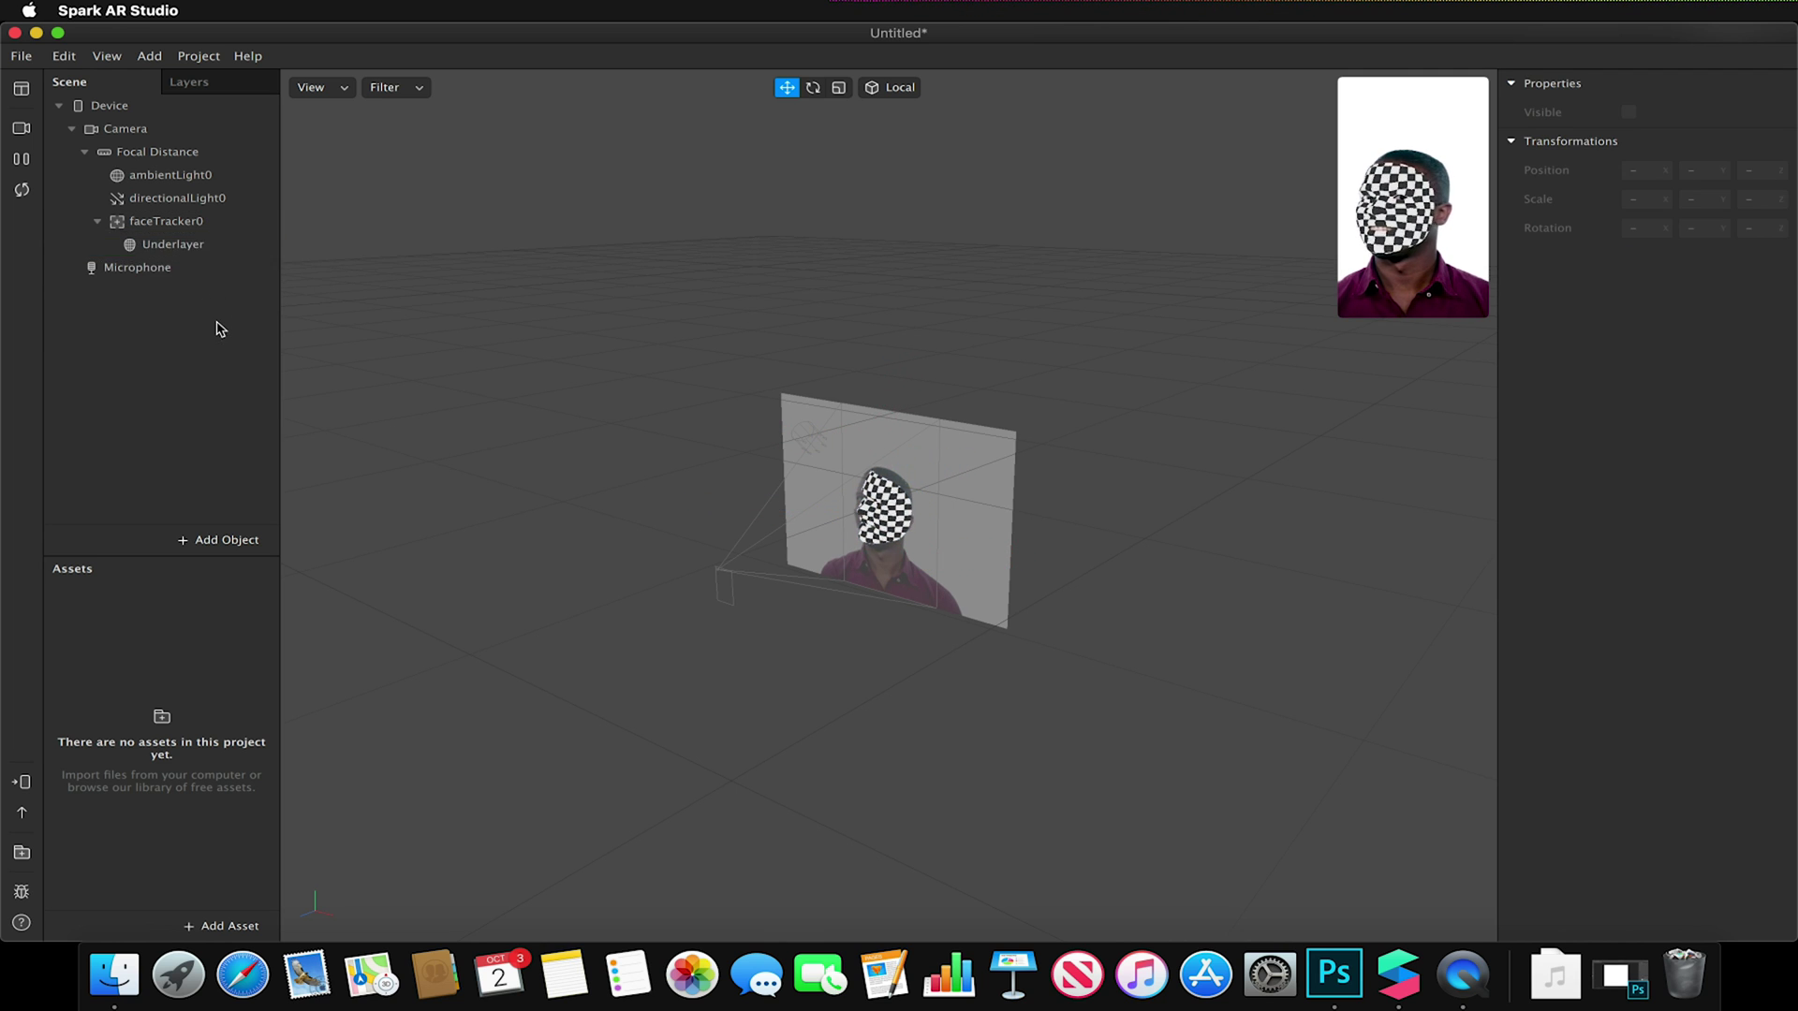
pyautogui.rightClick(174, 255)
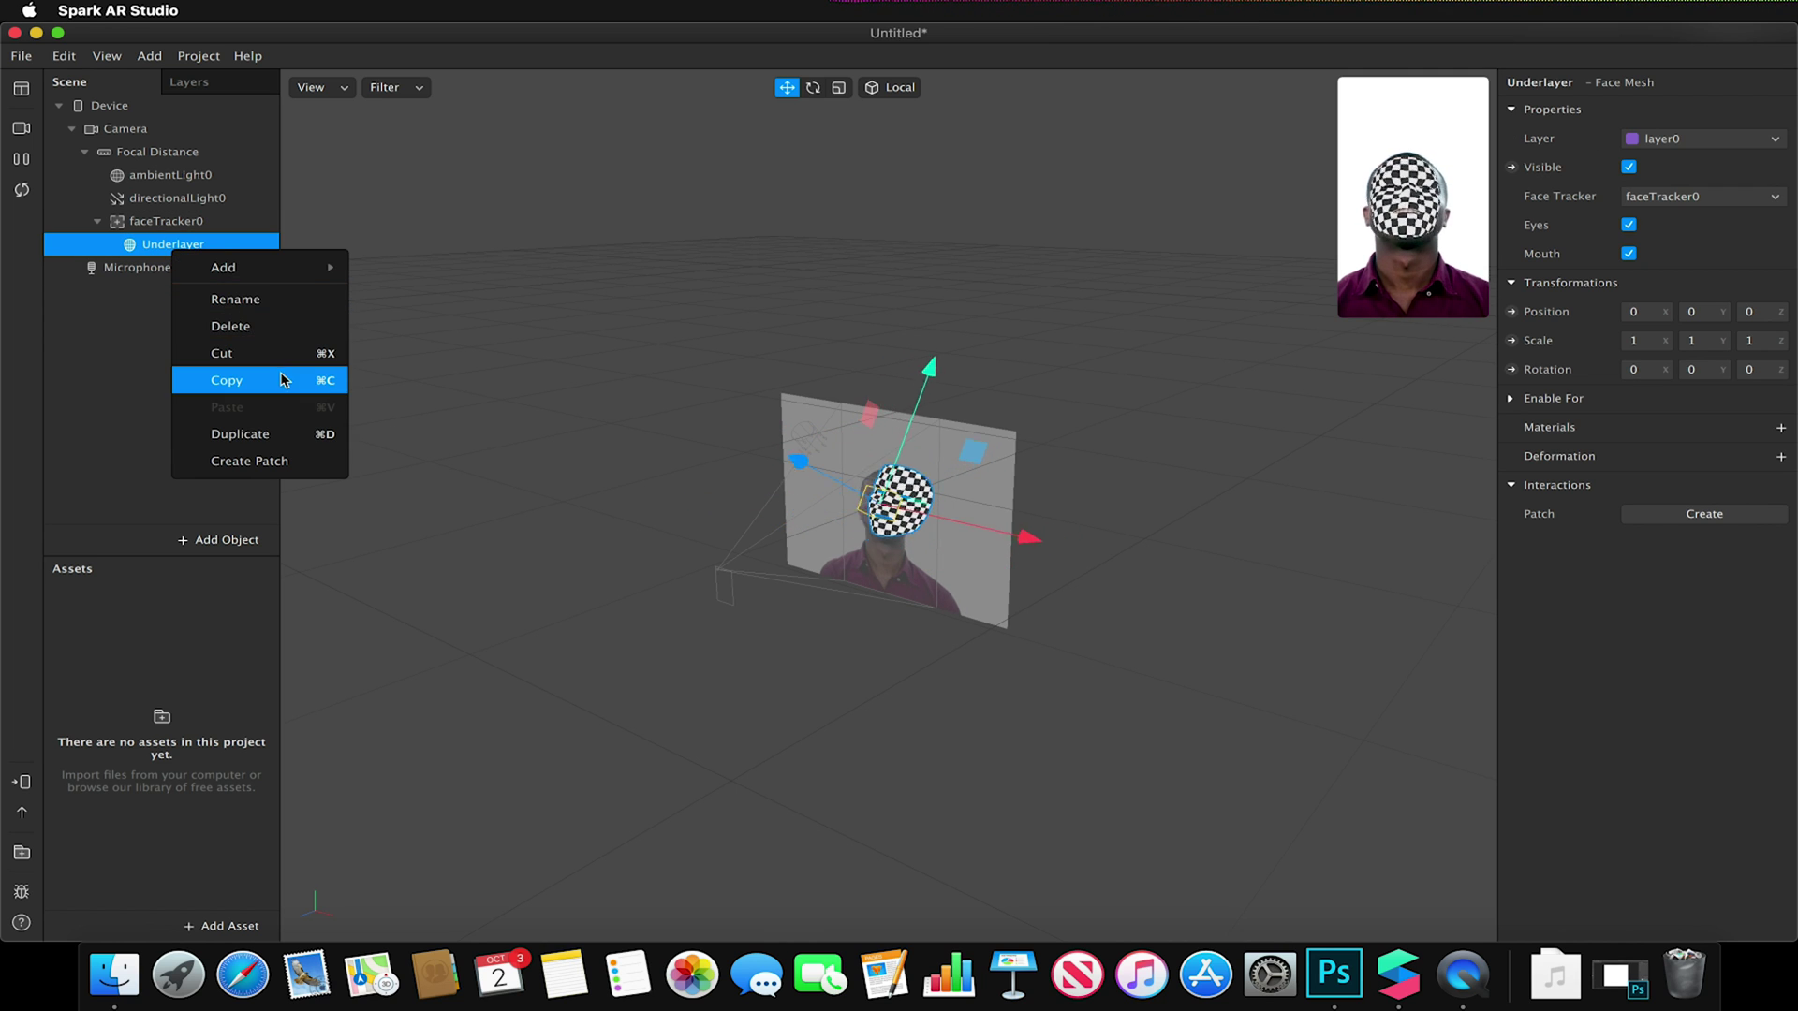
pyautogui.click(267, 433)
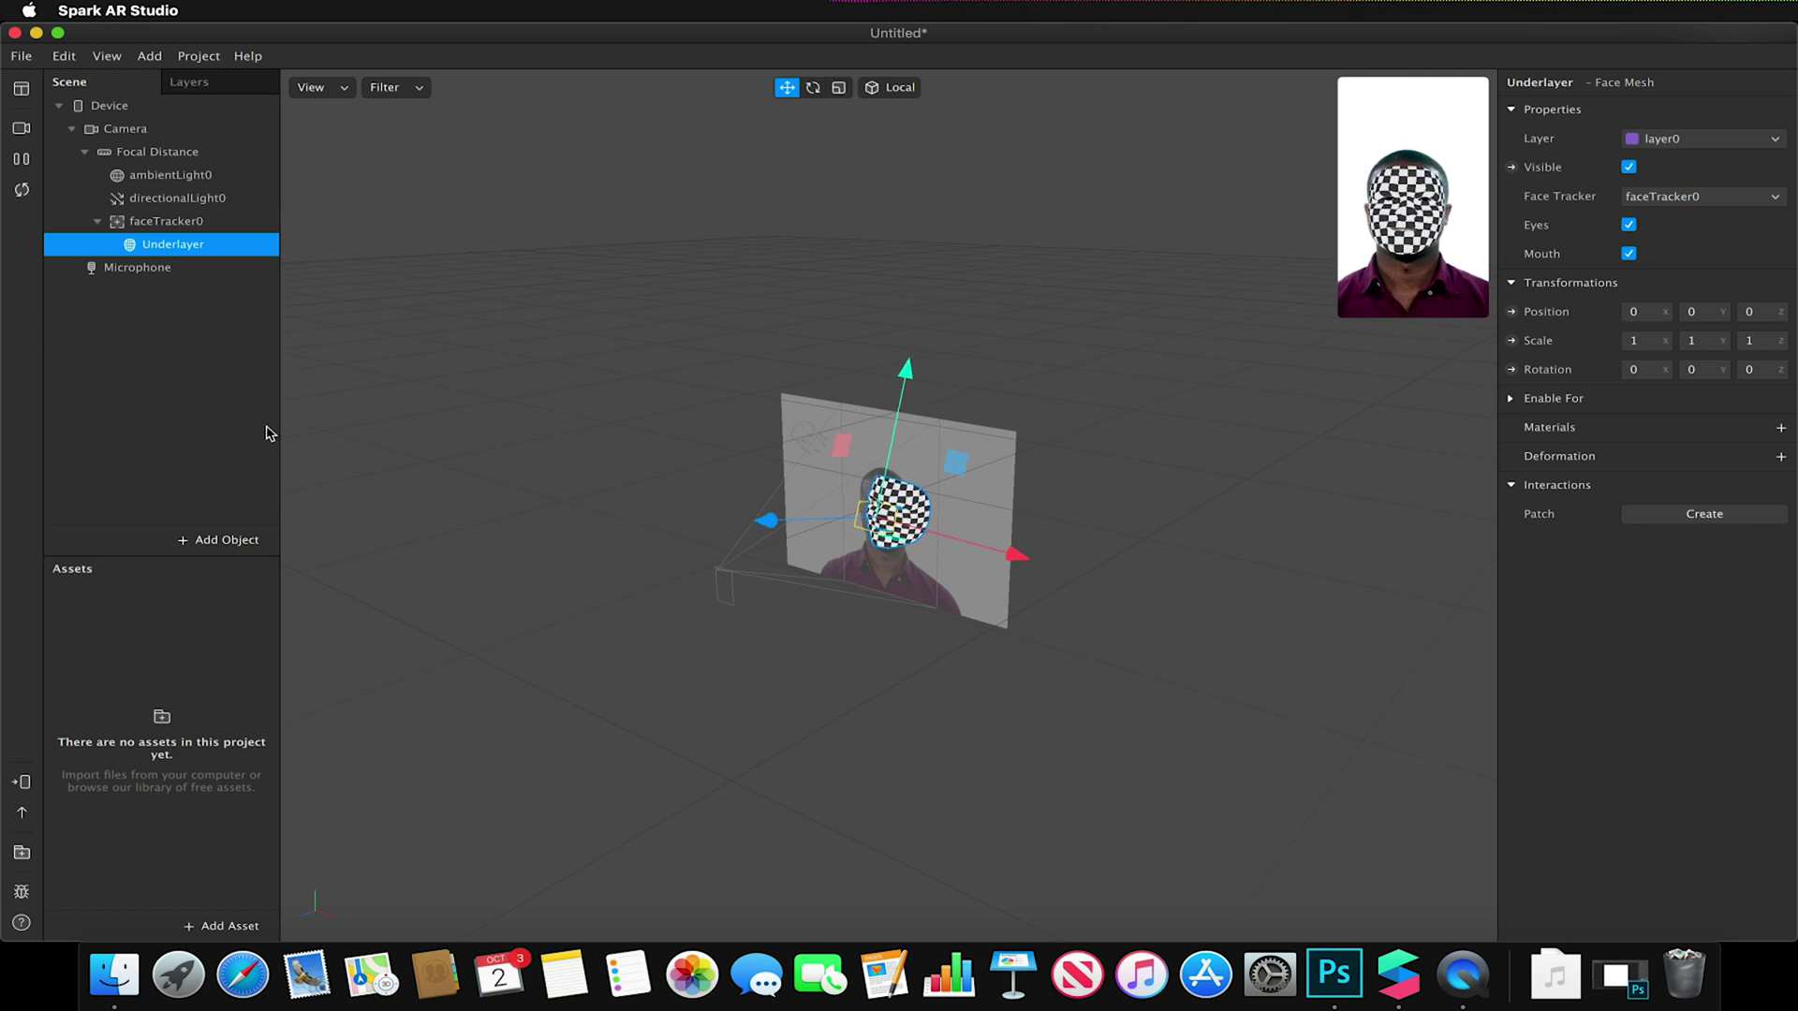
pyautogui.click(179, 222)
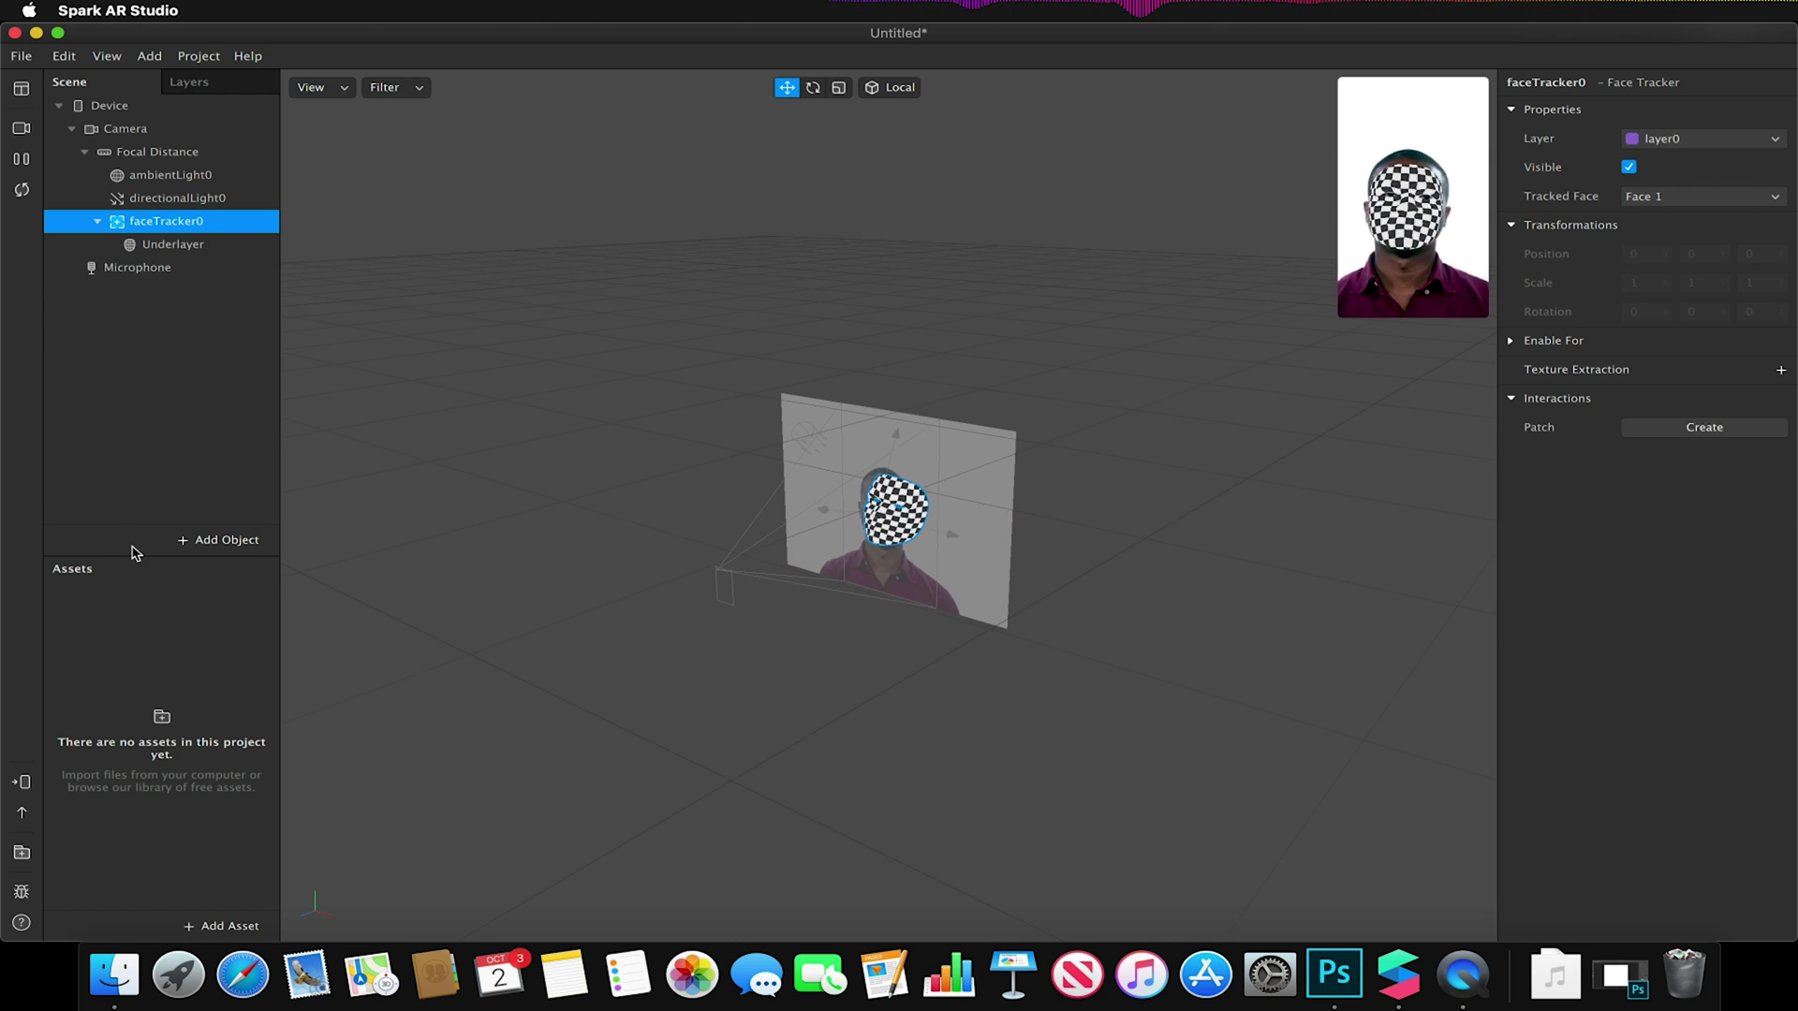
# Step: Insert four new face meshes into the scene
pyautogui.click(232, 541)
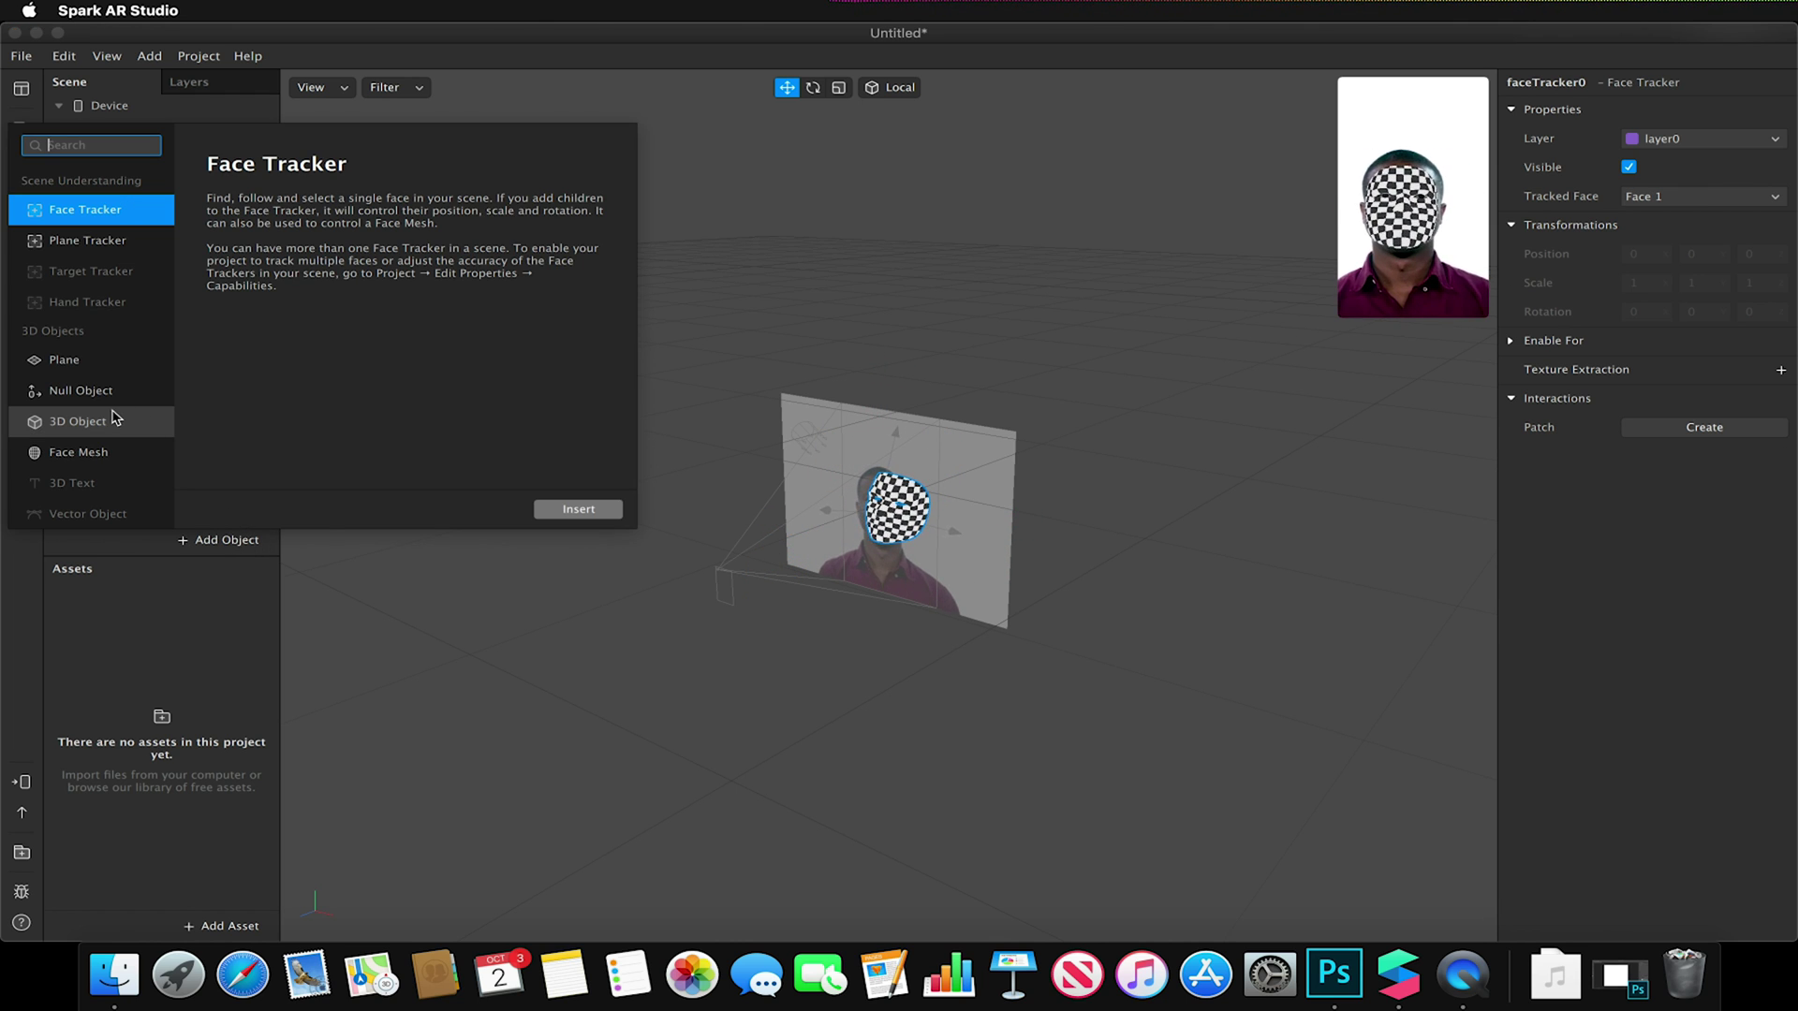
pyautogui.click(106, 452)
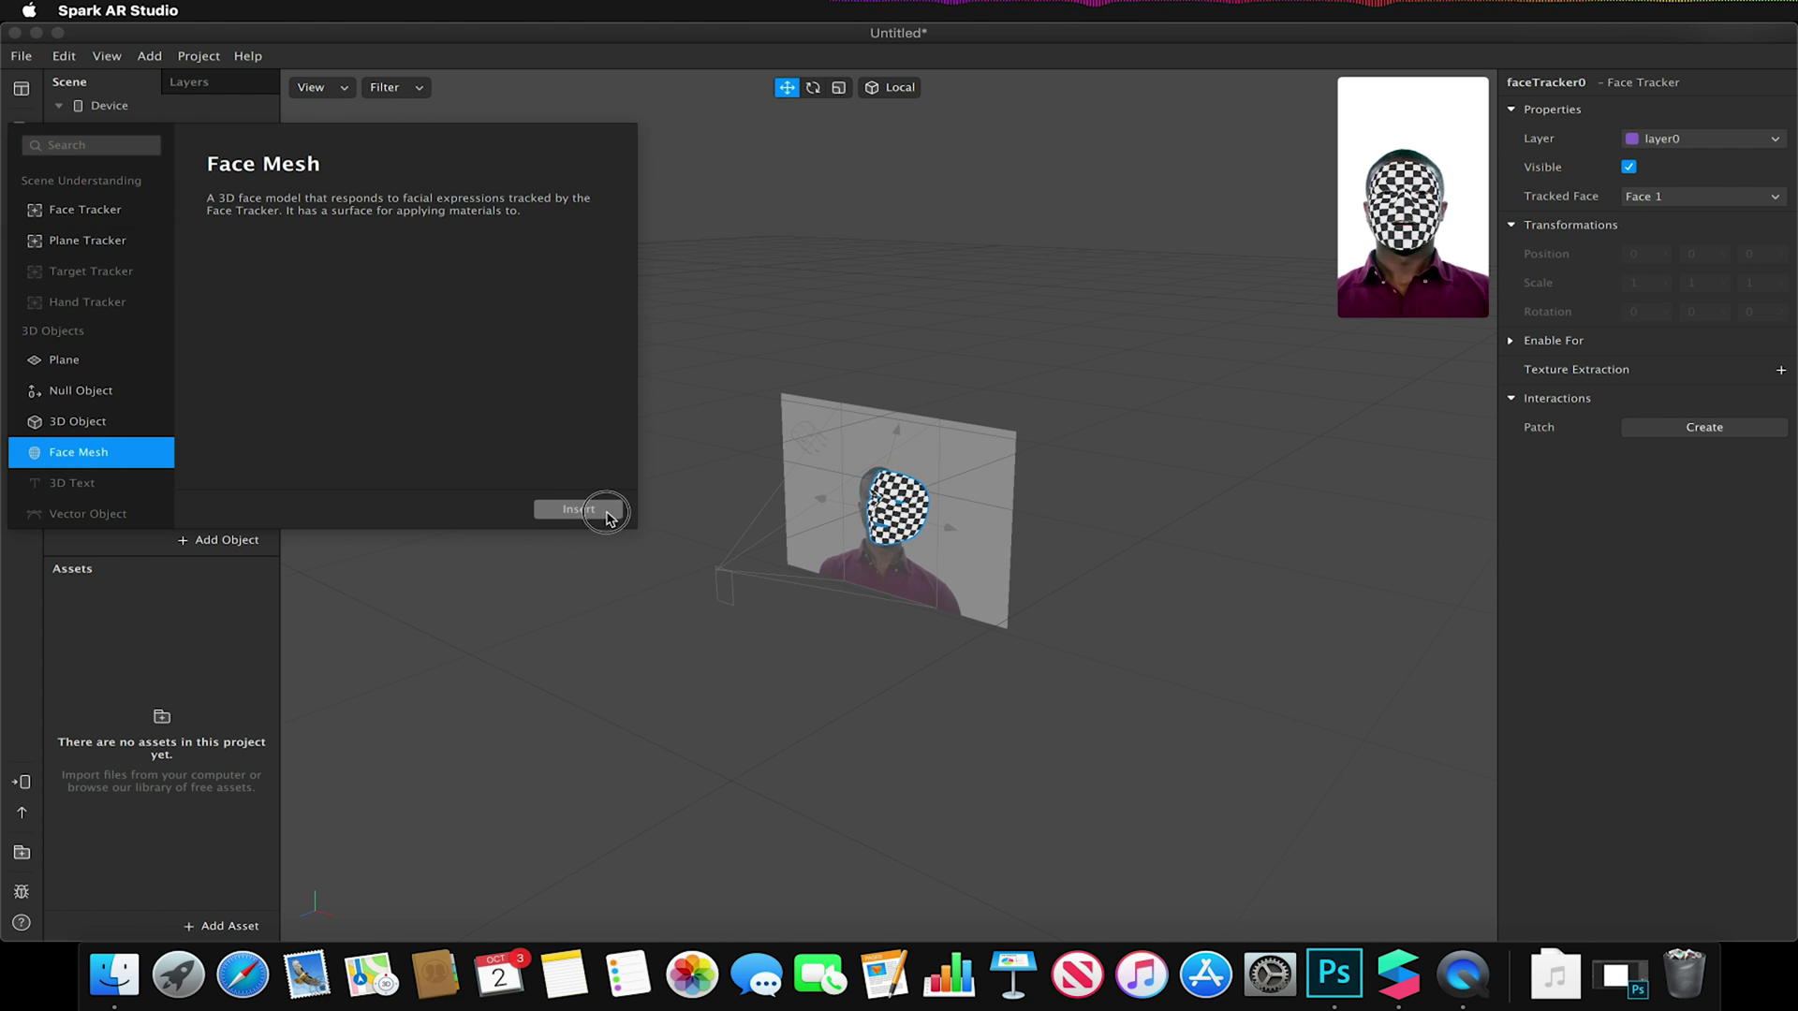
pyautogui.click(609, 514)
pyautogui.click(229, 540)
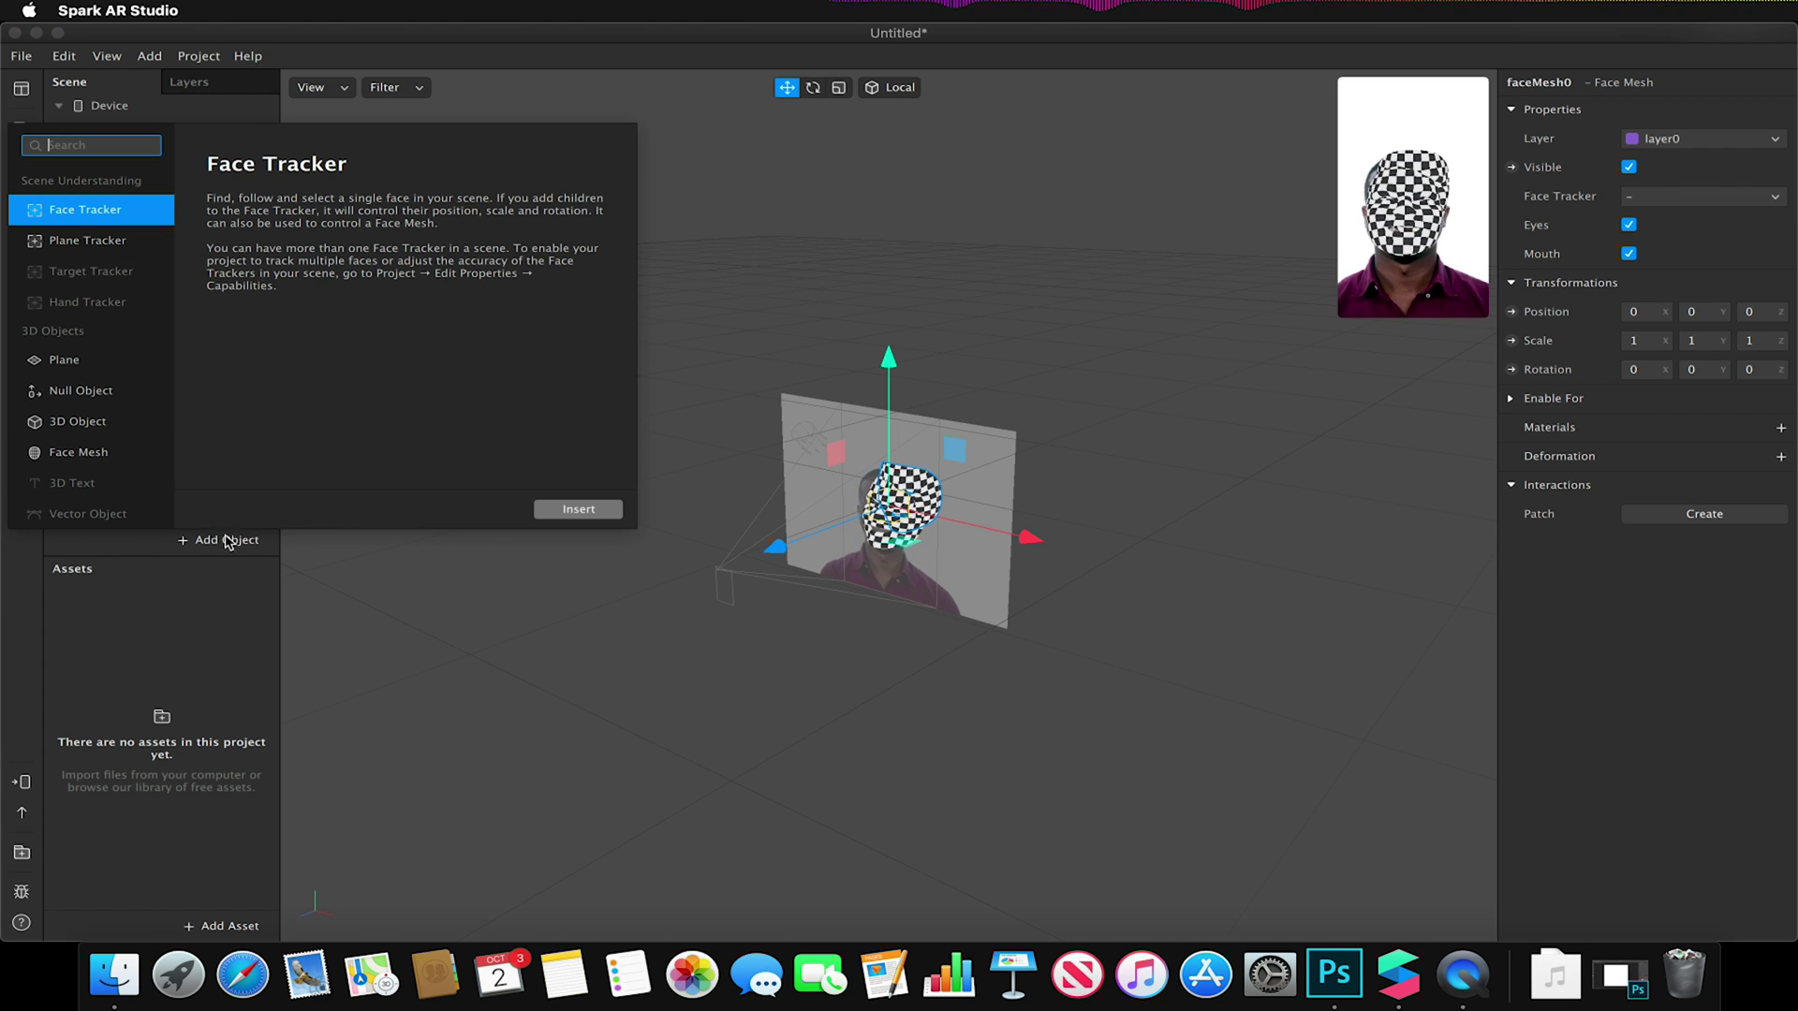
pyautogui.click(110, 449)
pyautogui.click(579, 510)
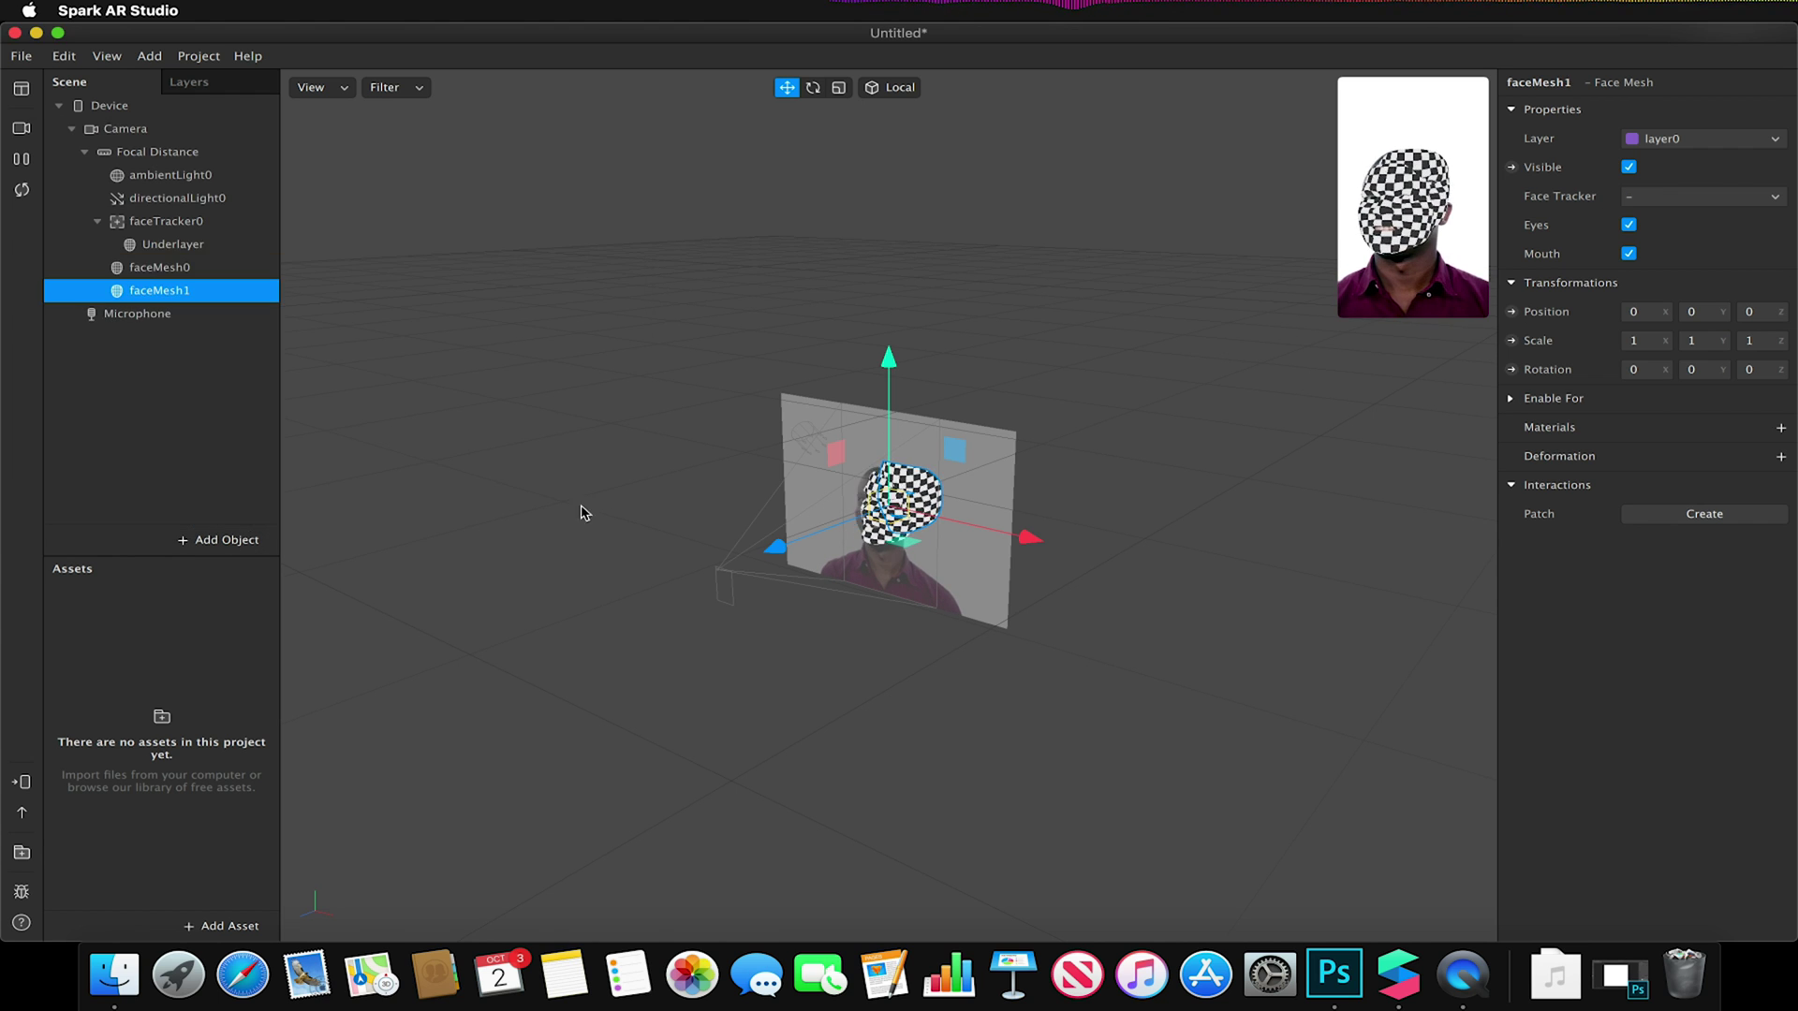
pyautogui.click(247, 538)
pyautogui.click(144, 458)
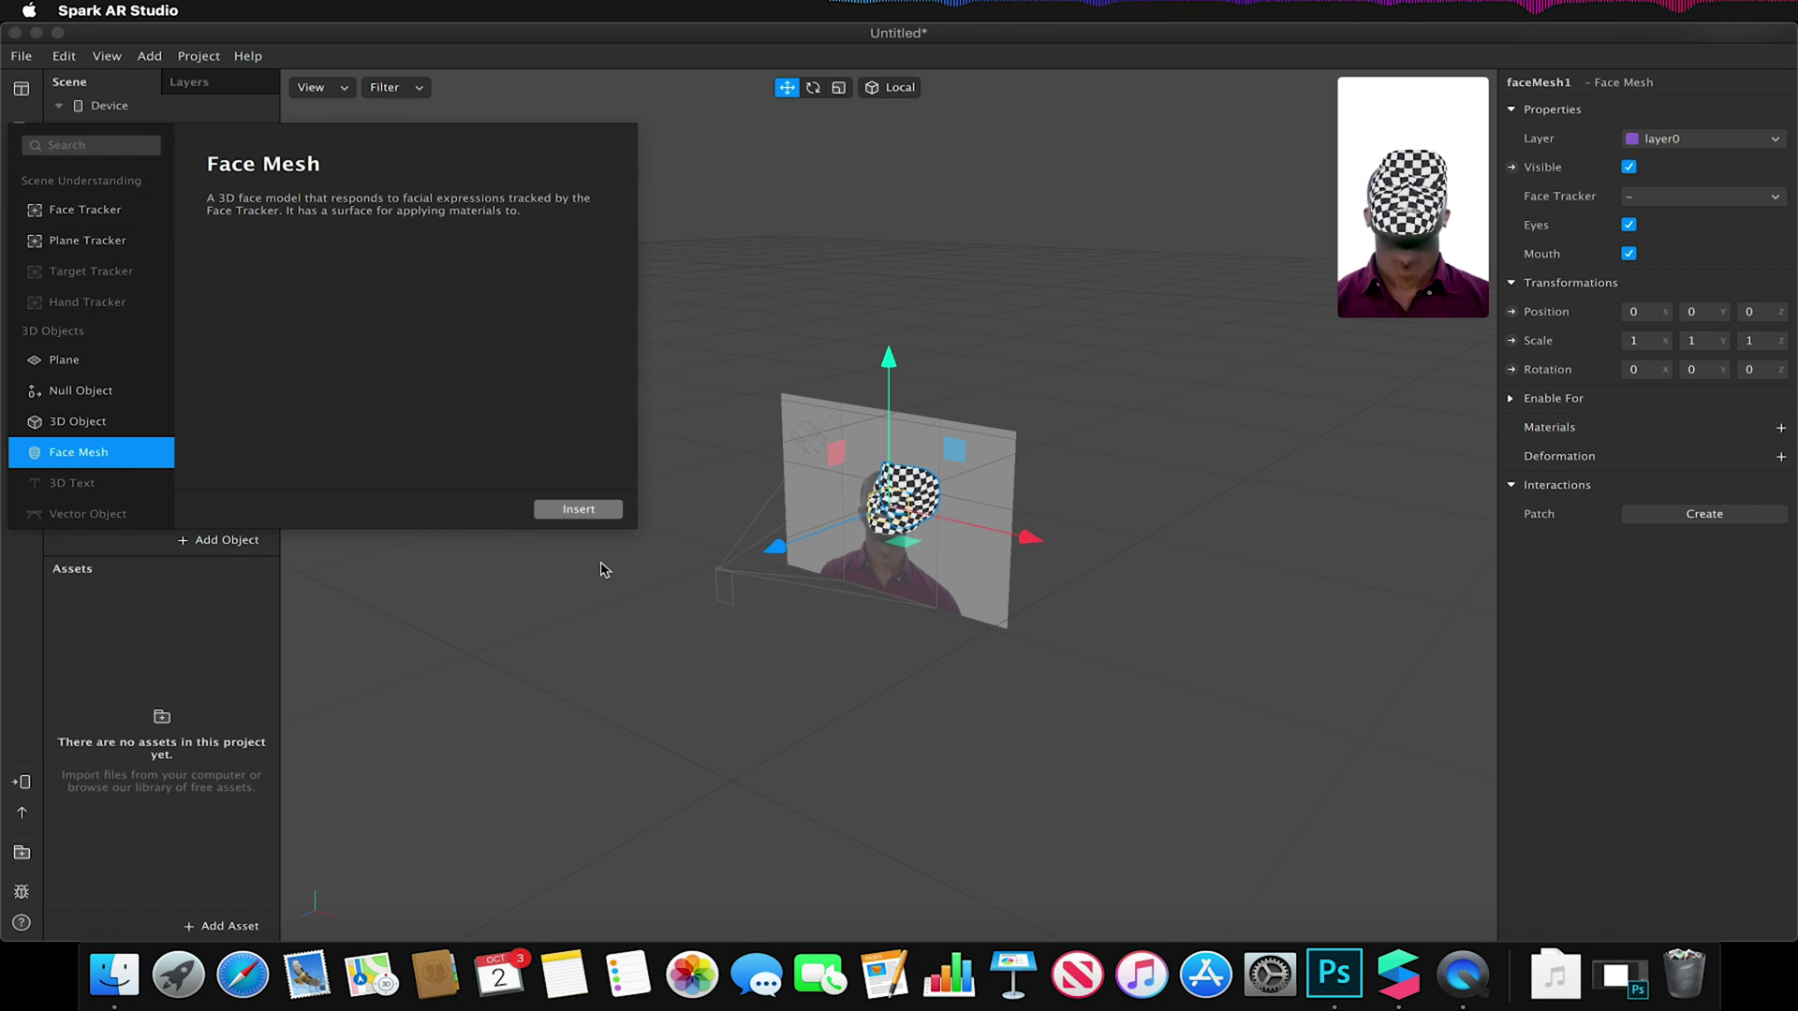
pyautogui.click(579, 511)
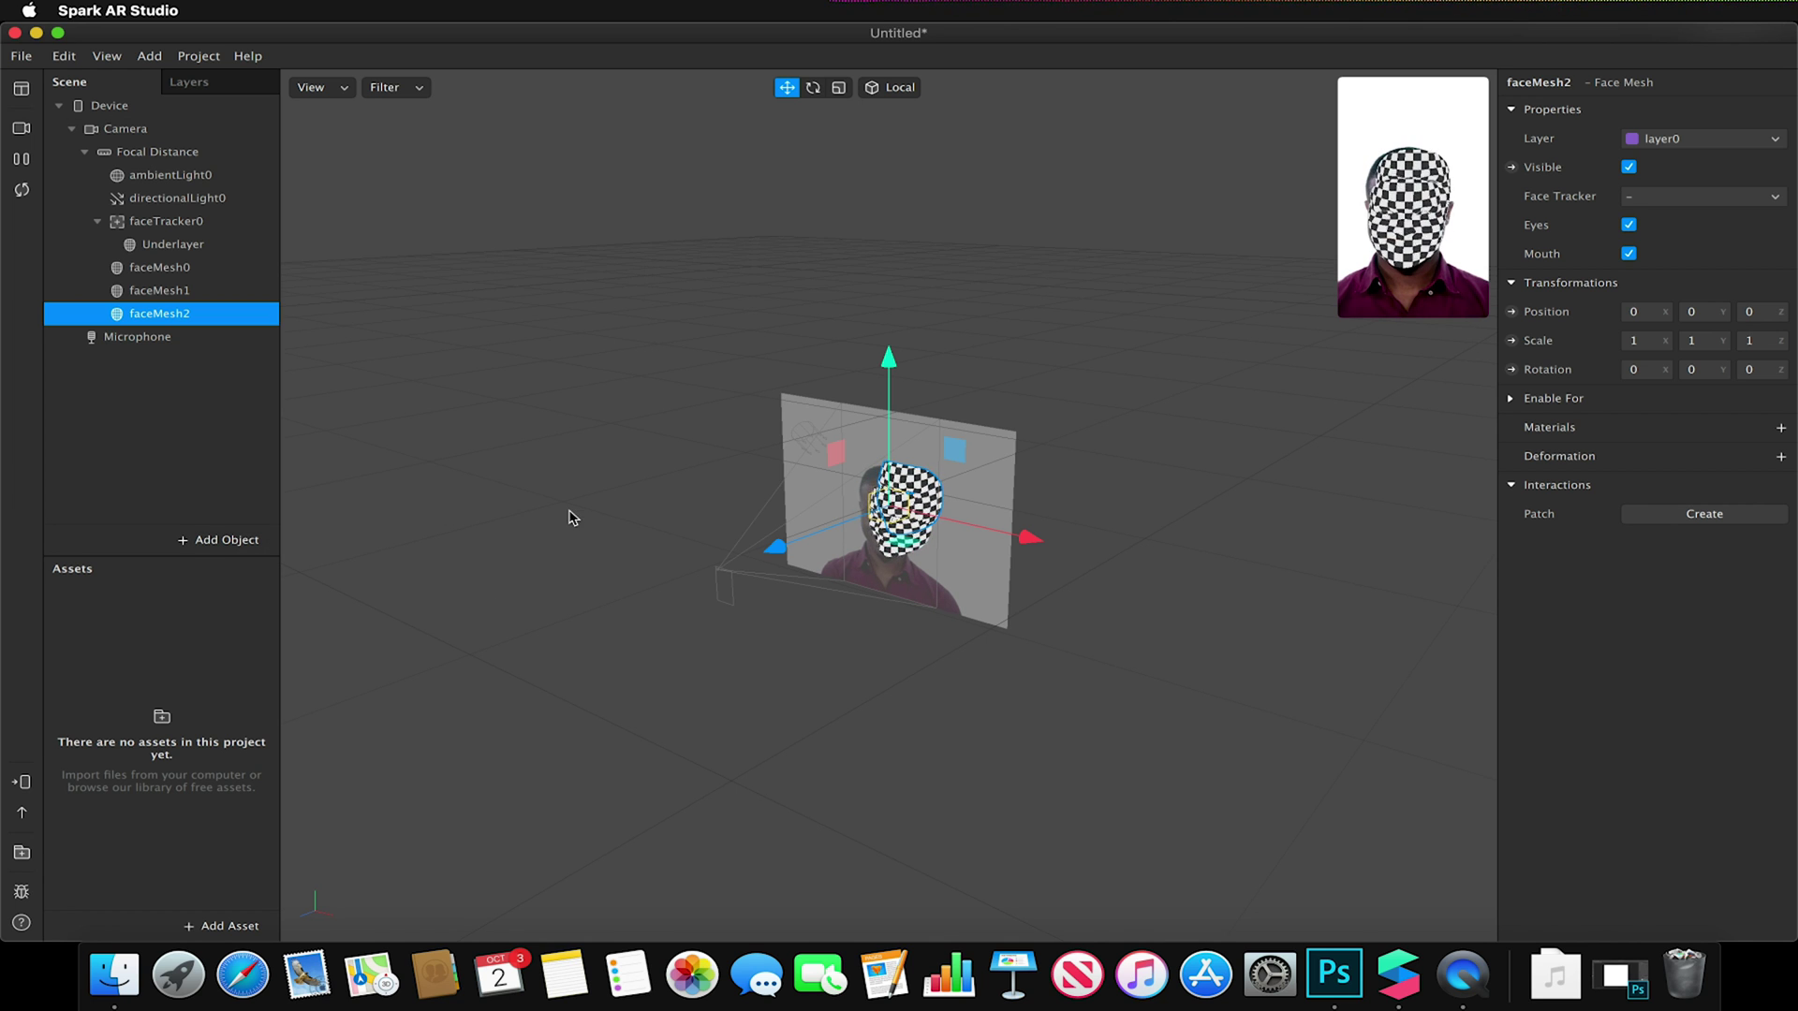
pyautogui.click(246, 540)
pyautogui.click(110, 451)
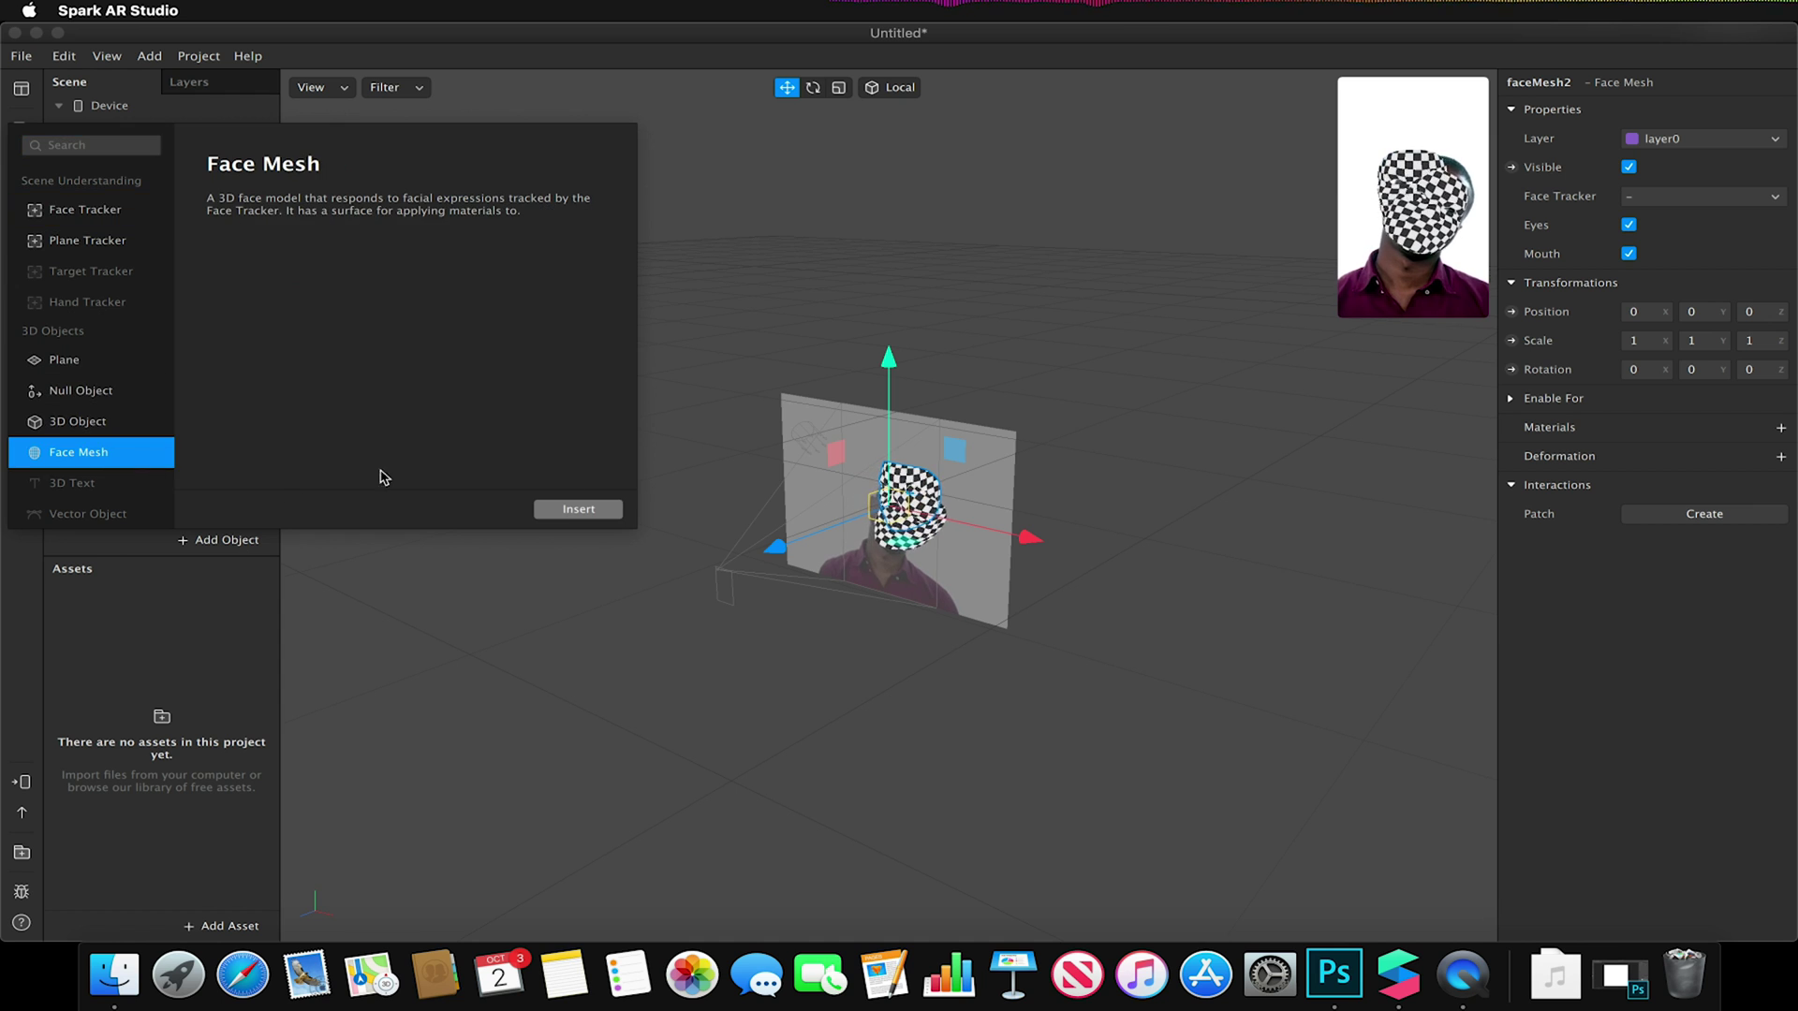
pyautogui.click(613, 509)
# Step: Nest faceMesh0 through faceMesh3 under faceTracker0, then select Underlayer
pyautogui.click(165, 267)
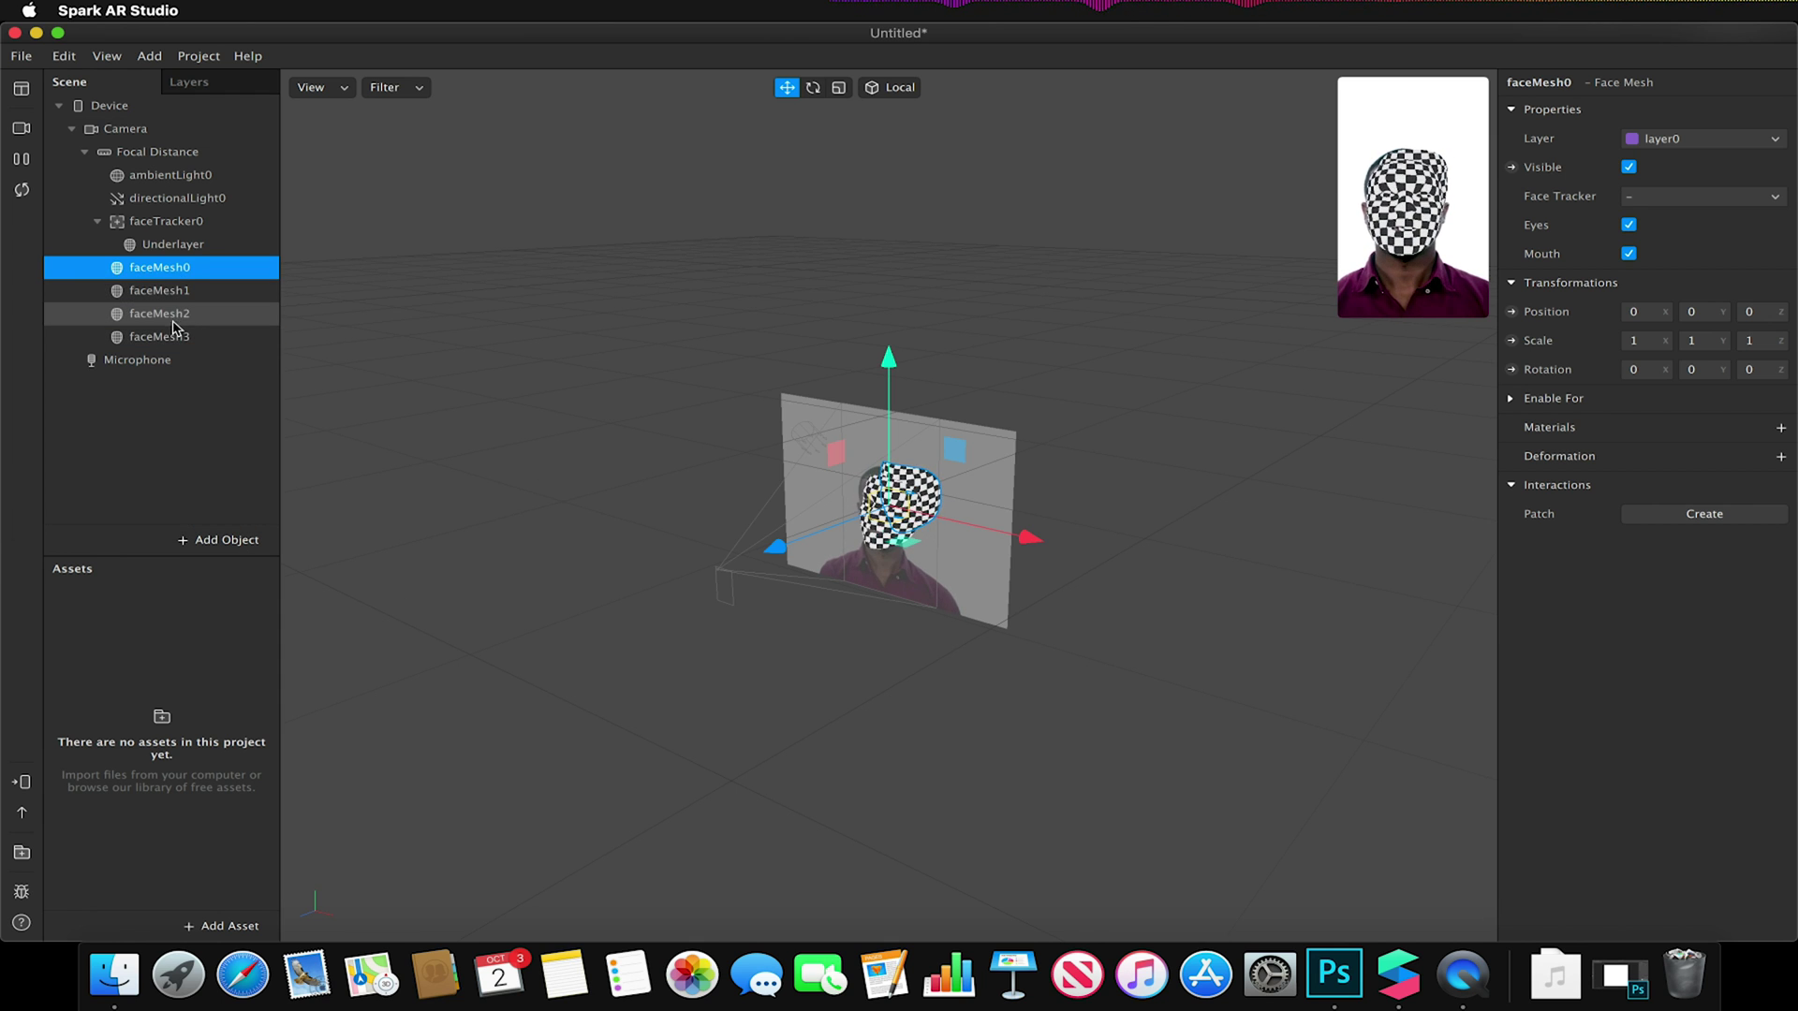
pyautogui.keyDown('shift'); pyautogui.click(174, 336); pyautogui.keyUp('shift')
pyautogui.moveTo(175, 335); pyautogui.dragTo(169, 221)
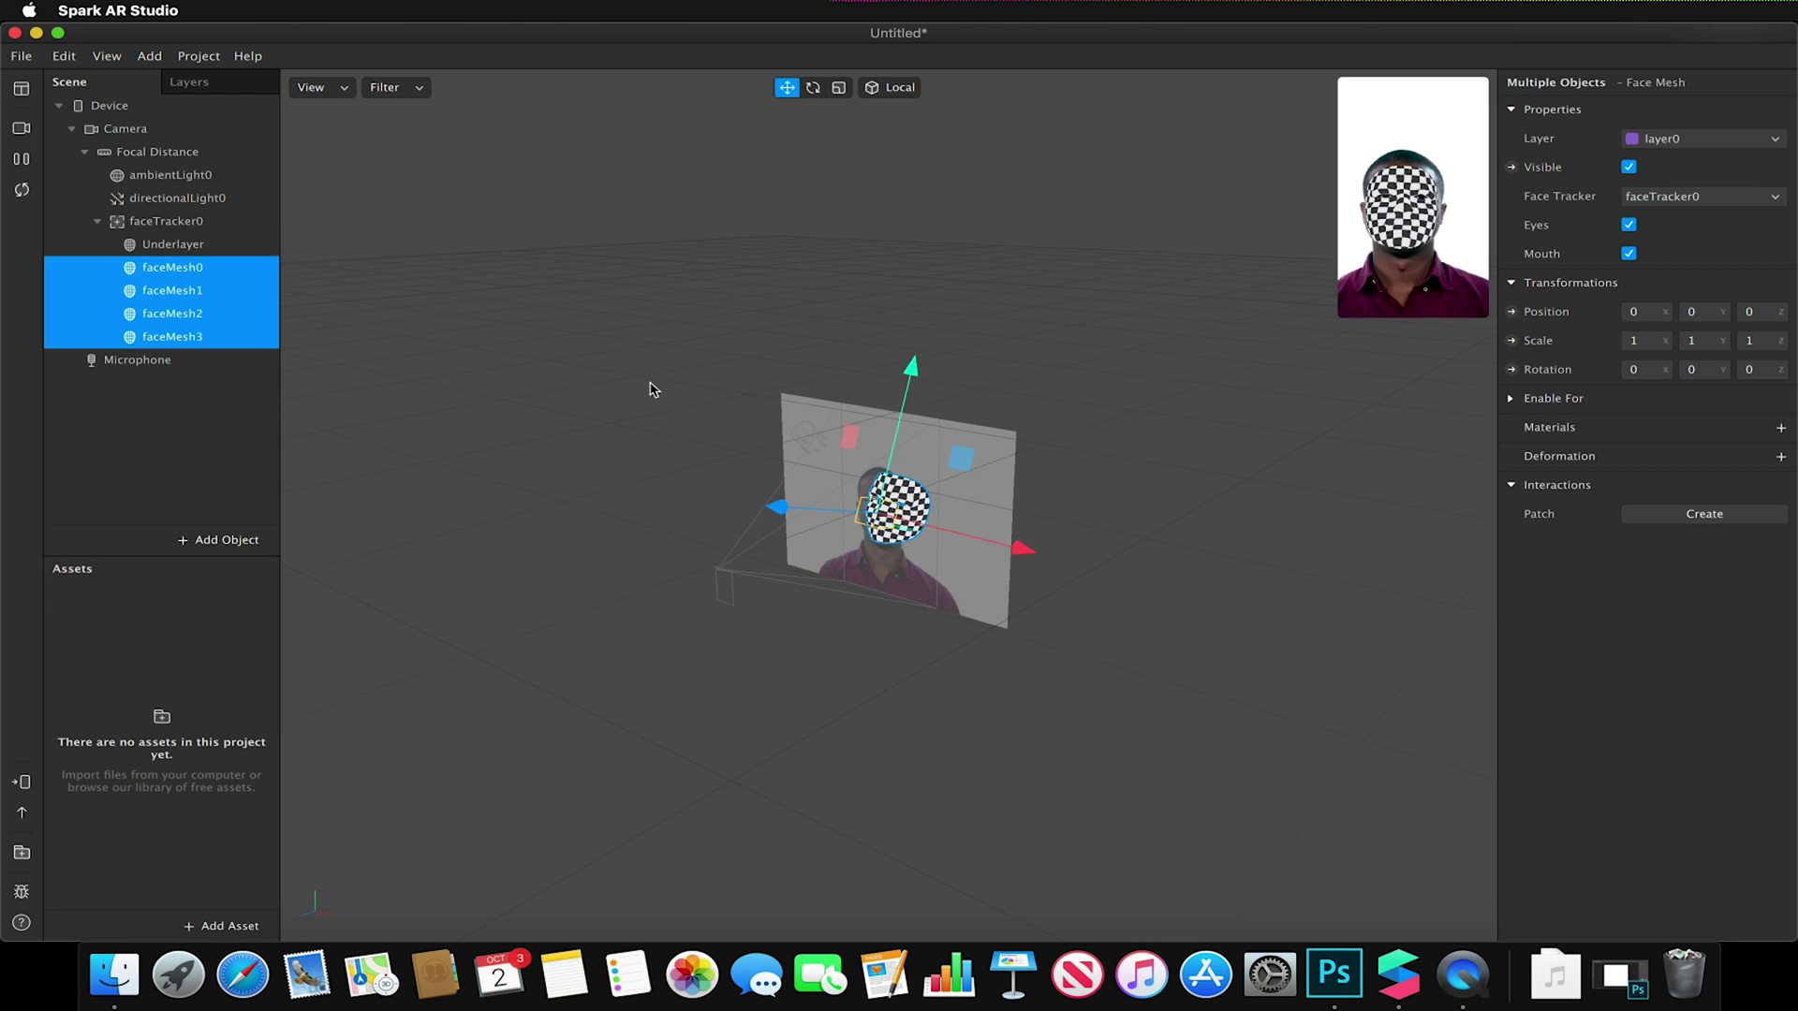
pyautogui.click(690, 434)
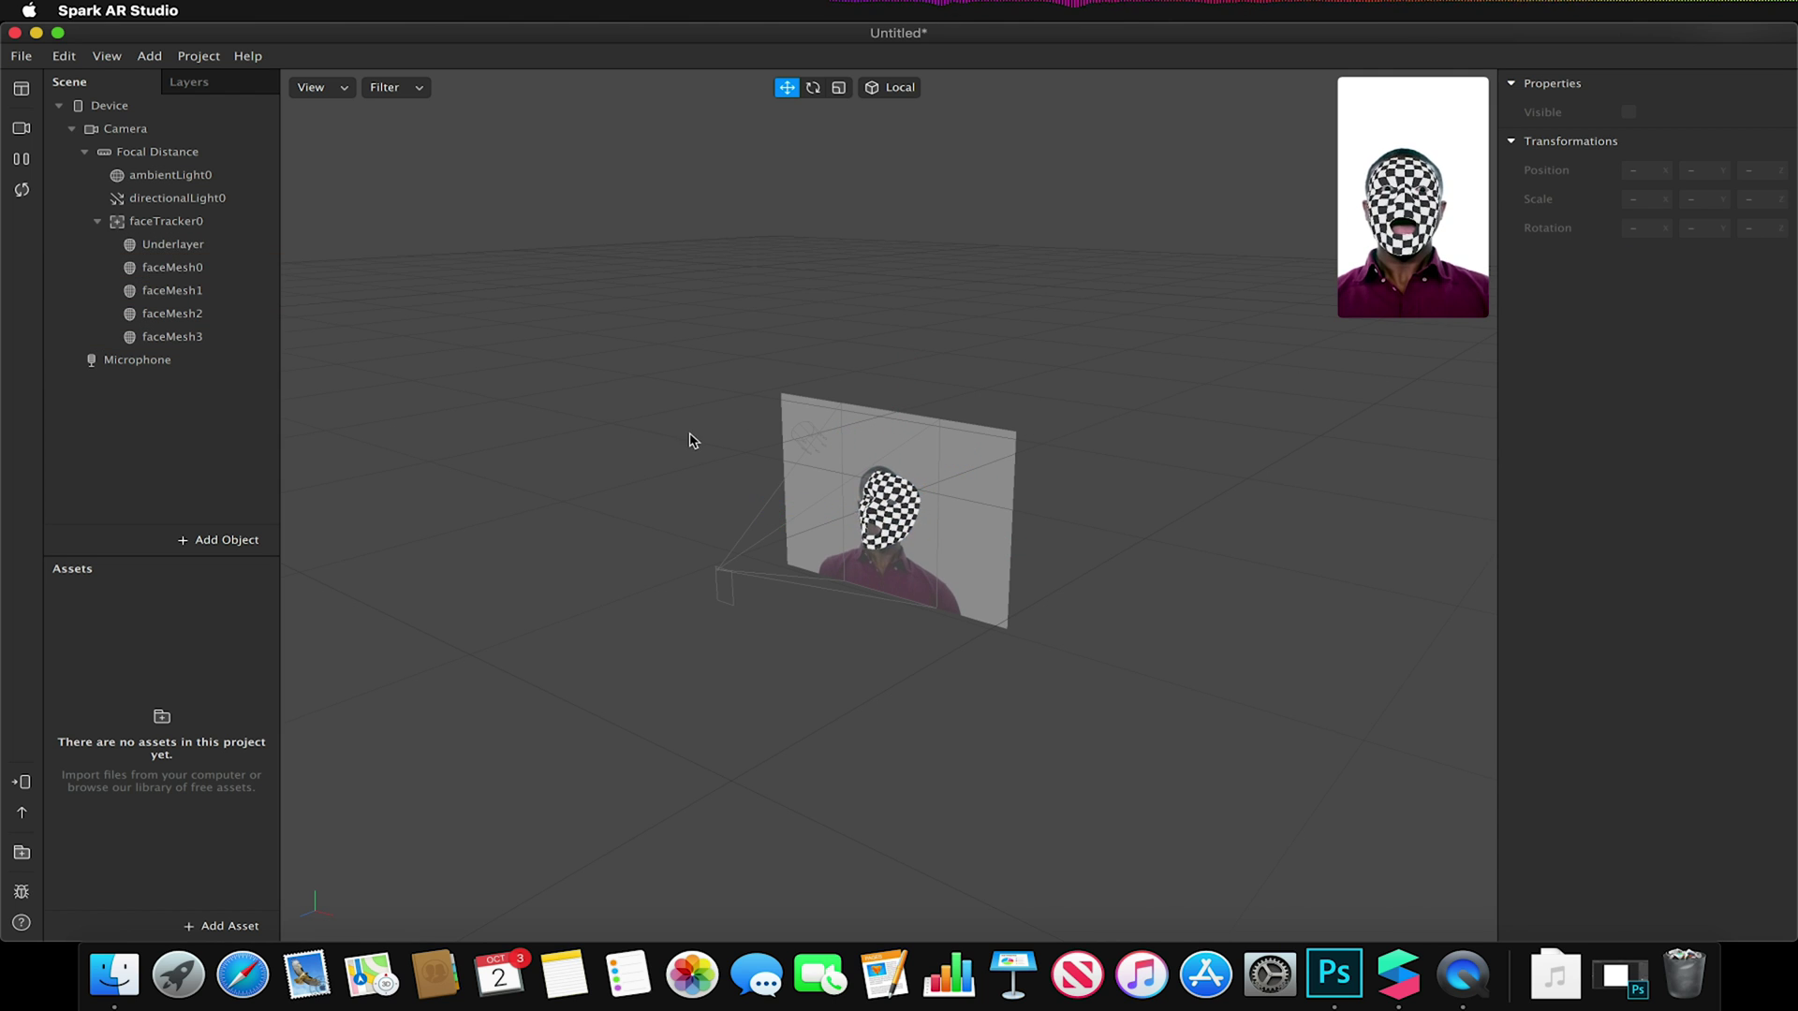
pyautogui.click(161, 248)
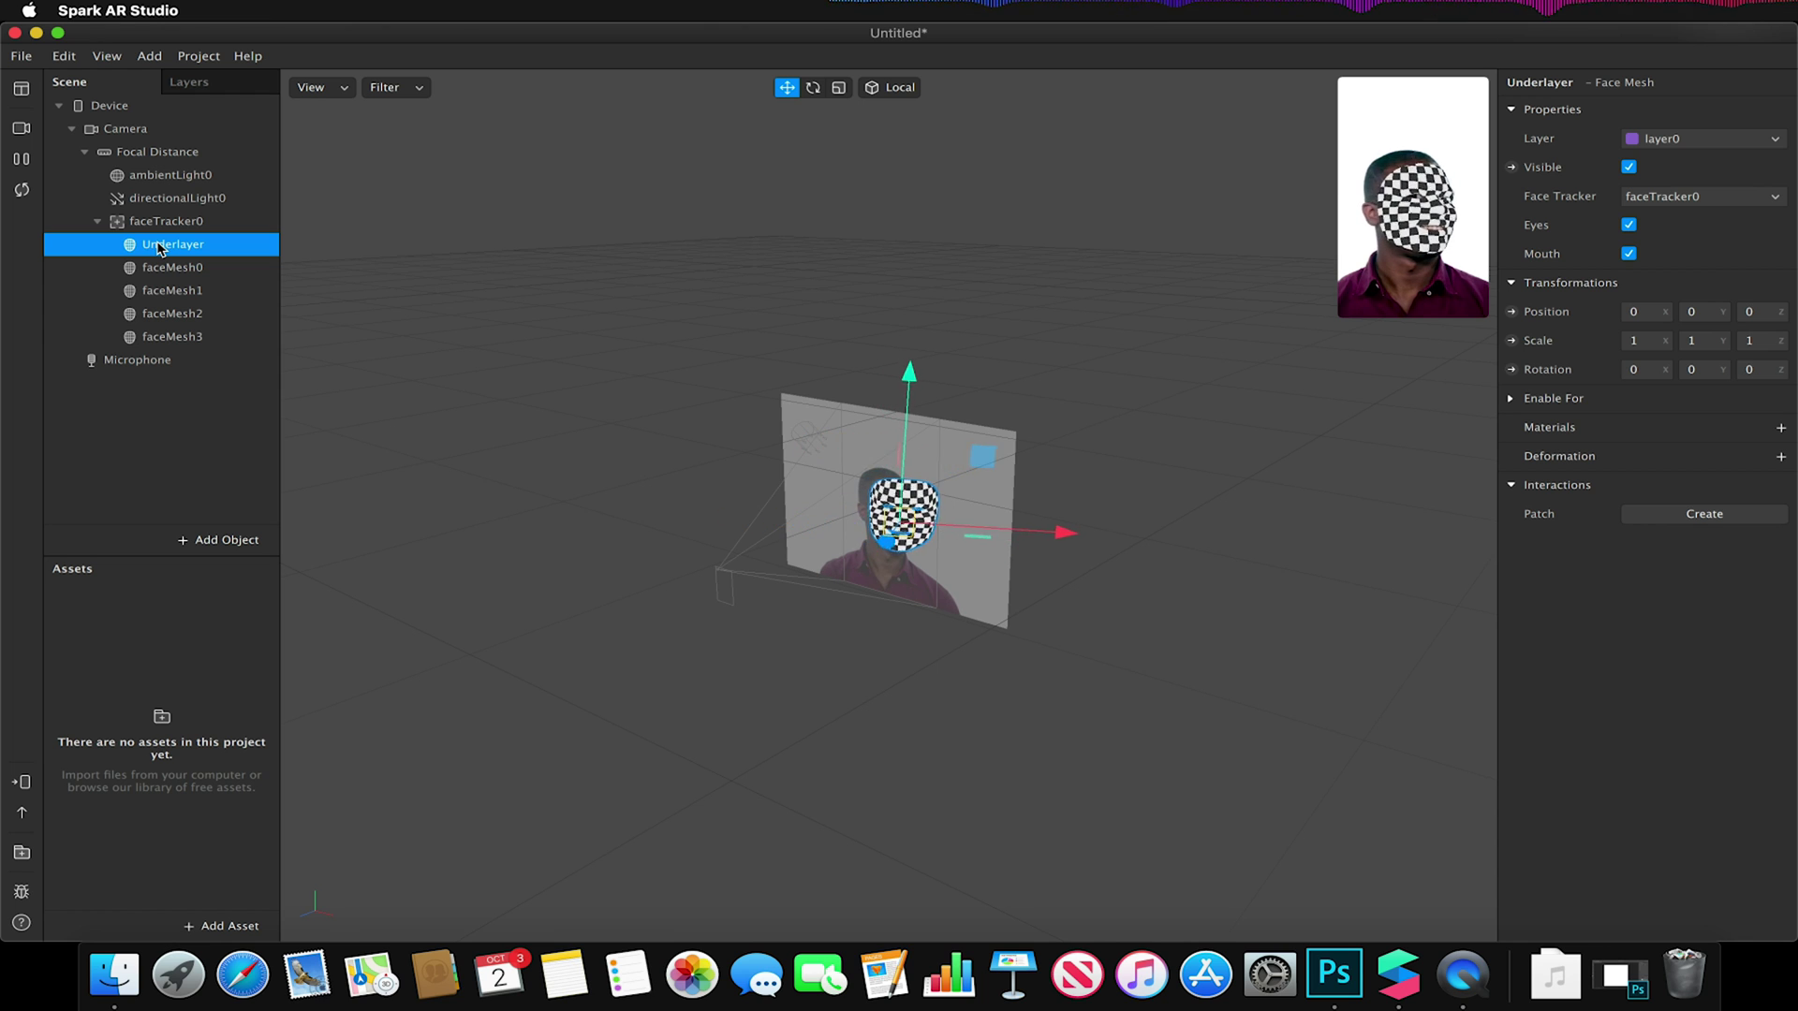
# Step: Move Underlayer onto faceTracker0, enable its Texture Extraction, and select faceMesh3
pyautogui.moveTo(161, 249); pyautogui.dragTo(164, 233)
pyautogui.click(164, 232)
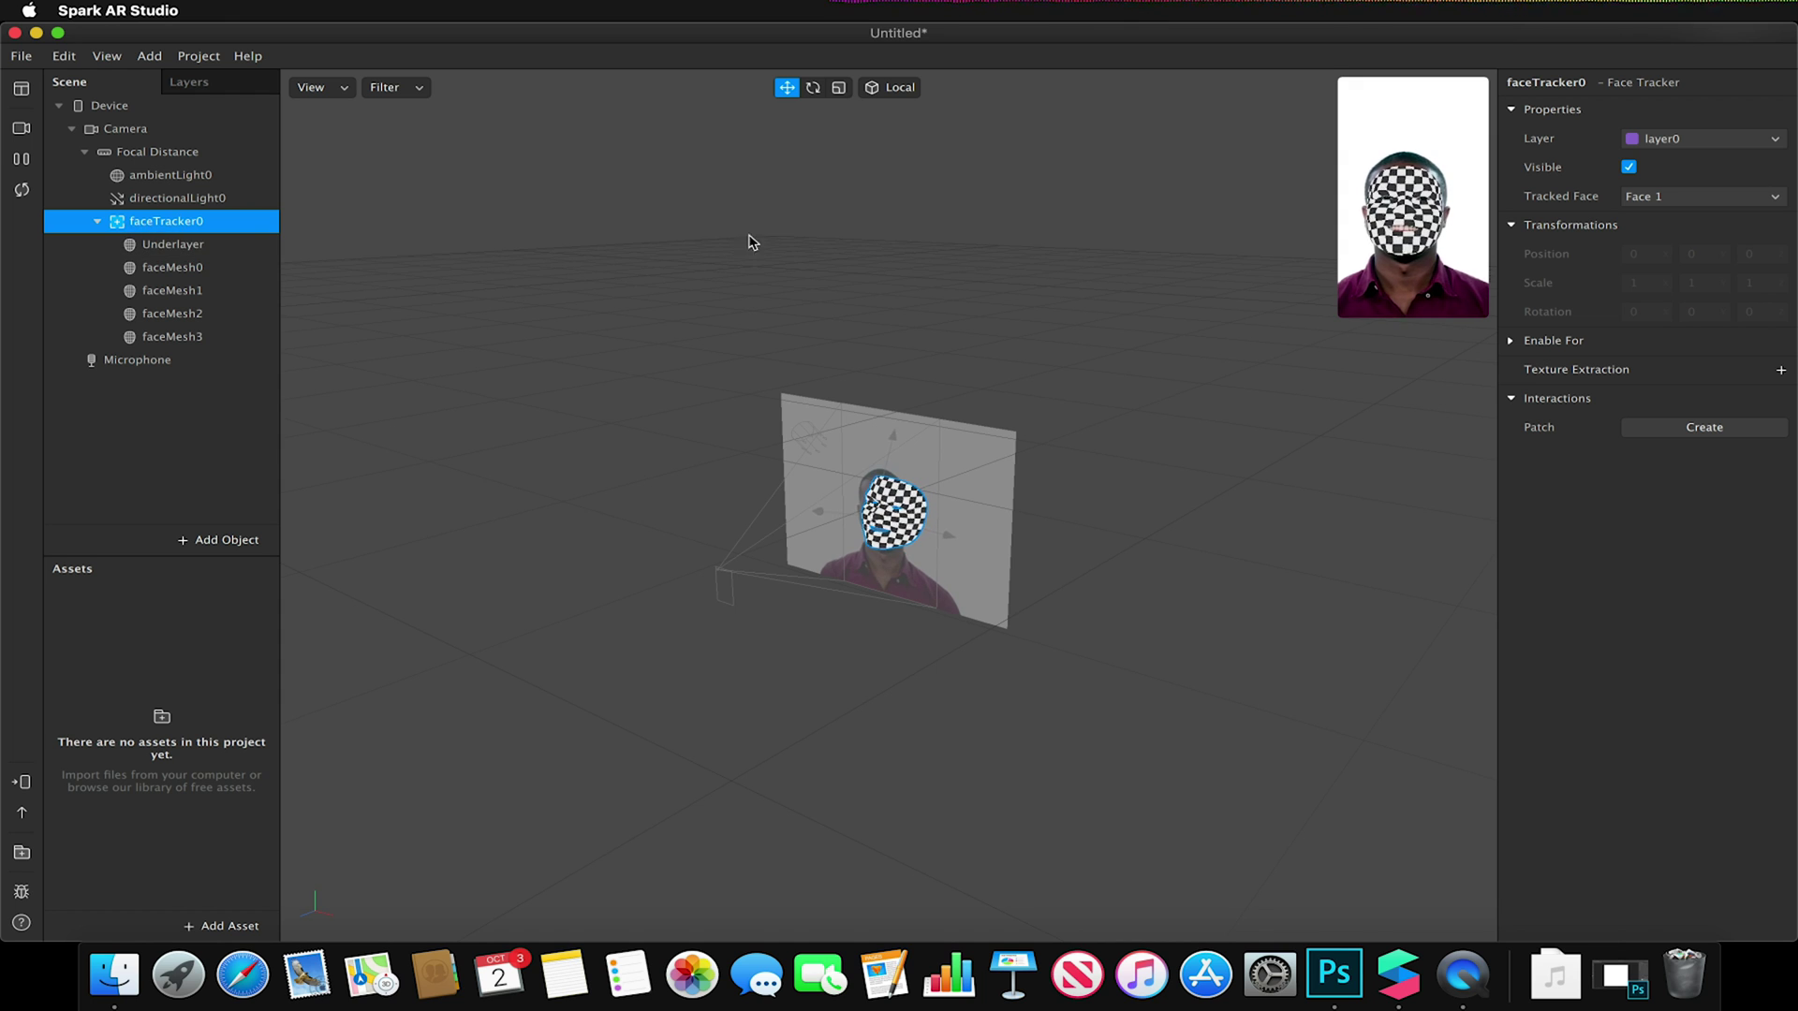
pyautogui.click(1781, 372)
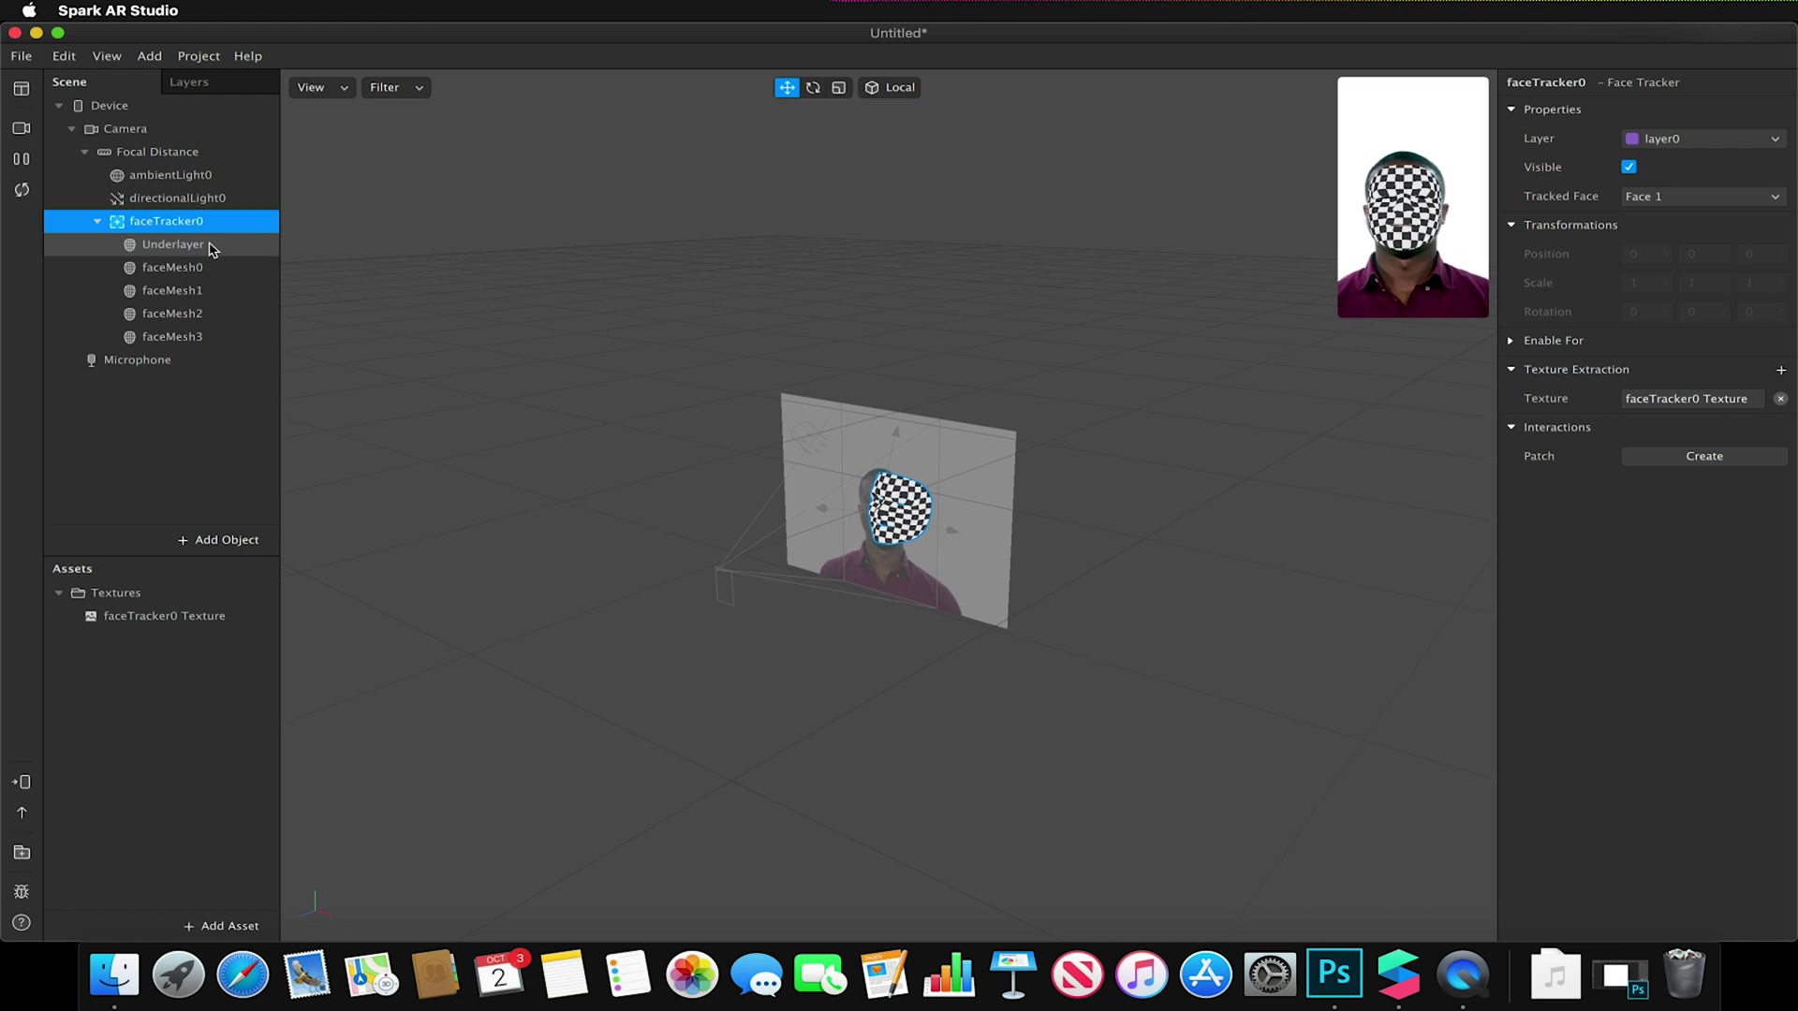
pyautogui.click(180, 338)
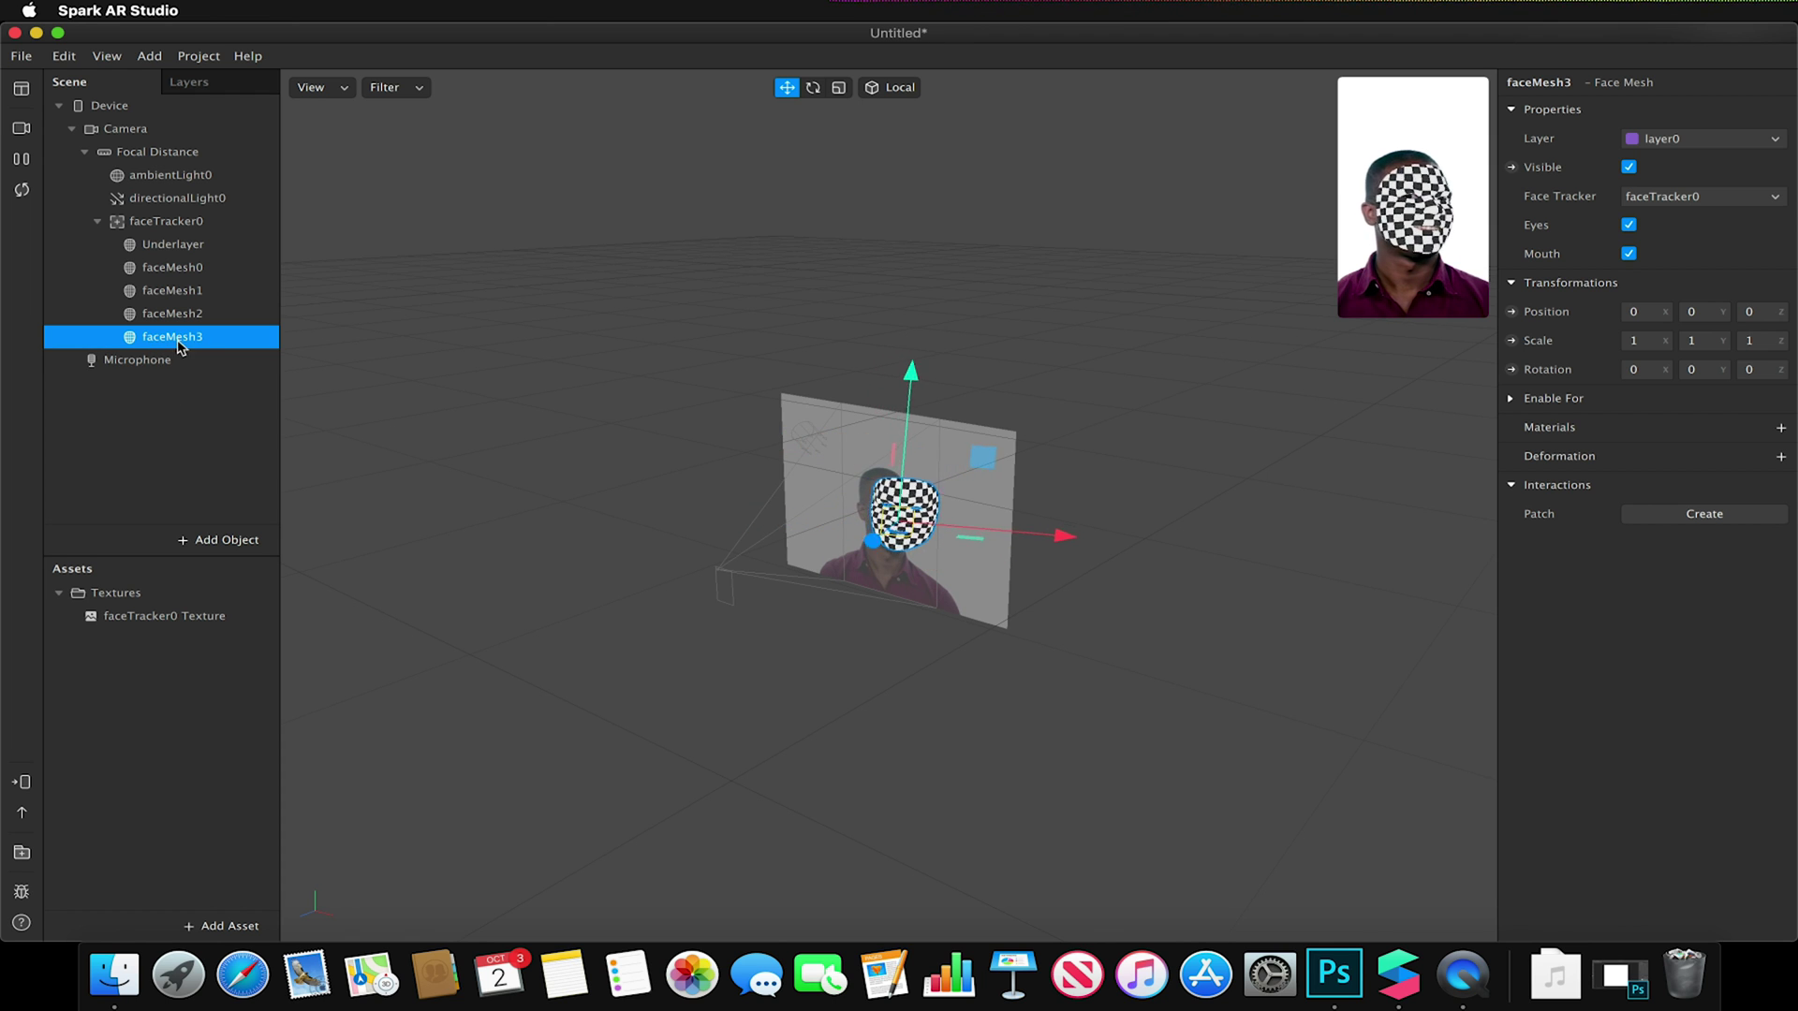
# Step: Give faceMesh3 a new flat-shaded material textured with faceTracker0 Texture
pyautogui.click(1781, 427)
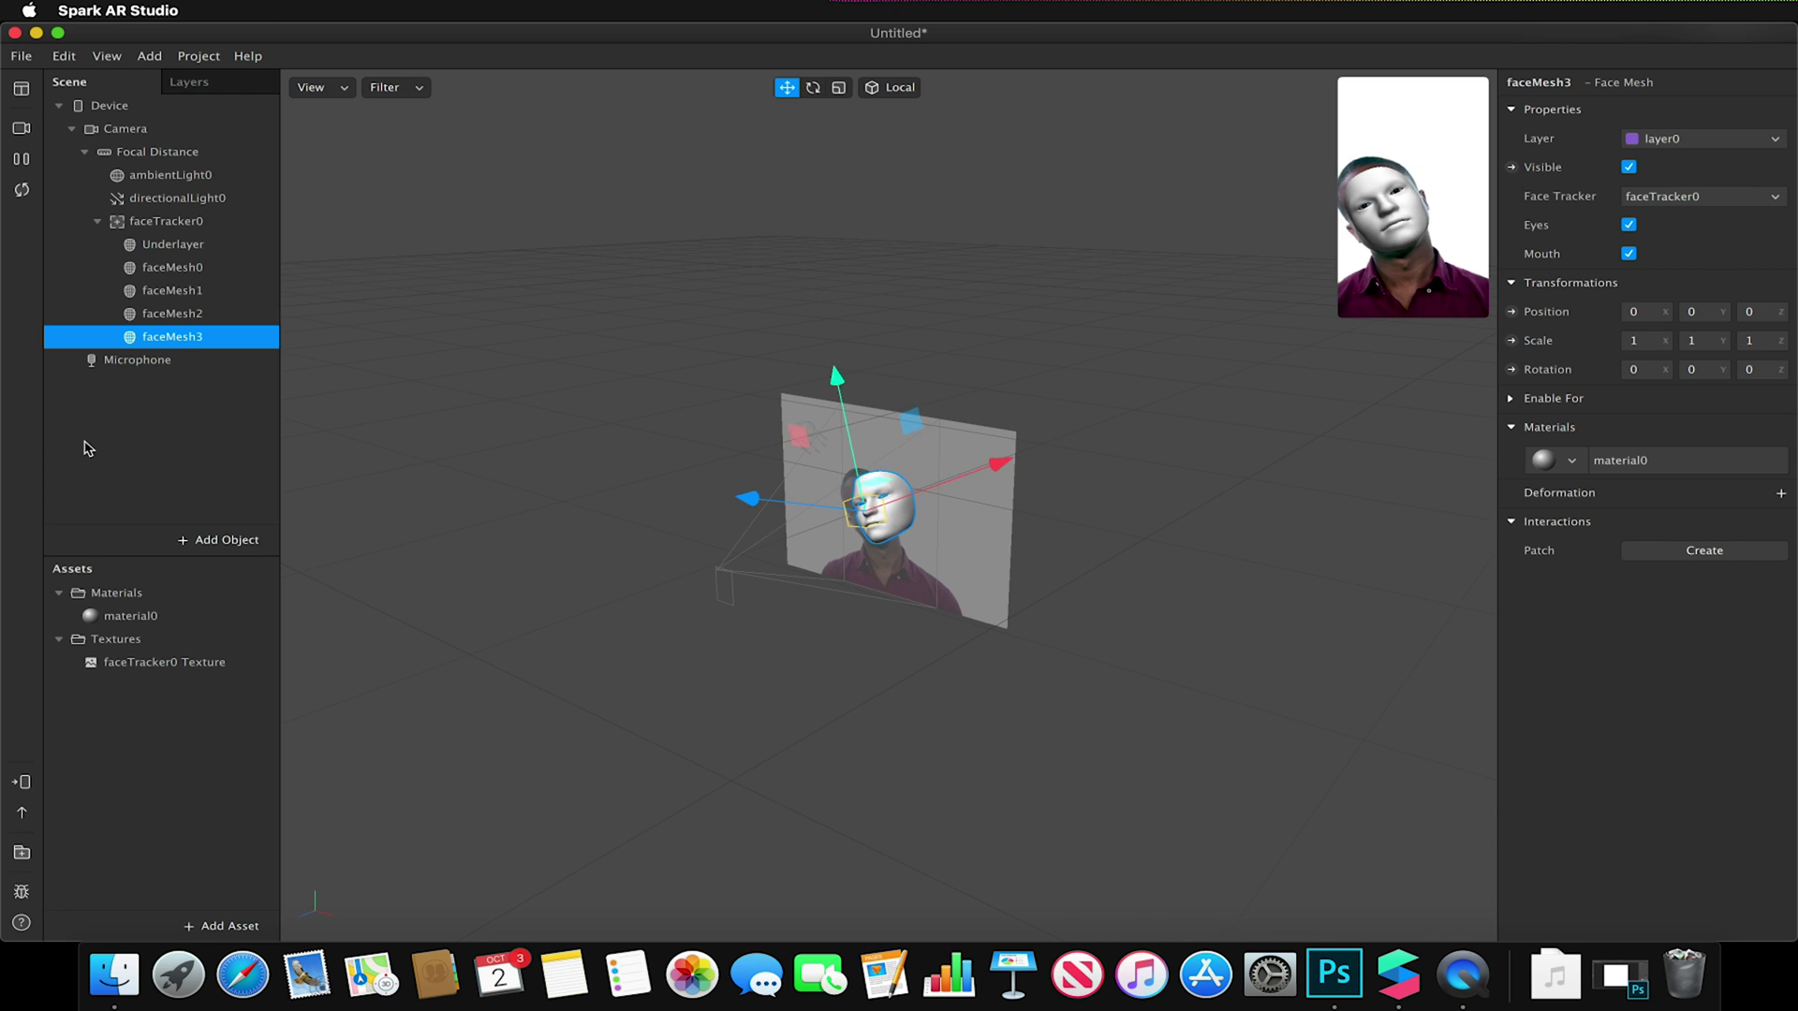
pyautogui.click(137, 618)
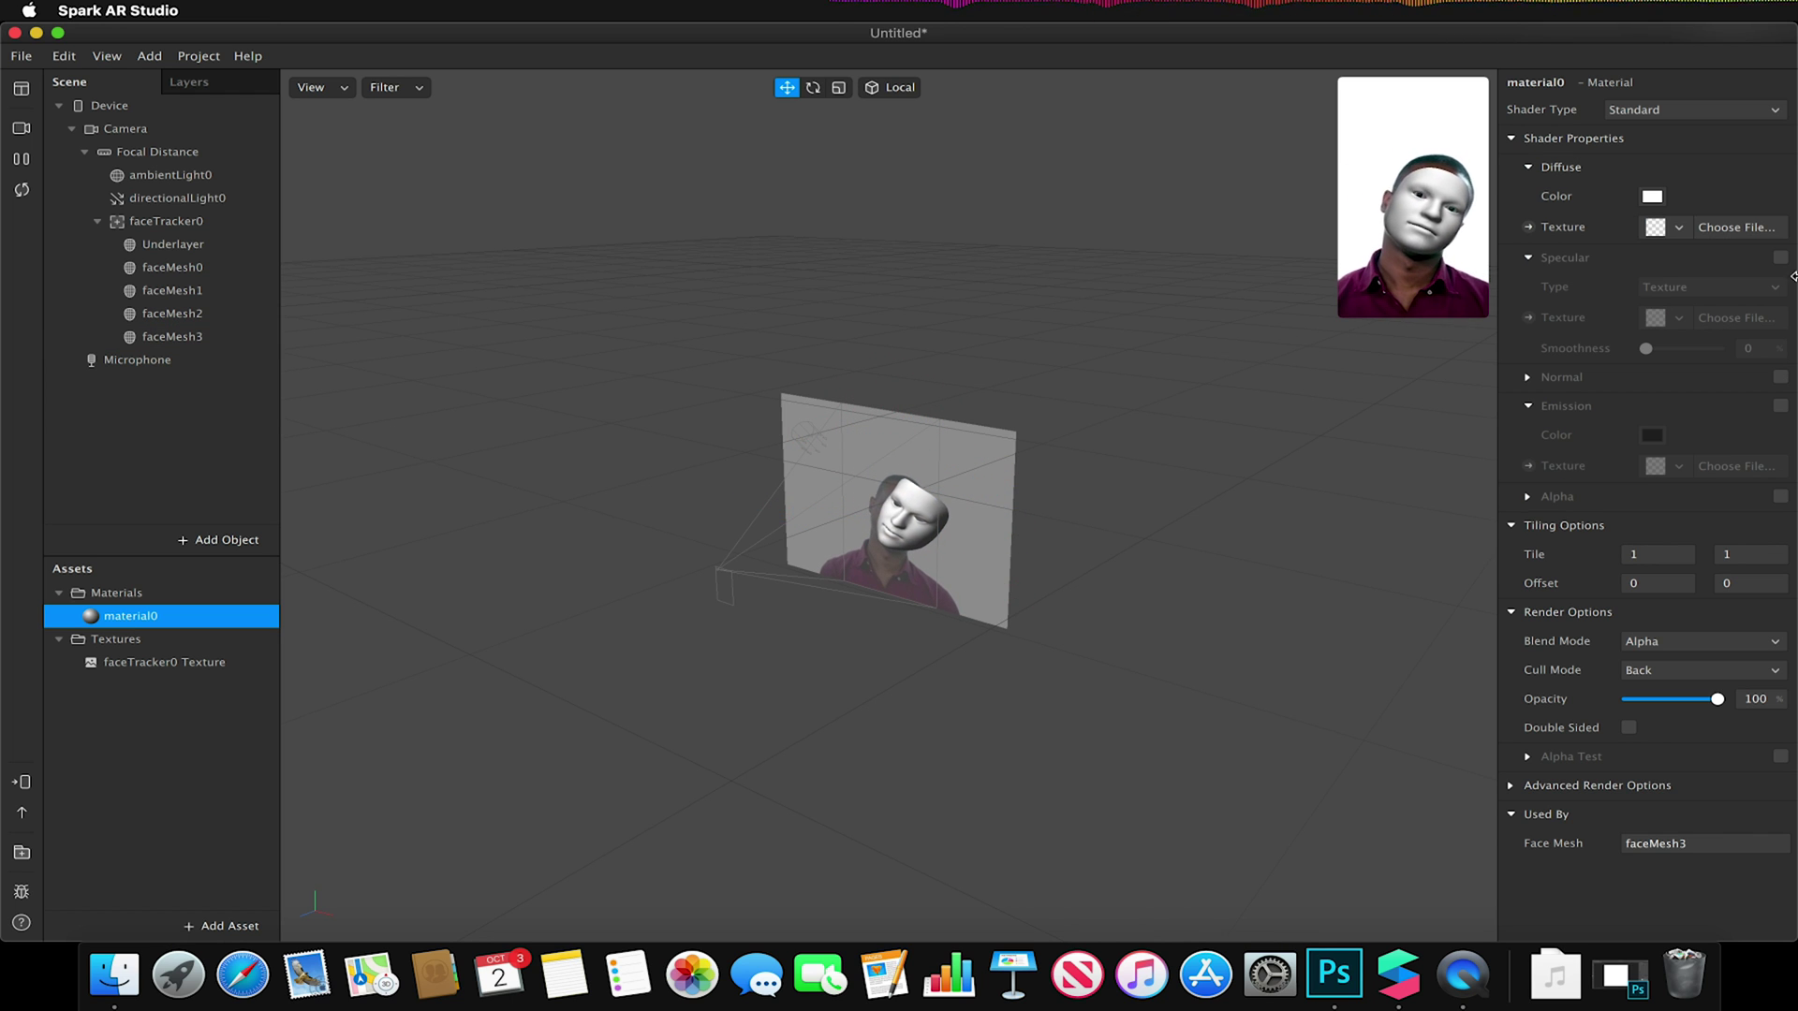
pyautogui.click(1669, 234)
pyautogui.click(1686, 256)
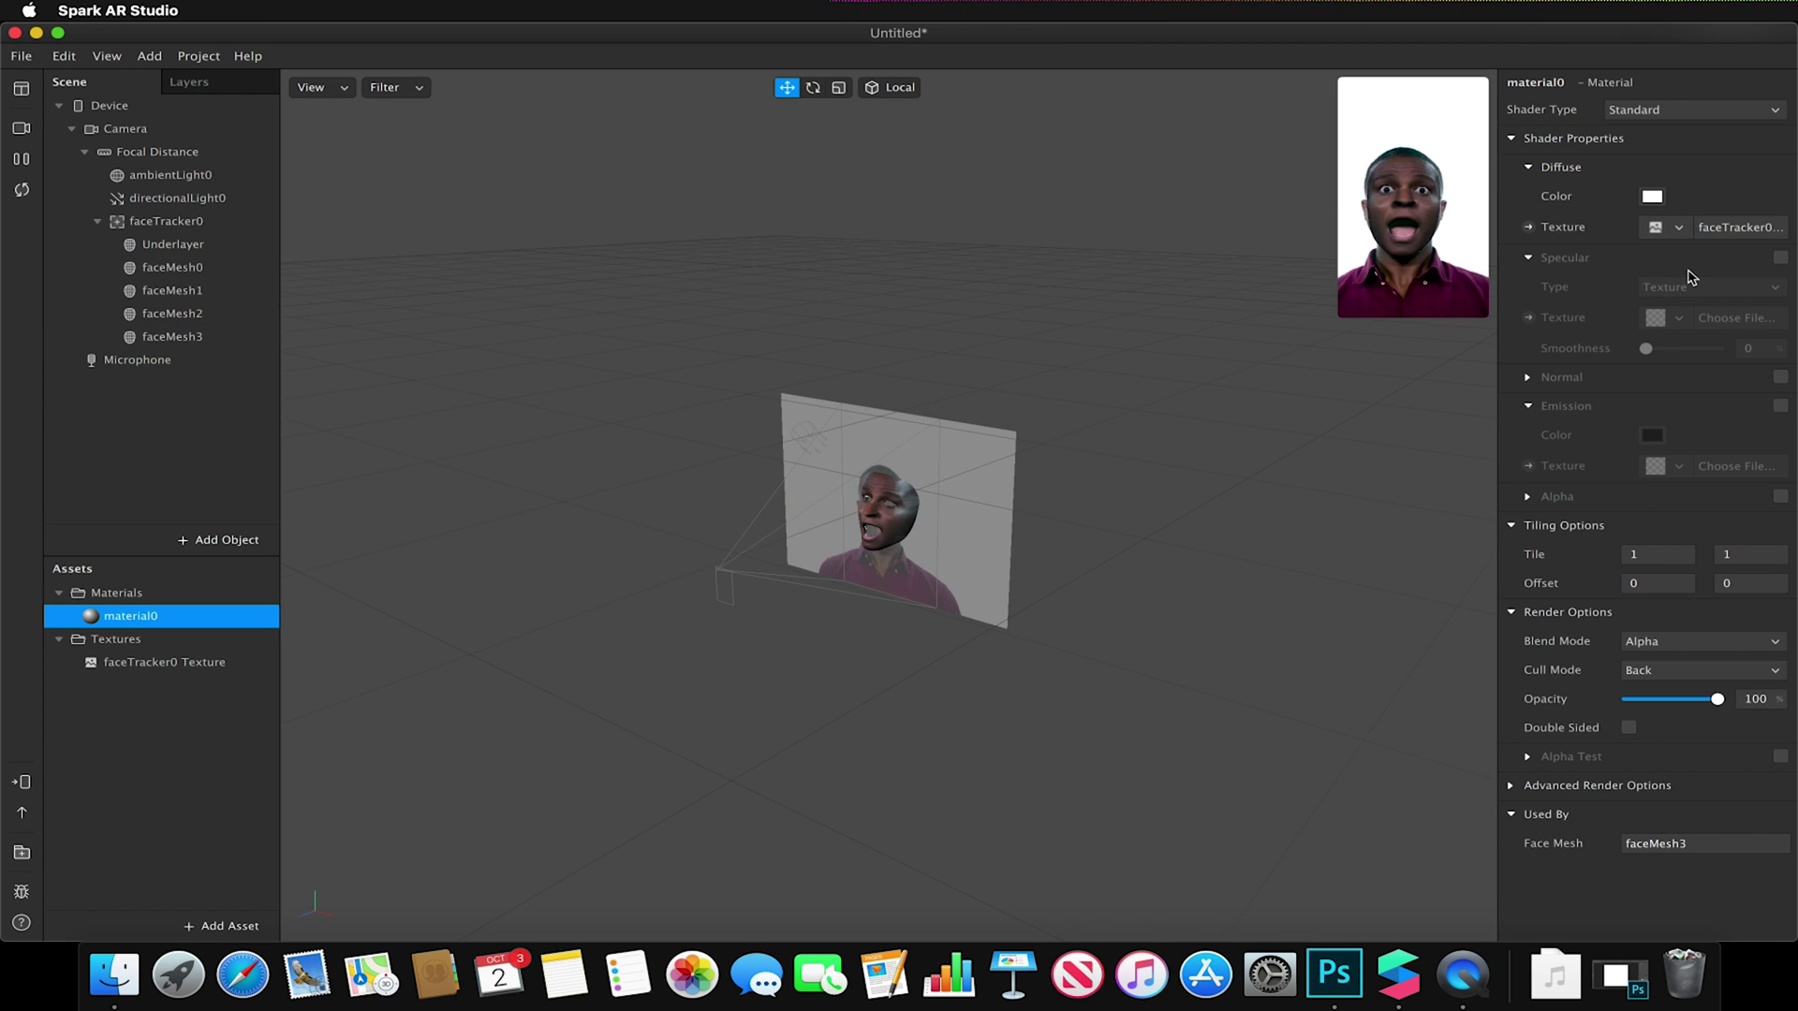
pyautogui.click(1662, 110)
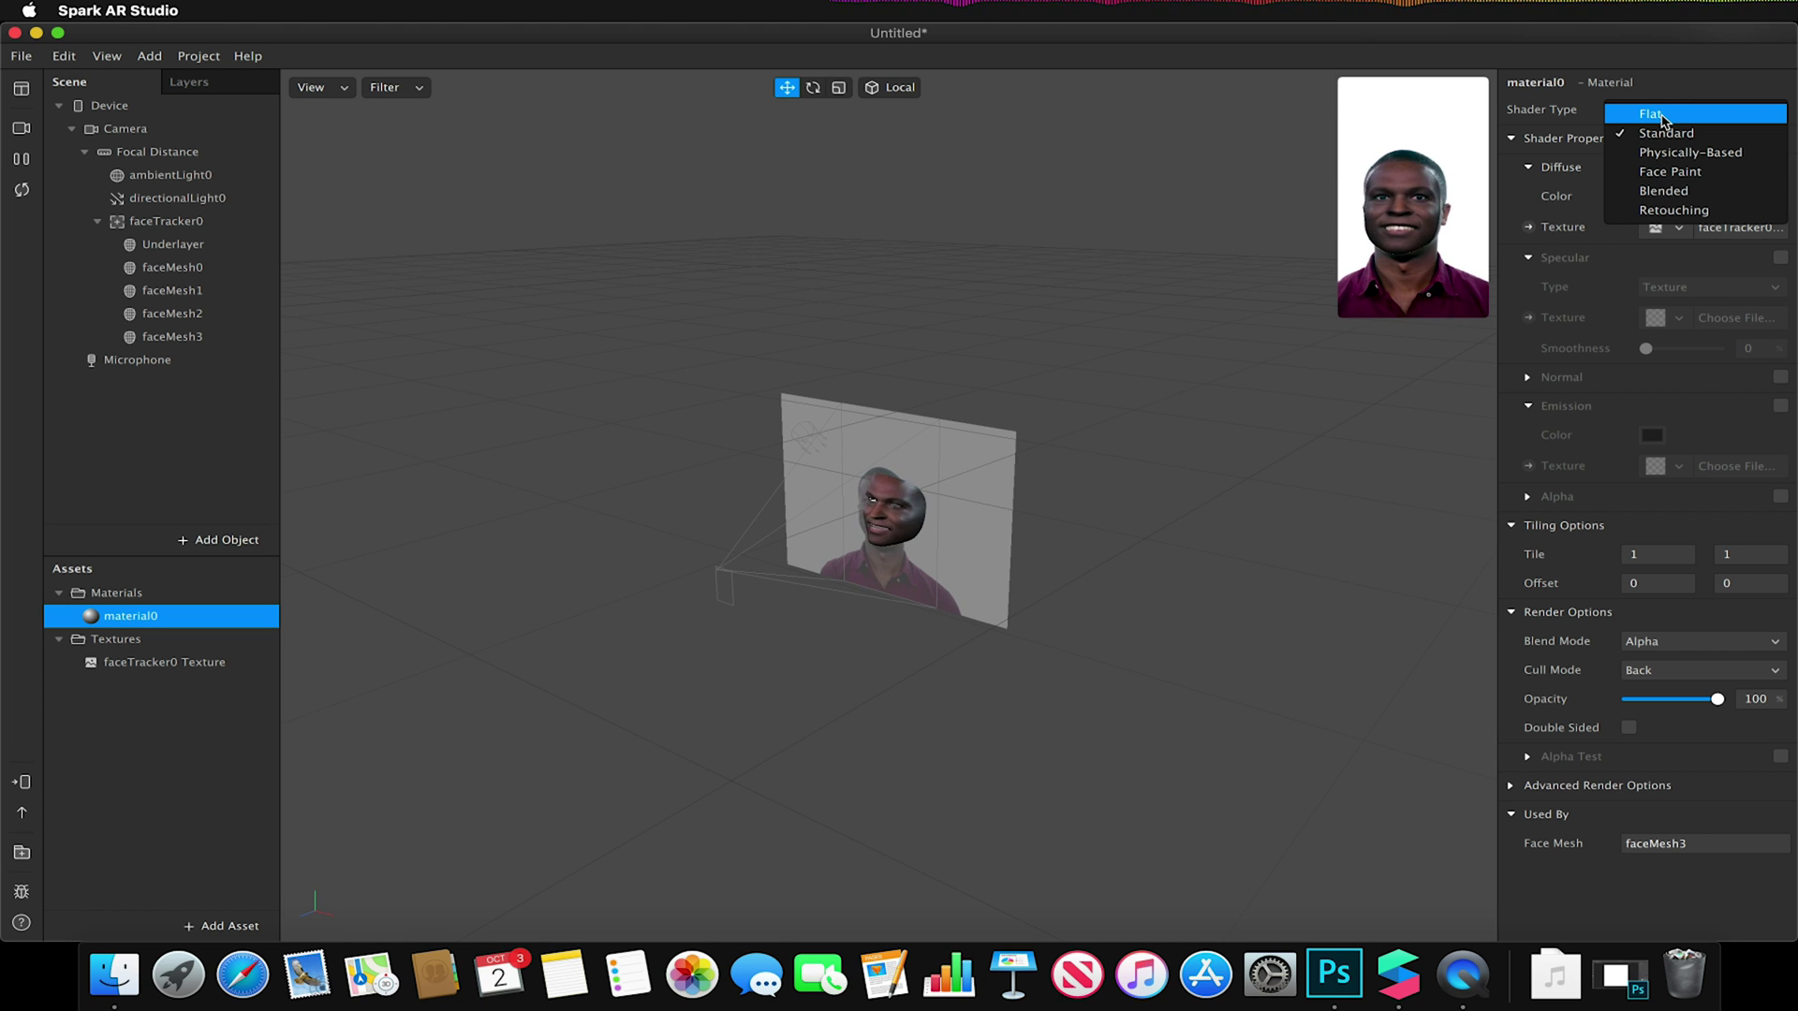
pyautogui.click(1662, 115)
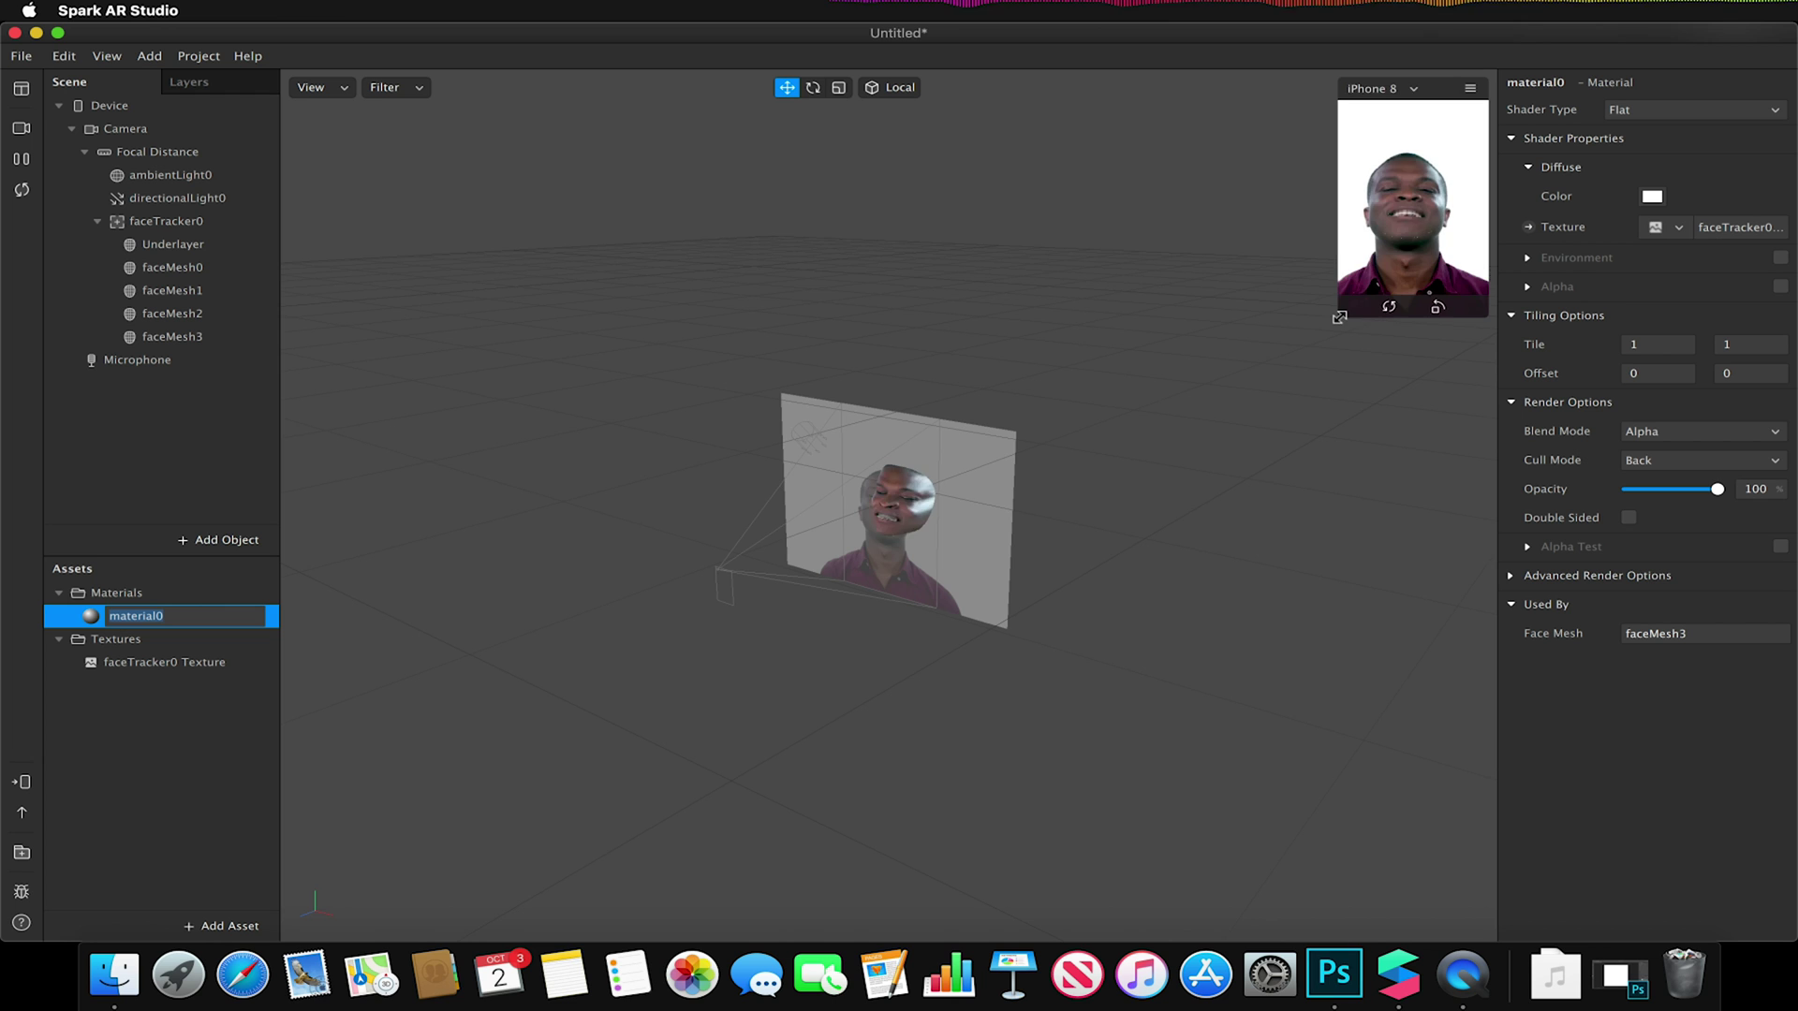
# Step: Enlarge the simulator, retry Standard and Flat shading, then delete material0
pyautogui.moveTo(1339, 273); pyautogui.dragTo(1210, 520)
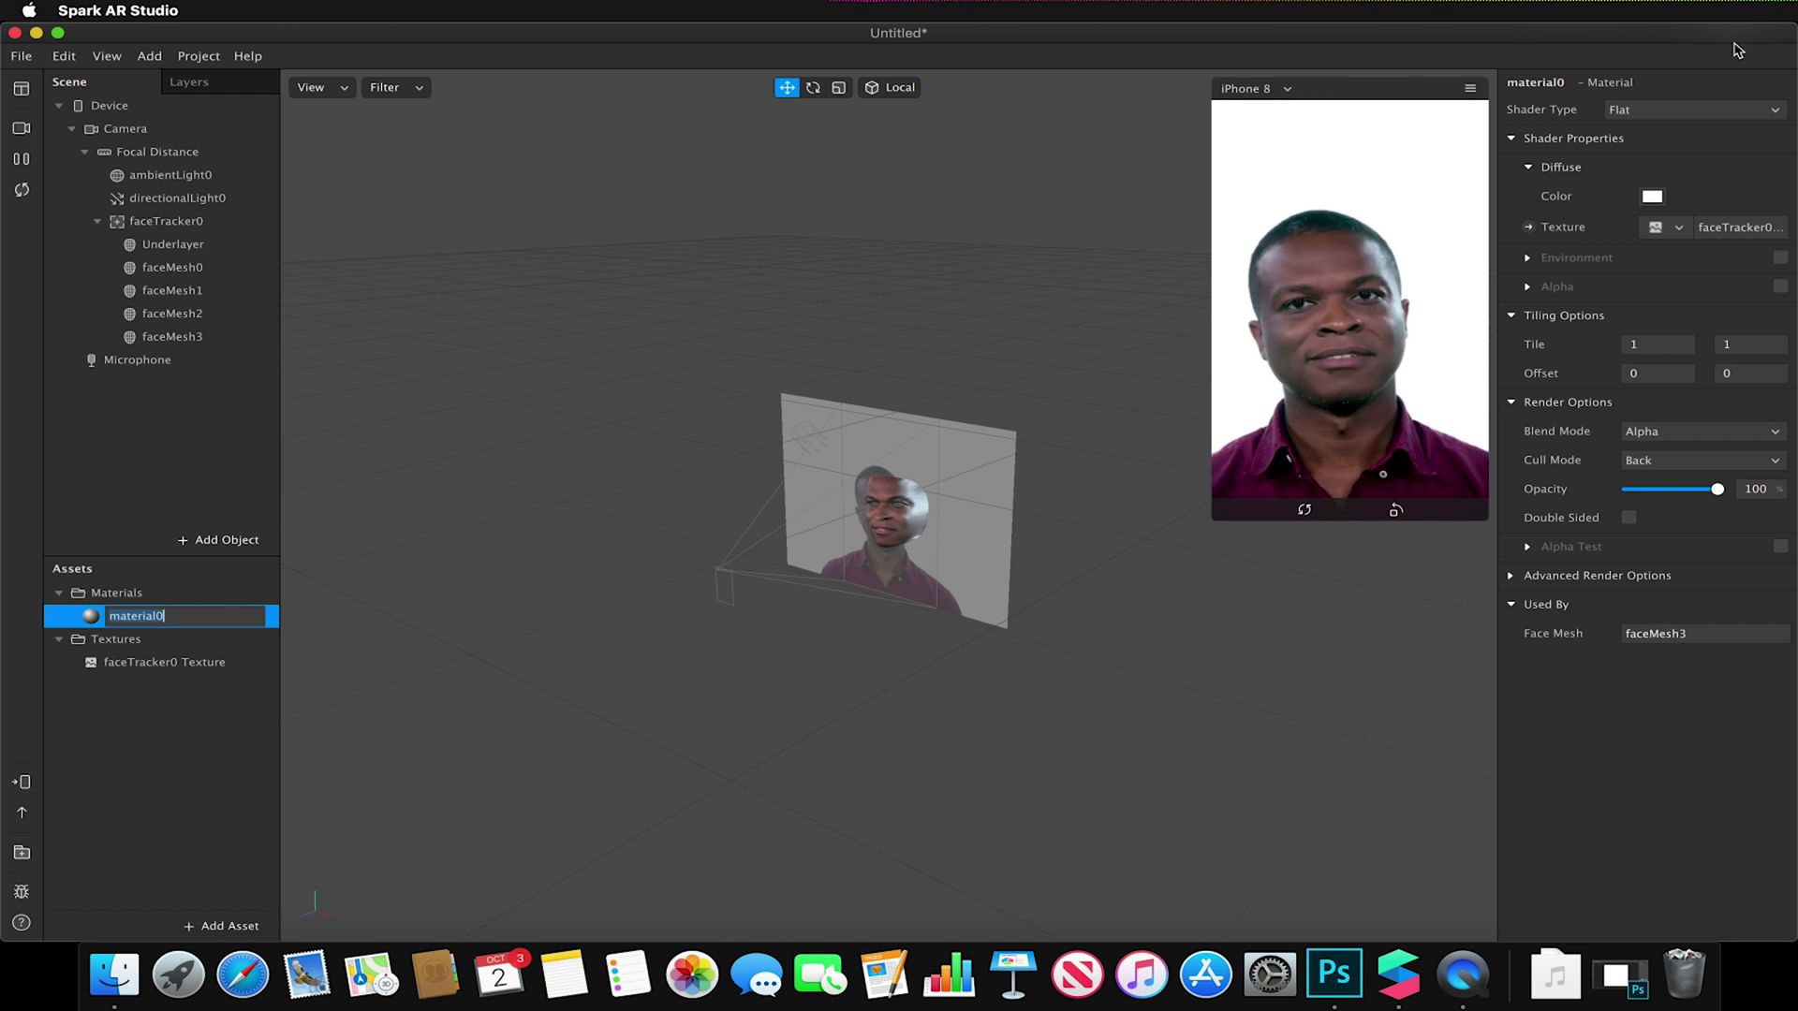
pyautogui.click(1693, 122)
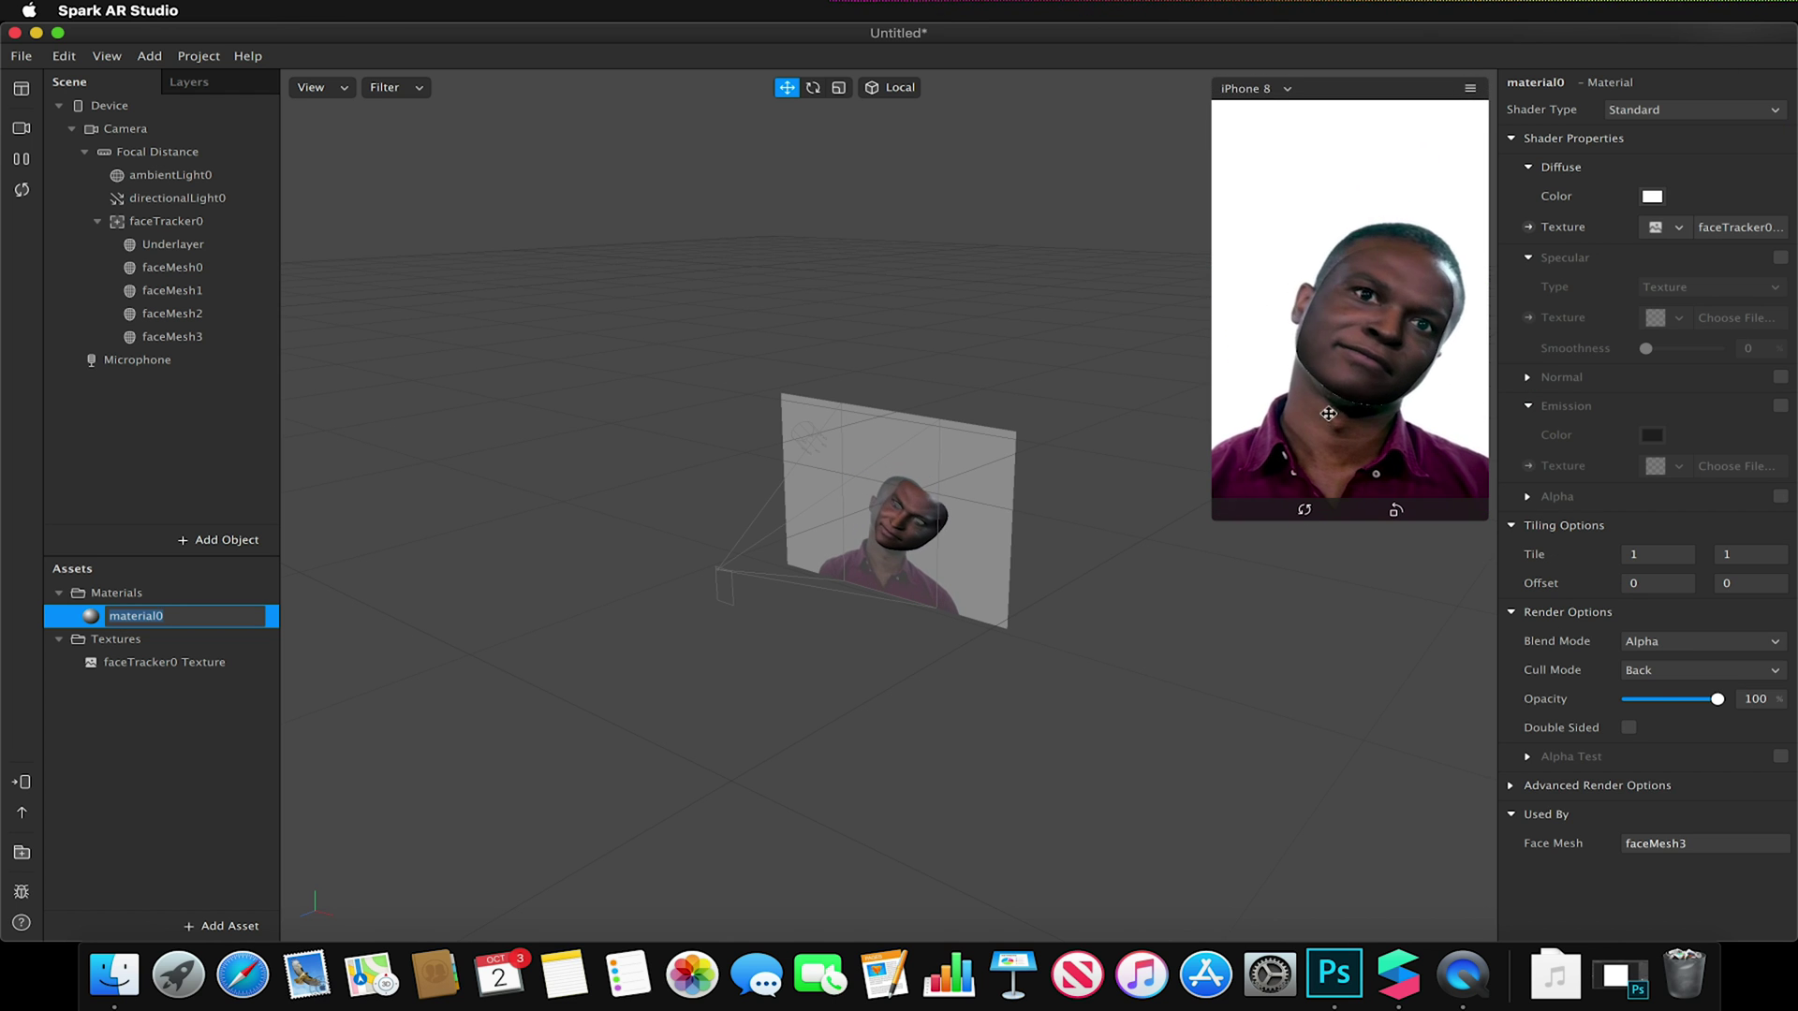
pyautogui.click(1658, 110)
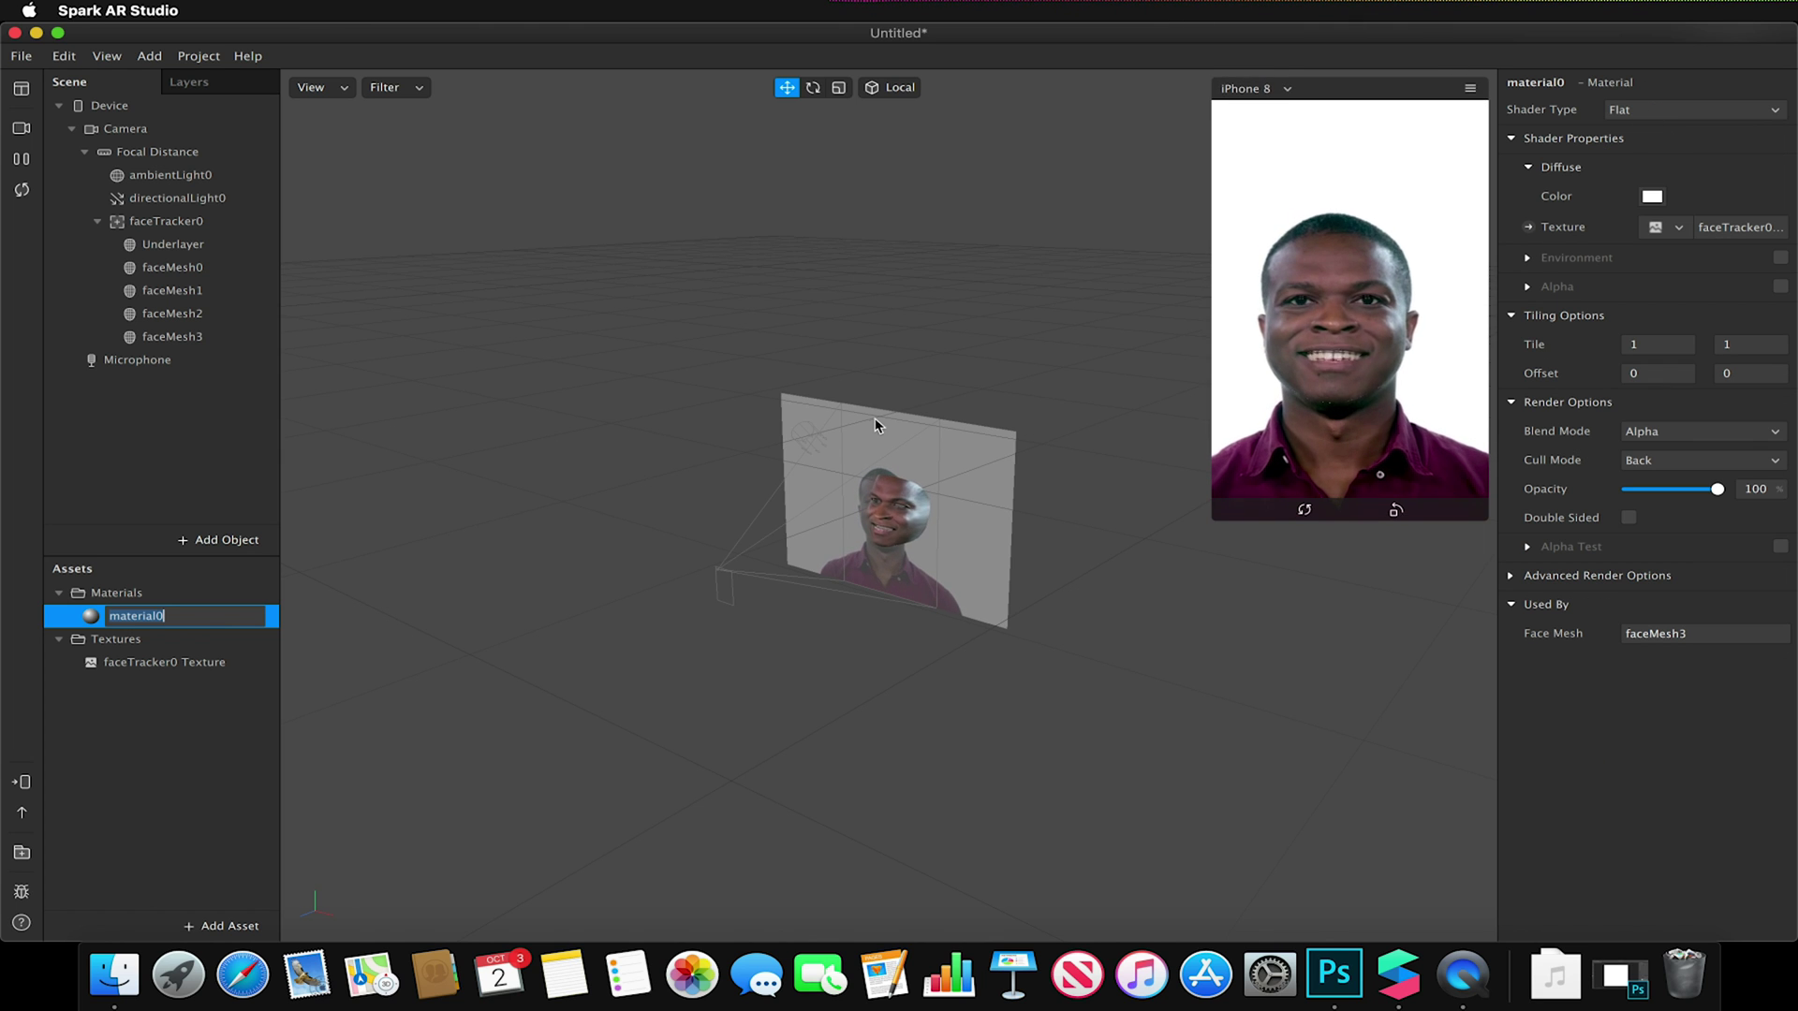
pyautogui.click(148, 770)
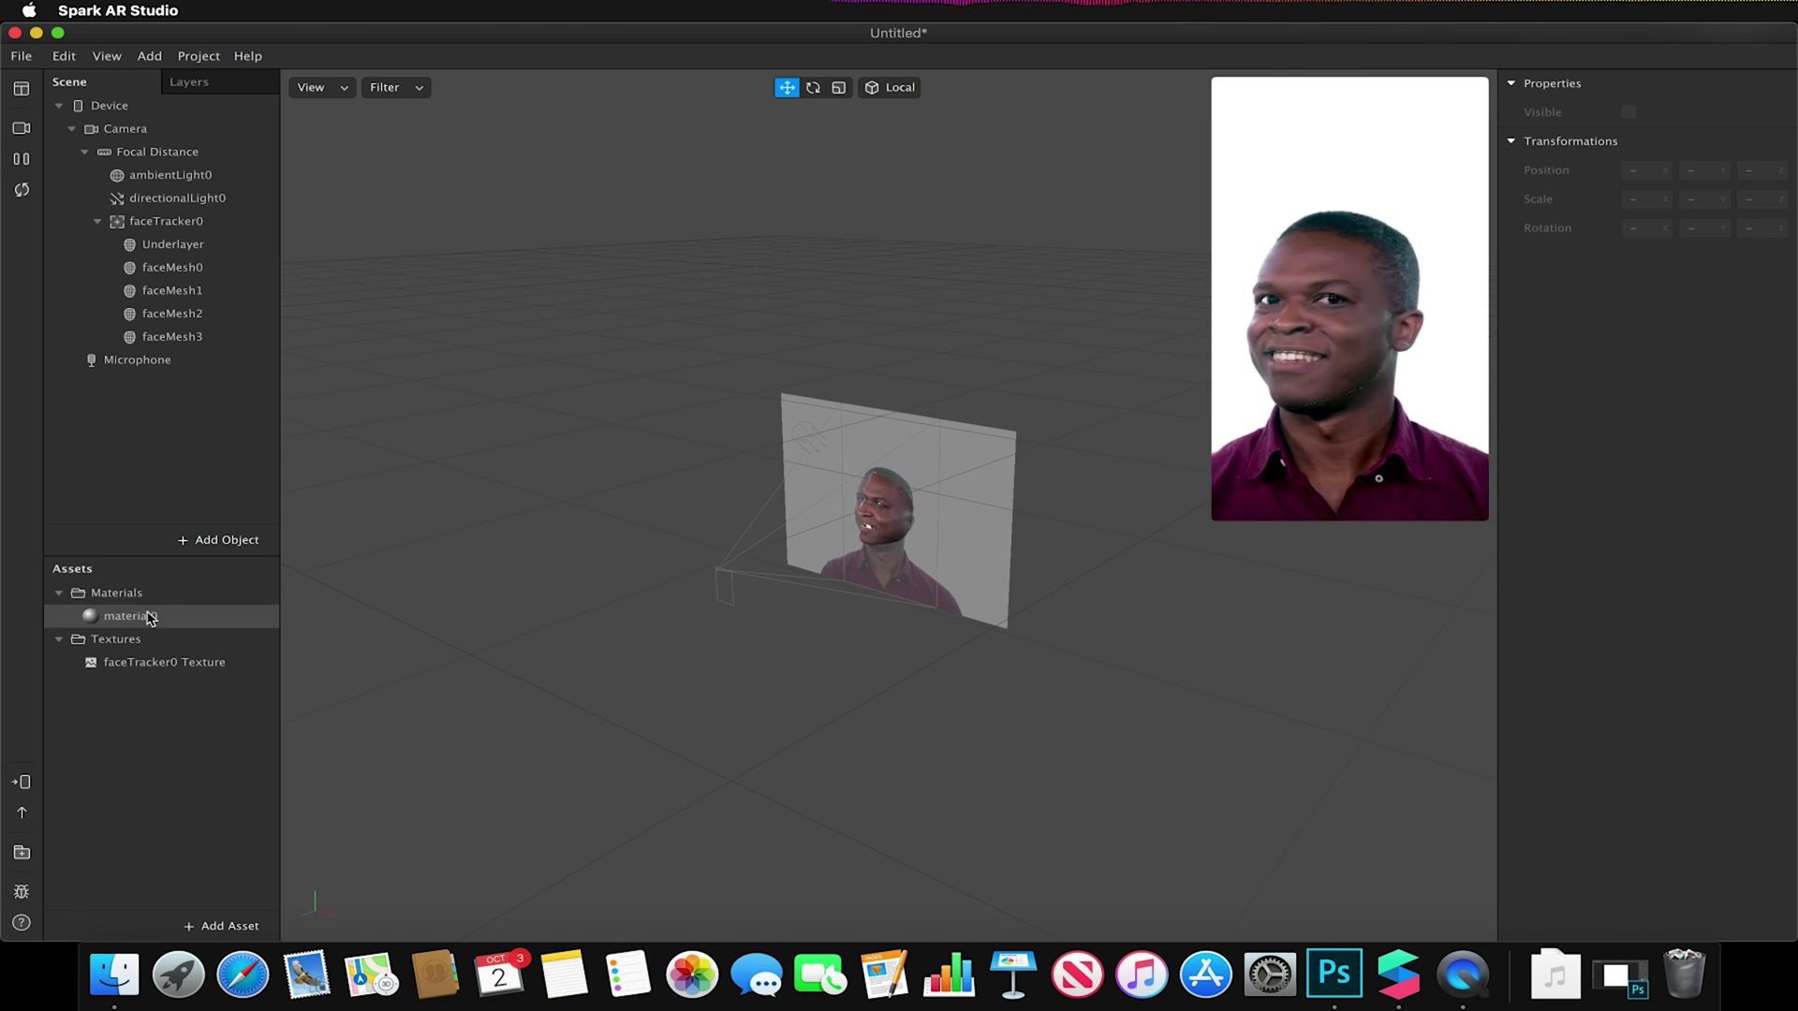
pyautogui.click(148, 616)
pyautogui.press('Delete')
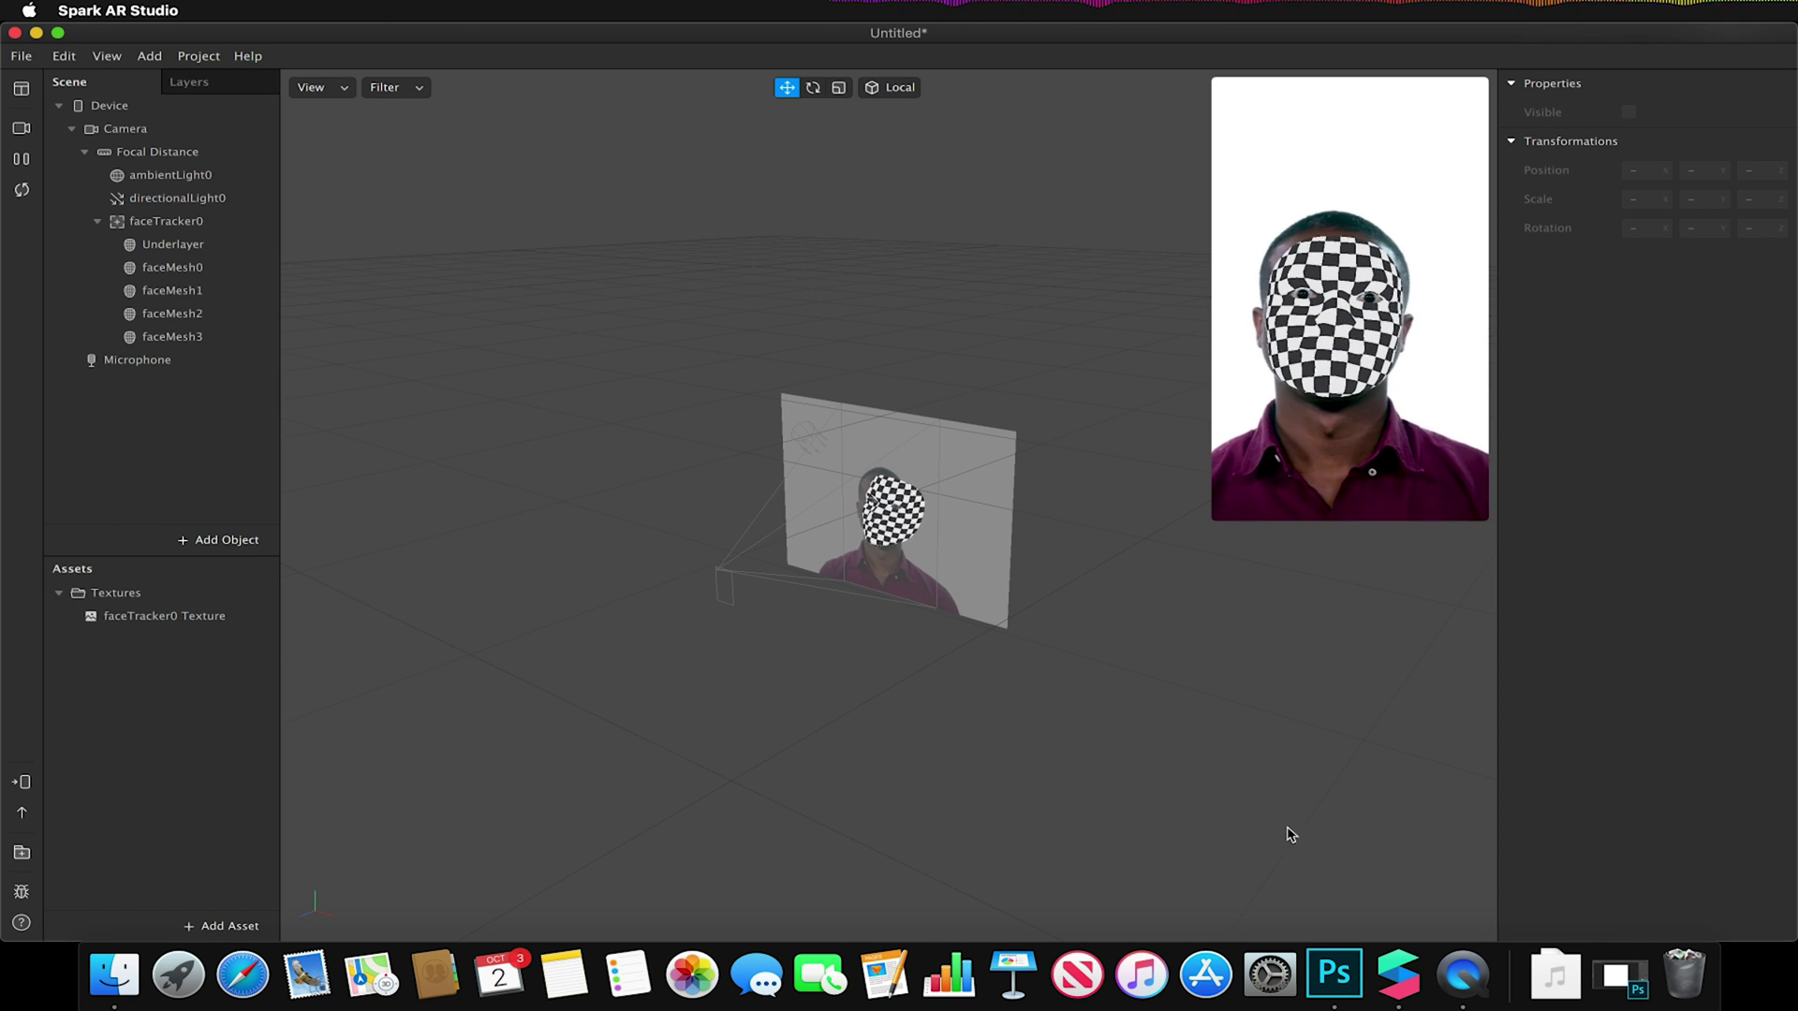
# Step: Switch to Photoshop and glance at the File menu
pyautogui.click(1335, 975)
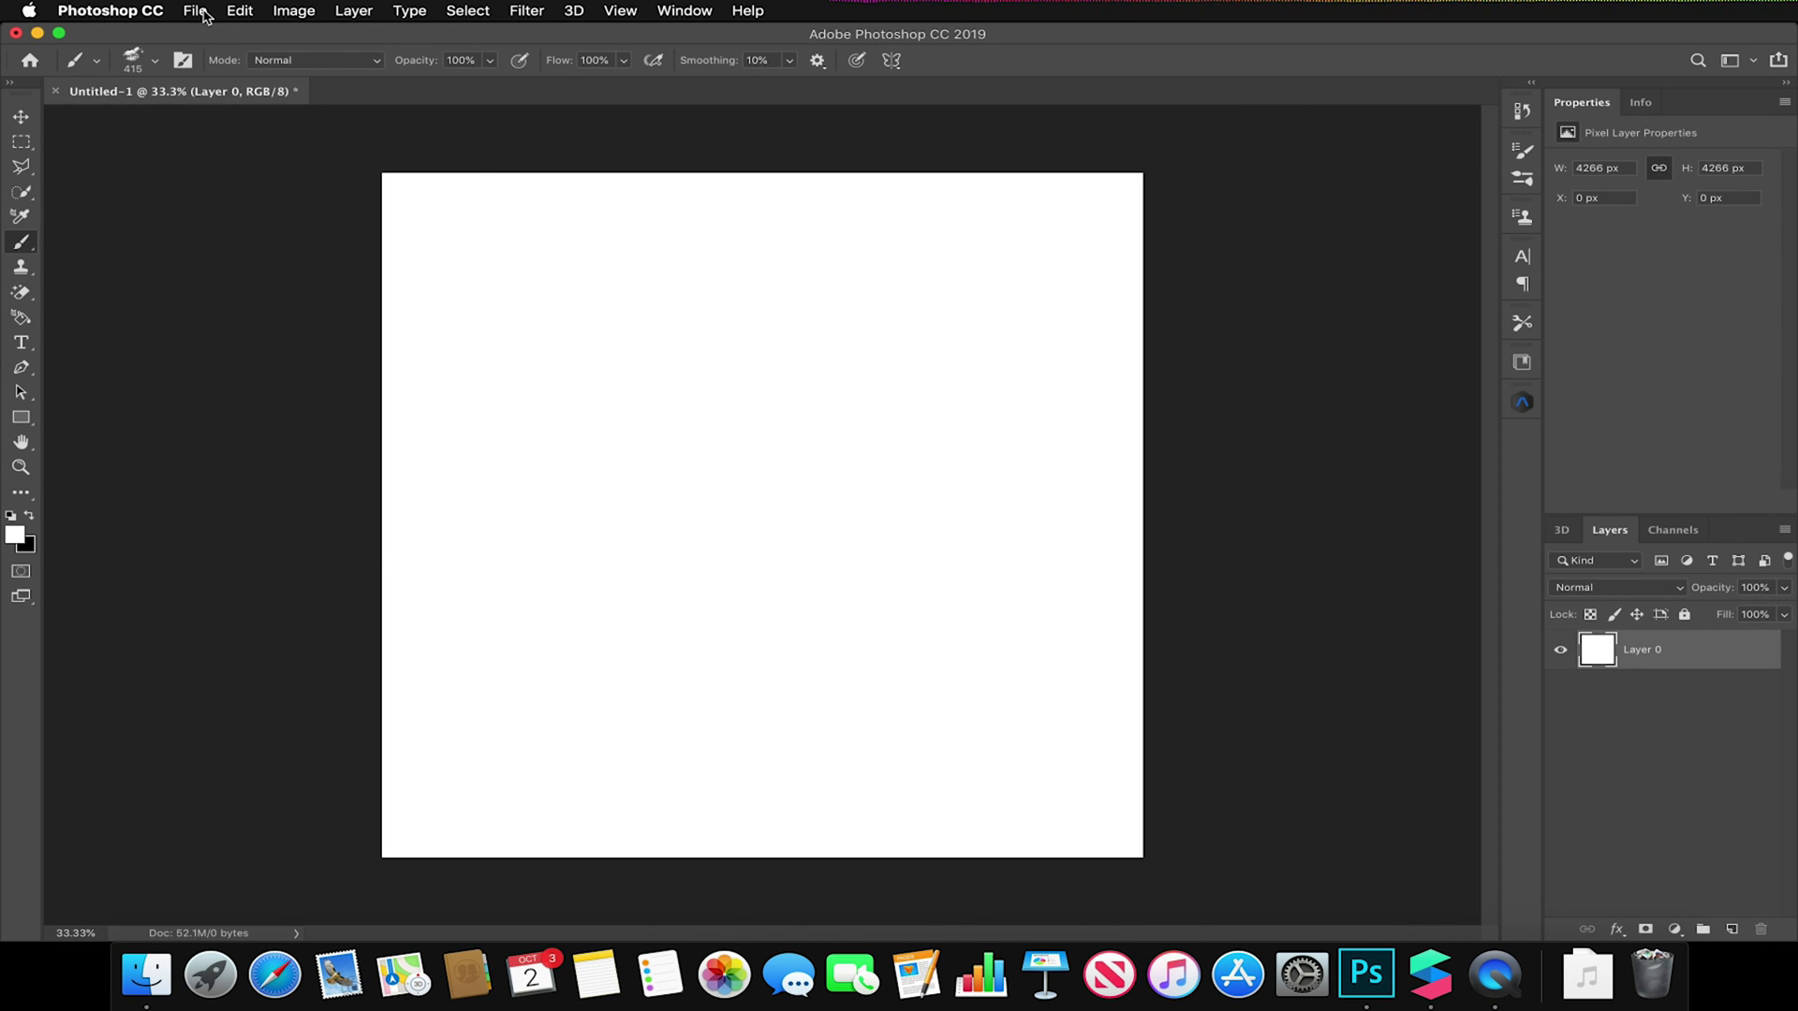
pyautogui.click(195, 11)
pyautogui.click(676, 168)
# Step: Try a top-left rectangular selection, dismiss the no-pixels warning, and choose Move
pyautogui.click(23, 143)
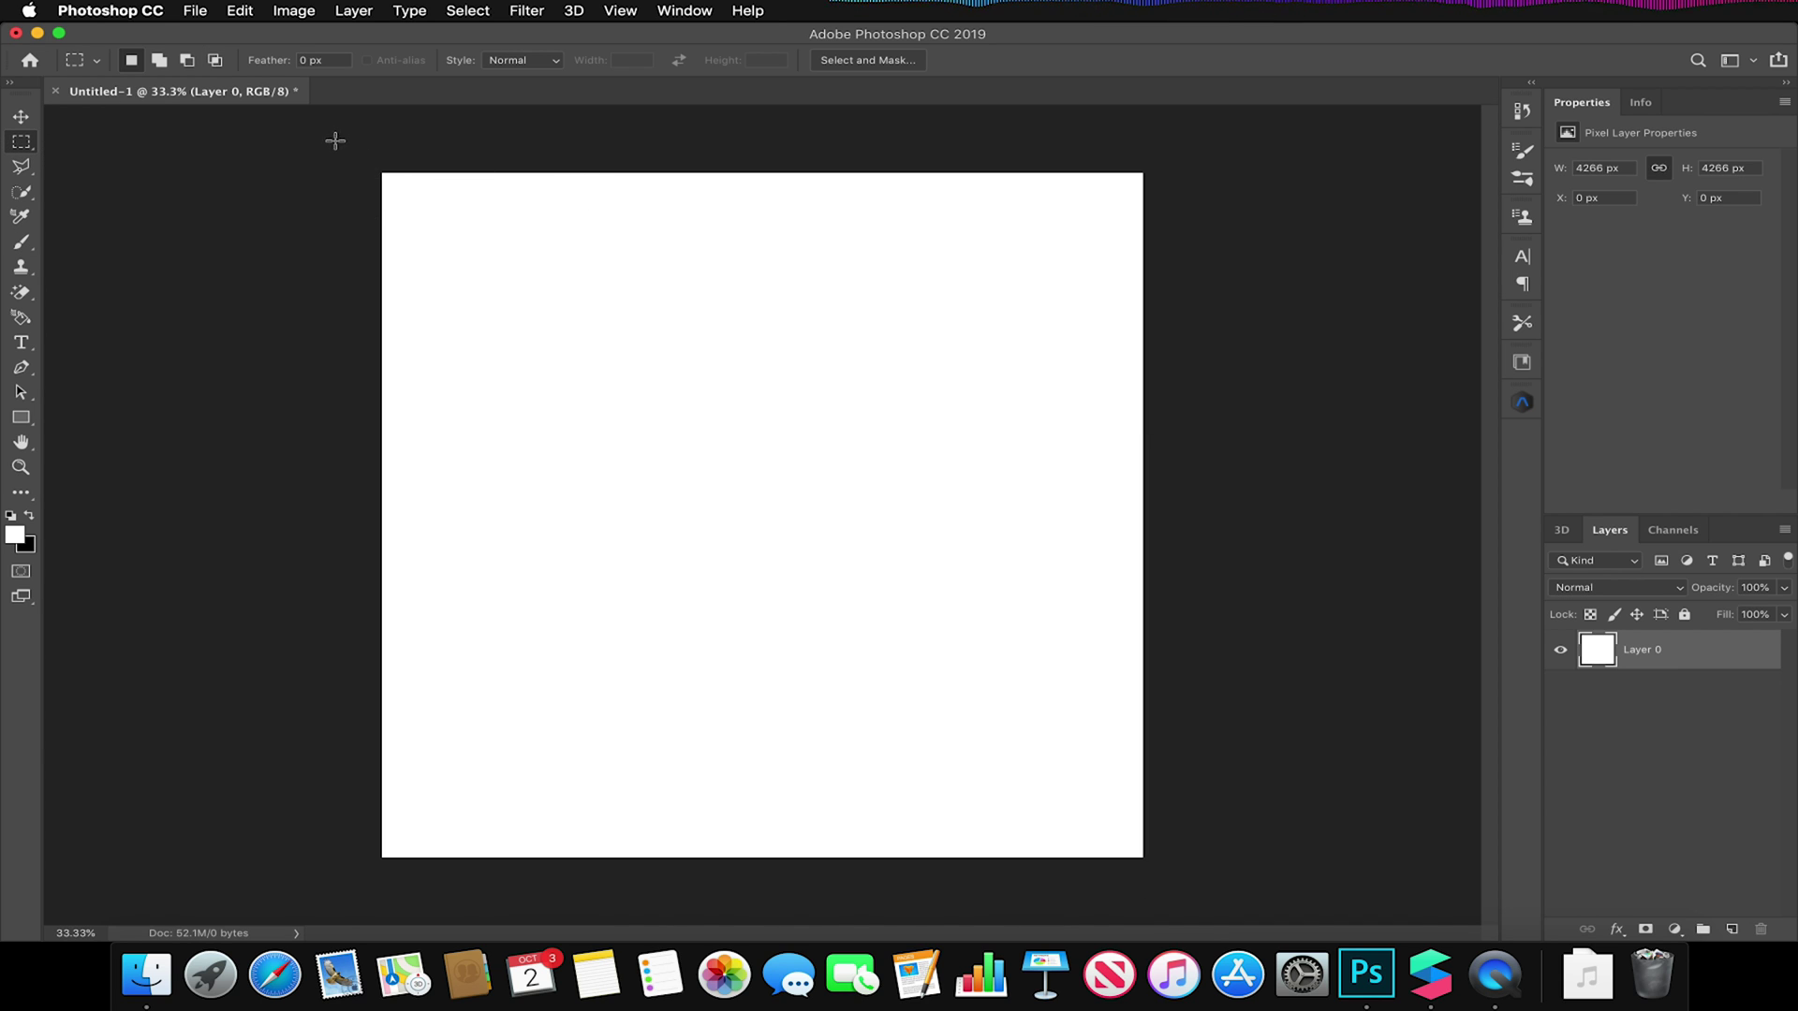
pyautogui.moveTo(382, 130); pyautogui.dragTo(796, 555)
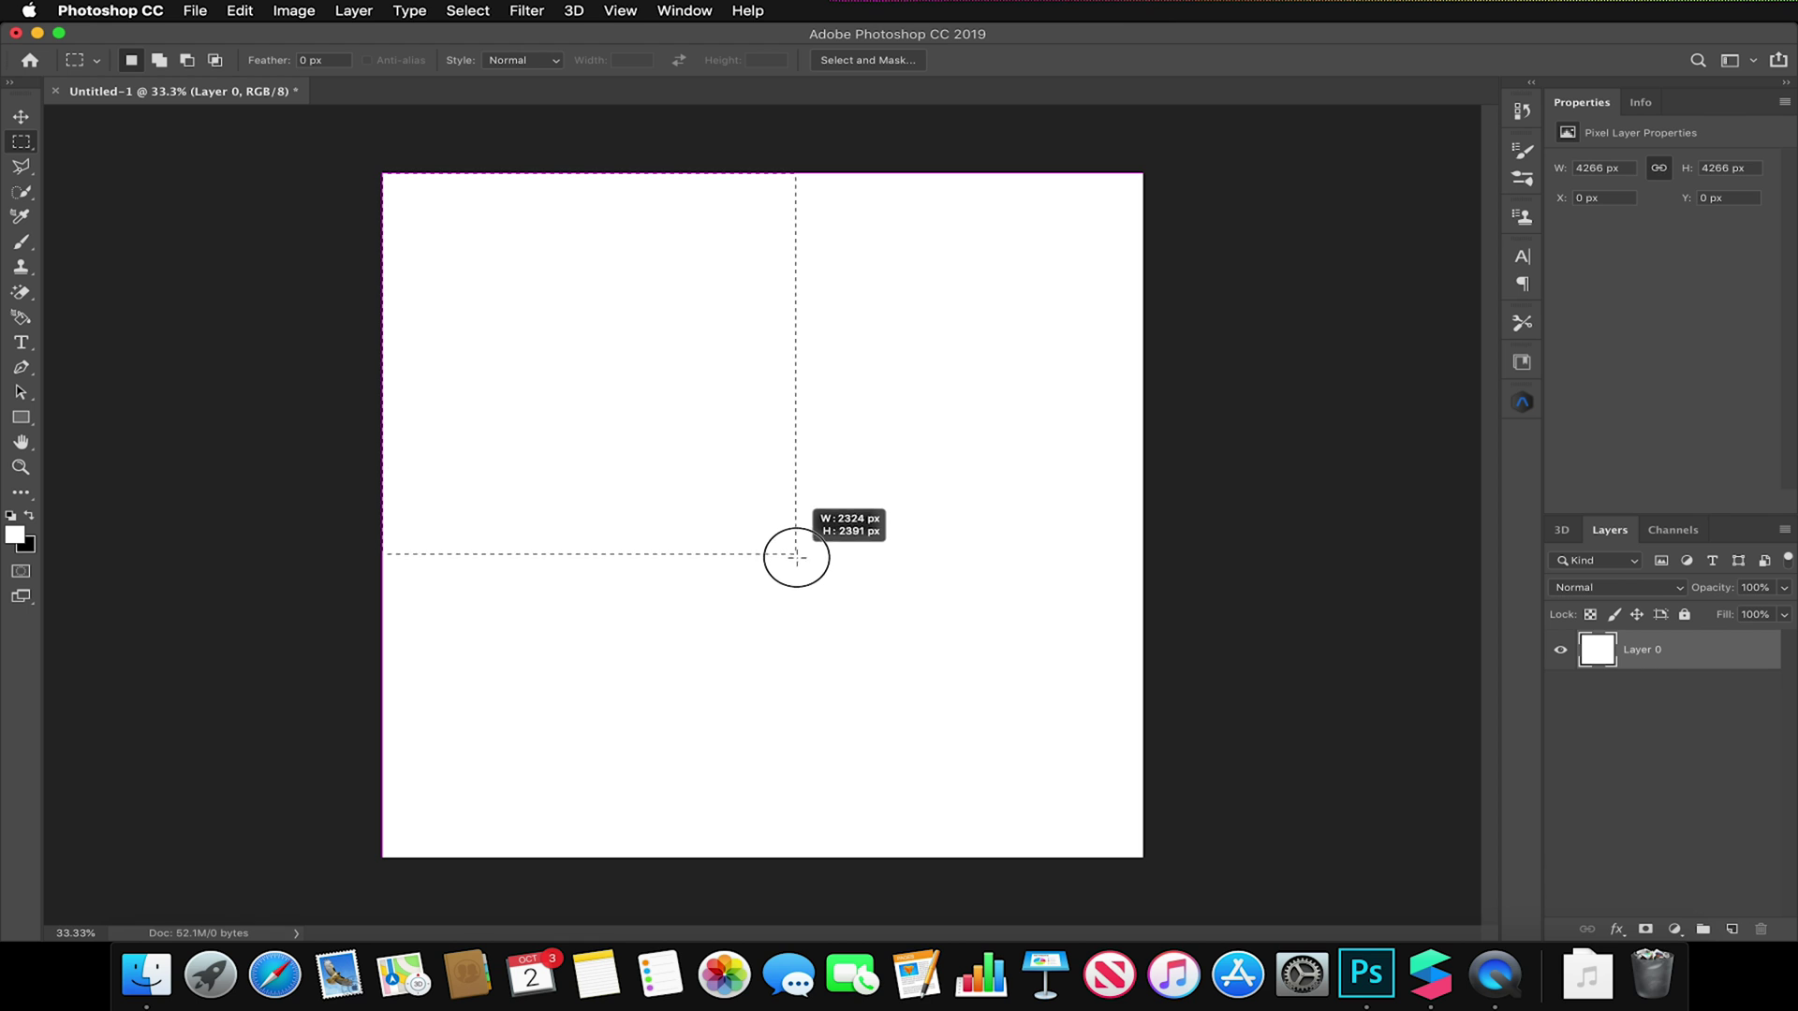
pyautogui.moveTo(797, 555)
pyautogui.mouseDown()
pyautogui.moveTo(758, 599)
pyautogui.moveTo(240, 372)
pyautogui.moveTo(120, 142)
pyautogui.mouseUp()
pyautogui.click(1053, 338)
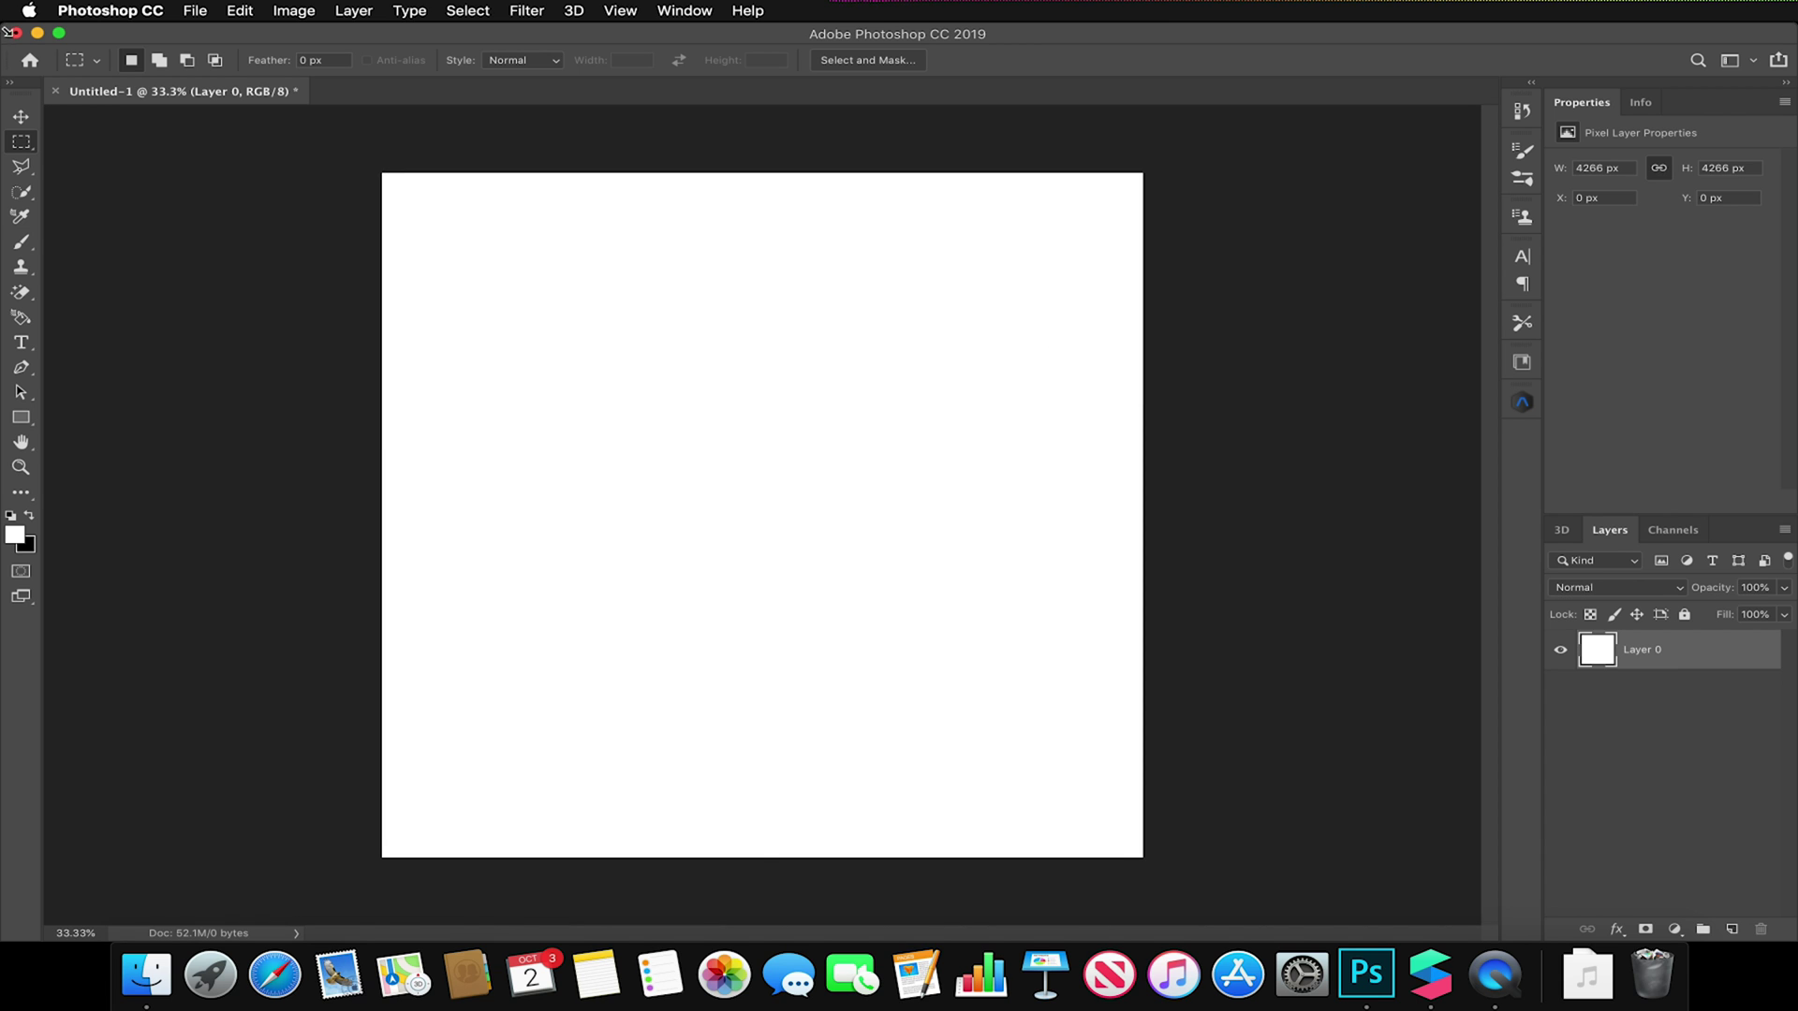
pyautogui.click(23, 115)
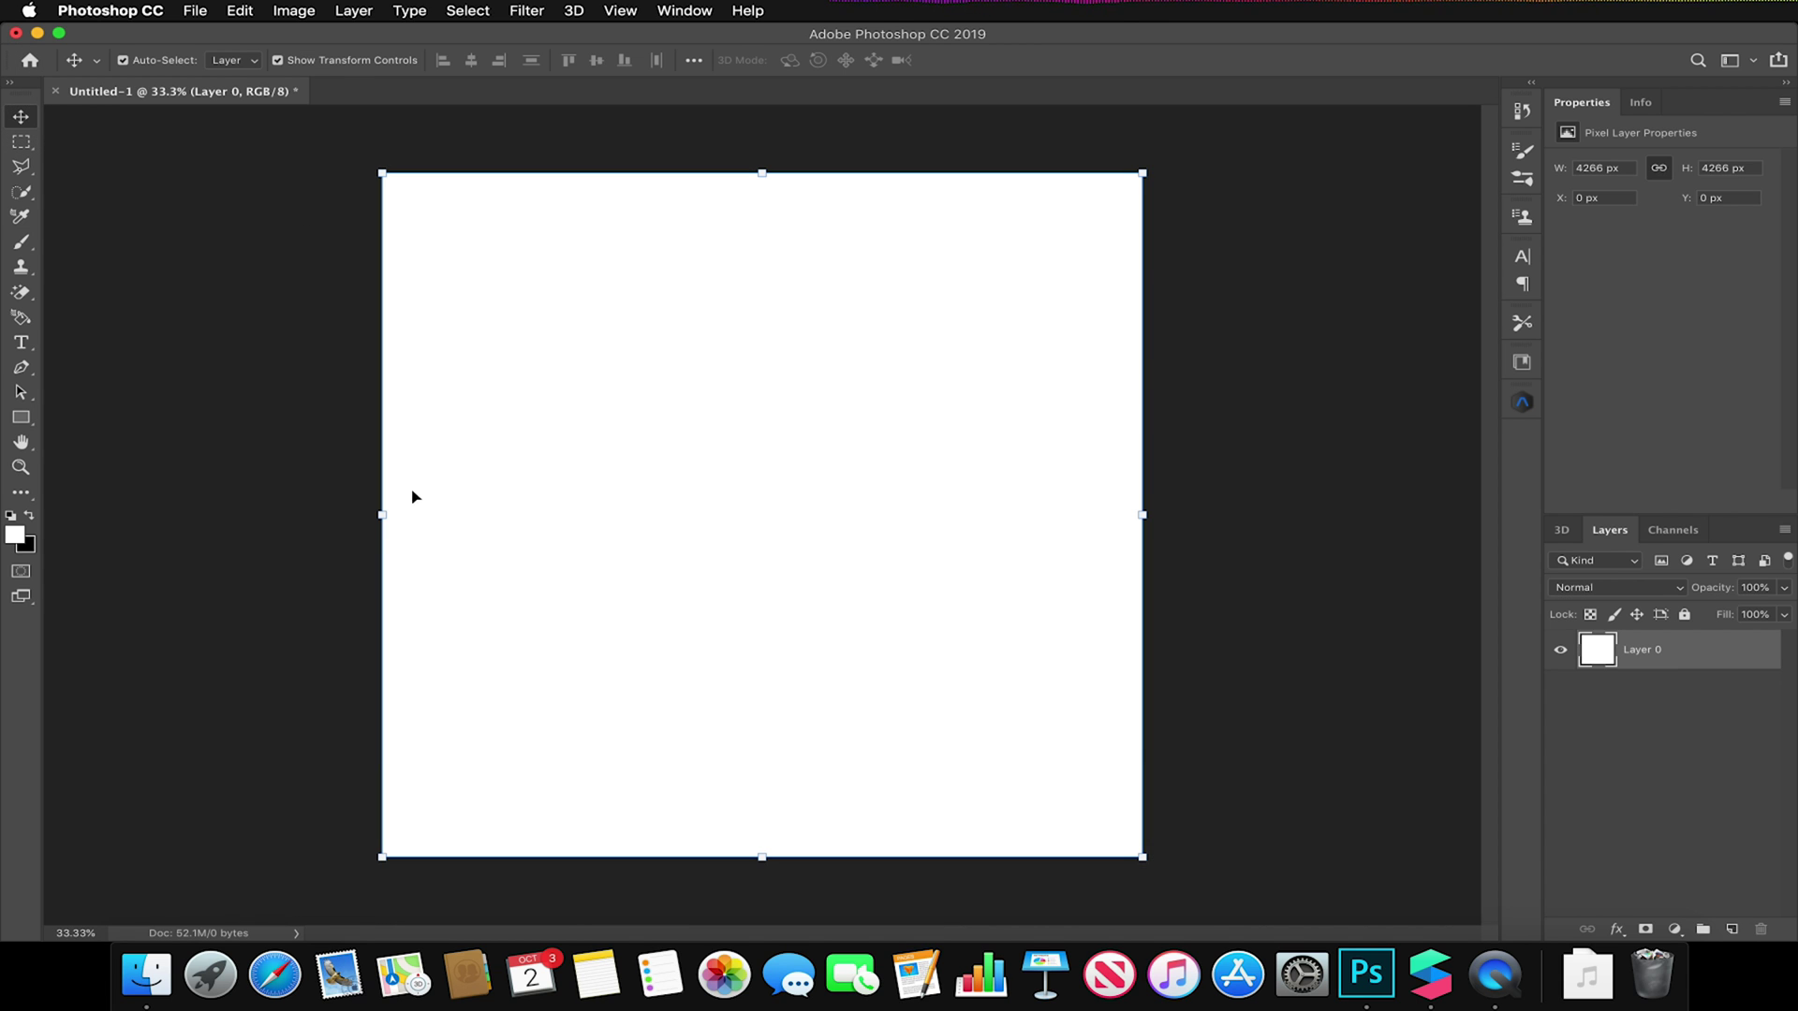
# Step: Free-transform the white layer to the canvas's right half and top half, commit and deselect
pyautogui.moveTo(385, 517); pyautogui.dragTo(687, 517)
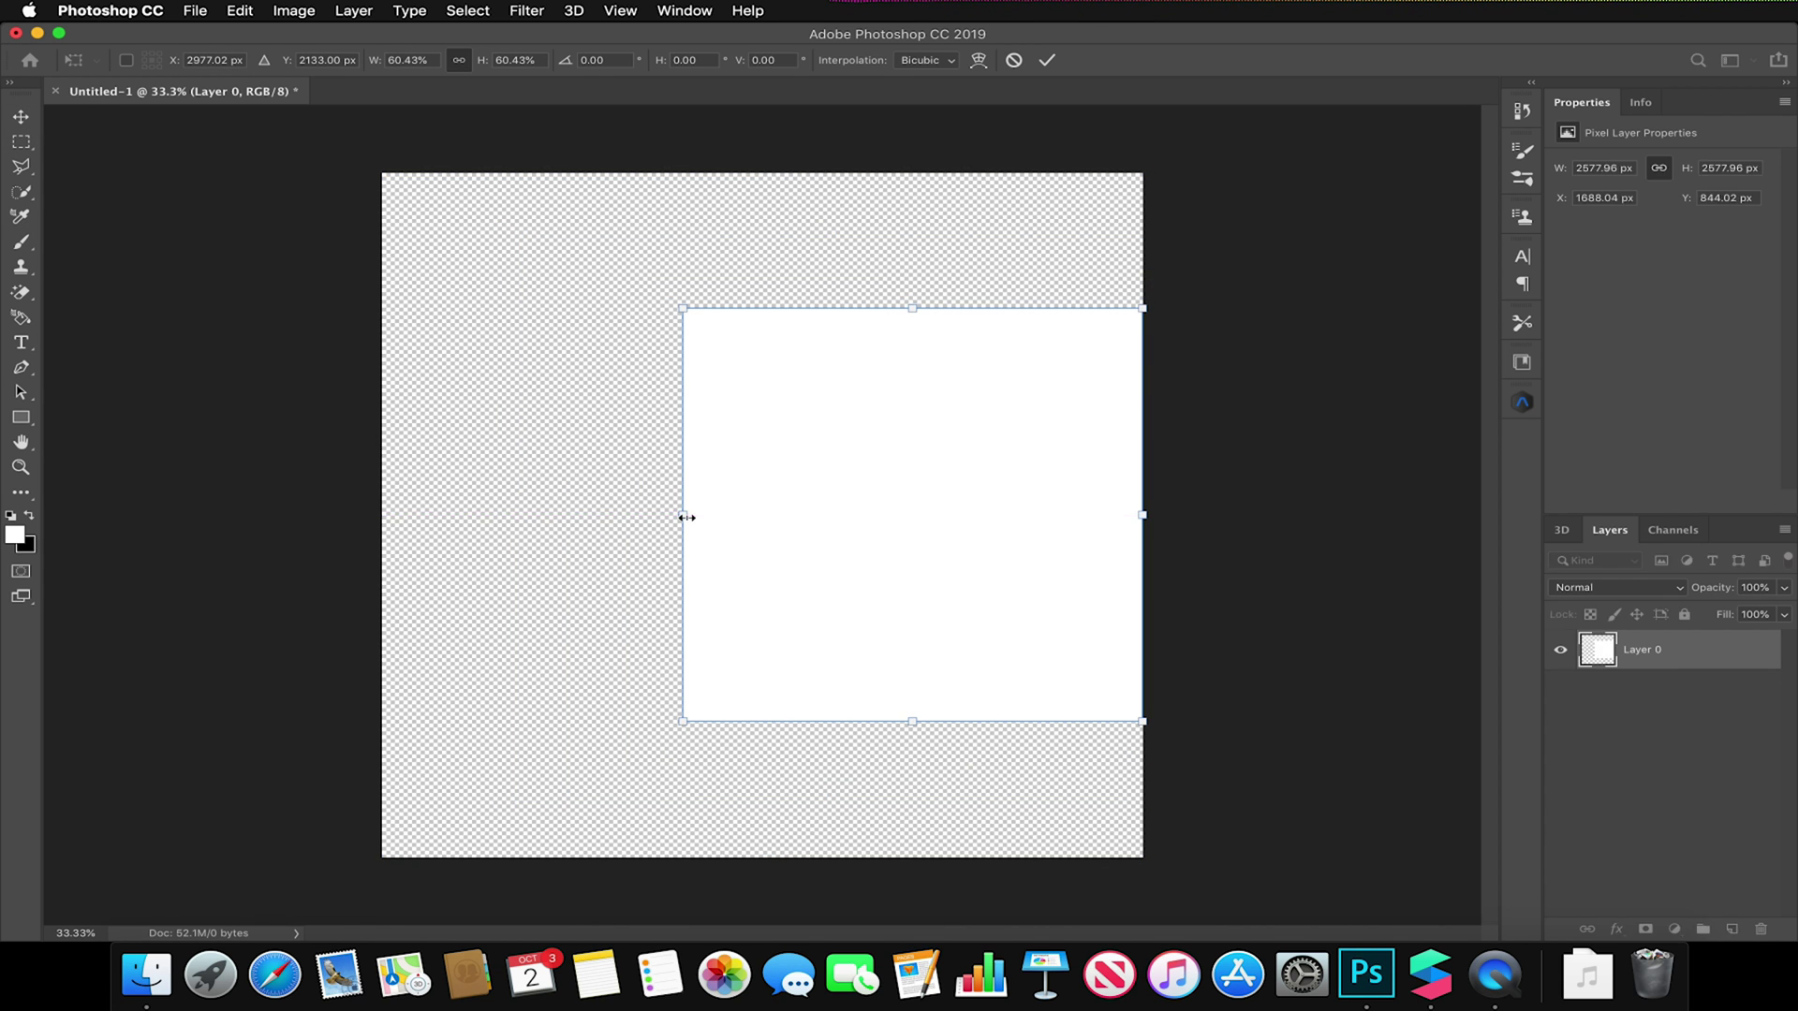
pyautogui.hotkey('ctrl', 'z')
pyautogui.moveTo(384, 517); pyautogui.dragTo(767, 509)
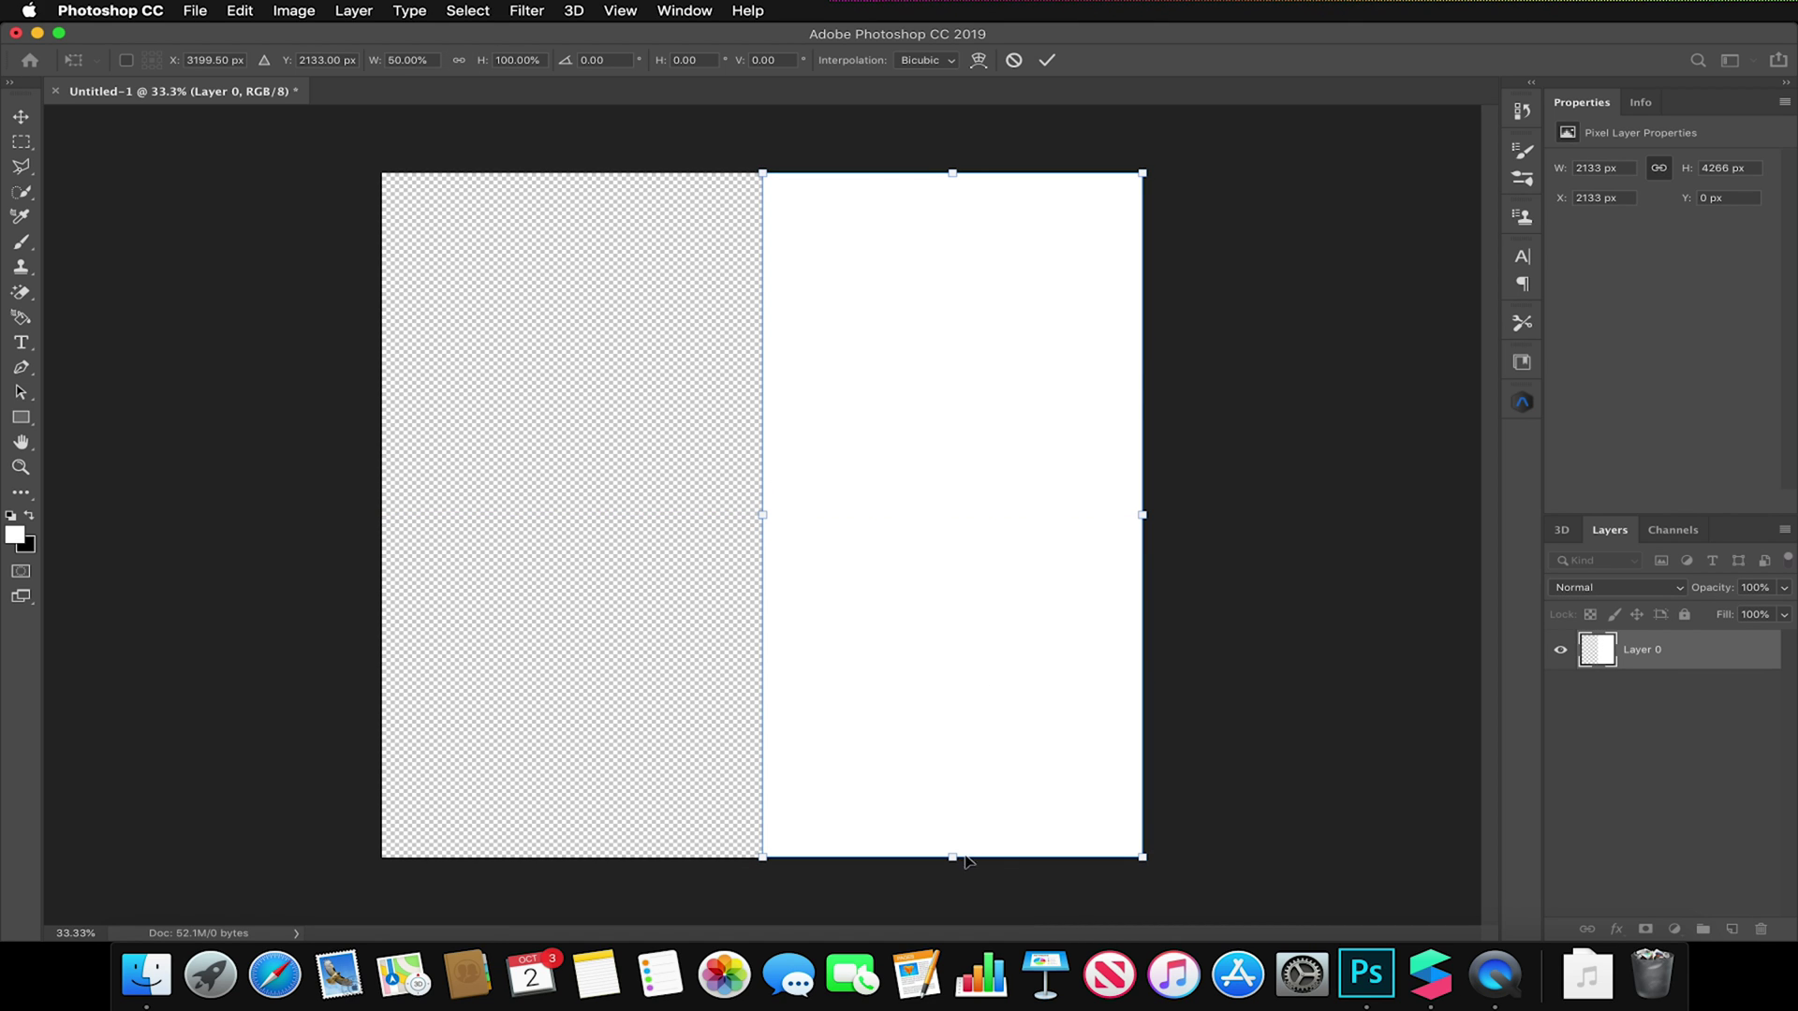
pyautogui.moveTo(953, 858); pyautogui.dragTo(971, 683)
pyautogui.hotkey('ctrl', 'z')
pyautogui.moveTo(954, 859); pyautogui.dragTo(948, 516)
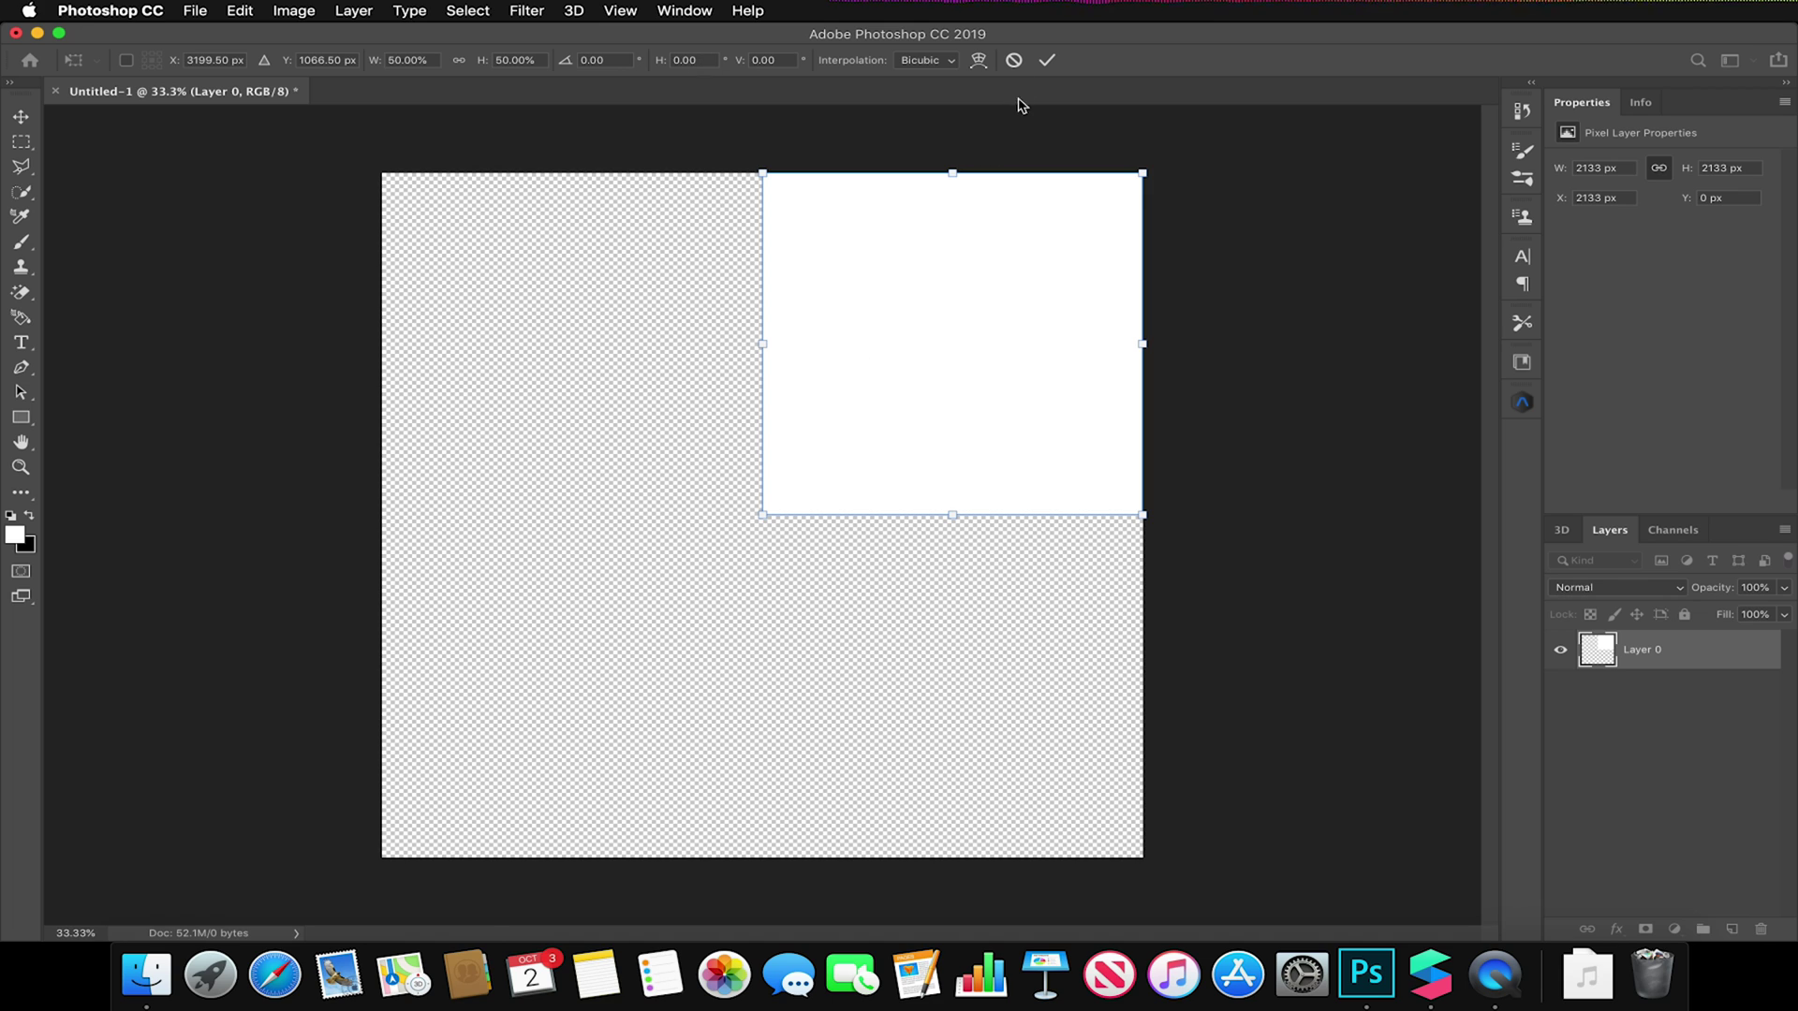
pyautogui.click(1047, 60)
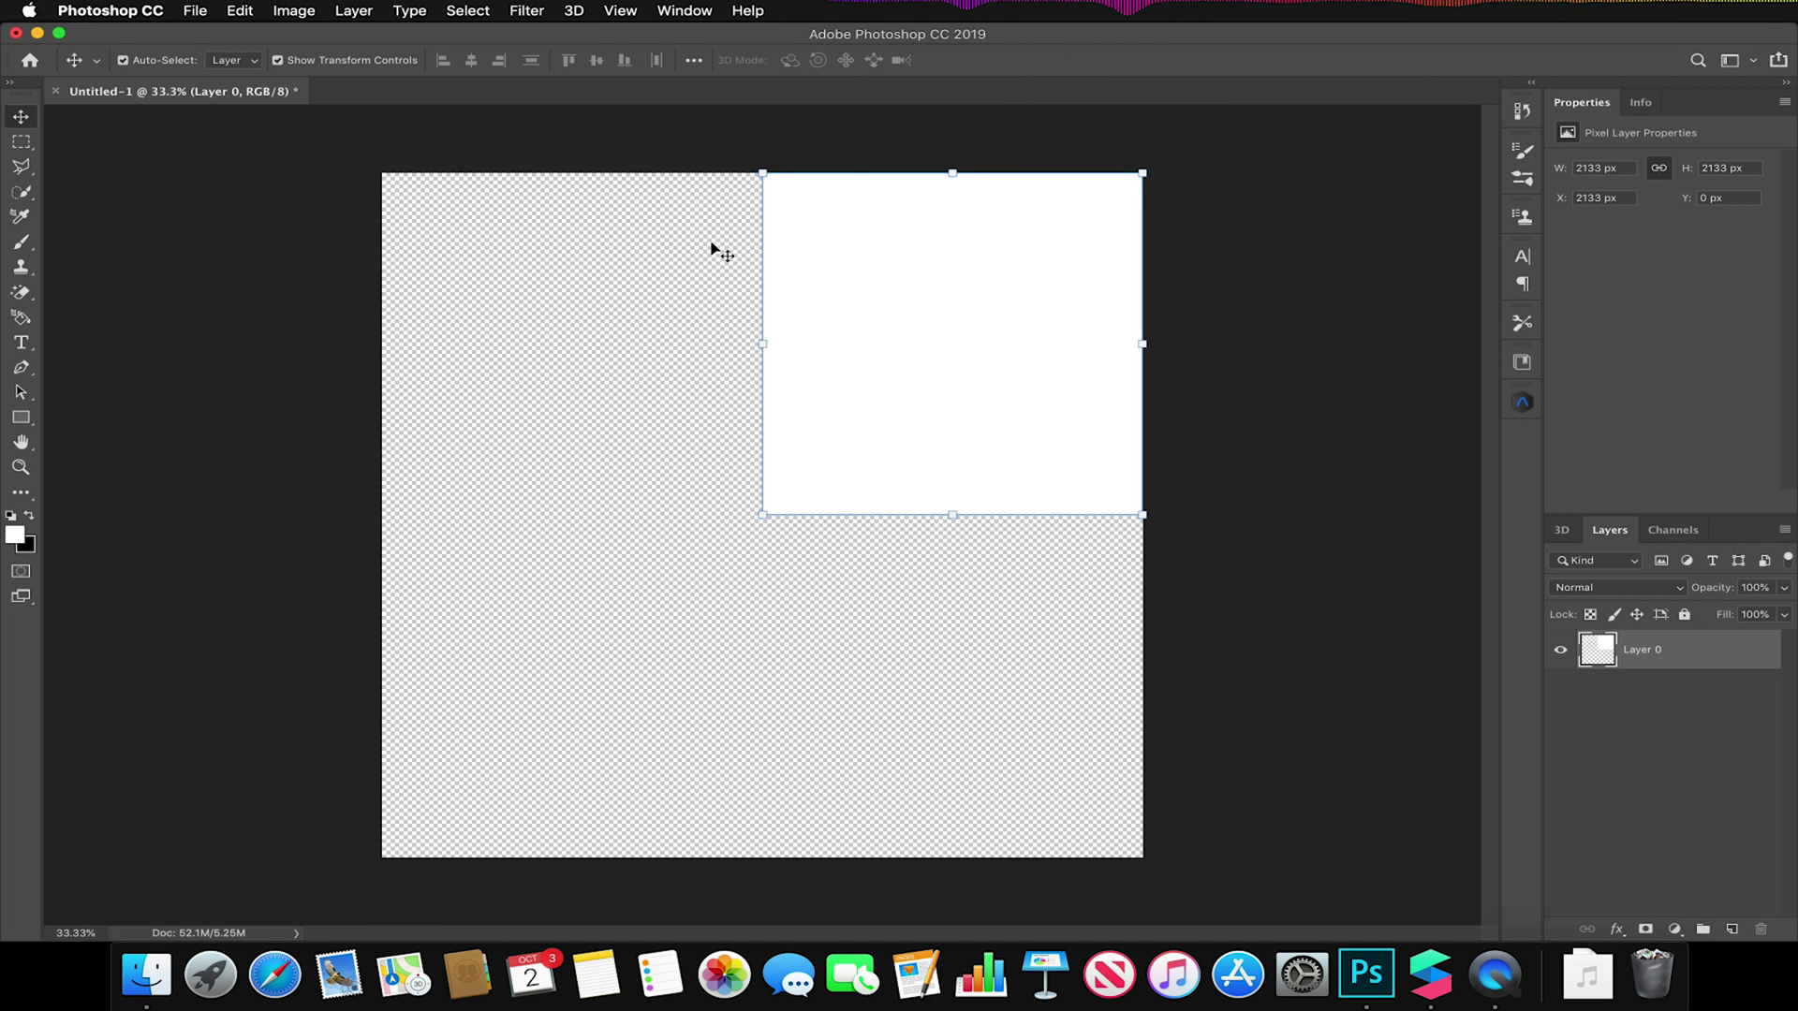
pyautogui.click(174, 194)
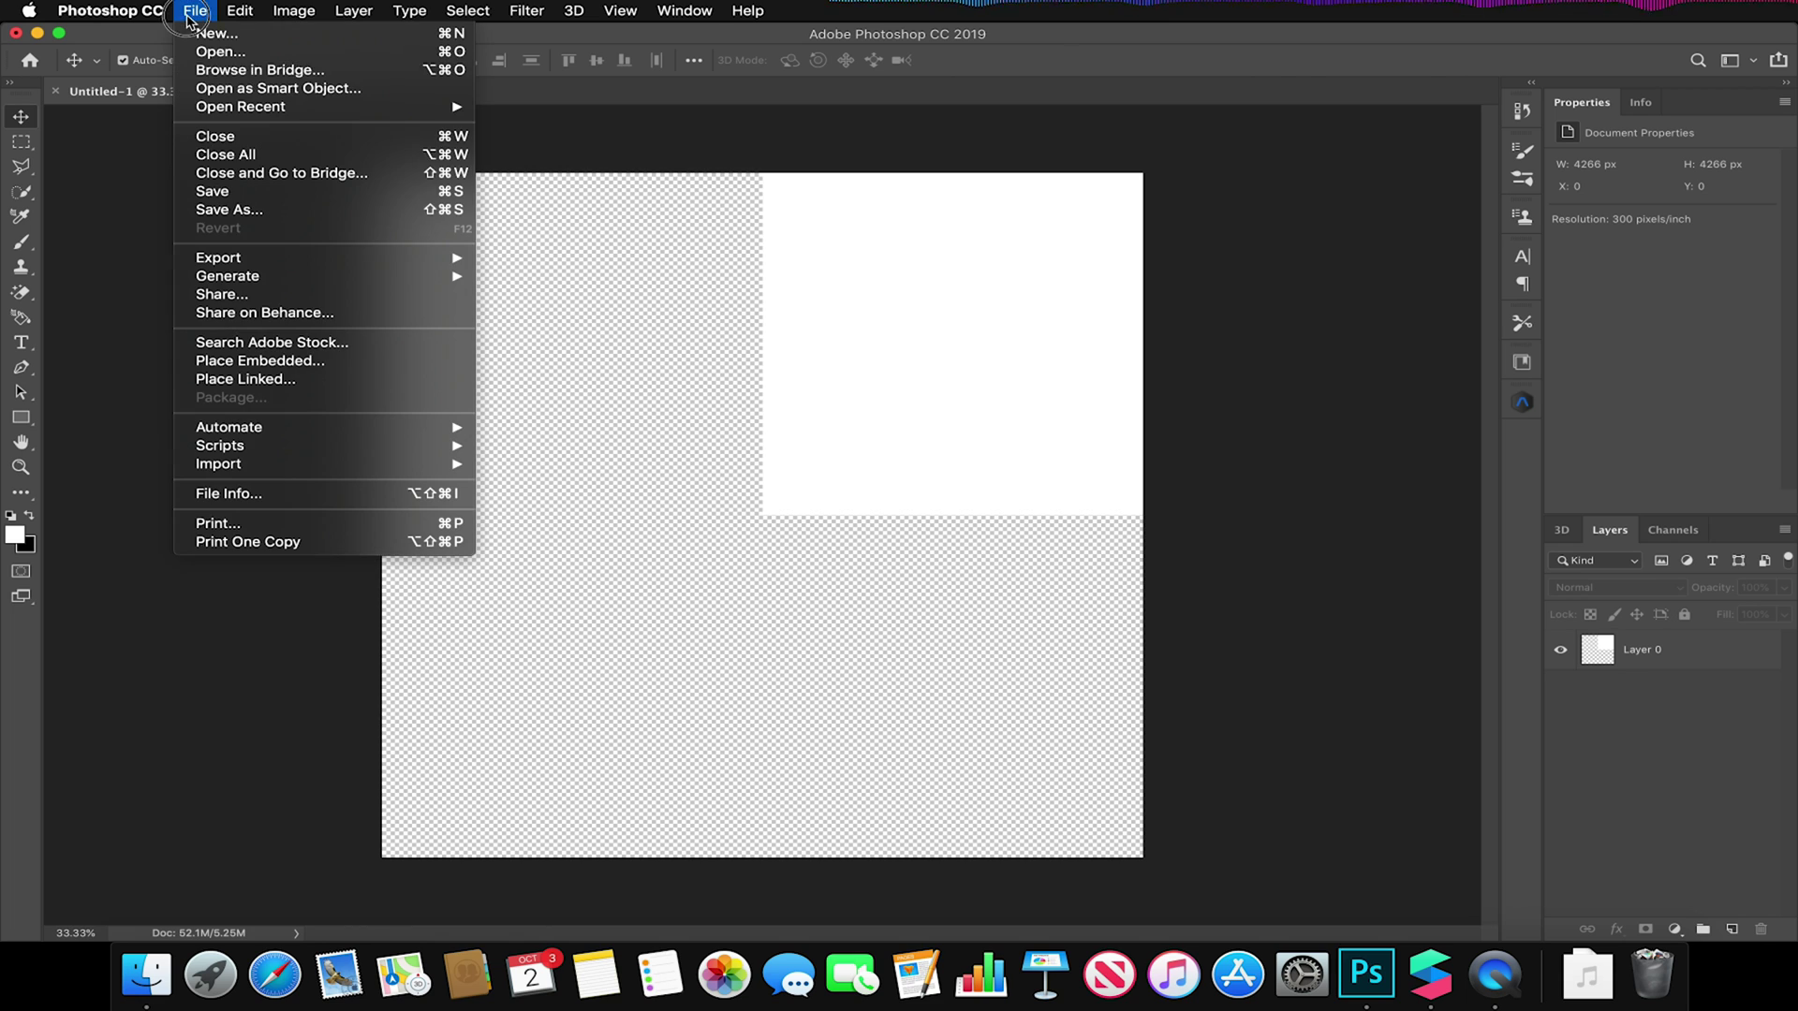
# Step: Save a PNG copy named righttop into a new Desktop folder, FaceQuads
pyautogui.click(299, 210)
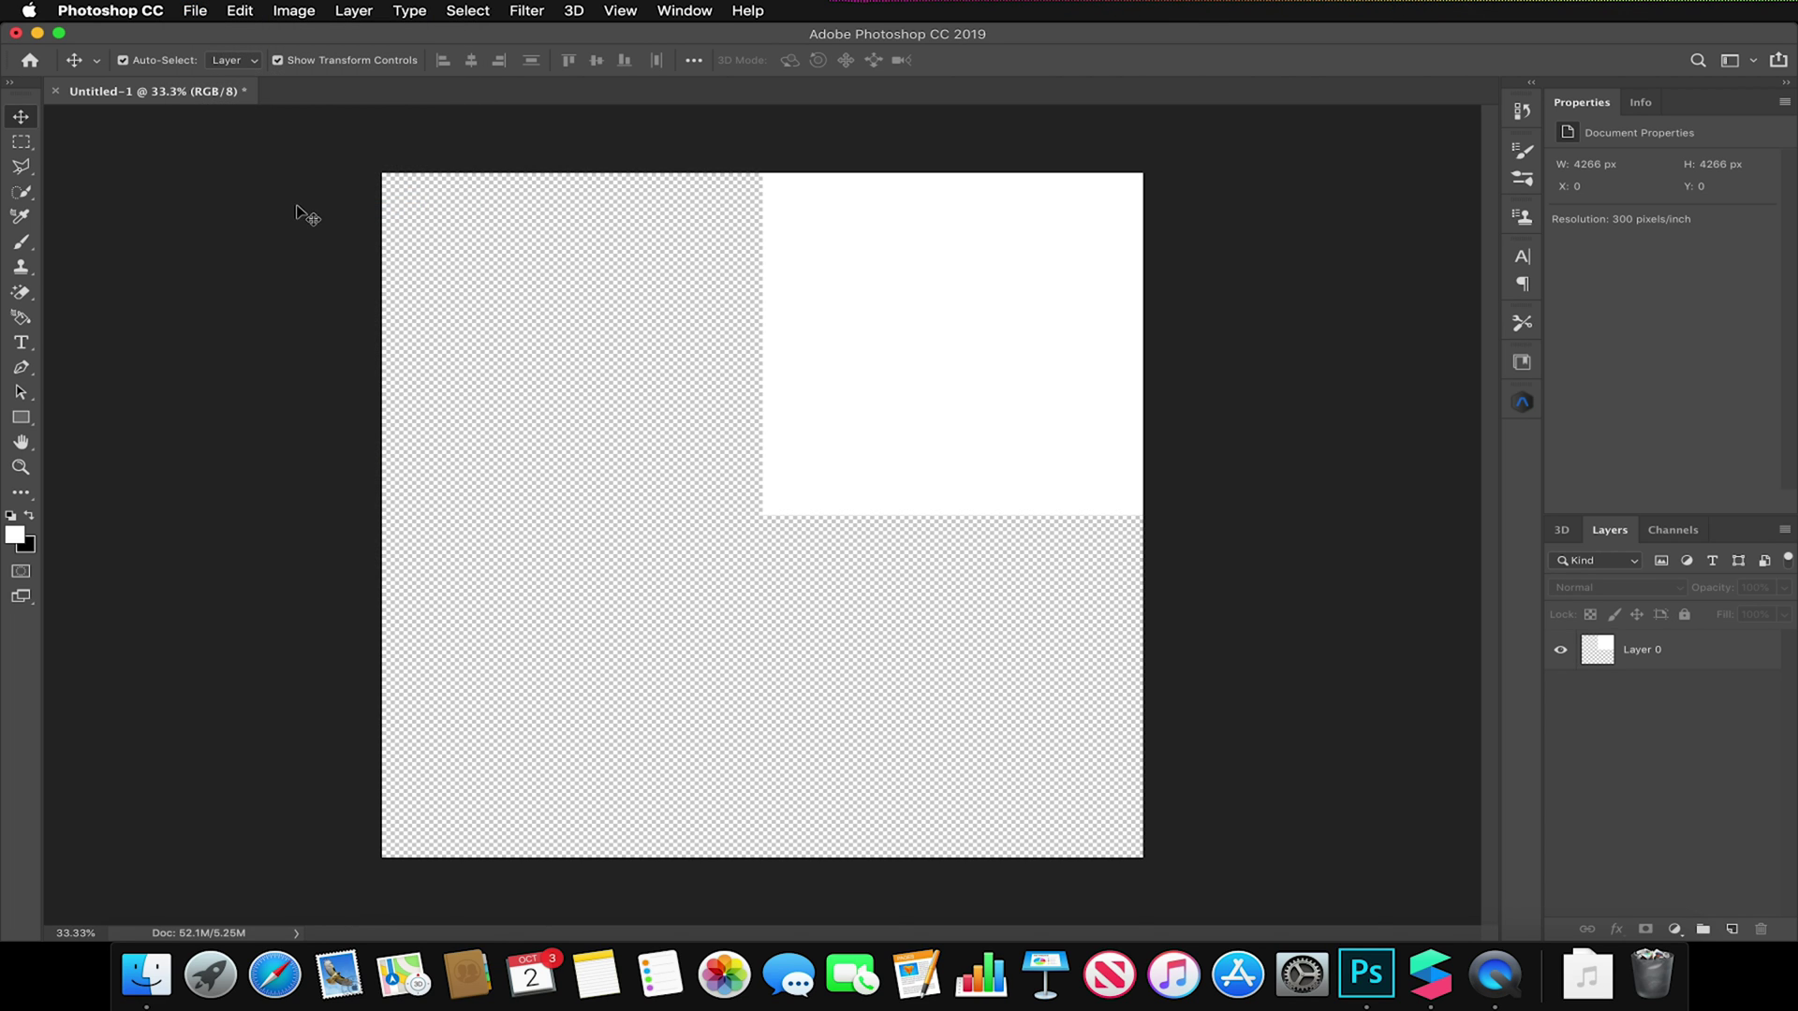
pyautogui.click(520, 335)
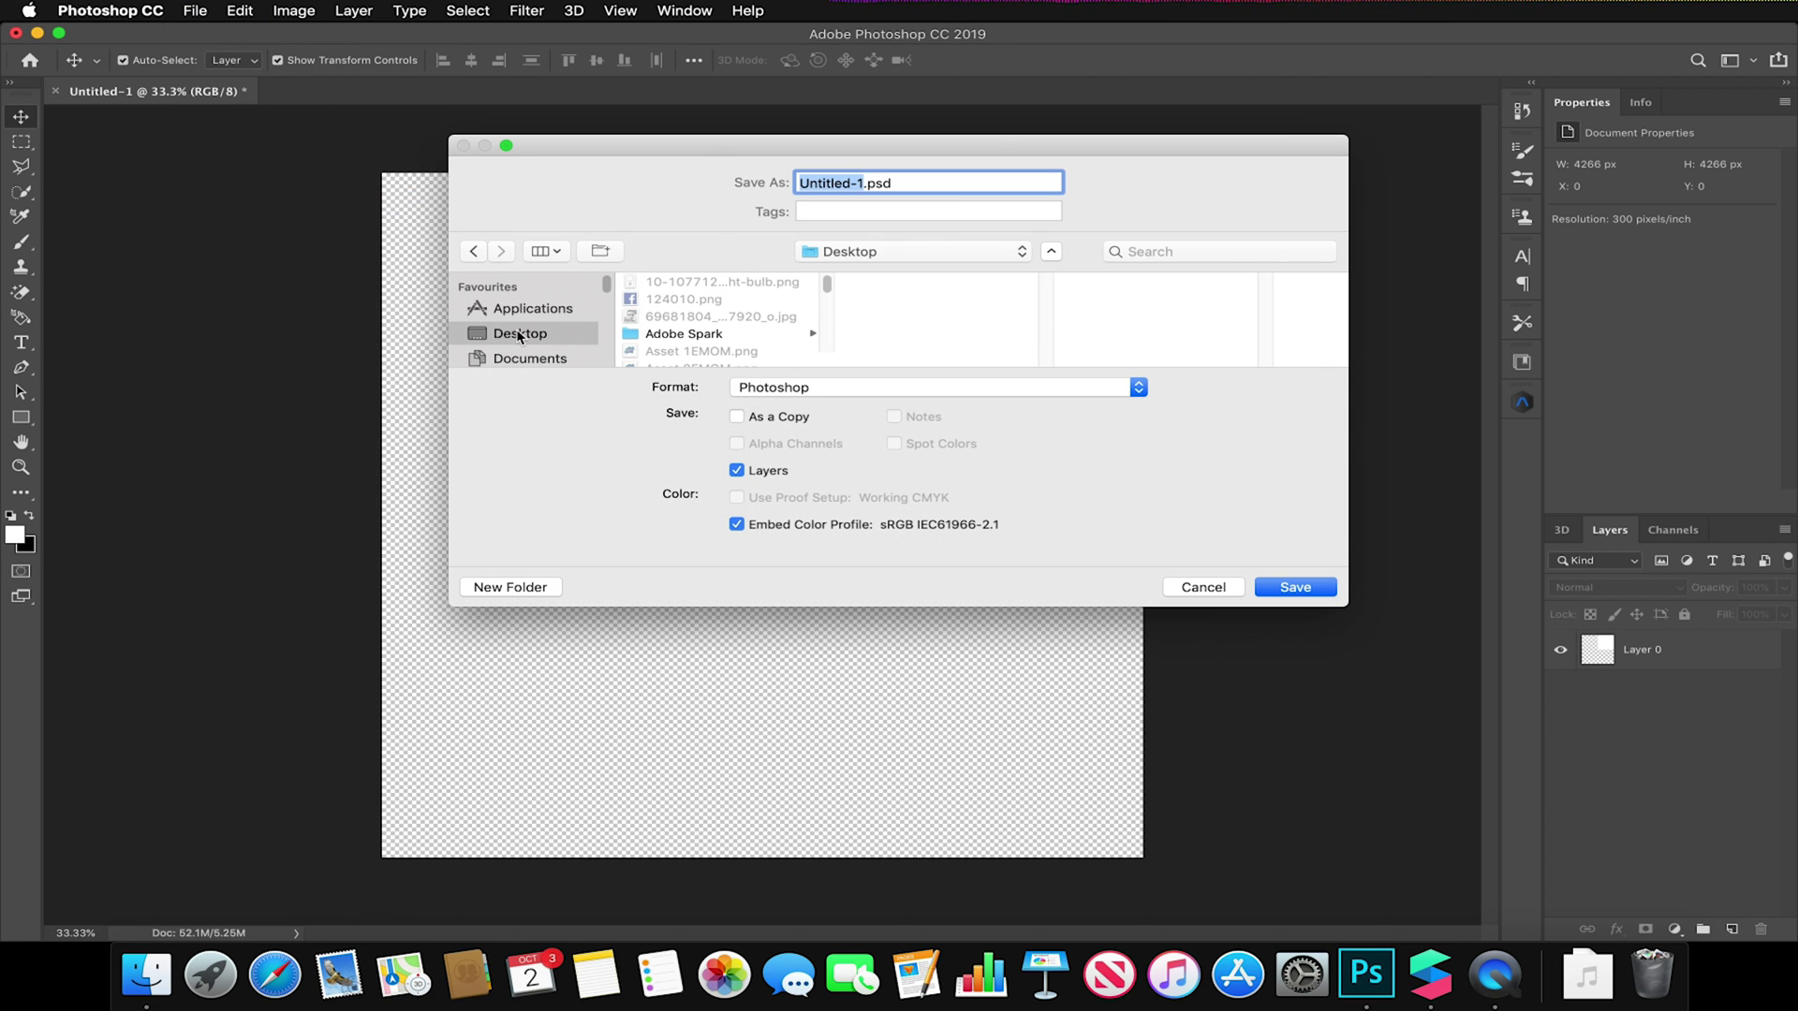
pyautogui.click(597, 253)
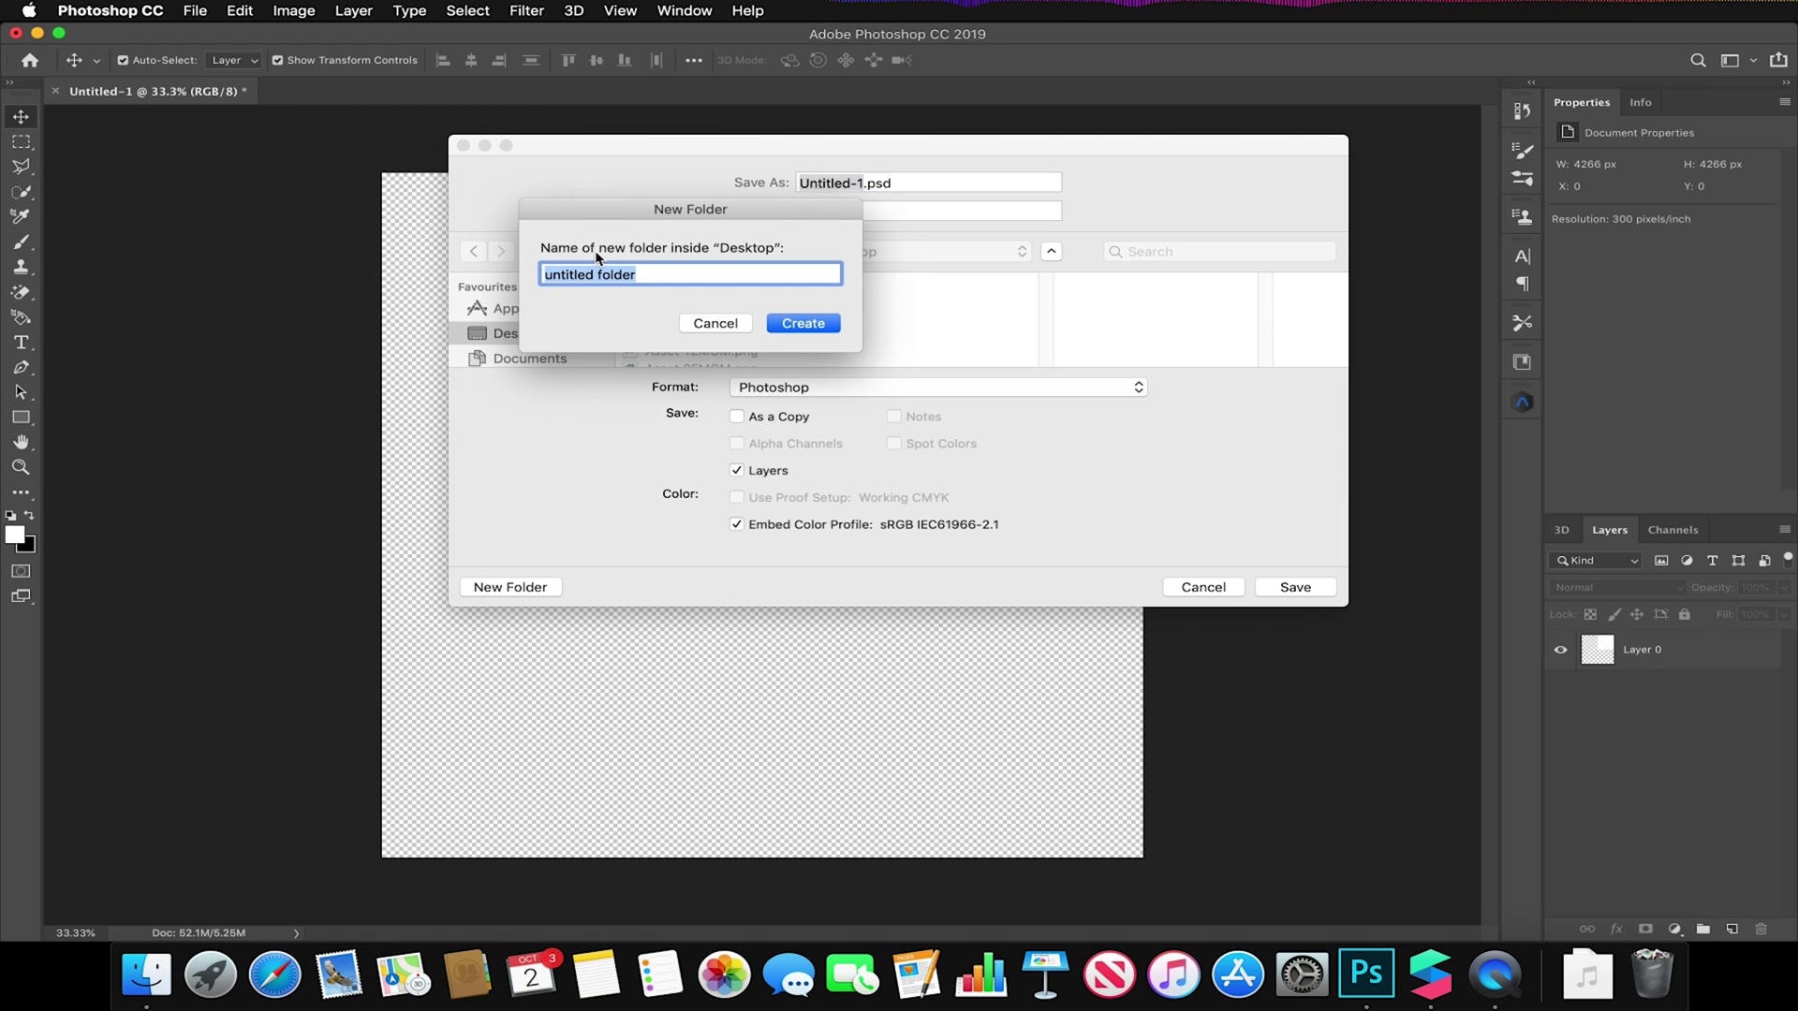
pyautogui.write('F')
pyautogui.write('aceQuads')
pyautogui.click(807, 331)
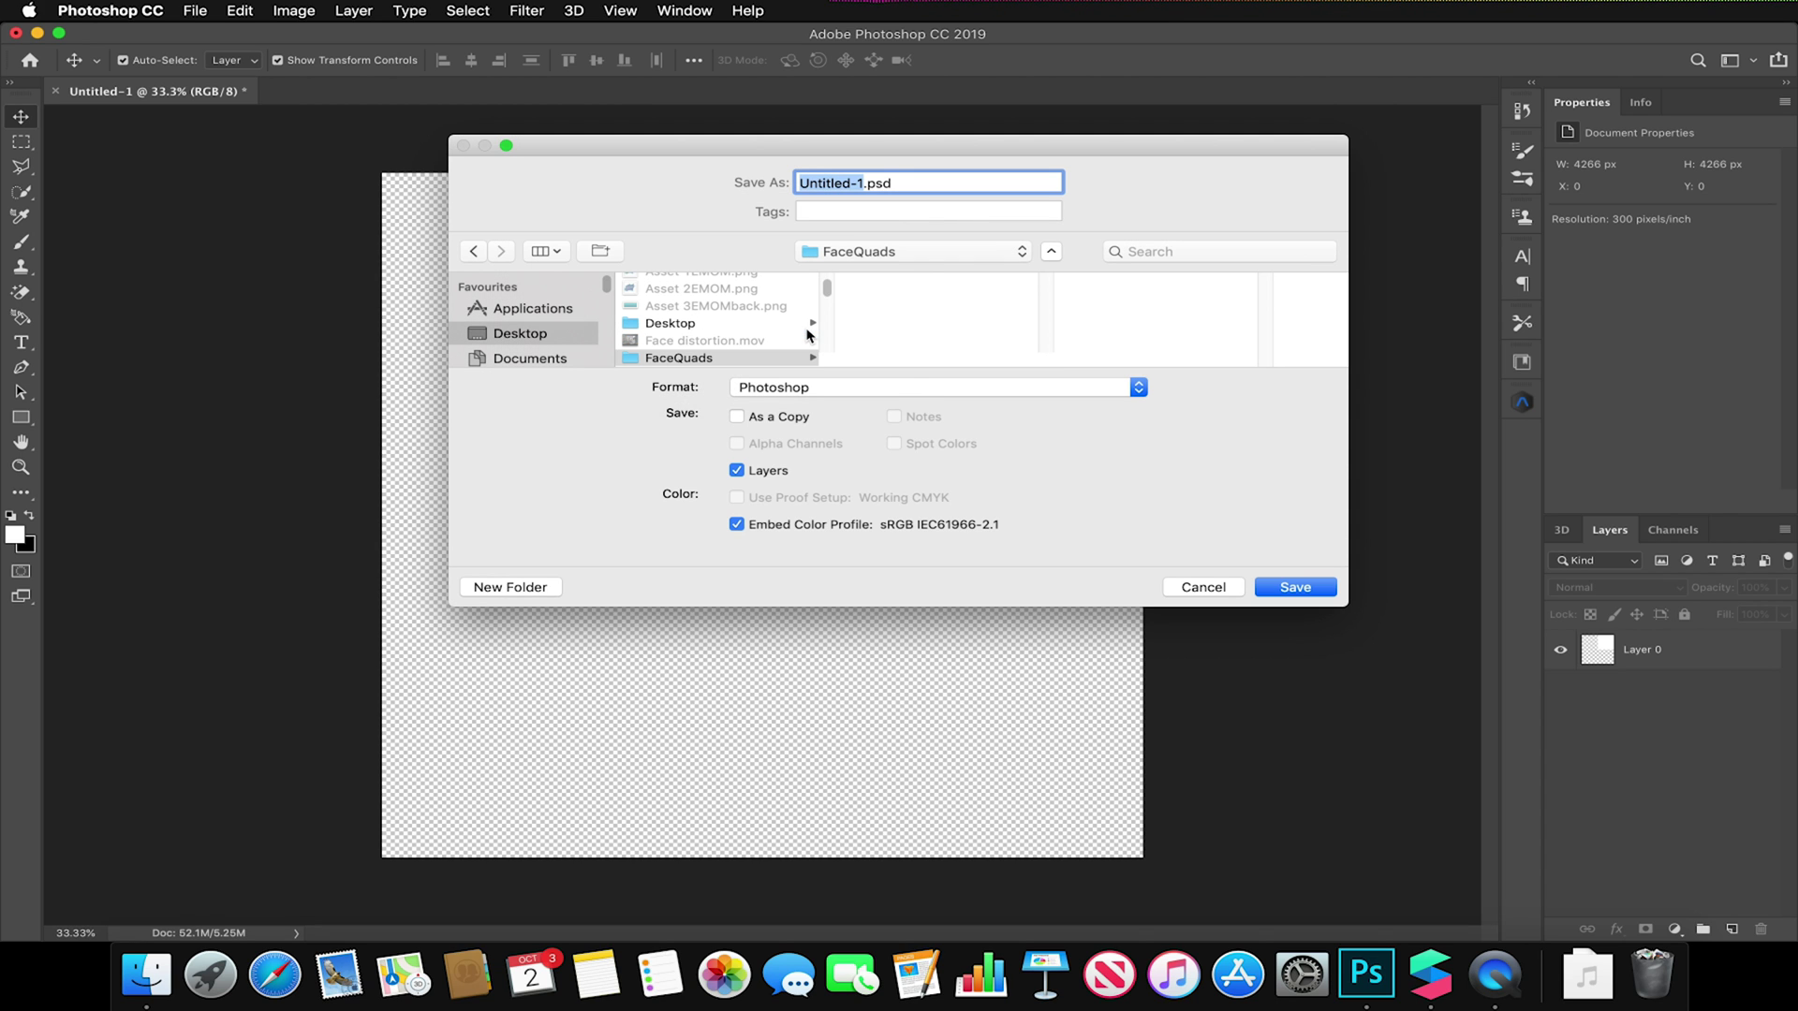
pyautogui.click(895, 385)
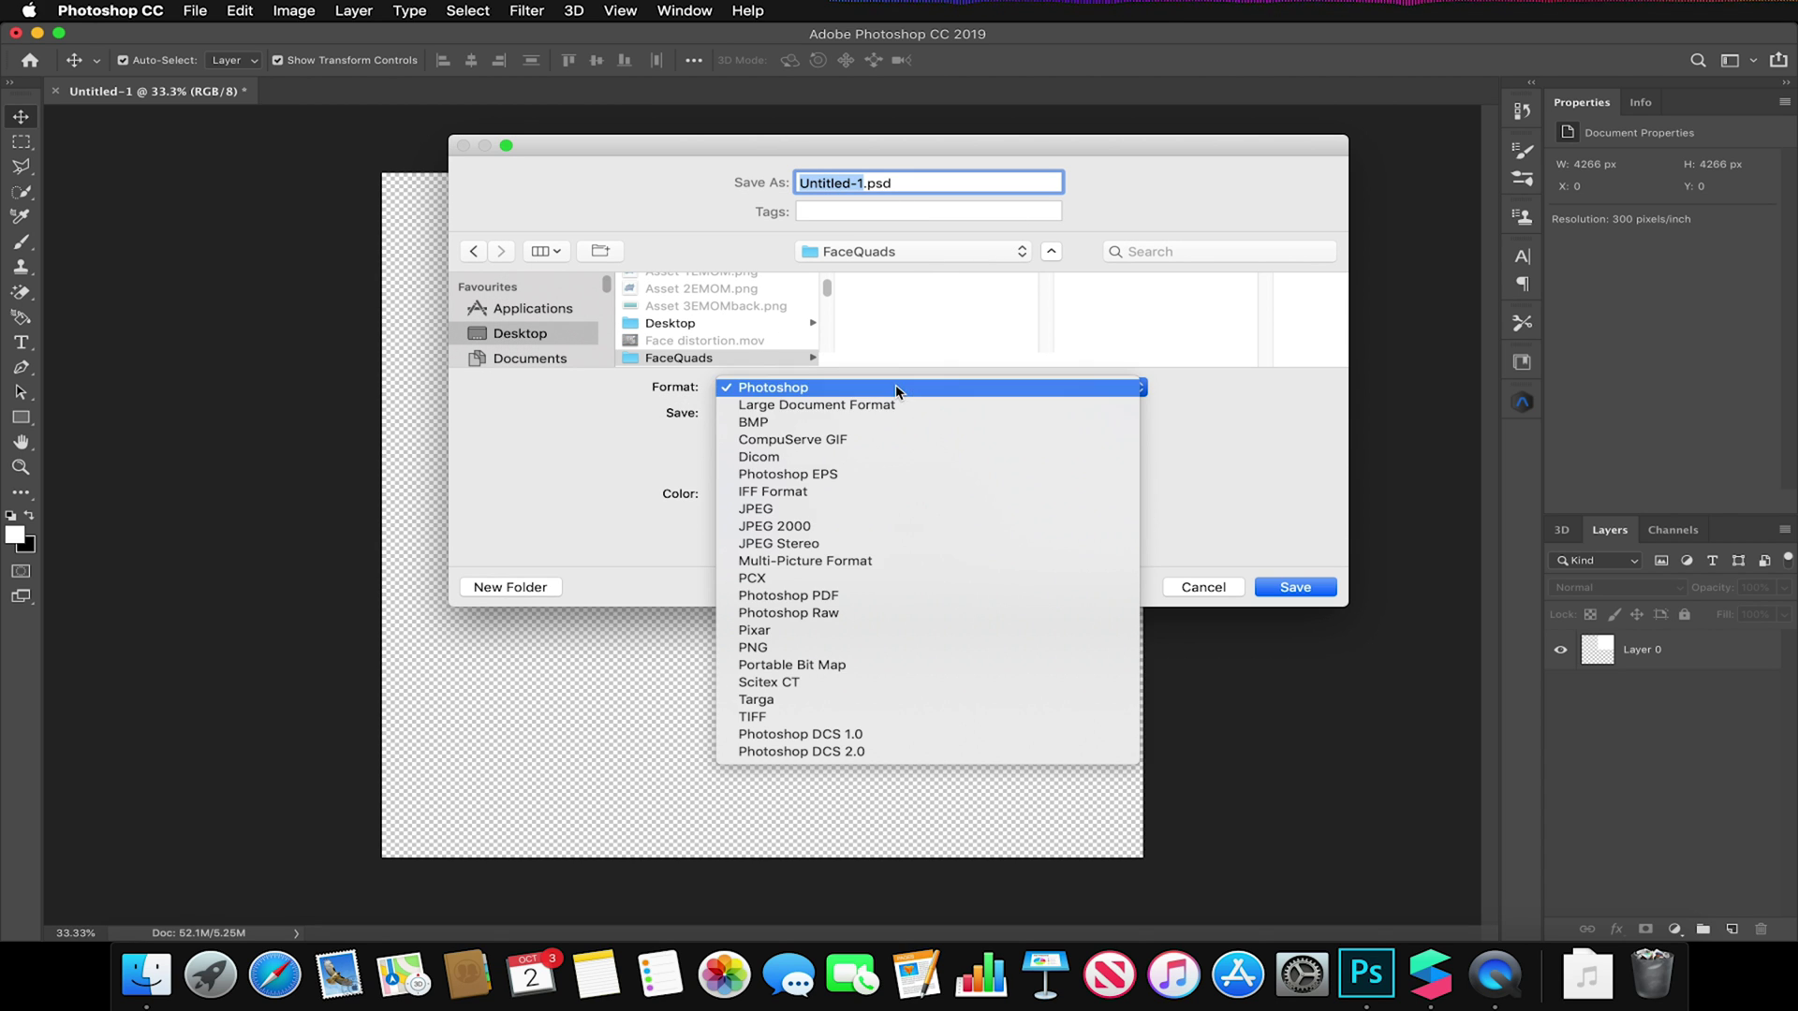
pyautogui.click(851, 647)
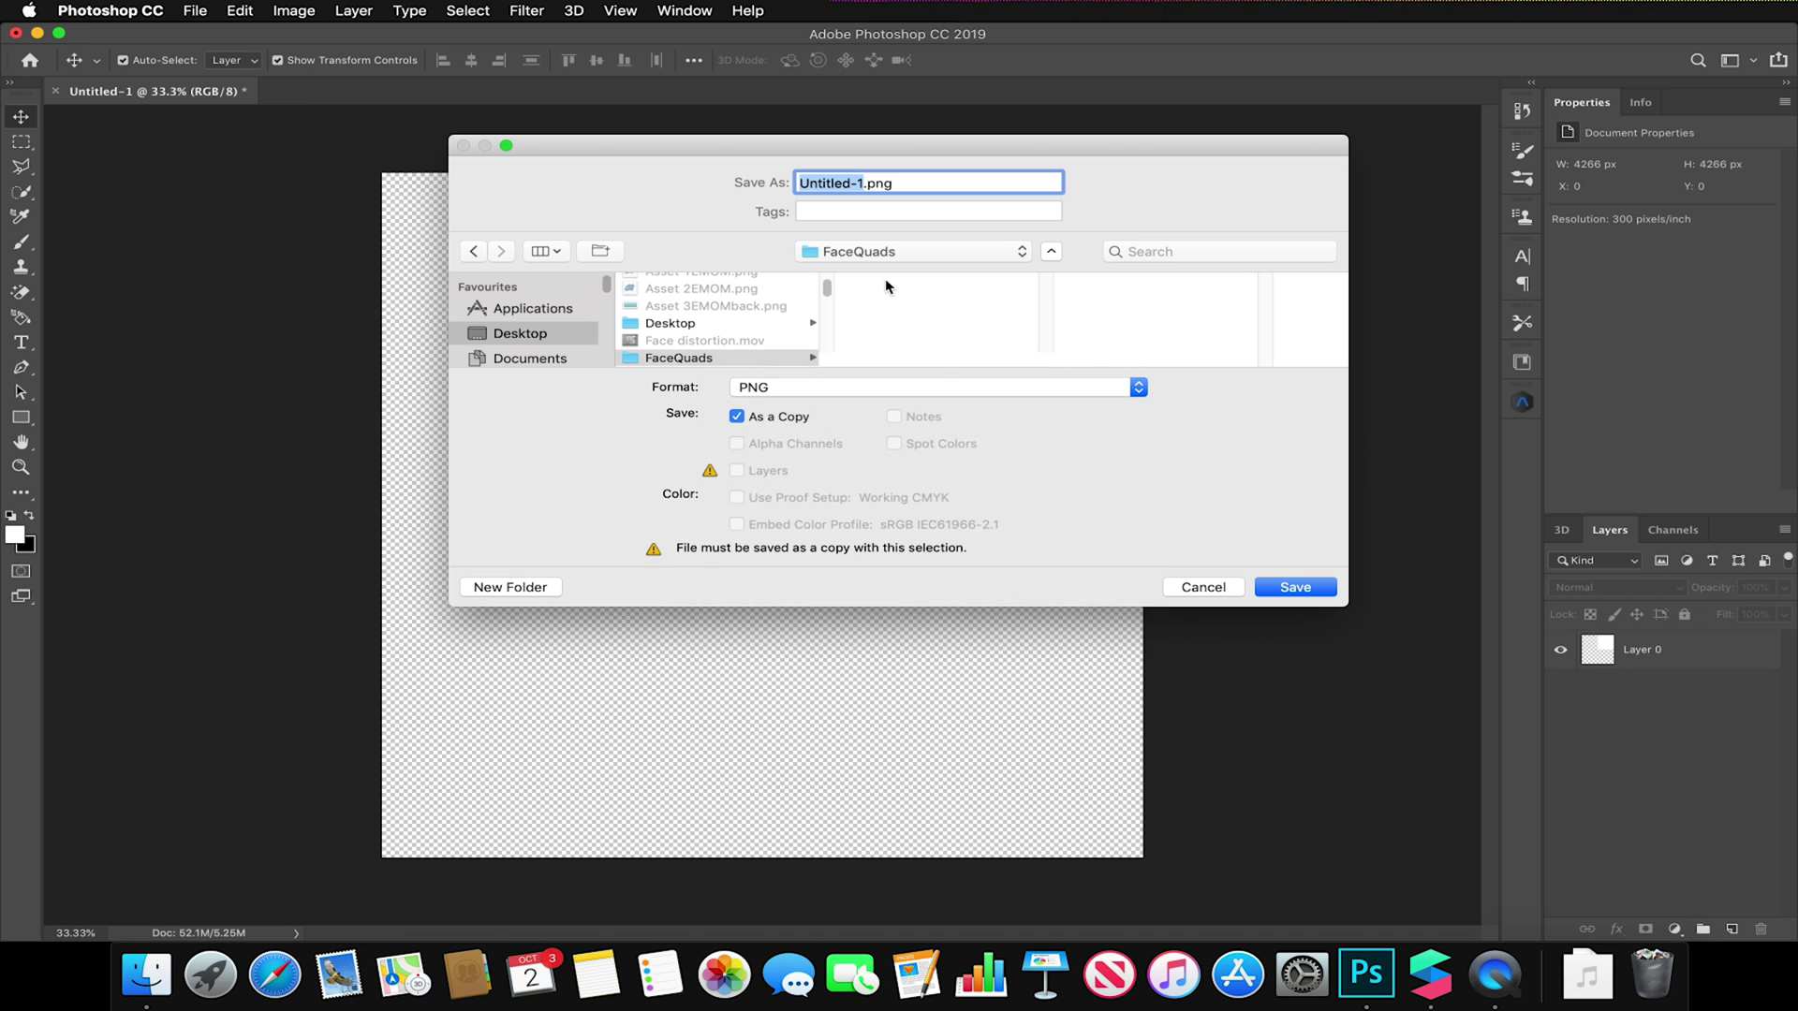
pyautogui.write('righttop')
pyautogui.click(1288, 585)
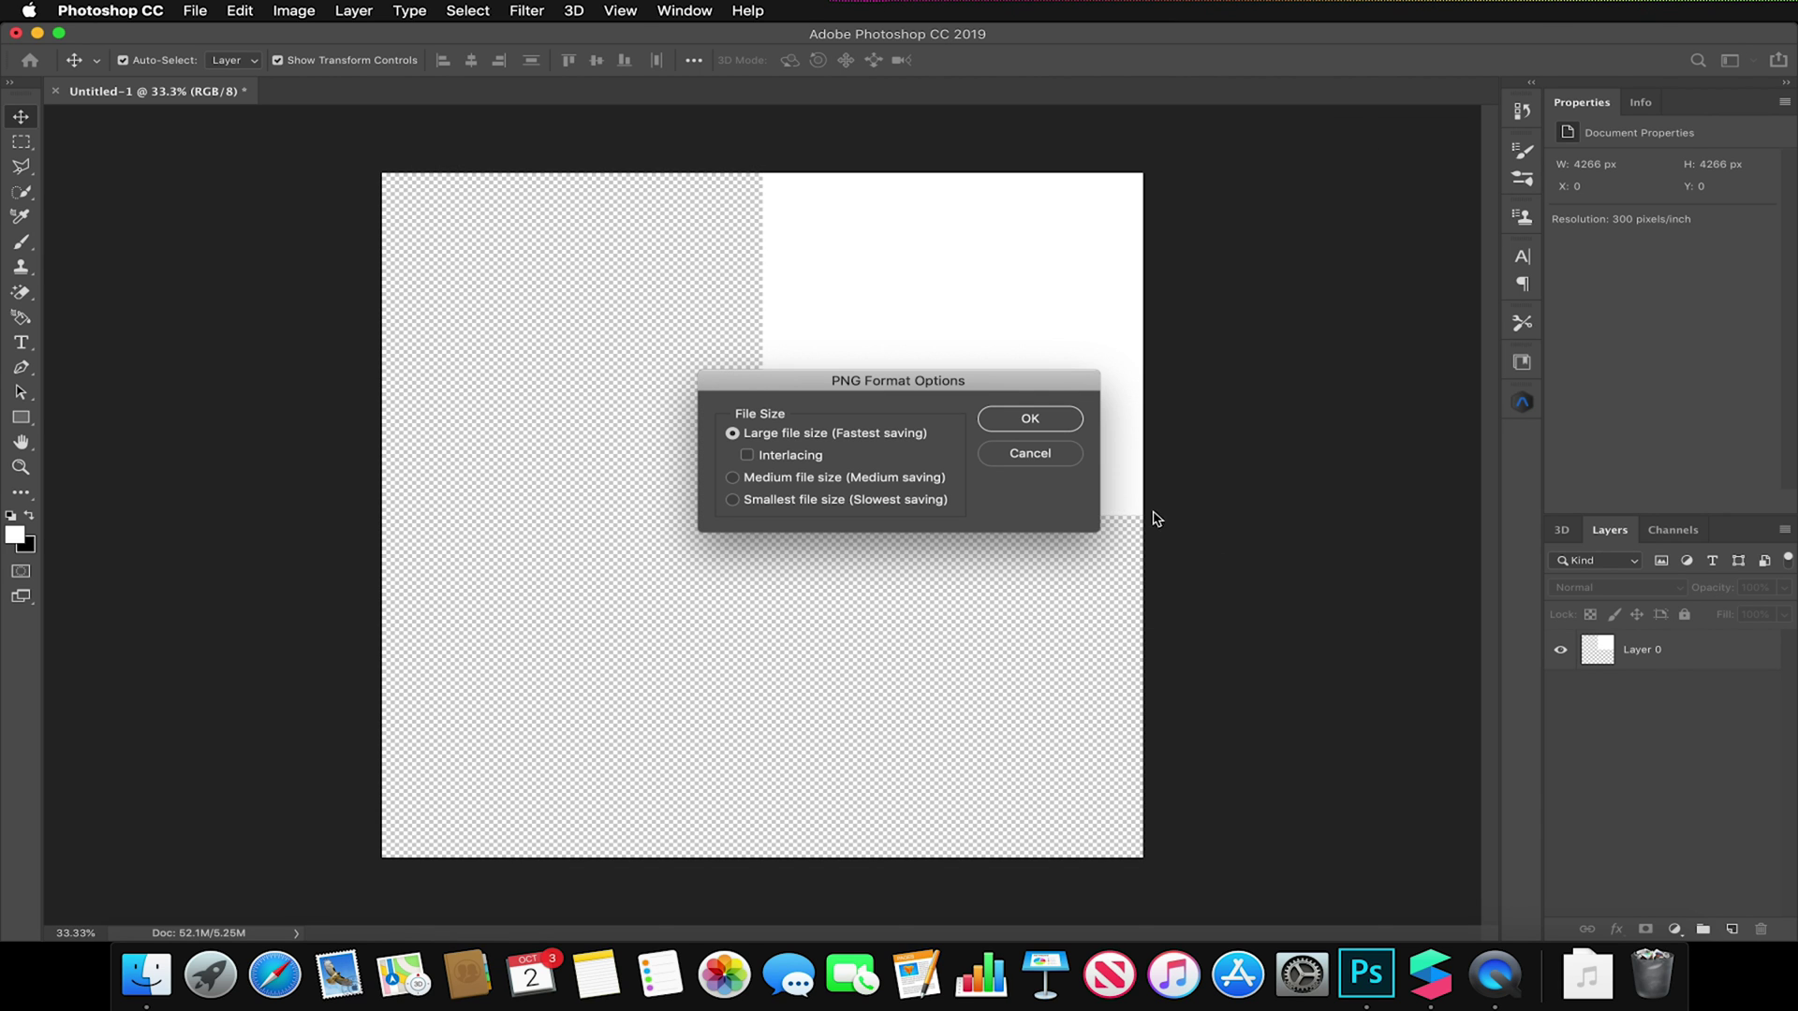
pyautogui.click(1032, 422)
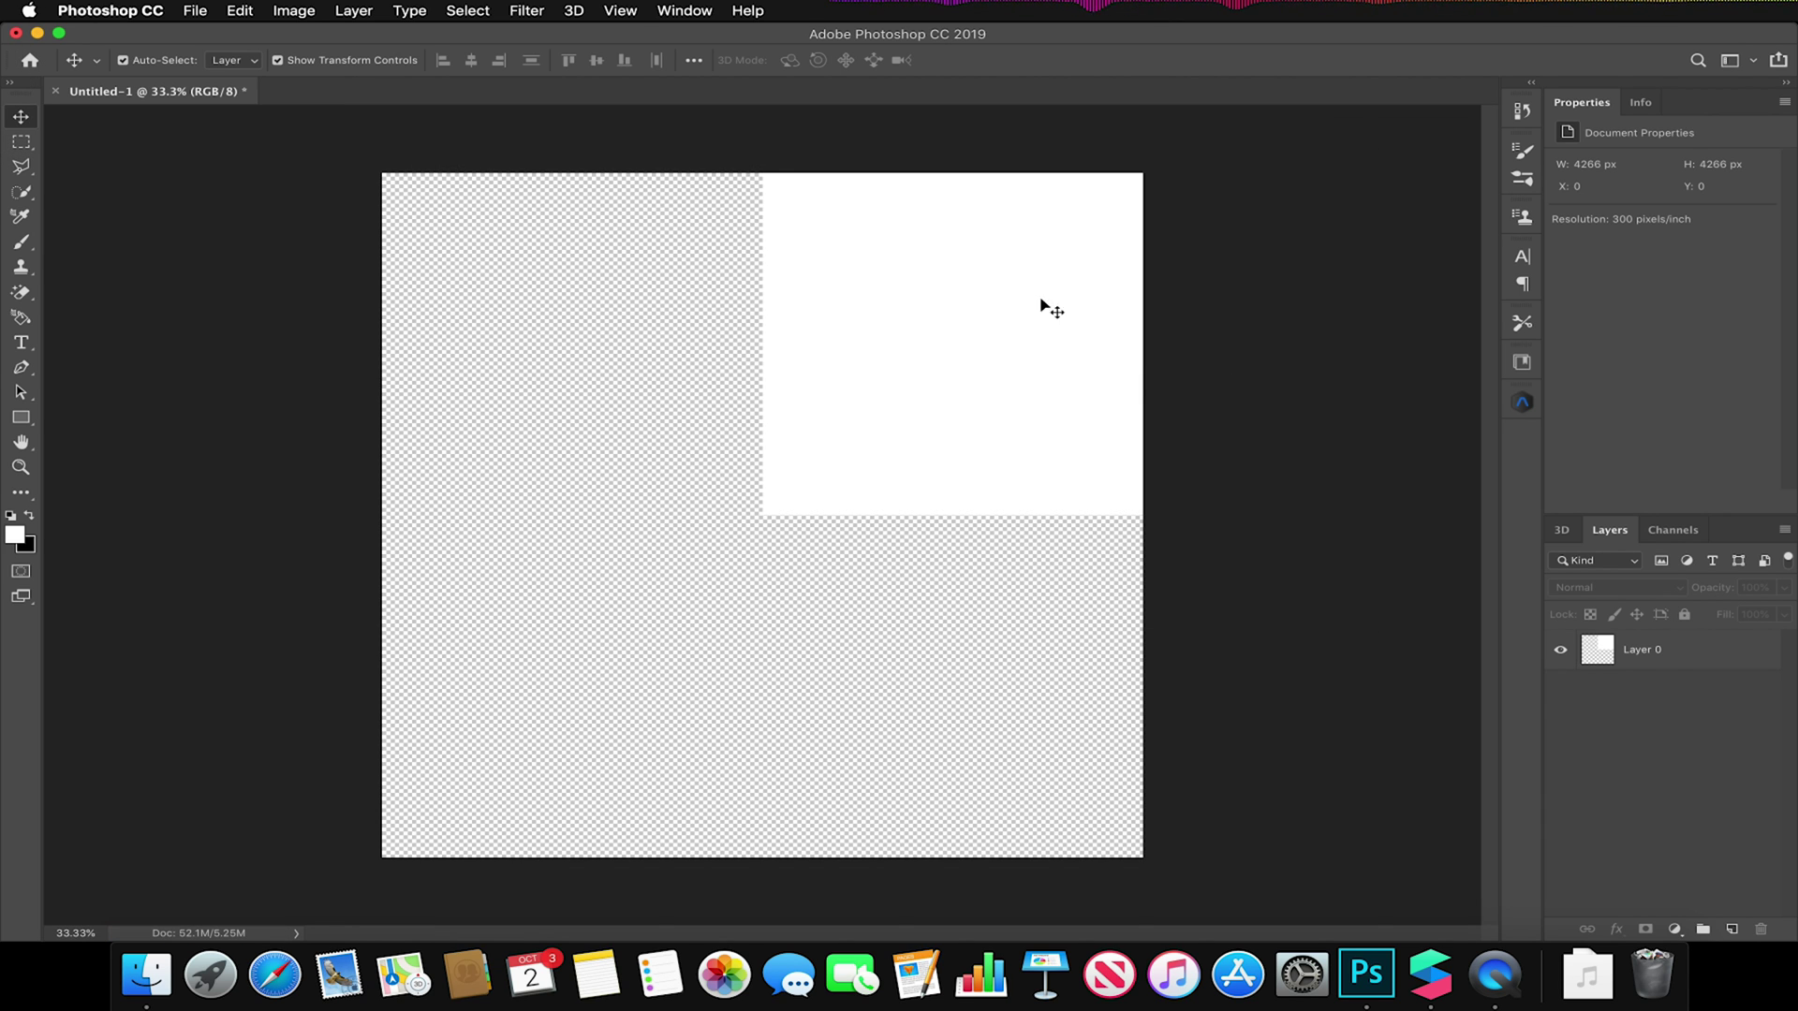
# Step: Move the white square to the top-left quadrant and save it as lefttop PNG
pyautogui.moveTo(1040, 305); pyautogui.dragTo(648, 298)
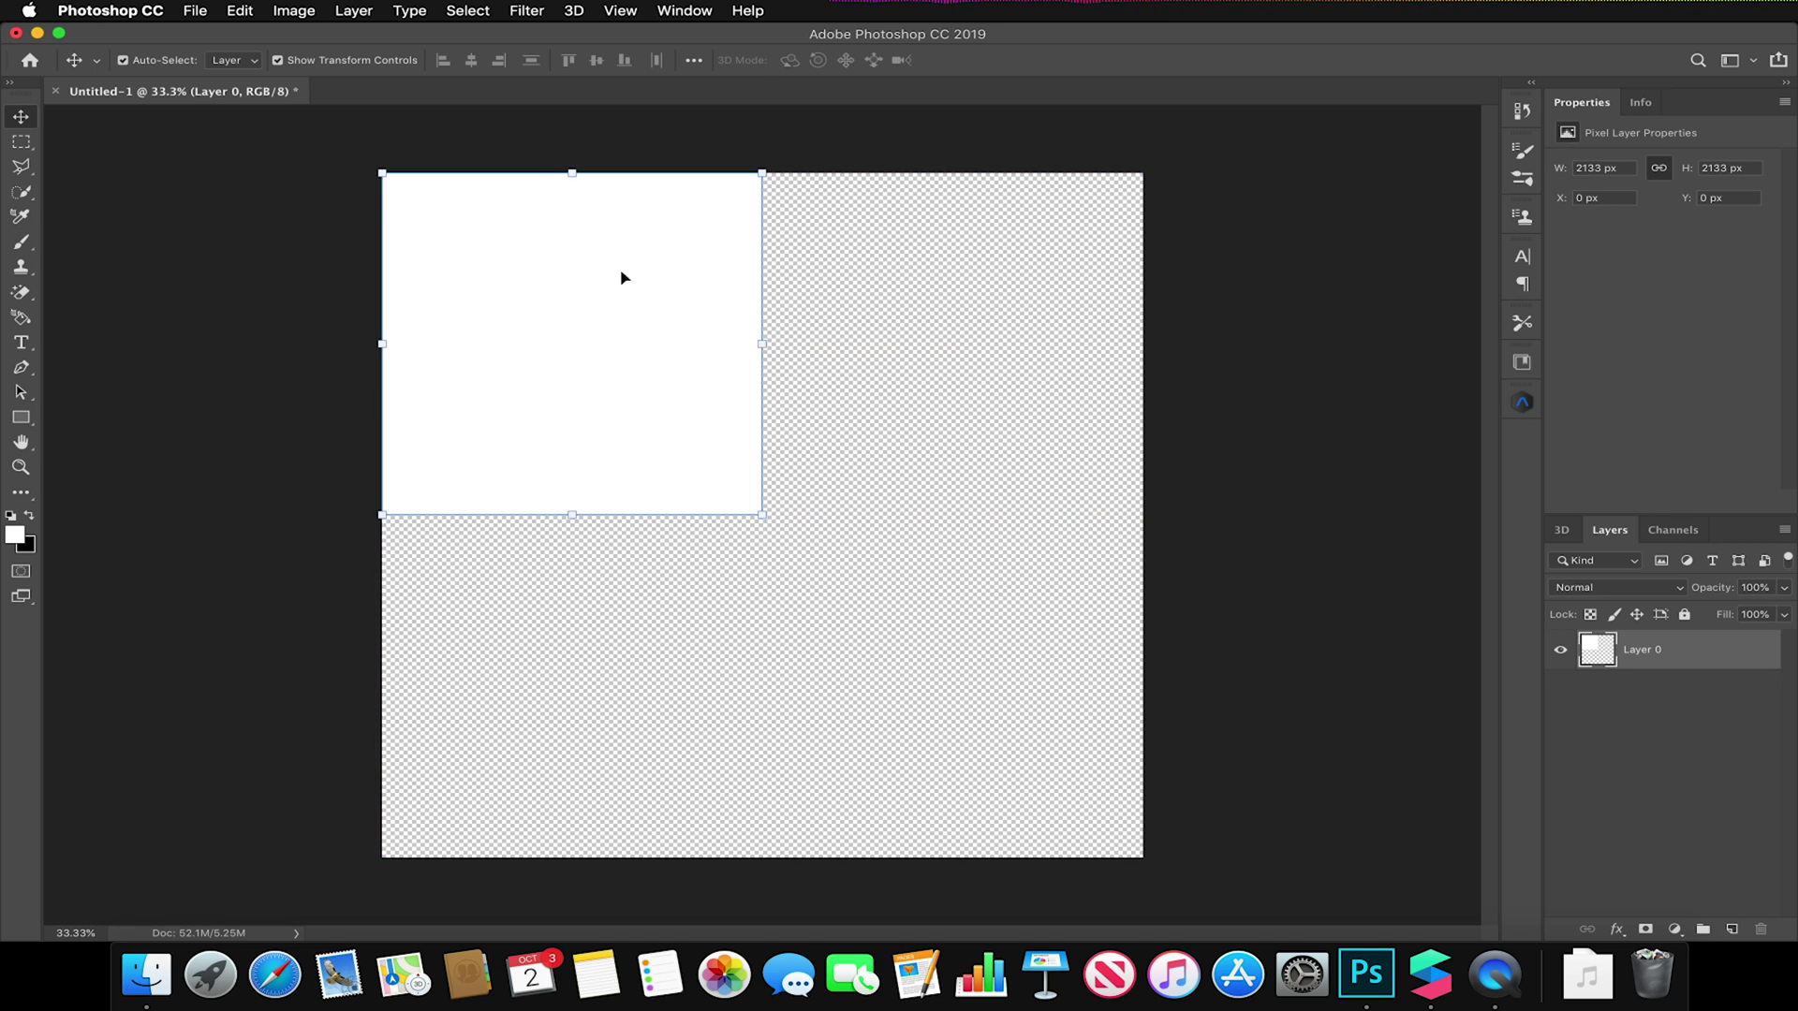
pyautogui.click(188, 11)
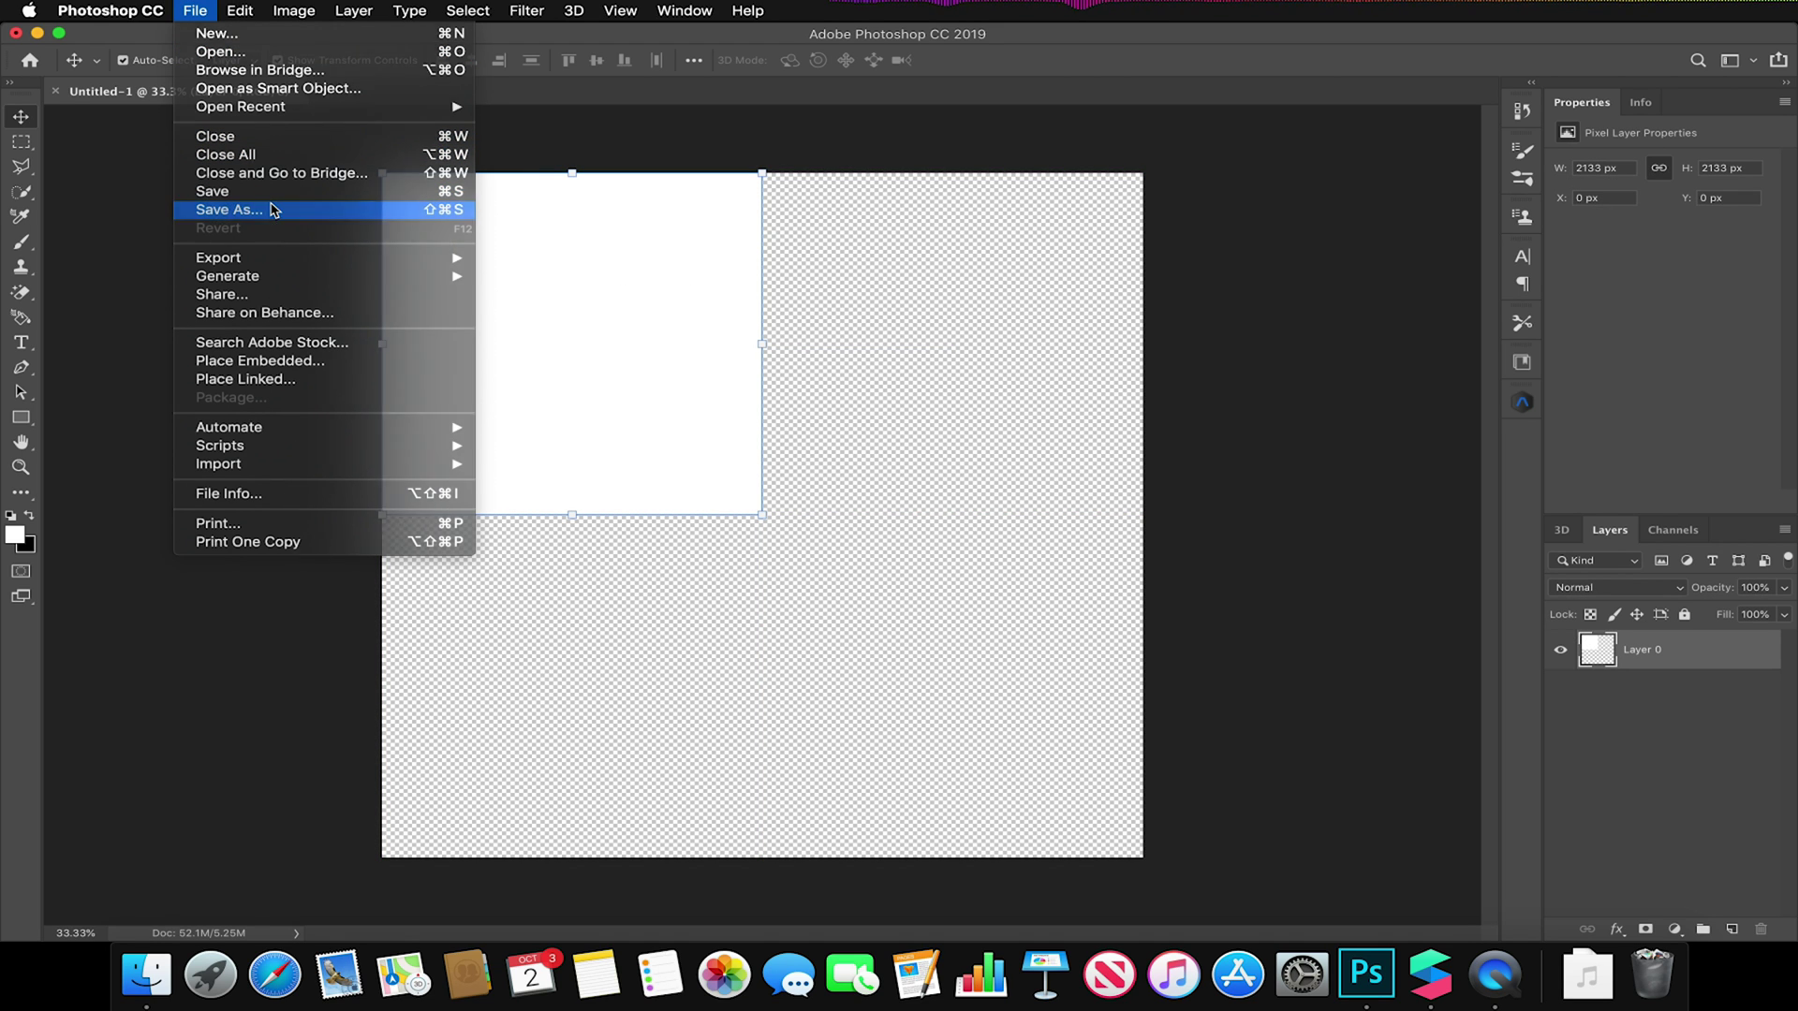
pyautogui.click(225, 210)
pyautogui.click(799, 386)
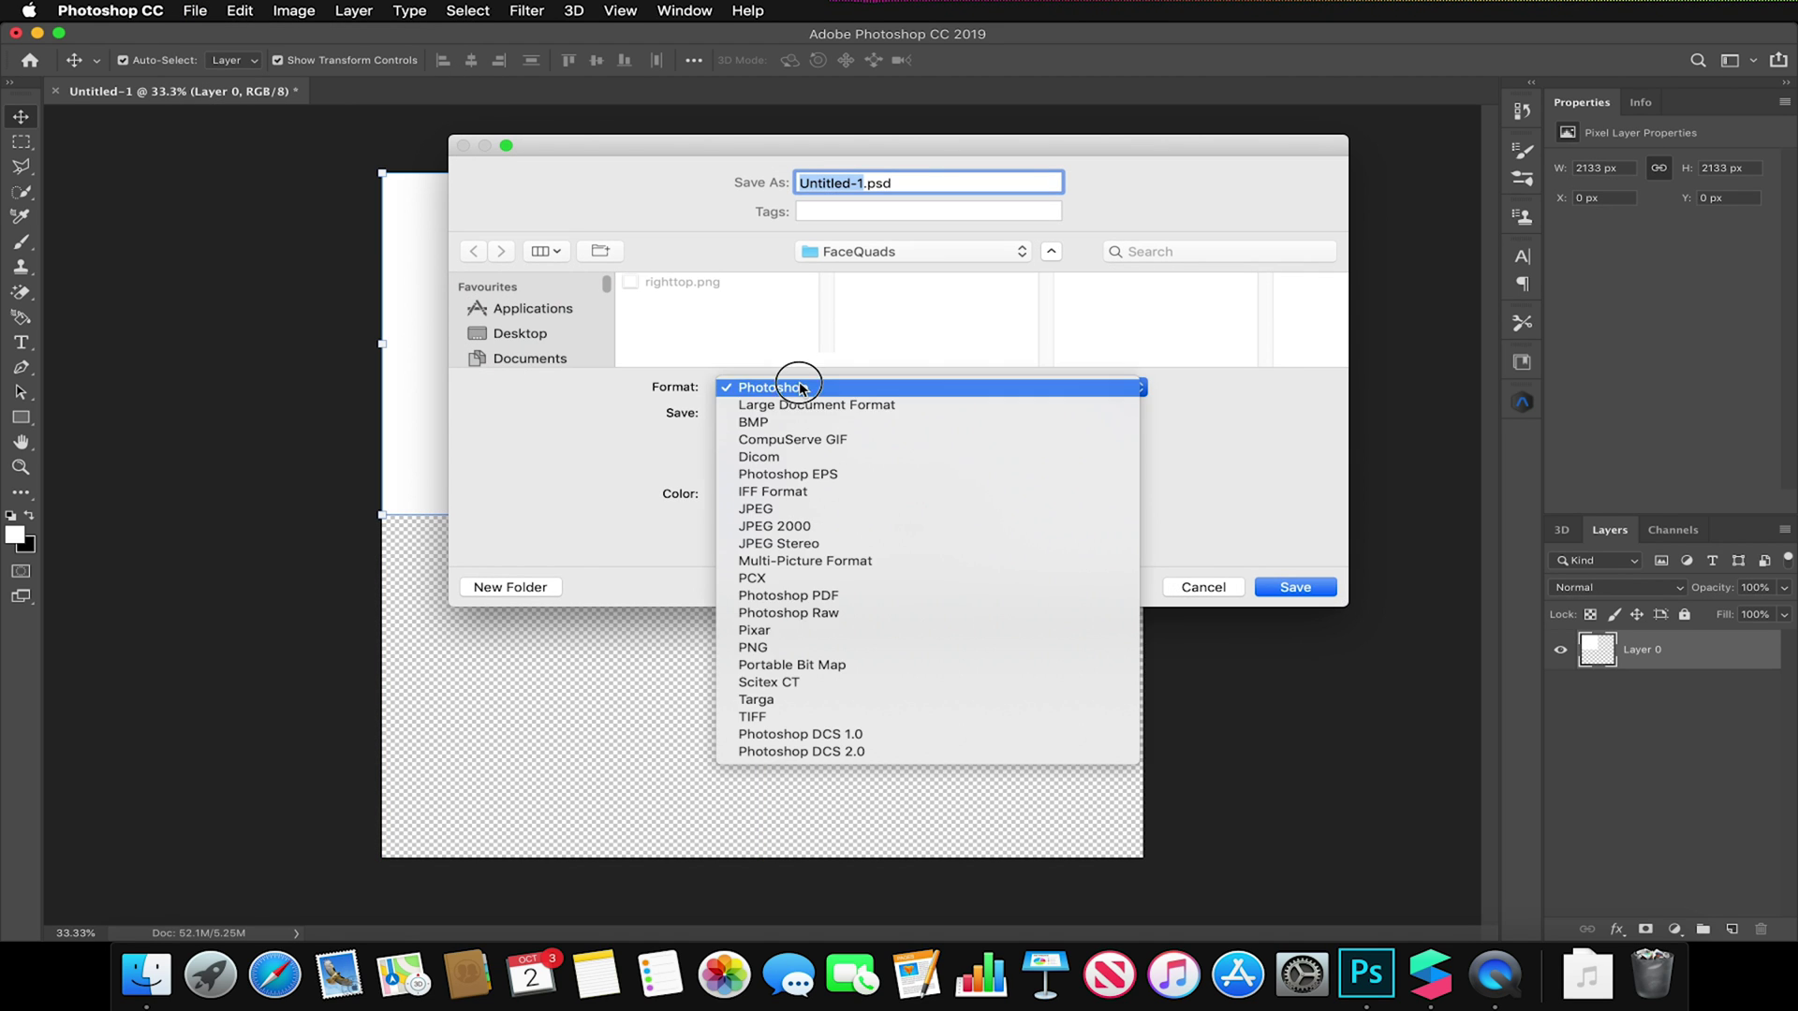
pyautogui.click(863, 646)
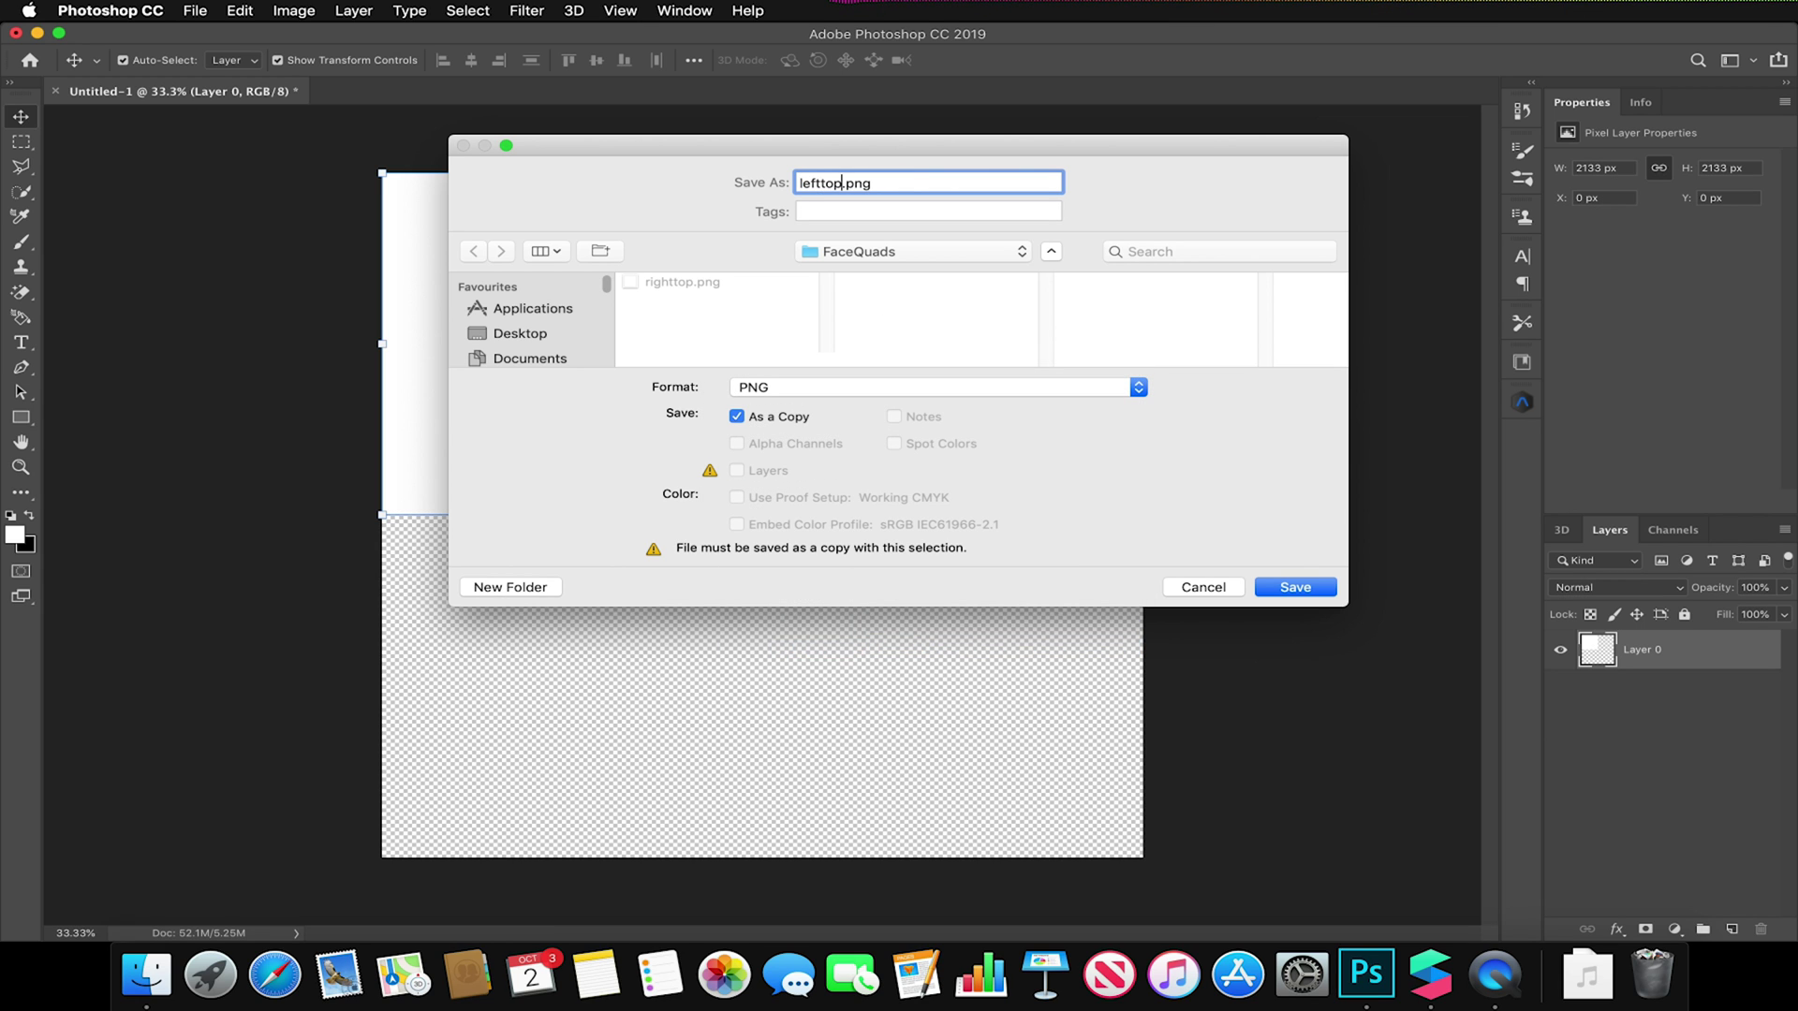
pyautogui.click(1296, 588)
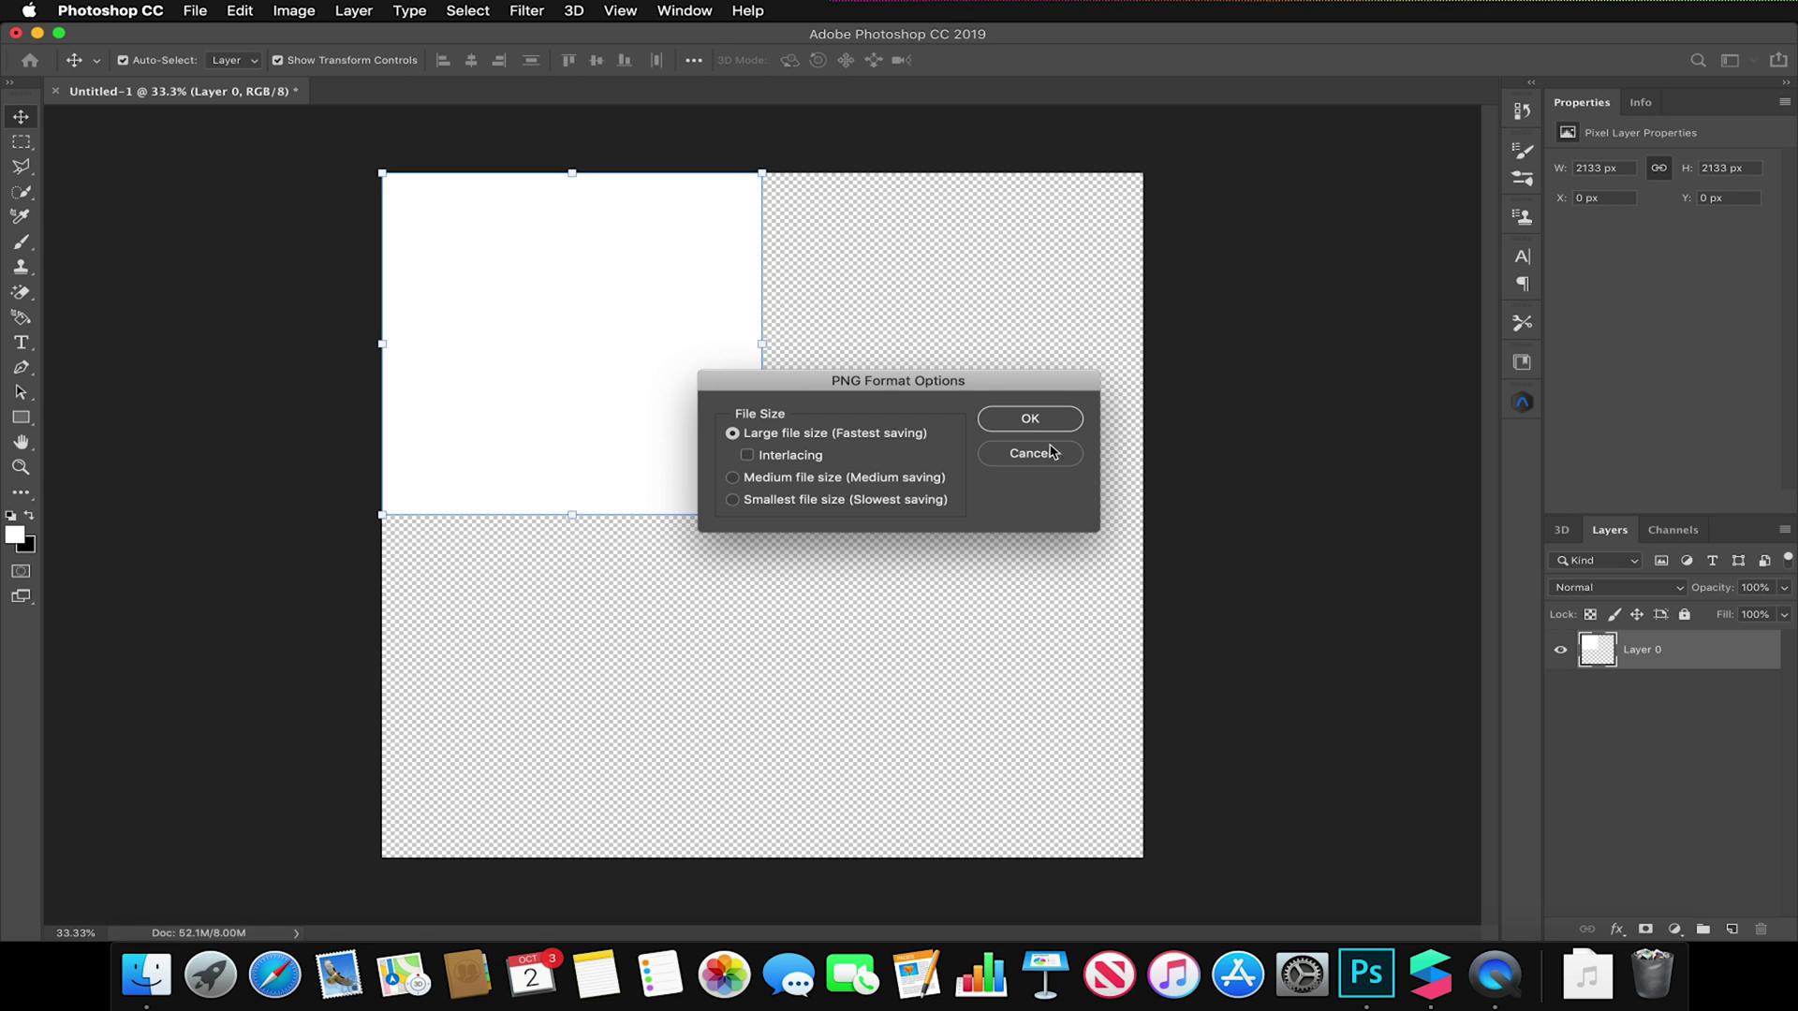
pyautogui.click(999, 421)
# Step: Move the white square to the bottom-left quadrant and save it as leftbottom PNG
pyautogui.moveTo(591, 286); pyautogui.dragTo(593, 618)
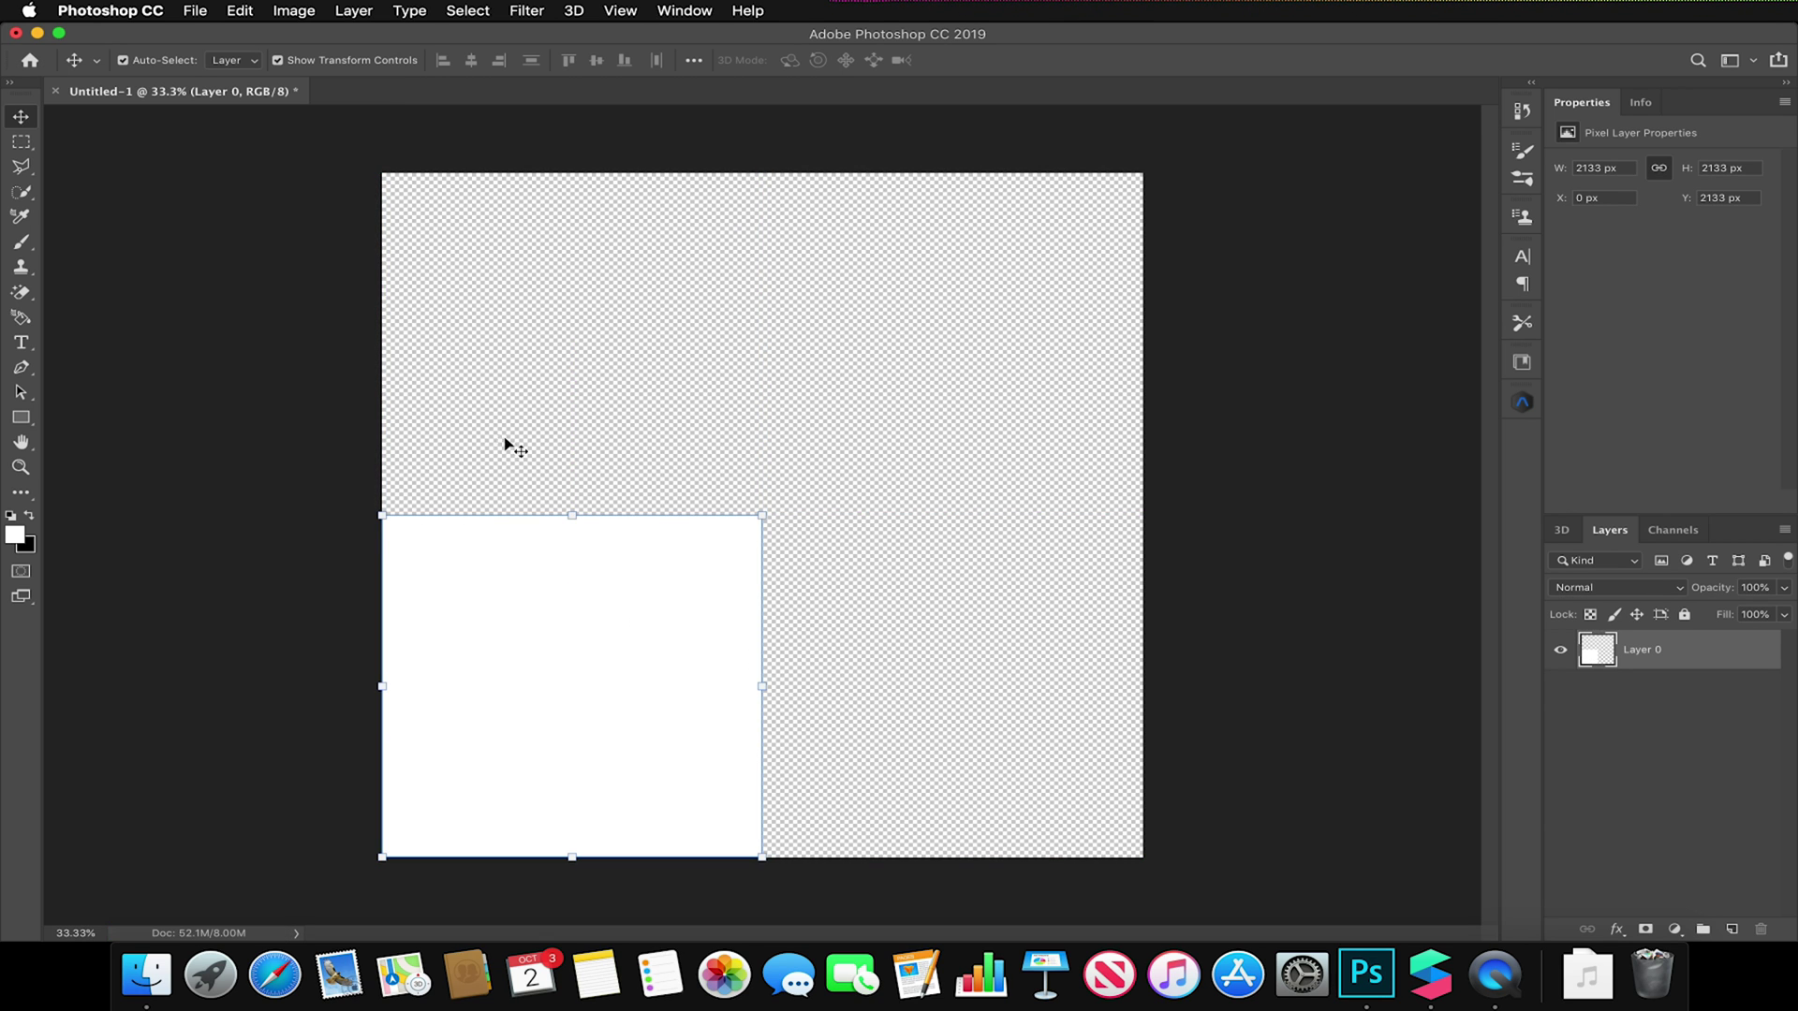
pyautogui.click(194, 11)
pyautogui.click(259, 208)
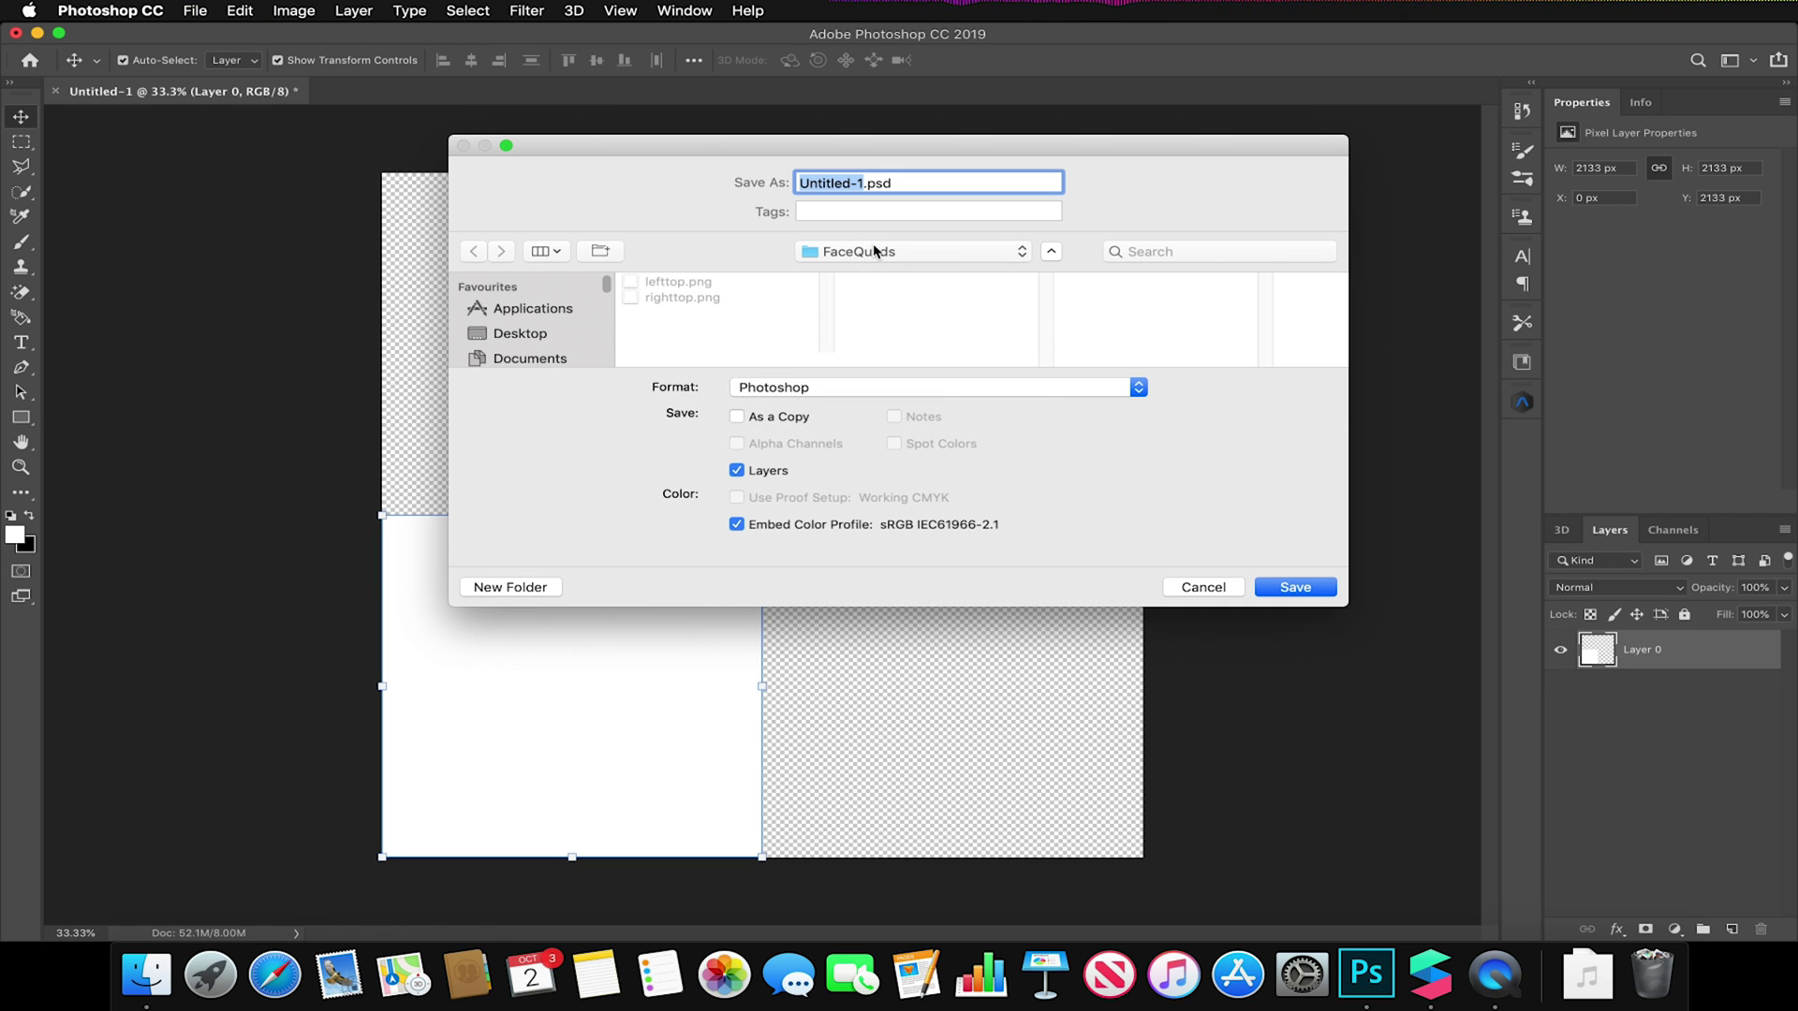
pyautogui.click(843, 386)
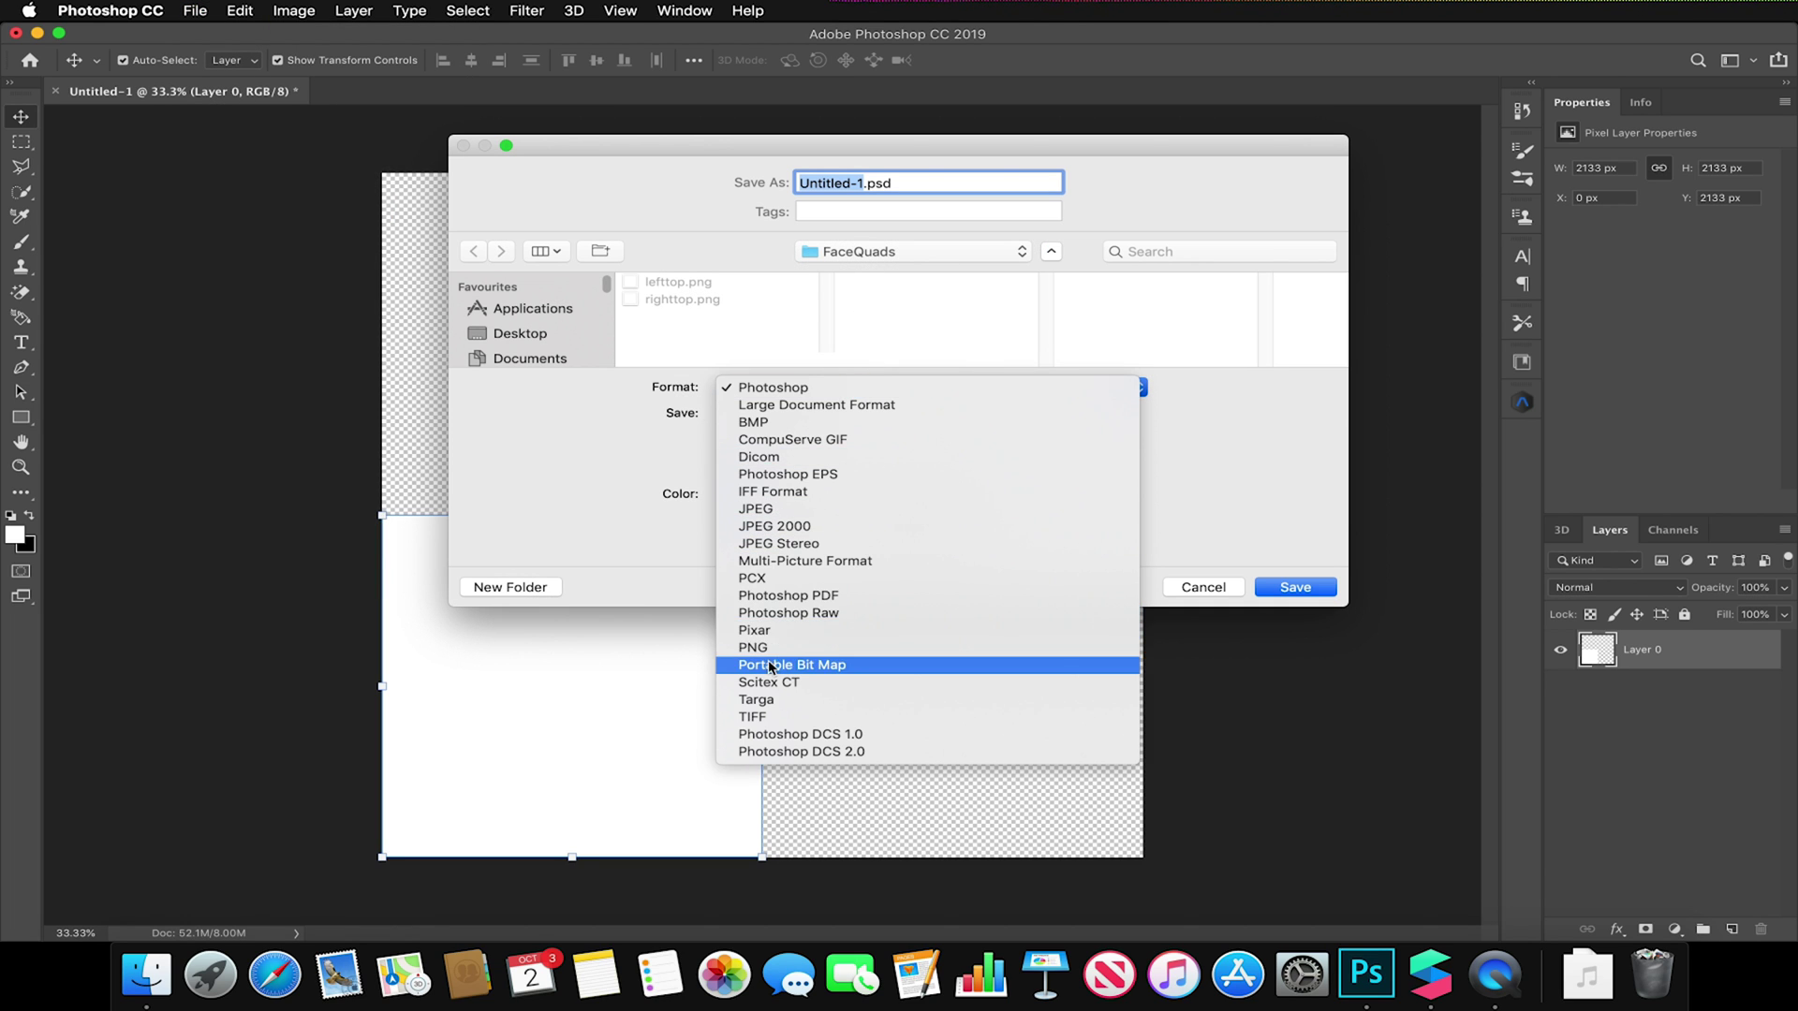
pyautogui.click(767, 650)
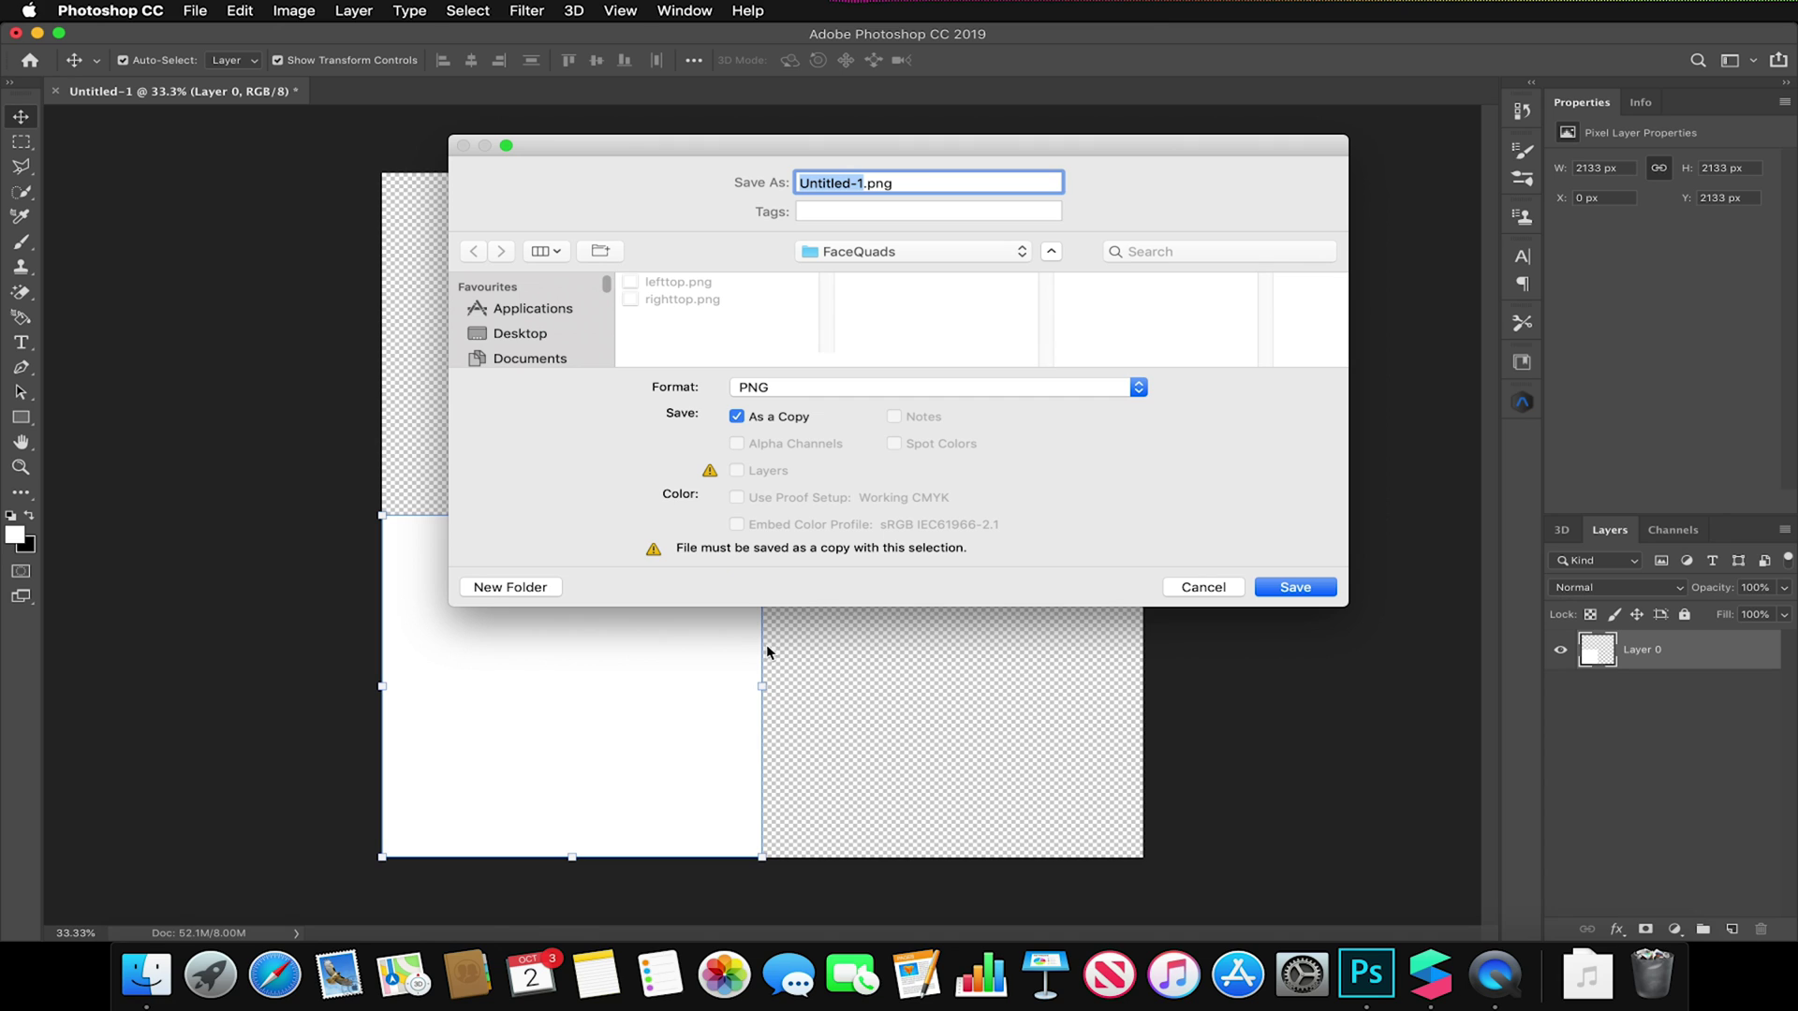
pyautogui.write('rightbottom')
pyautogui.click(1312, 592)
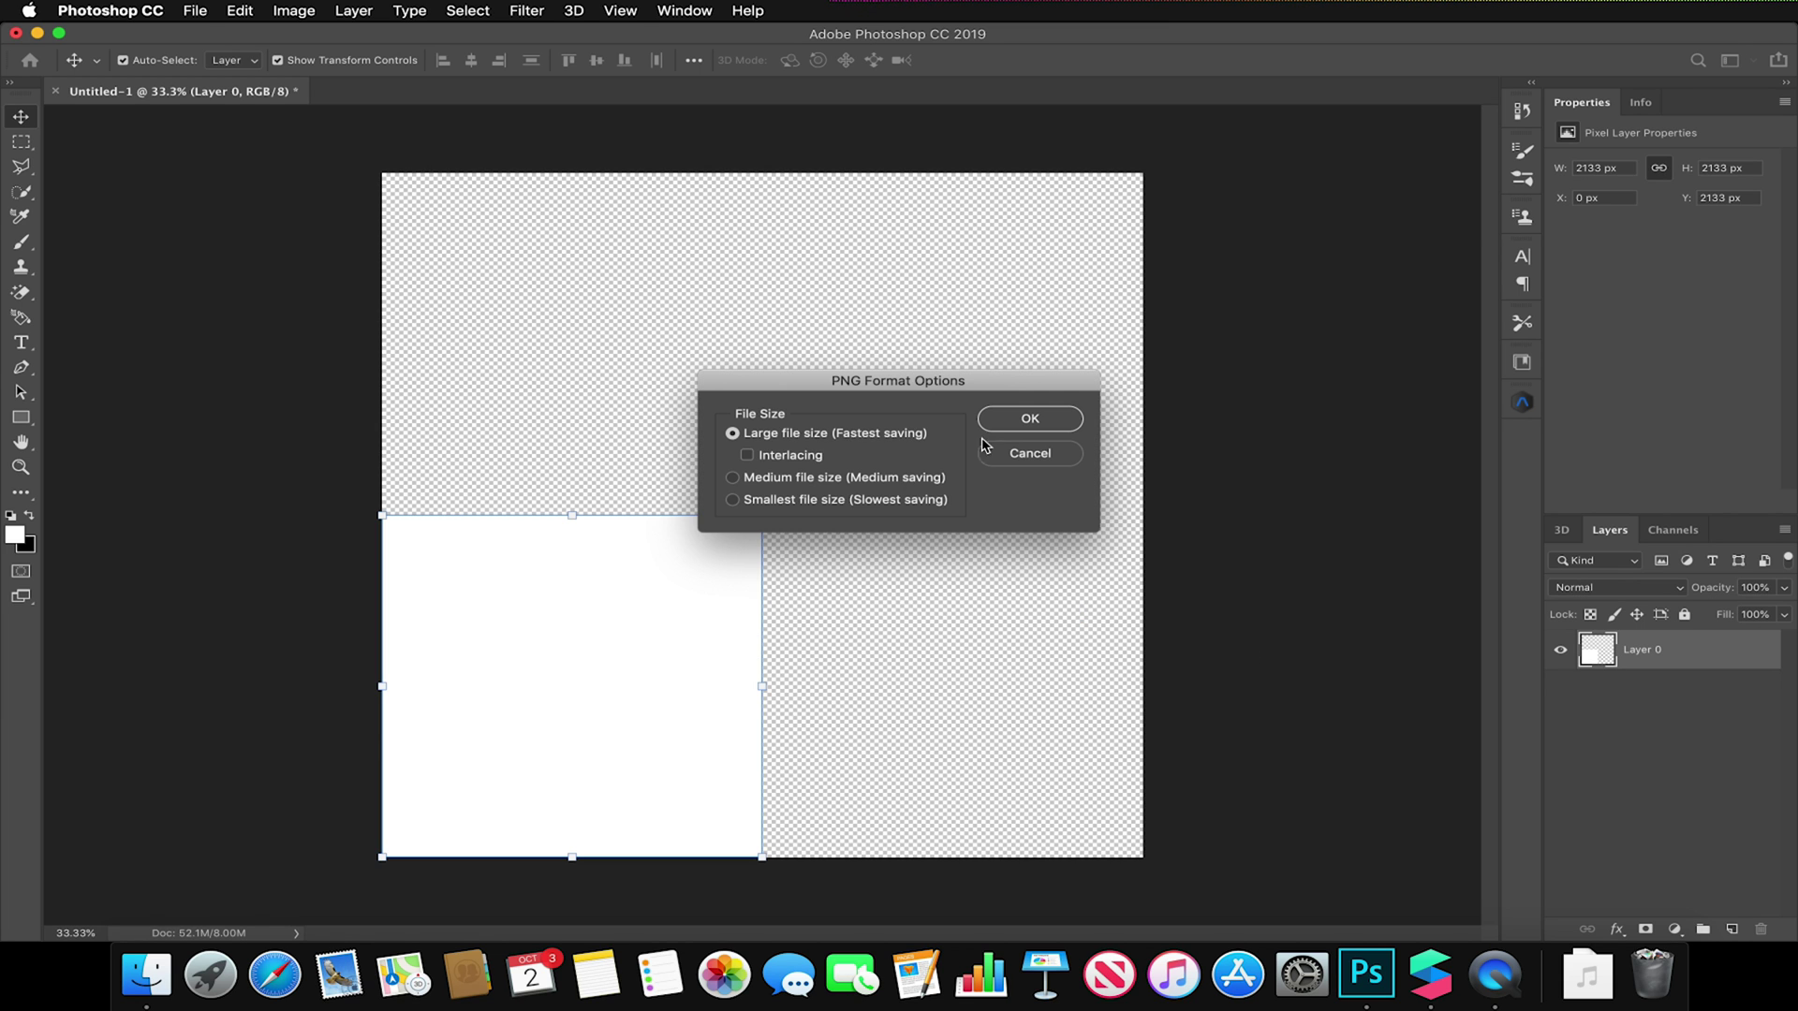
pyautogui.click(1011, 420)
# Step: Move the white square to the bottom-right quadrant and save it as rightbottom PNG
pyautogui.moveTo(702, 590); pyautogui.dragTo(938, 638)
pyautogui.click(111, 10)
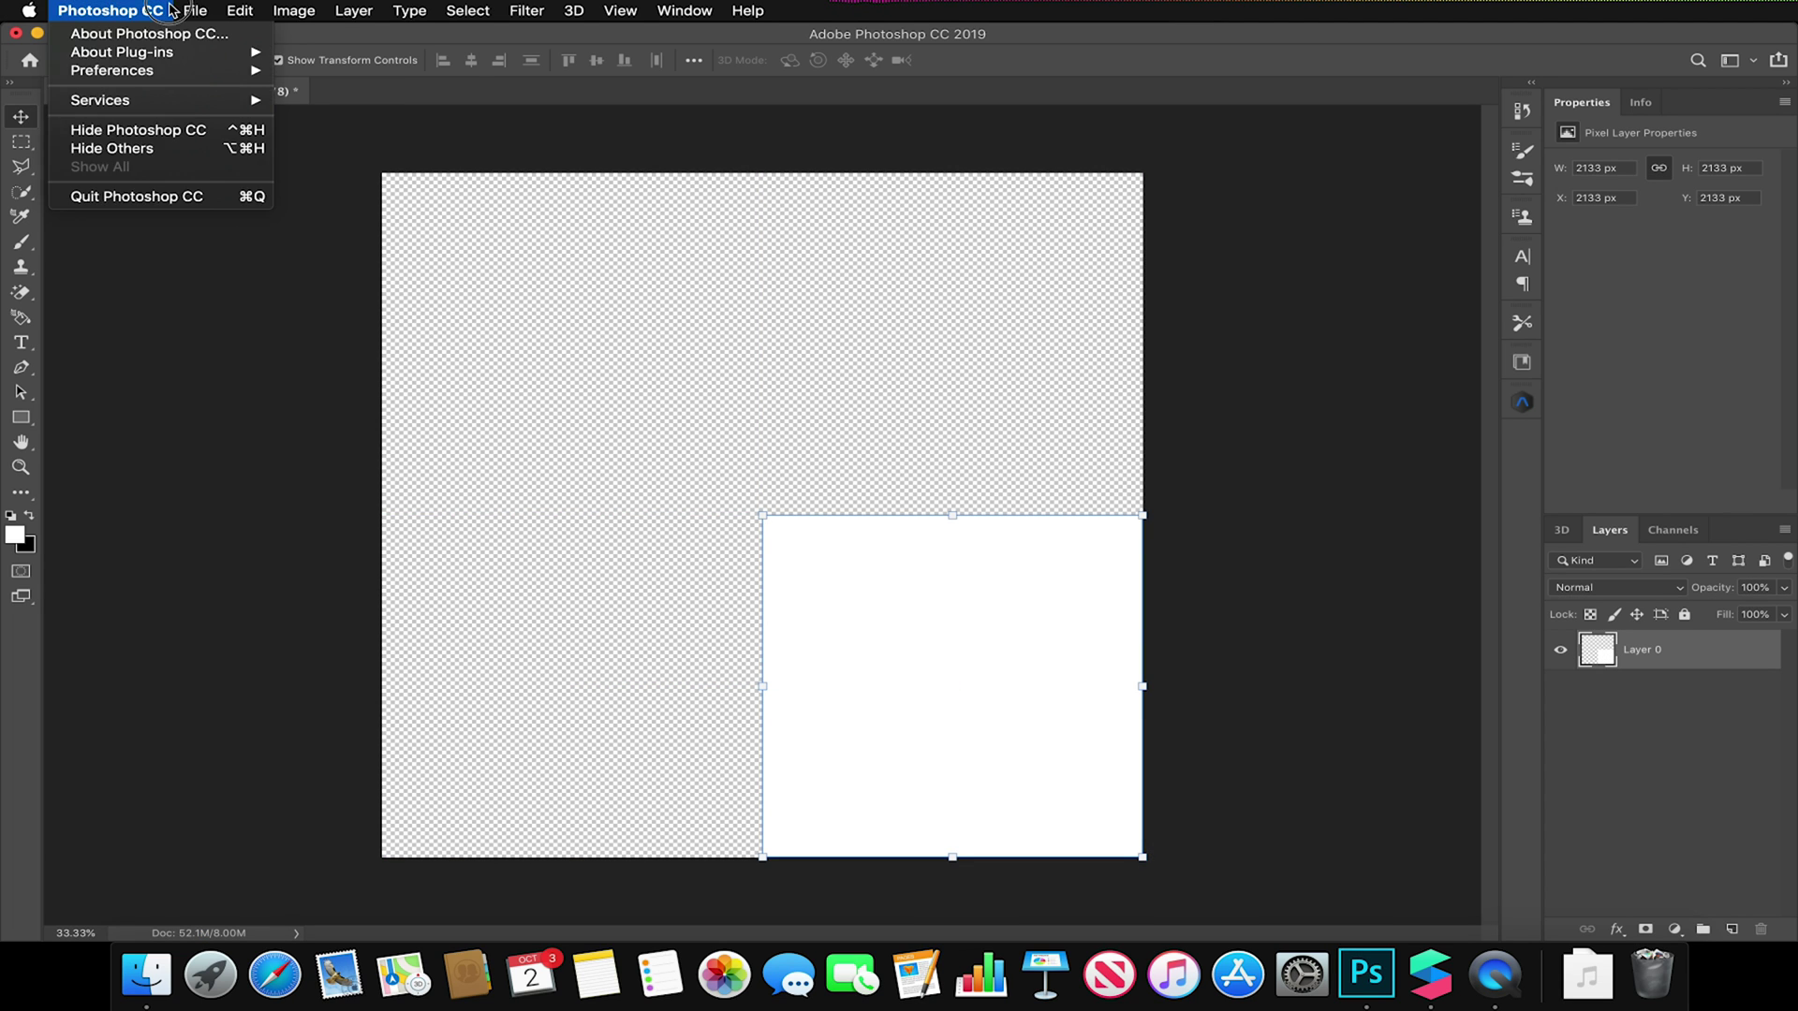
pyautogui.click(250, 212)
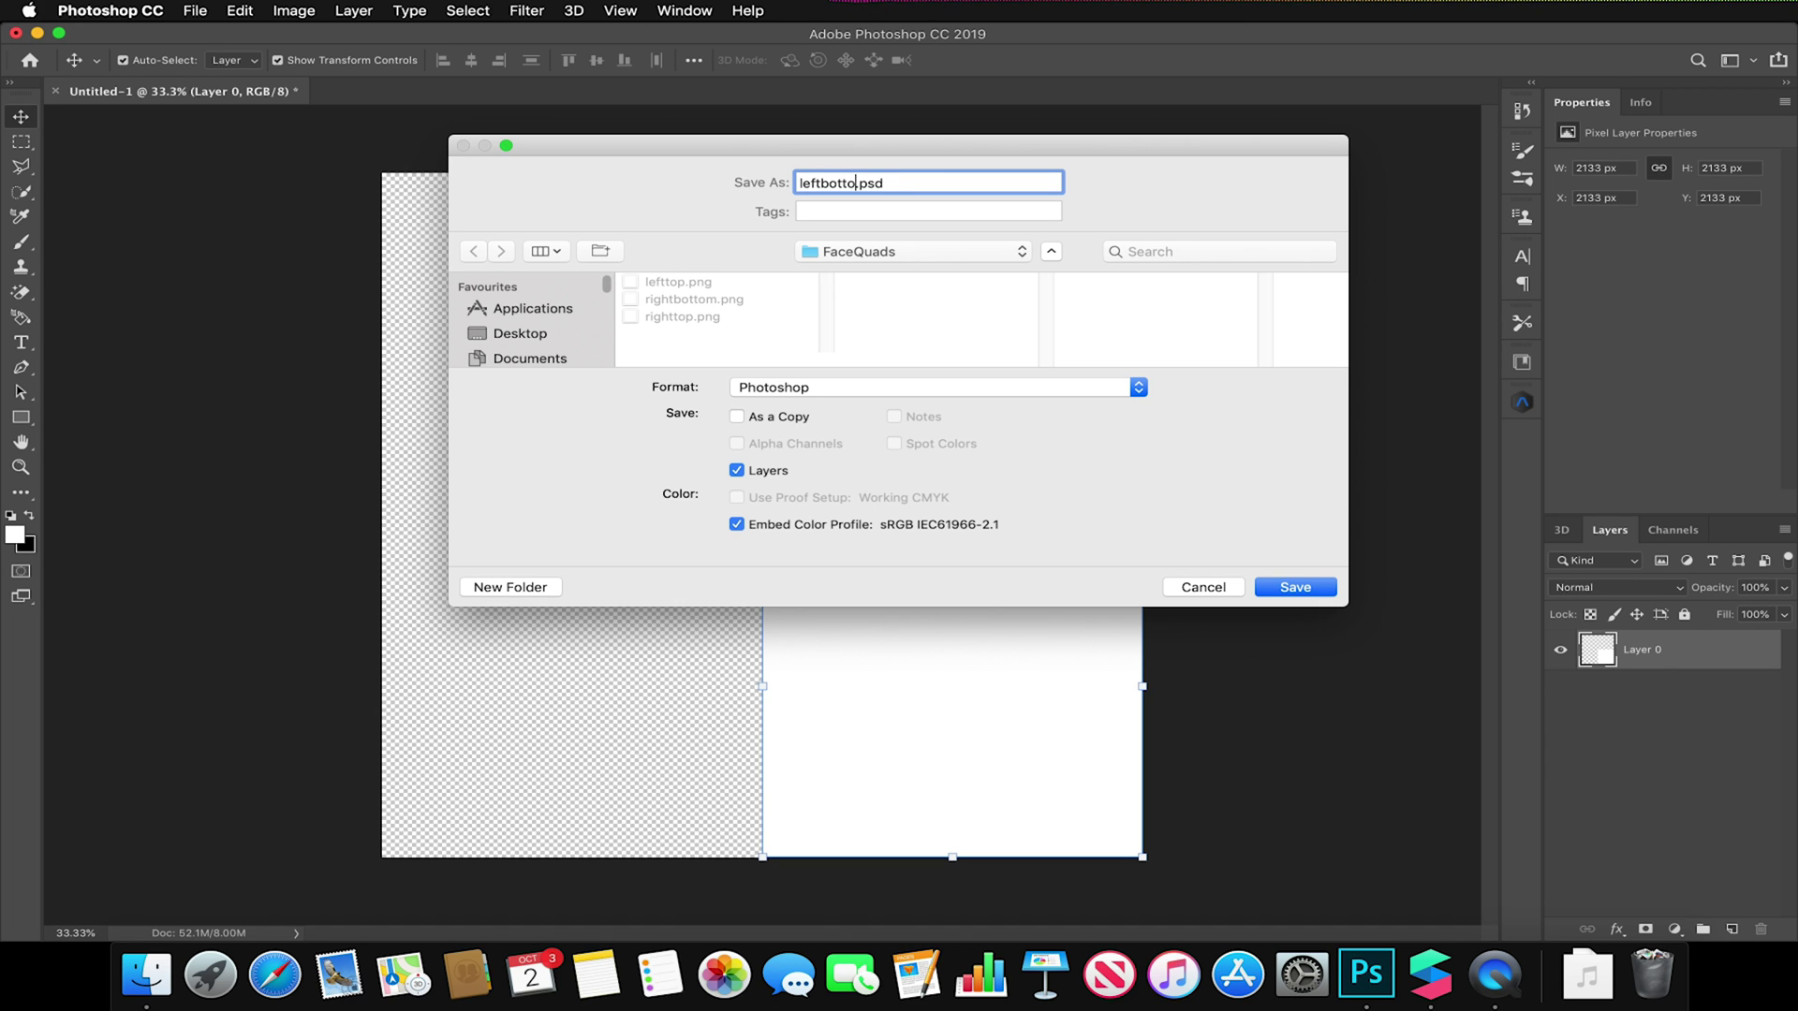
pyautogui.click(801, 390)
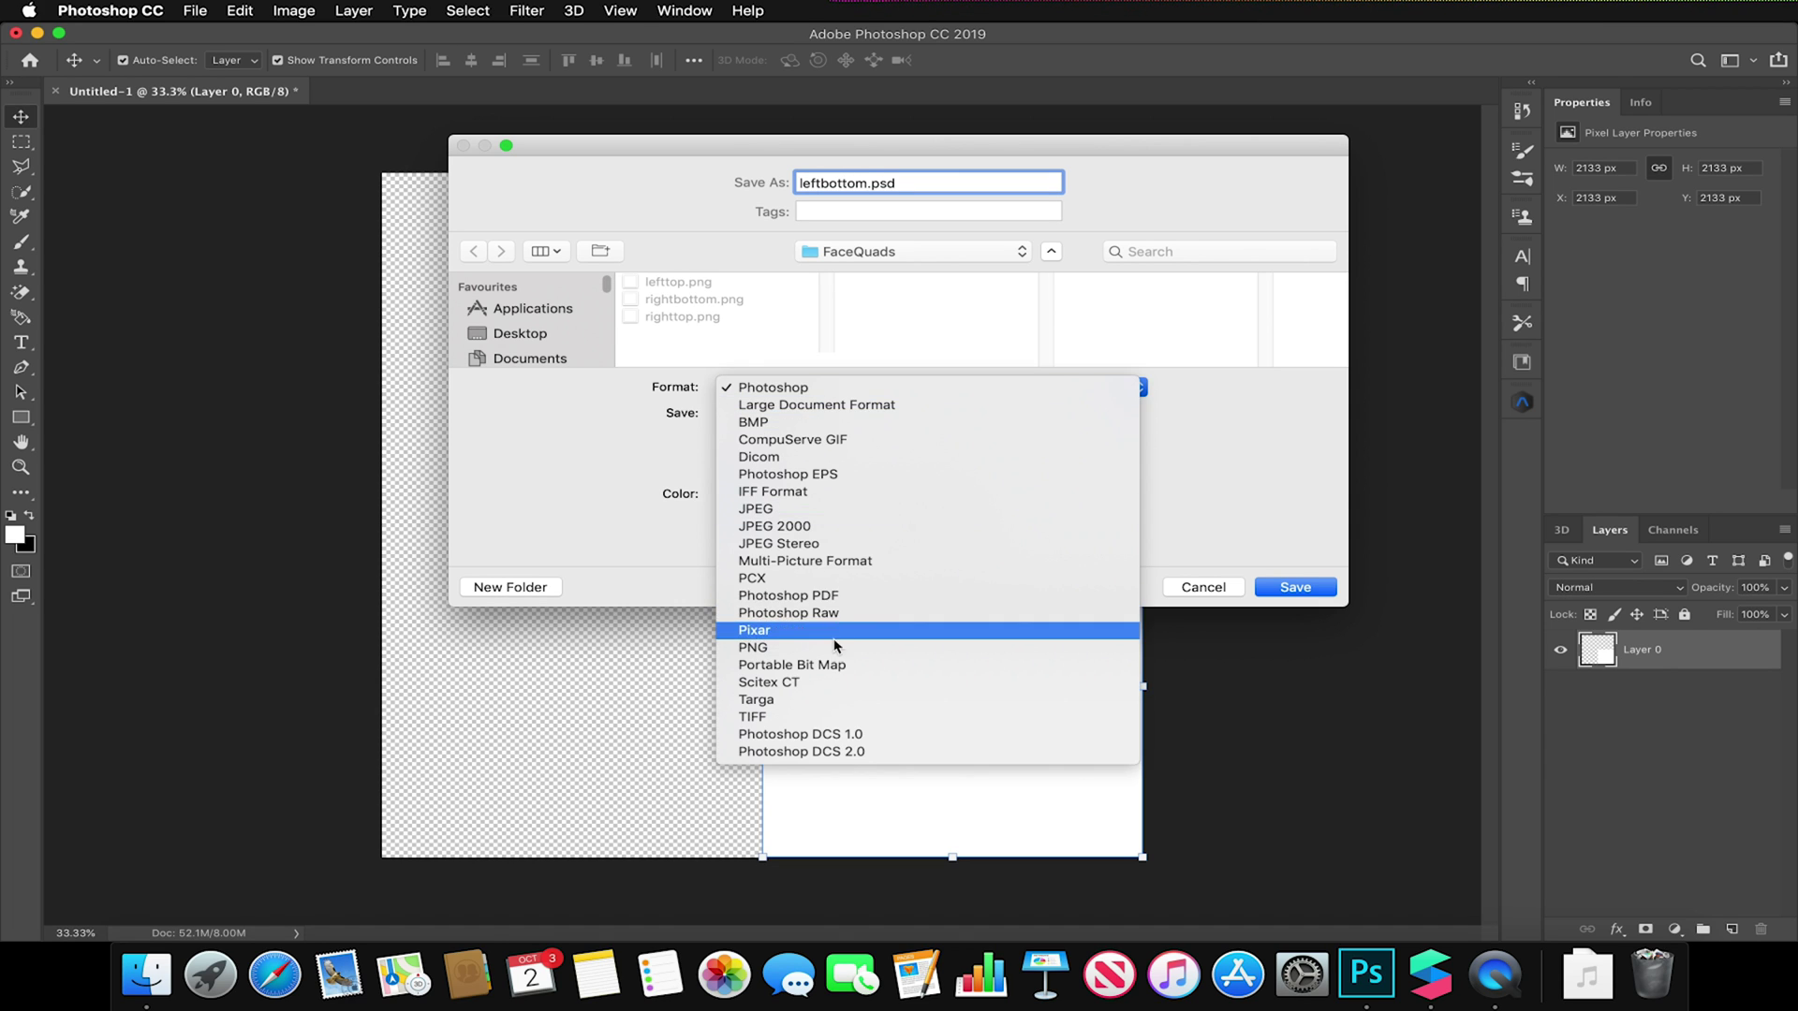
pyautogui.click(836, 646)
pyautogui.click(1329, 590)
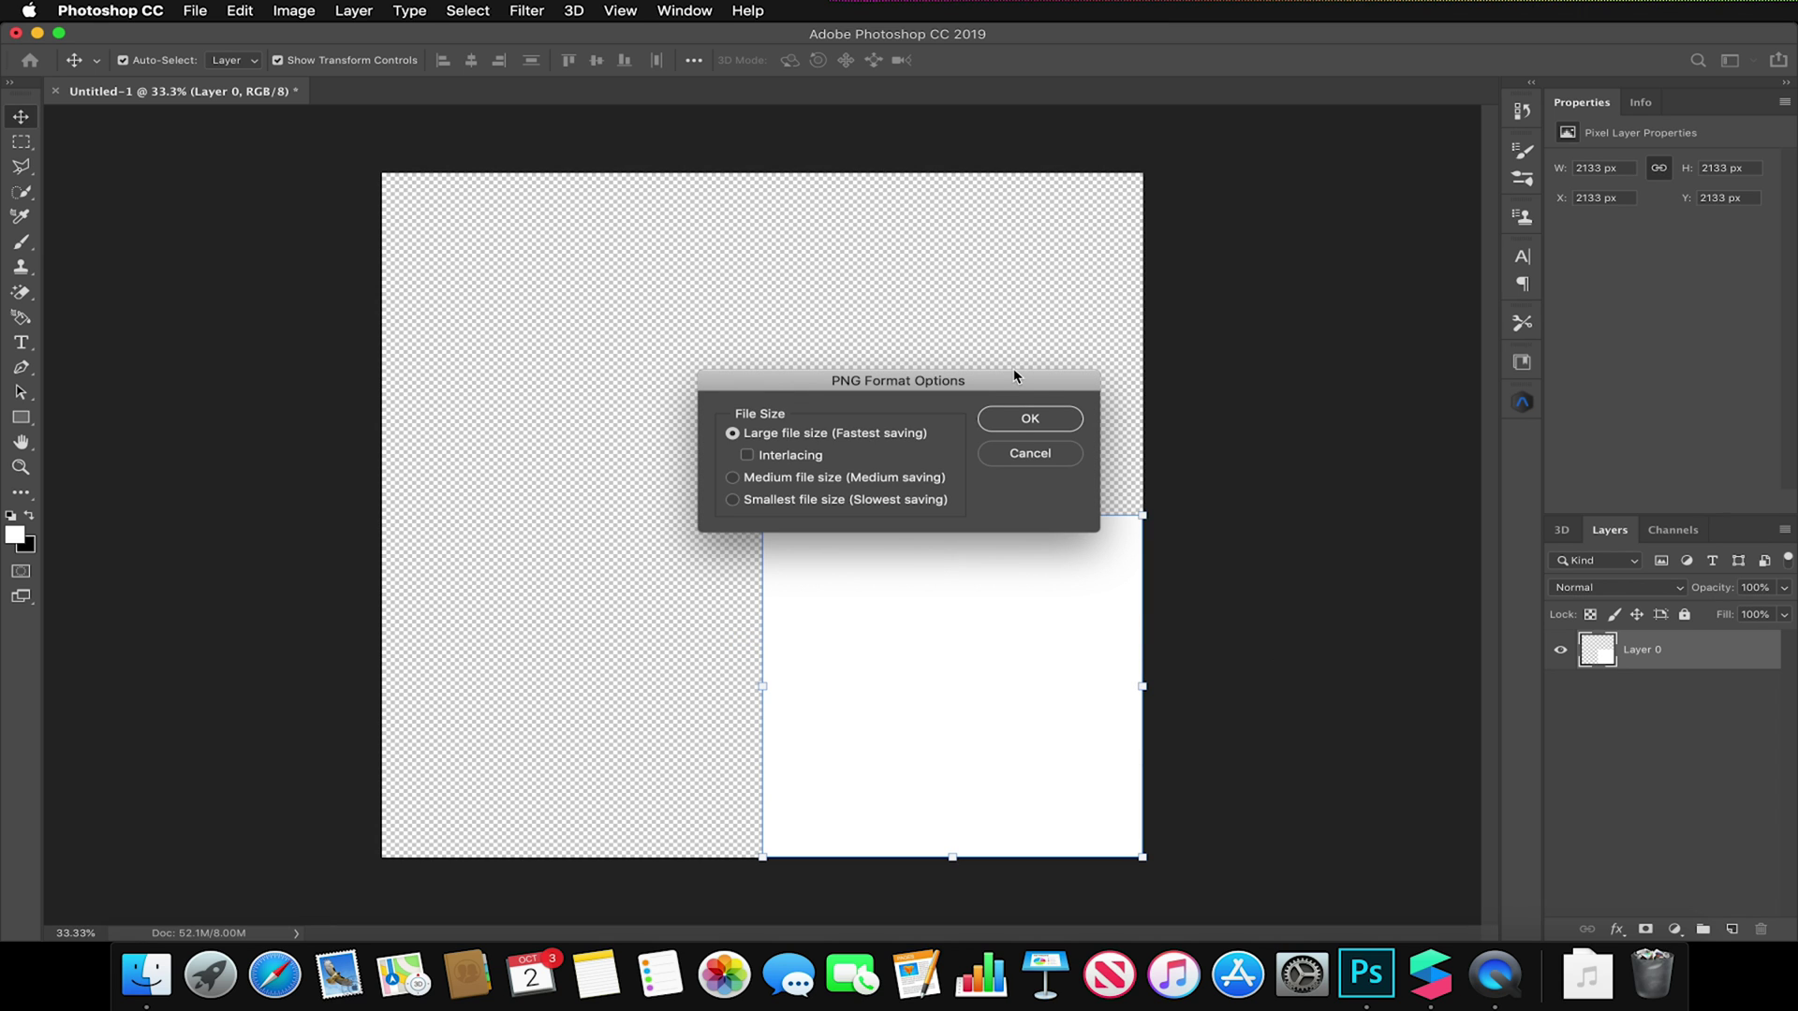
pyautogui.click(1036, 416)
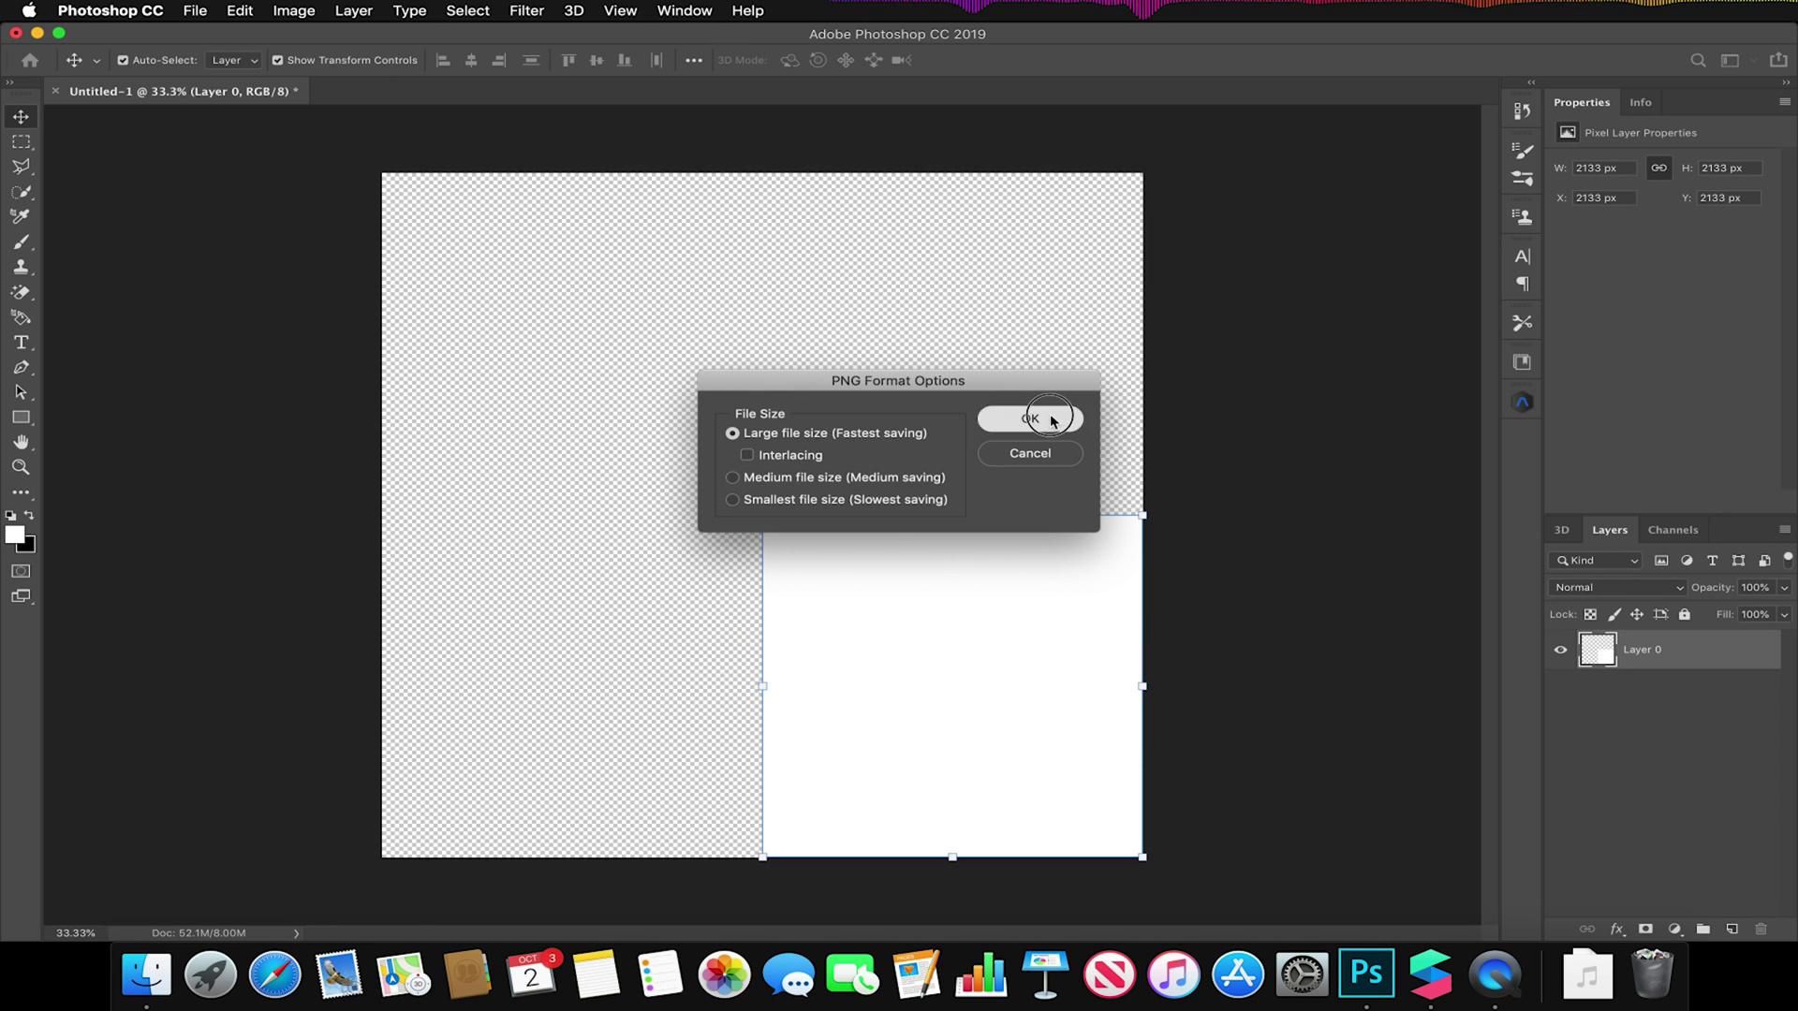
# Step: Drag all four PNGs from Desktop/FaceQuads into Spark AR's Assets panel
pyautogui.click(1437, 993)
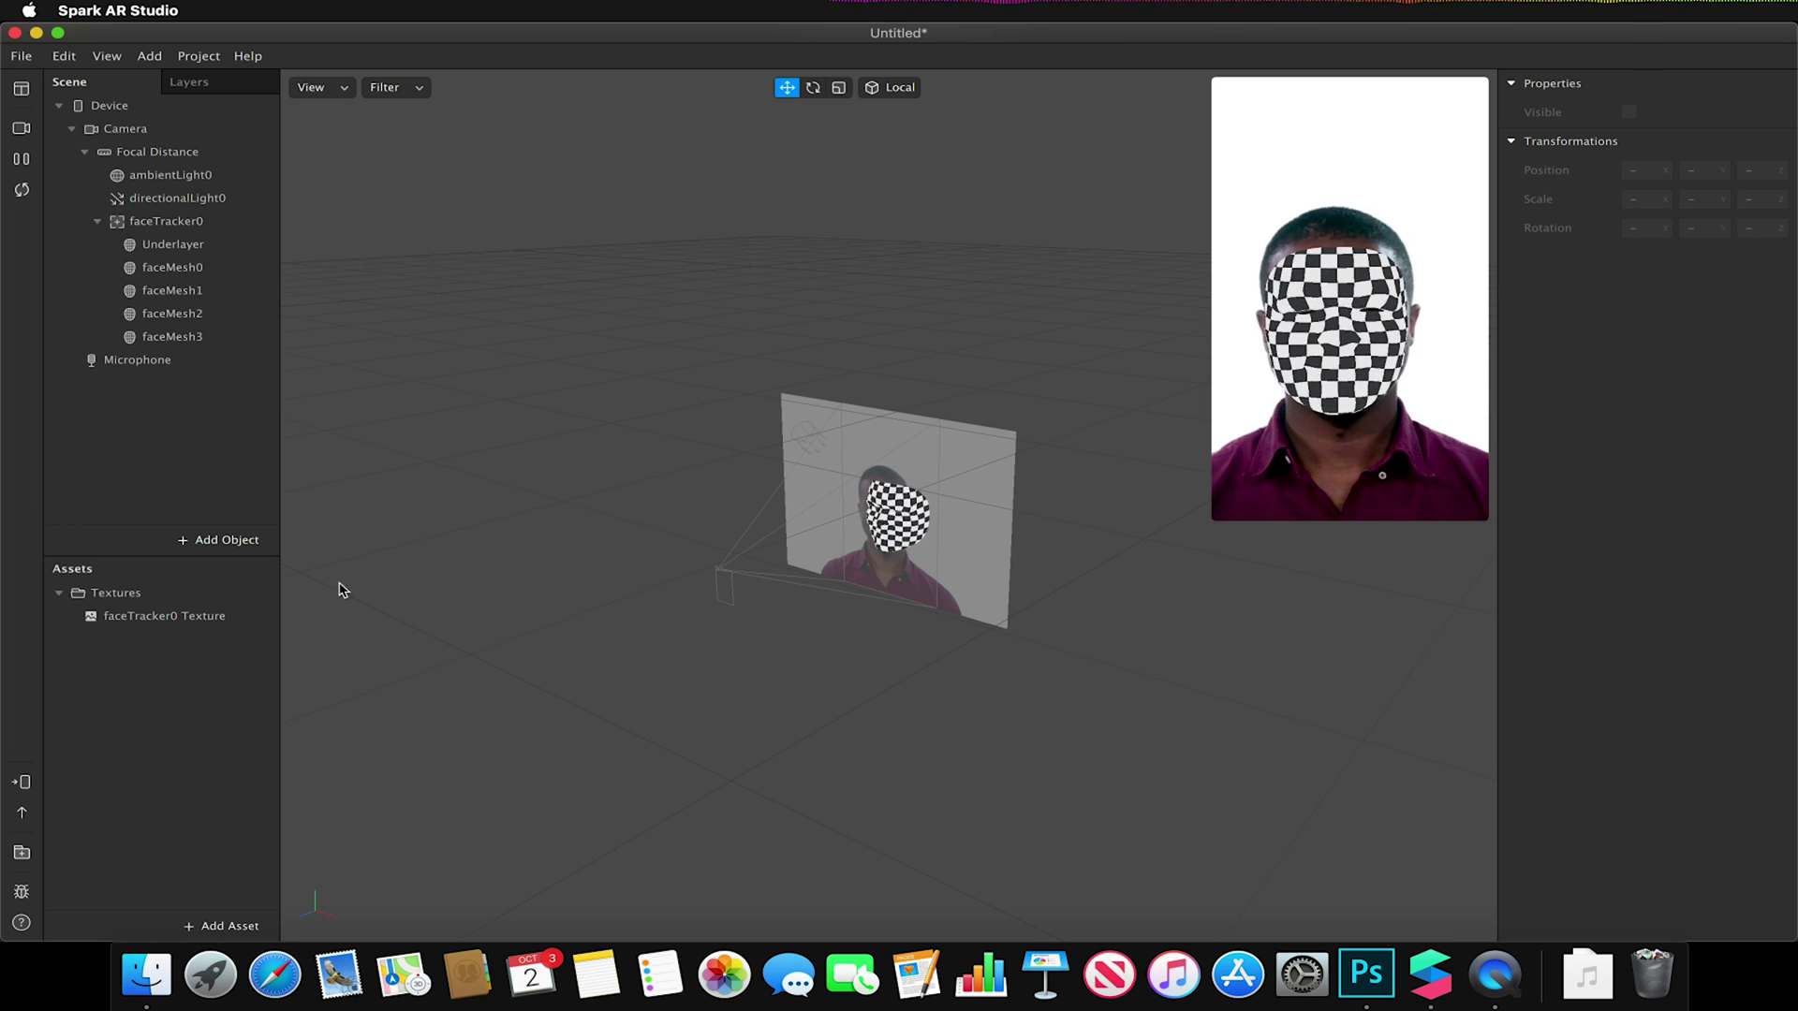
pyautogui.click(146, 973)
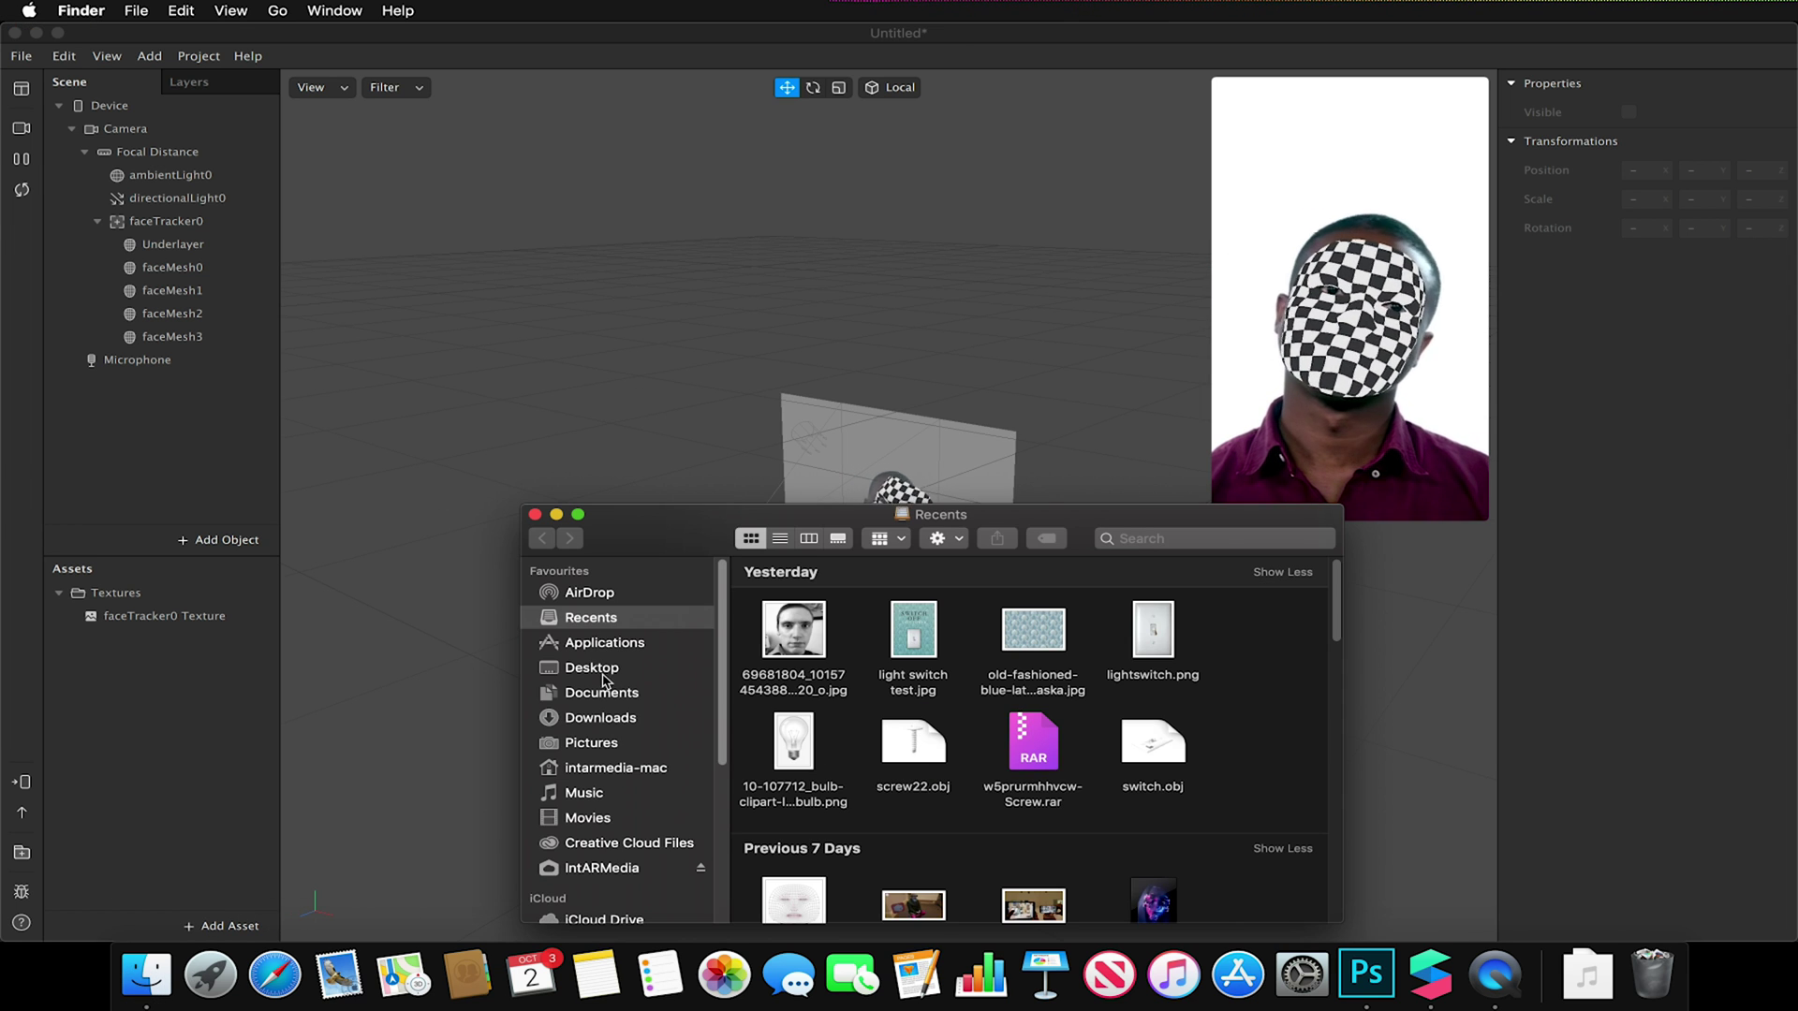
pyautogui.click(596, 668)
pyautogui.click(809, 645)
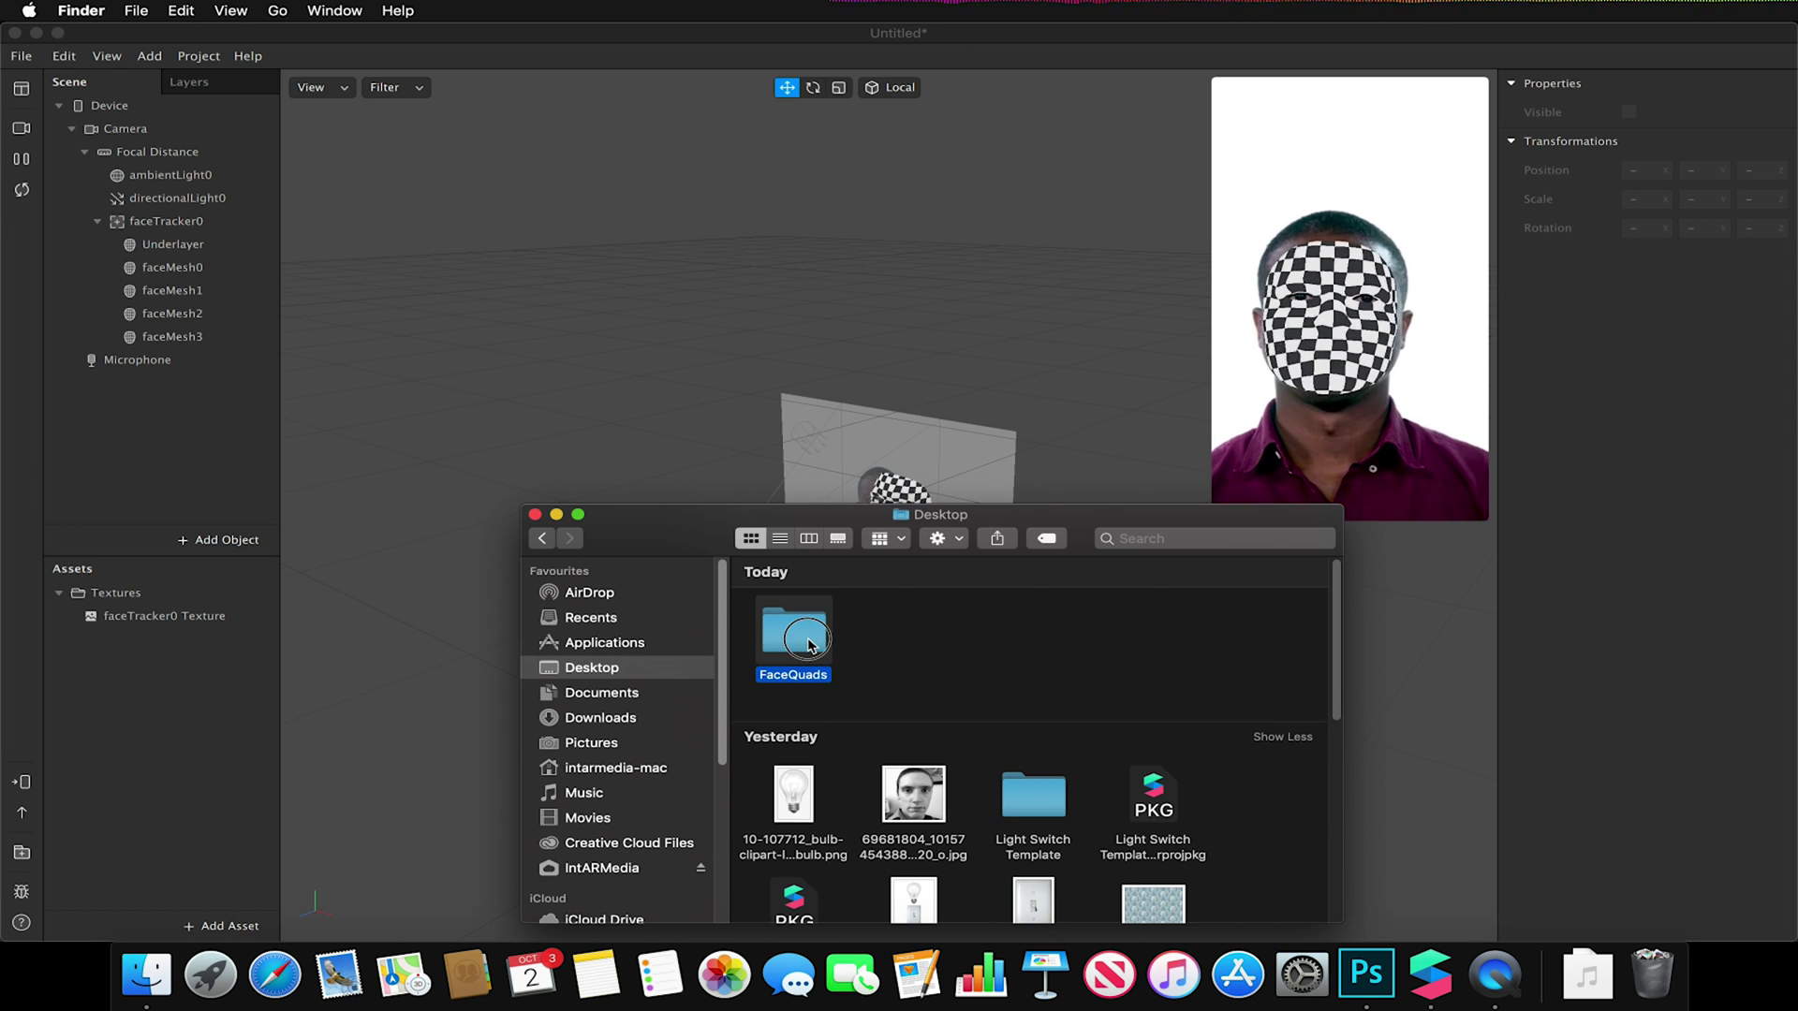
pyautogui.doubleClick(810, 645)
pyautogui.moveTo(746, 576); pyautogui.dragTo(1264, 651)
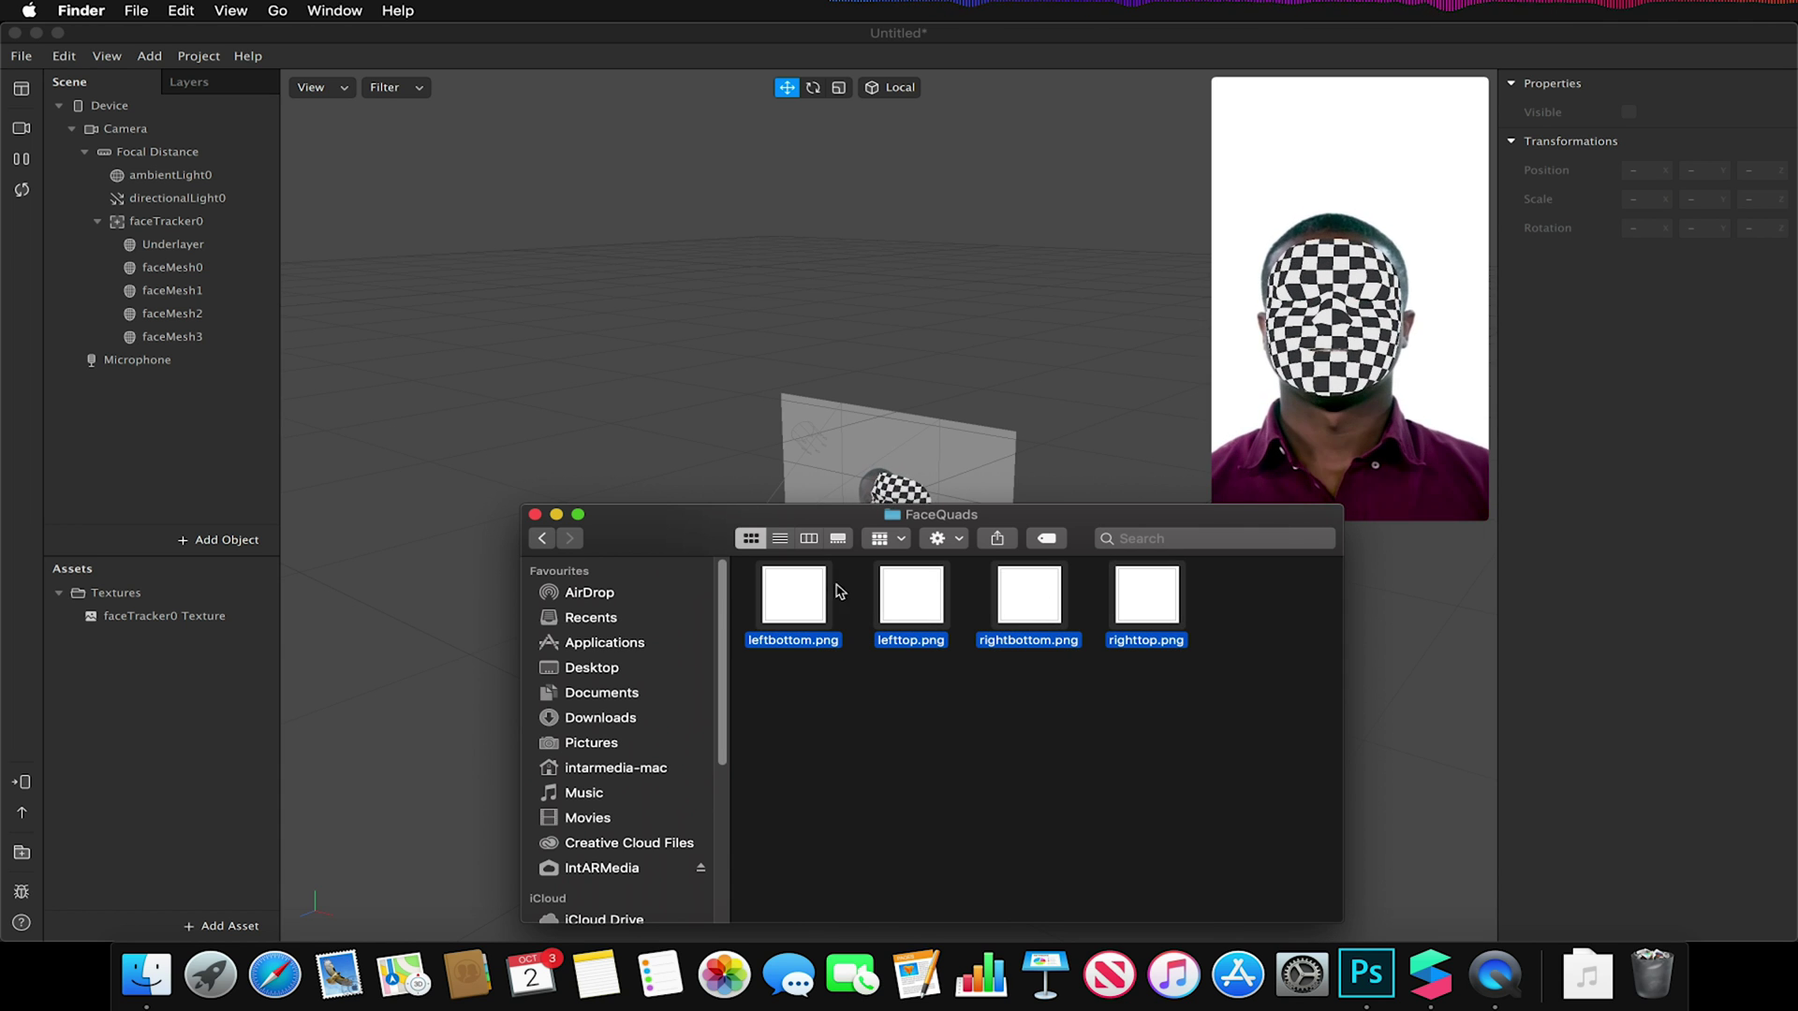
pyautogui.moveTo(837, 592); pyautogui.dragTo(152, 689)
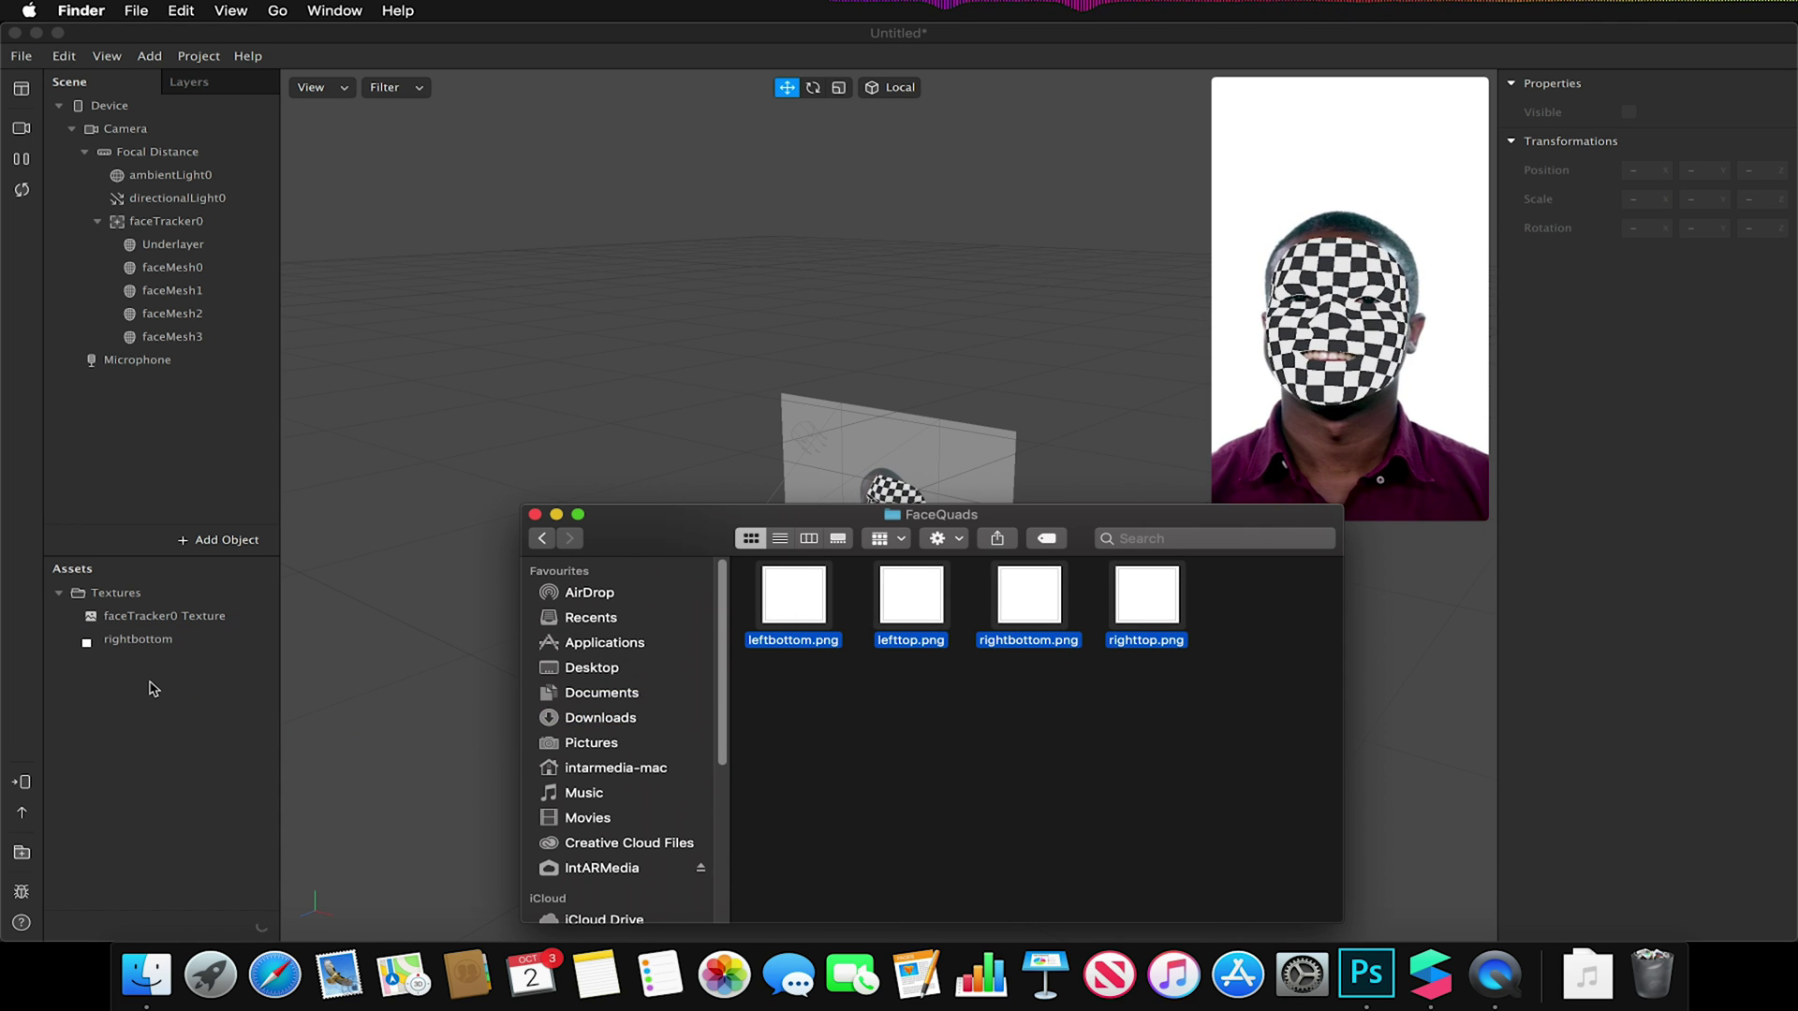
# Step: Close Finder and inspect the rightbottom and leftbottom textures
pyautogui.click(557, 517)
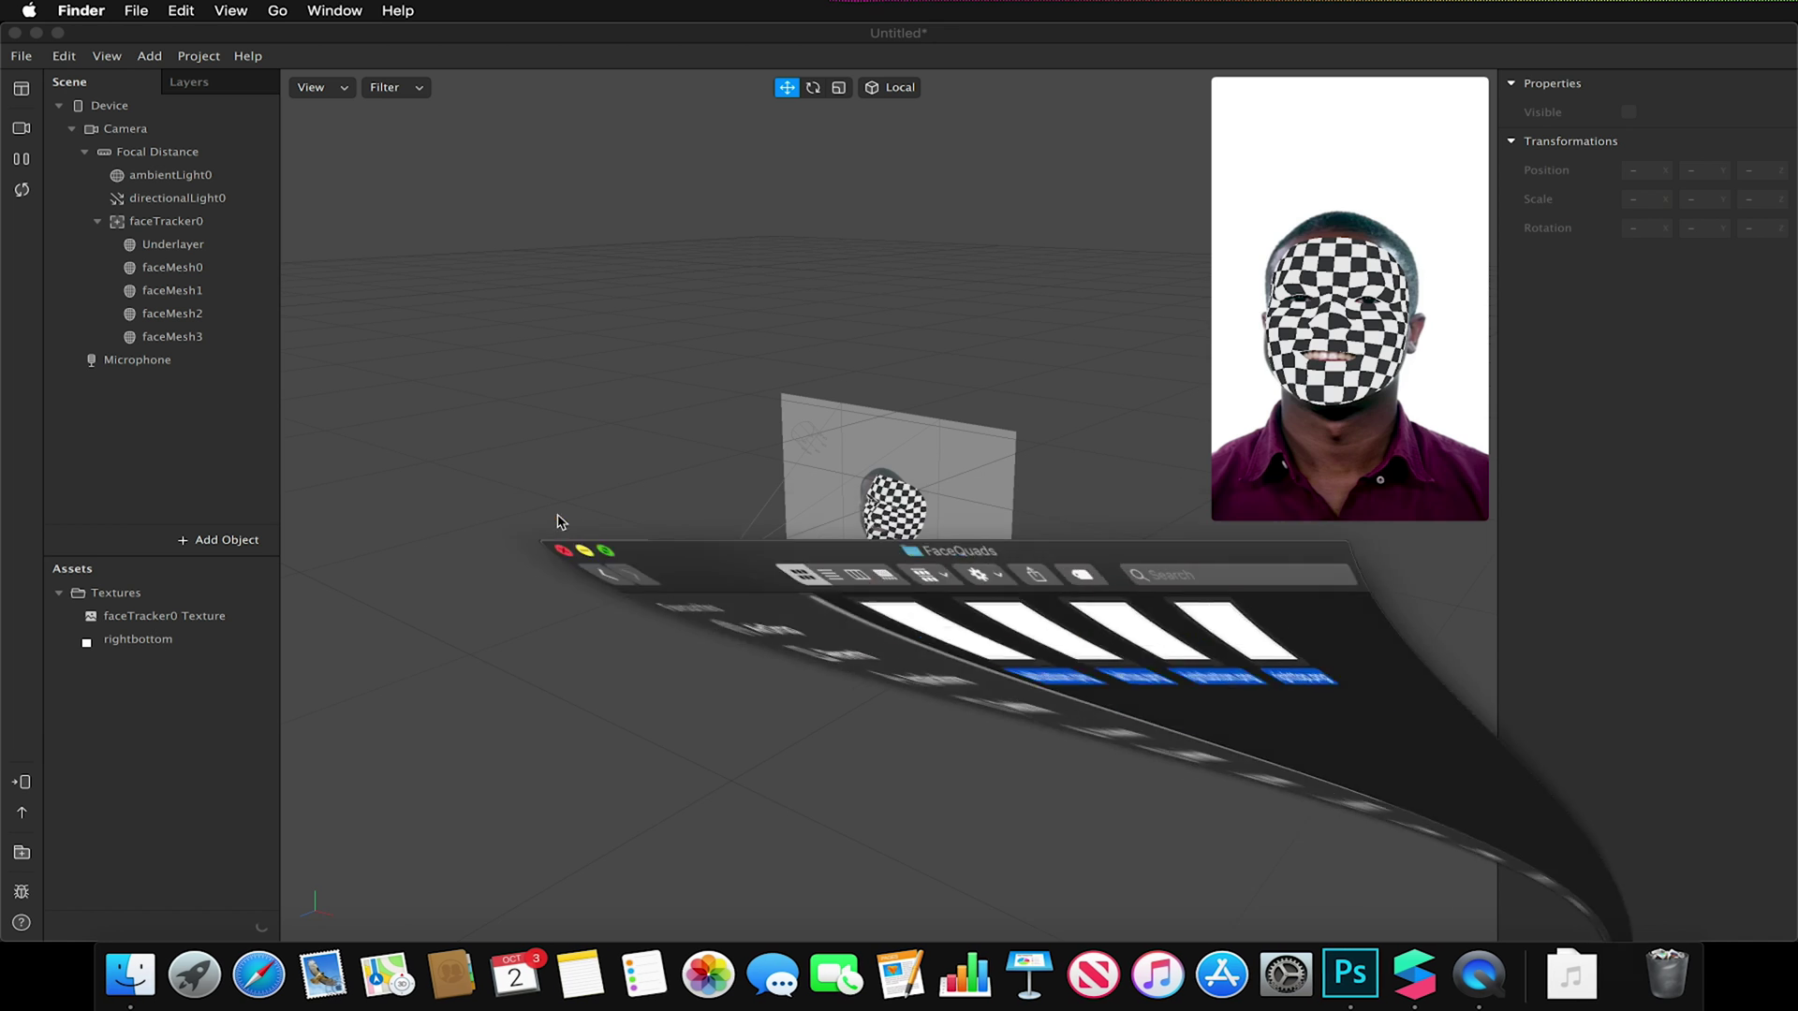
pyautogui.click(169, 782)
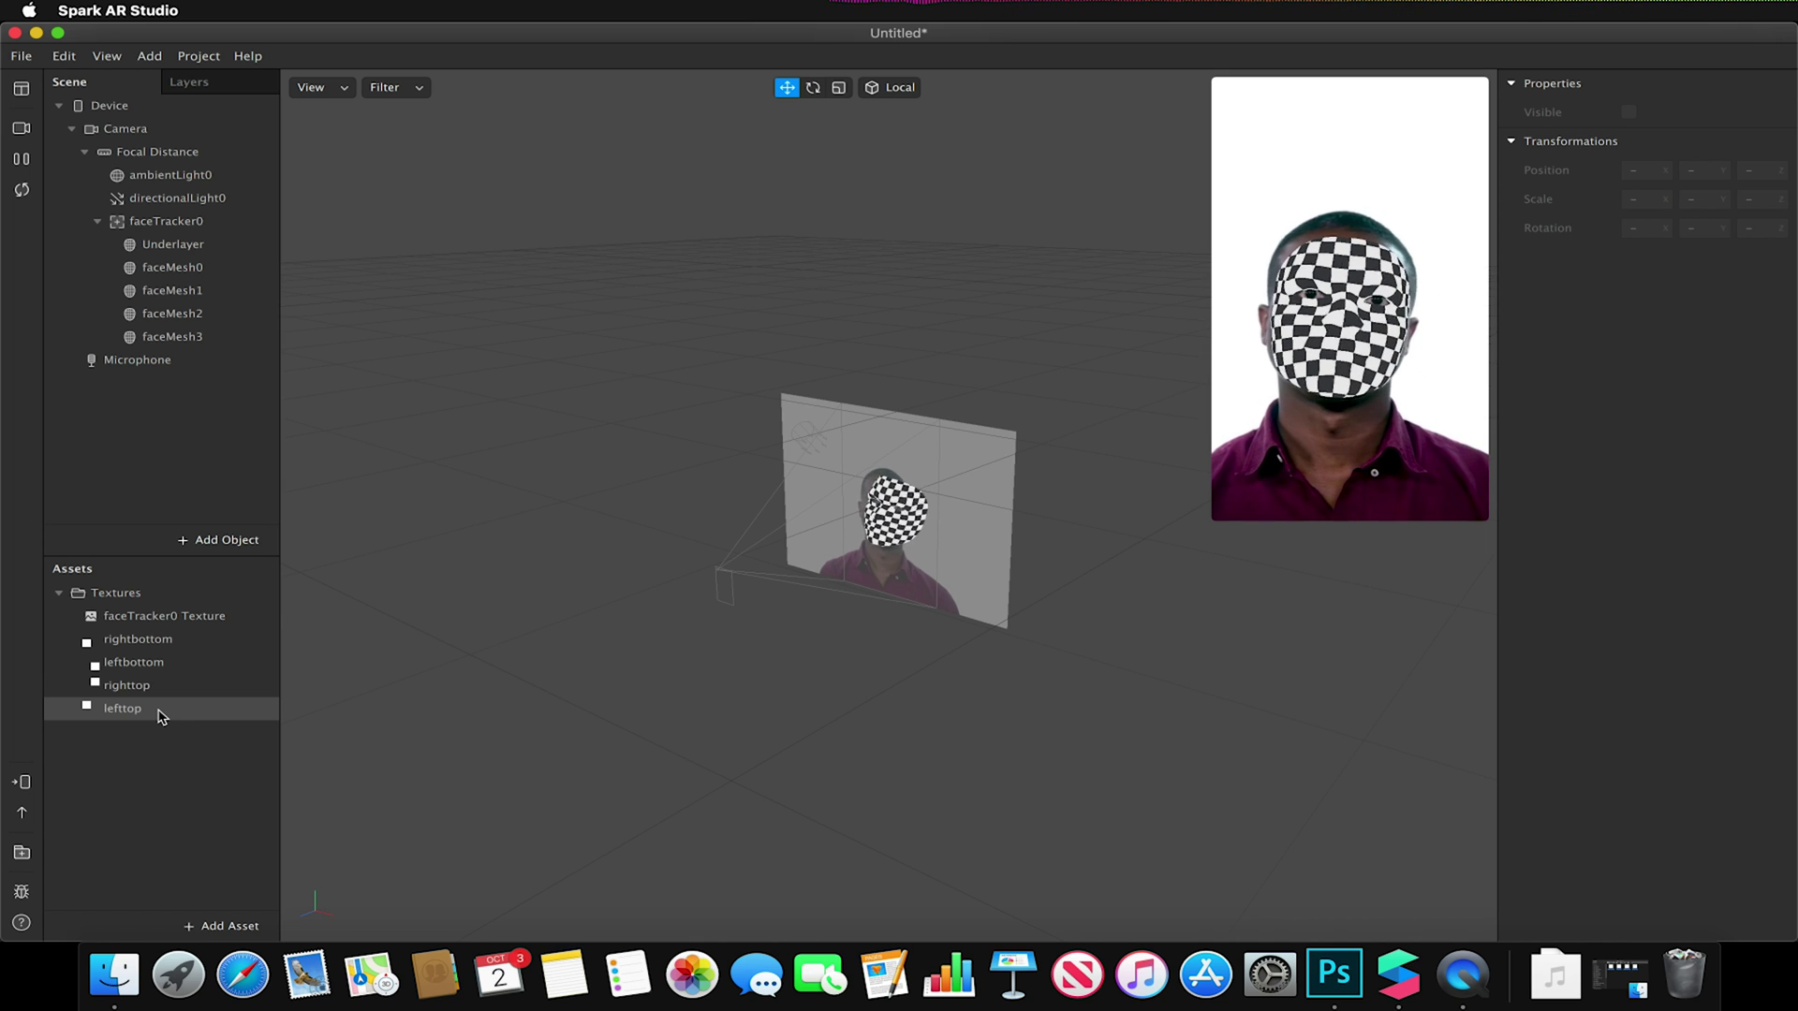
pyautogui.click(149, 642)
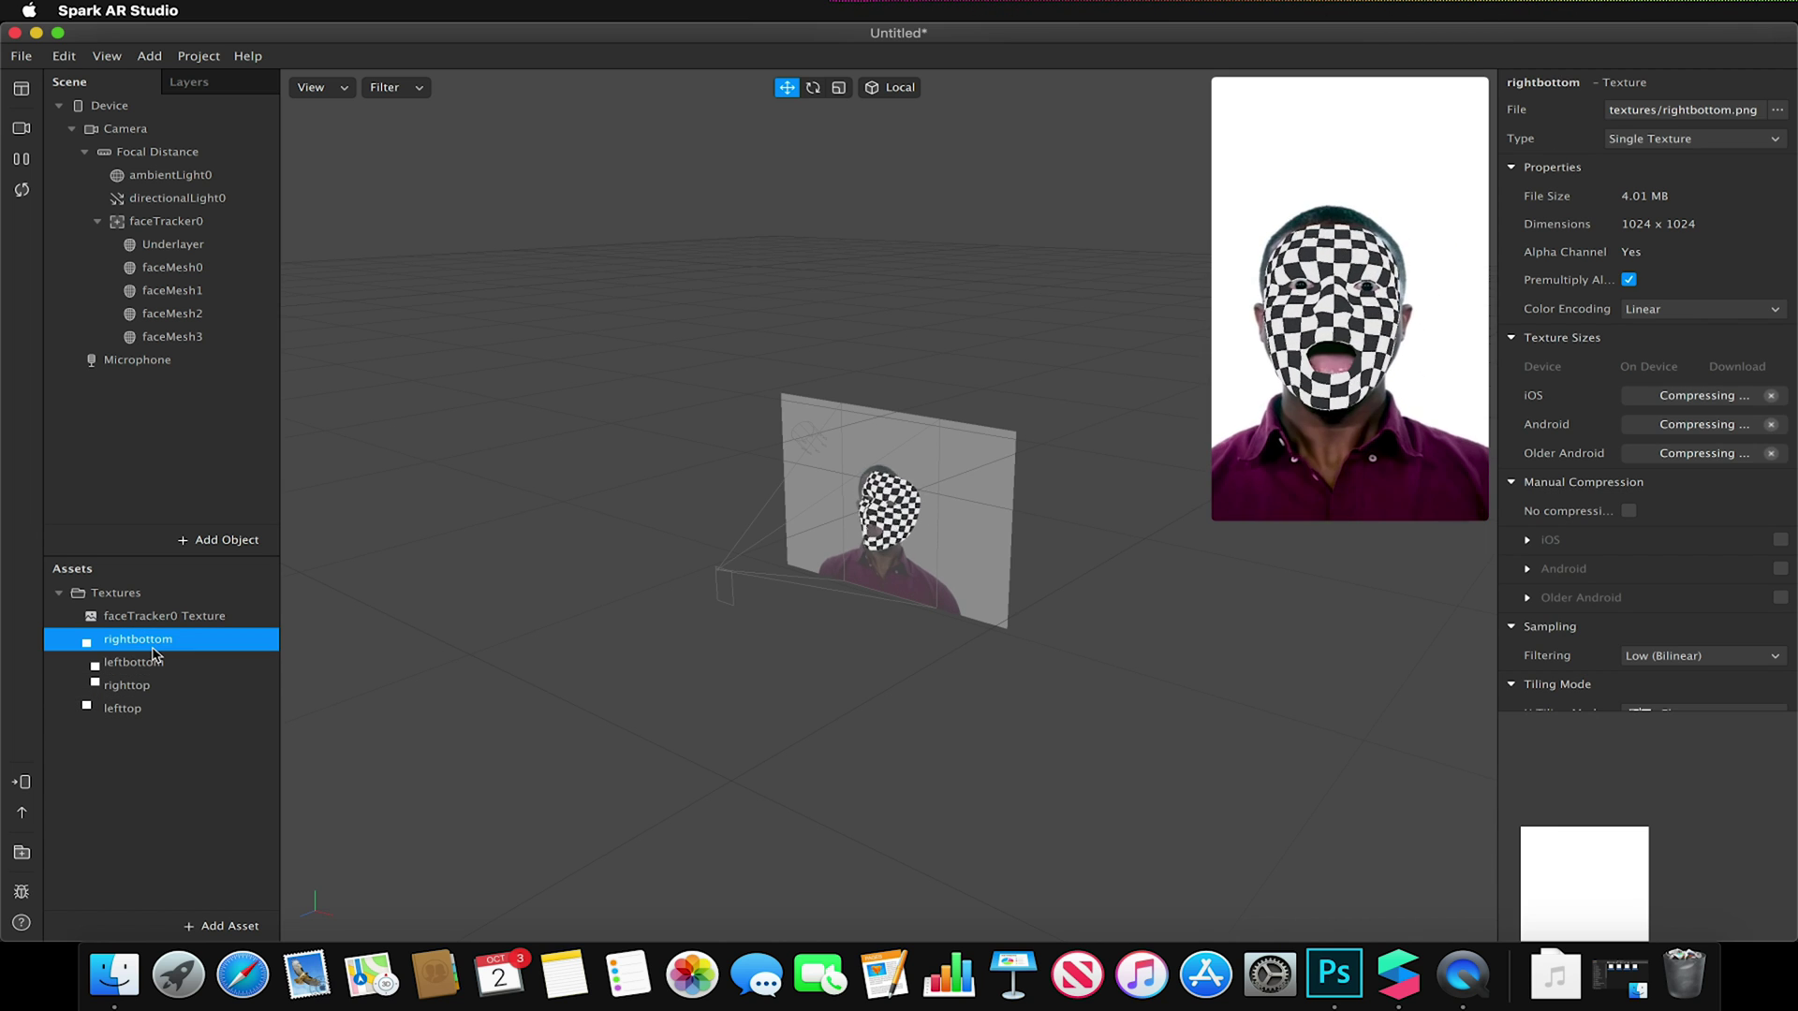
pyautogui.click(147, 663)
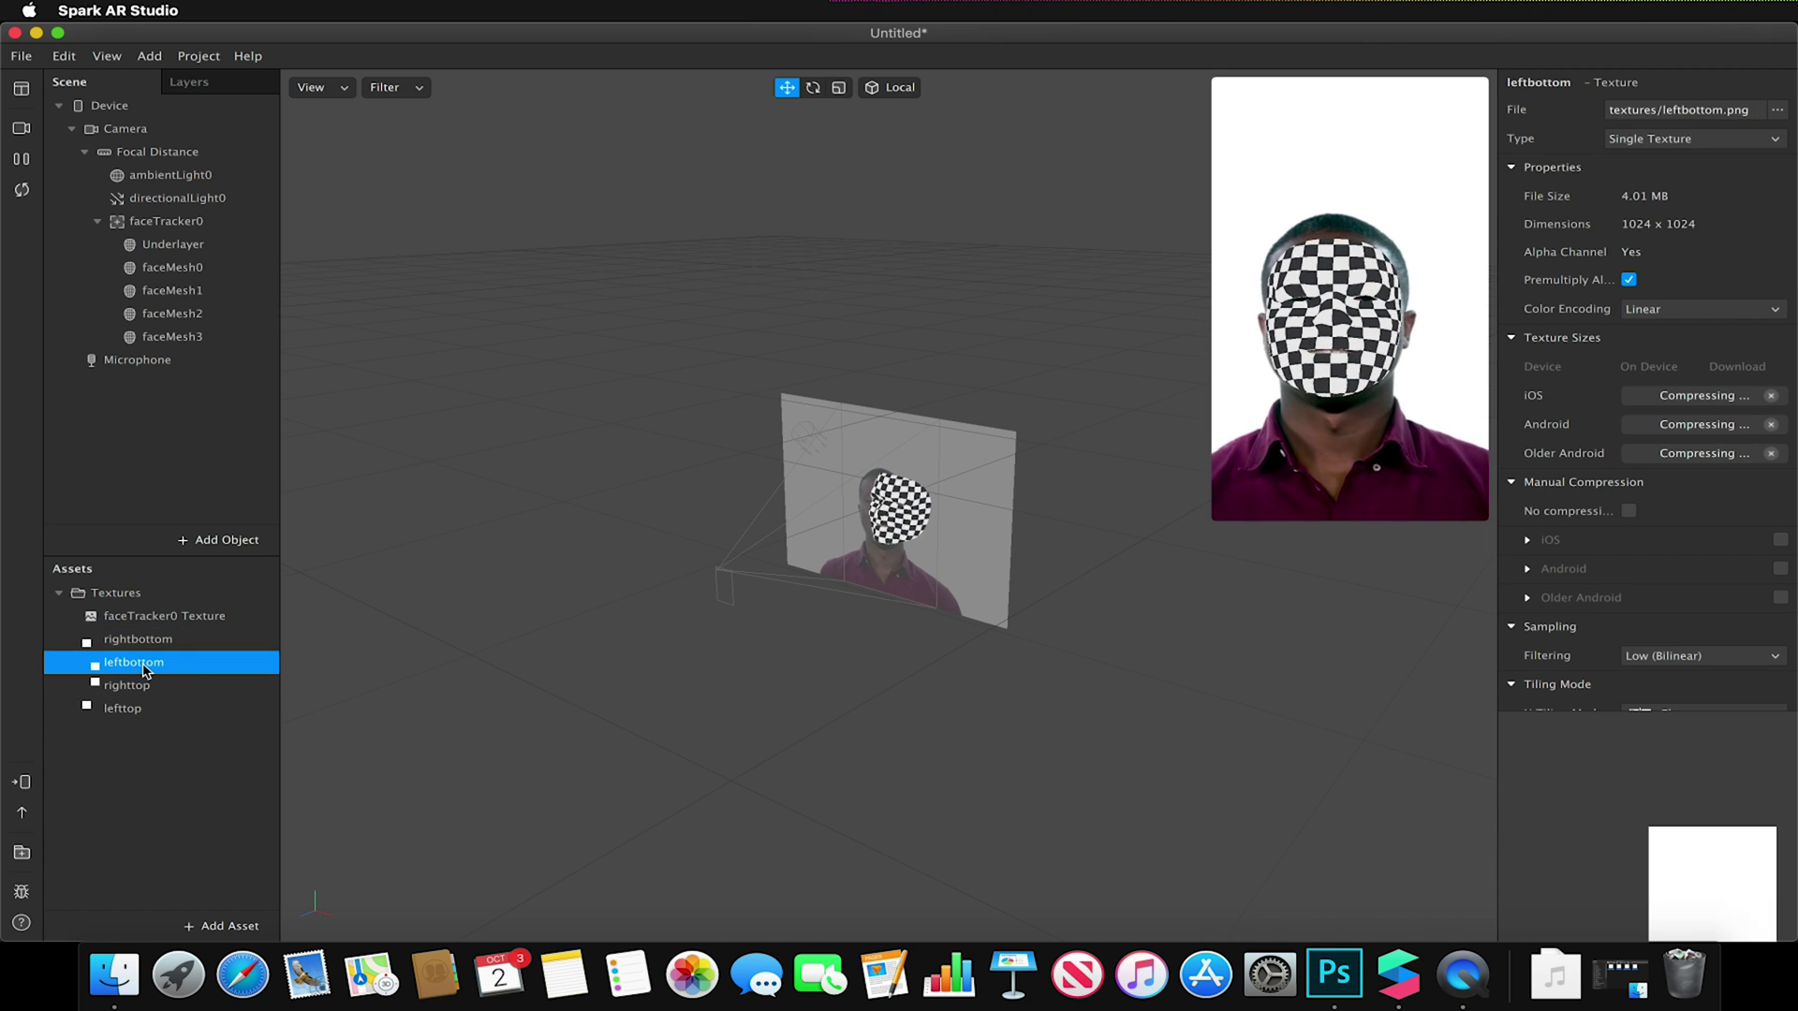
# Step: Hide the Underlayer face mesh and select one of the quadrant face meshes
pyautogui.click(164, 746)
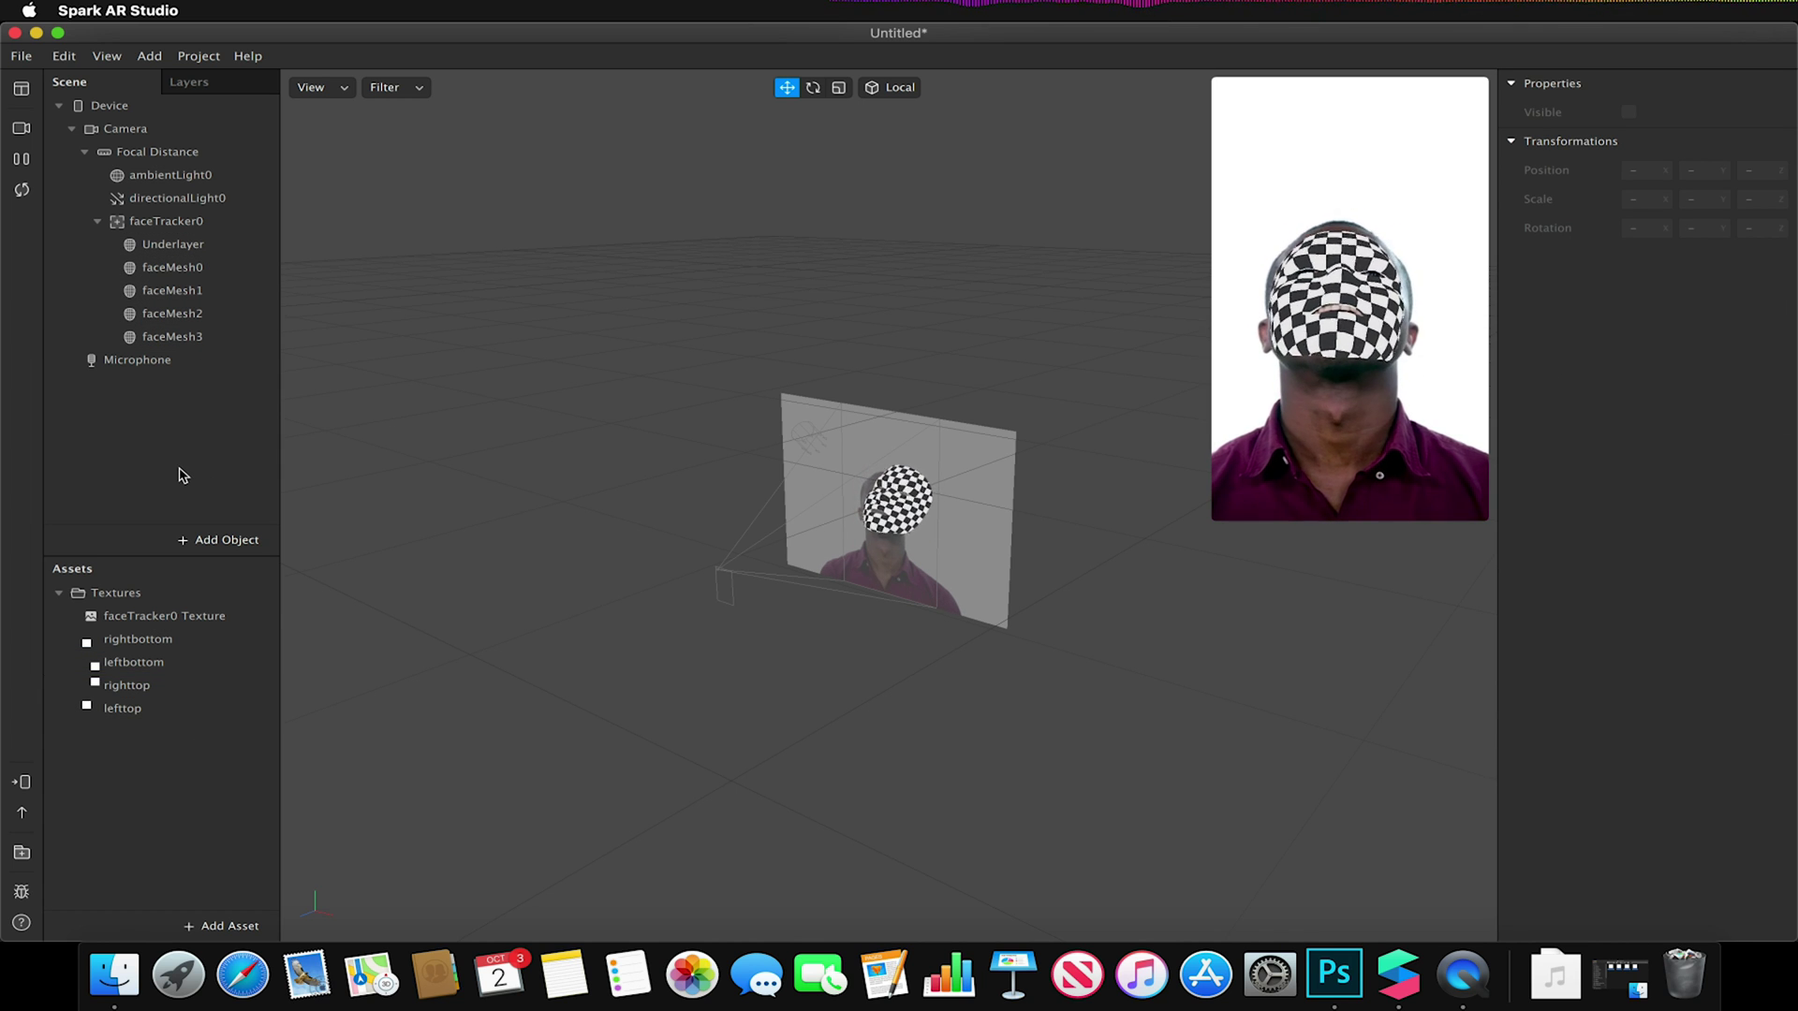
pyautogui.click(174, 244)
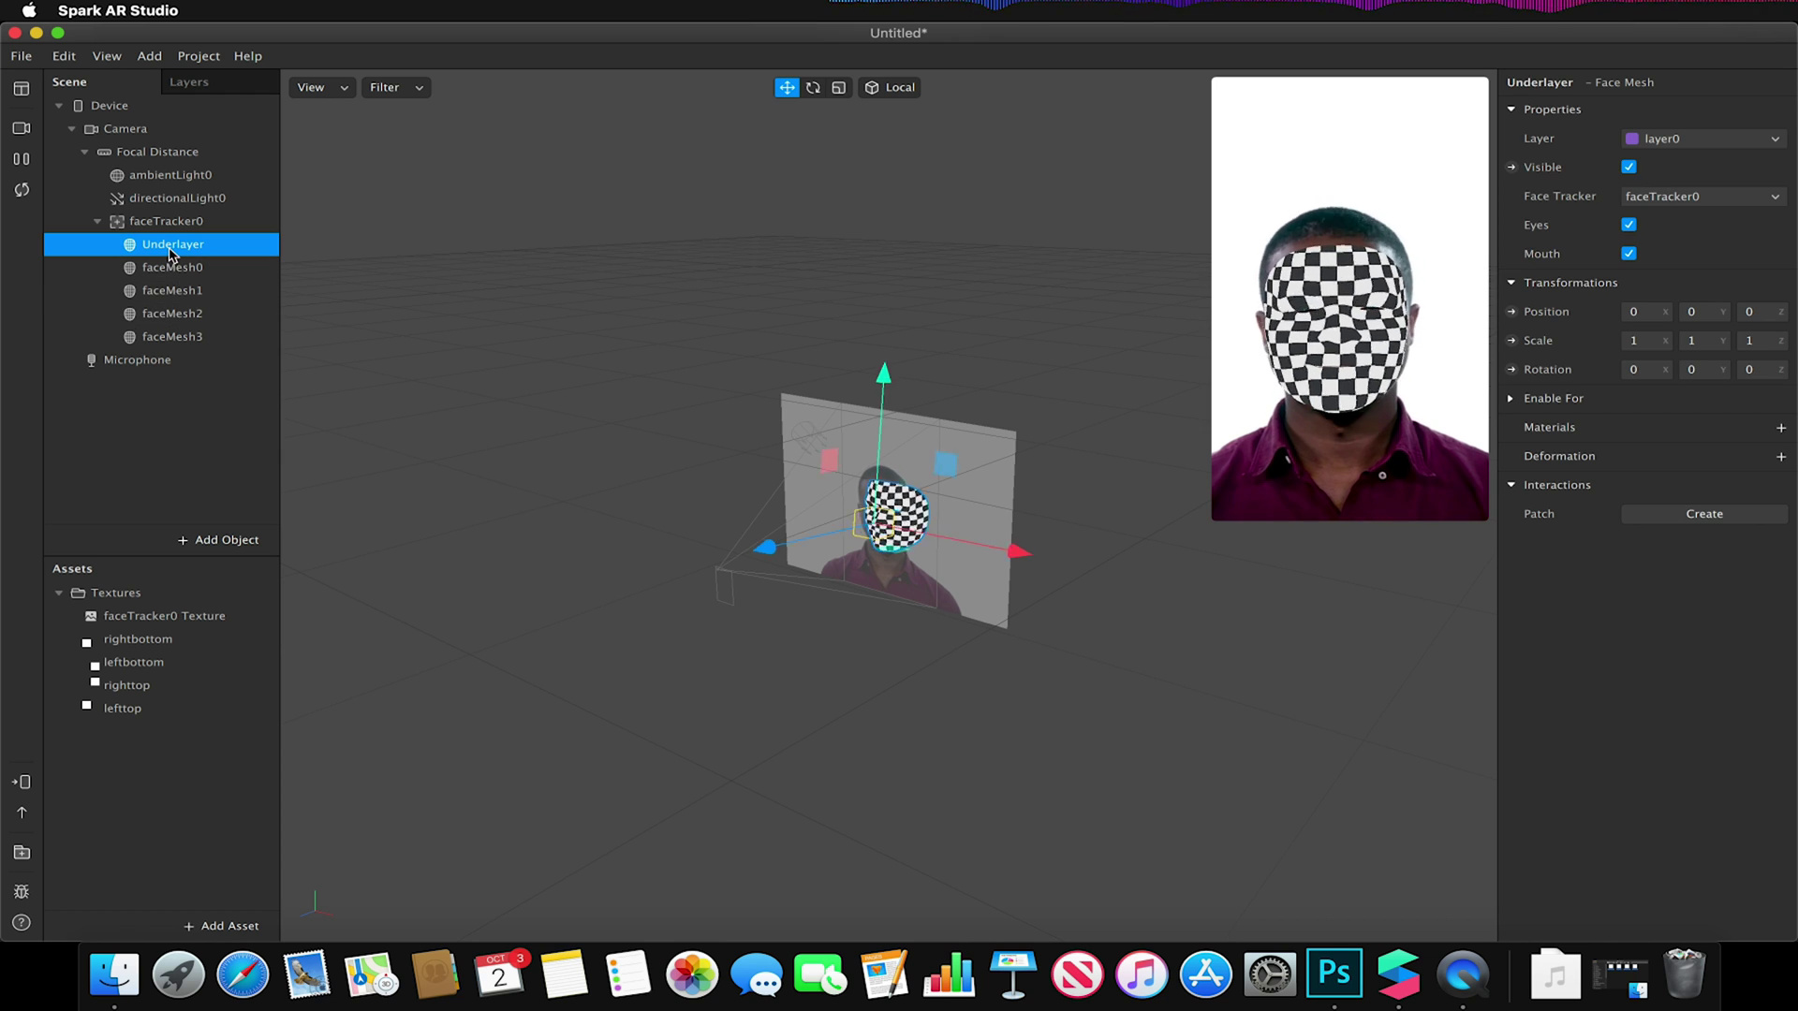
pyautogui.click(1629, 167)
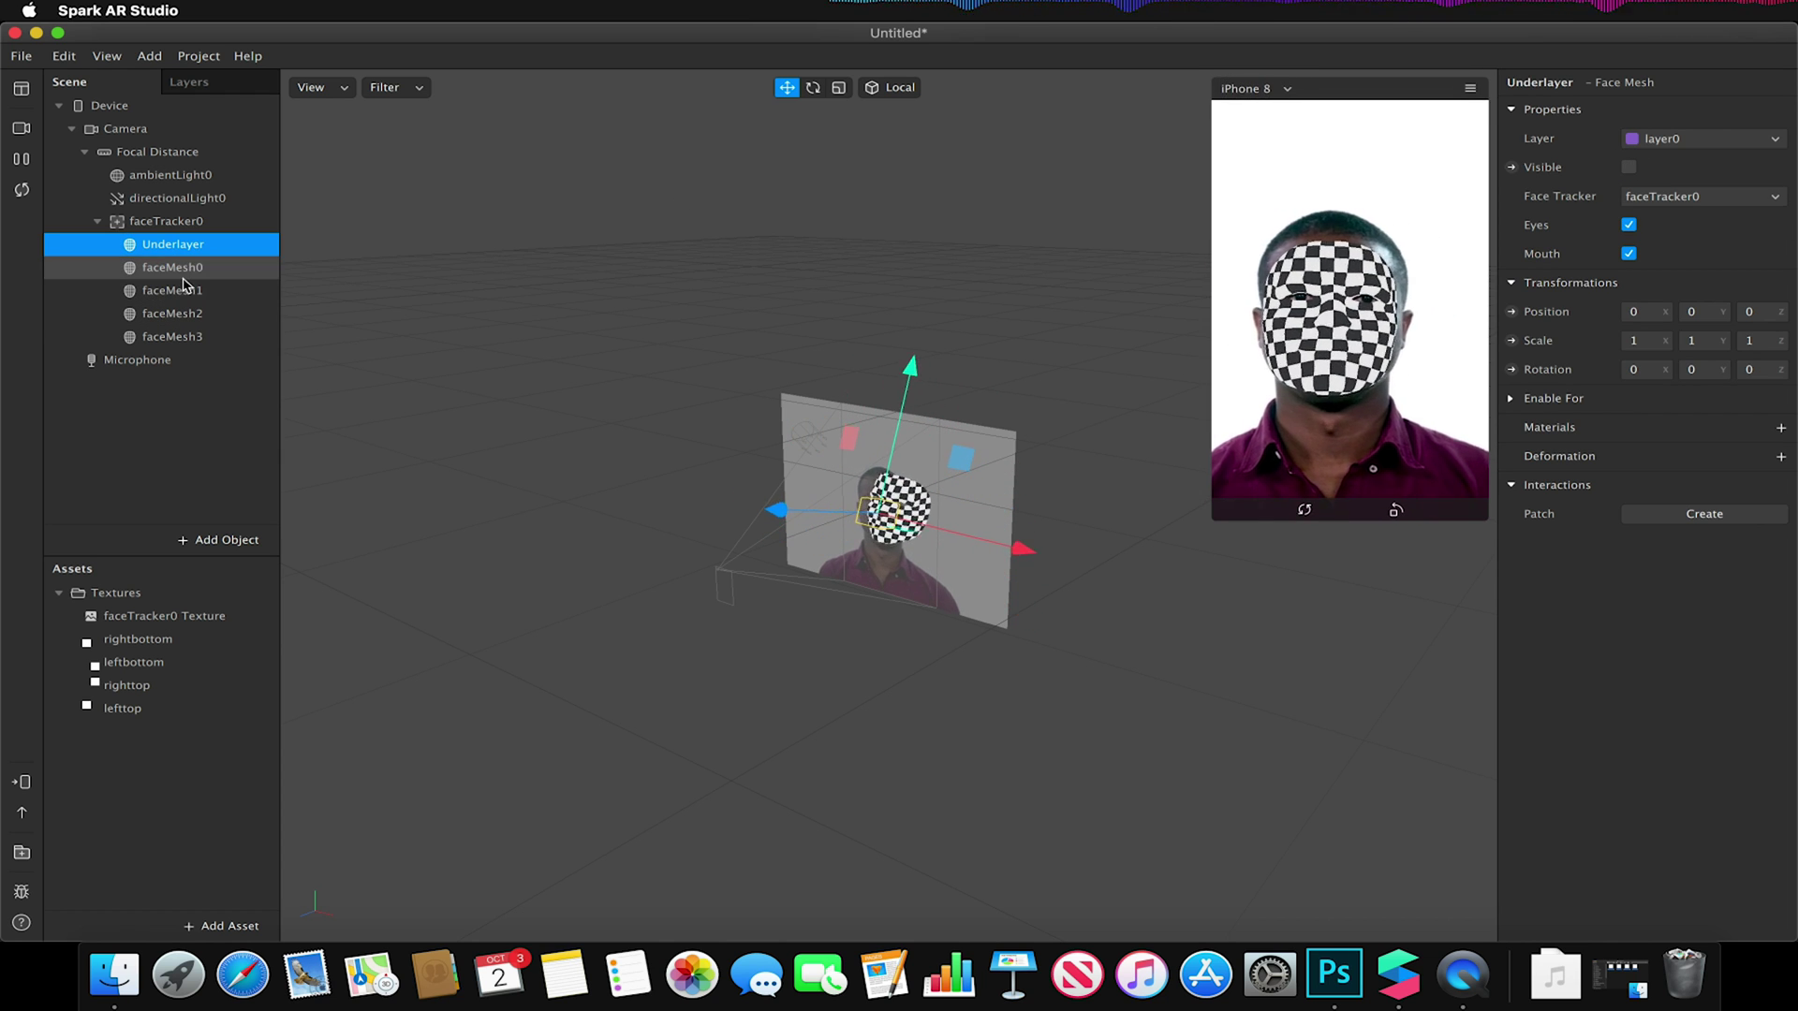
pyautogui.click(172, 338)
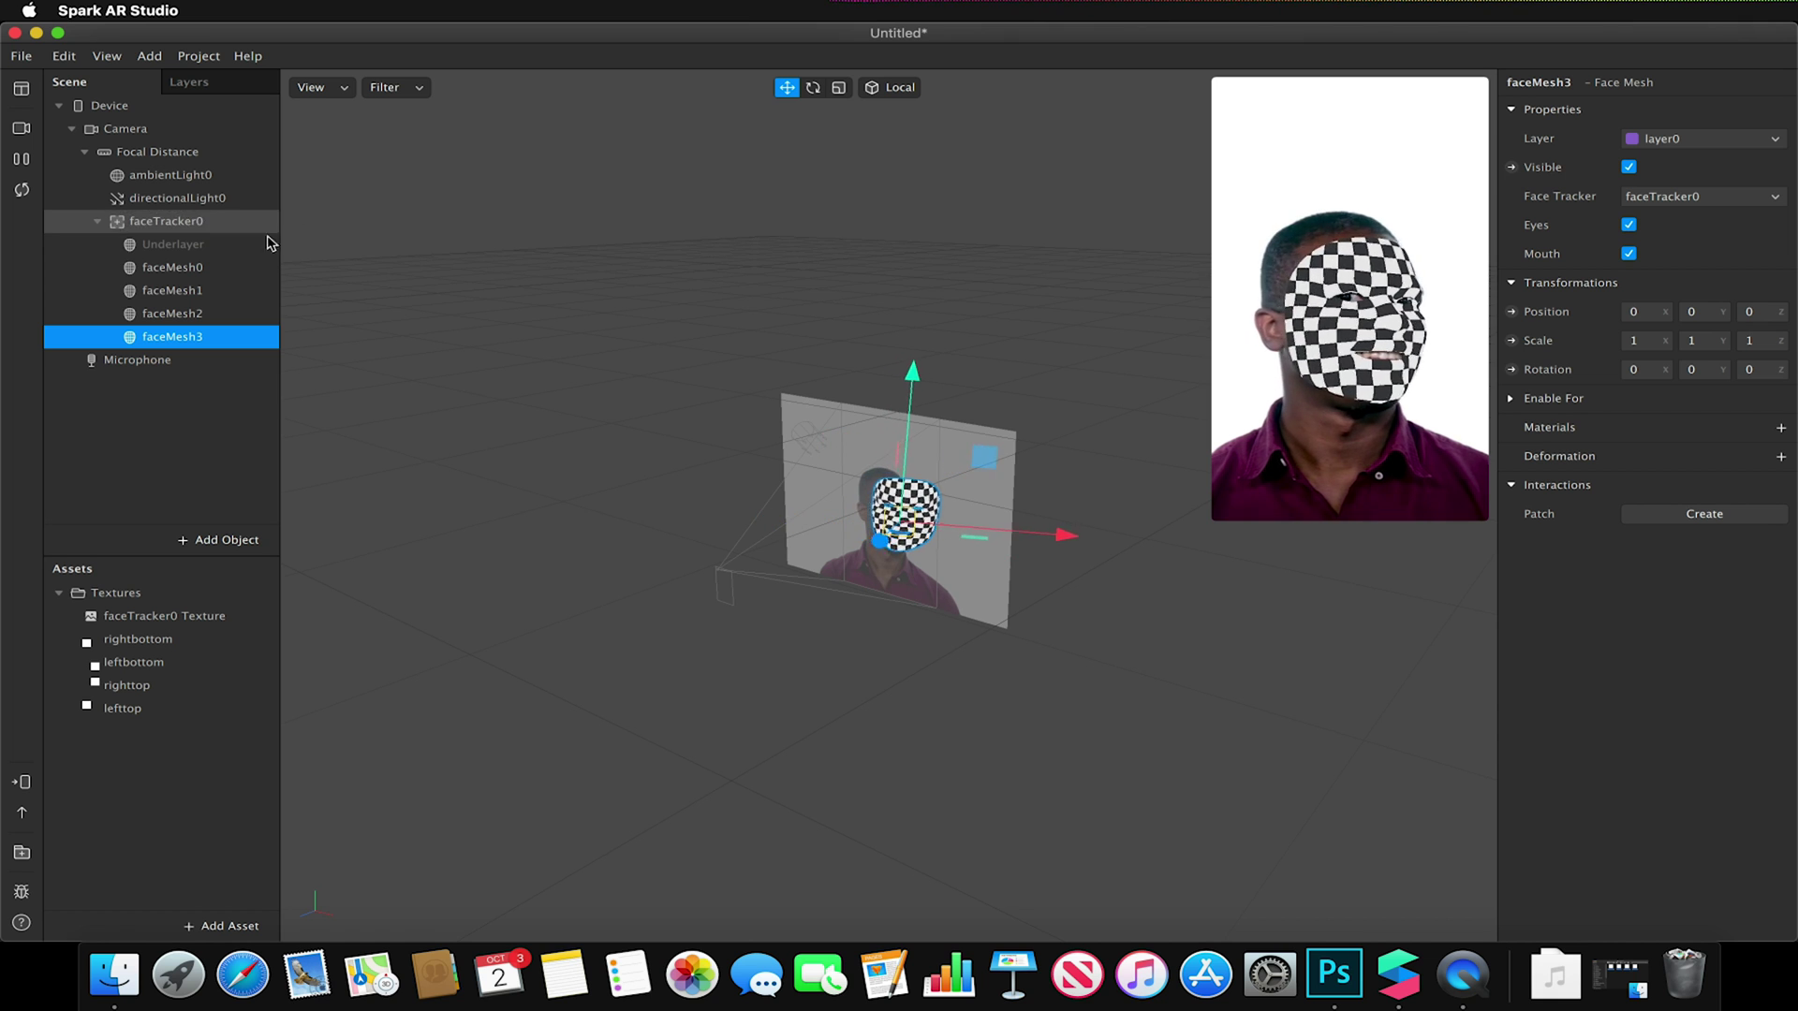
# Step: Add material0 to faceMesh3 with Flat shading, faceTracker0 Texture and a lefttop alpha mask
pyautogui.click(1782, 427)
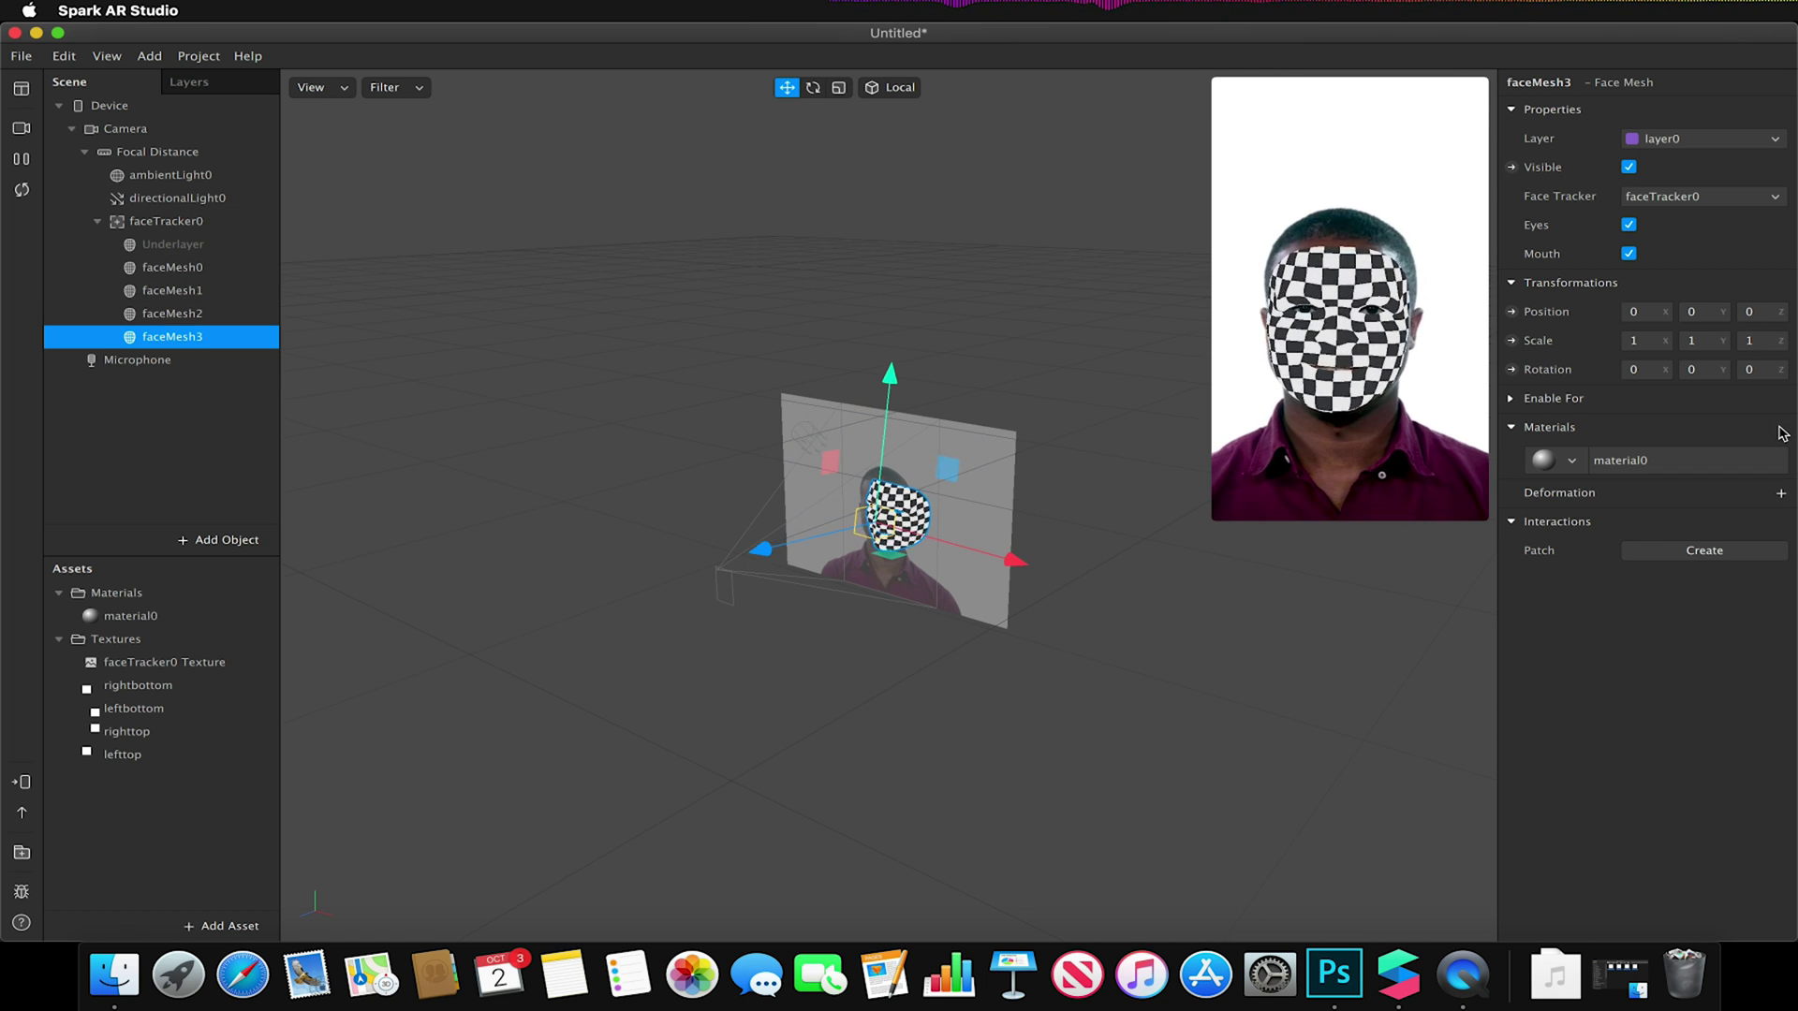
pyautogui.click(134, 618)
pyautogui.click(1684, 110)
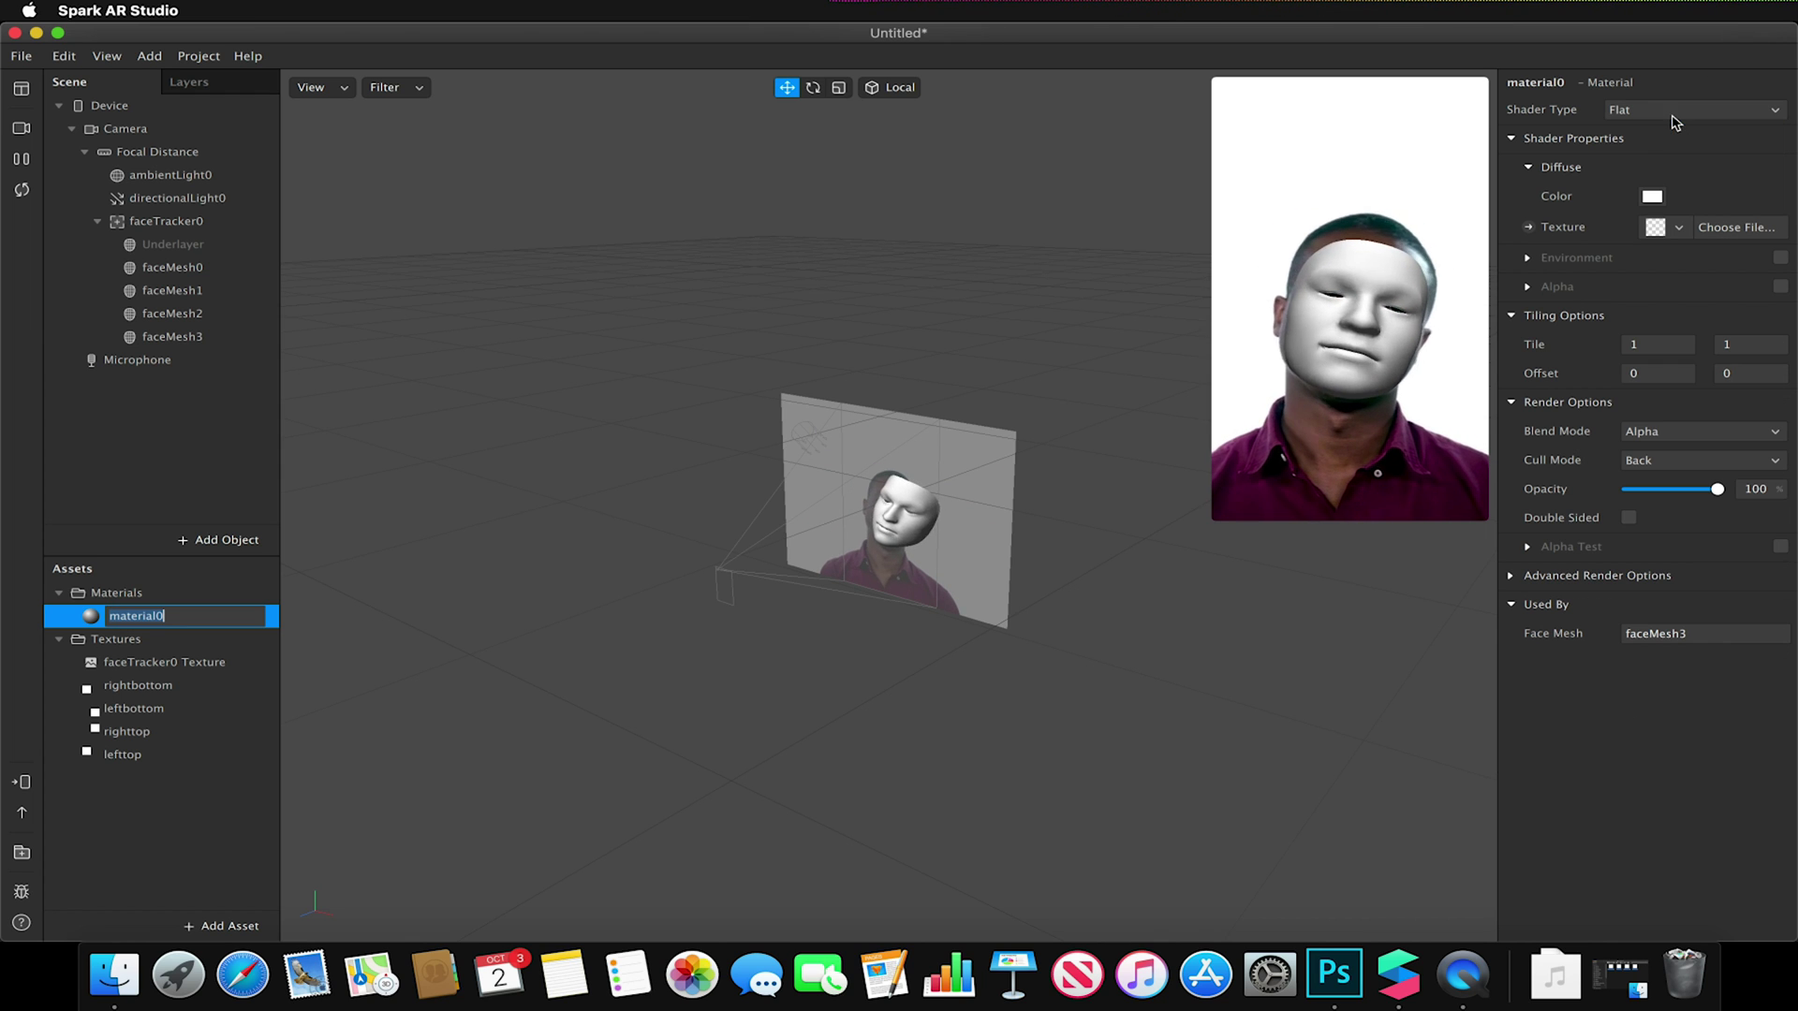
pyautogui.click(1672, 229)
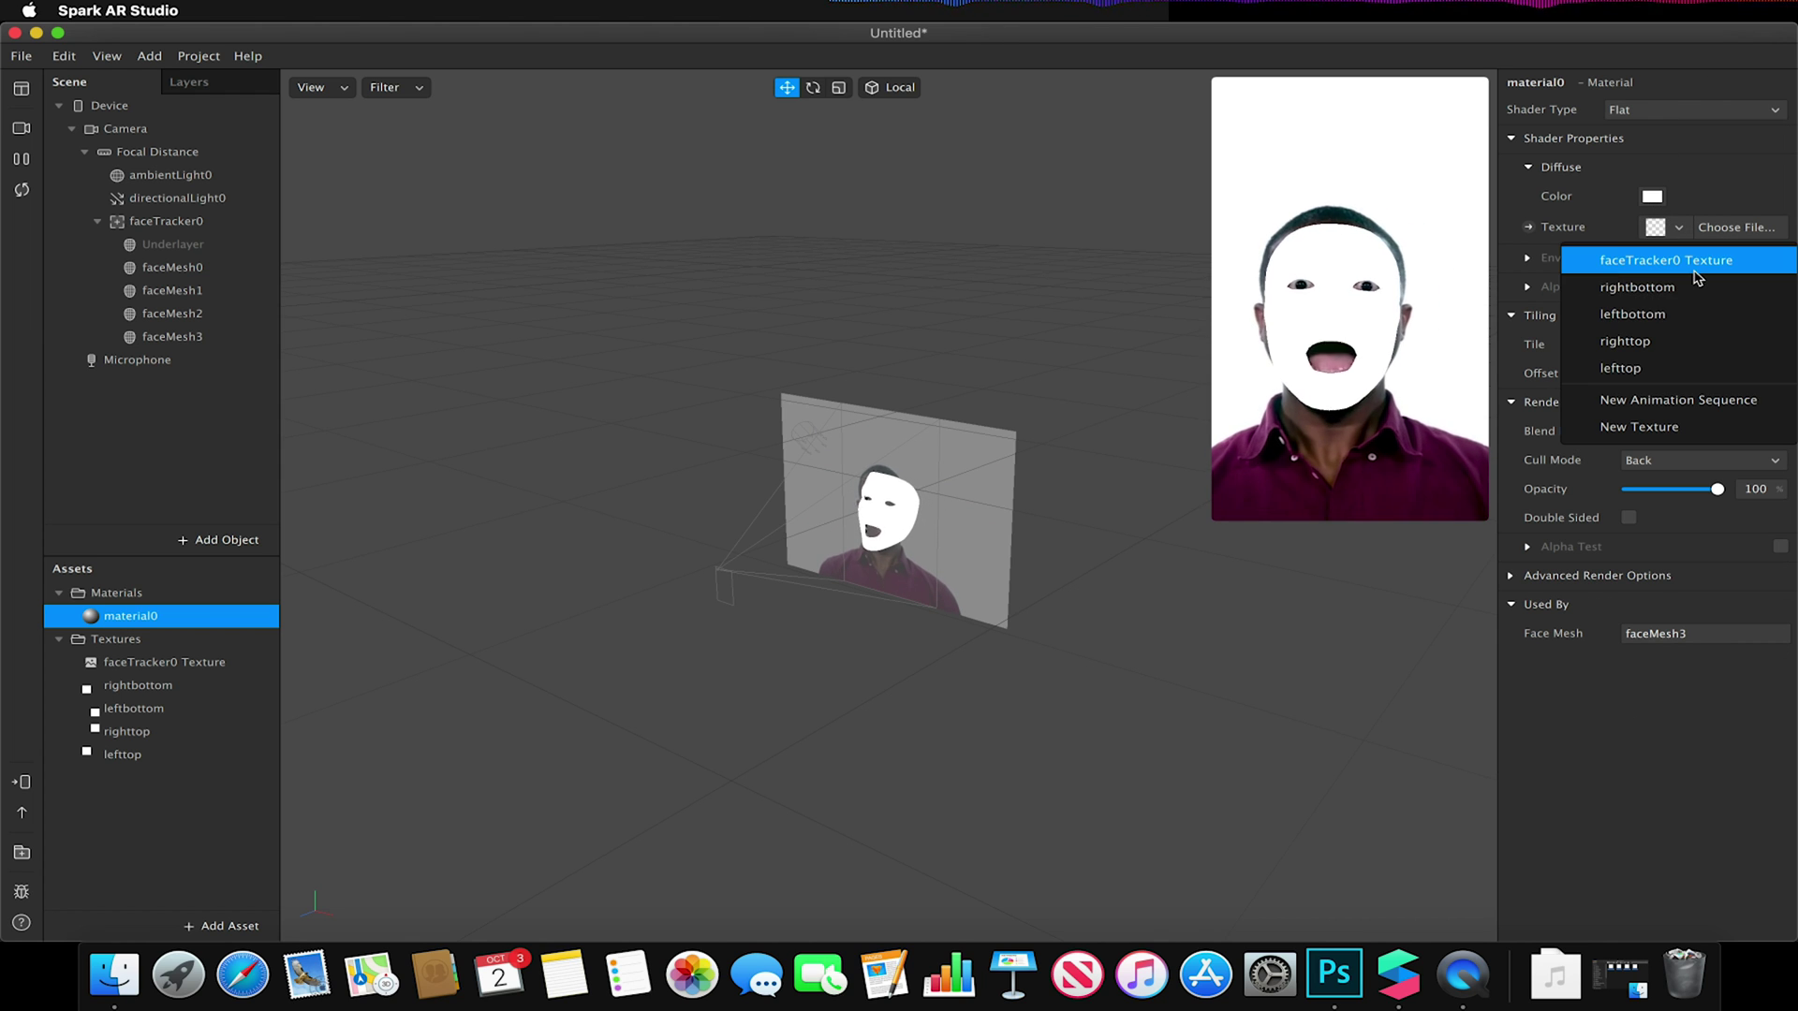
pyautogui.click(1690, 261)
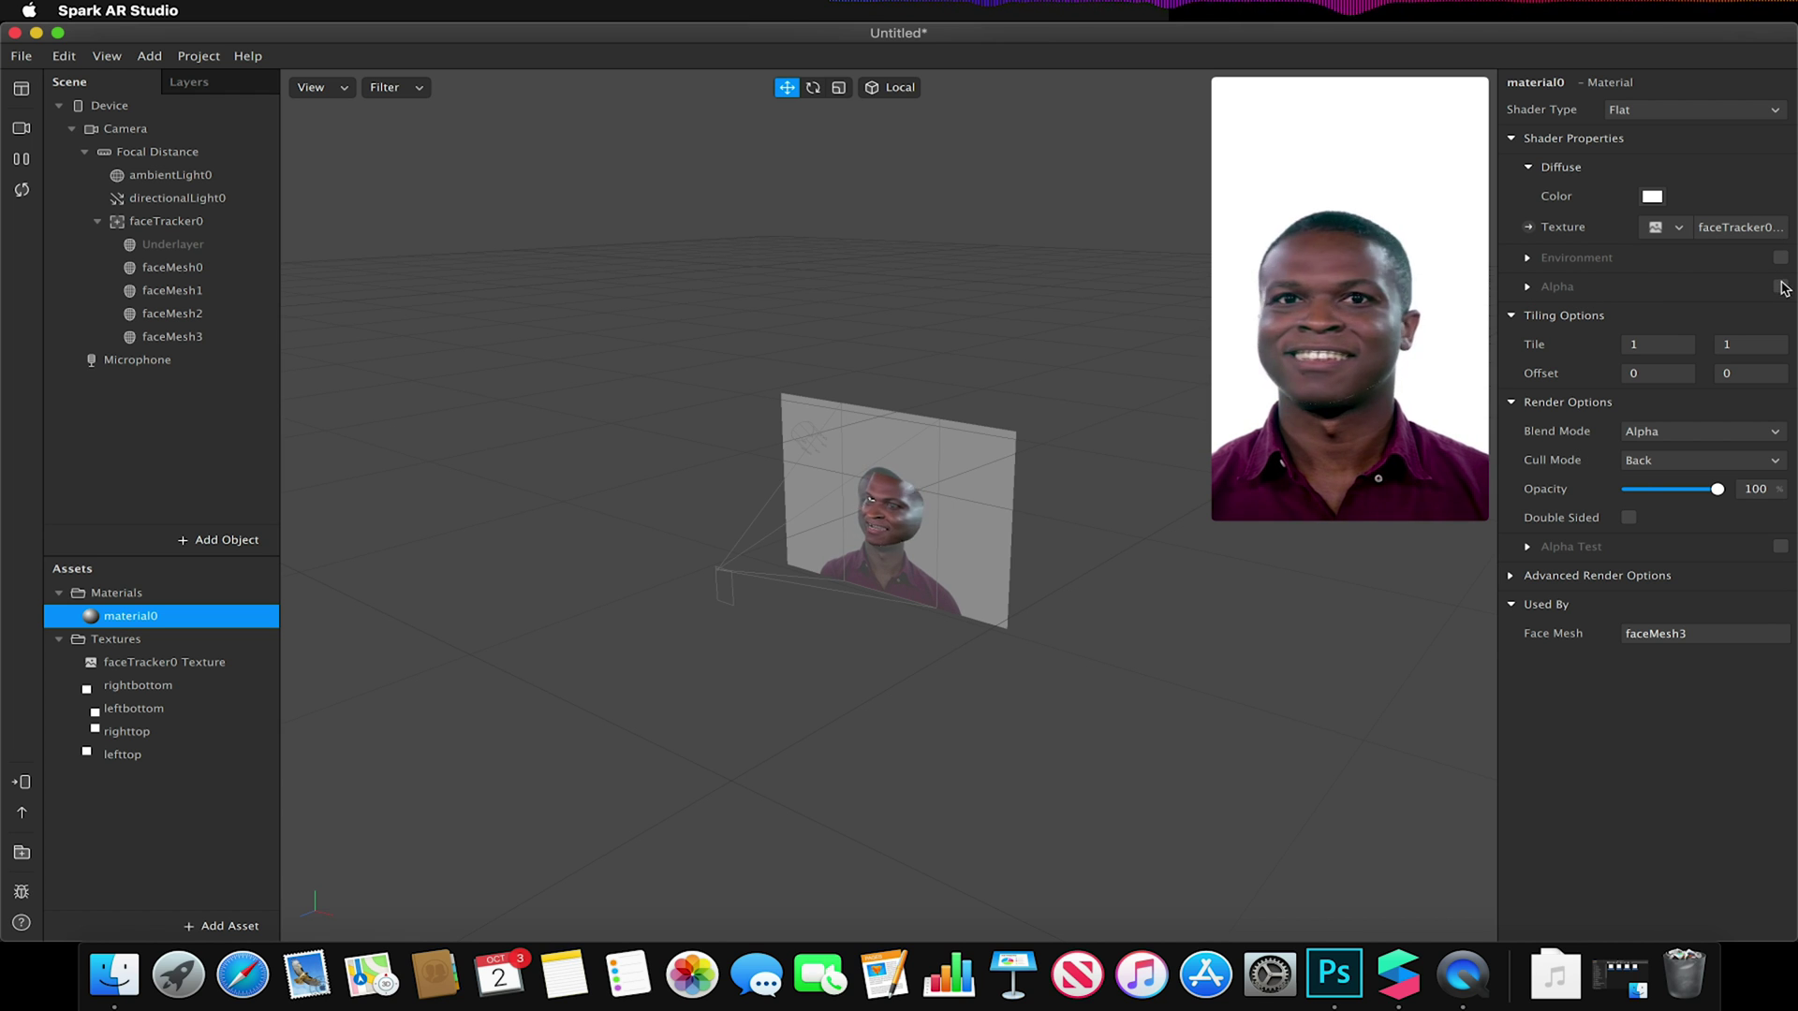
pyautogui.click(1781, 286)
pyautogui.click(1682, 350)
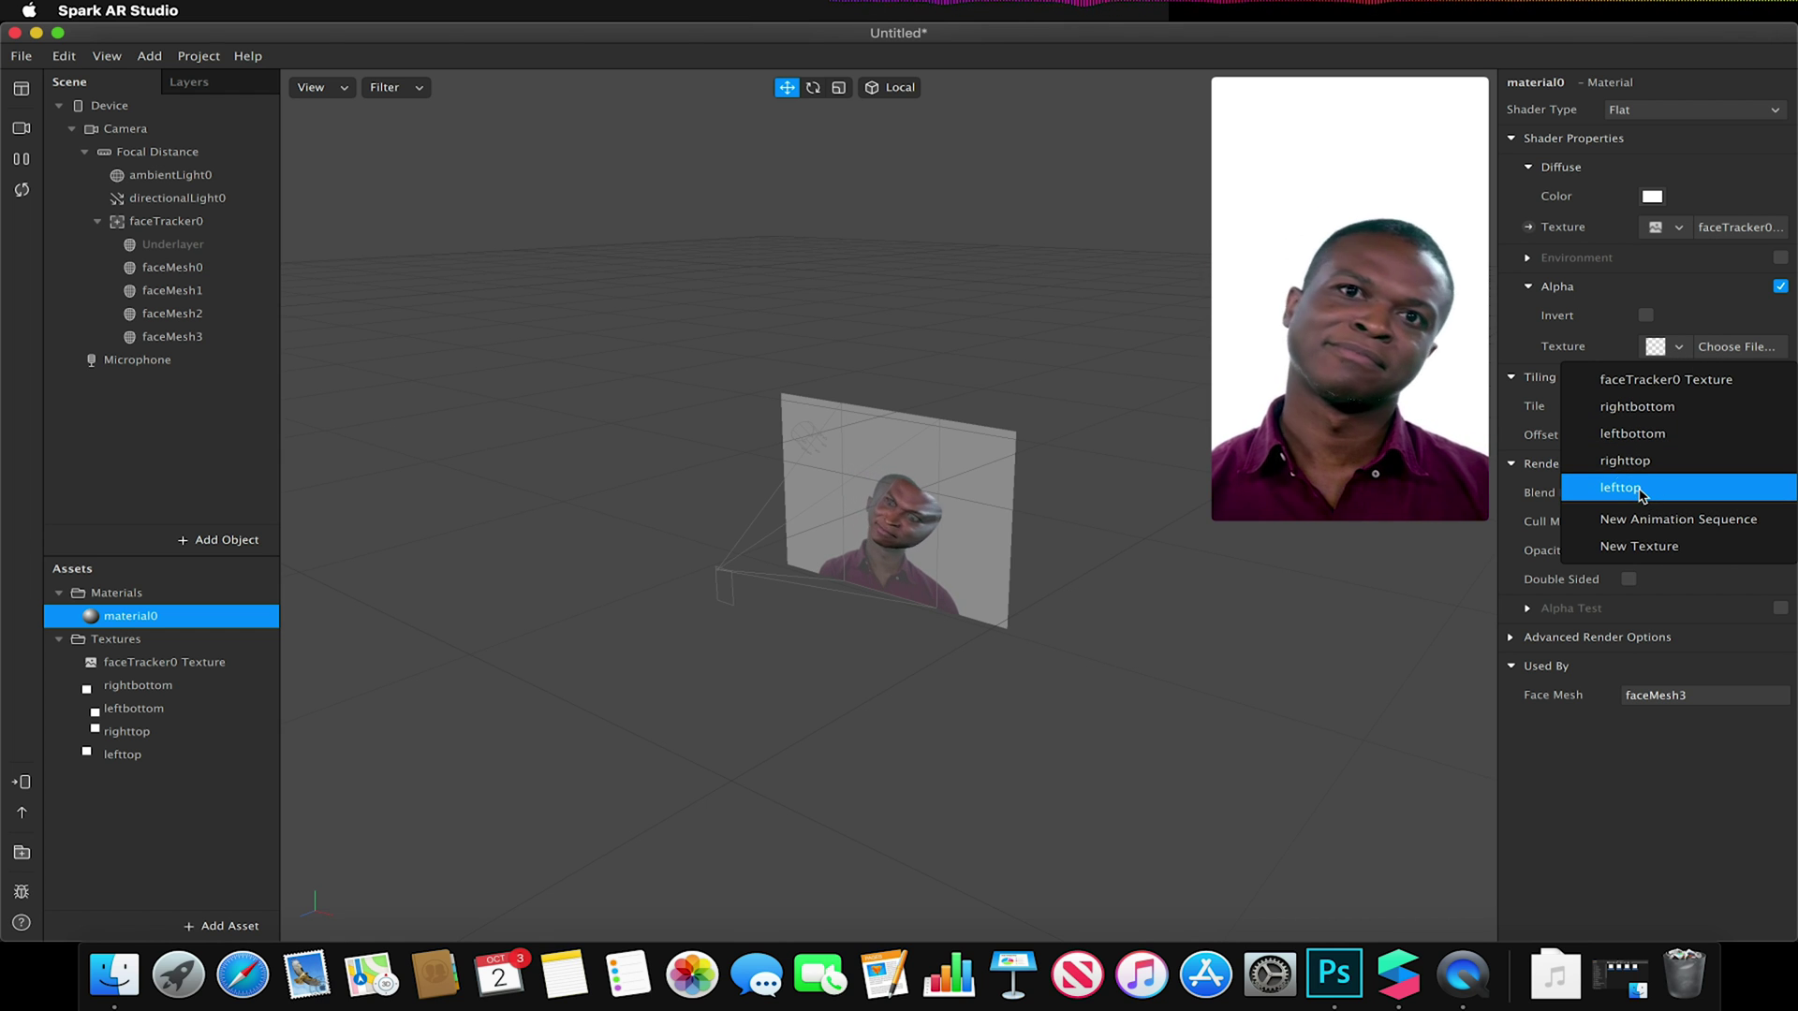
pyautogui.click(1641, 496)
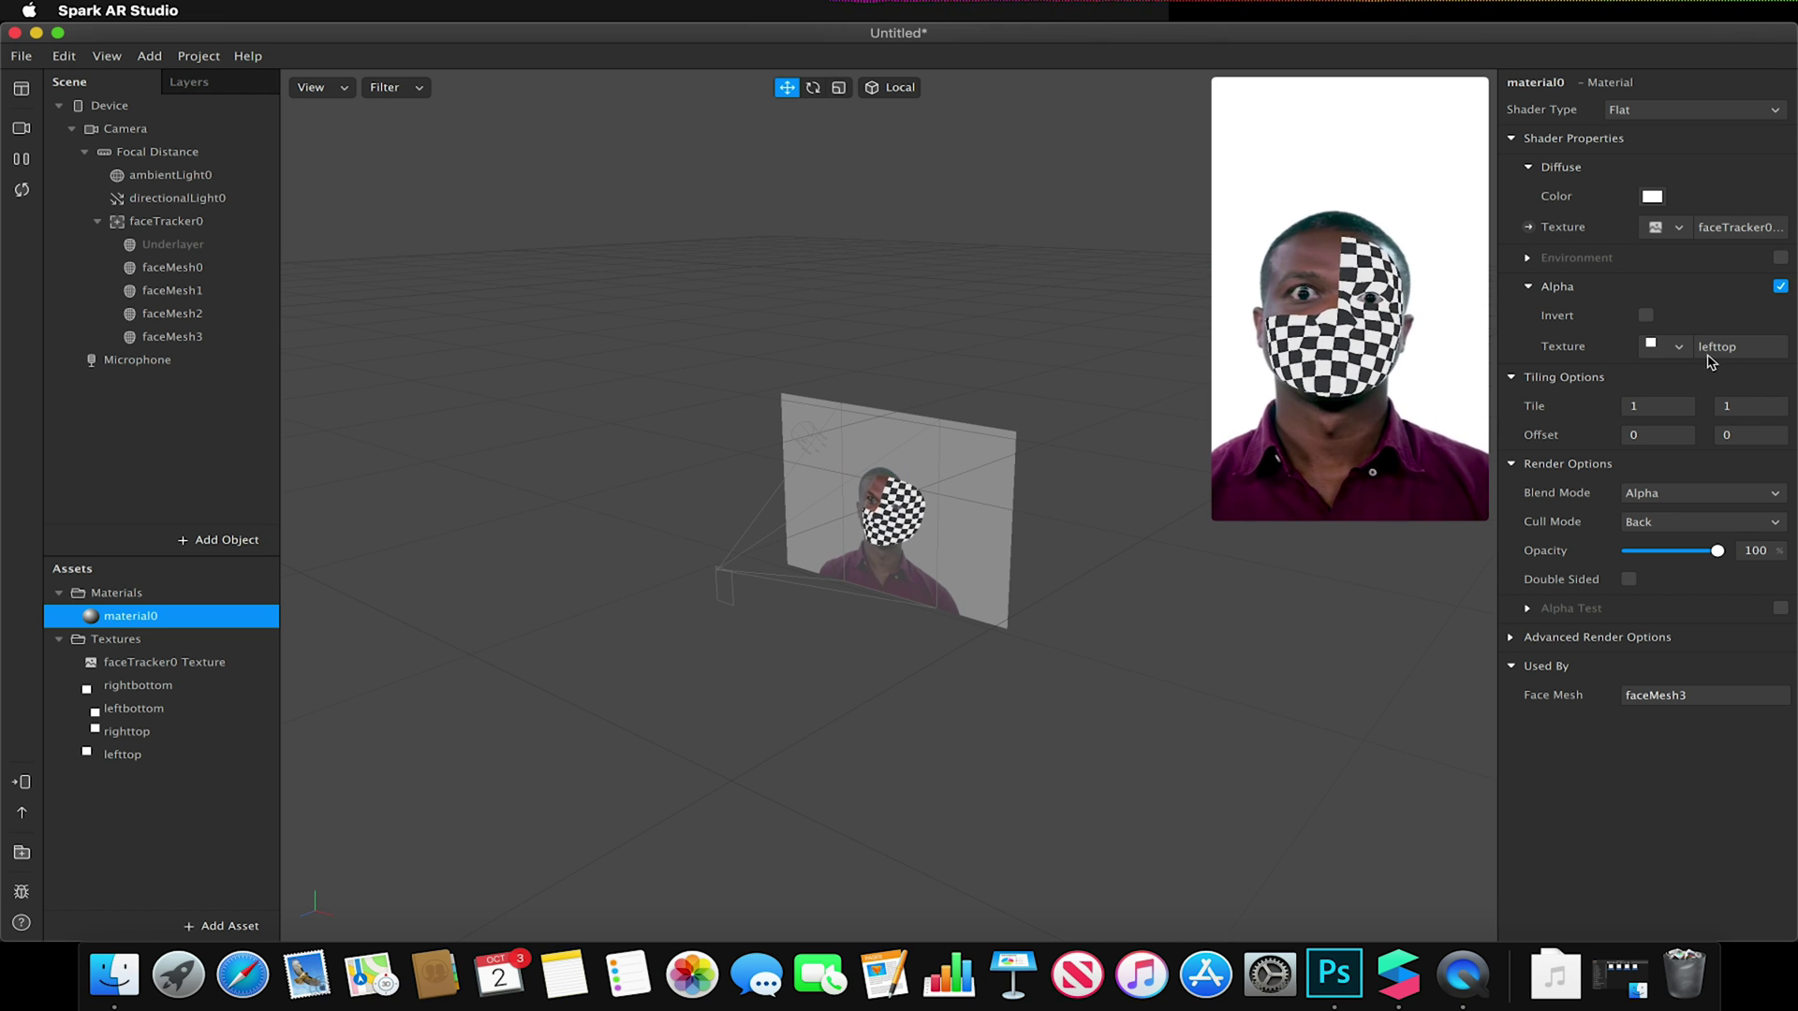
pyautogui.click(225, 315)
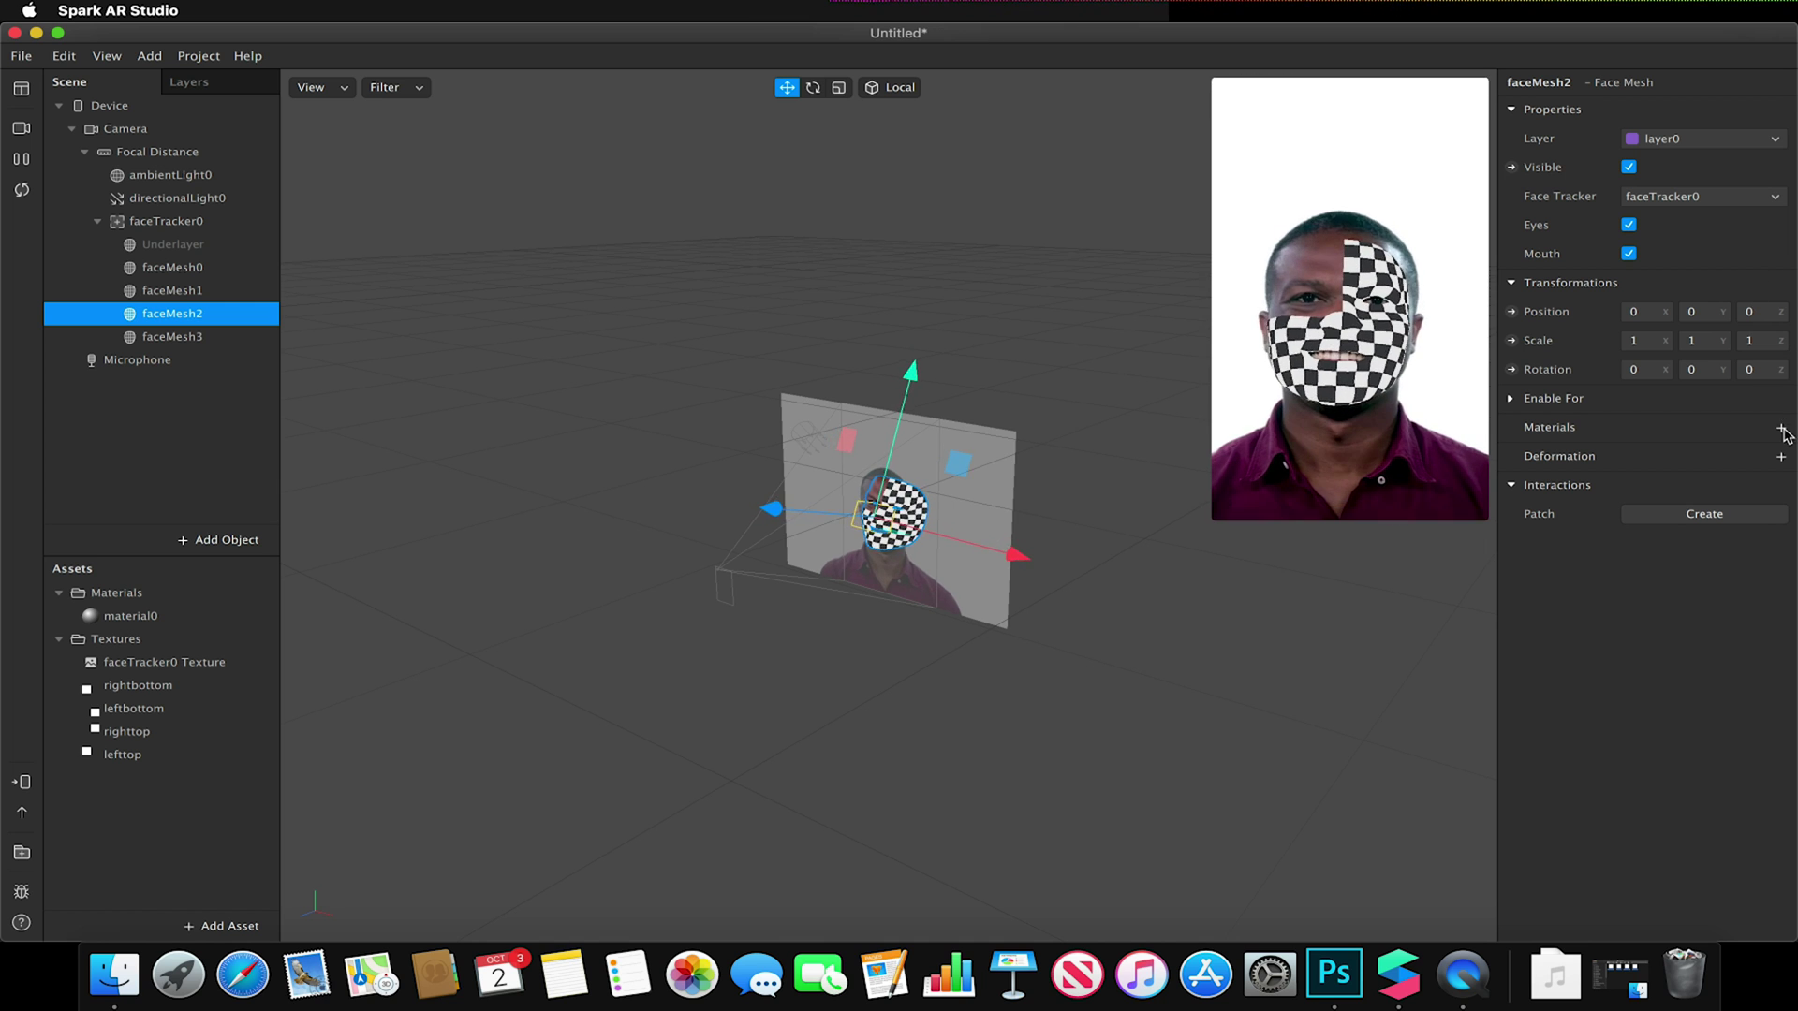
# Step: Create material1 for faceMesh2 with Flat shading, faceTracker0 Texture and a righttop alpha mask
pyautogui.click(1781, 429)
pyautogui.click(1658, 484)
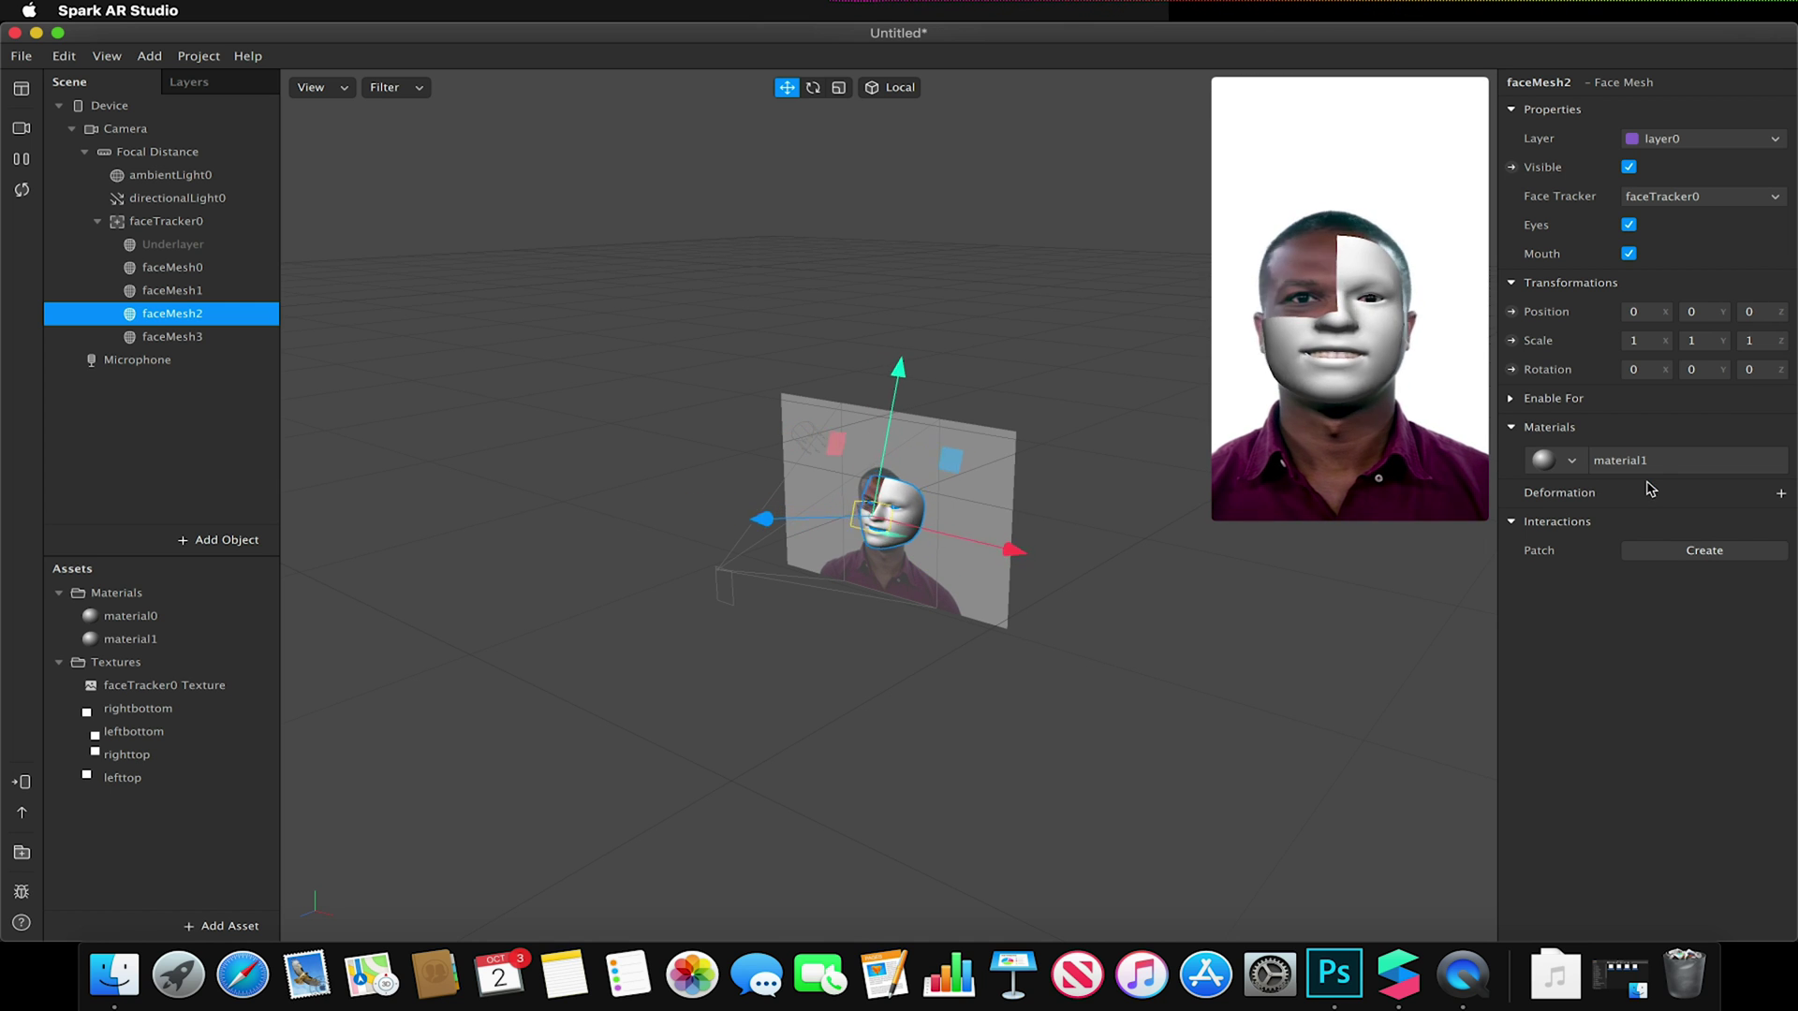
pyautogui.click(228, 638)
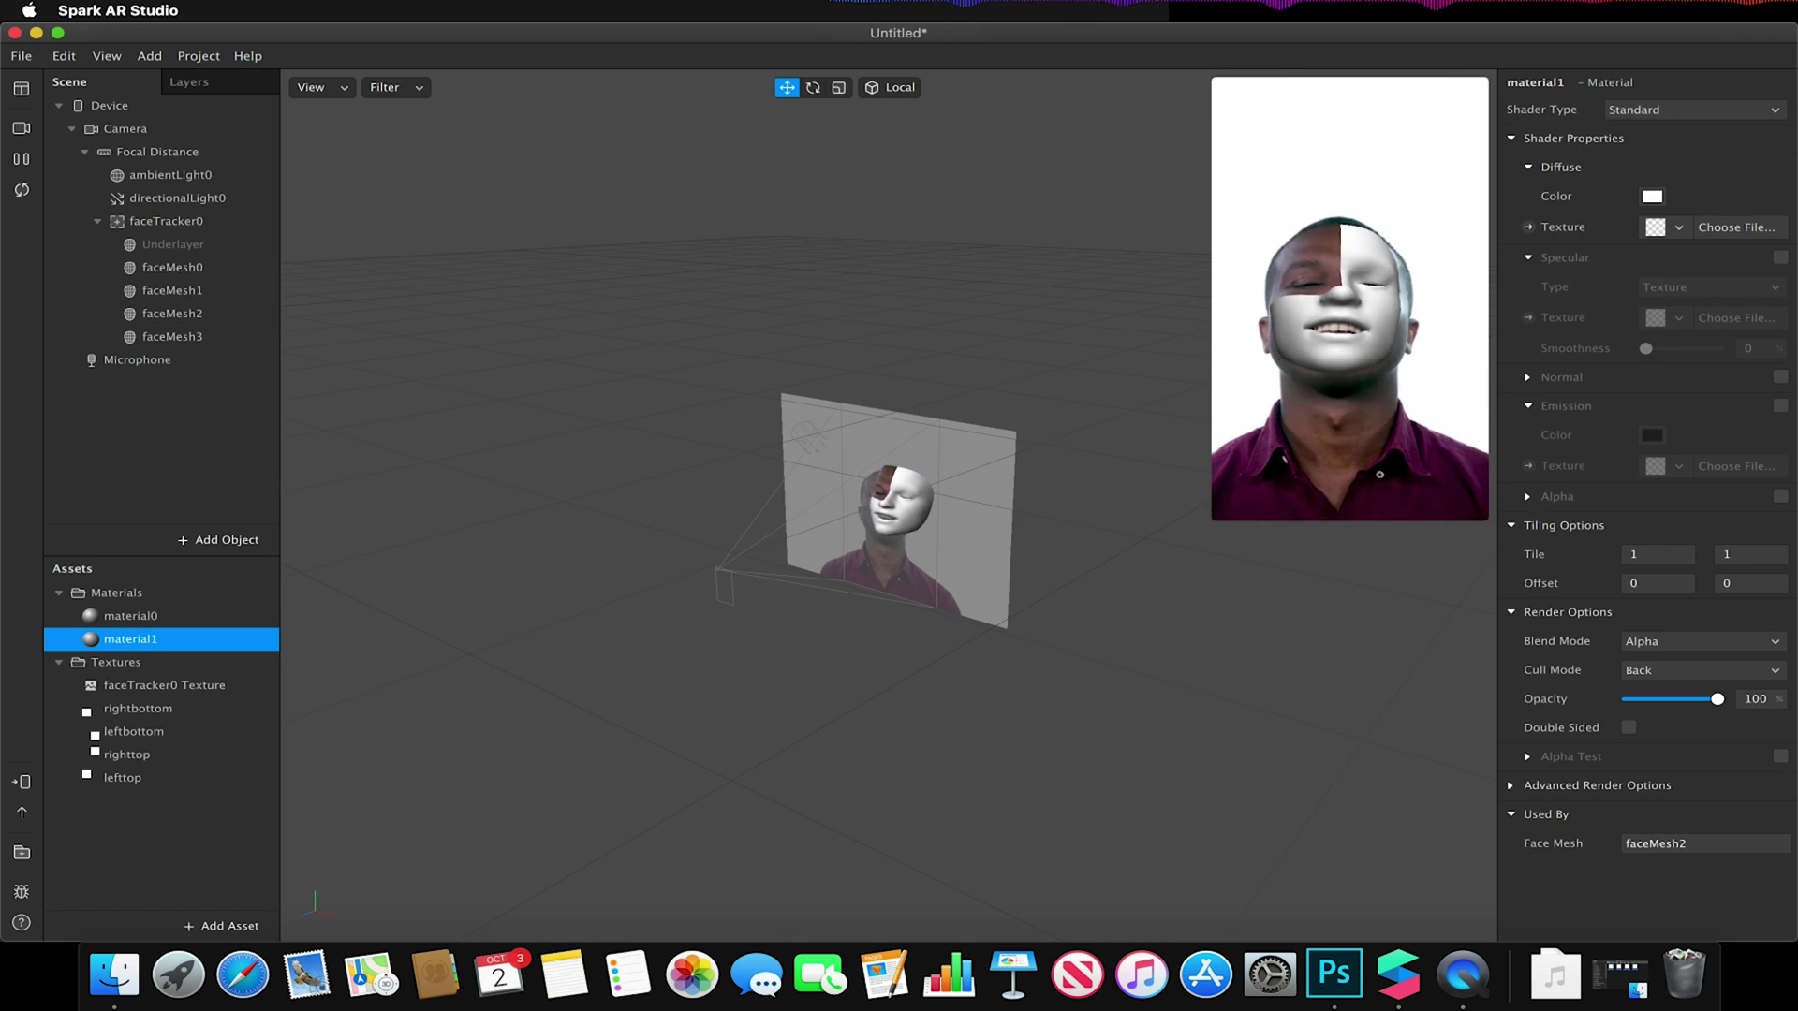
pyautogui.click(1685, 112)
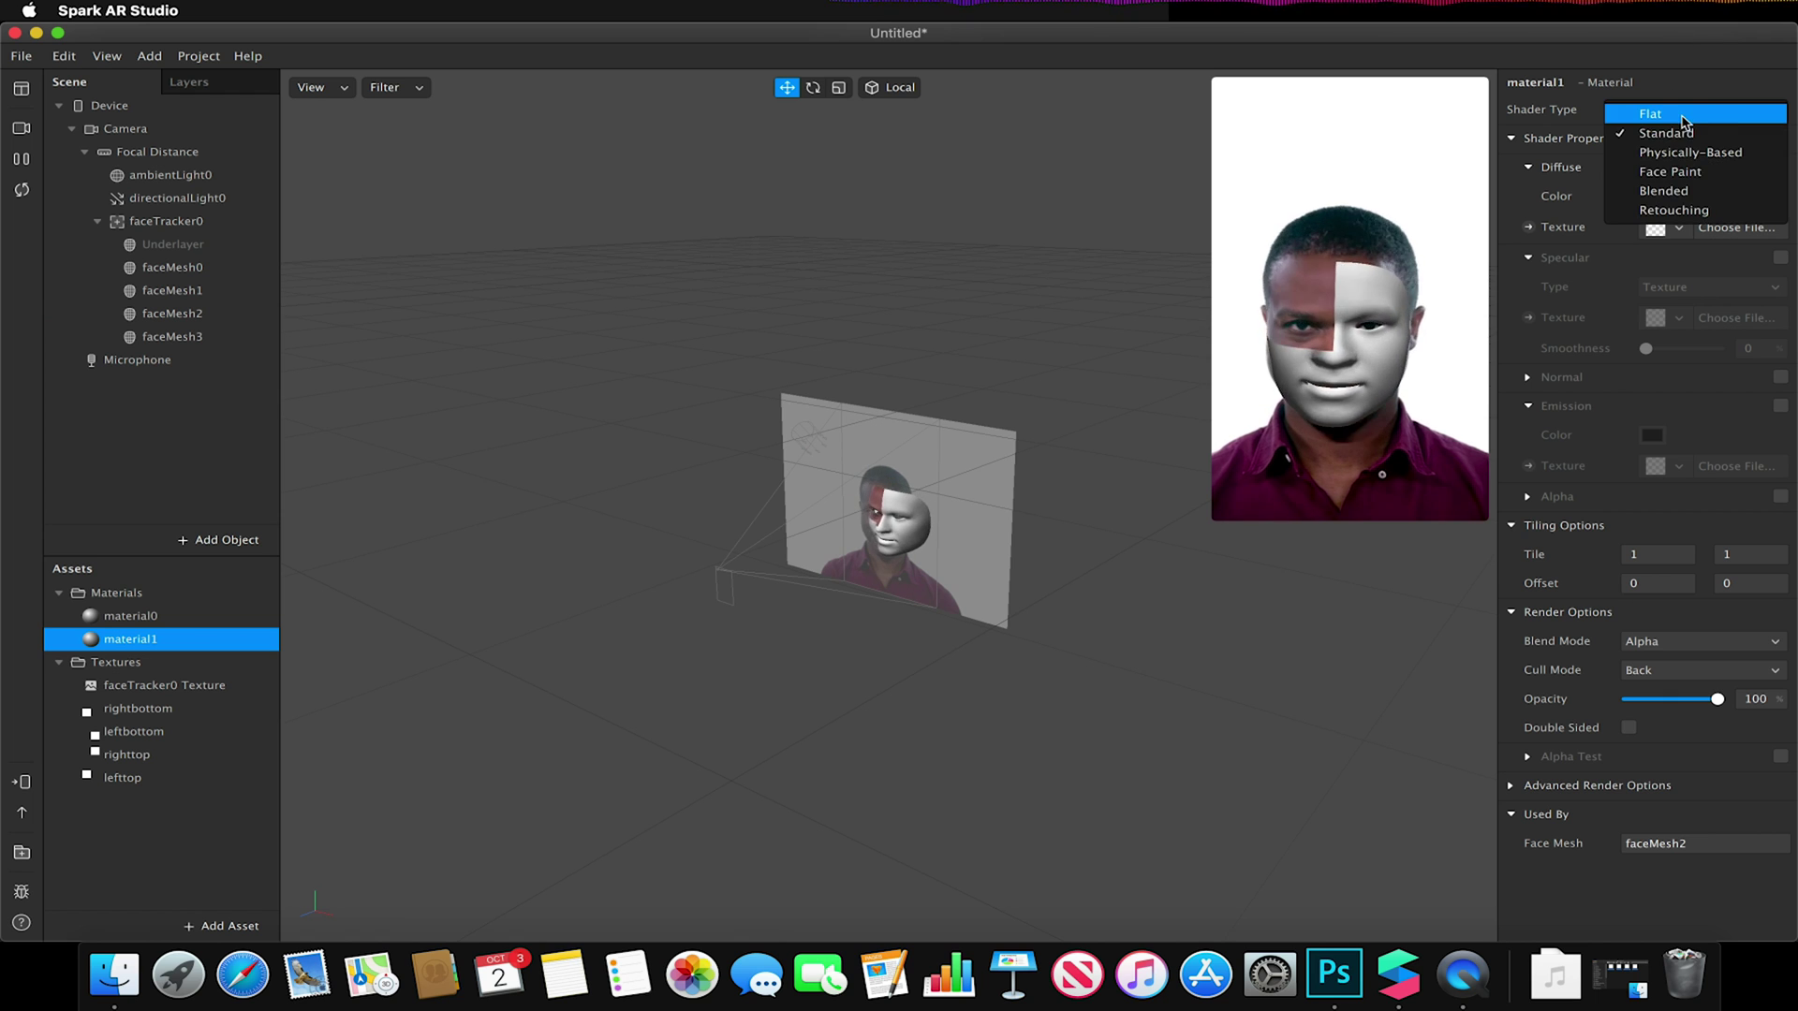
pyautogui.click(1679, 227)
pyautogui.click(1680, 260)
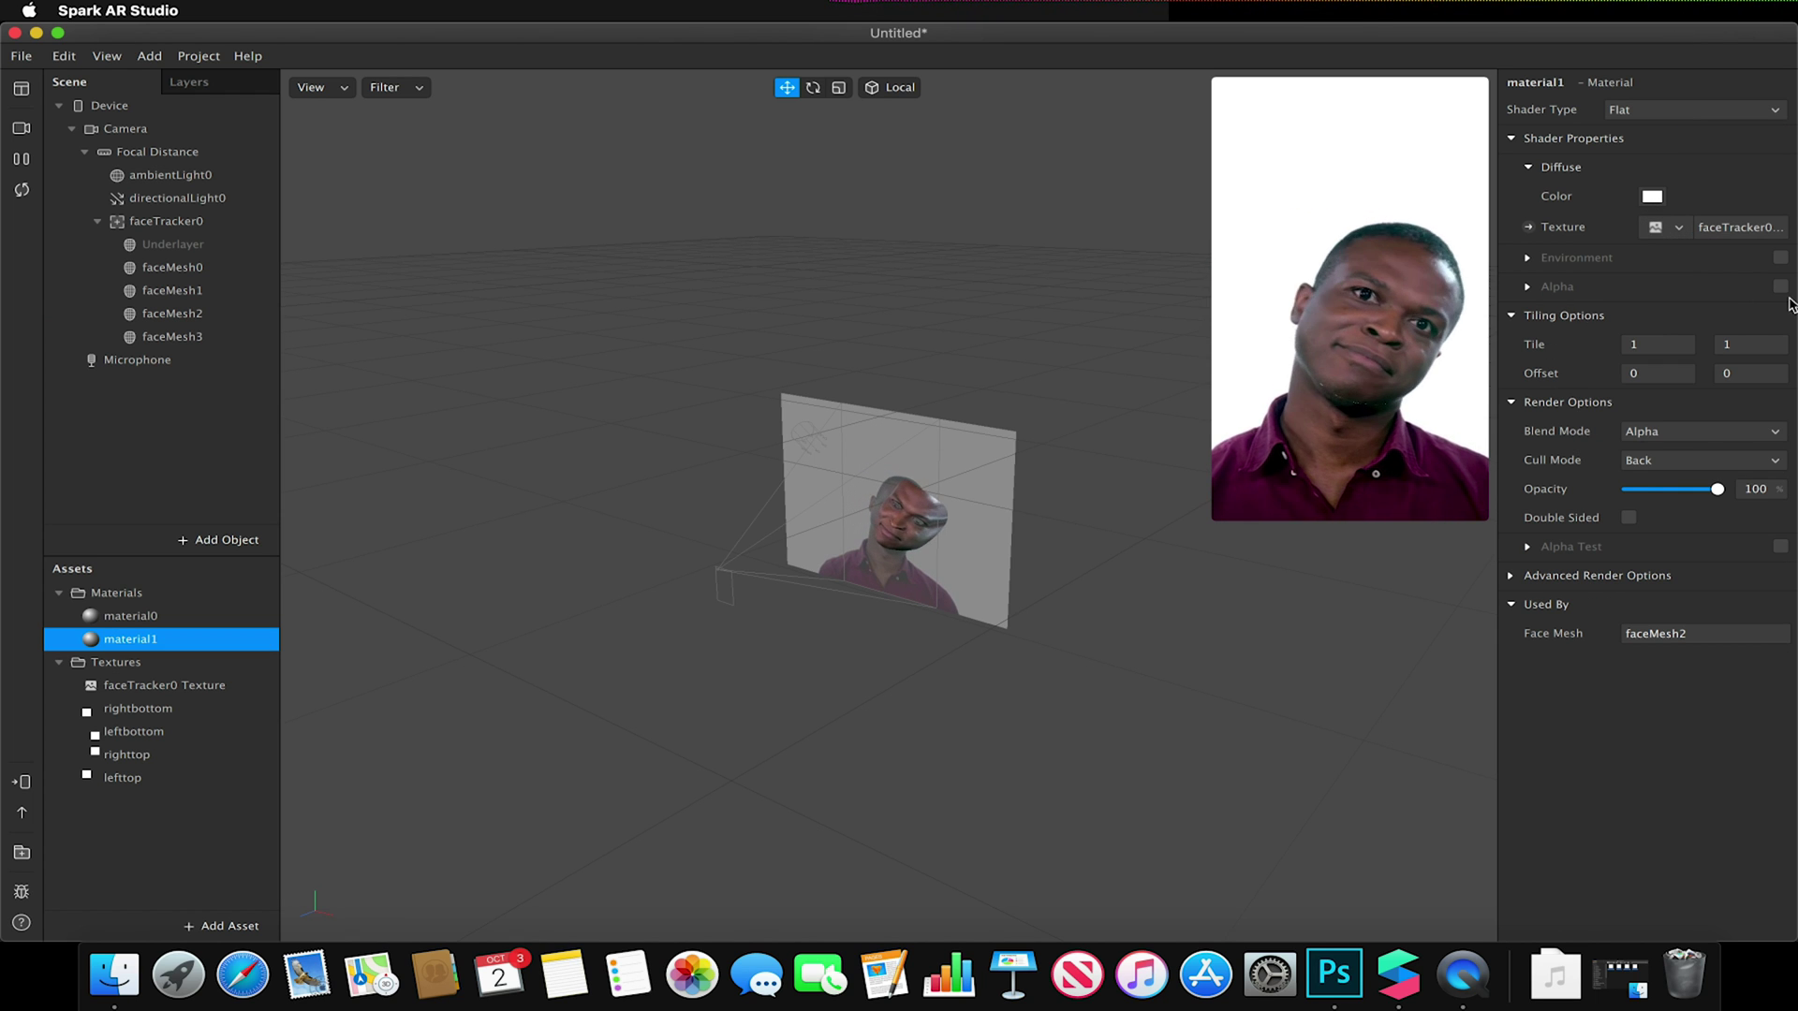
pyautogui.click(1780, 287)
pyautogui.click(1672, 347)
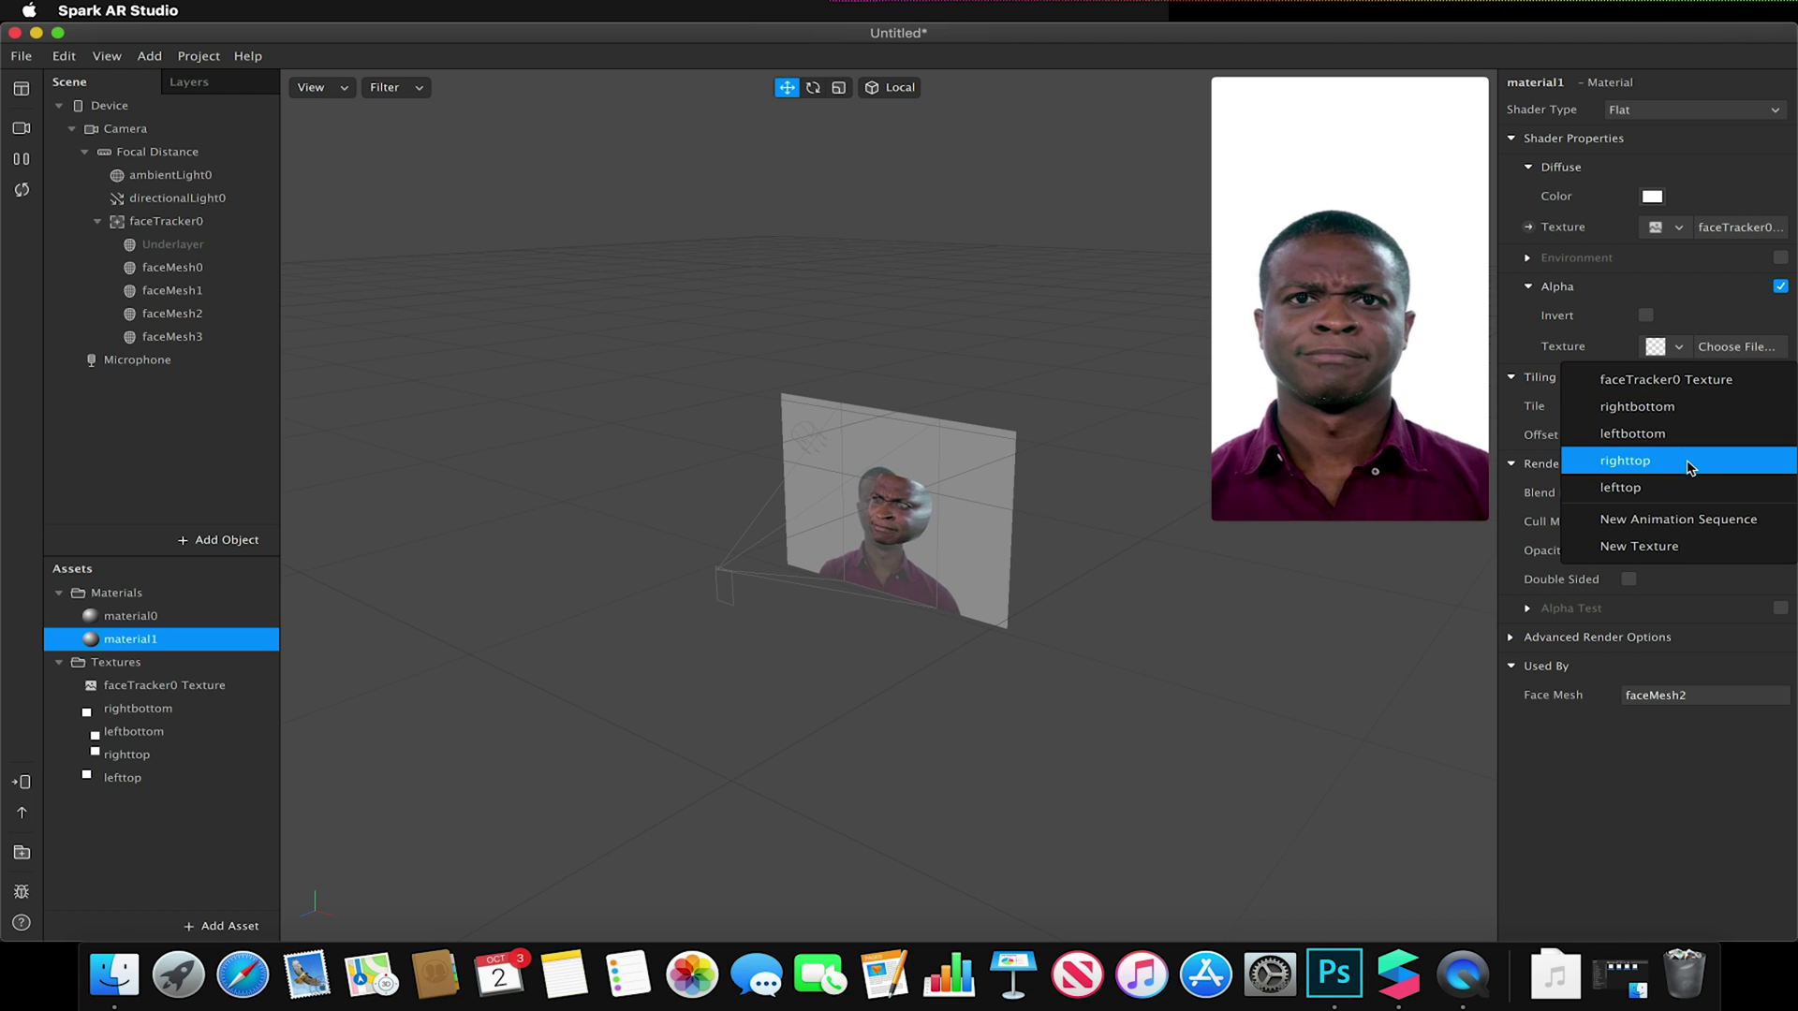
pyautogui.click(1688, 465)
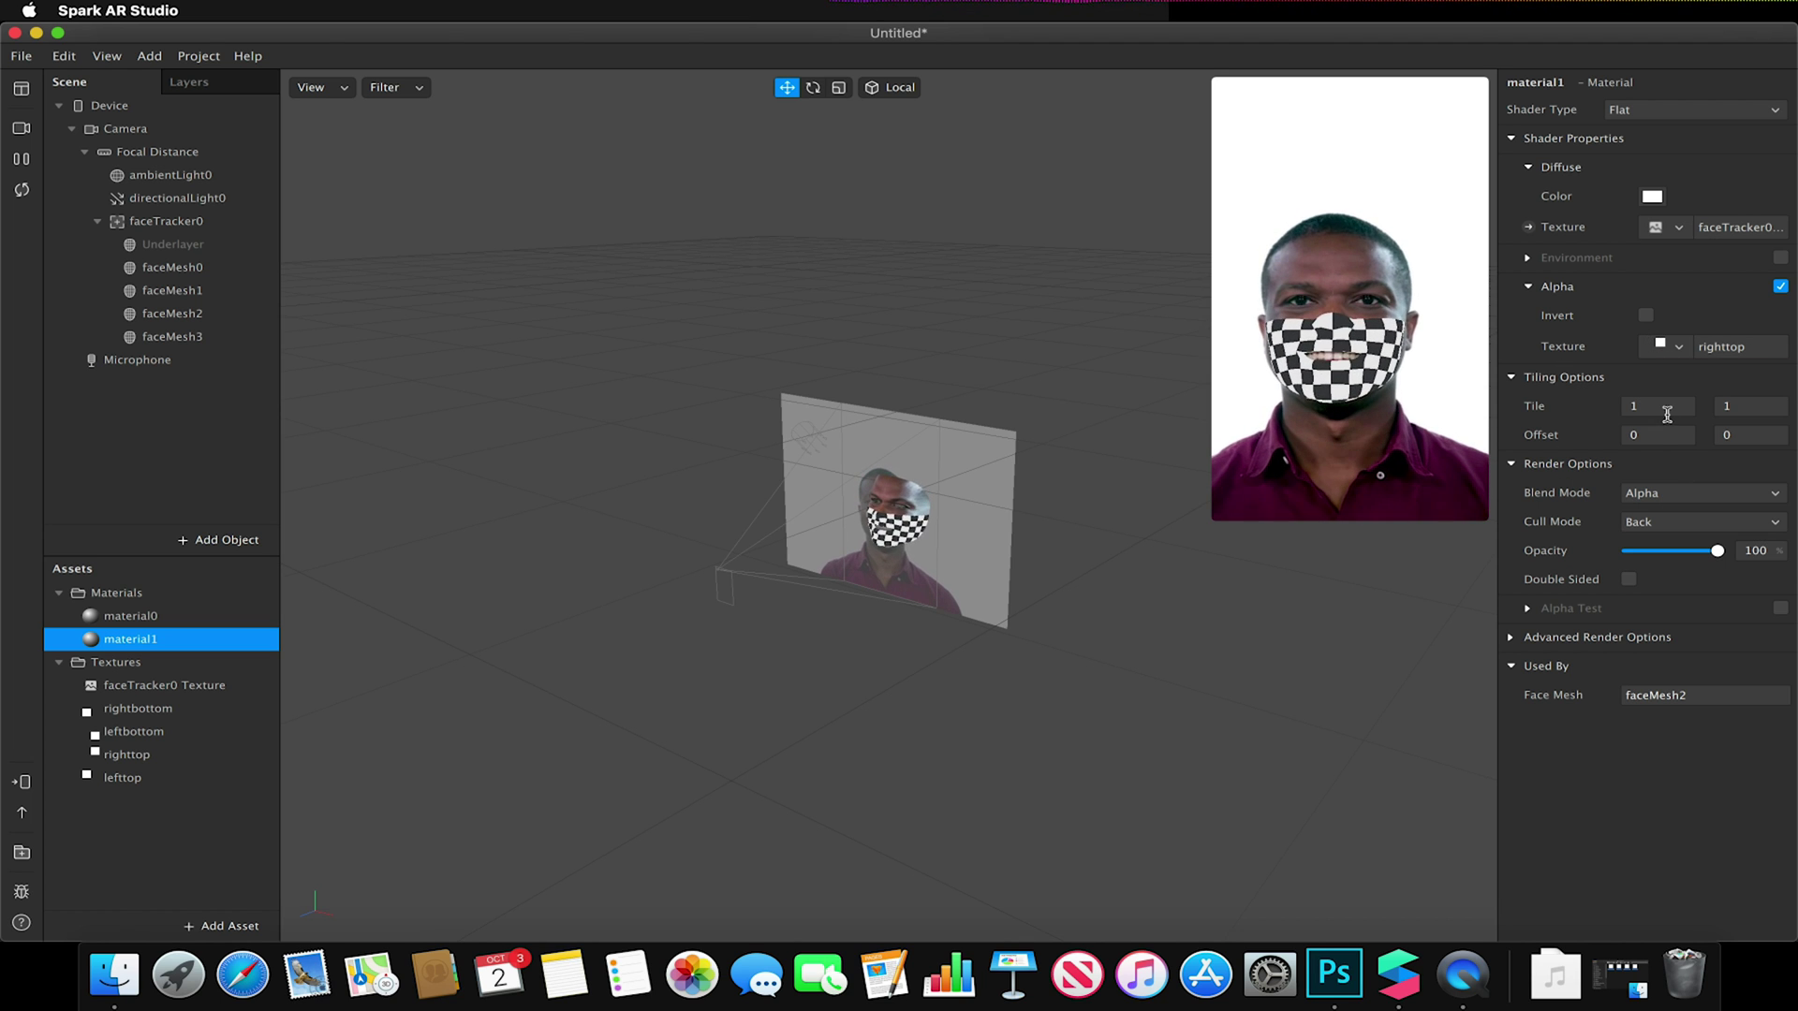
# Step: Create material2 for faceMesh1 with Flat shading, faceTracker0 Texture and a leftbottom alpha mask
pyautogui.click(171, 291)
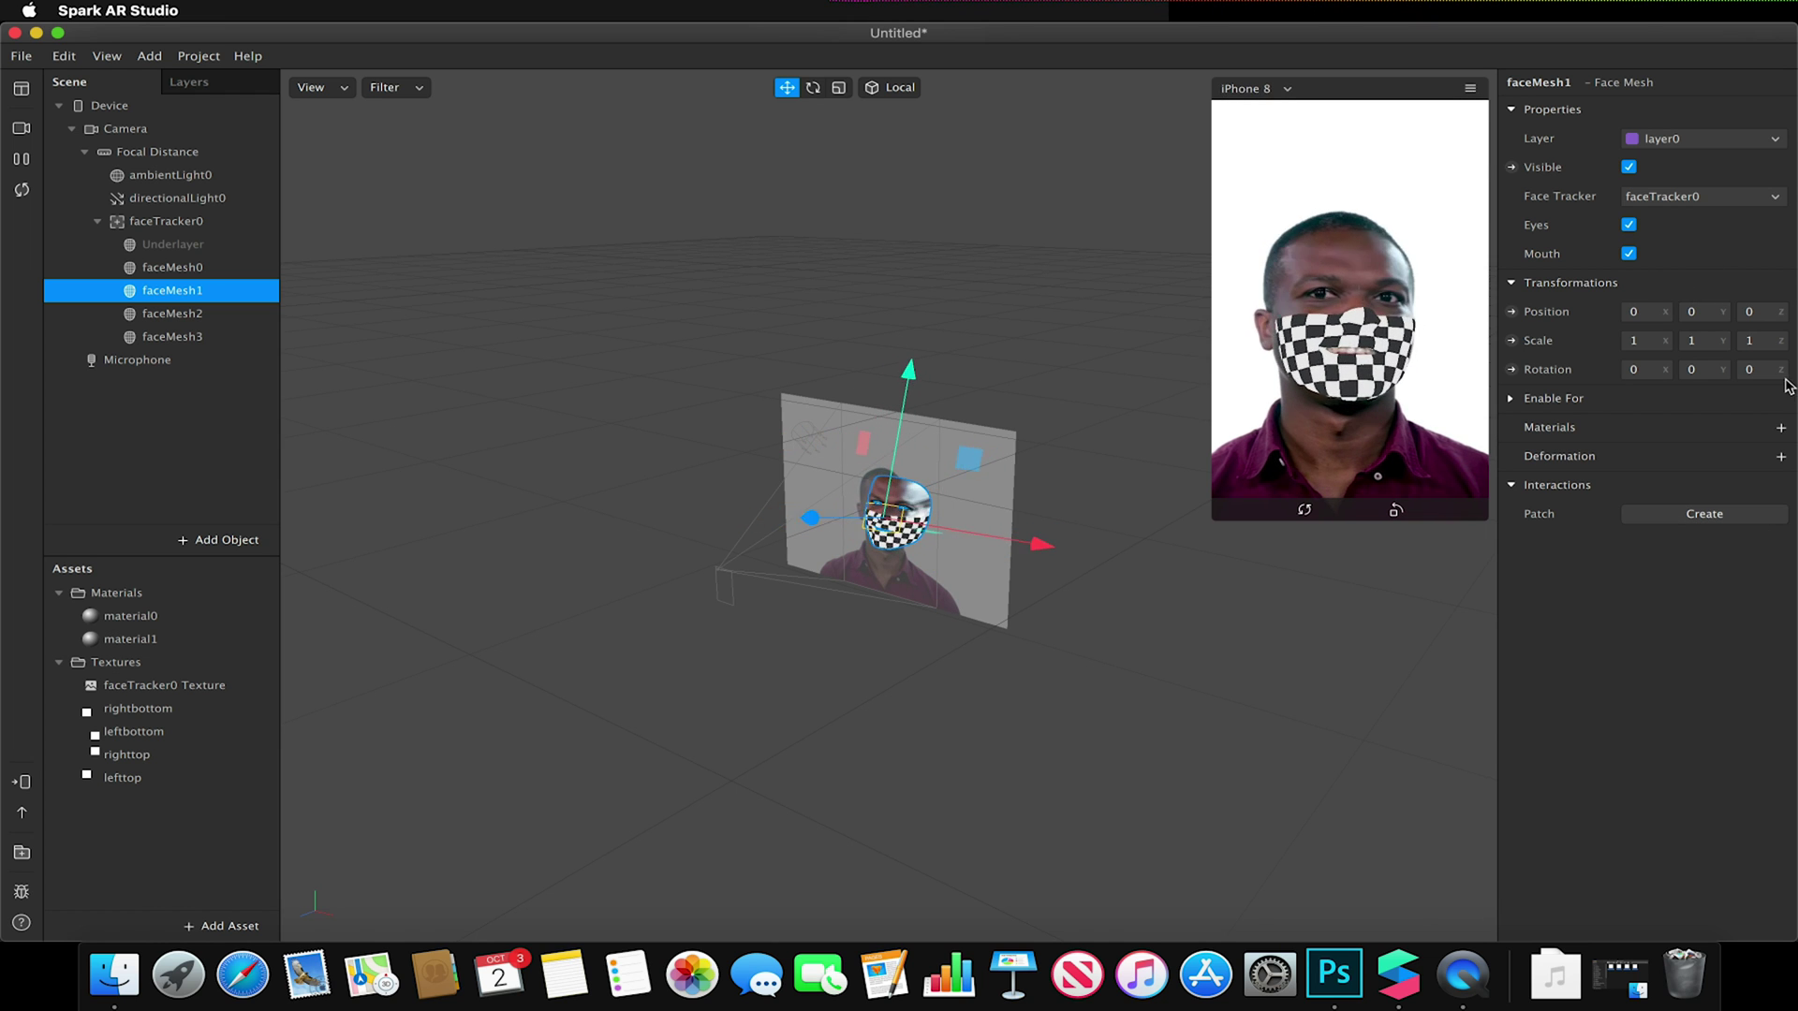
pyautogui.click(1780, 428)
pyautogui.click(1734, 518)
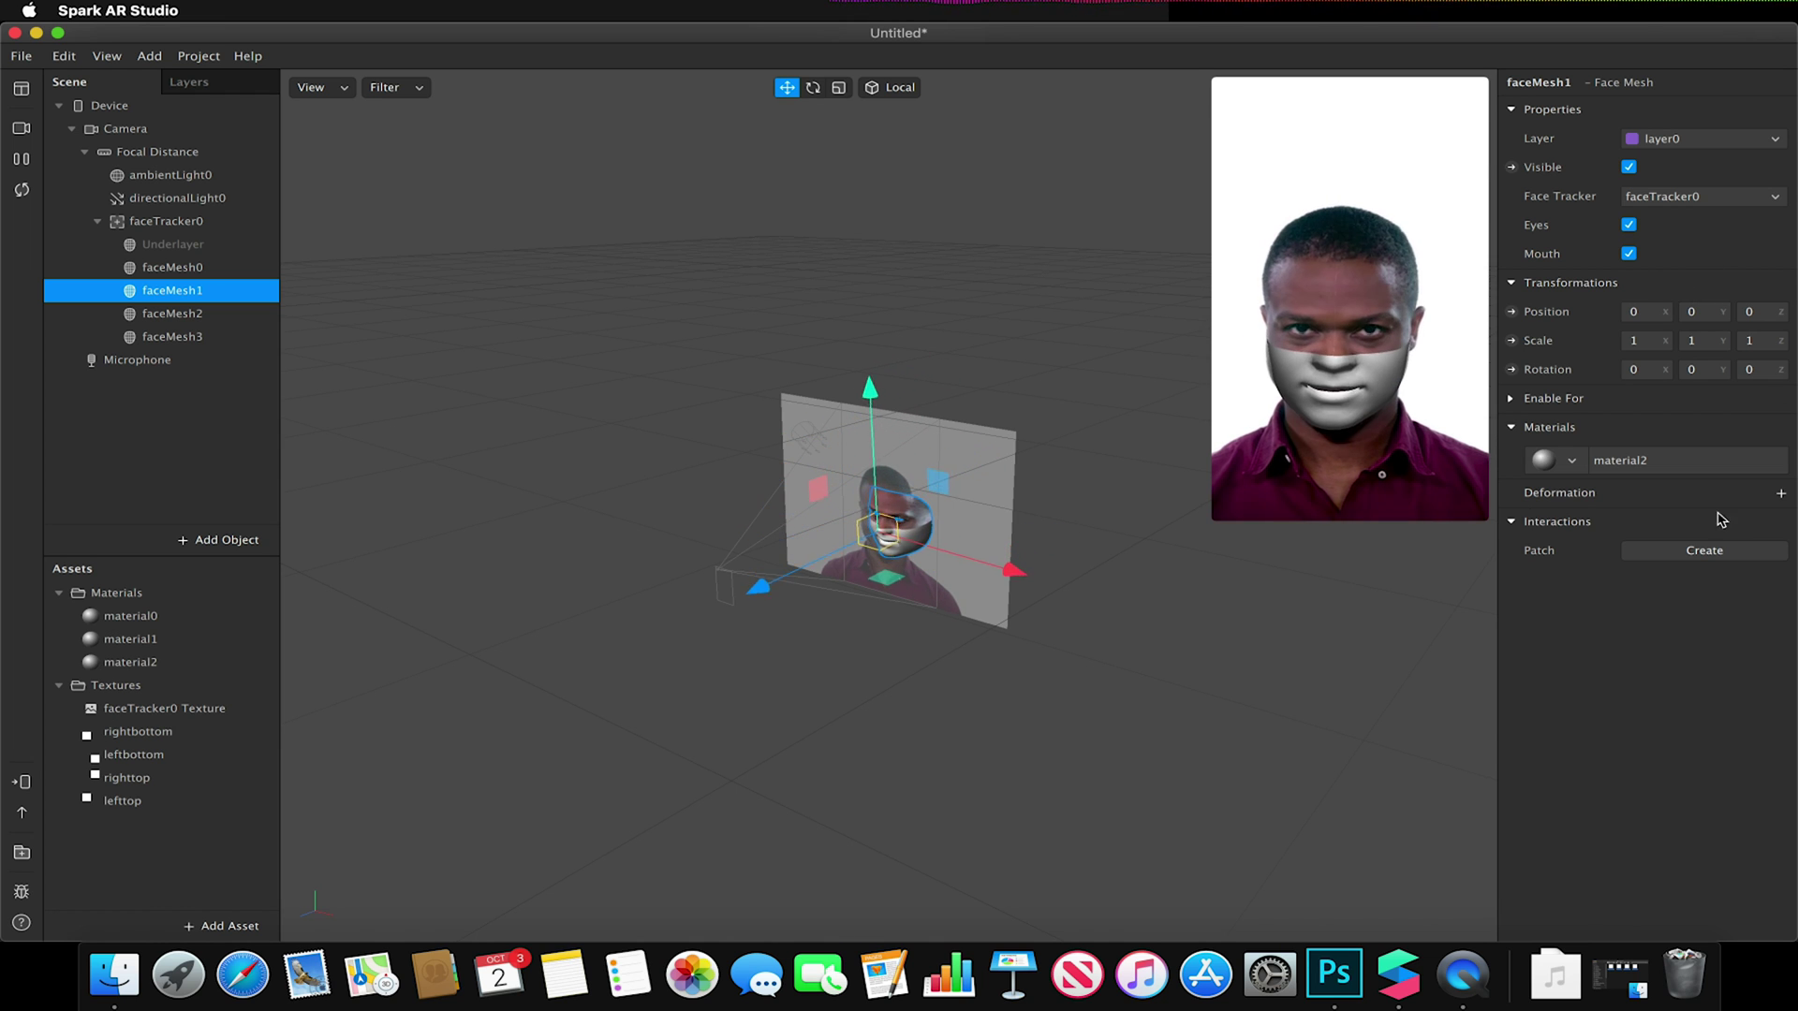
pyautogui.click(180, 663)
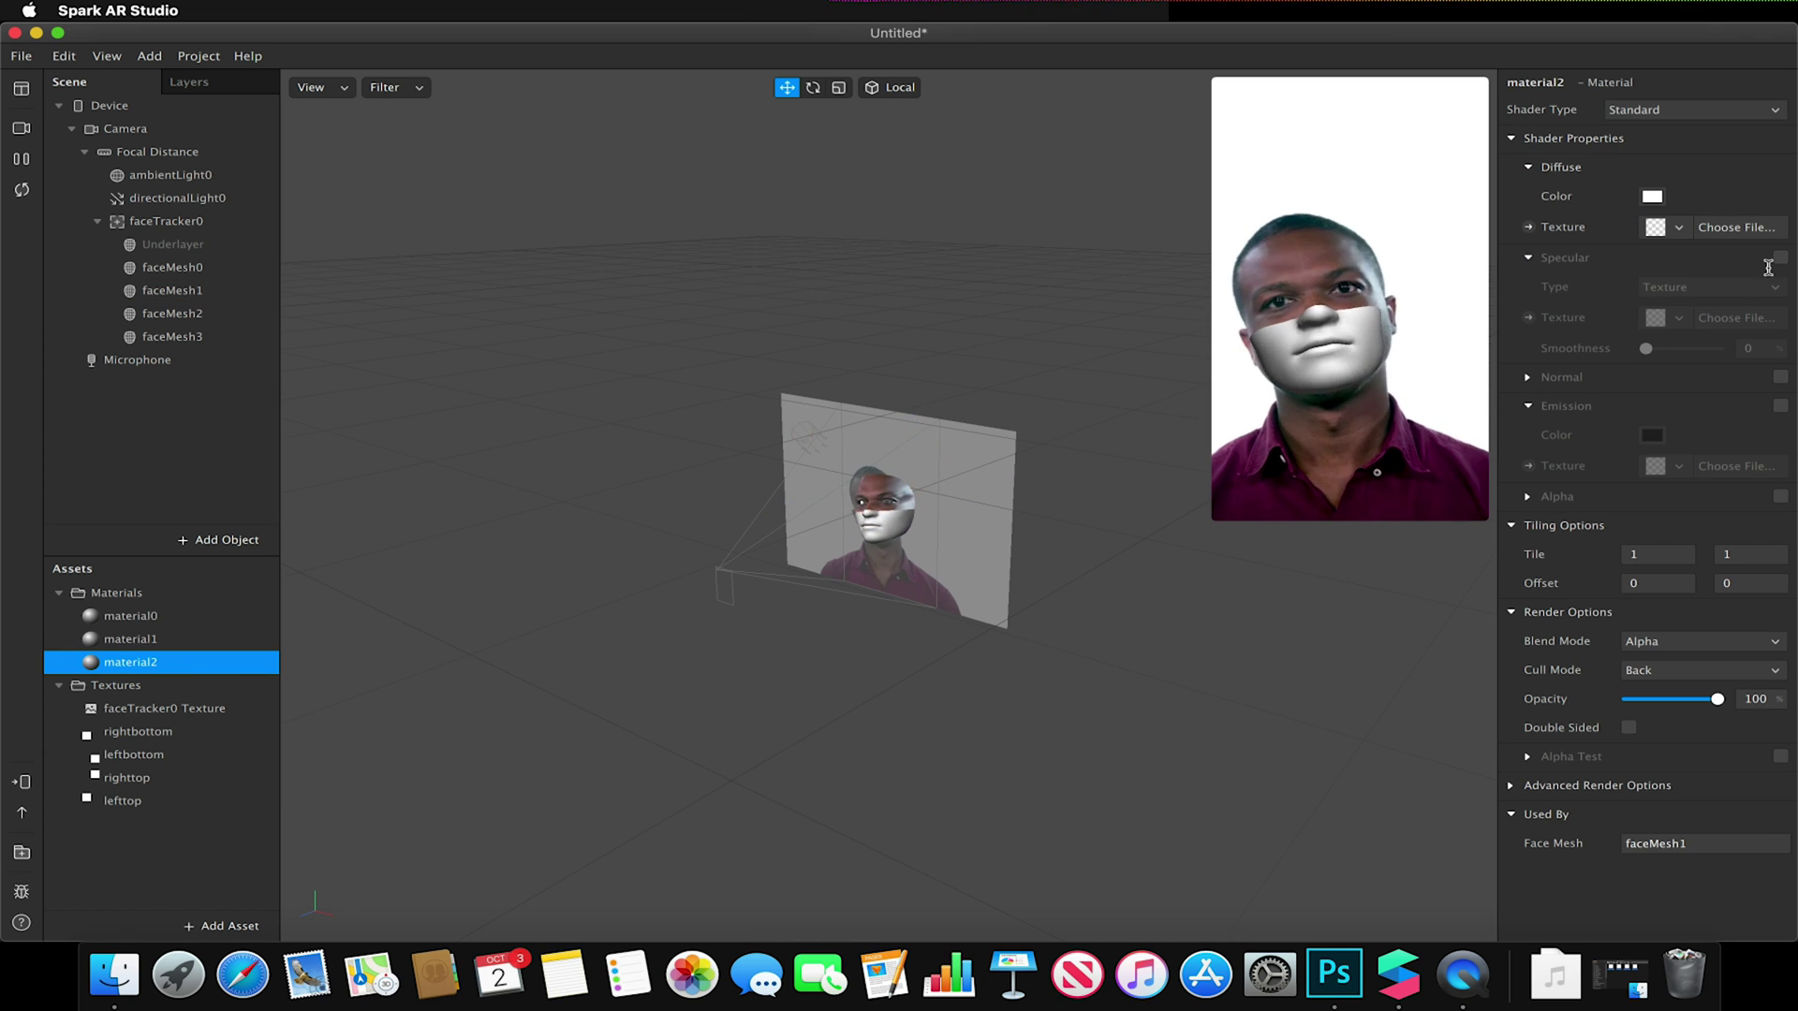
pyautogui.click(1675, 228)
pyautogui.click(1668, 258)
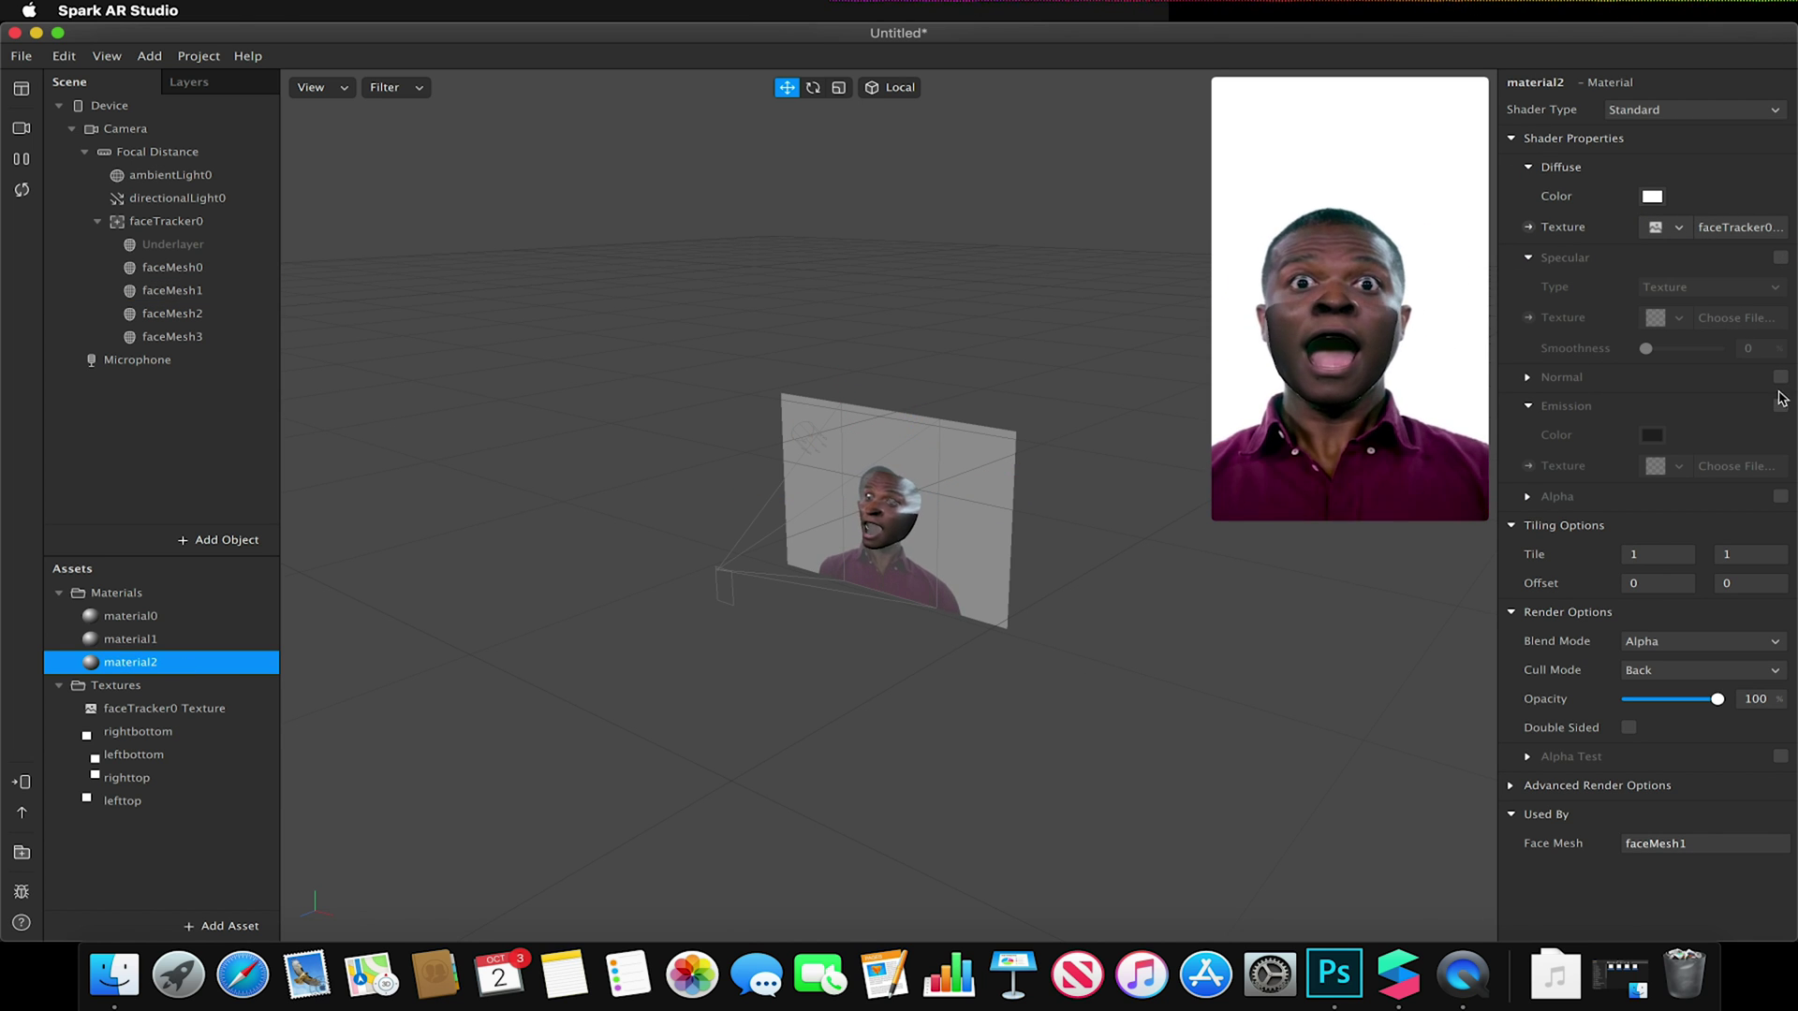
pyautogui.click(1668, 109)
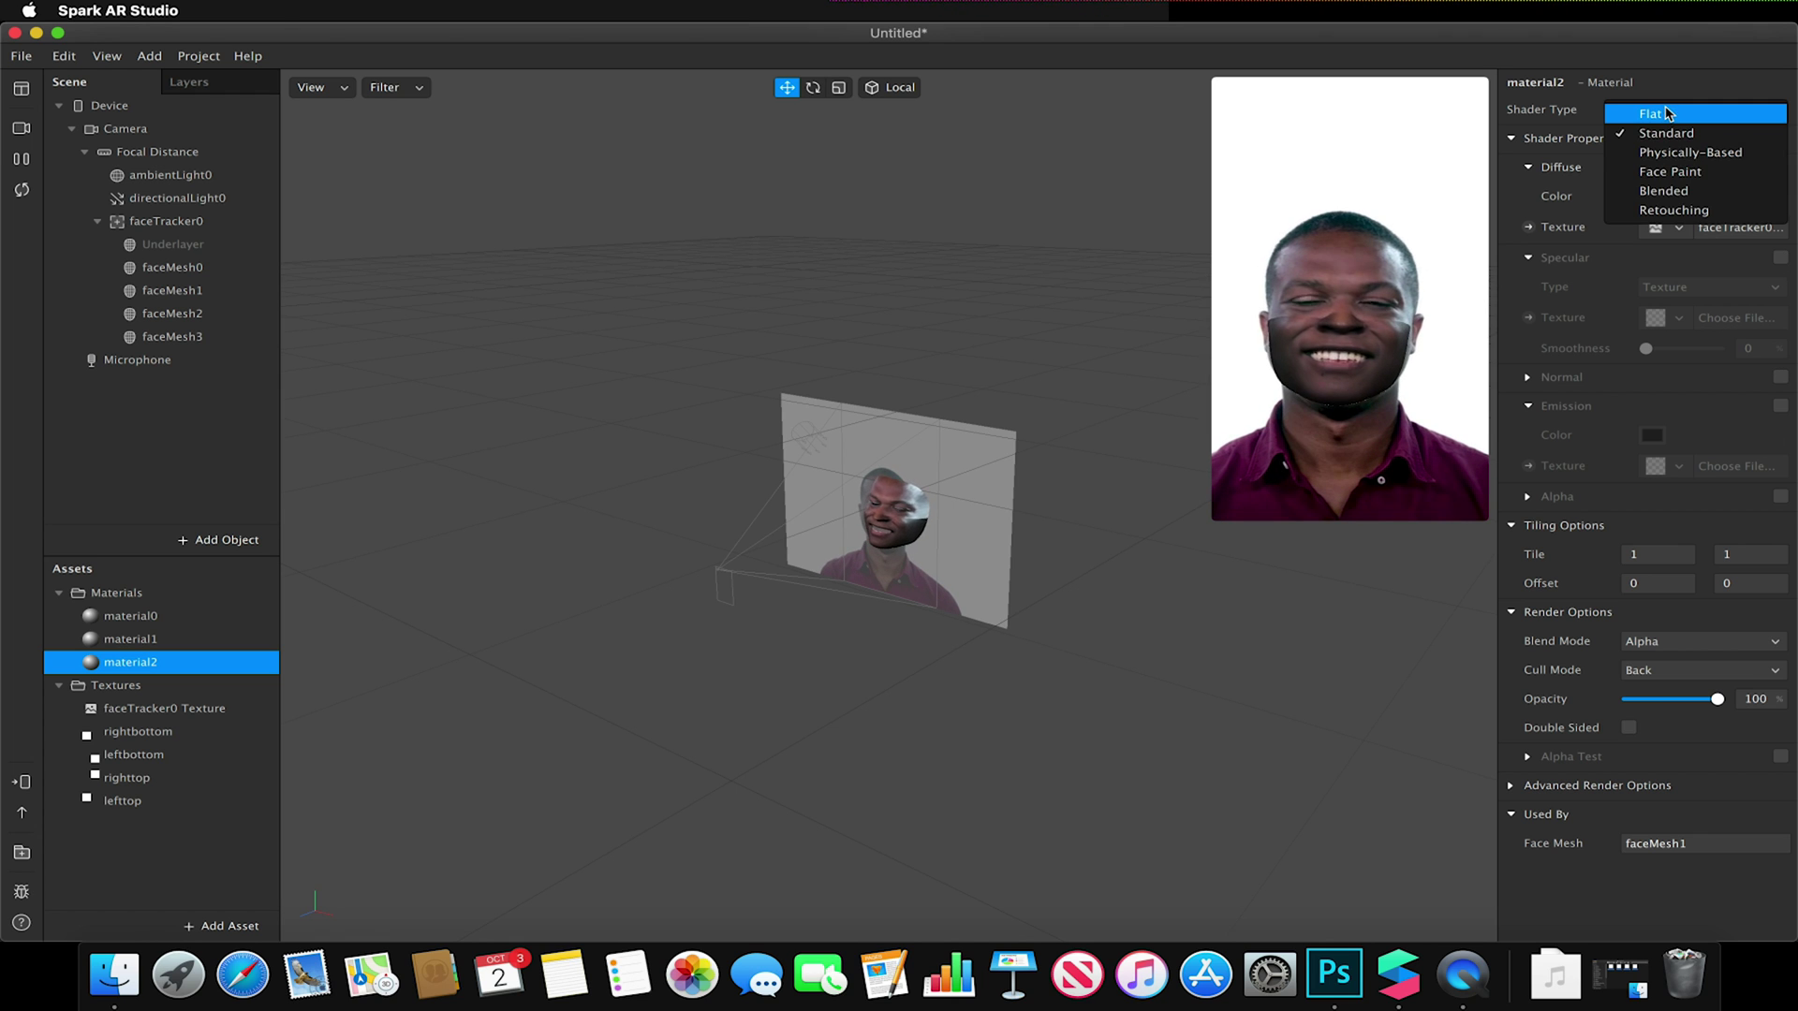
pyautogui.click(1662, 117)
pyautogui.click(1780, 285)
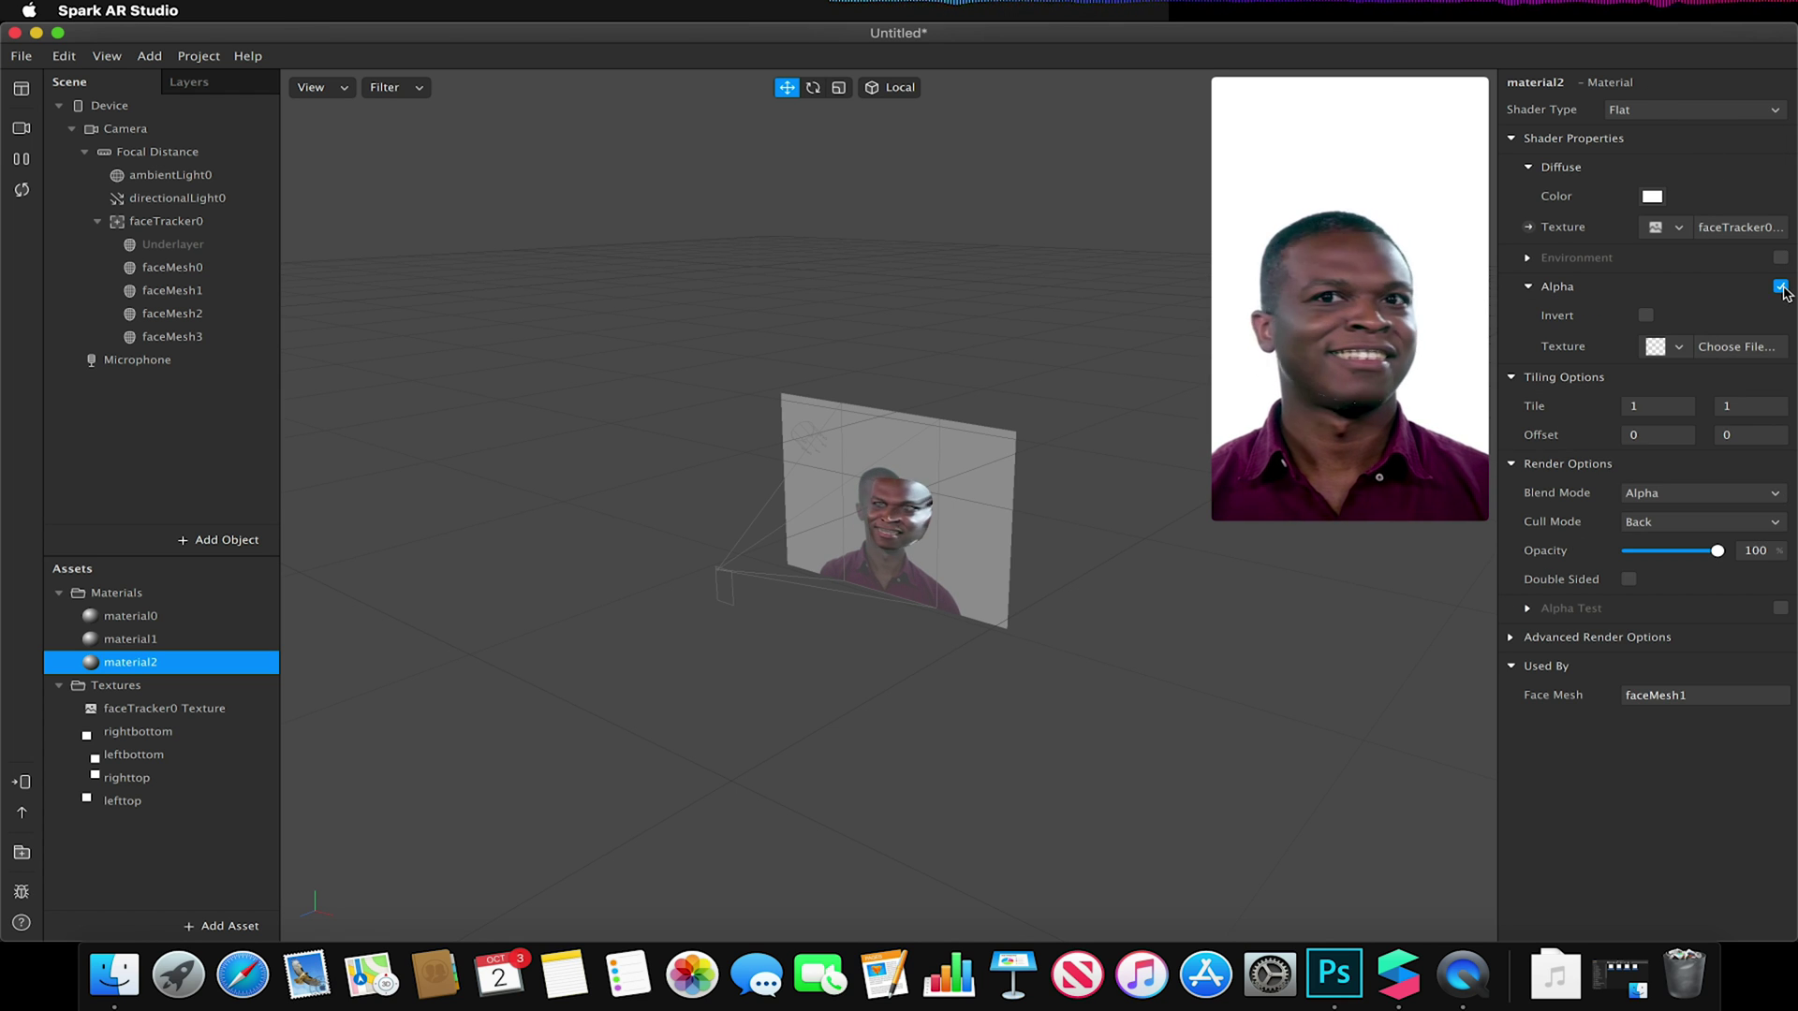
pyautogui.click(1674, 347)
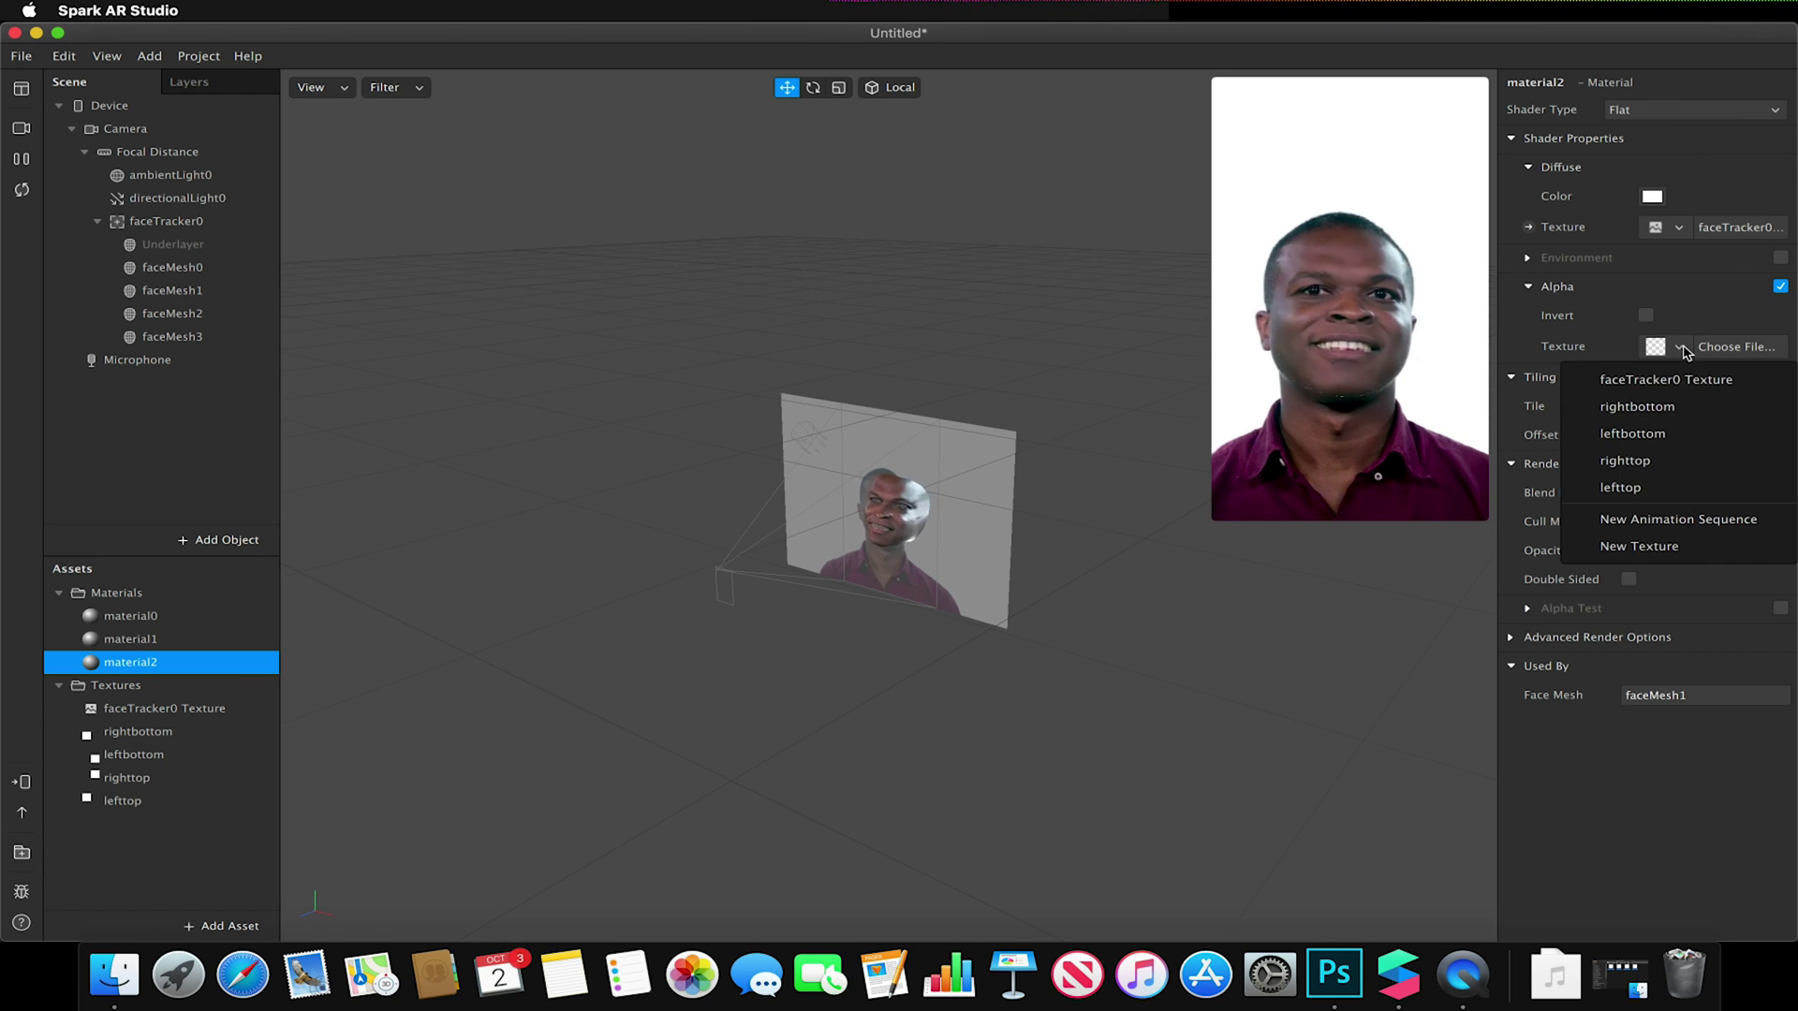
pyautogui.click(1650, 431)
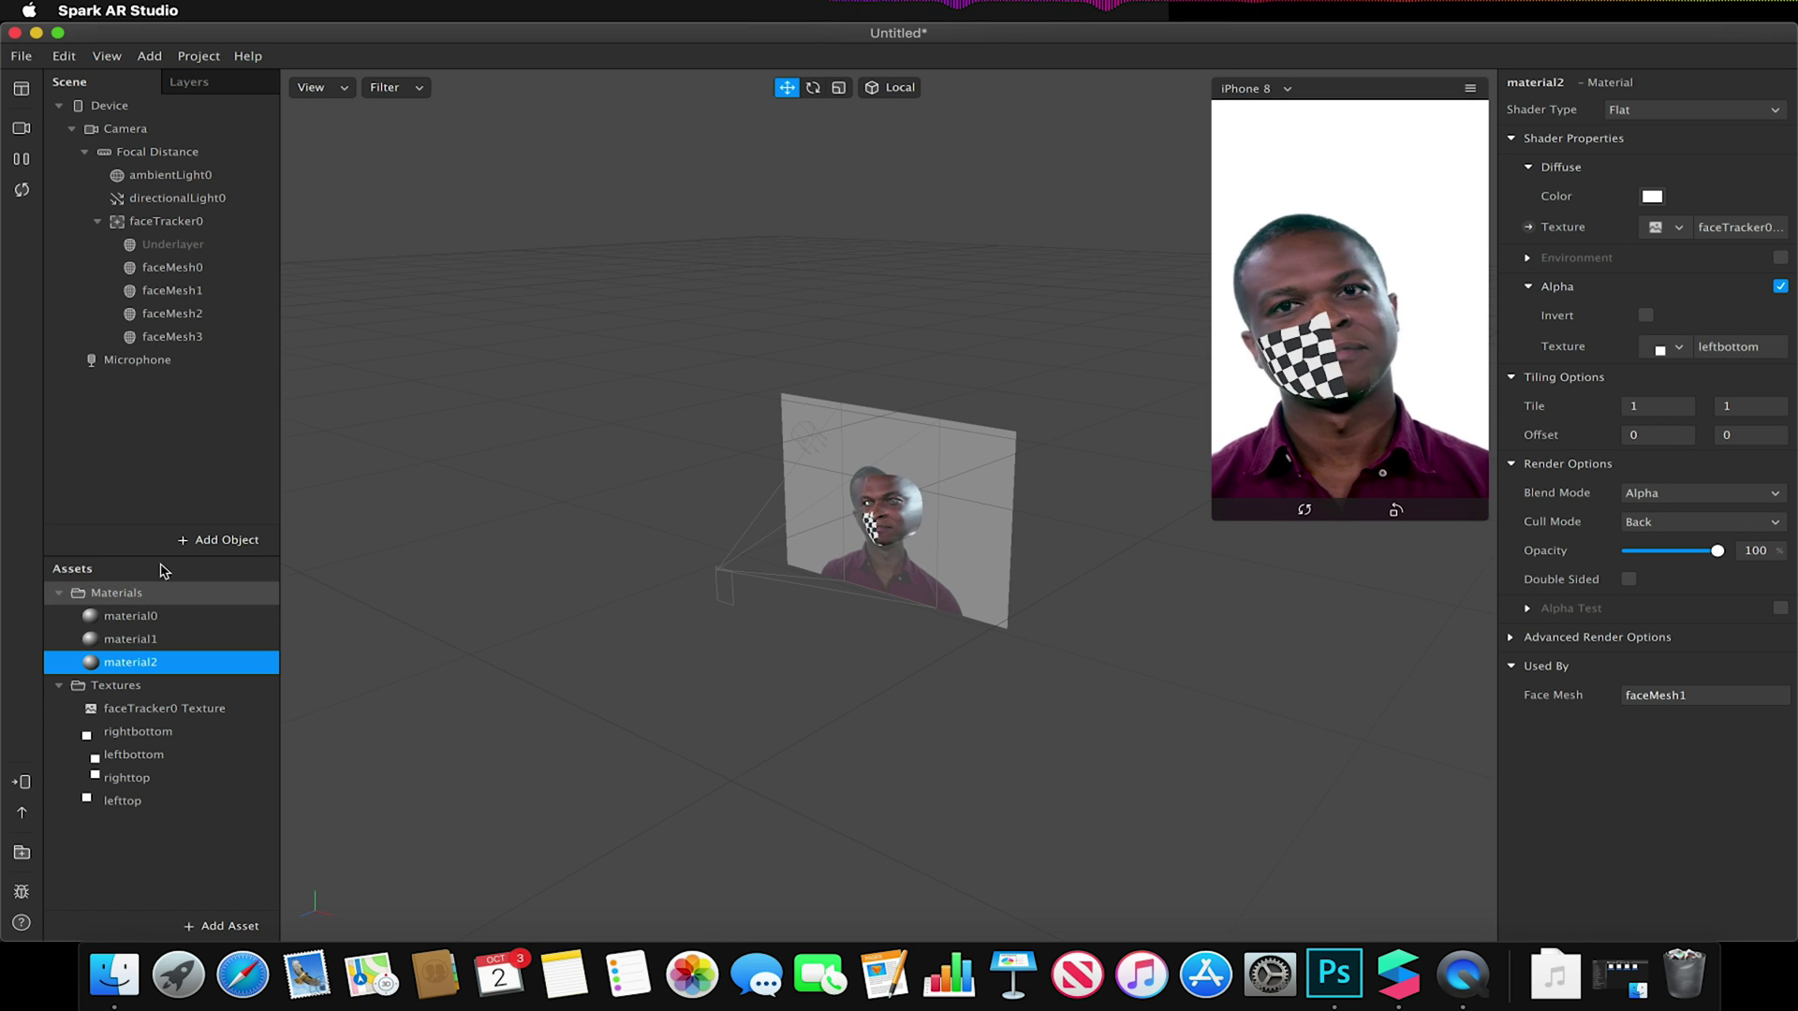
pyautogui.click(180, 267)
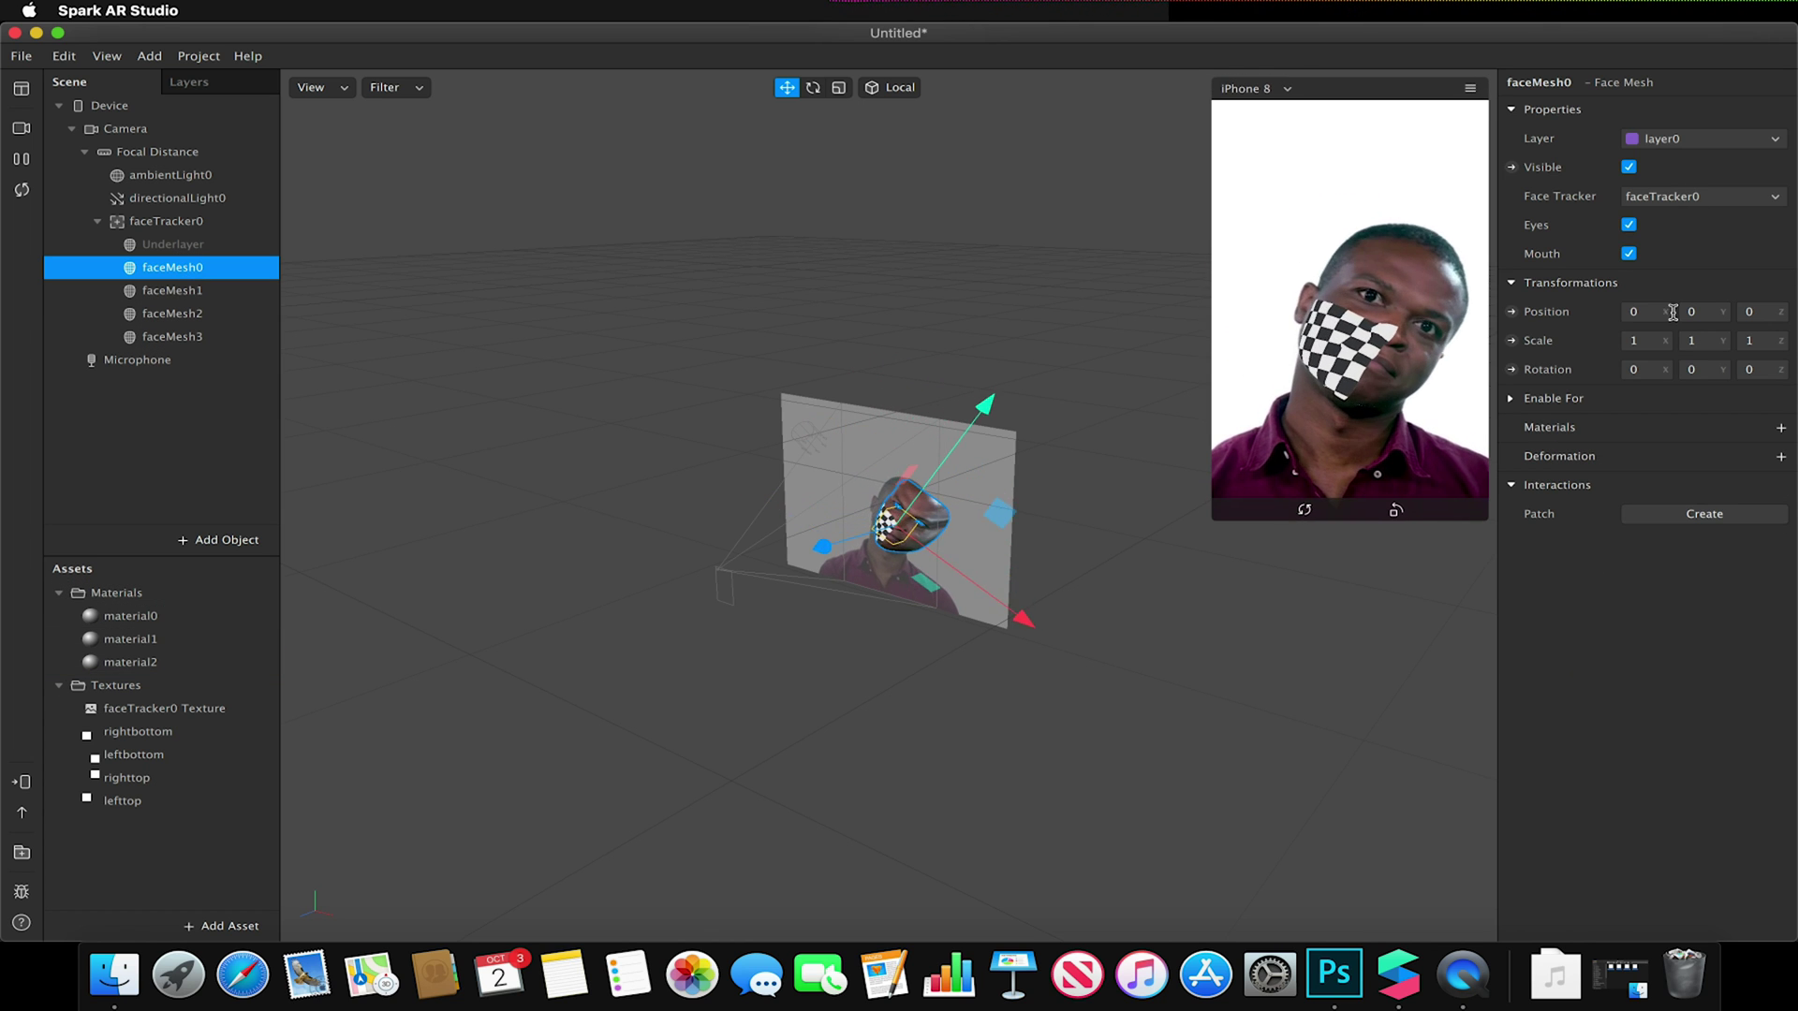
# Step: Create material3 for faceMesh0 with Flat shading, faceTracker0 Texture and a rightbottom alpha mask
pyautogui.click(1782, 428)
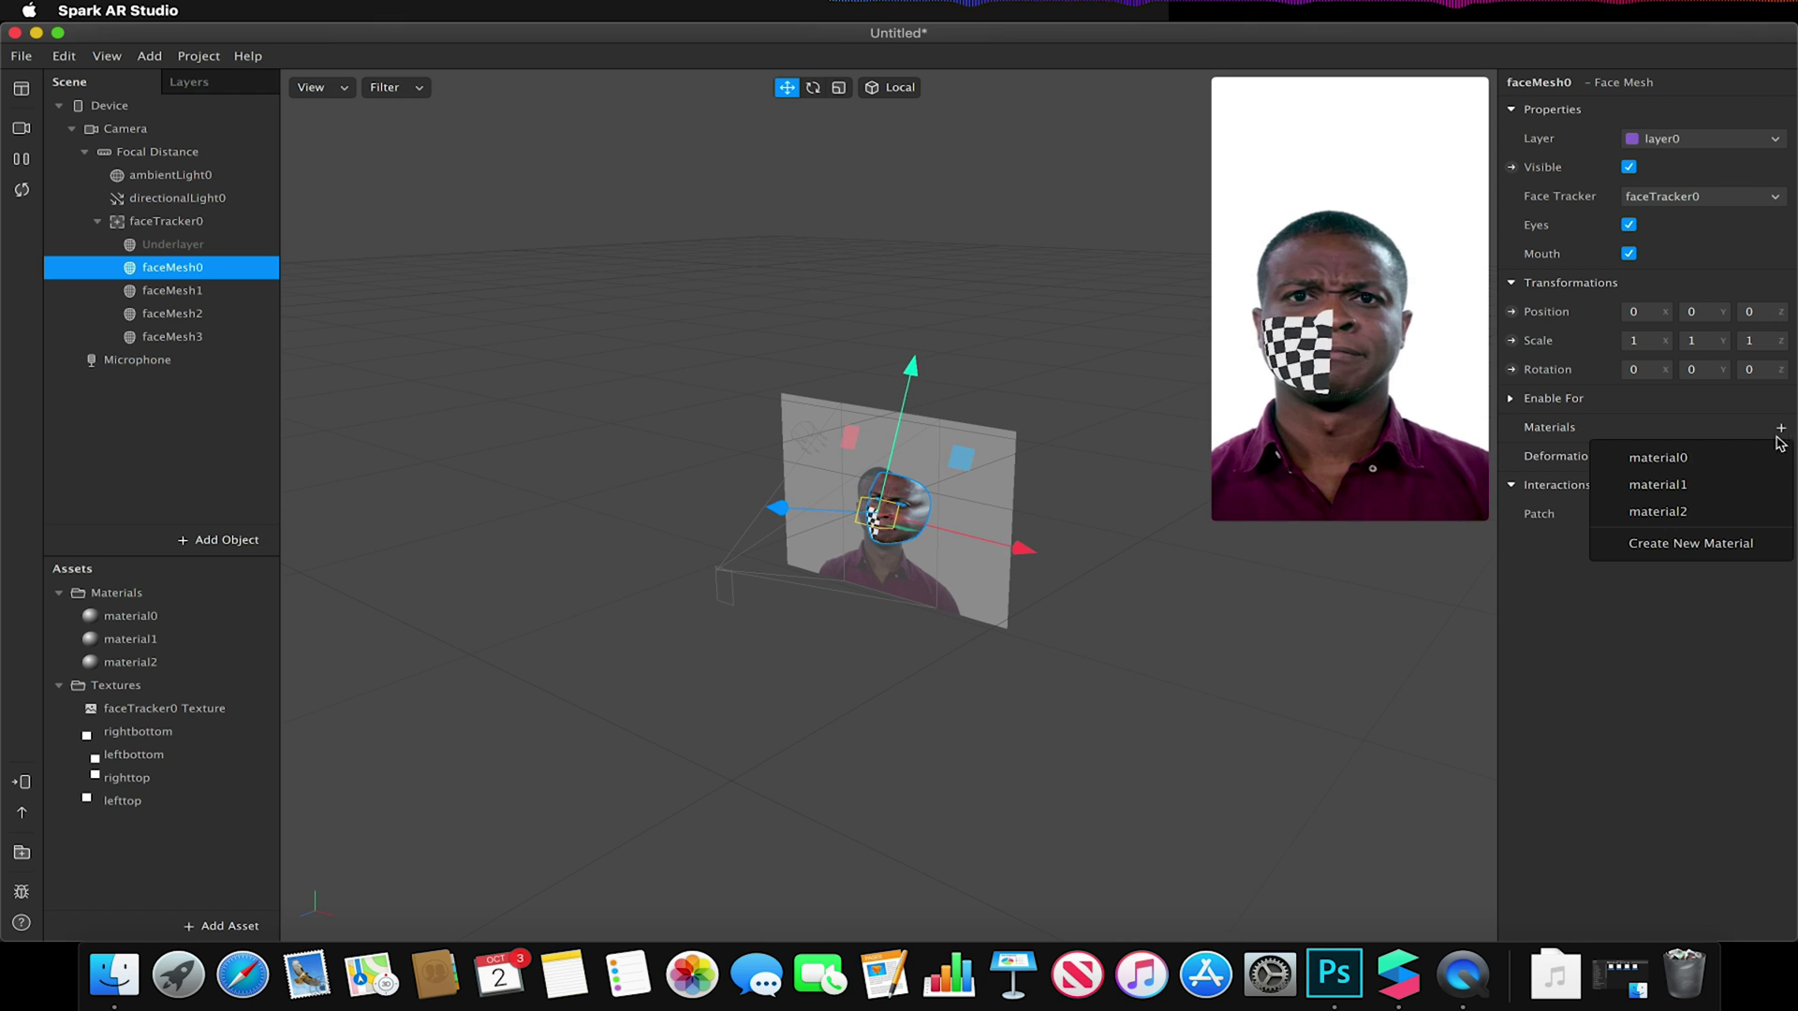
pyautogui.click(1711, 543)
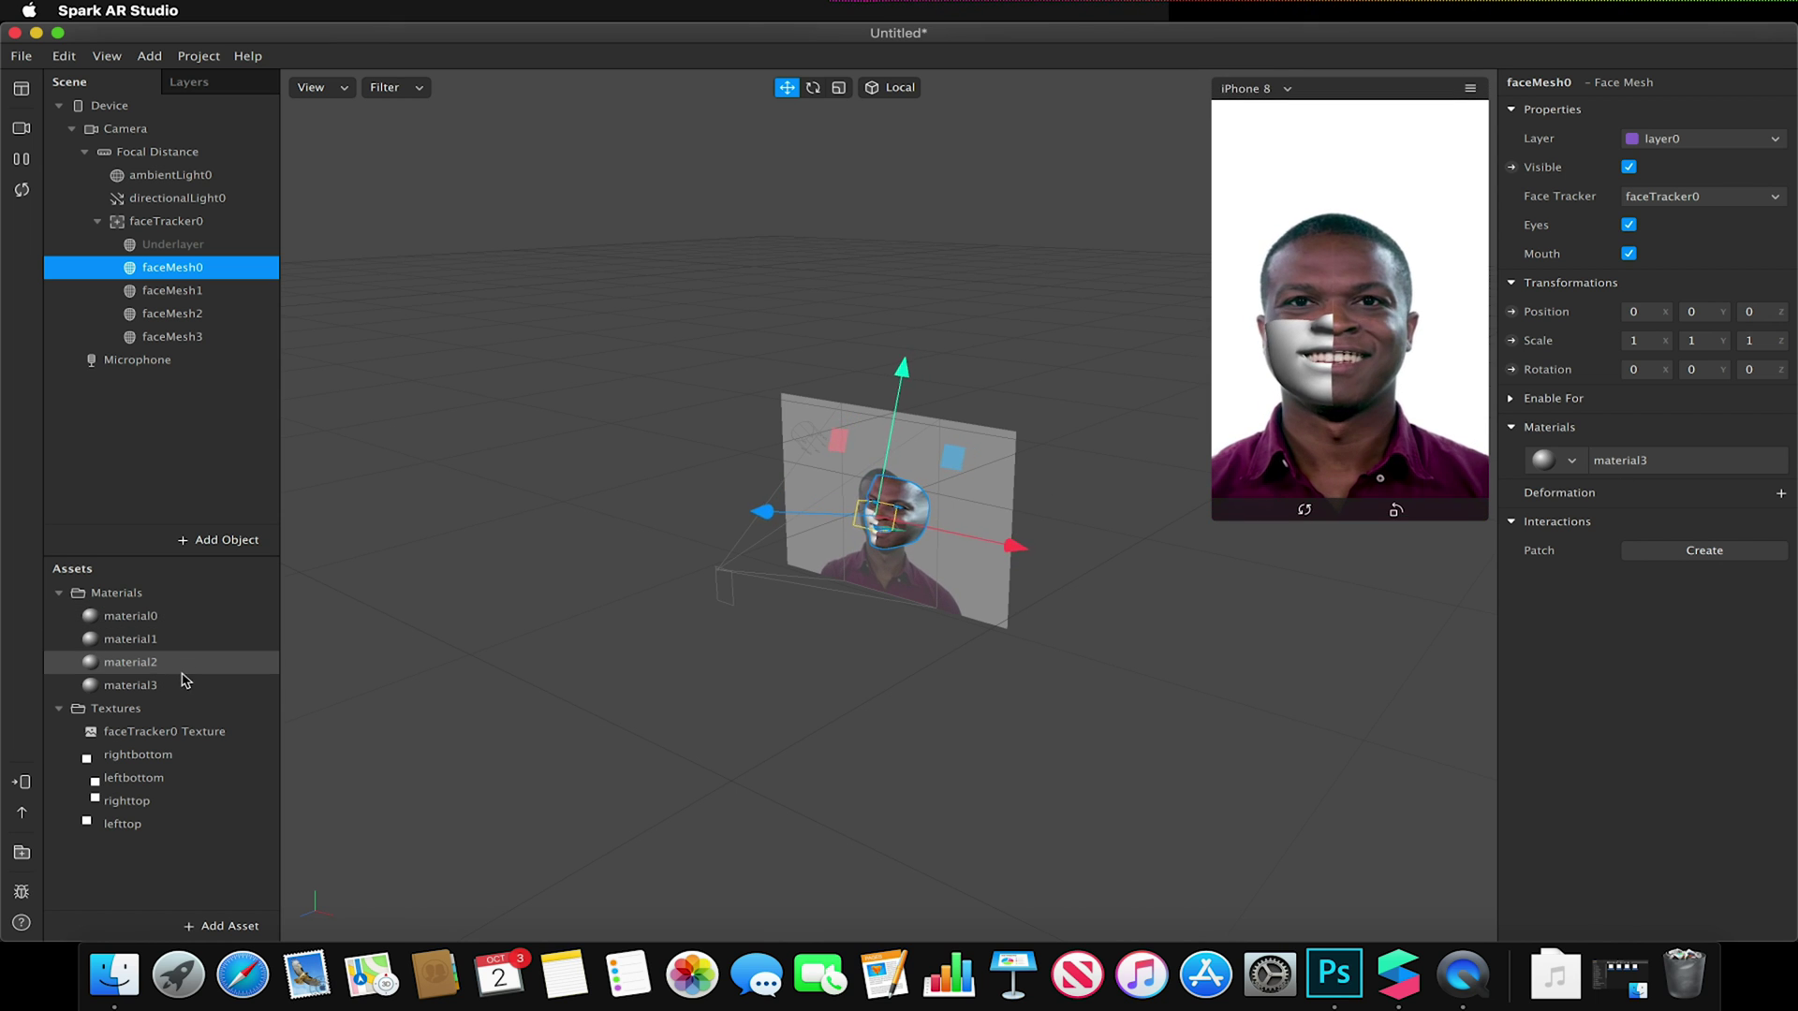
pyautogui.click(131, 686)
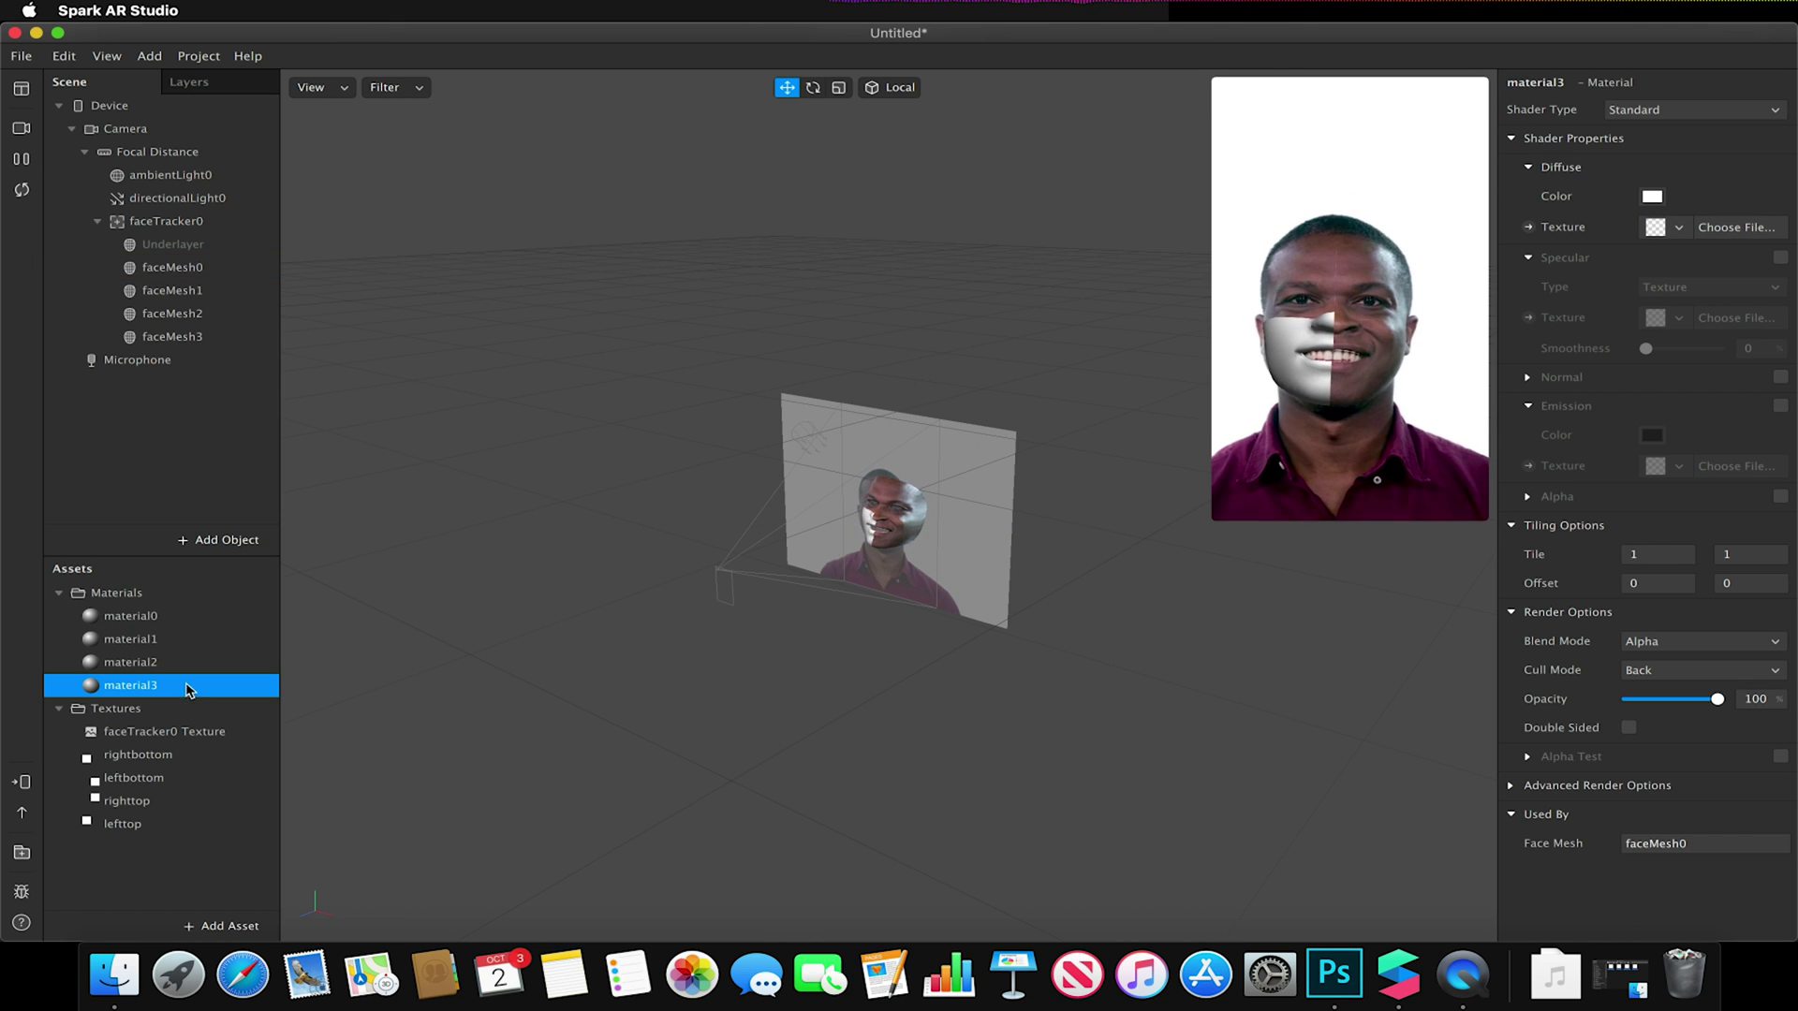
pyautogui.click(1689, 105)
pyautogui.click(1678, 225)
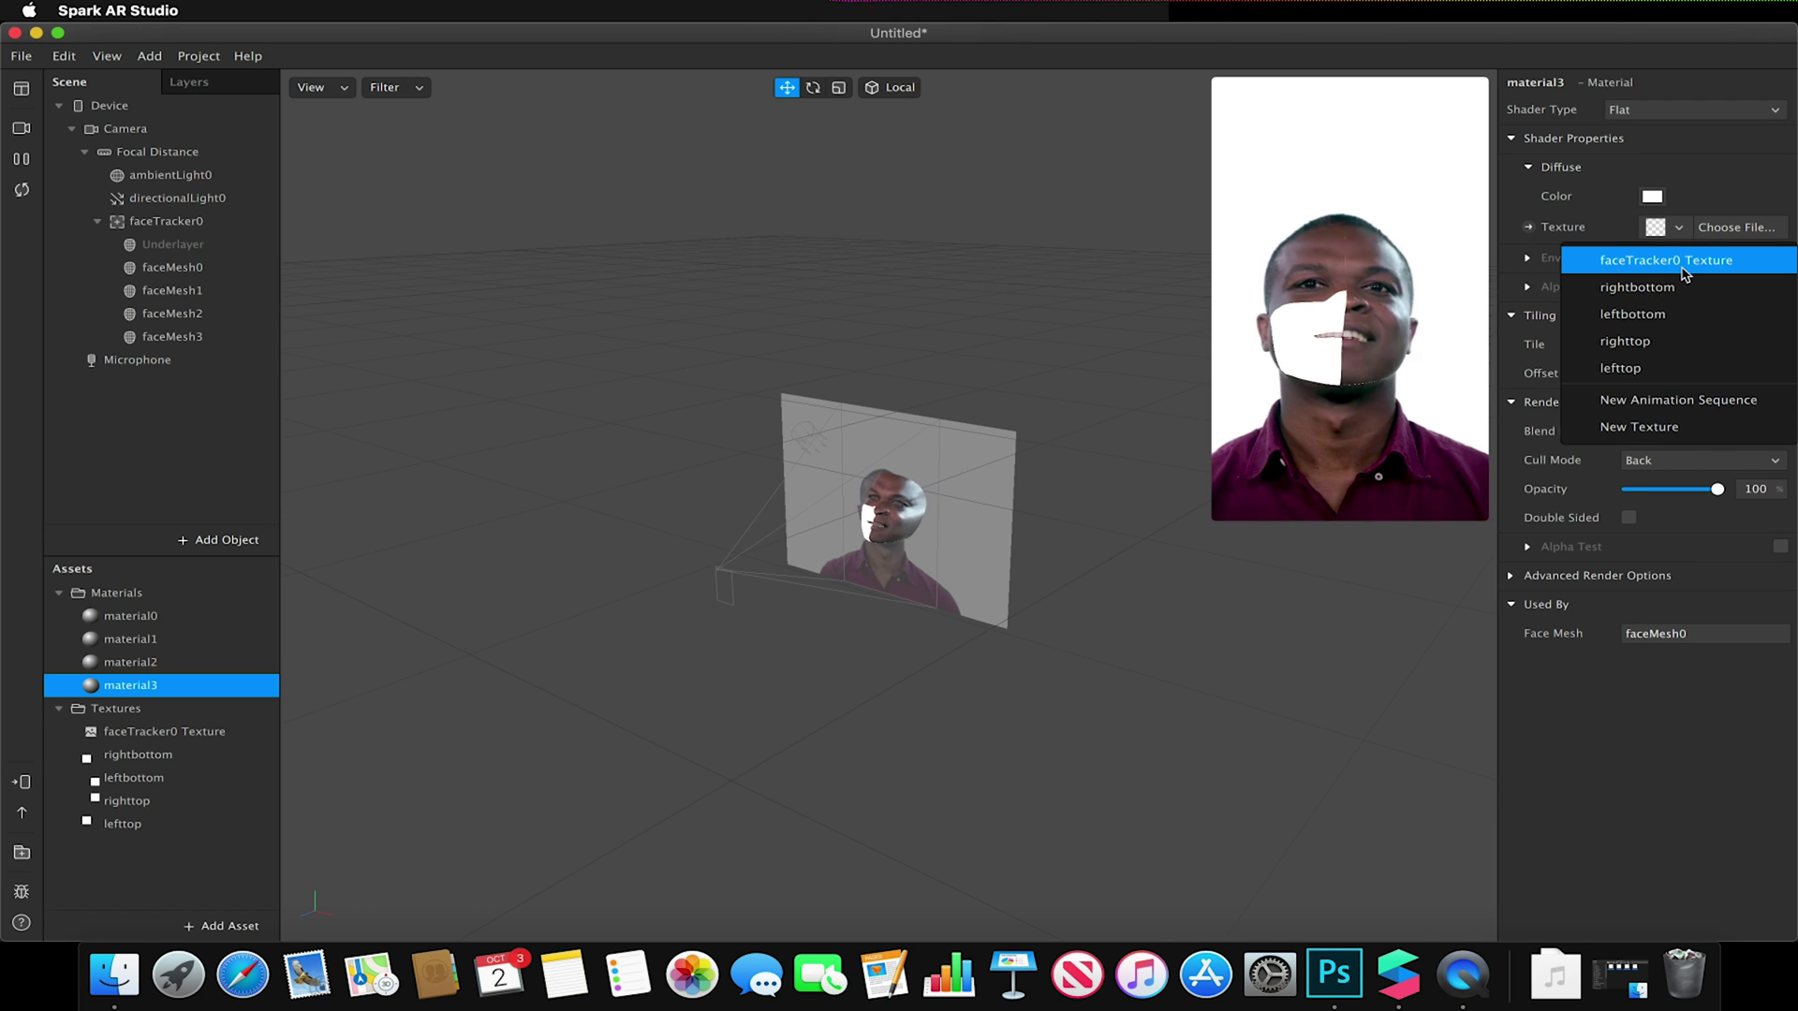
pyautogui.click(1684, 262)
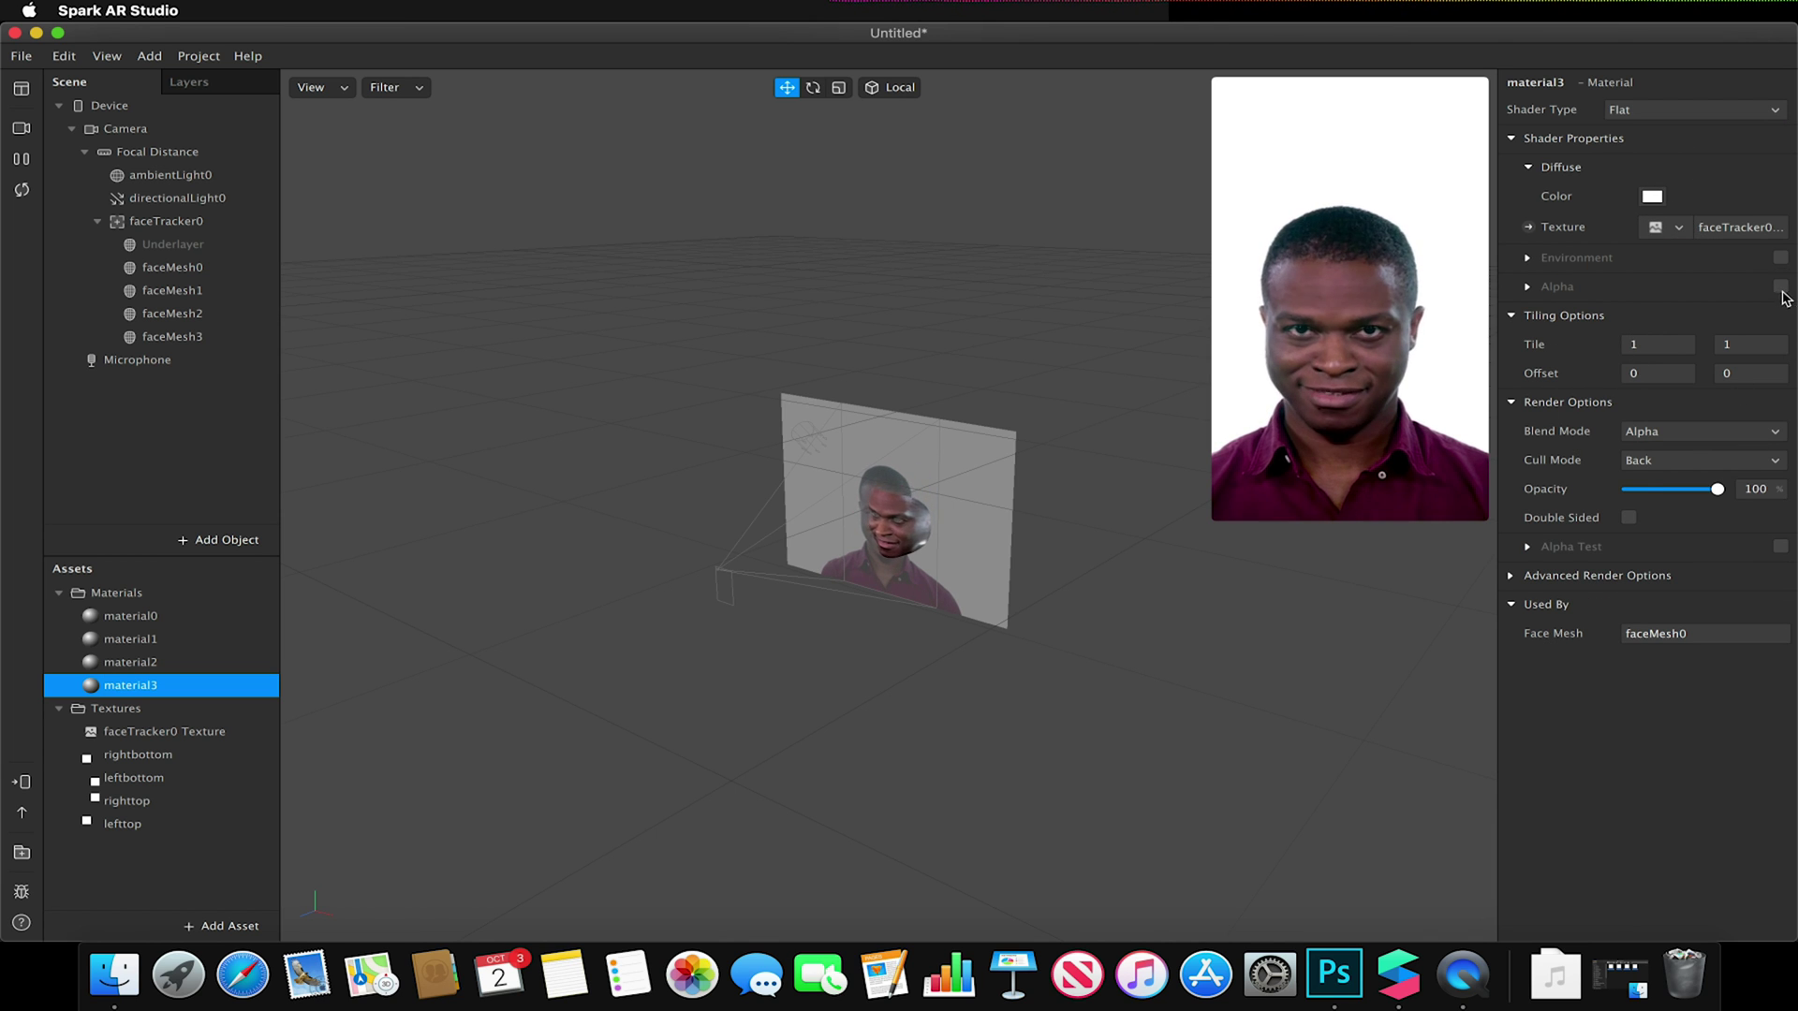
pyautogui.click(1780, 287)
pyautogui.click(1674, 346)
pyautogui.click(1678, 404)
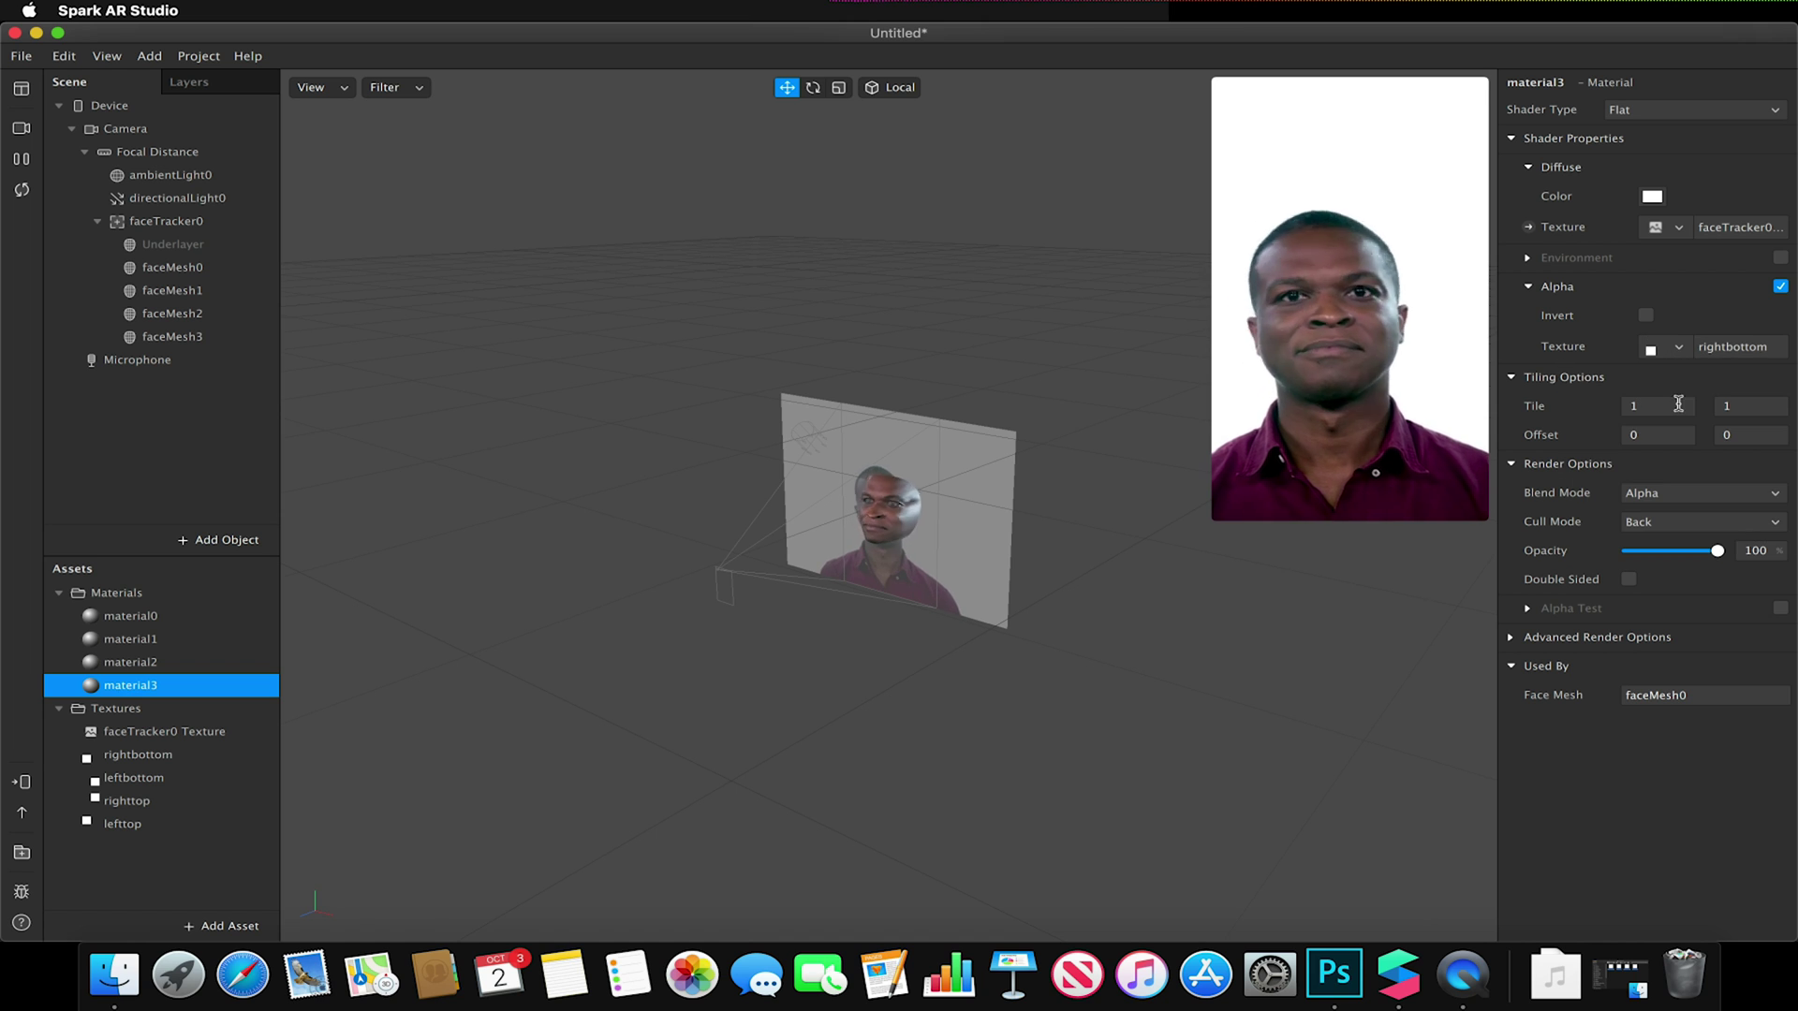
pyautogui.moveTo(1268, 486)
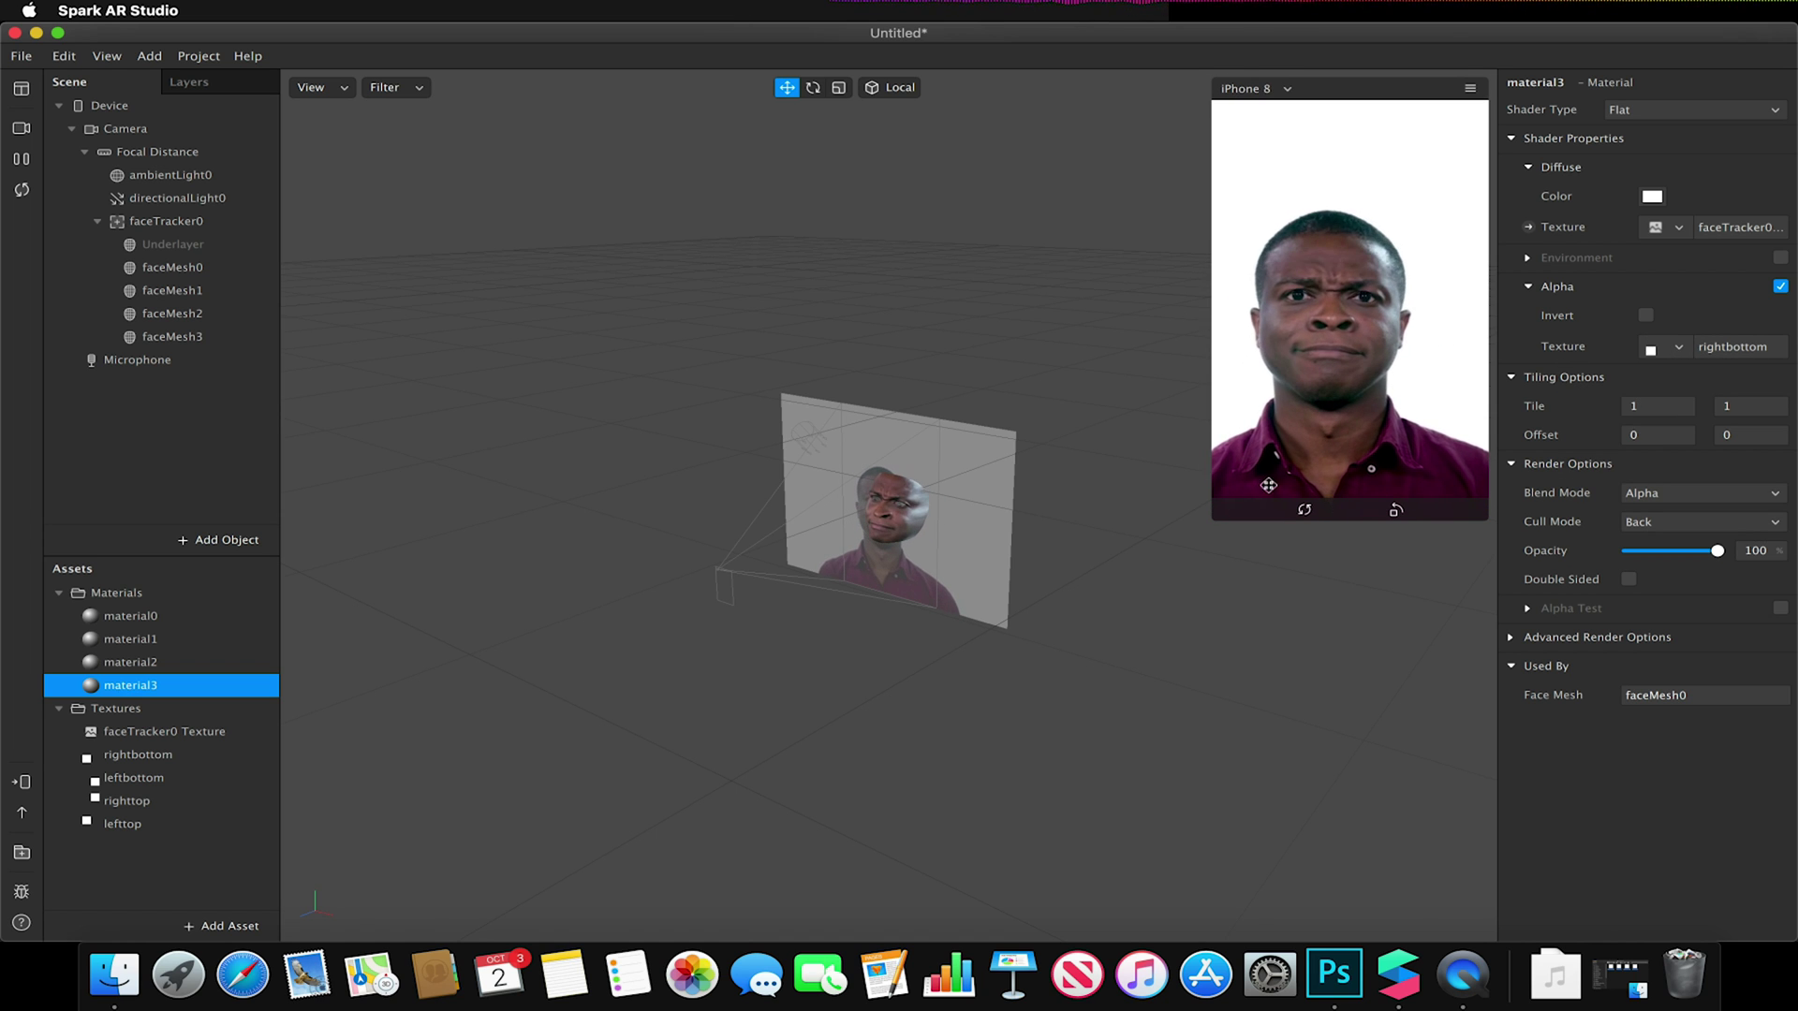
pyautogui.click(146, 337)
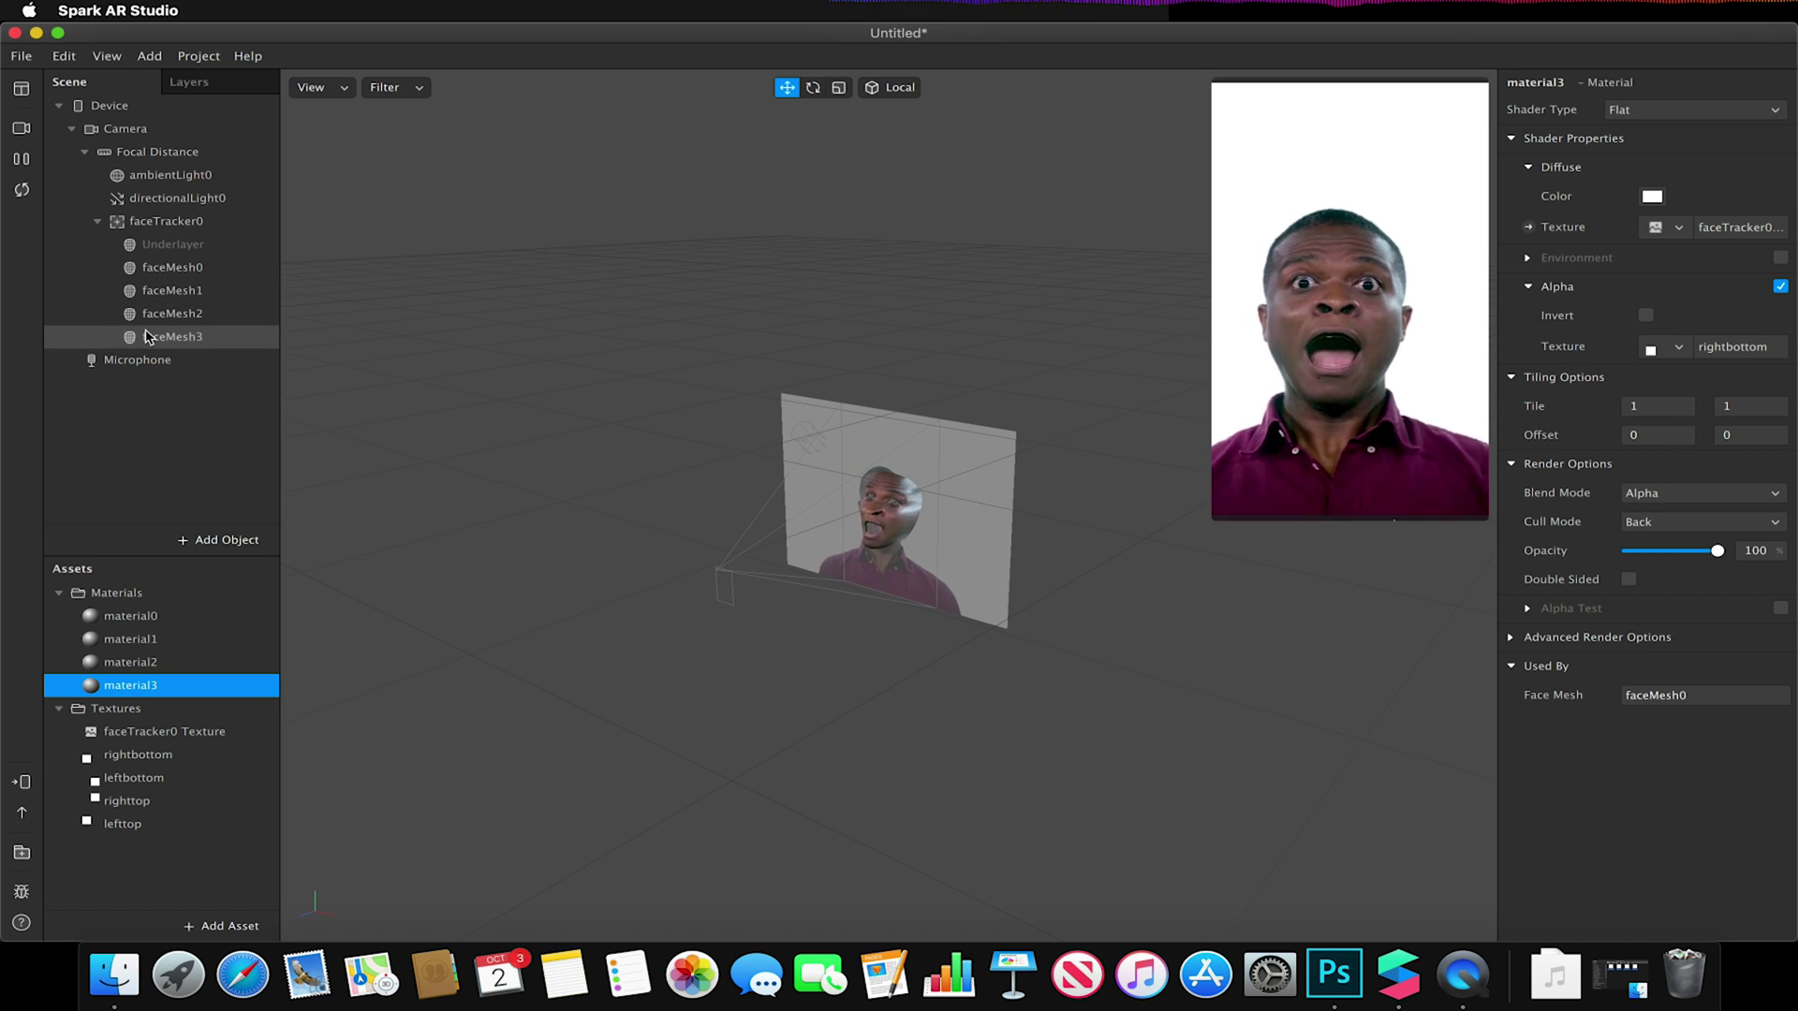
# Step: Stop all four face meshes from covering the eyes and enlarge the simulator preview
pyautogui.keyDown('shift'); pyautogui.click(193, 267); pyautogui.keyUp('shift')
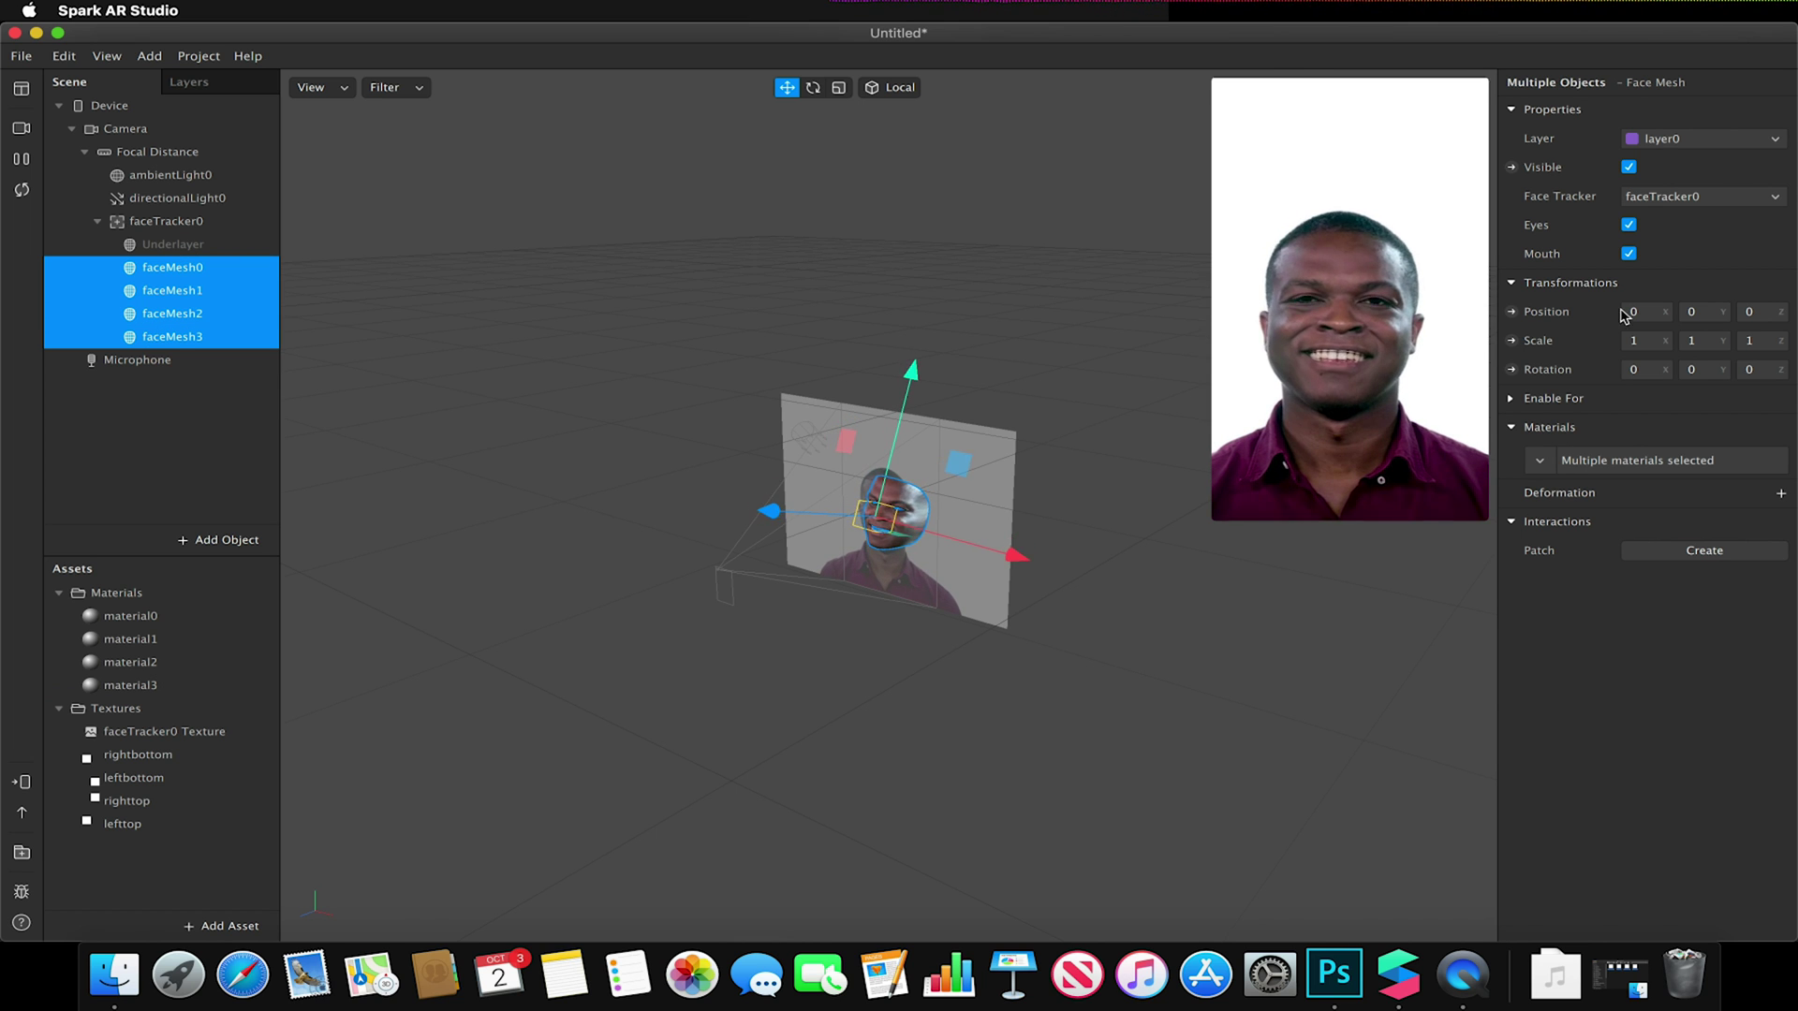
pyautogui.click(1628, 224)
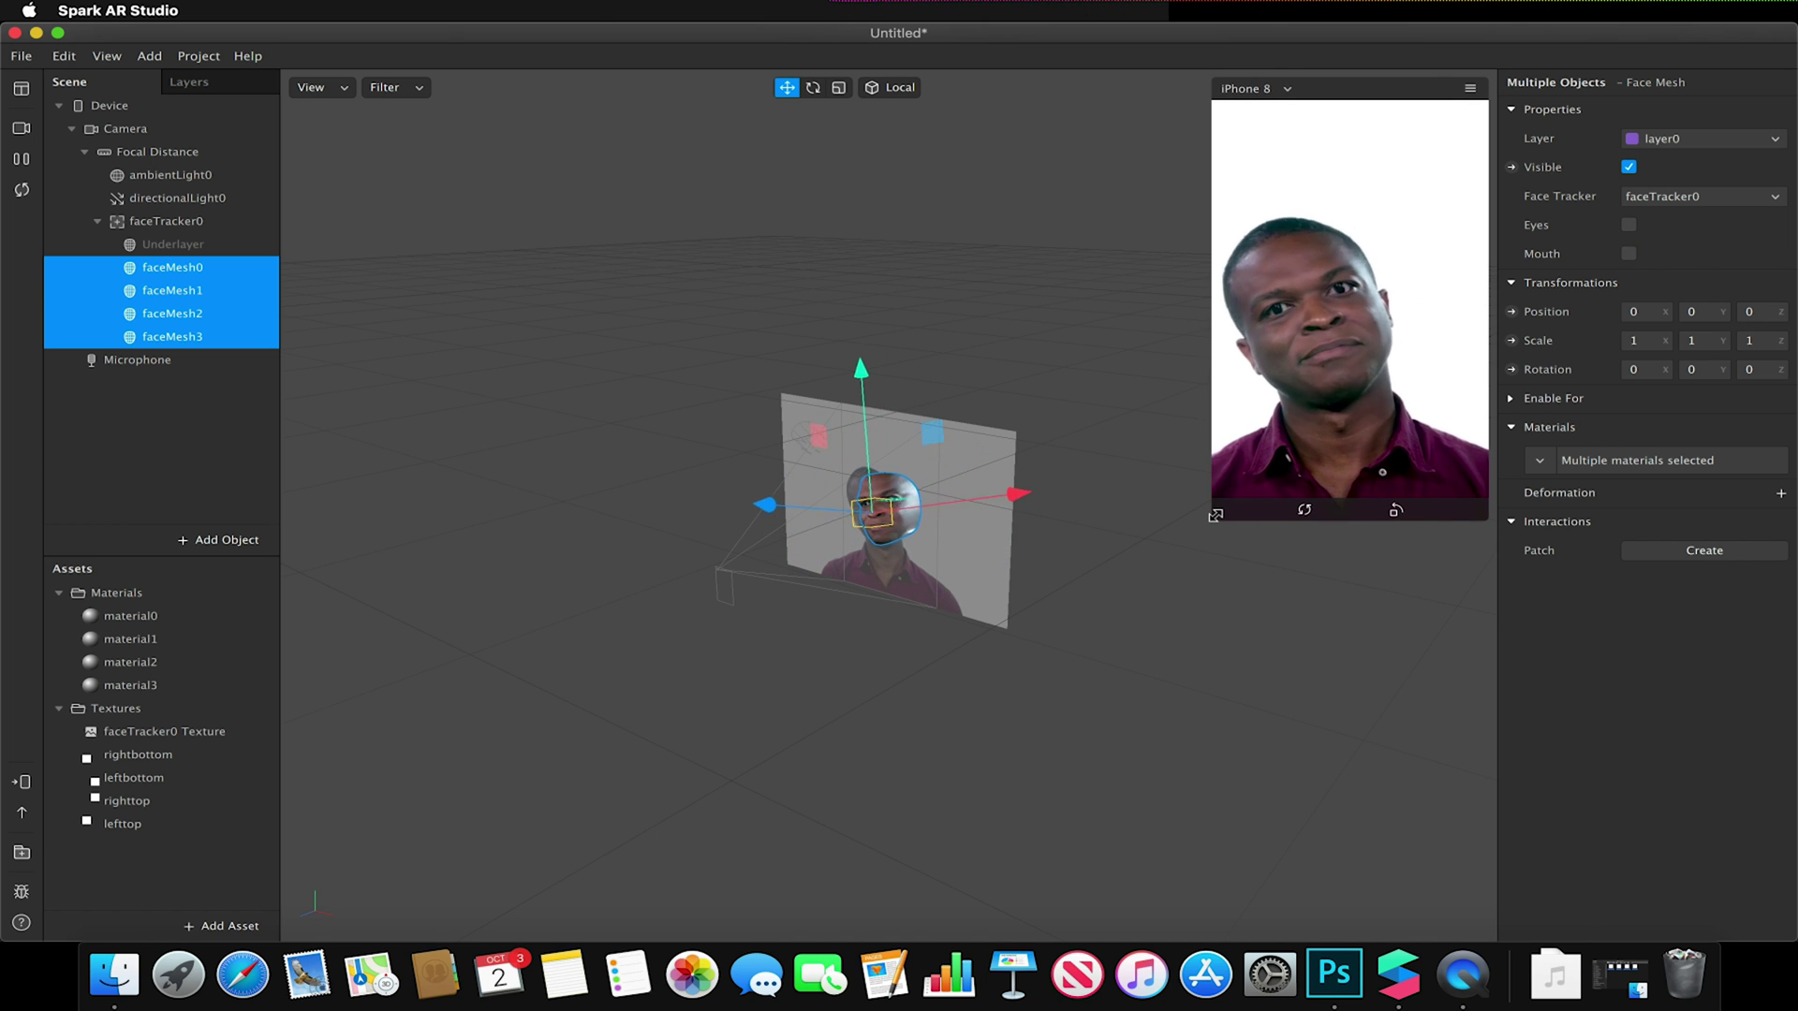
pyautogui.moveTo(1215, 514); pyautogui.dragTo(1012, 682)
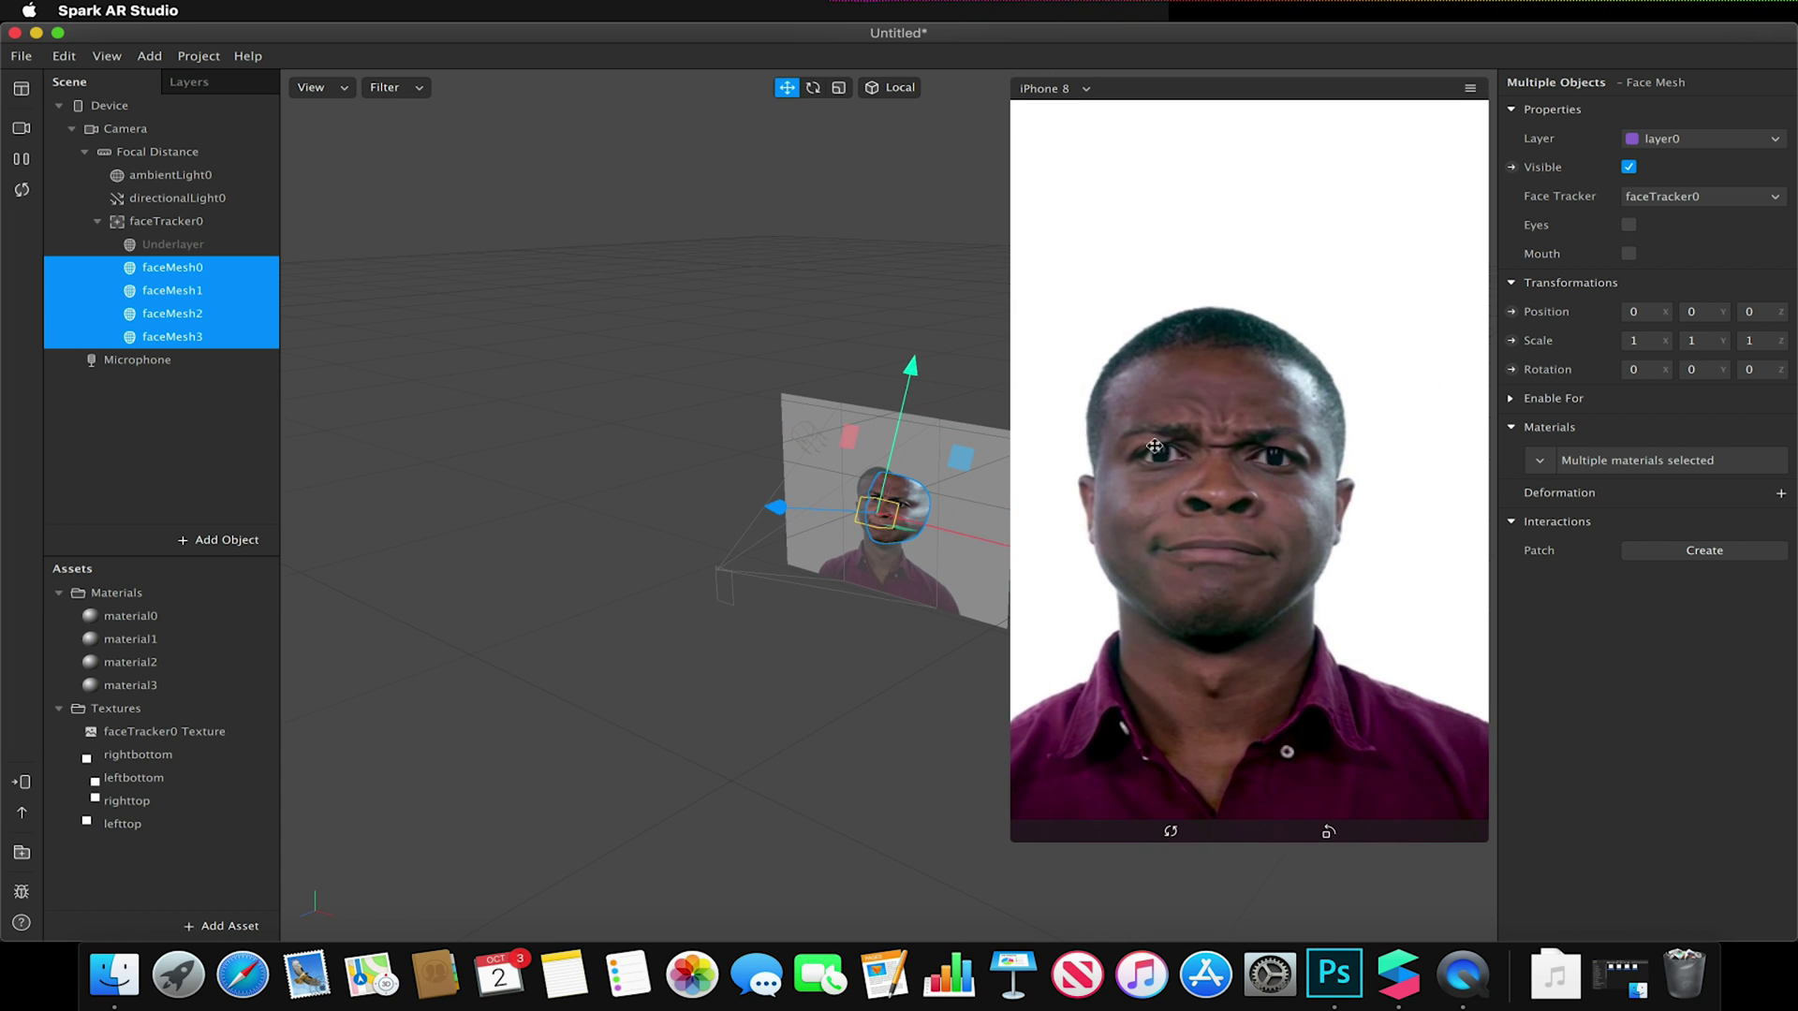
# Step: Turn off Use Depth Test and Write to Depth for material0–material3 in Advanced Render Options
pyautogui.click(137, 616)
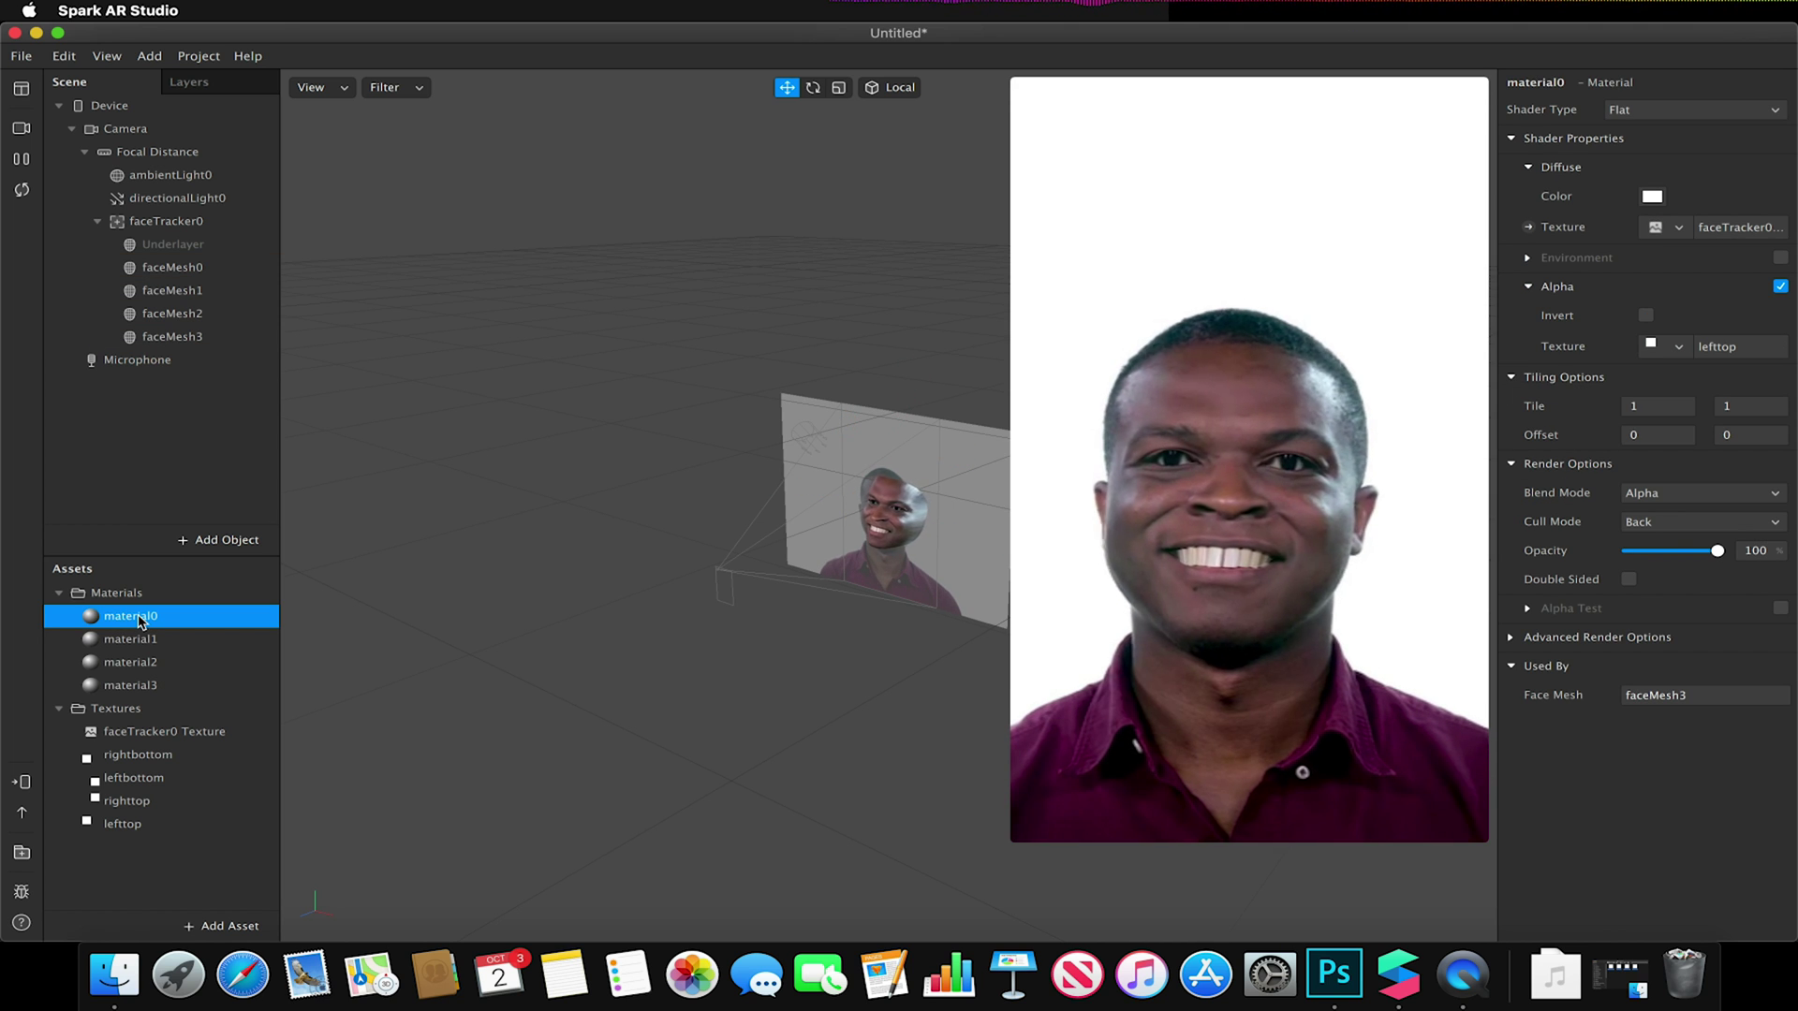
pyautogui.keyDown('shift'); pyautogui.click(124, 687); pyautogui.keyUp('shift')
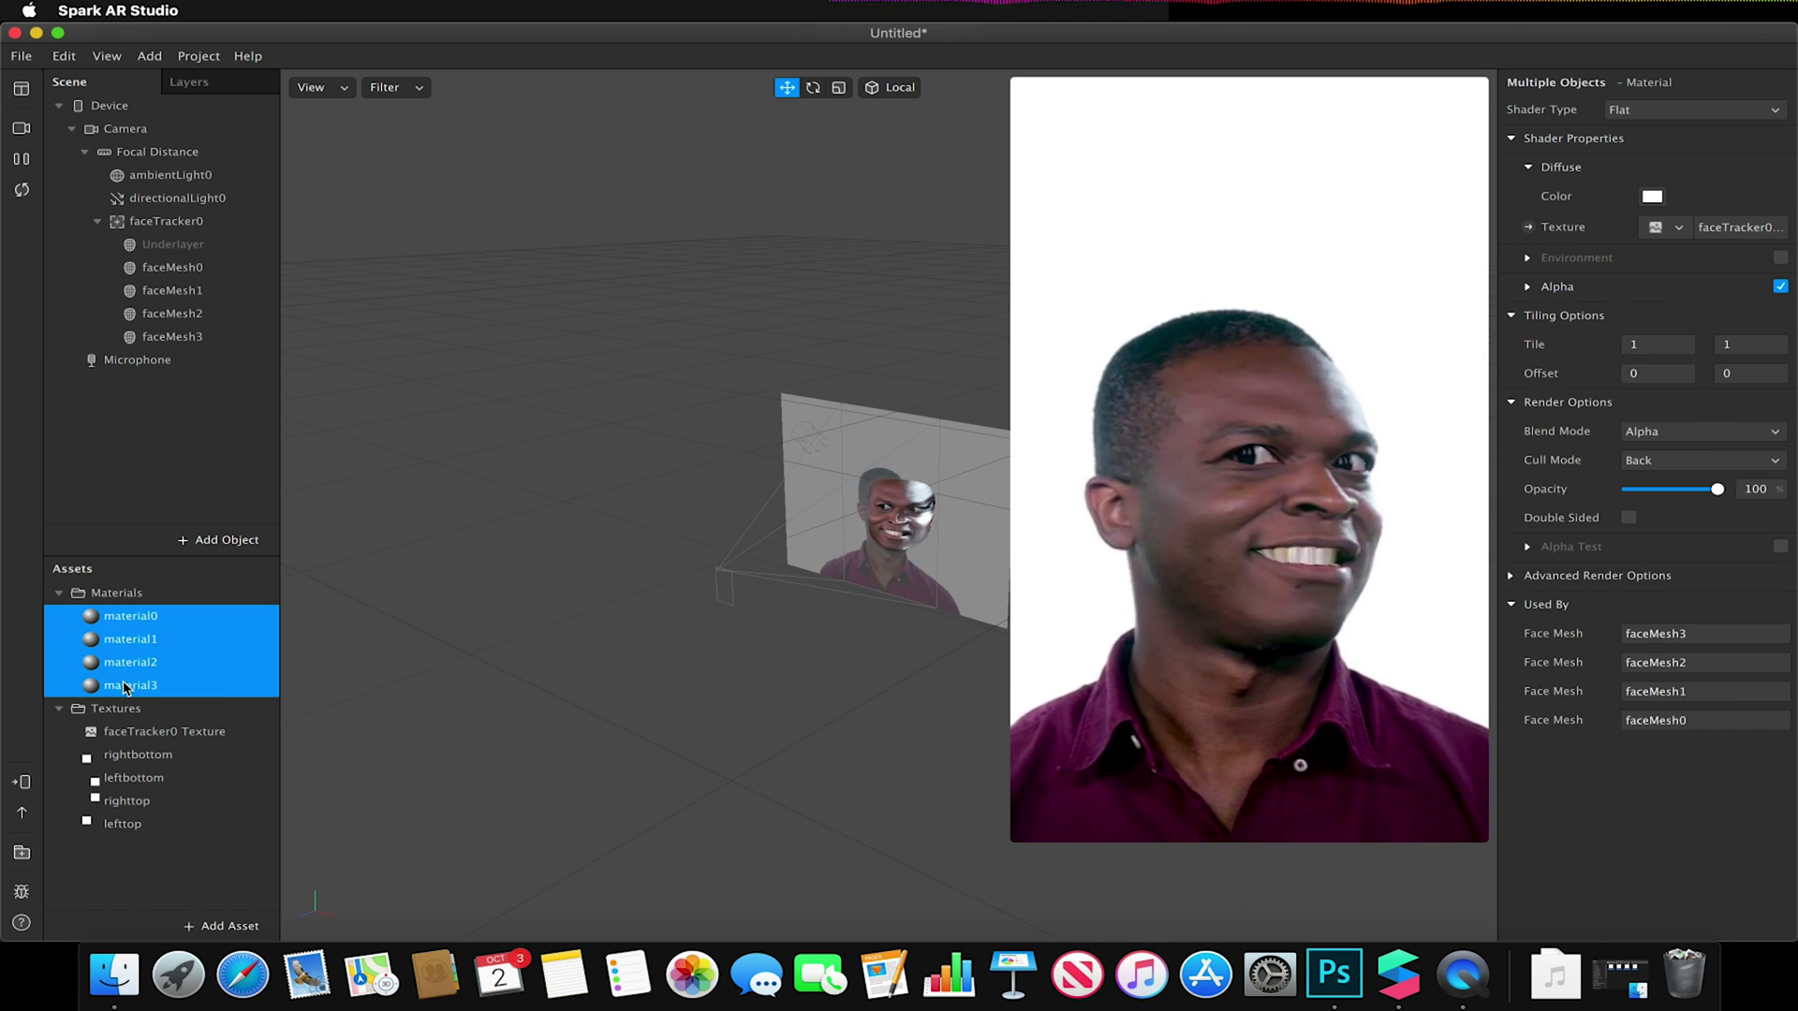
pyautogui.moveTo(1249, 464)
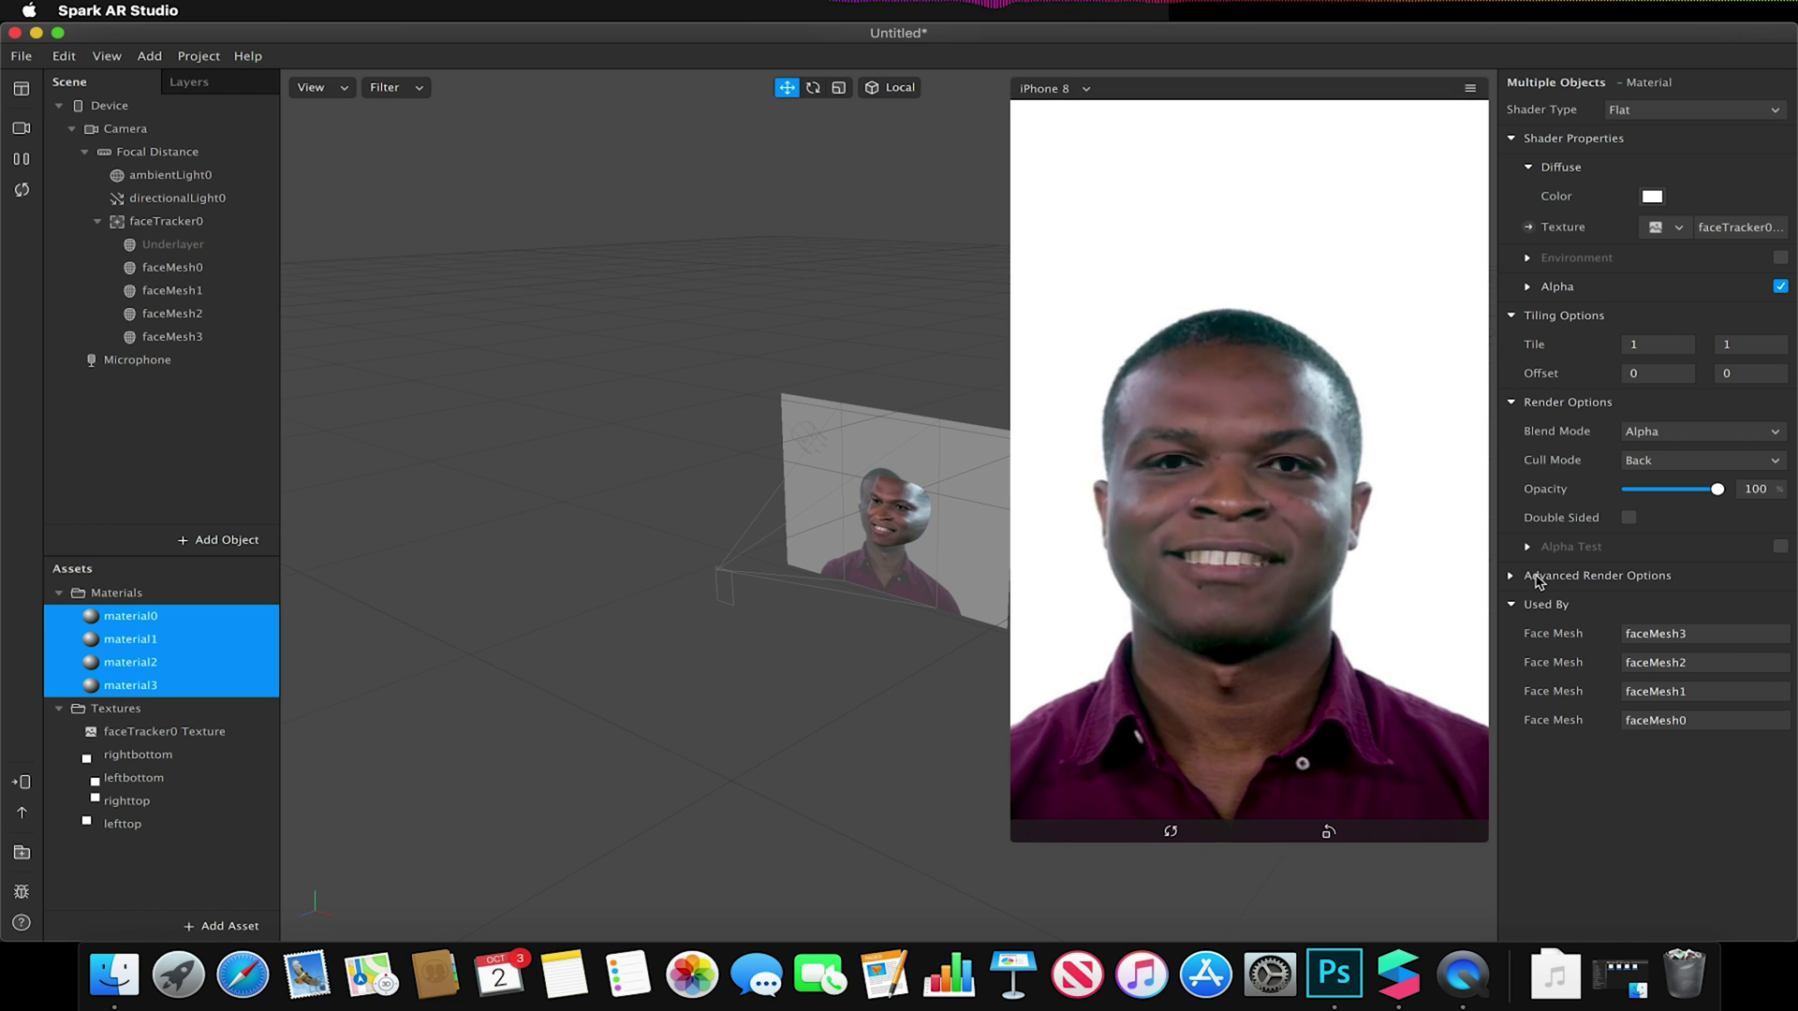
pyautogui.click(1511, 576)
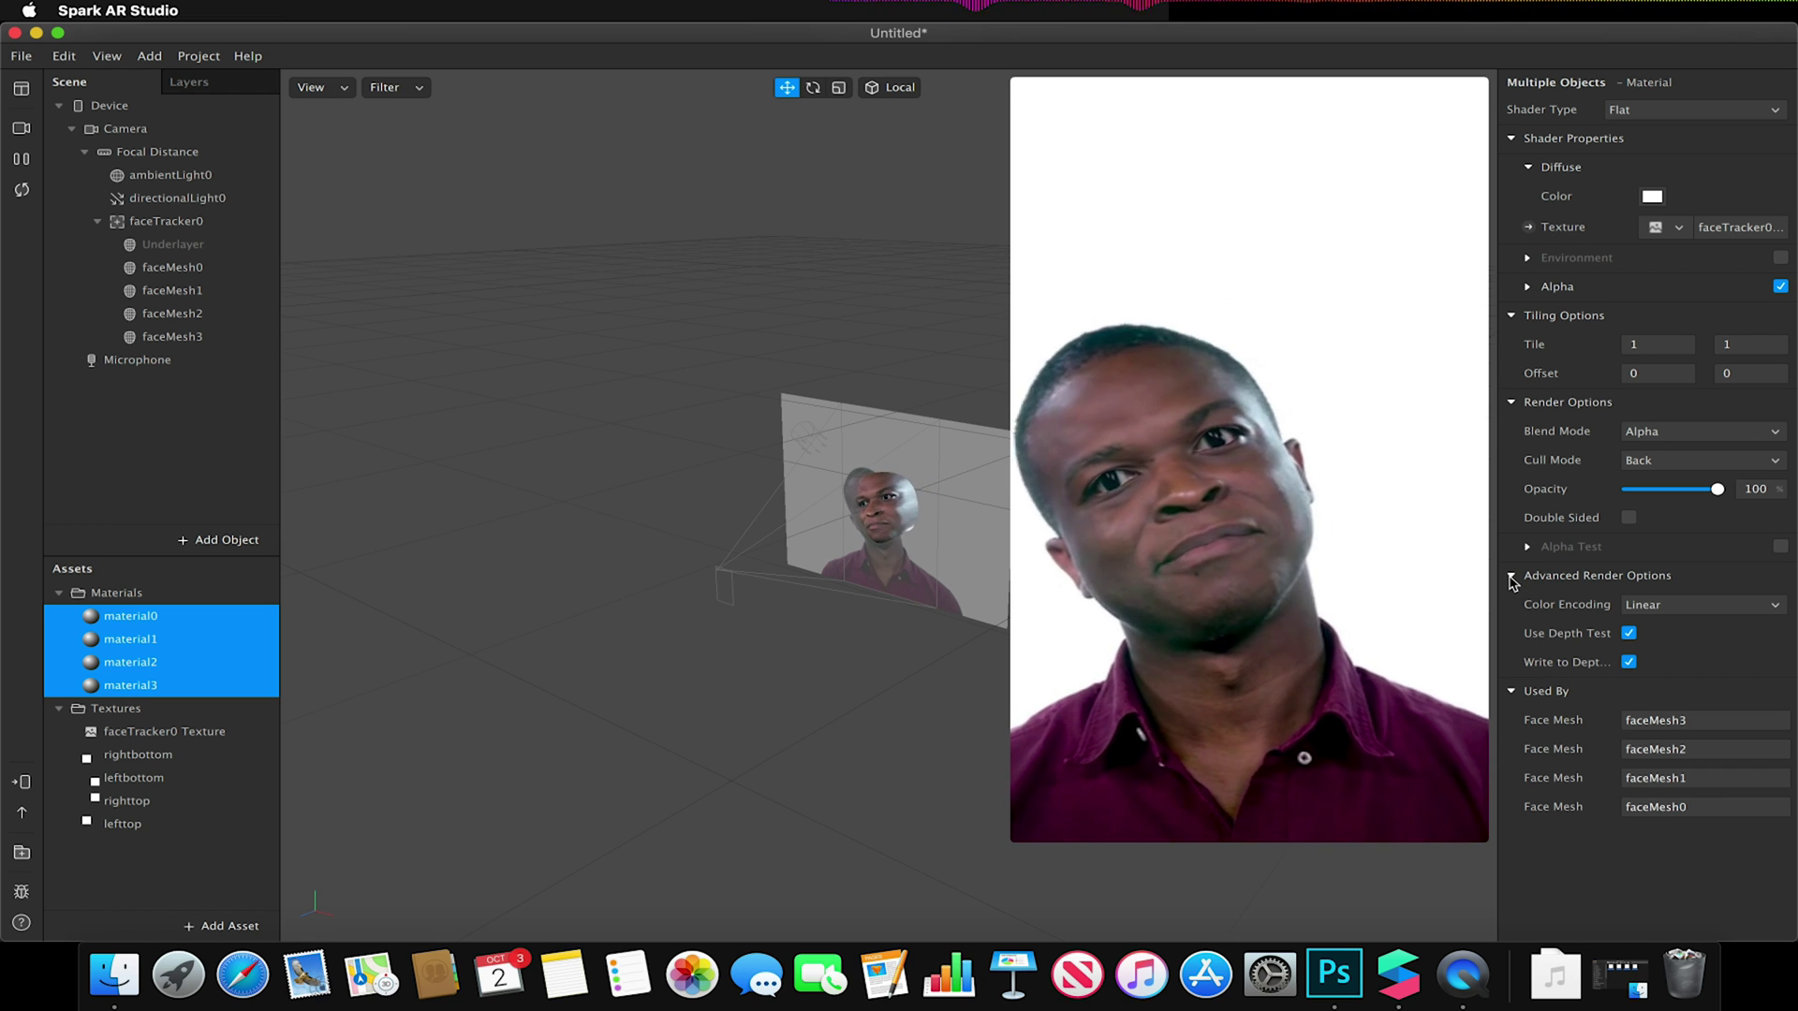
pyautogui.click(1627, 634)
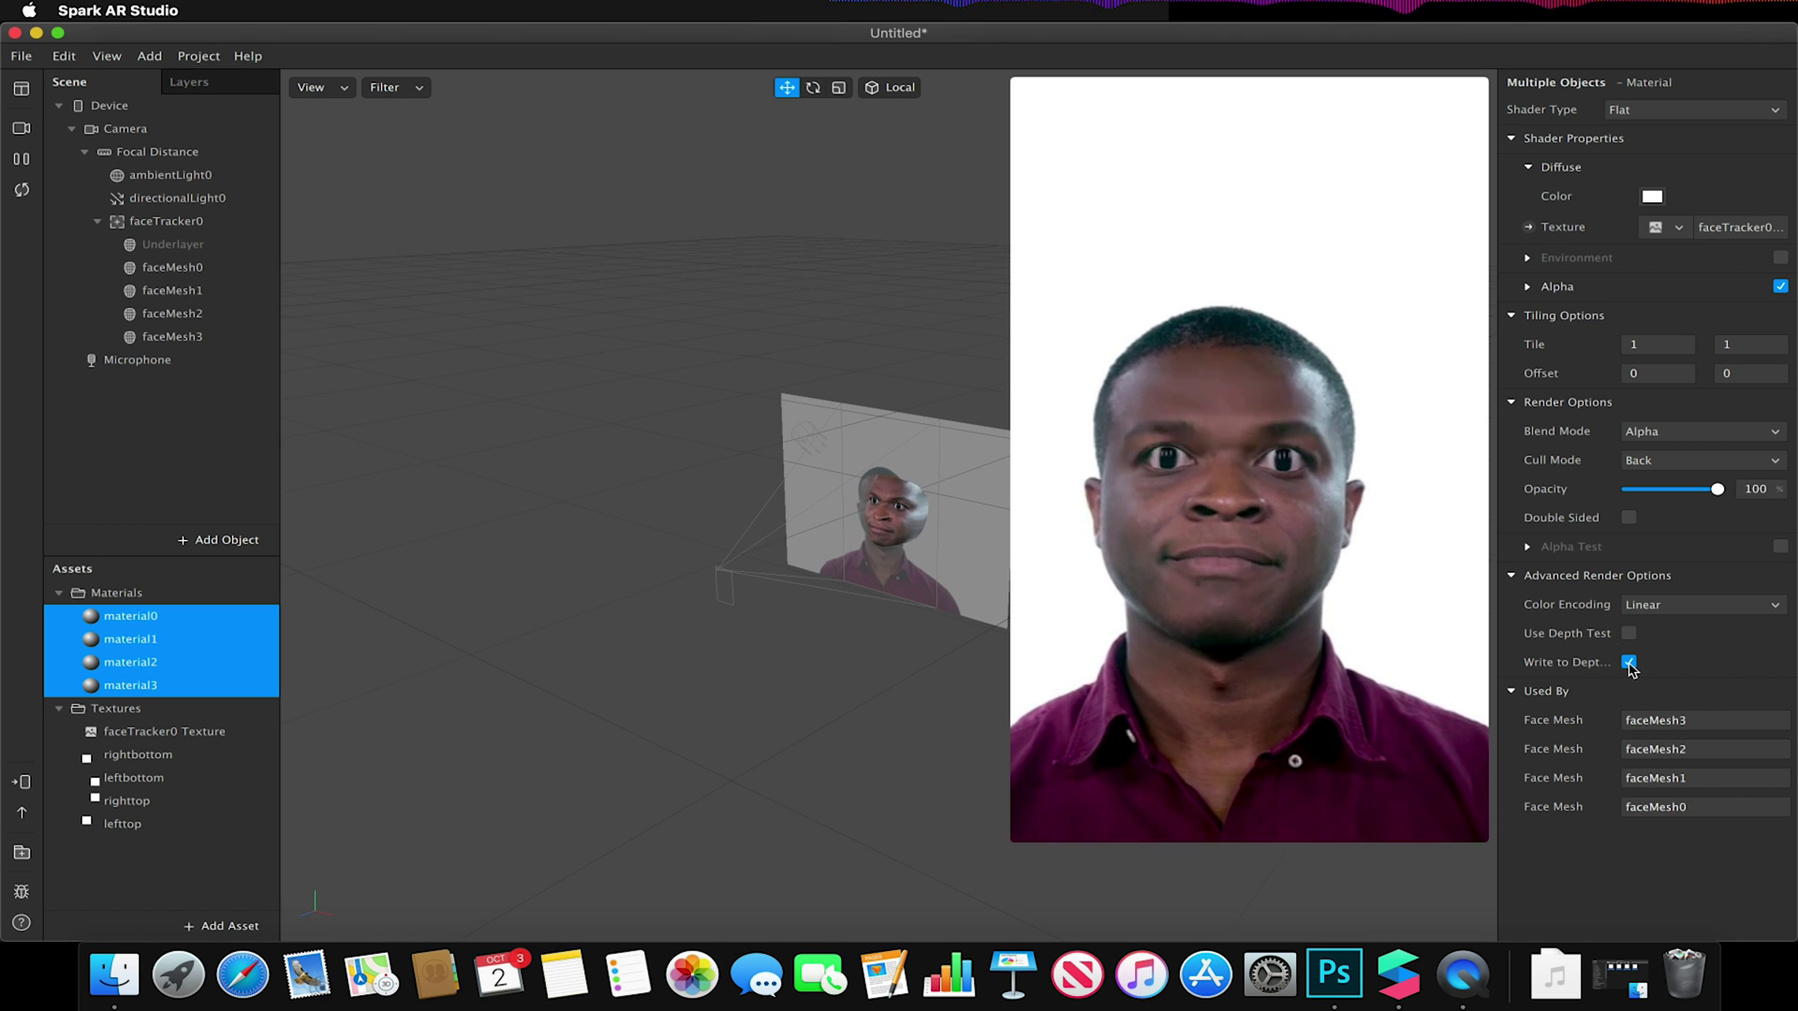
pyautogui.click(1629, 662)
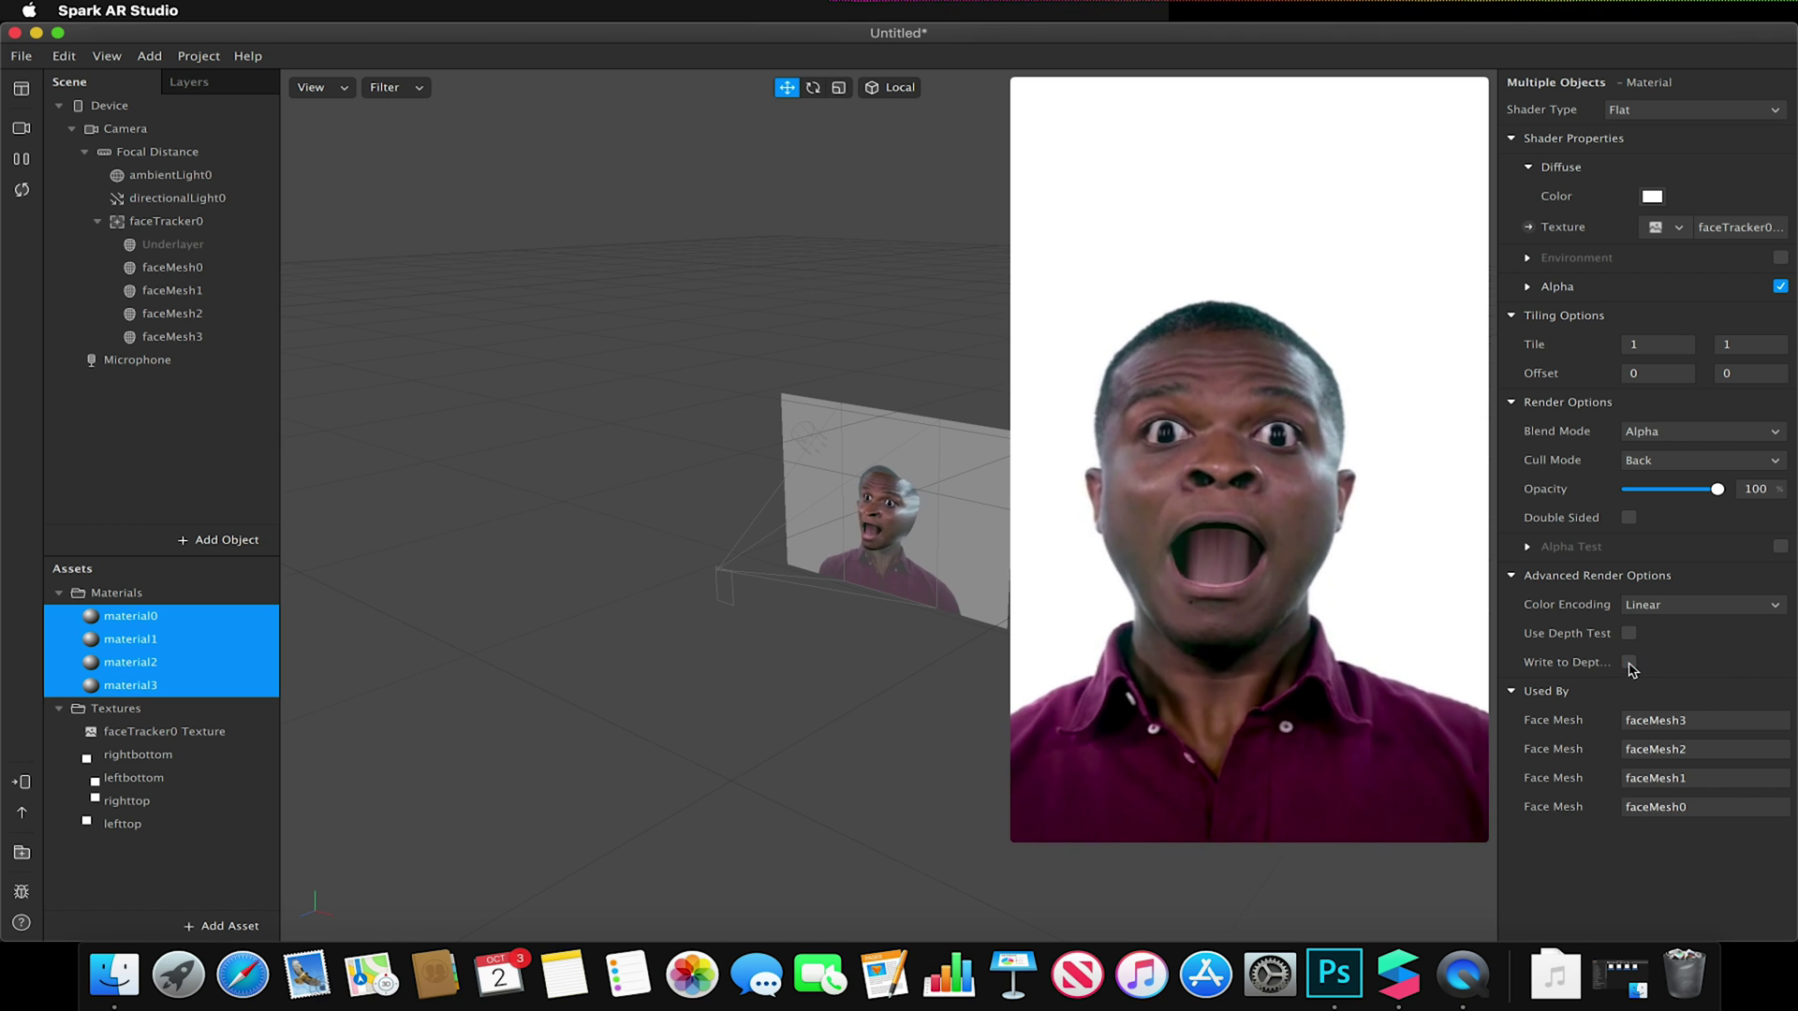
pyautogui.click(899, 317)
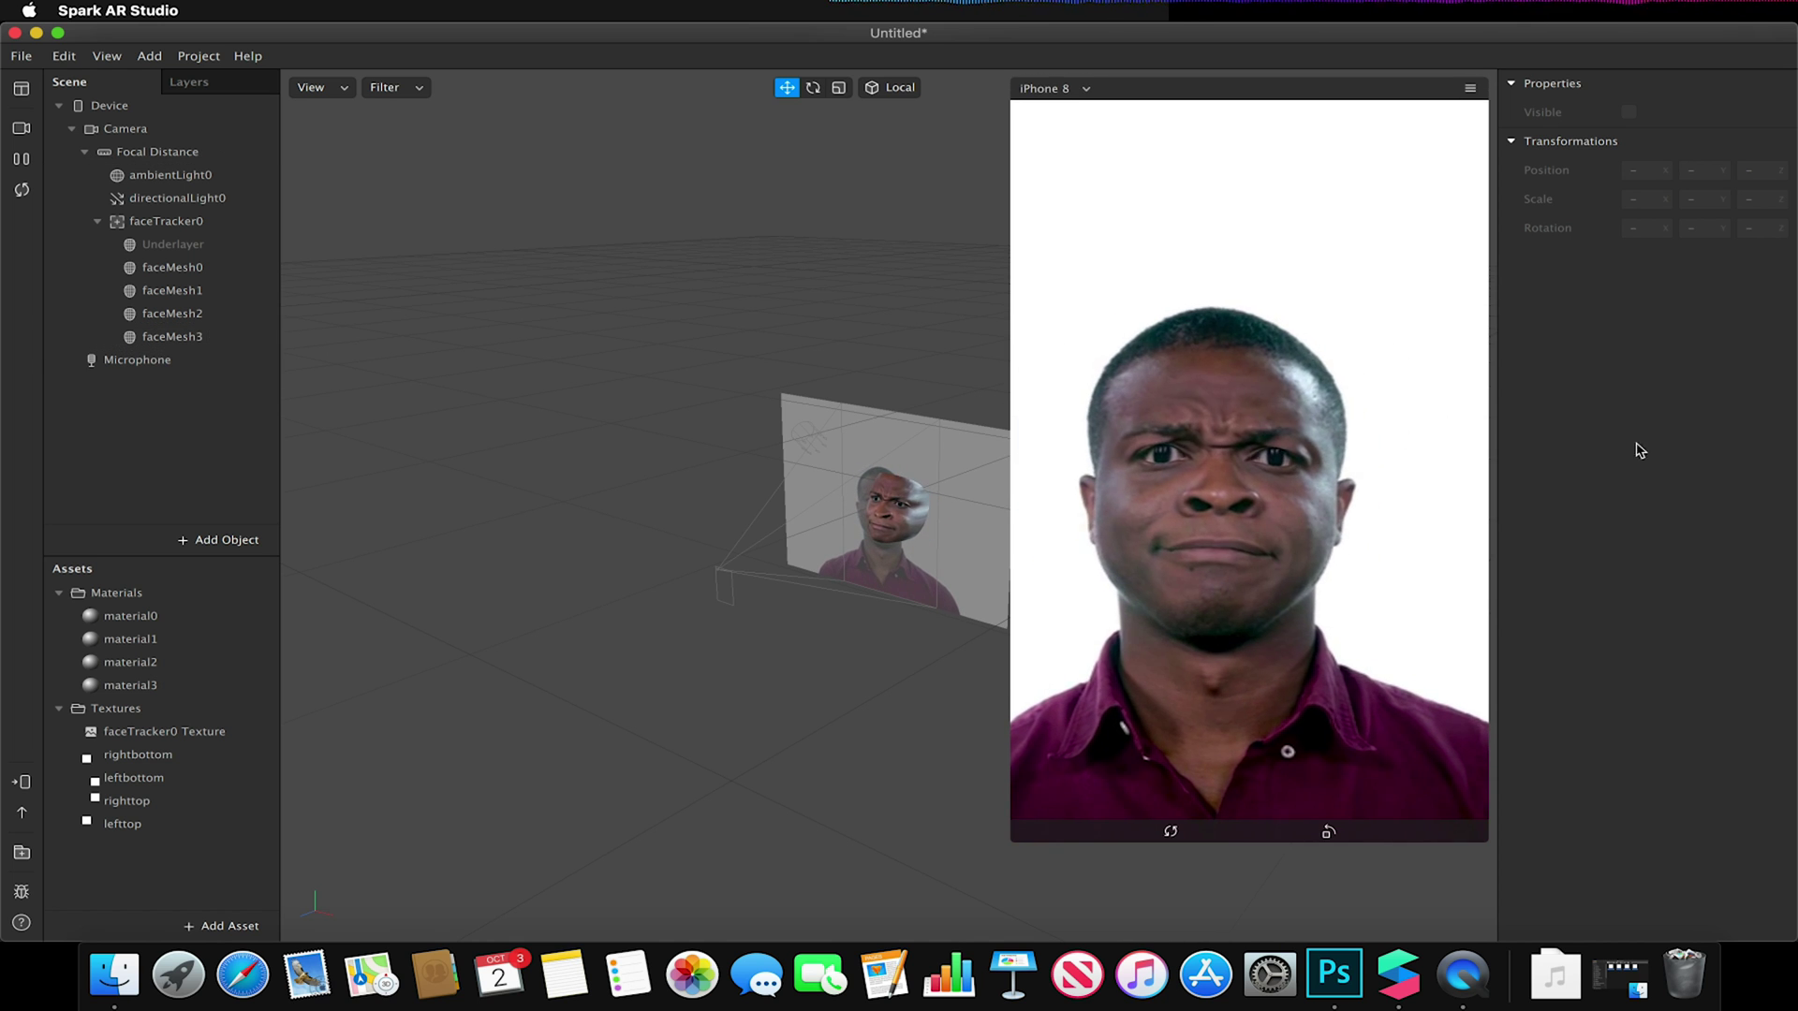
pyautogui.click(225, 270)
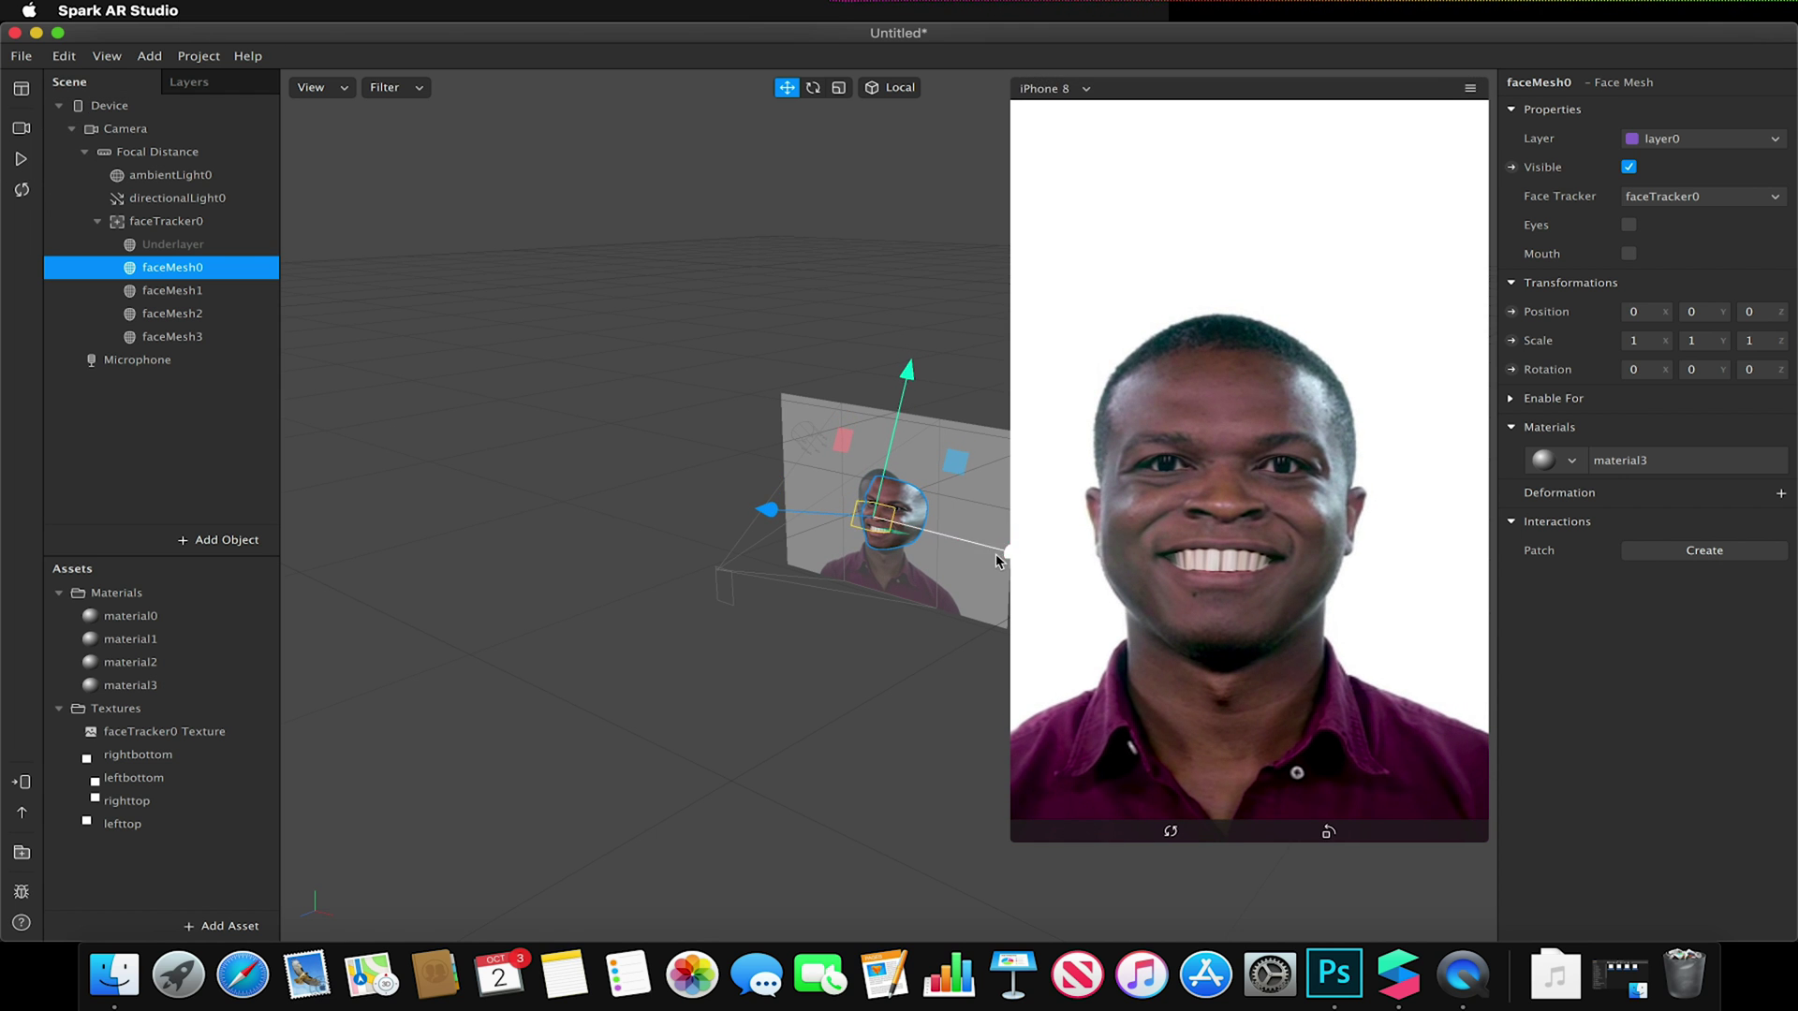
pyautogui.moveTo(996, 553); pyautogui.dragTo(970, 527)
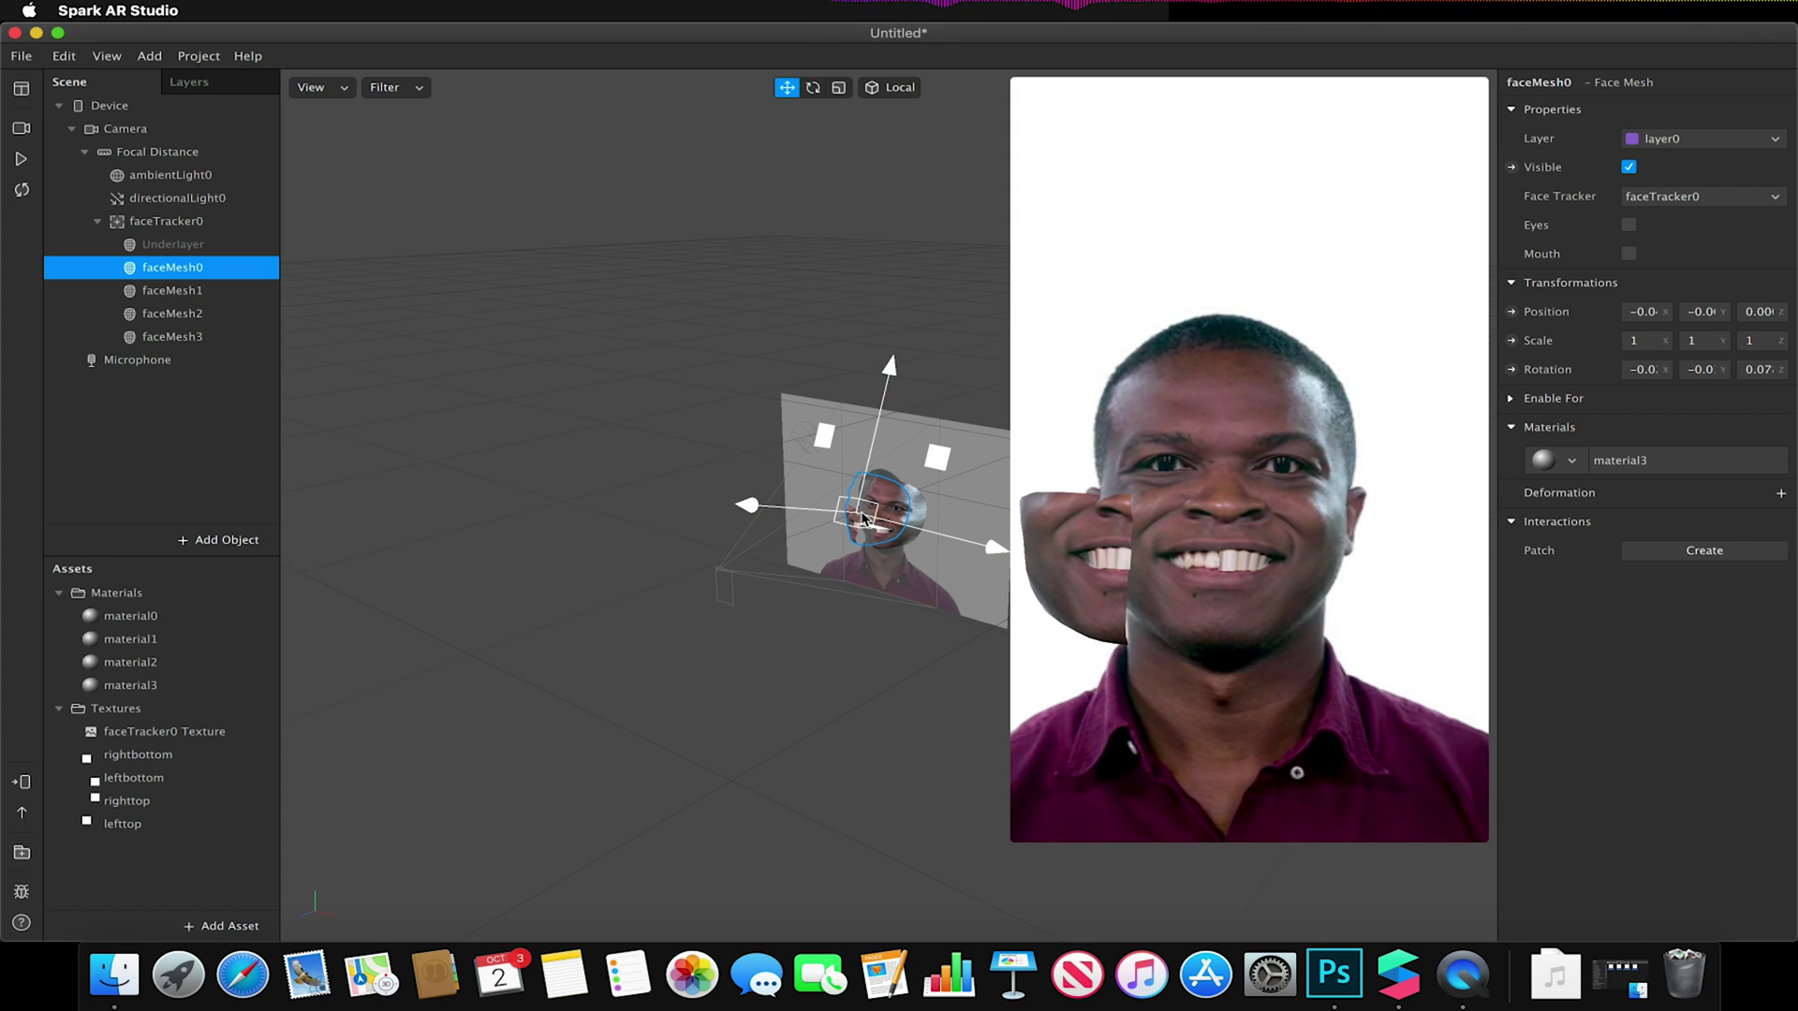
pyautogui.hotkey('ctrl', 'z')
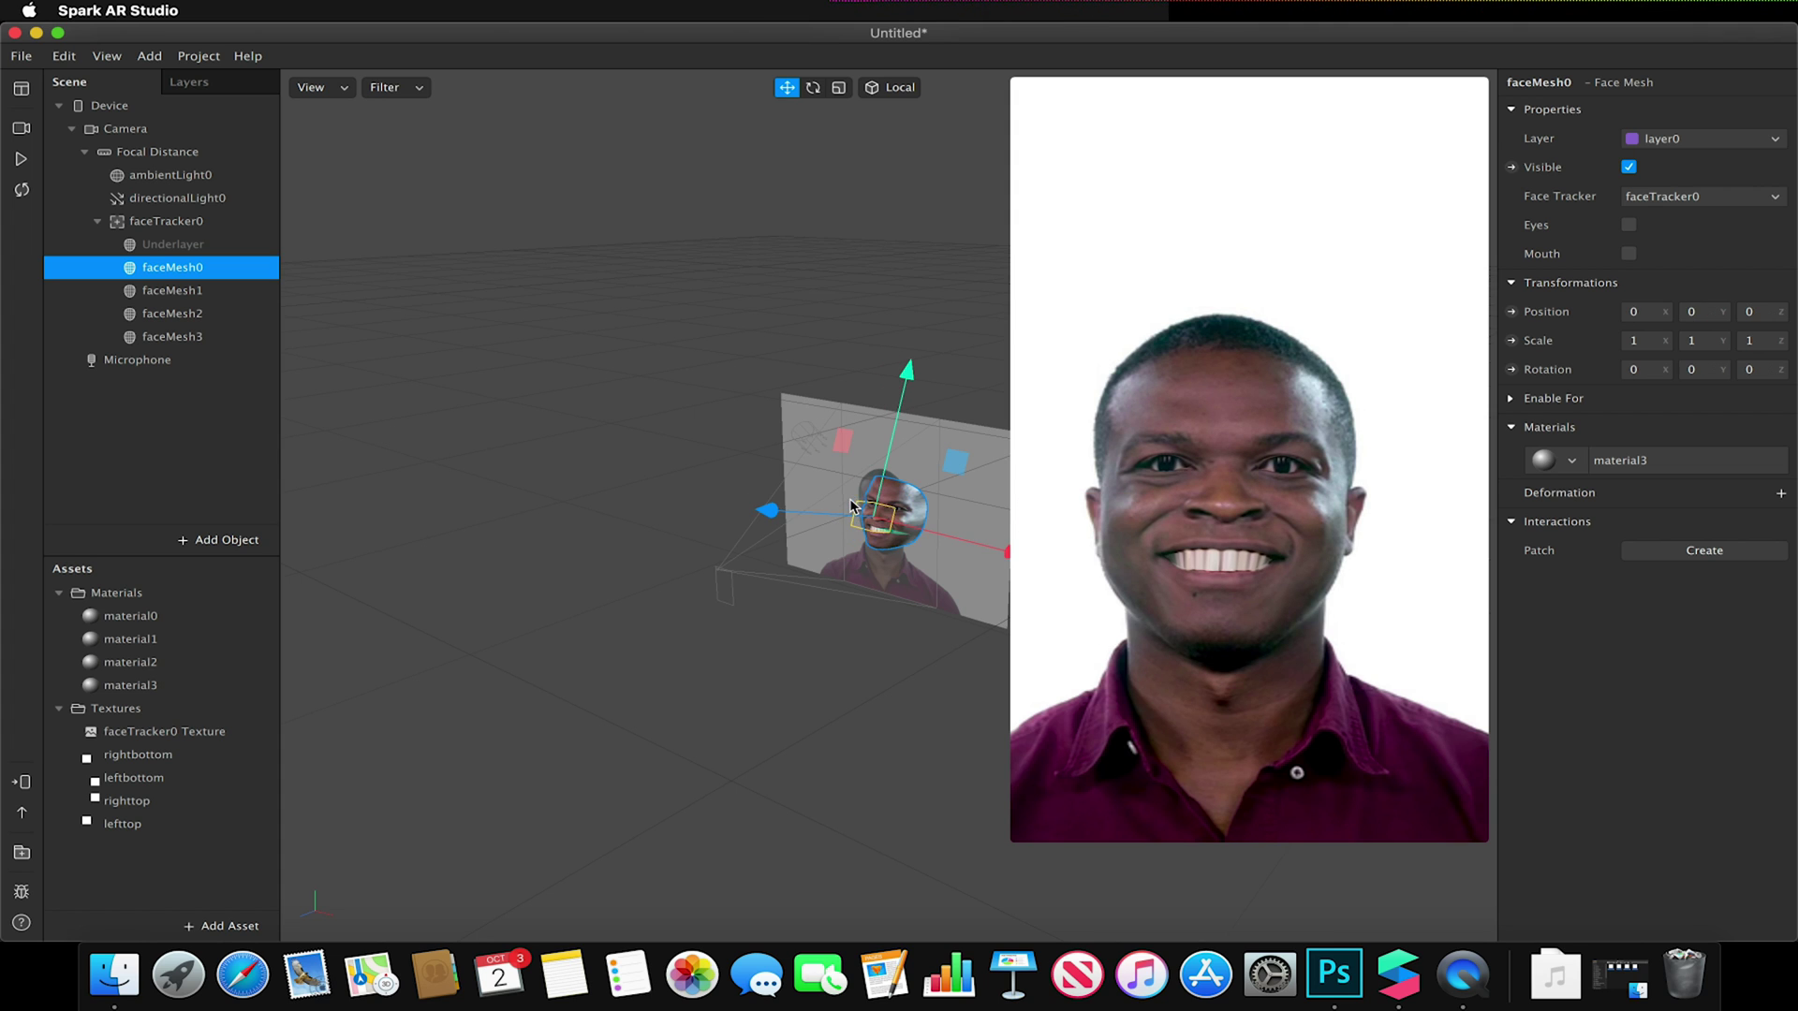
pyautogui.click(173, 242)
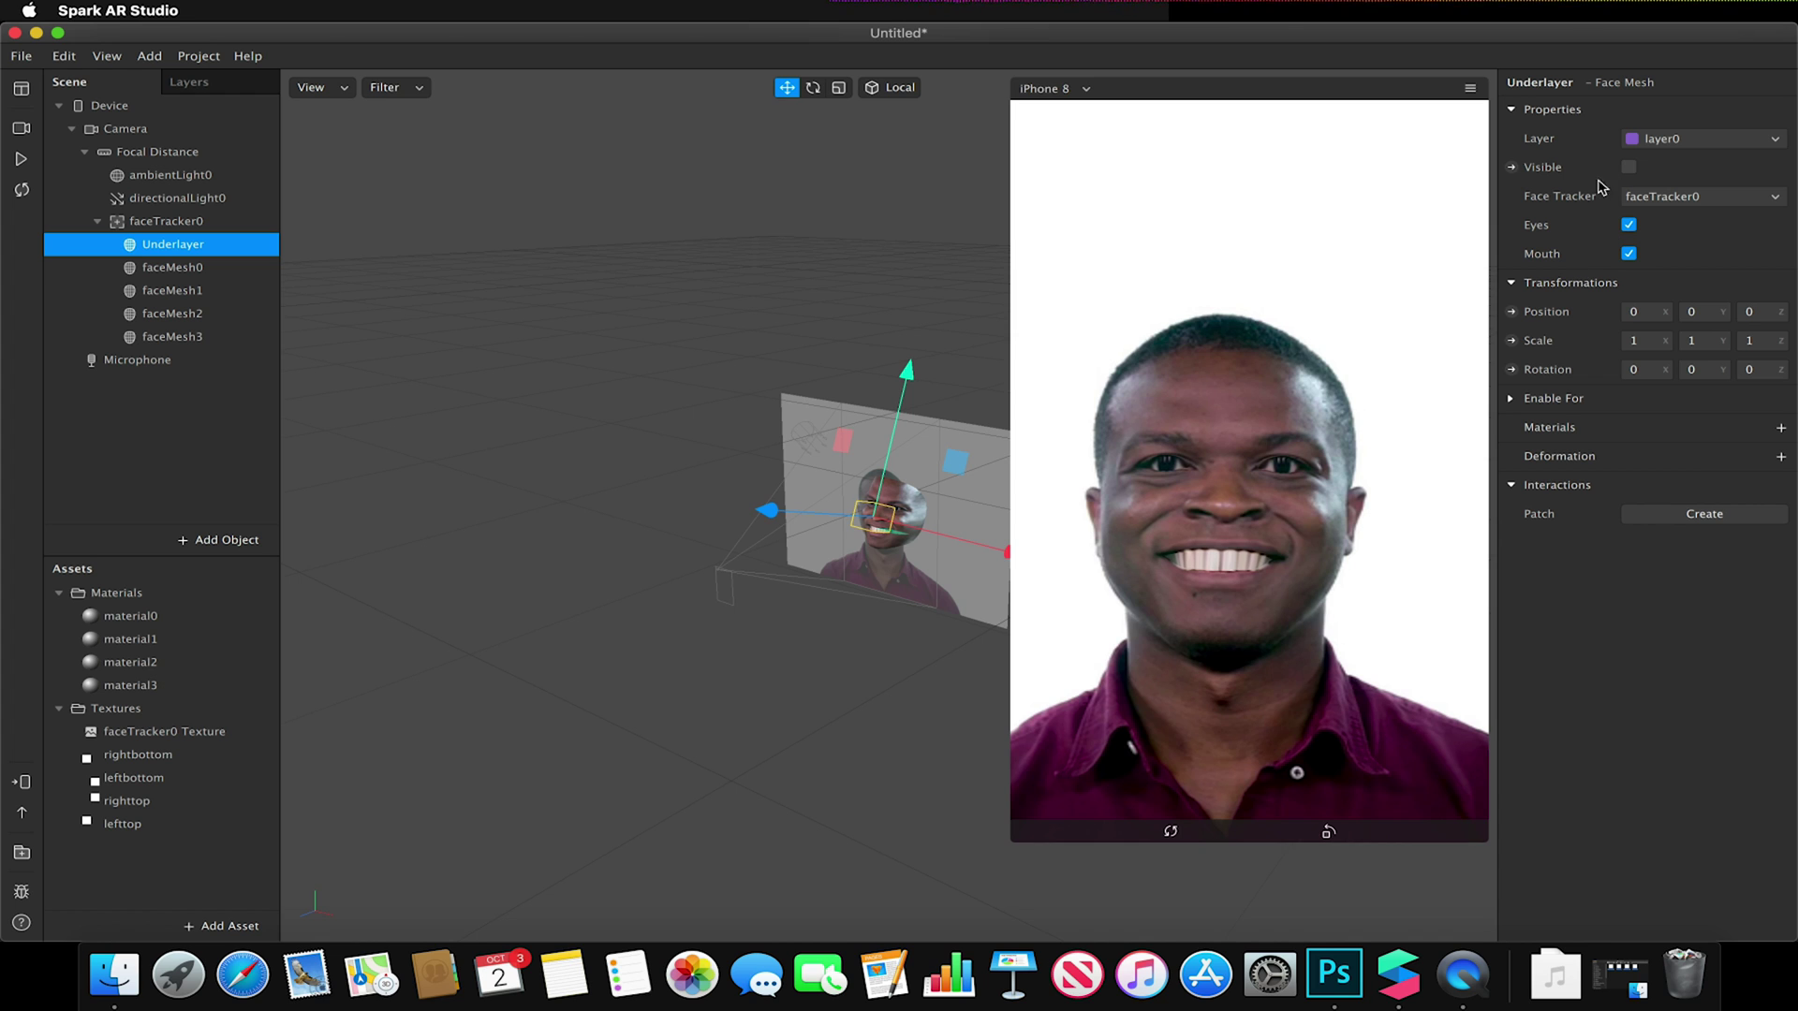
pyautogui.click(172, 336)
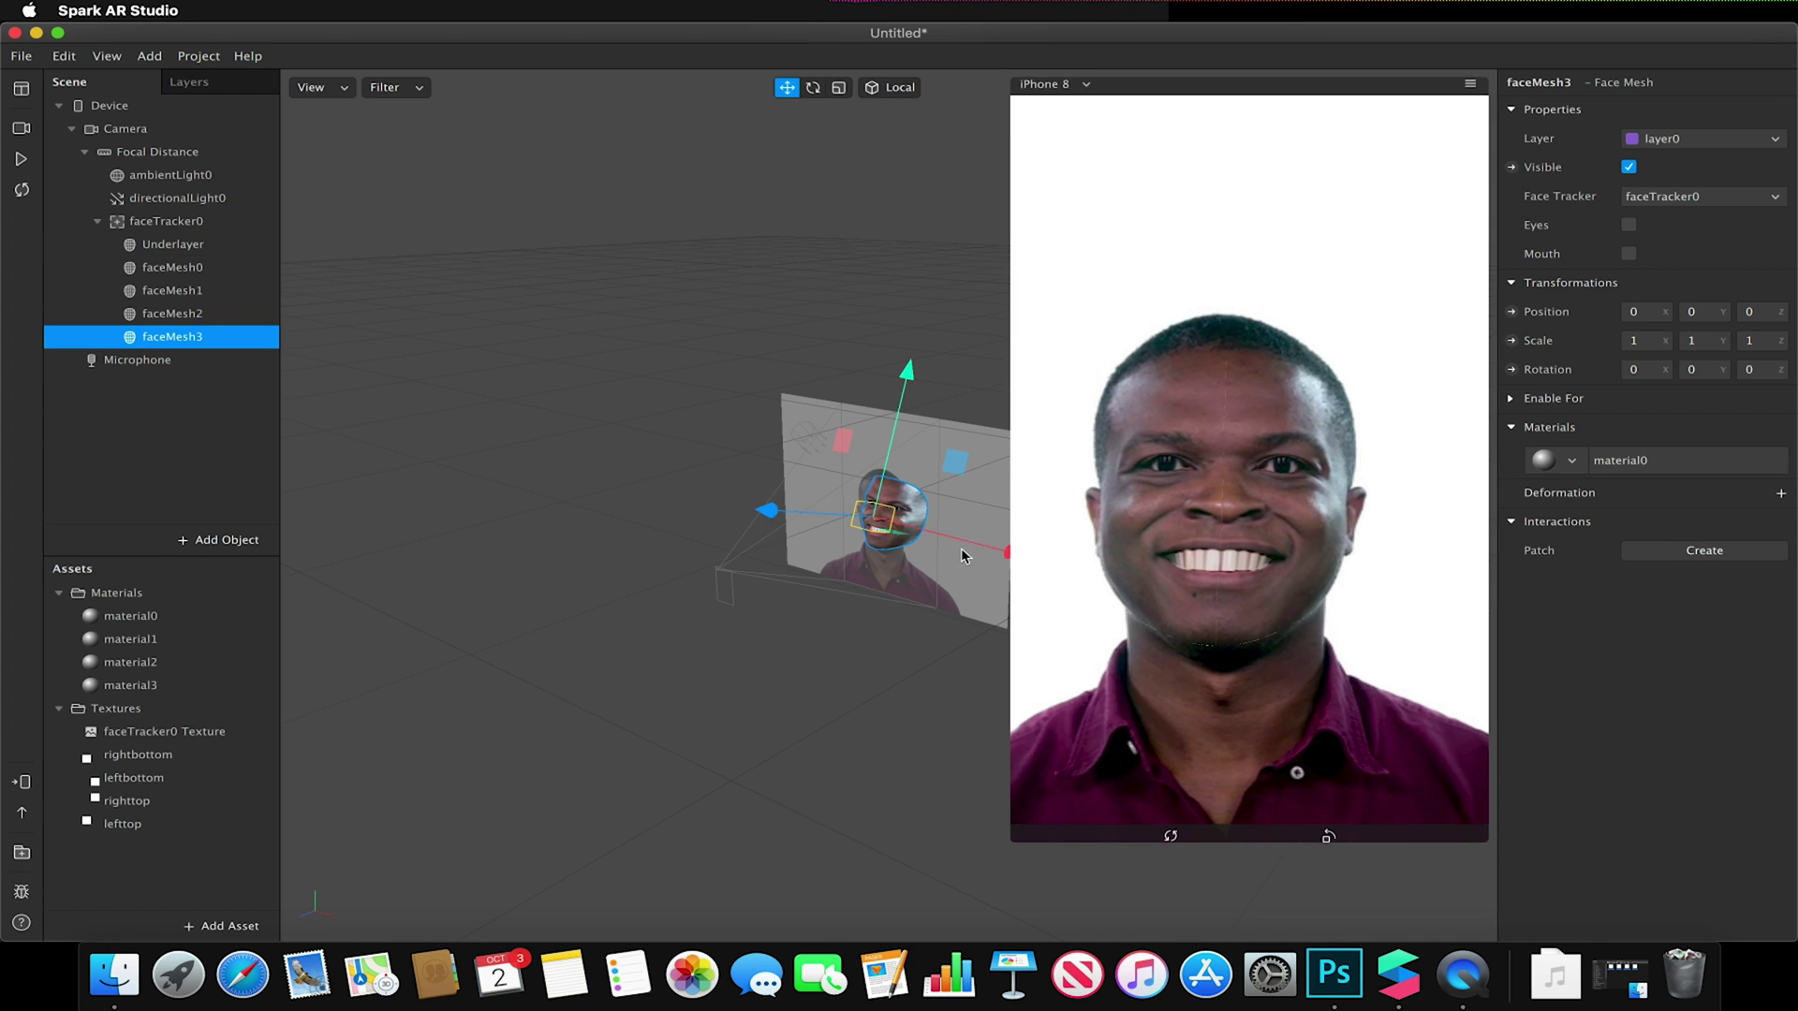
pyautogui.moveTo(976, 543); pyautogui.dragTo(957, 532)
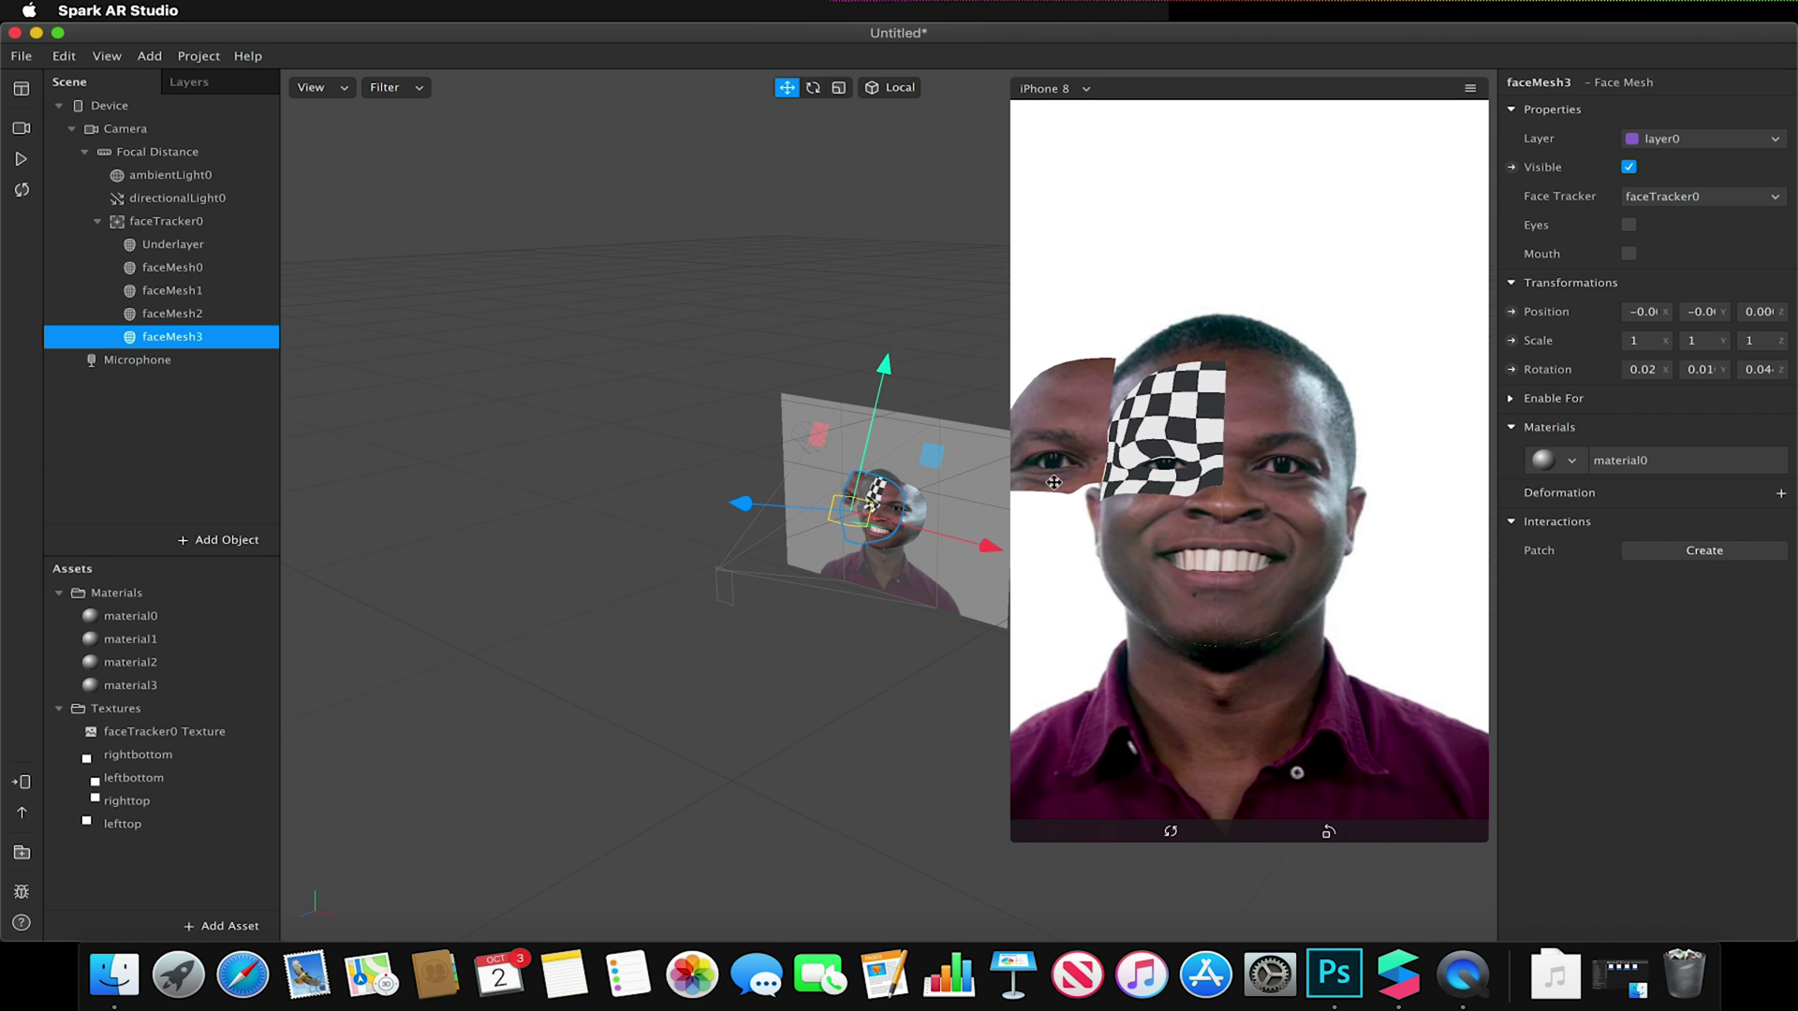
pyautogui.hotkey('ctrl', 'z')
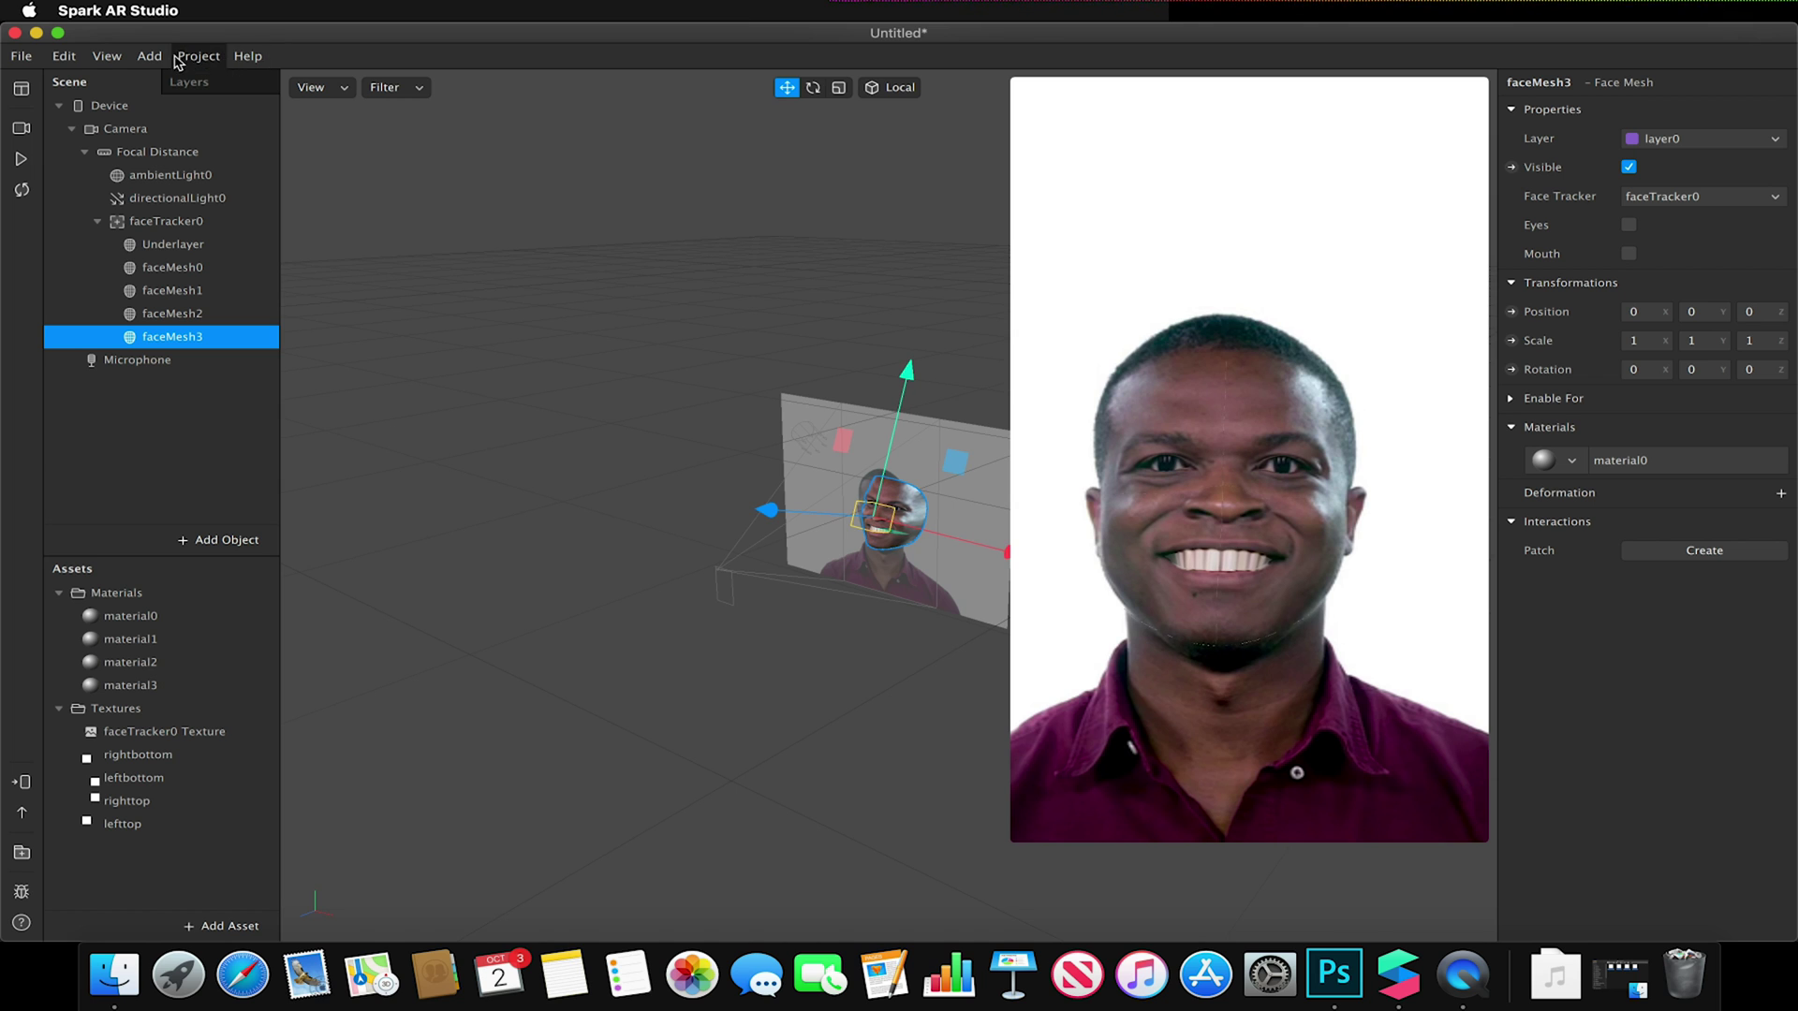
# Step: Switch to the Patch Editor and add faceTracker0's patches, deleting the Face Follower patch
pyautogui.click(107, 56)
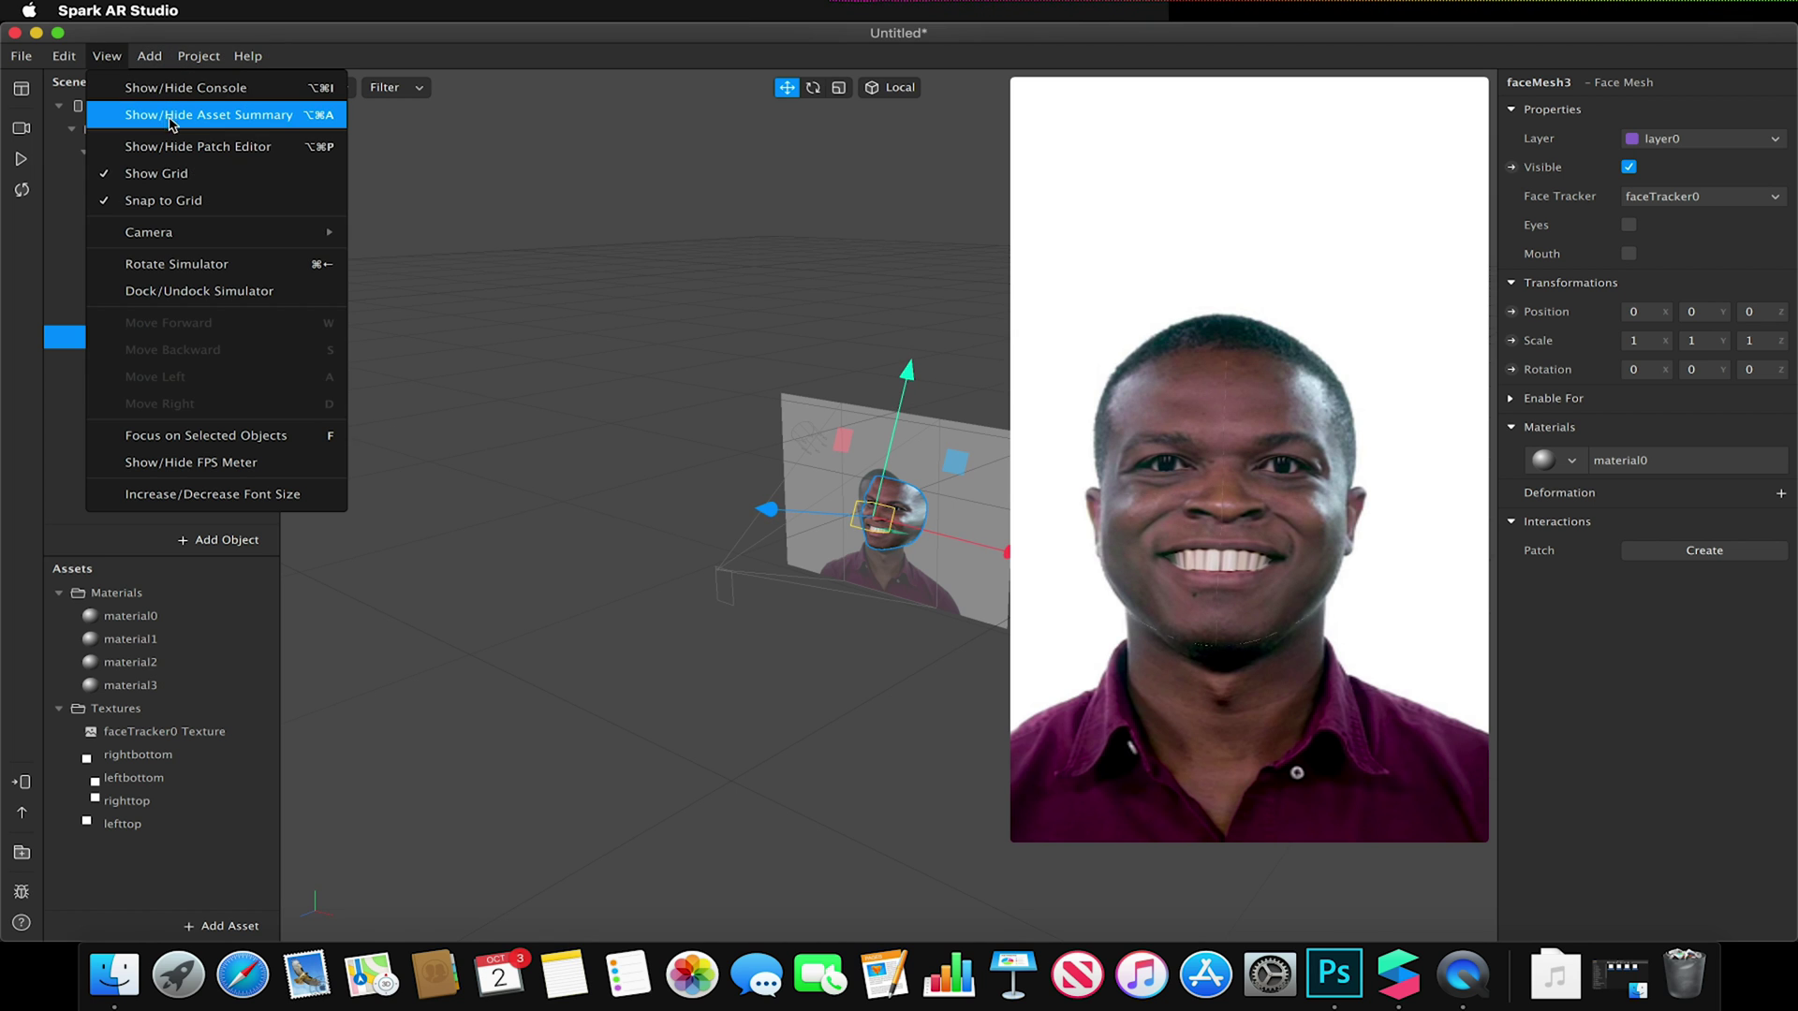
pyautogui.click(197, 147)
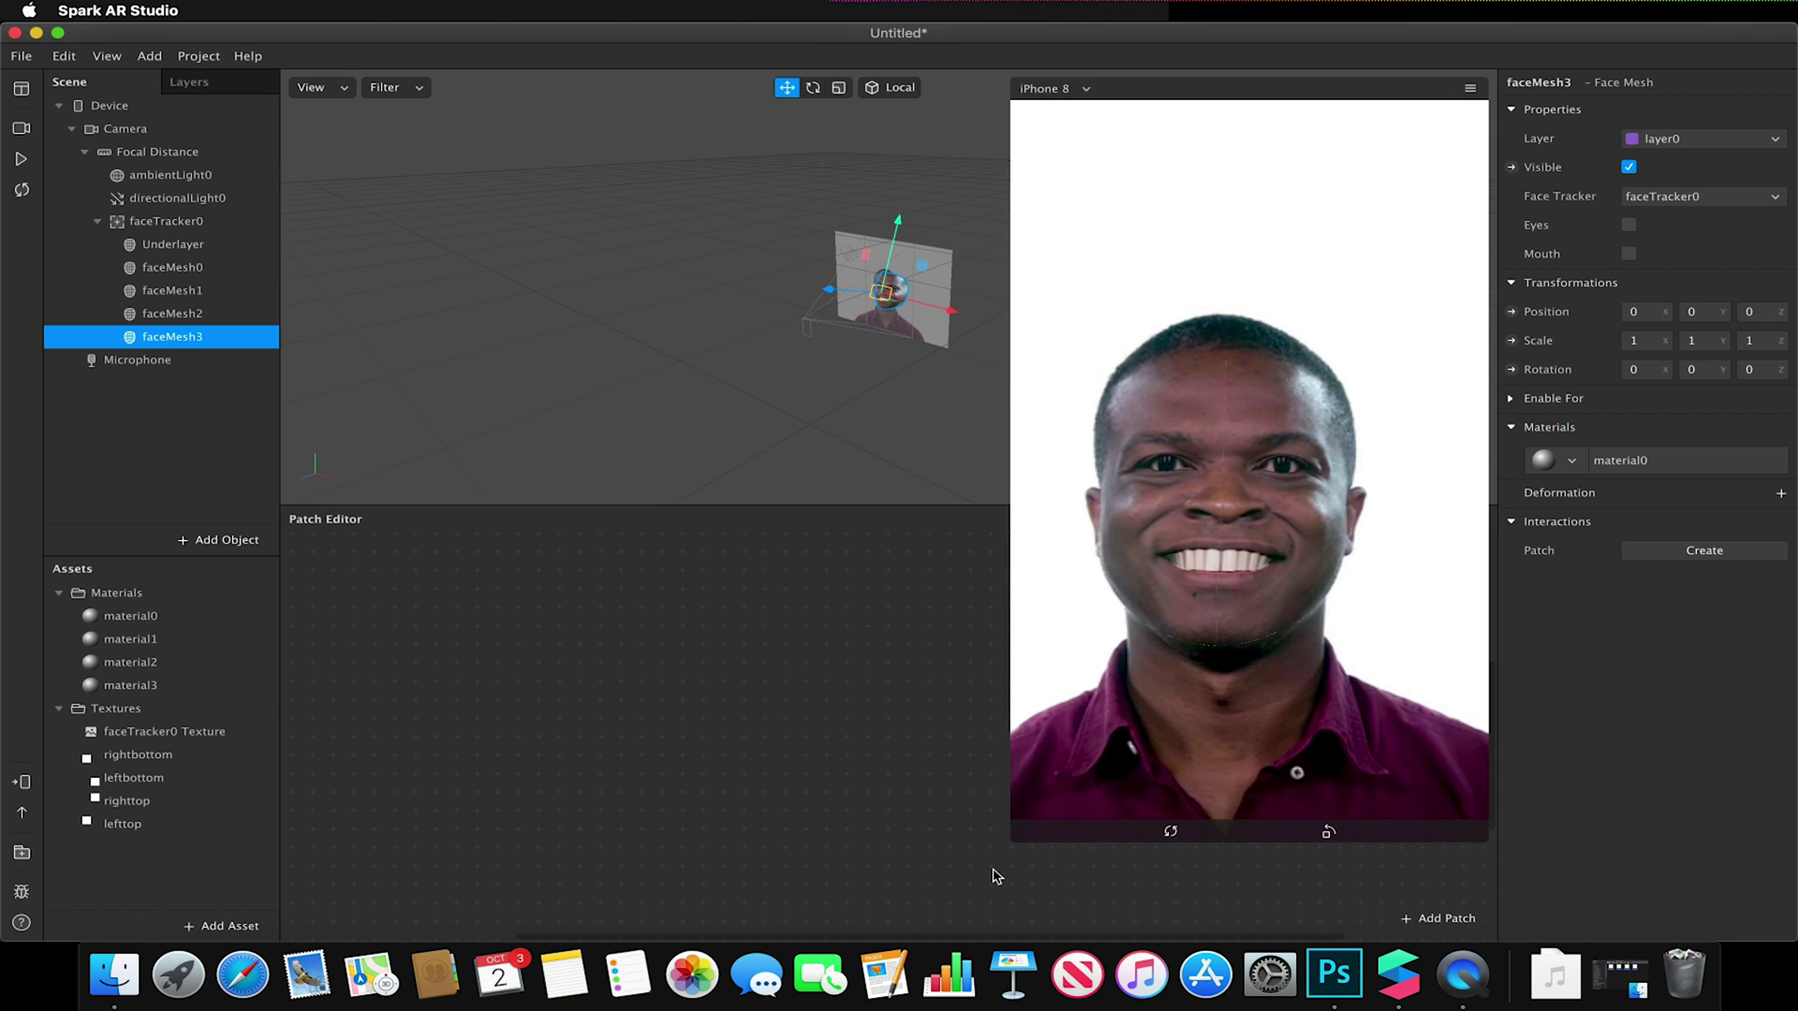
pyautogui.moveTo(1009, 839); pyautogui.dragTo(1225, 337)
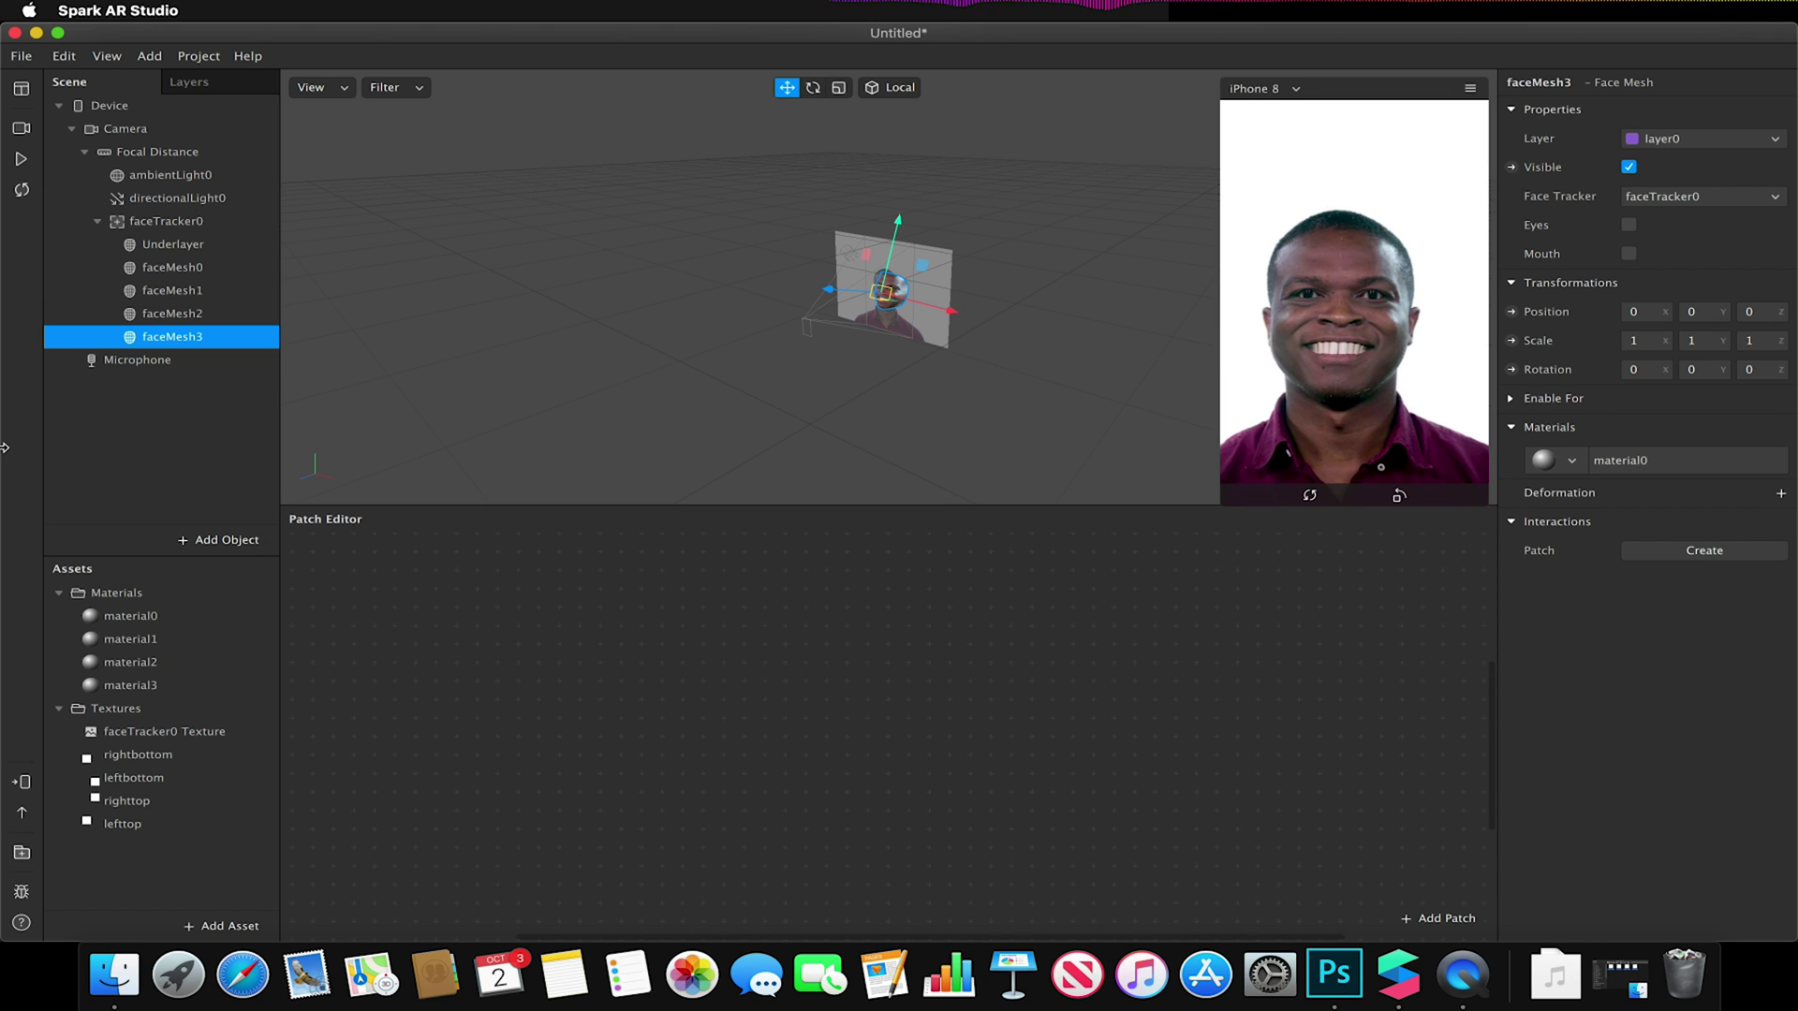
pyautogui.click(169, 221)
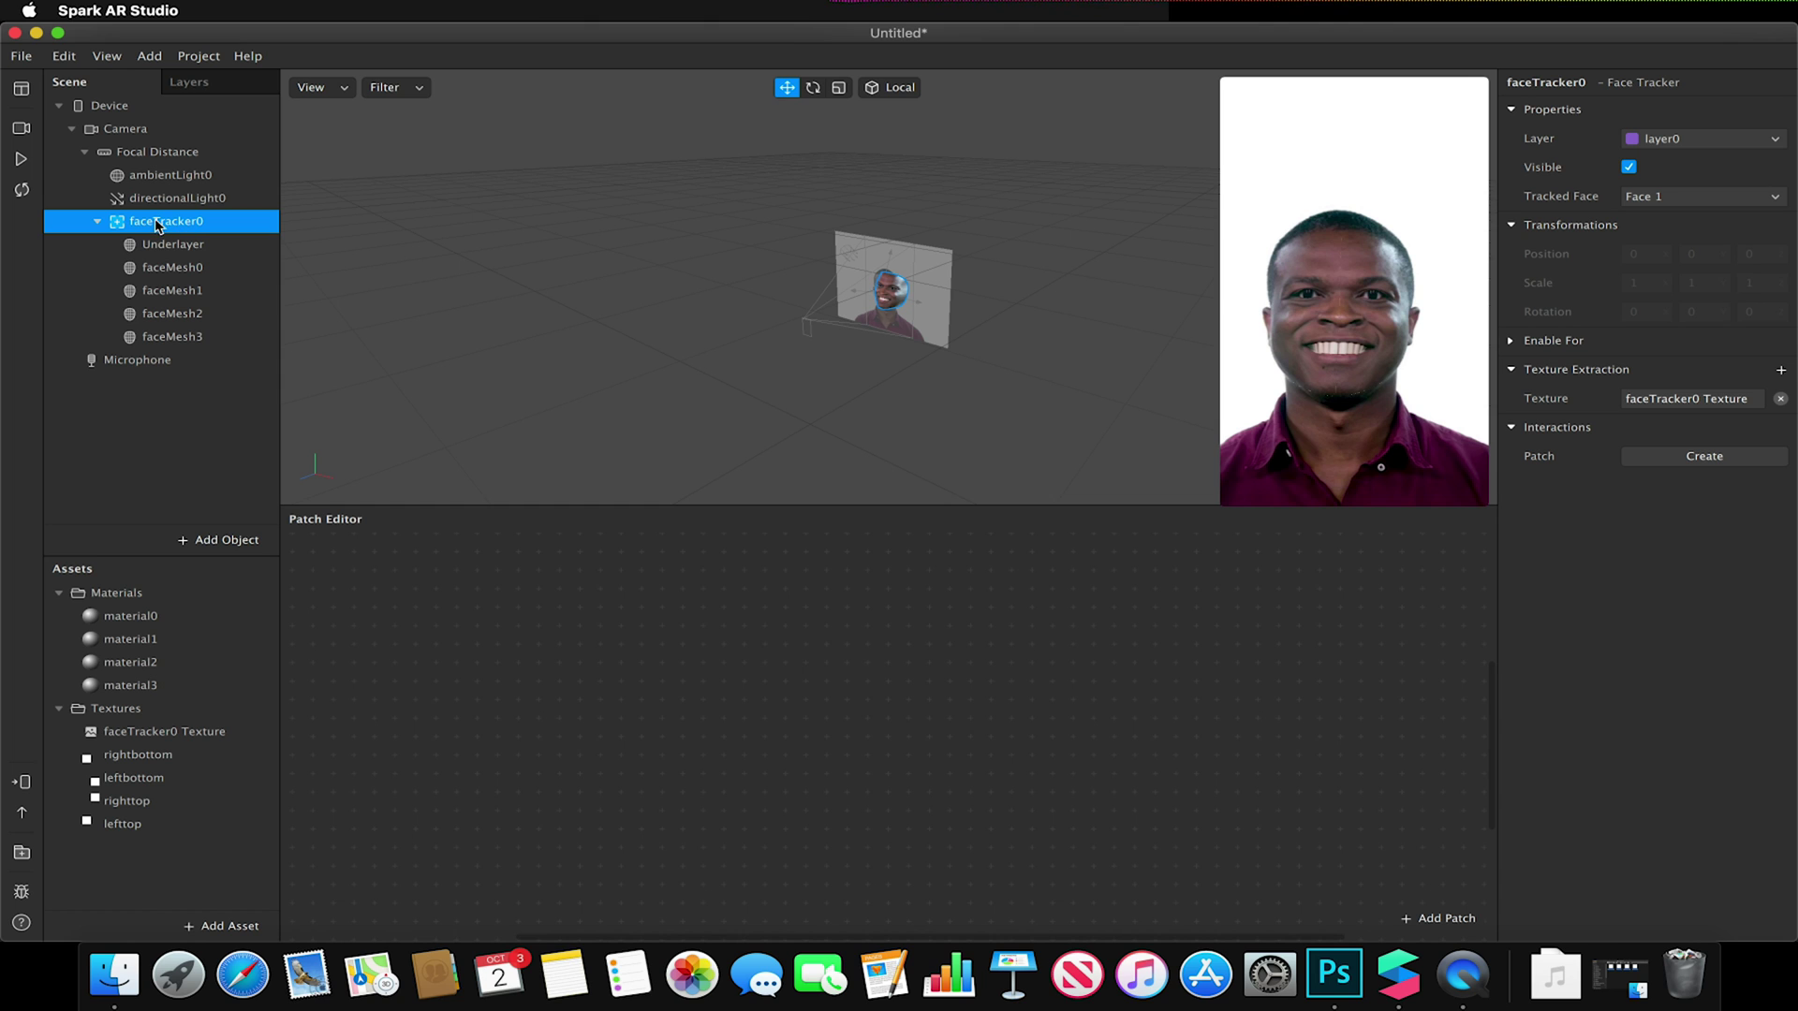
pyautogui.moveTo(145, 227); pyautogui.dragTo(428, 735)
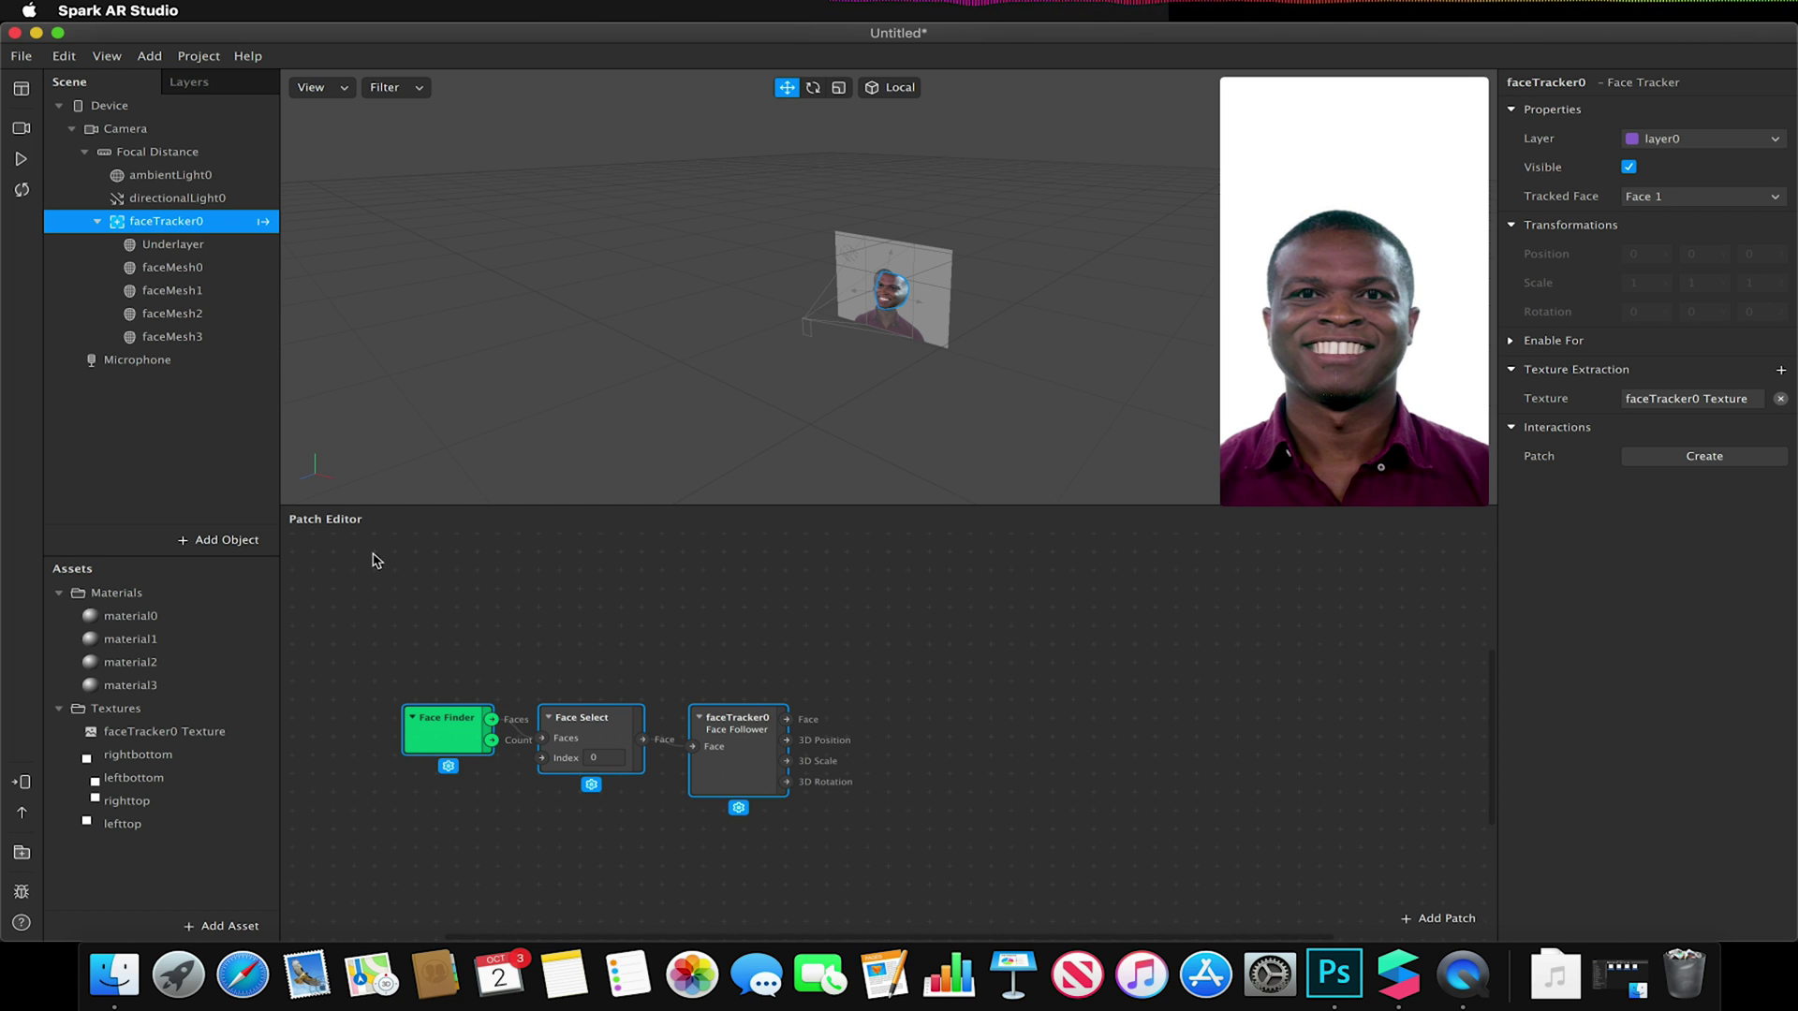
pyautogui.click(702, 672)
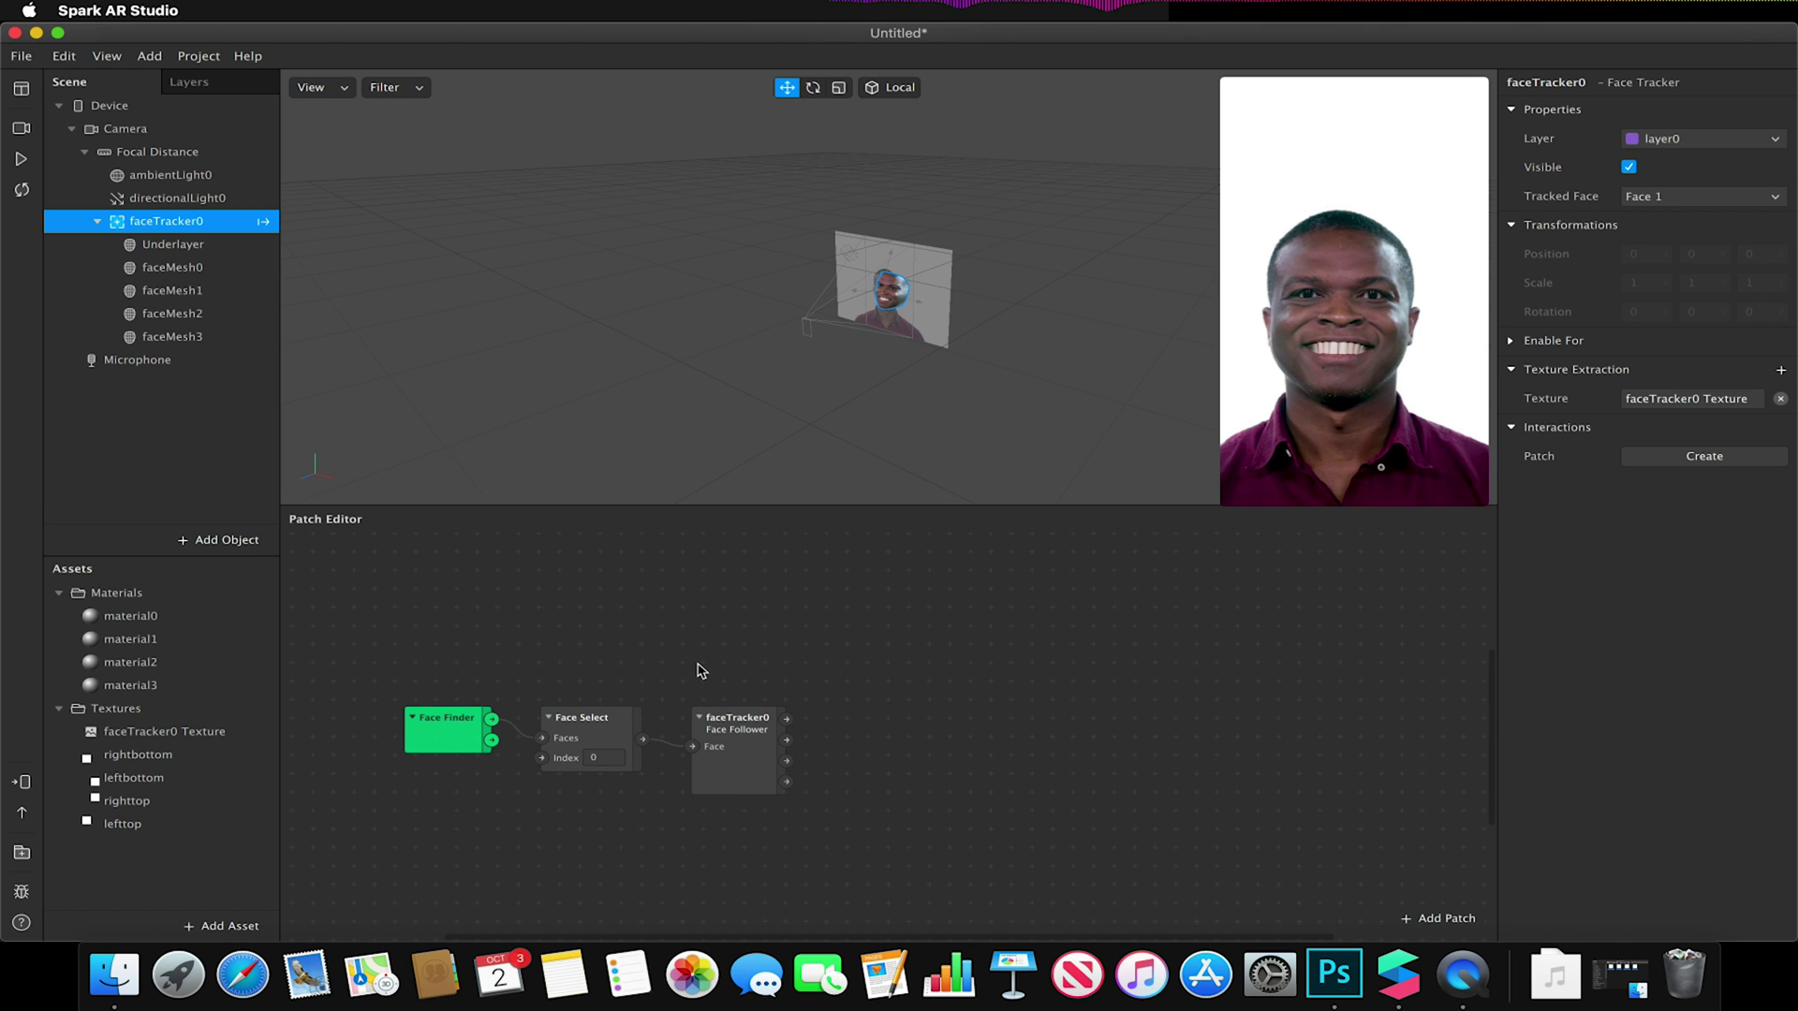
pyautogui.click(713, 719)
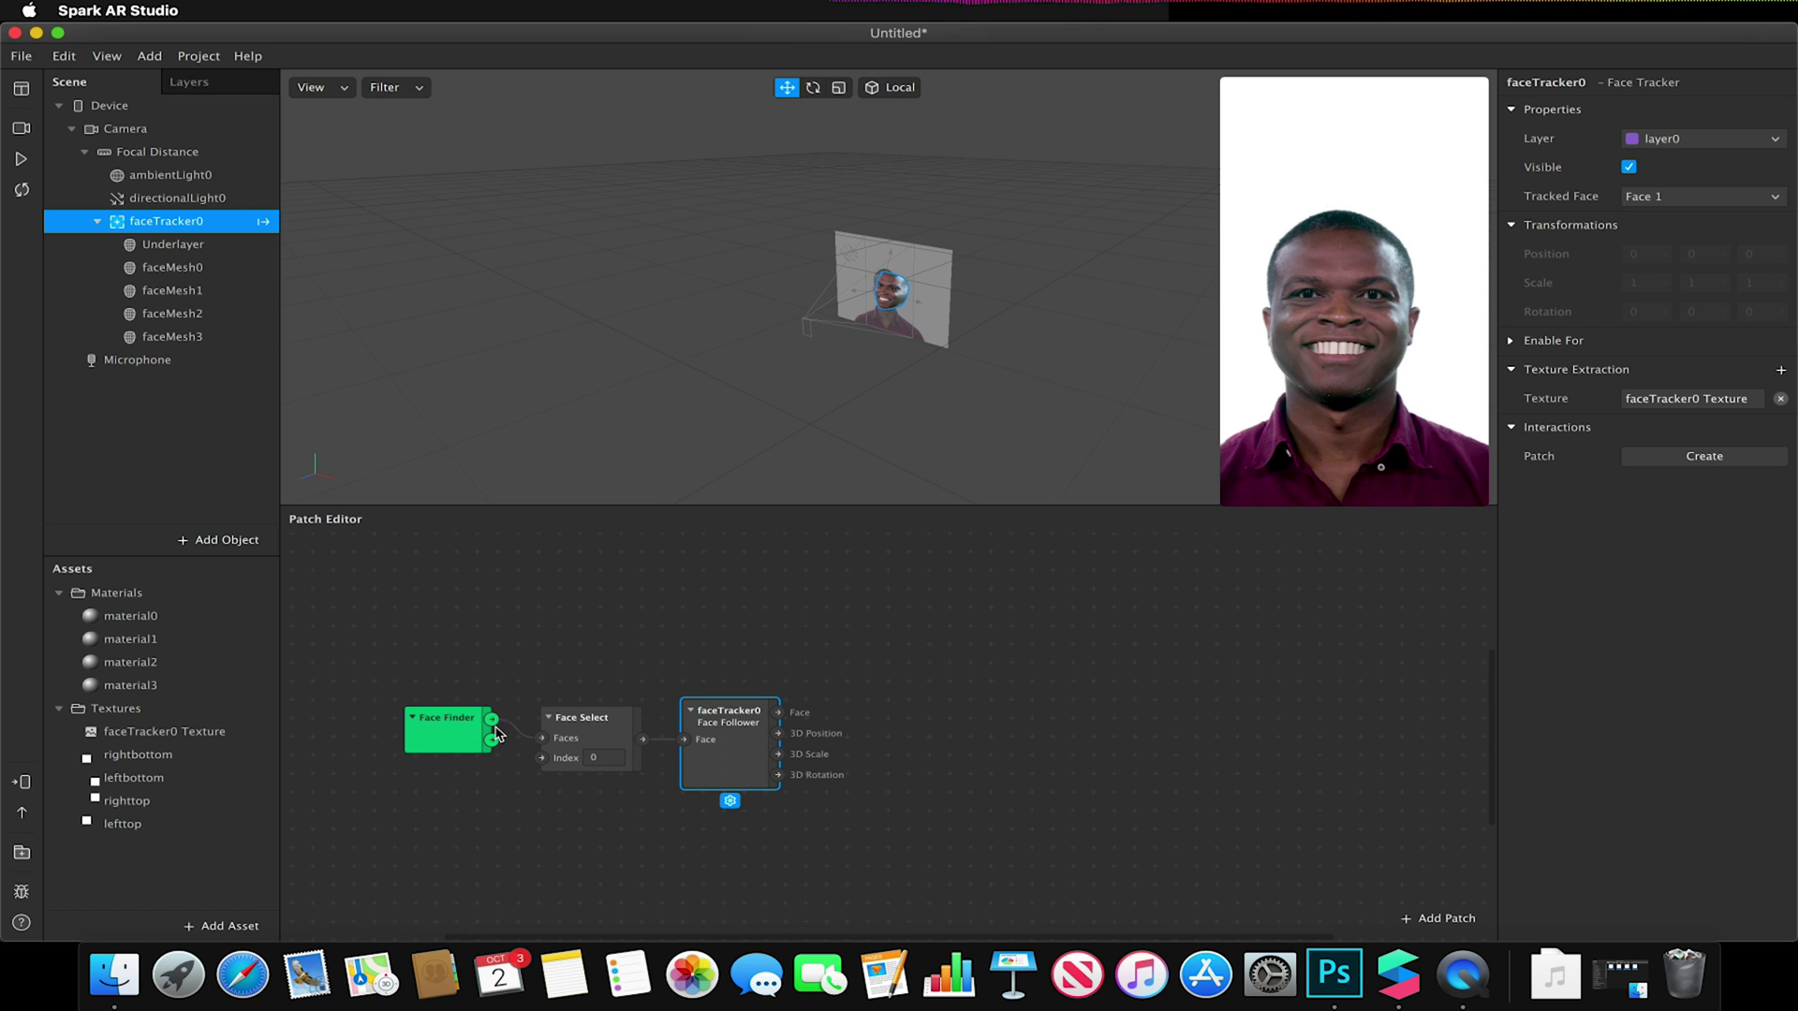
pyautogui.press('Delete')
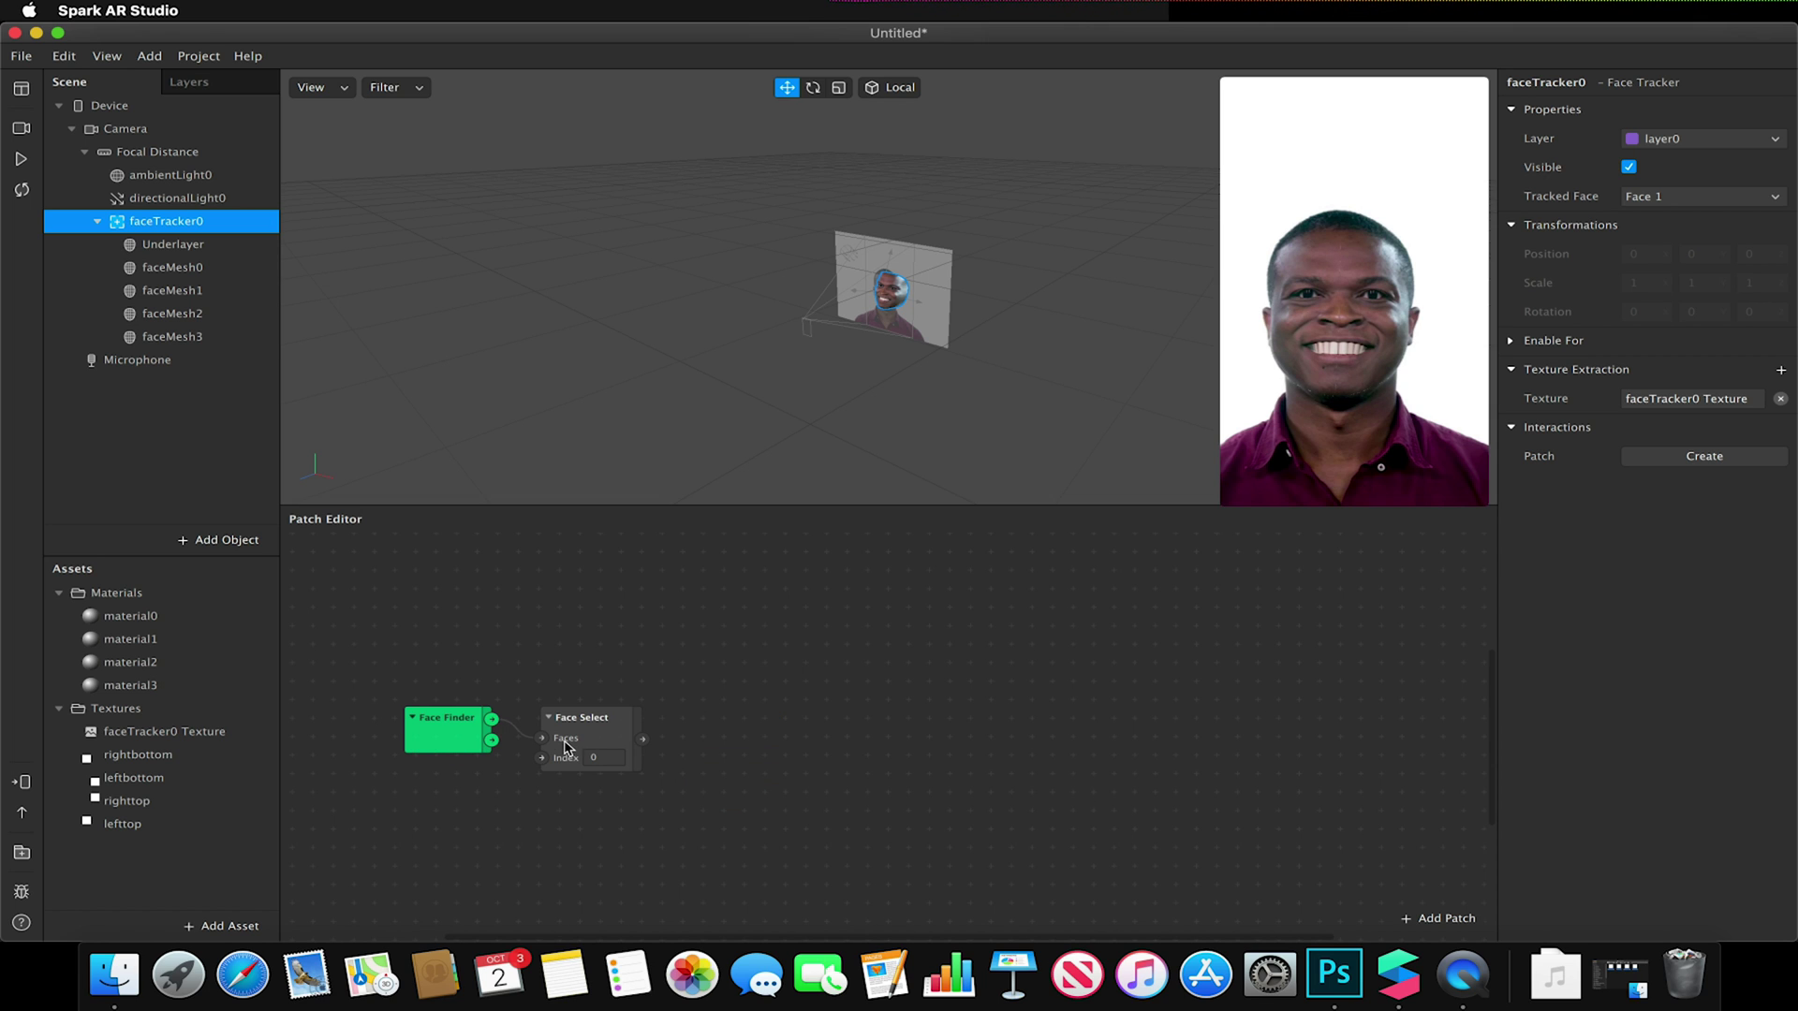
# Step: Add Mouth Open, Pulse and Animation patches, with Pulse's Turned Off reversing the animation
pyautogui.moveTo(642, 740); pyautogui.dragTo(747, 719)
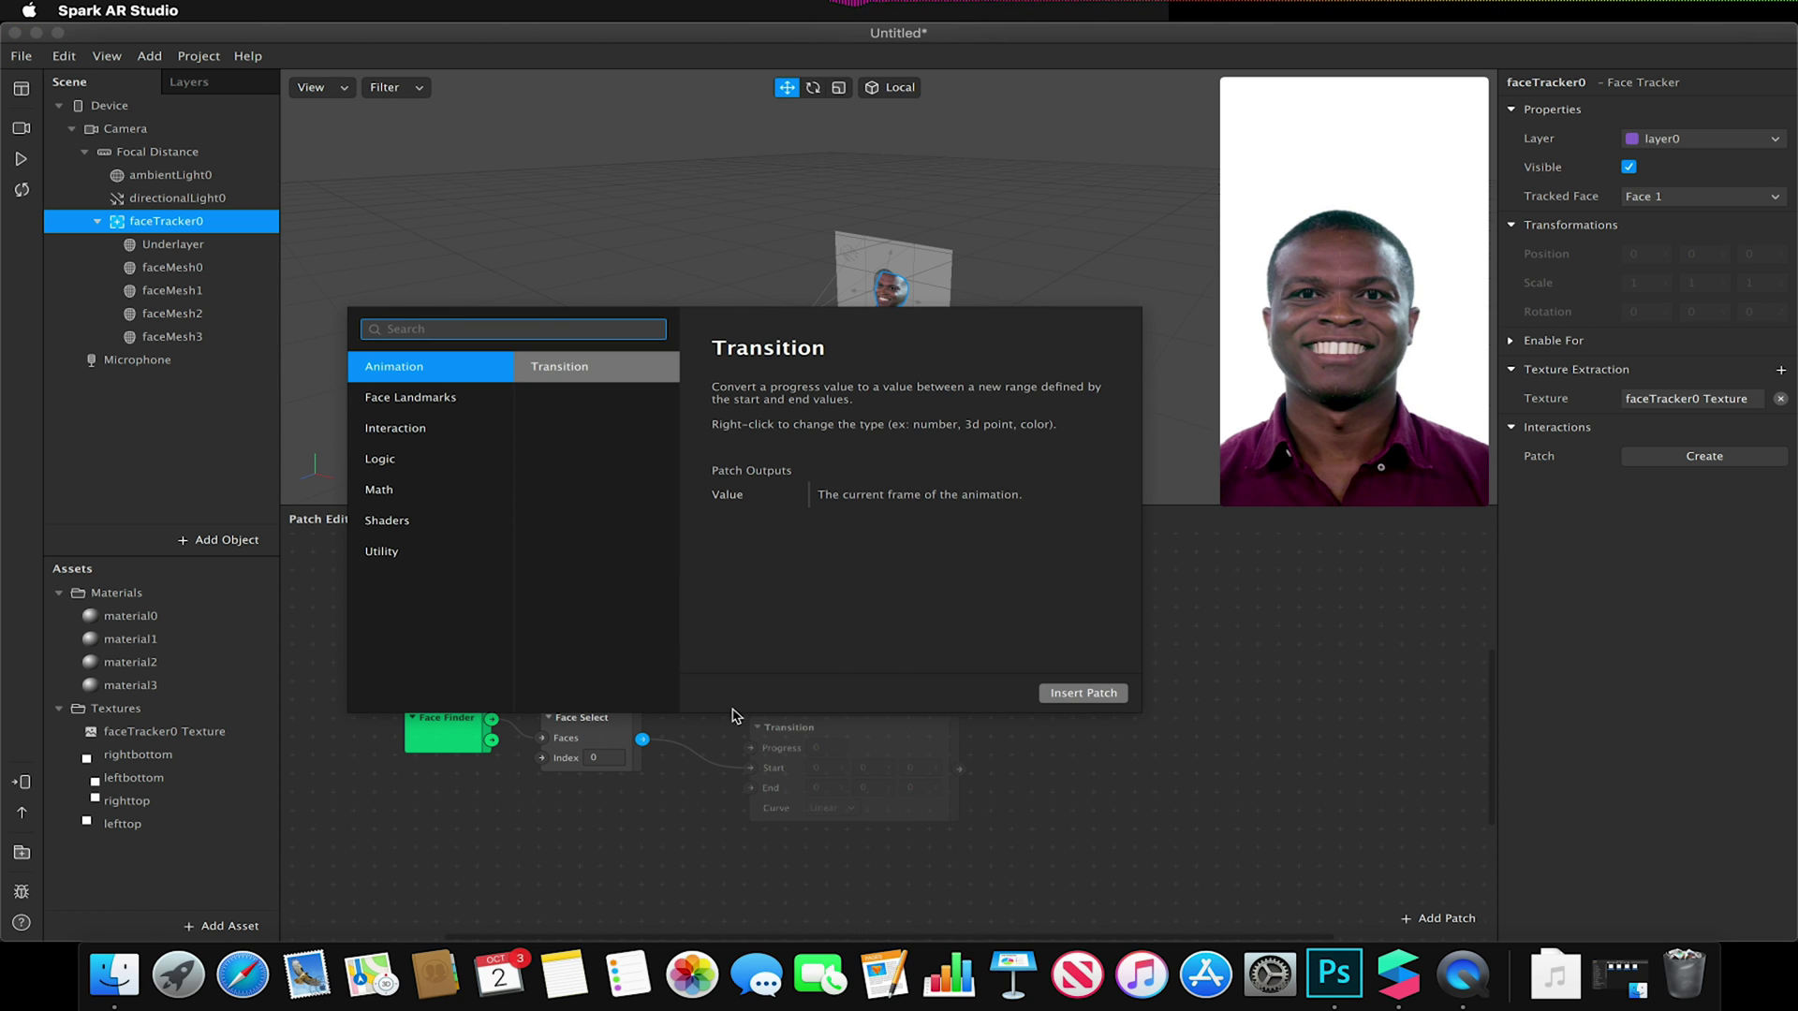
pyautogui.write('mouth')
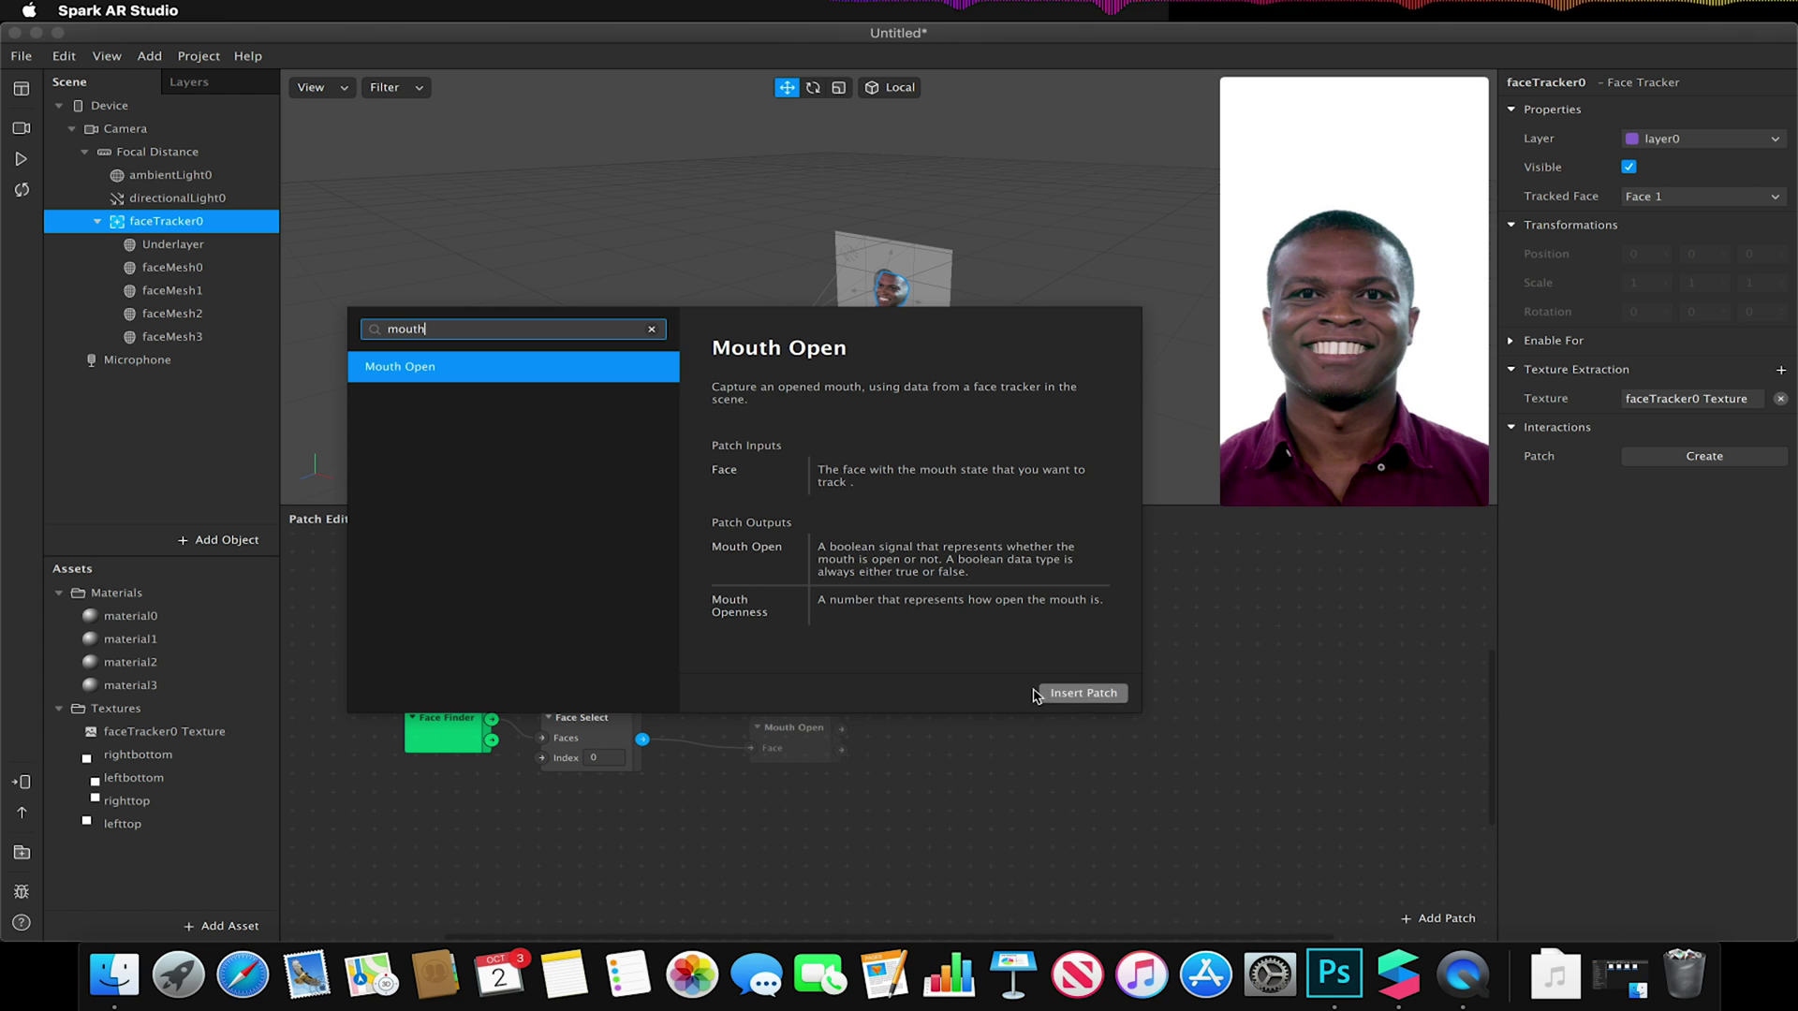
pyautogui.click(1083, 692)
pyautogui.moveTo(768, 719); pyautogui.dragTo(736, 719)
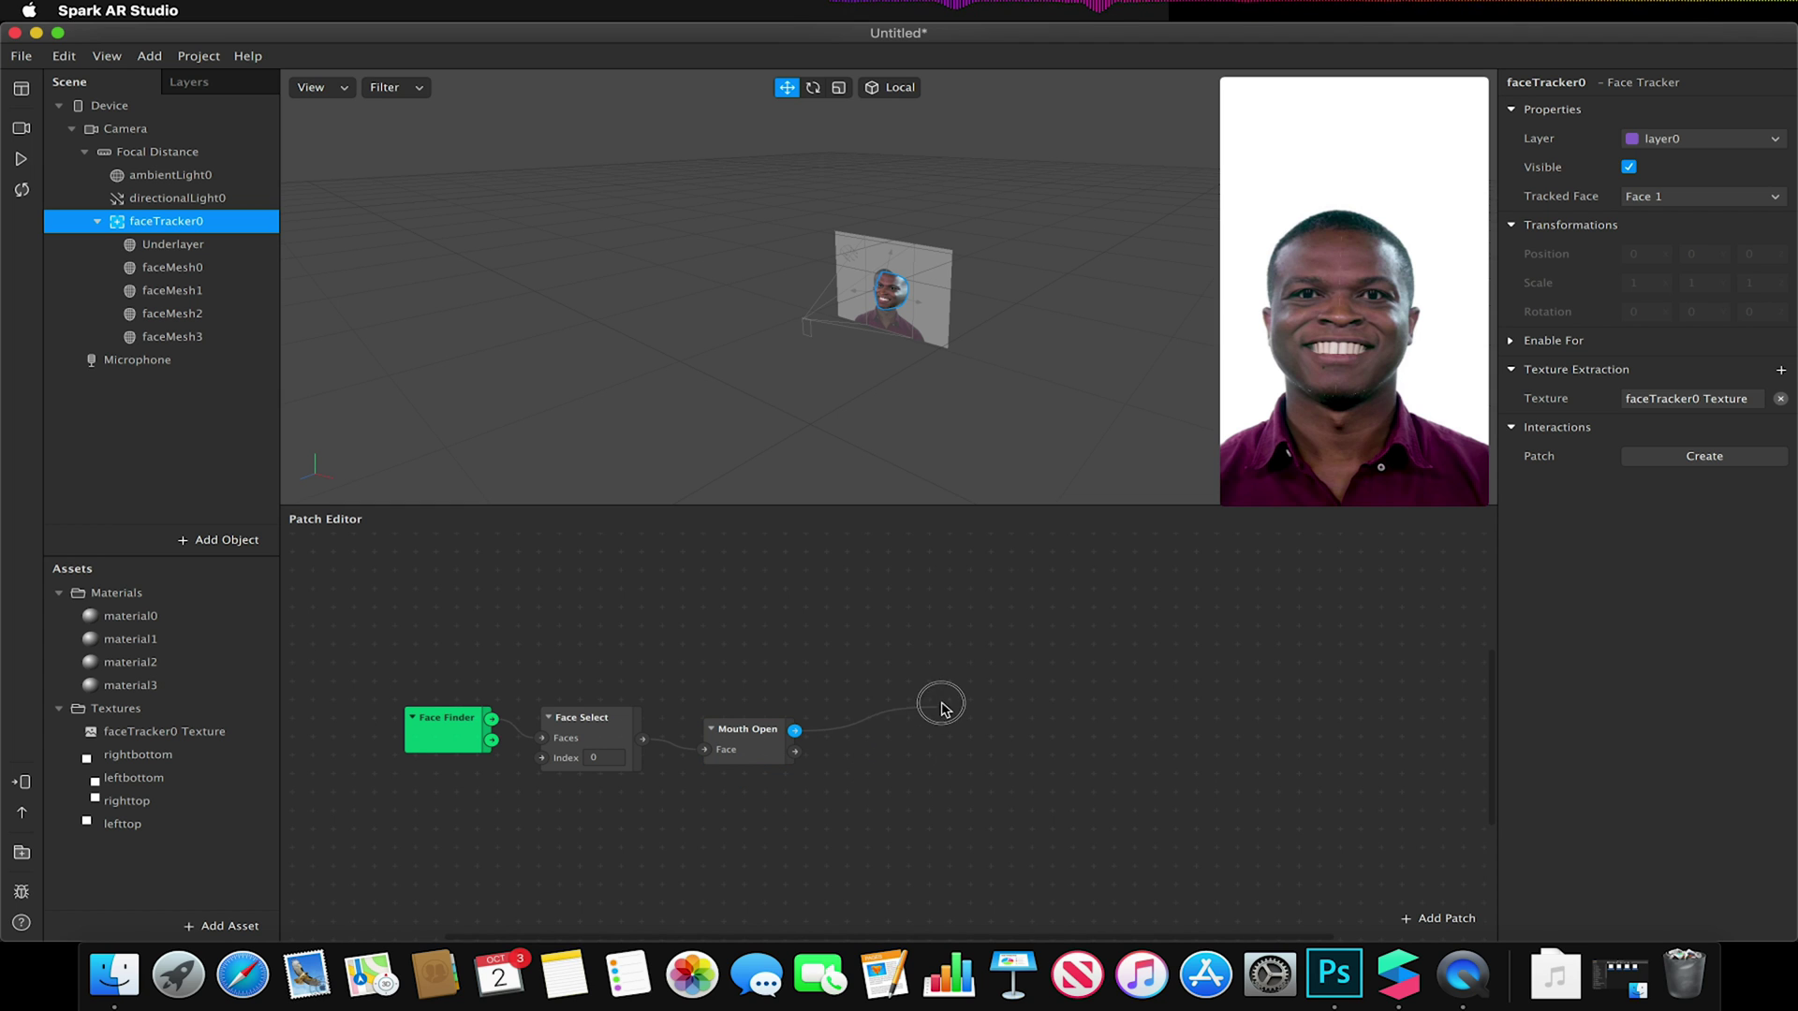
pyautogui.moveTo(796, 733); pyautogui.dragTo(950, 698)
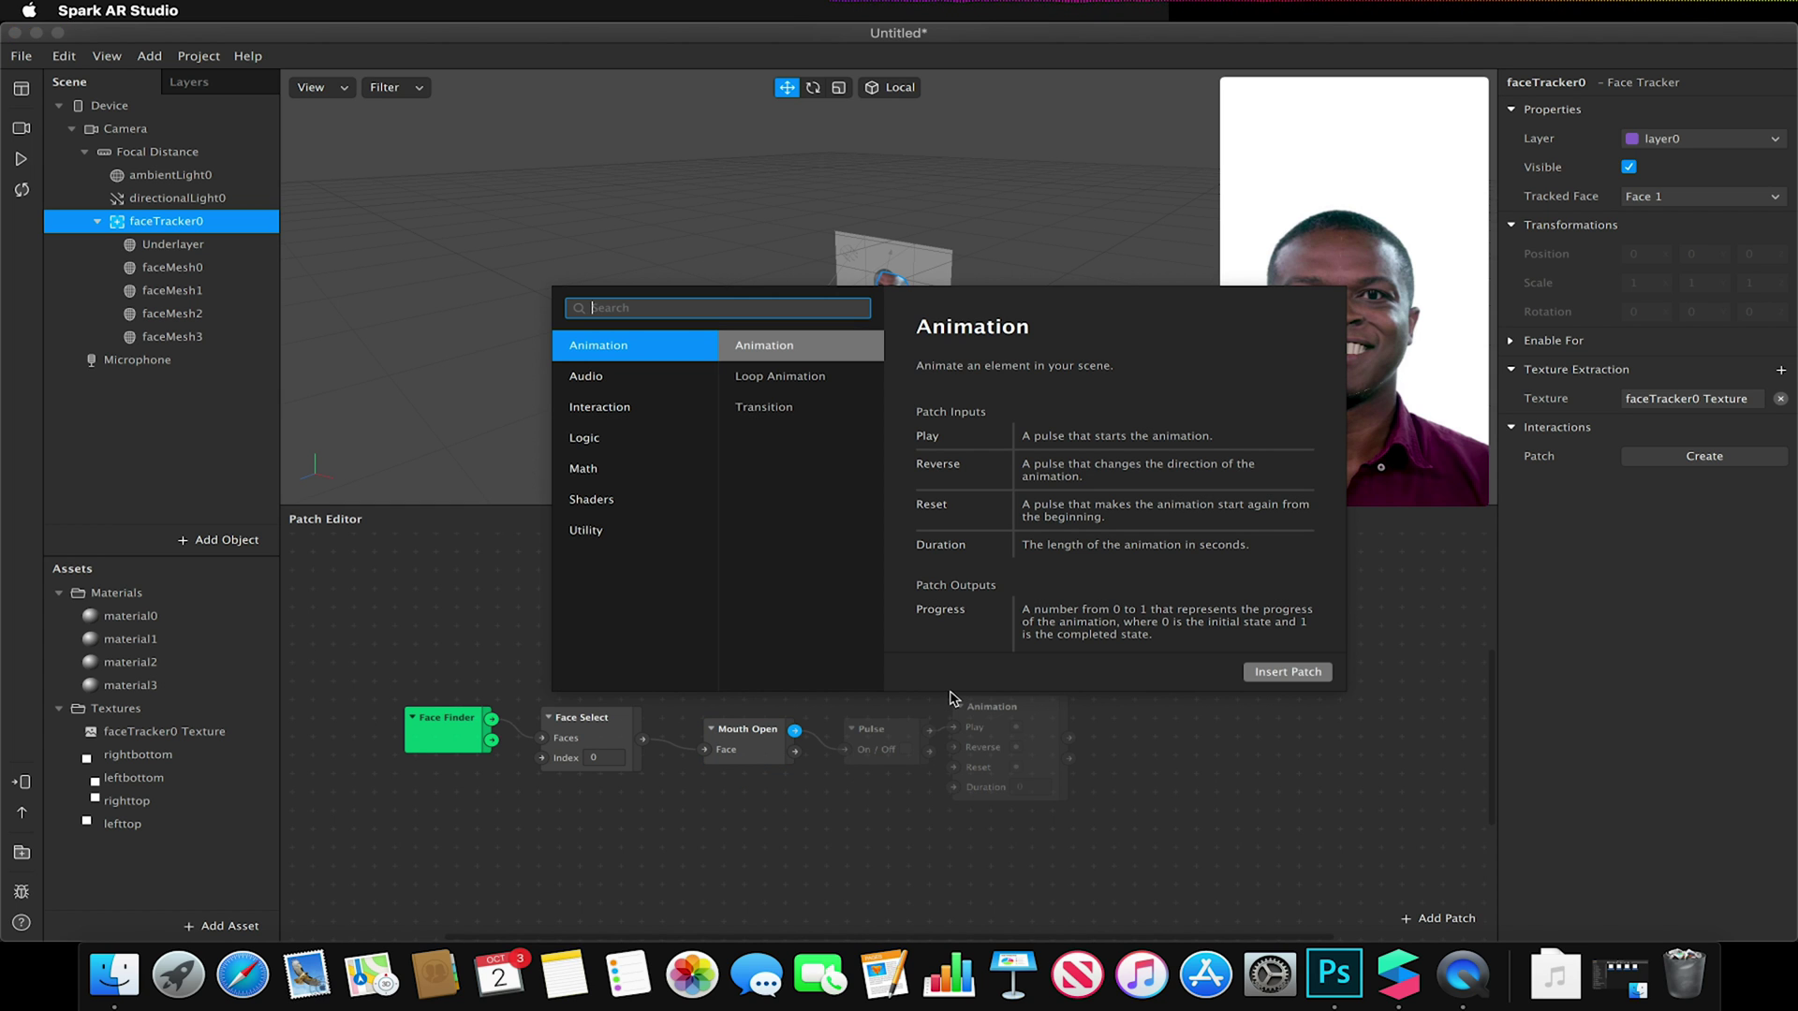
pyautogui.write('anim')
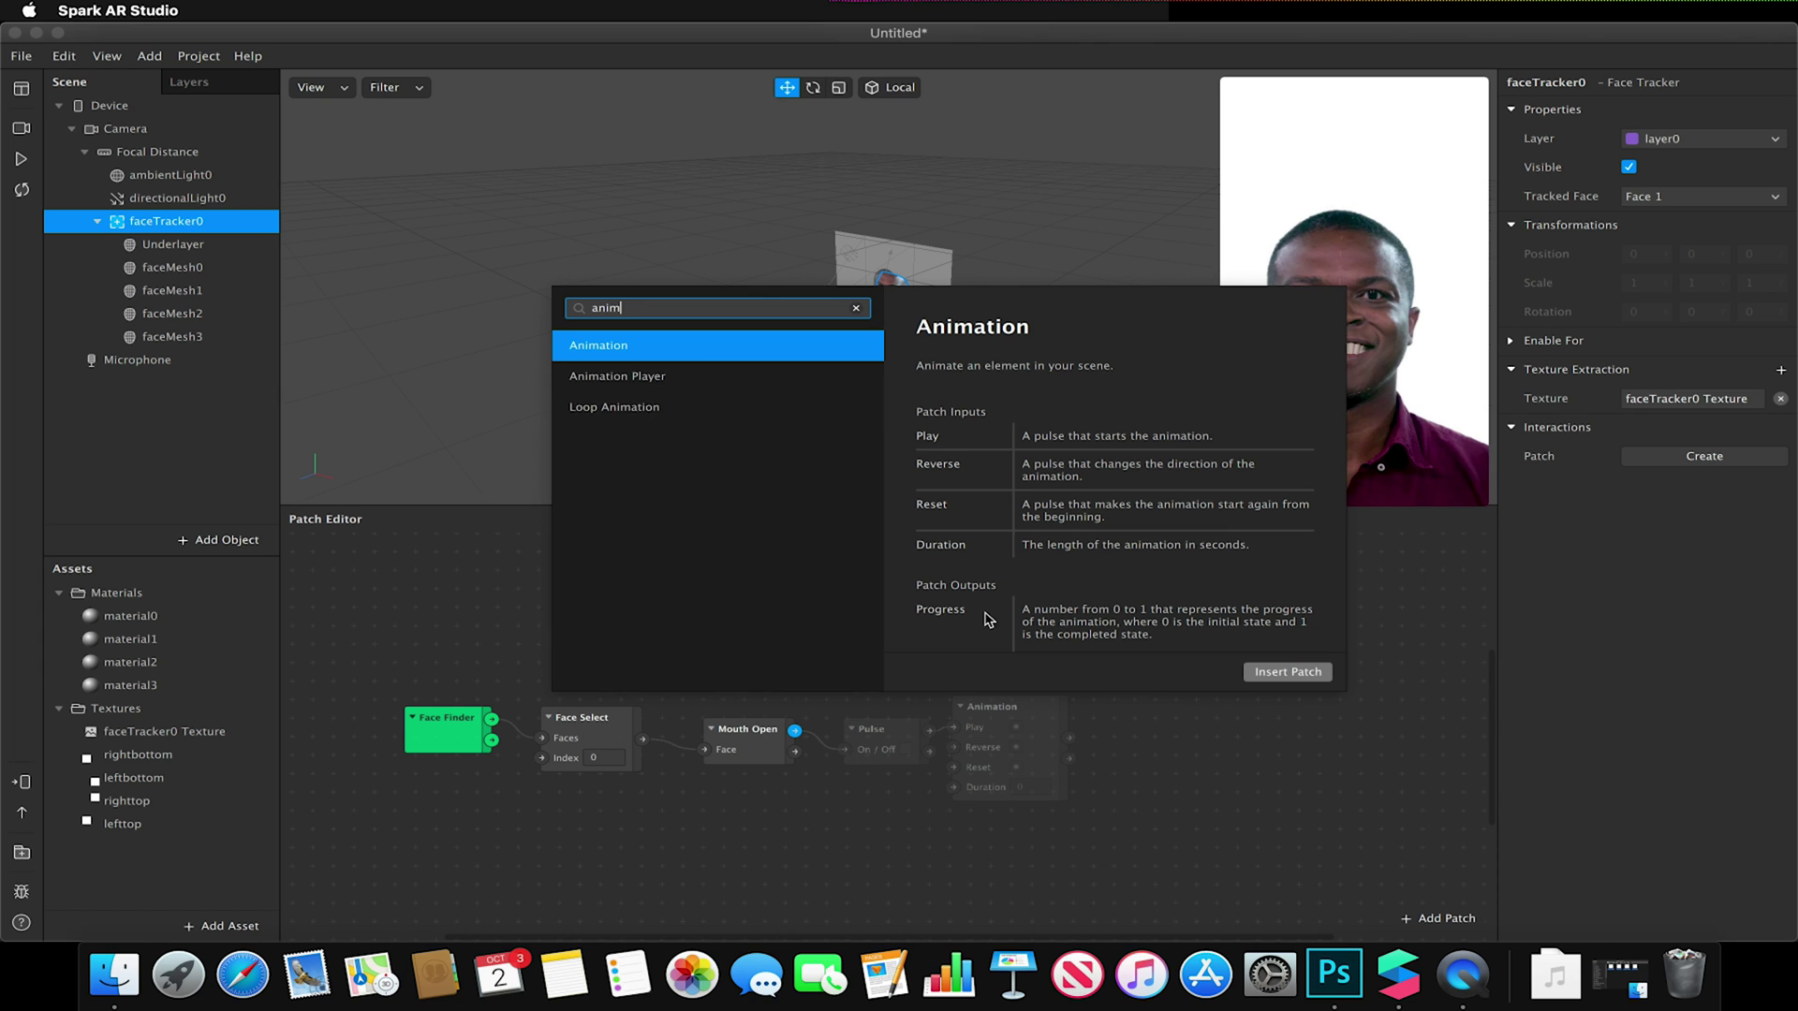
pyautogui.click(1288, 673)
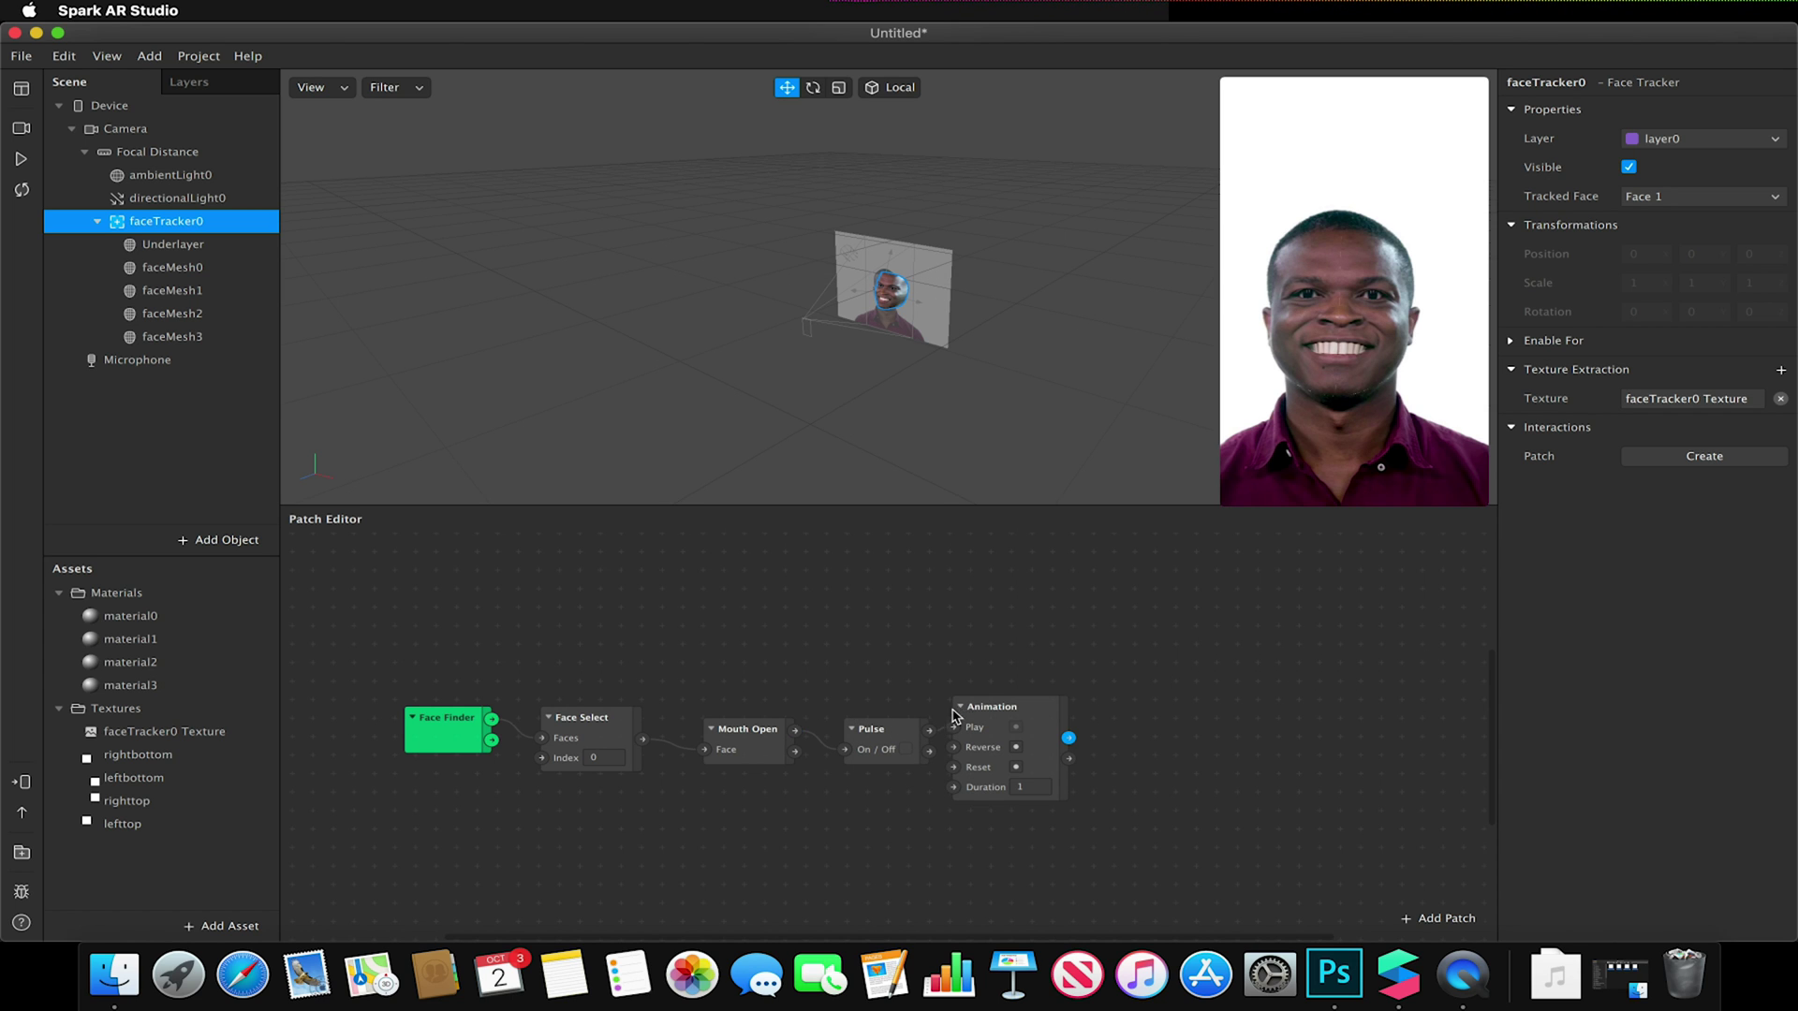
pyautogui.moveTo(953, 717); pyautogui.dragTo(1003, 687)
pyautogui.moveTo(864, 741); pyautogui.dragTo(867, 666)
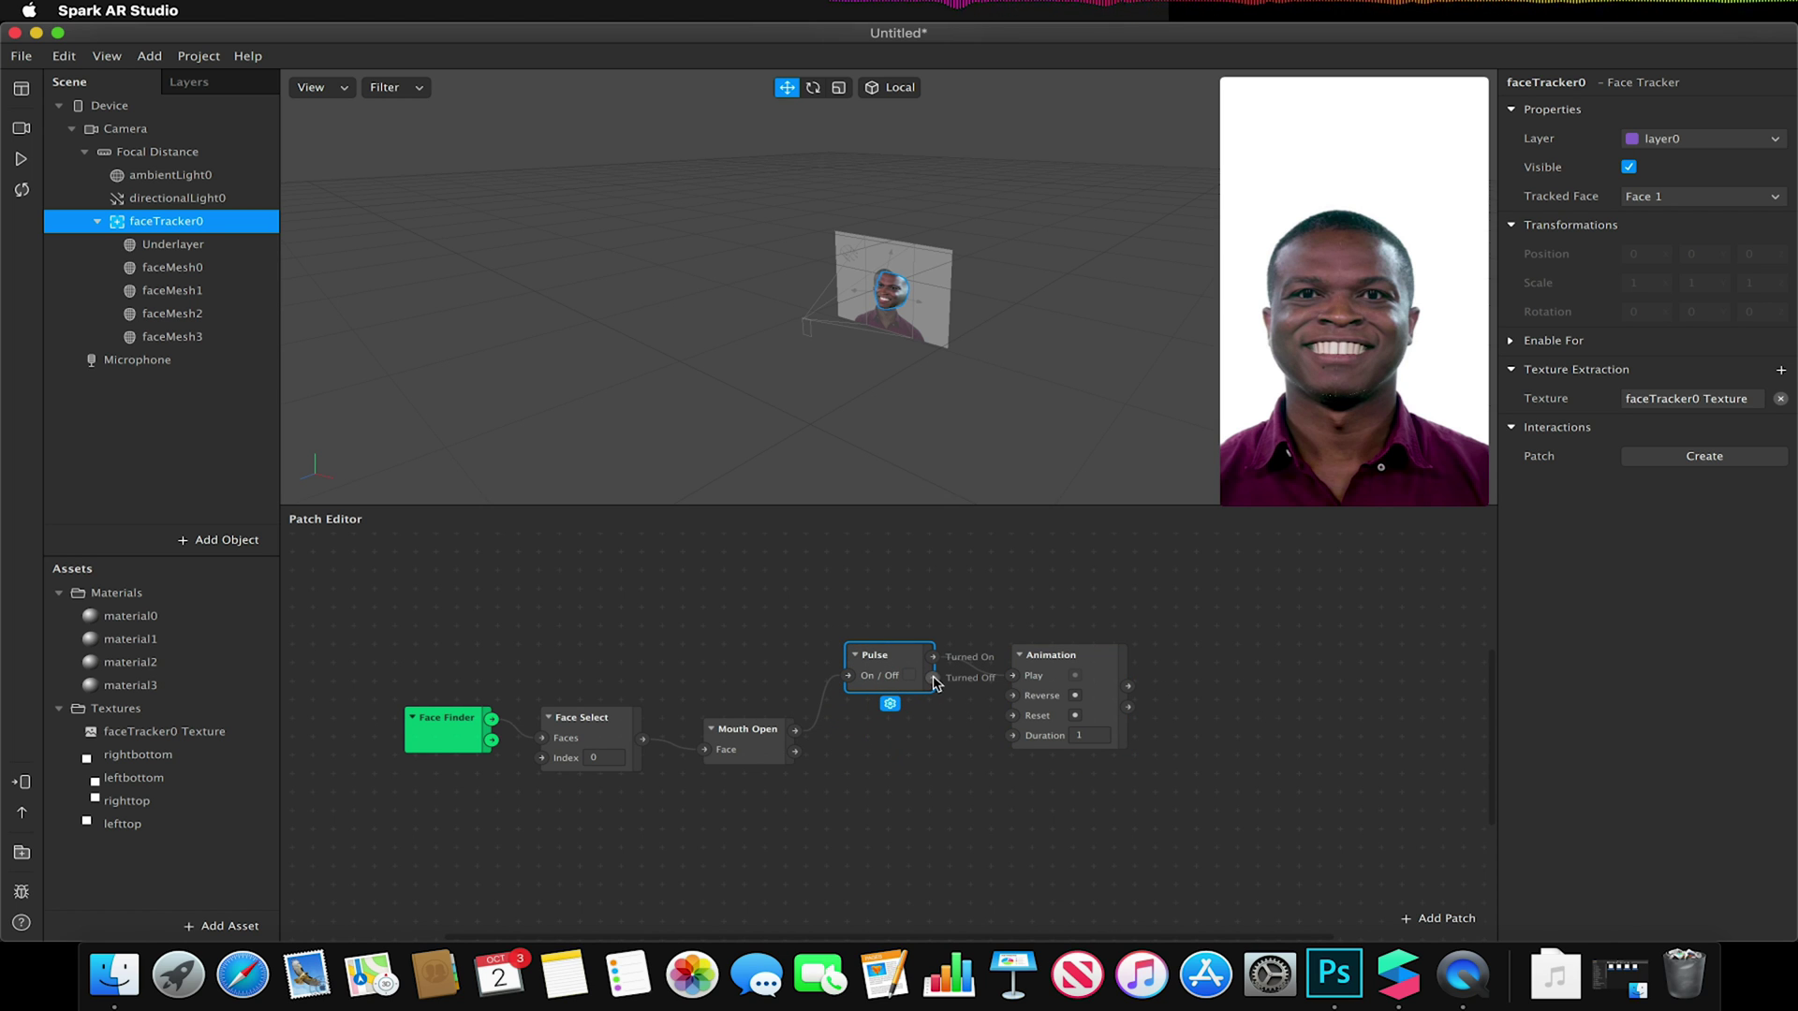
pyautogui.moveTo(935, 679); pyautogui.dragTo(1012, 697)
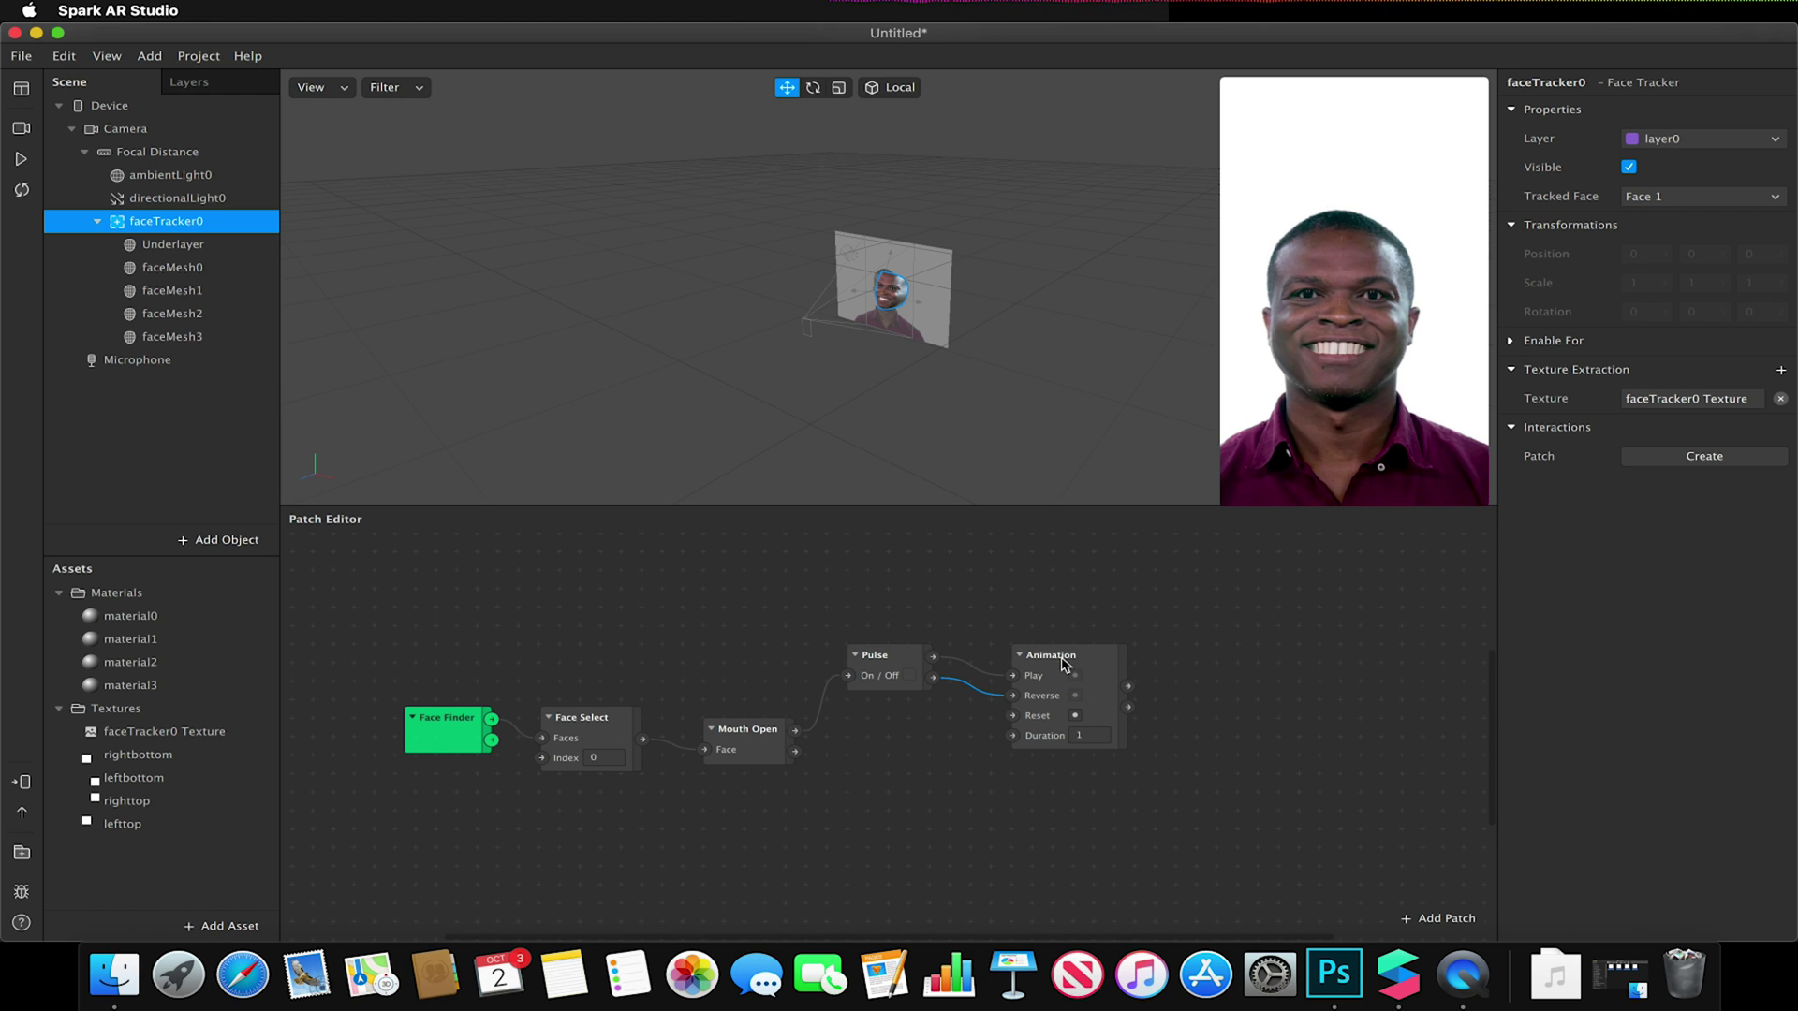
# Step: Insert a Transition patch fed by the Animation's progress output and position it
pyautogui.moveTo(1064, 665); pyautogui.dragTo(1029, 648)
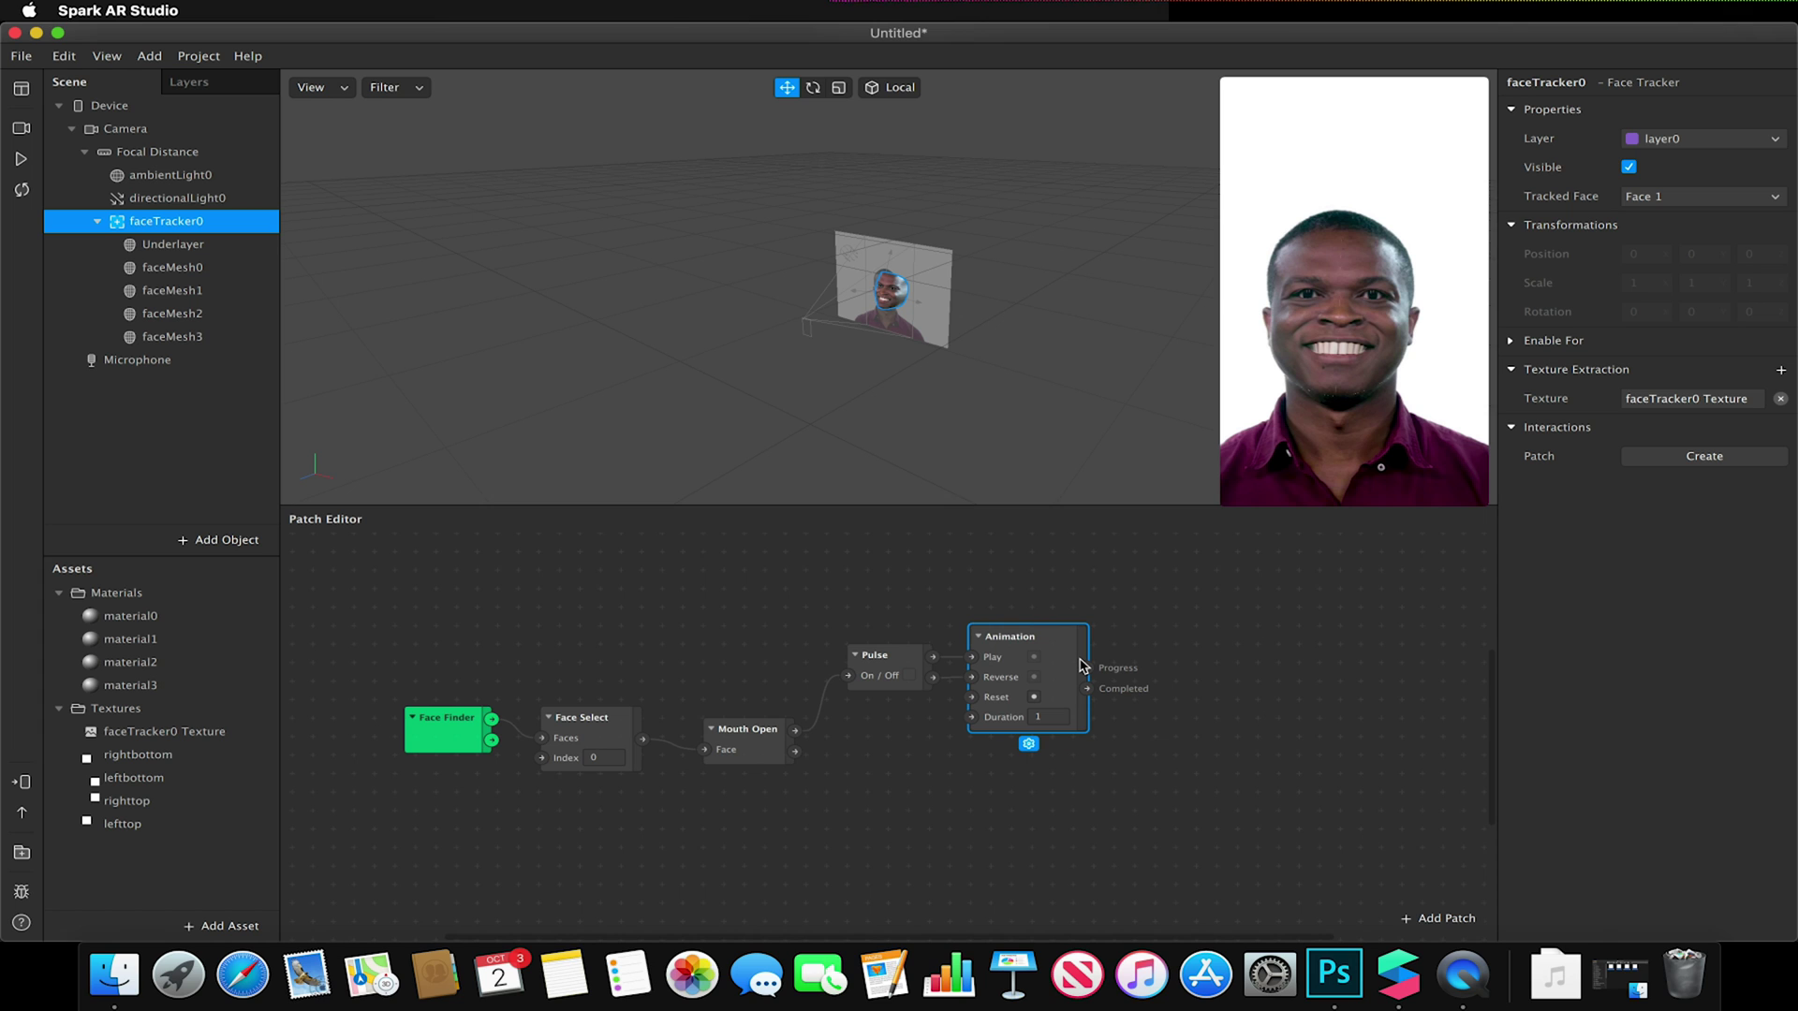
pyautogui.moveTo(1087, 670); pyautogui.dragTo(1215, 590)
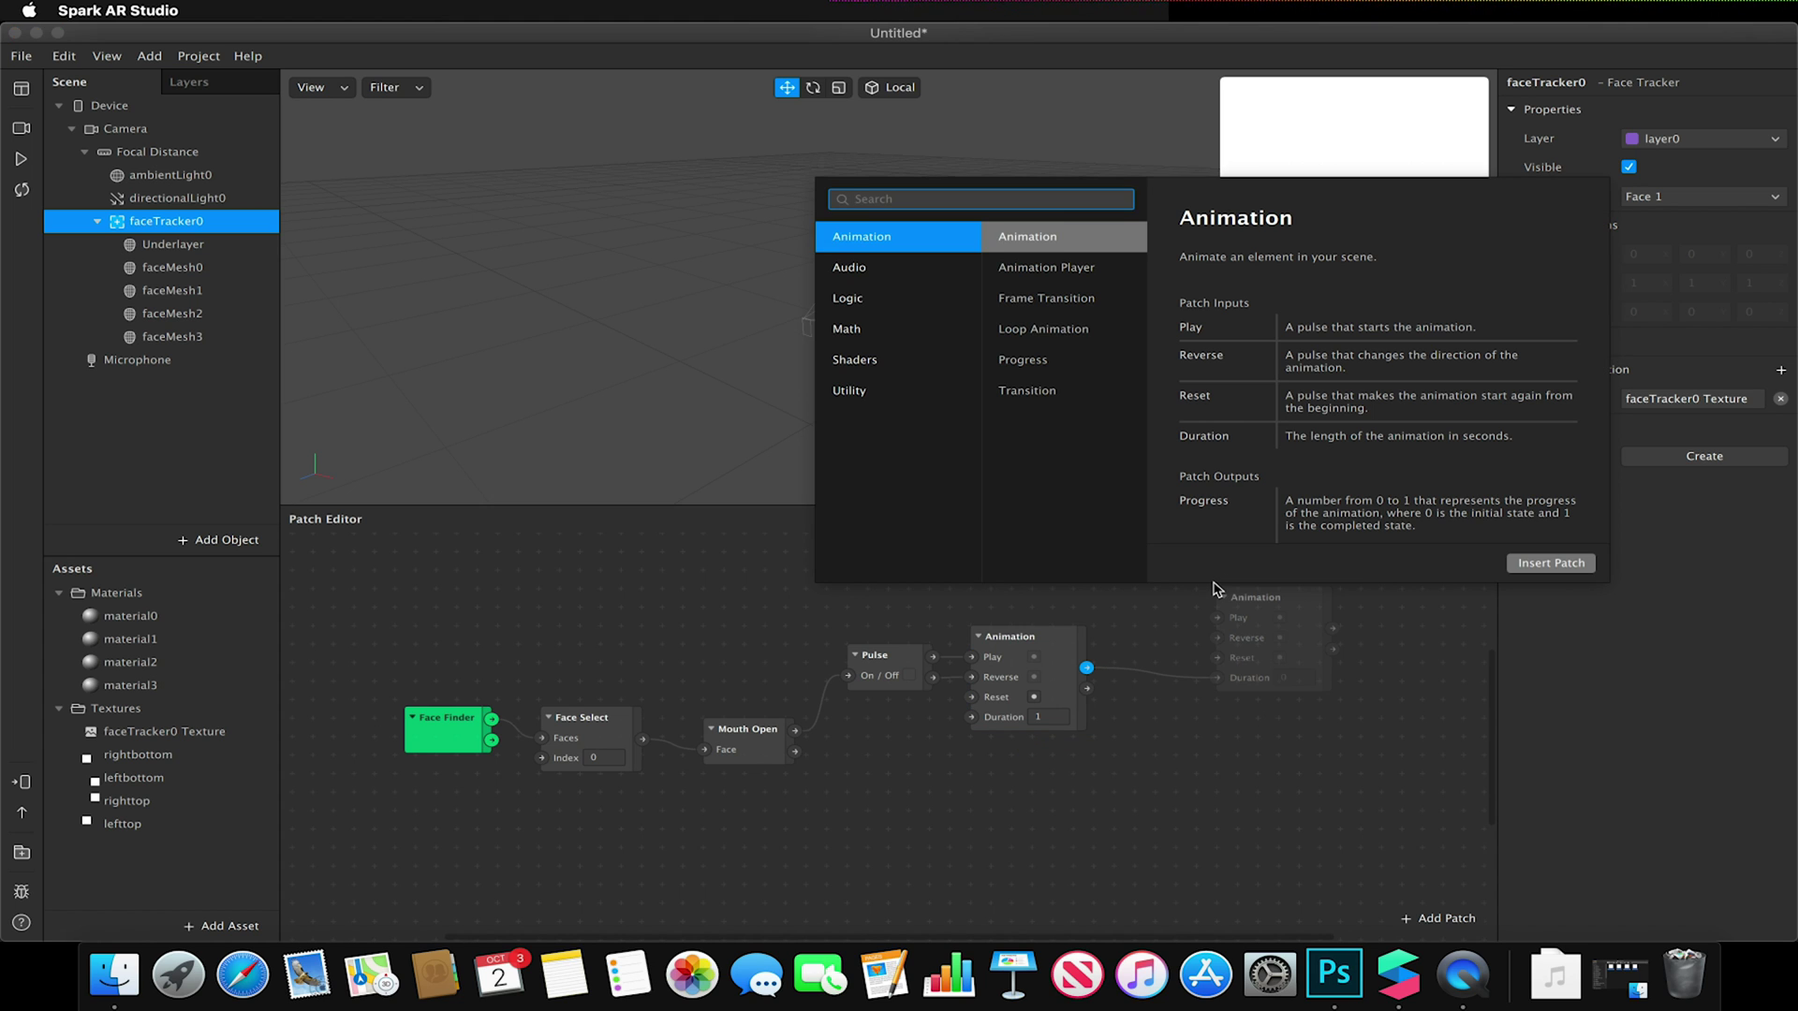
pyautogui.write('trans')
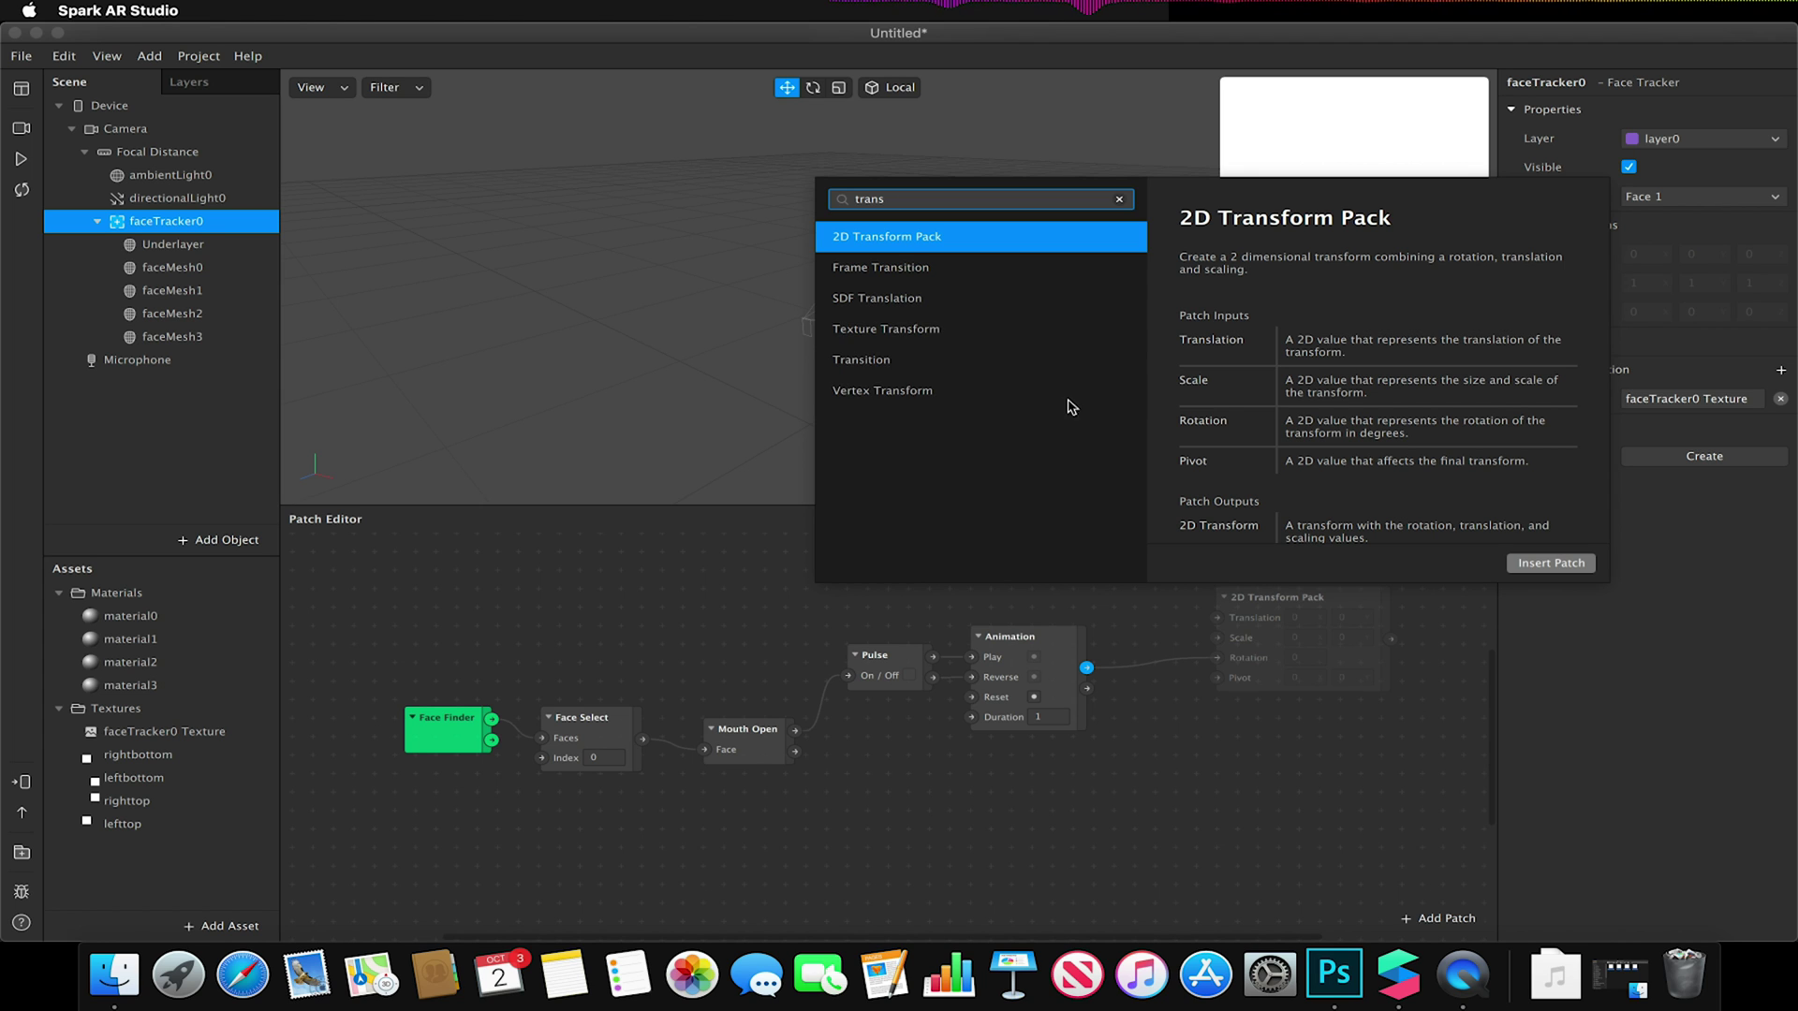
pyautogui.click(928, 360)
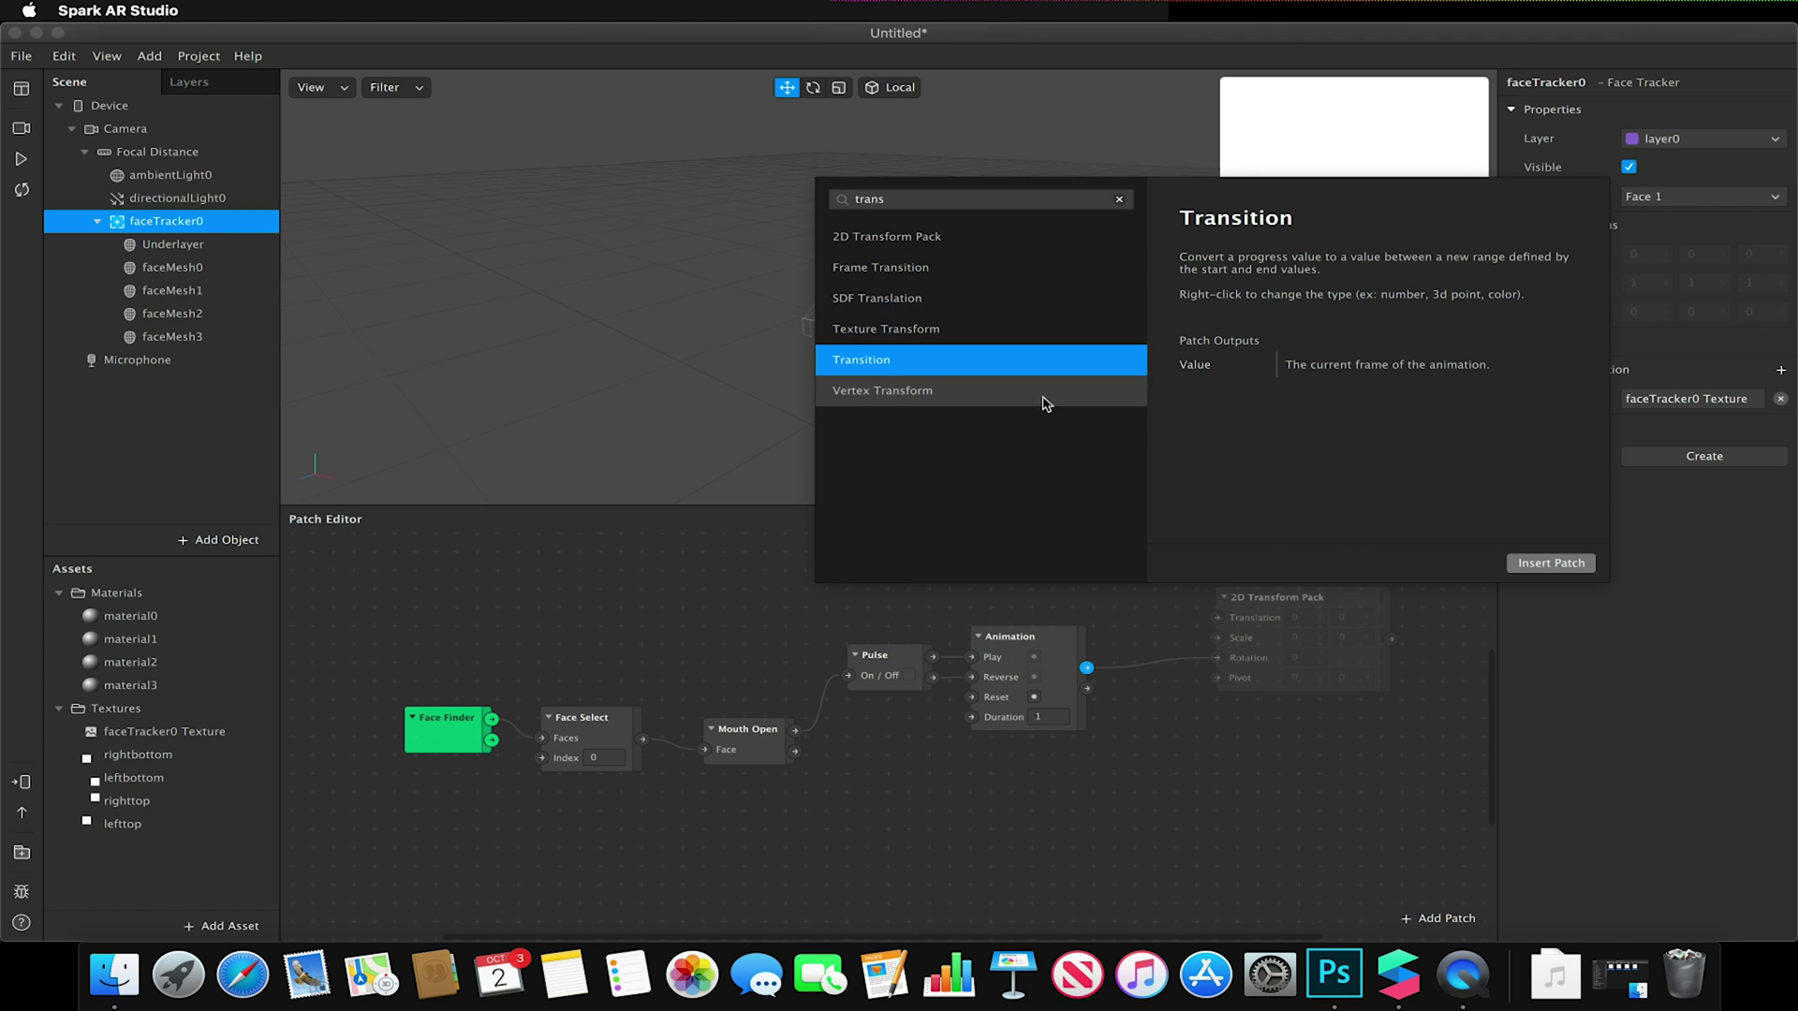
pyautogui.click(1539, 563)
pyautogui.click(1318, 601)
pyautogui.moveTo(1318, 601); pyautogui.dragTo(1303, 553)
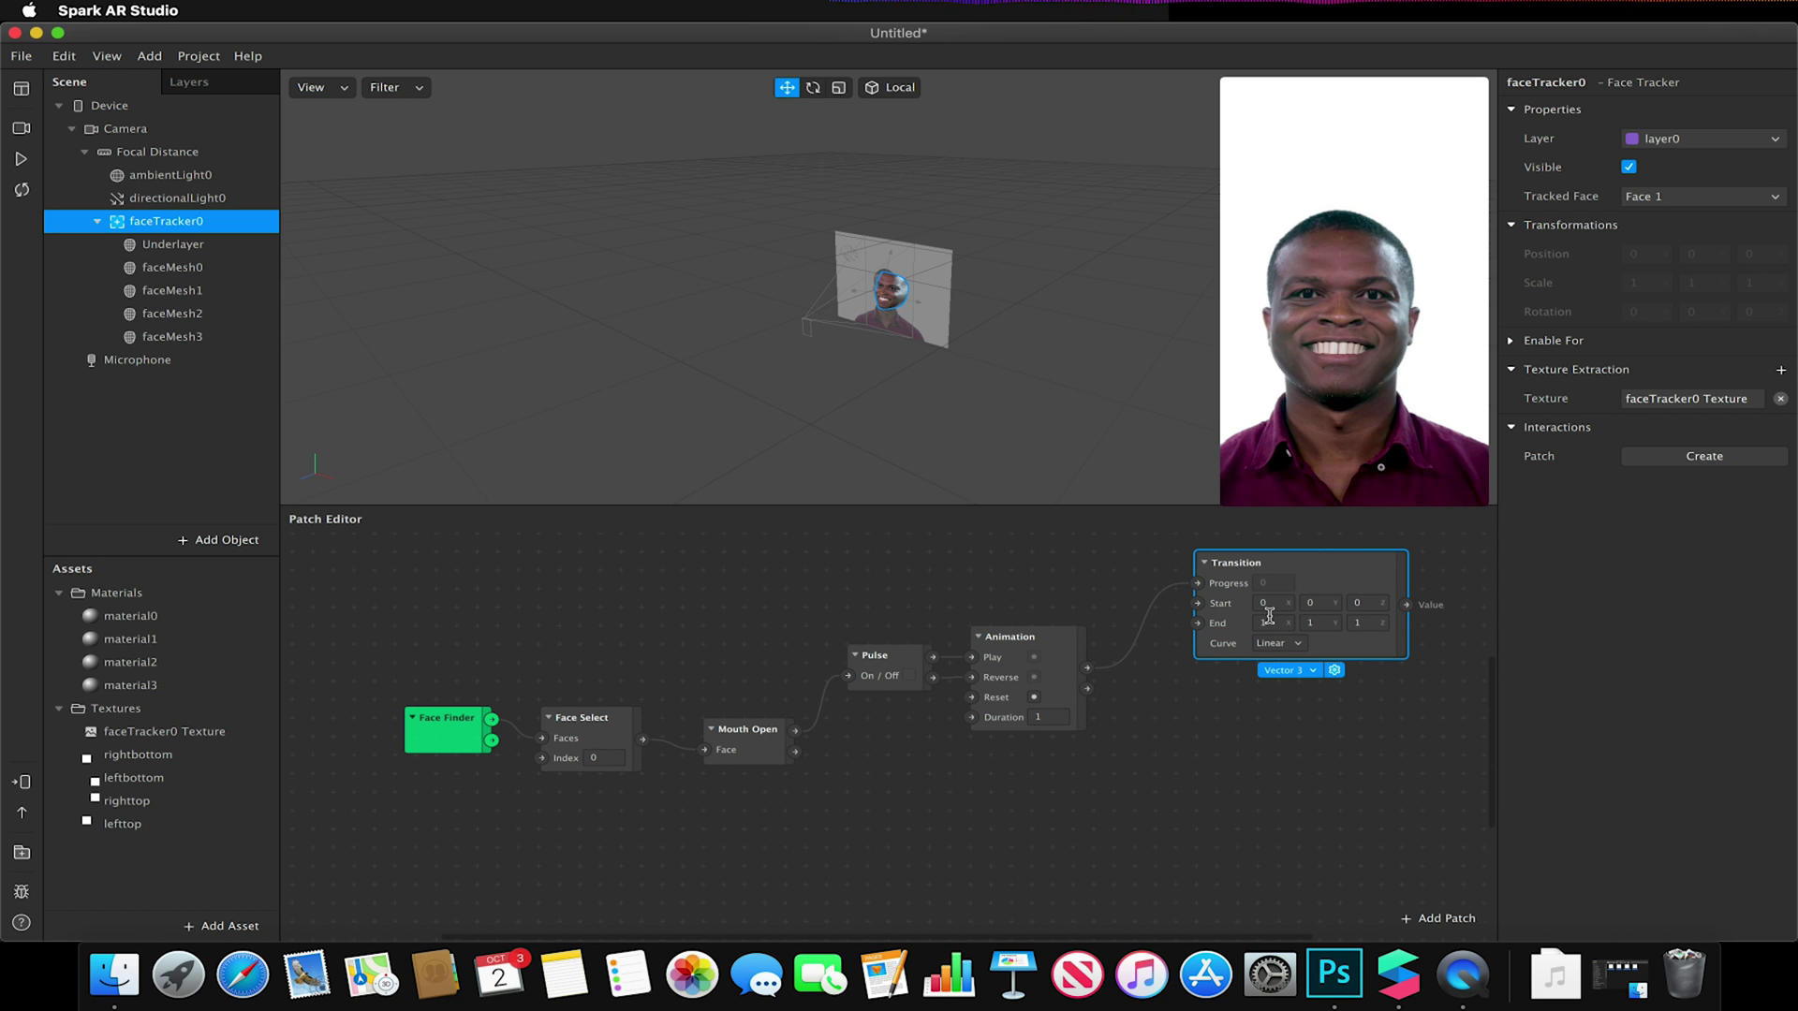
# Step: Test dragging the faceMesh0 and faceMesh3 quadrants on the face
pyautogui.click(203, 269)
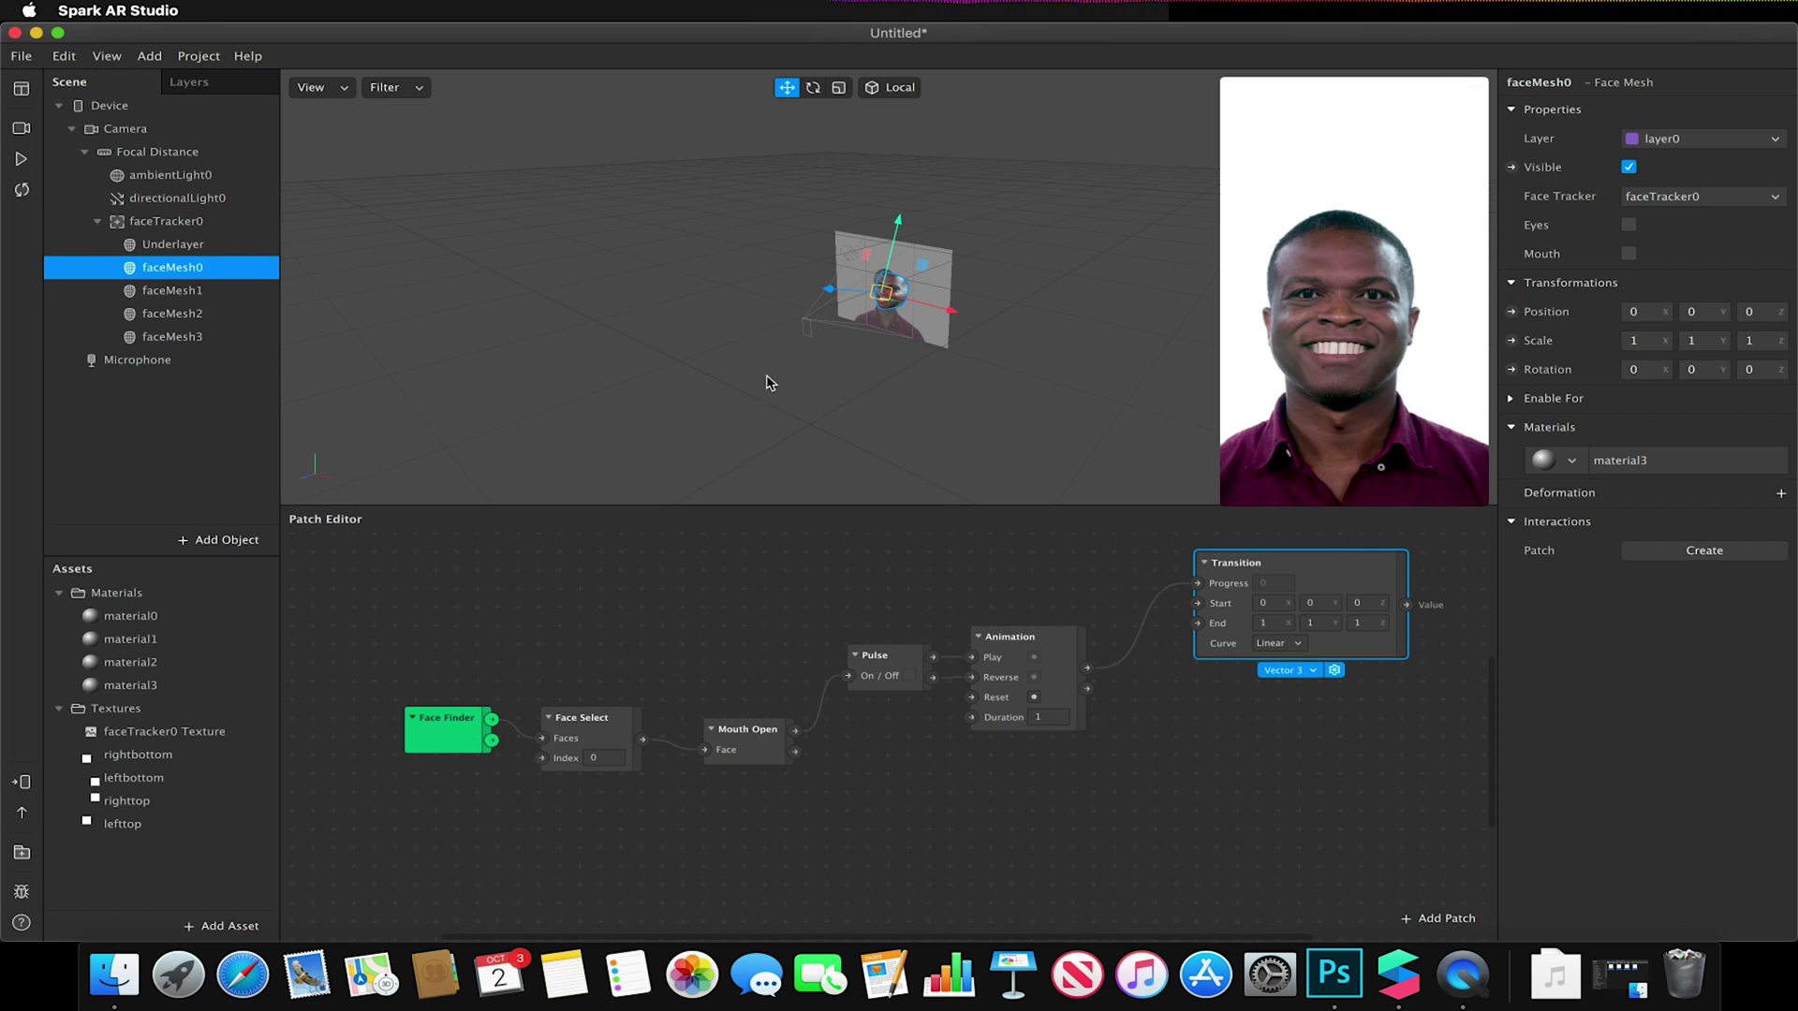
pyautogui.moveTo(944, 314); pyautogui.dragTo(863, 281)
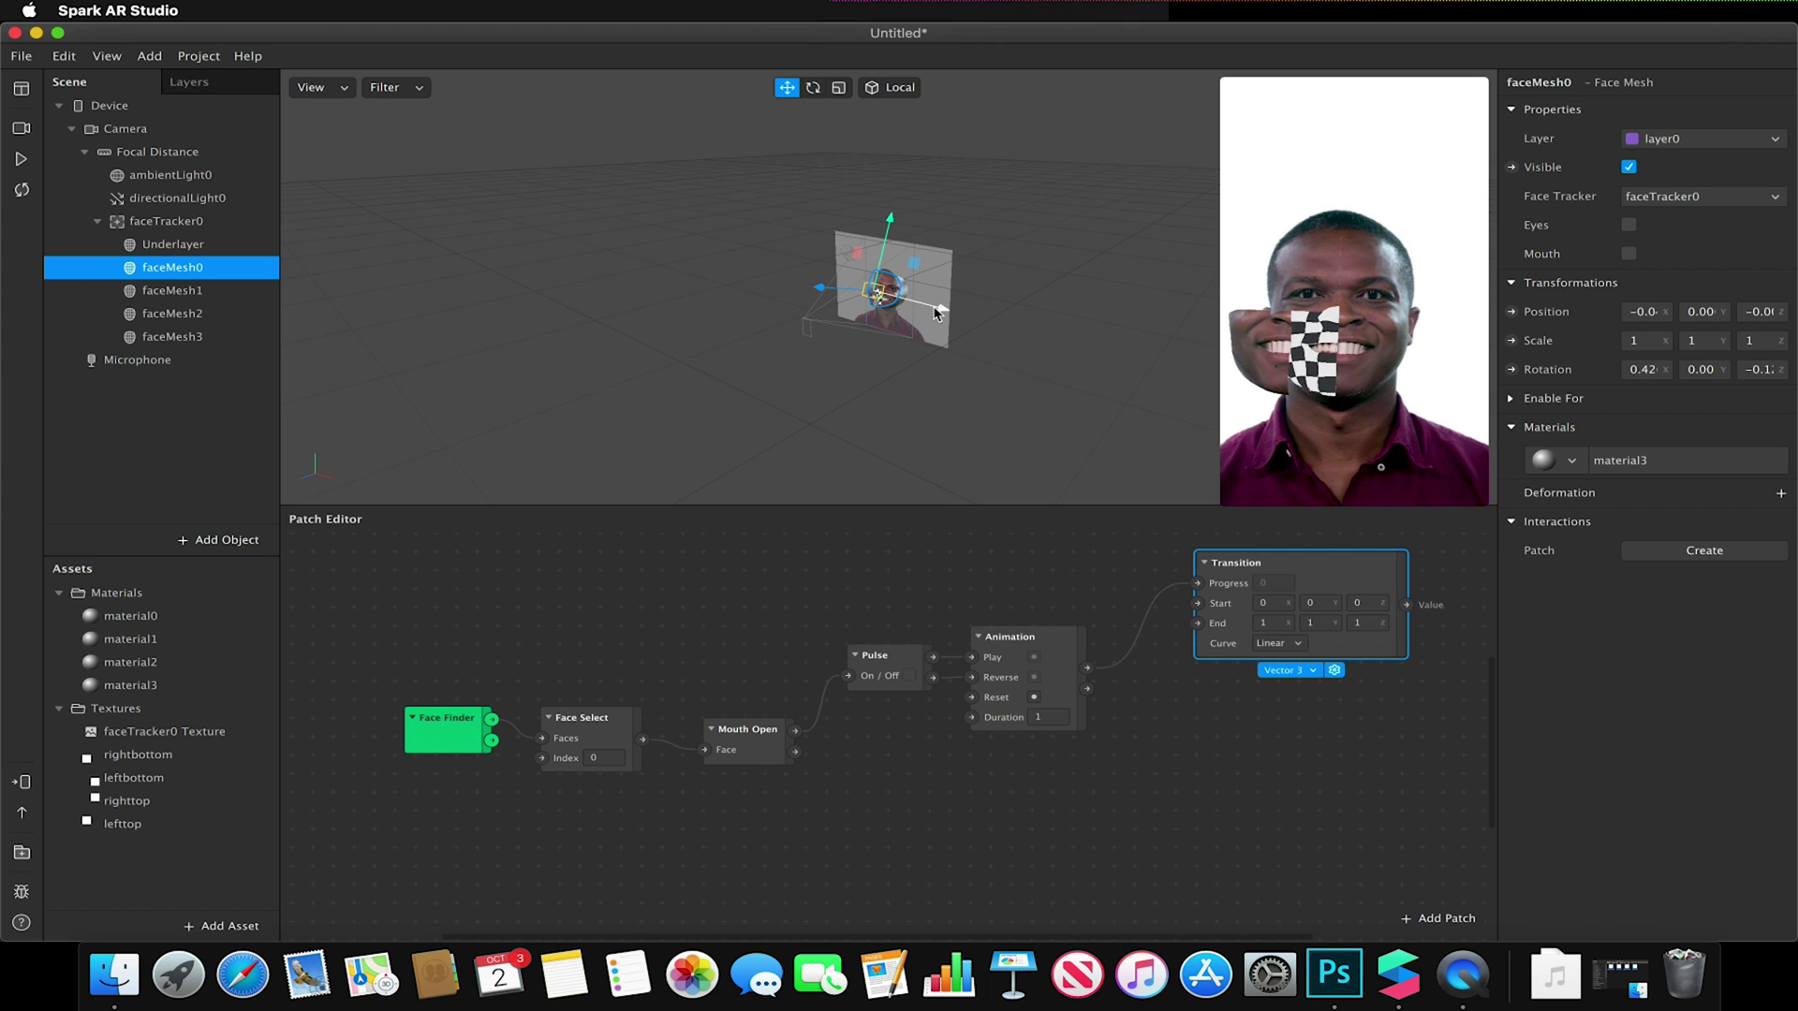
pyautogui.click(171, 314)
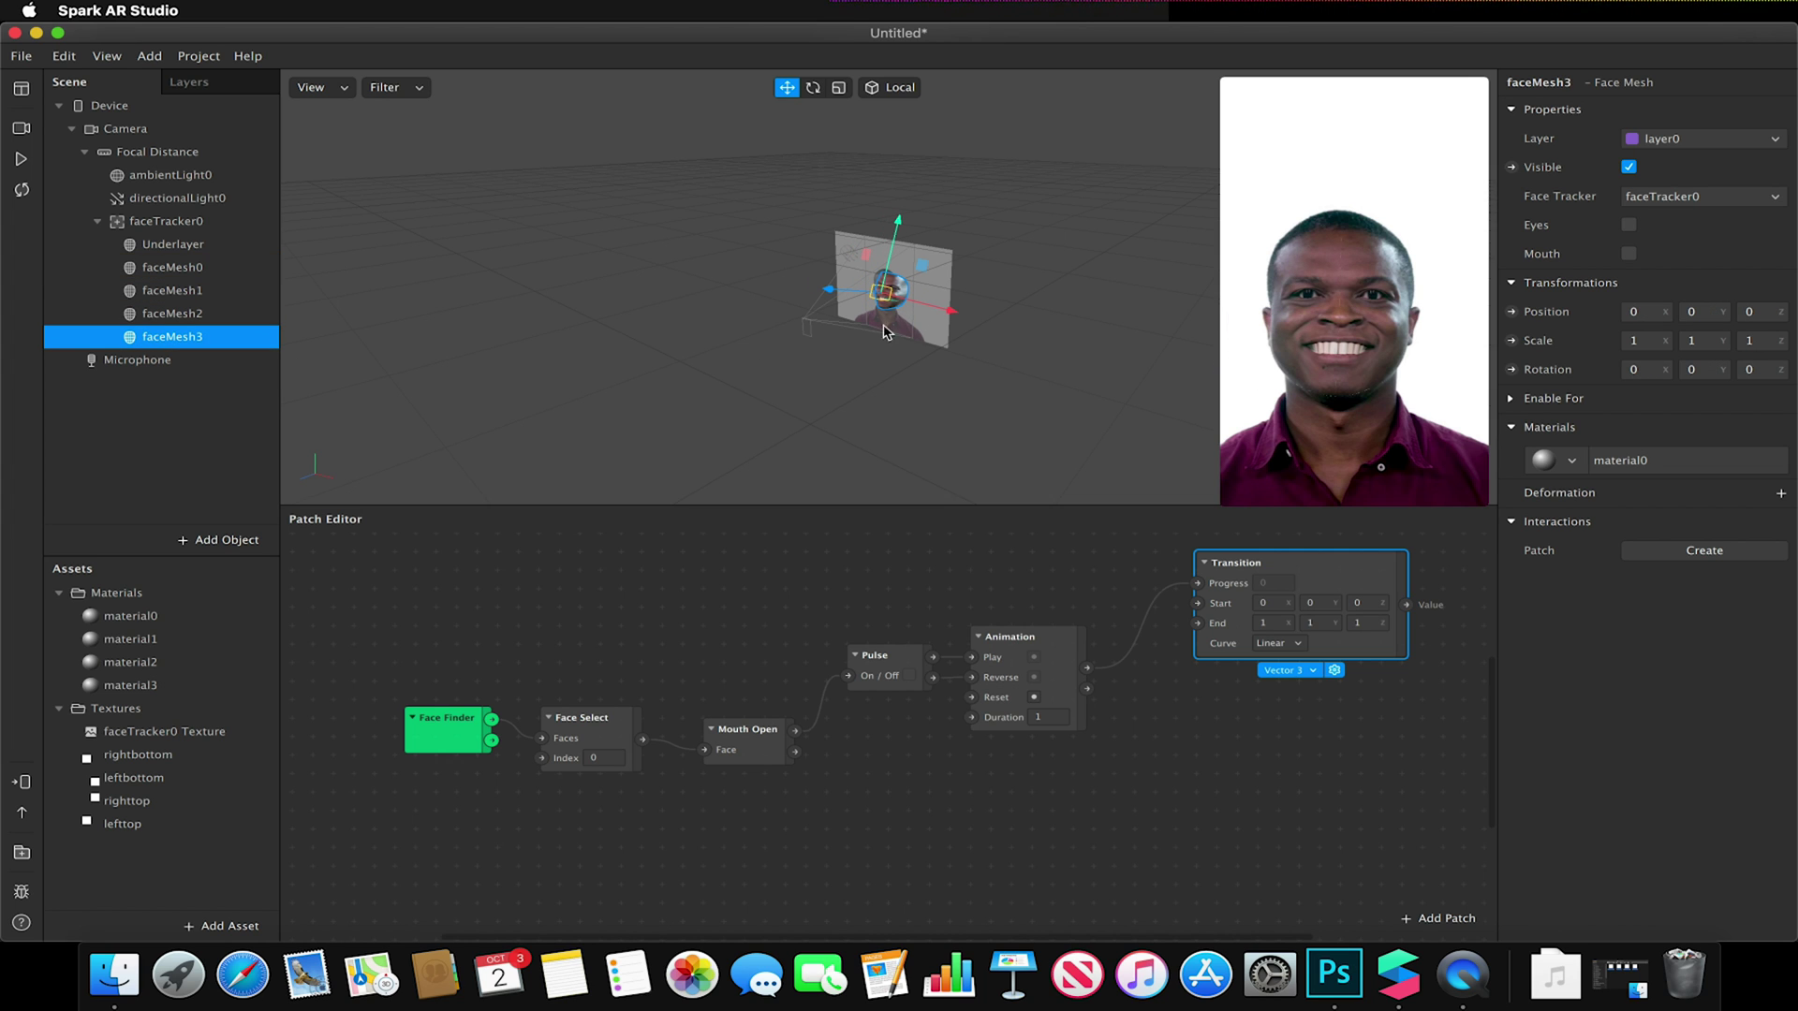
pyautogui.moveTo(937, 316); pyautogui.dragTo(968, 380)
# Step: Create faceMesh3's Position patch and place it to the right of the Transition patch
pyautogui.click(1511, 313)
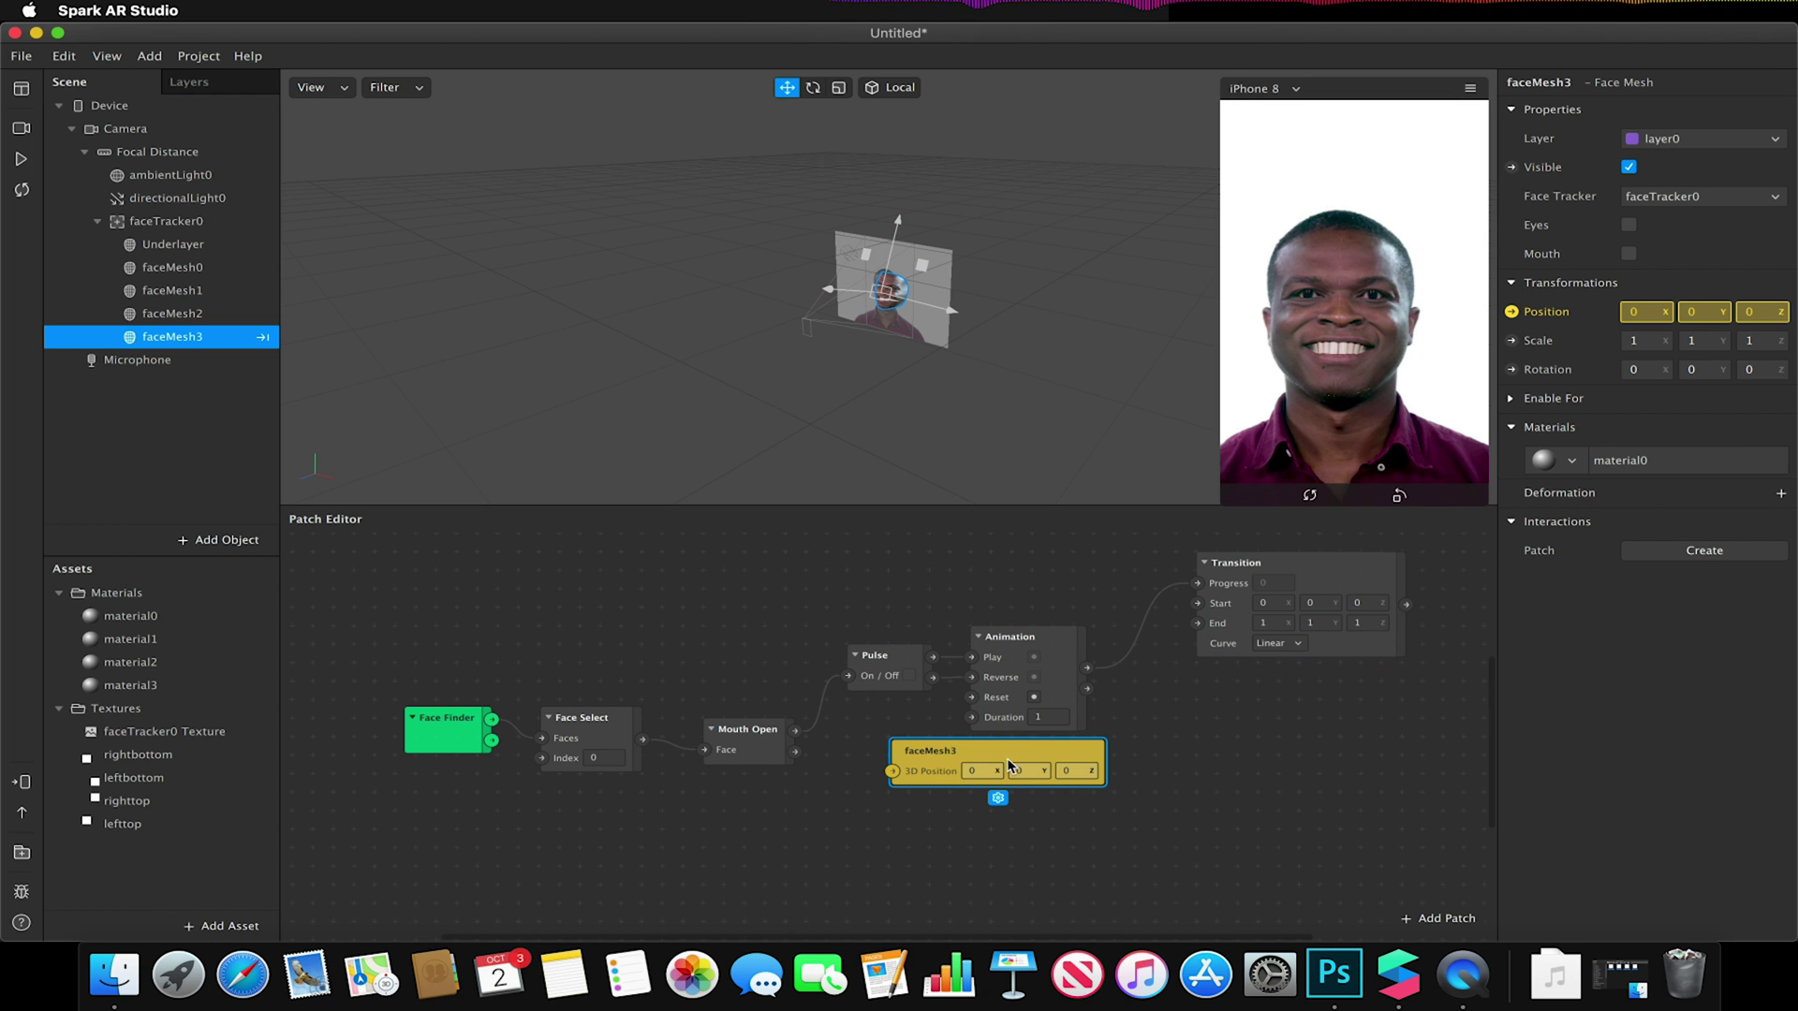
pyautogui.moveTo(1005, 749)
pyautogui.mouseDown()
pyautogui.moveTo(1574, 649)
pyautogui.moveTo(1394, 565)
pyautogui.mouseUp()
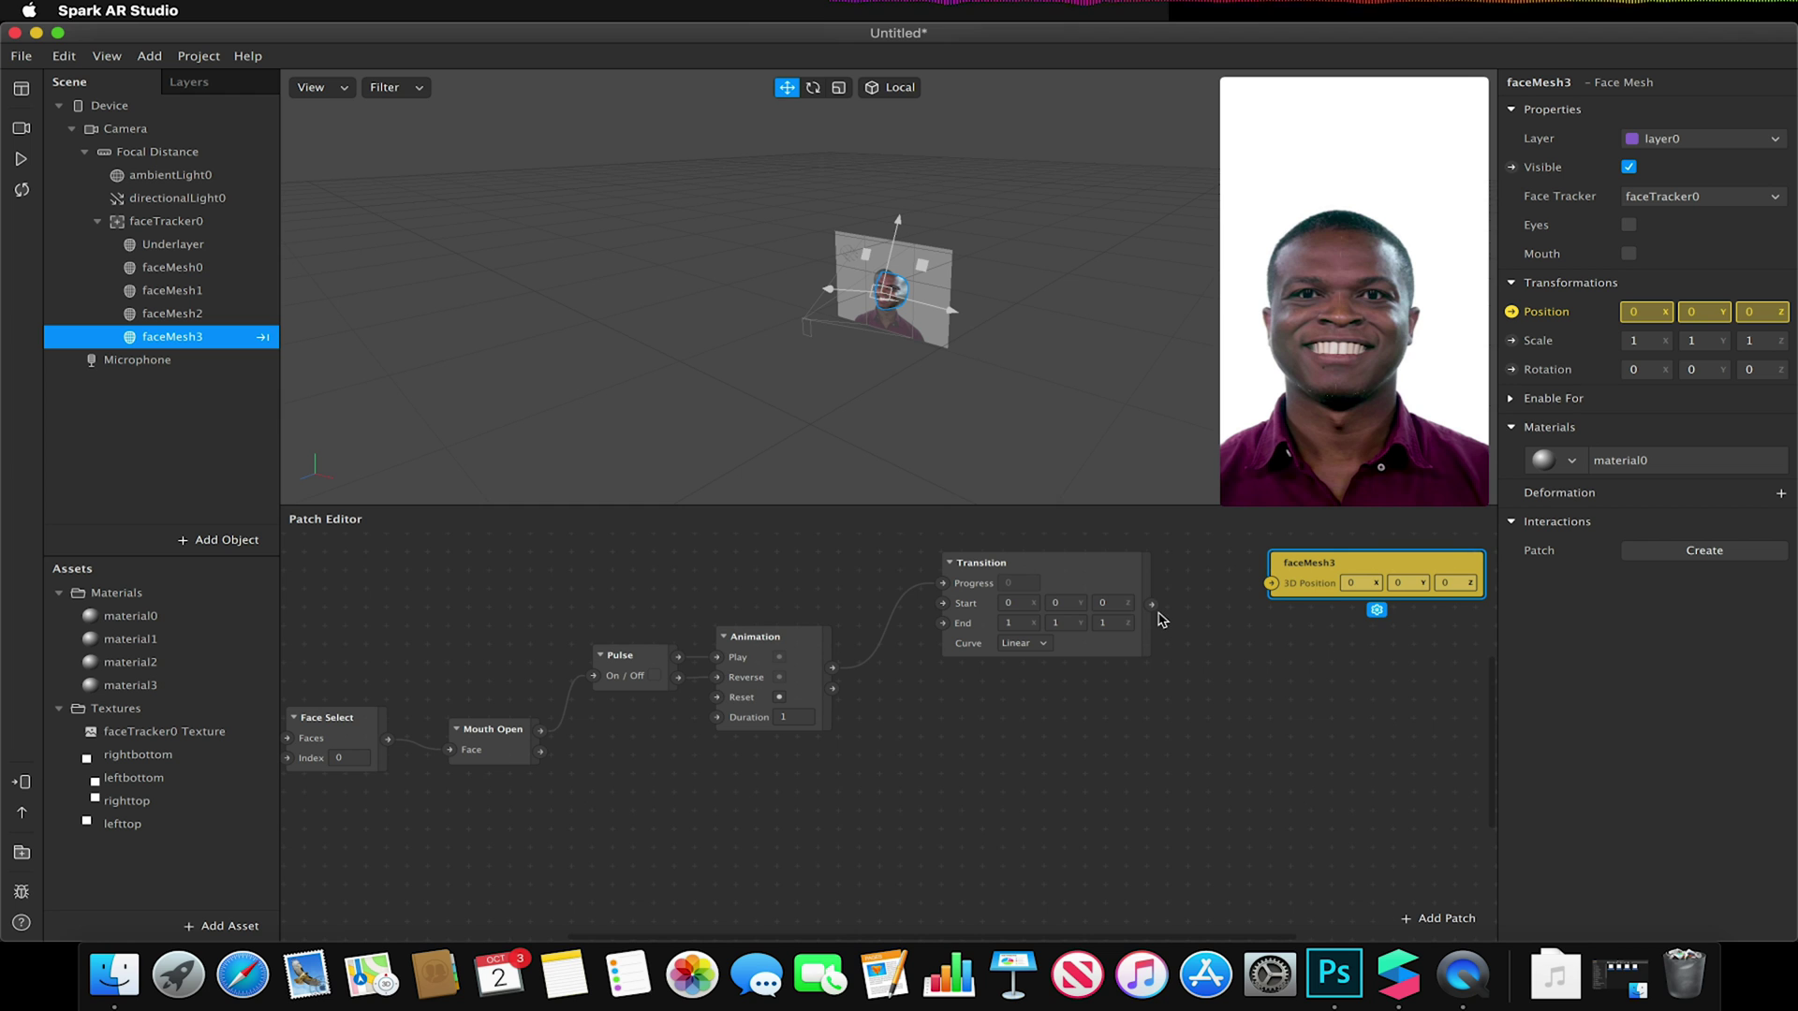
# Step: Connect the Transition value to faceMesh3's position and preview with the FaceTime HD Camera
pyautogui.moveTo(1152, 607); pyautogui.dragTo(1272, 583)
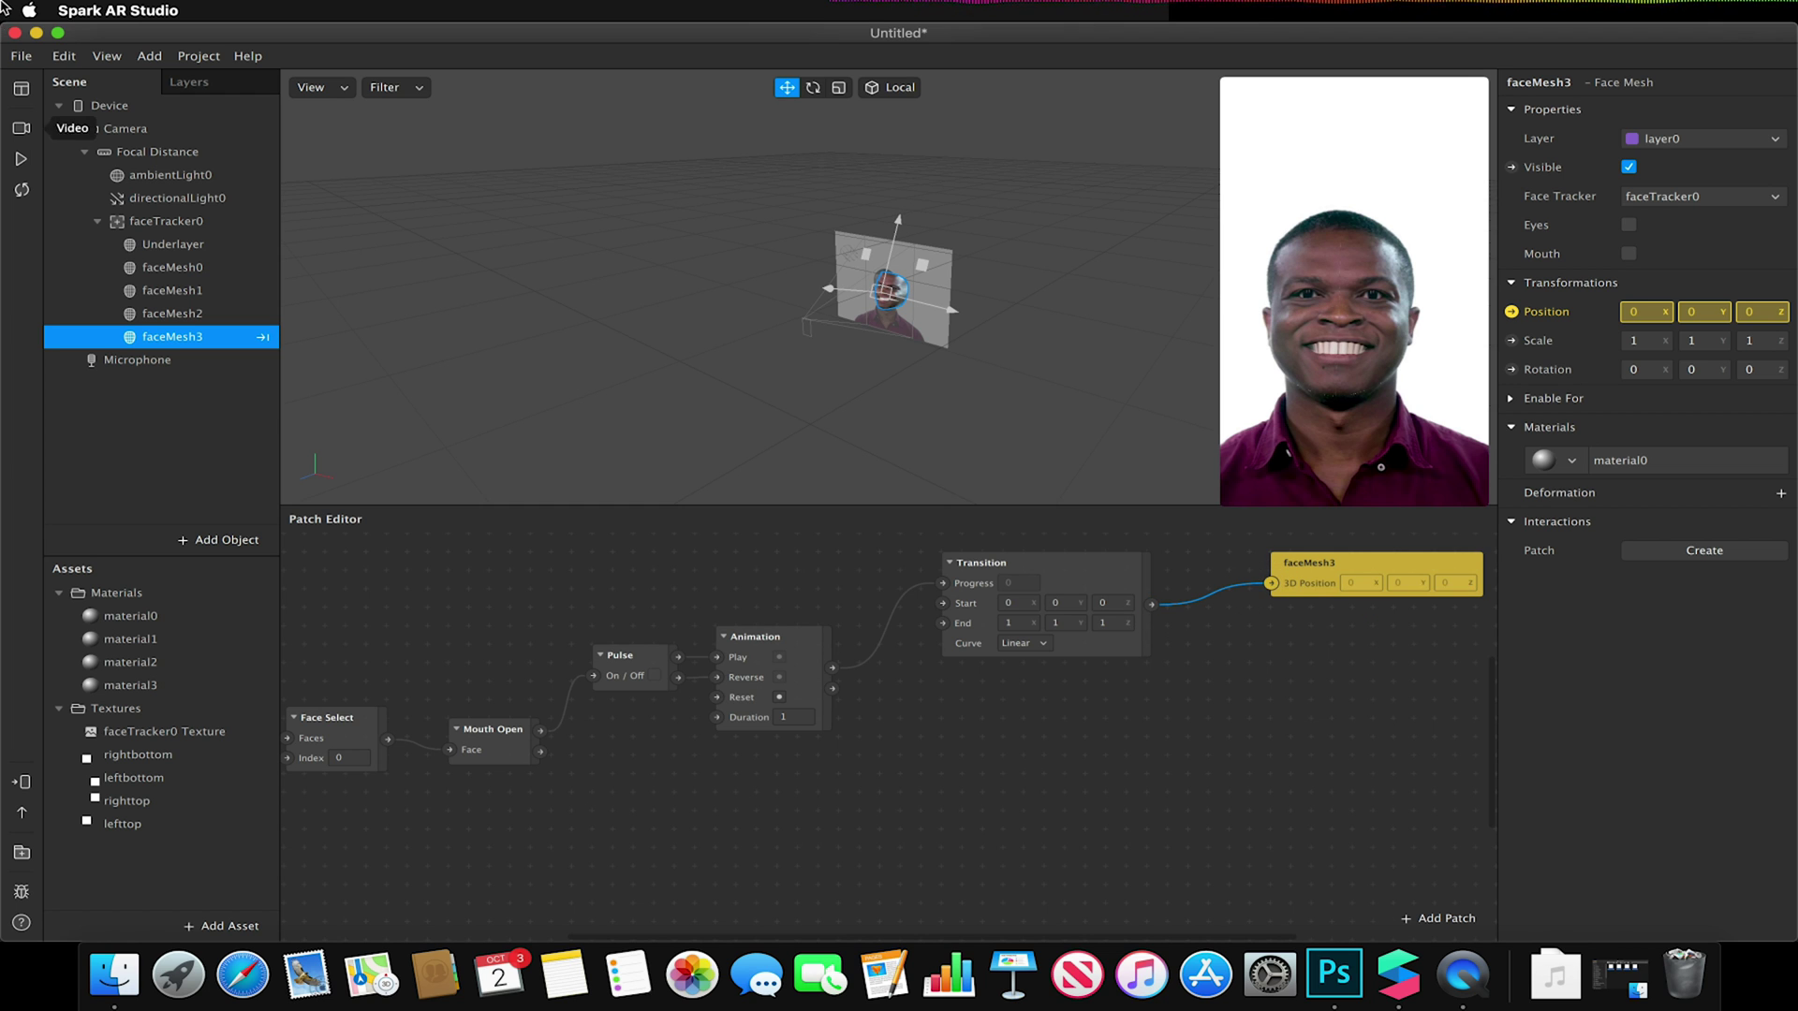
pyautogui.click(21, 128)
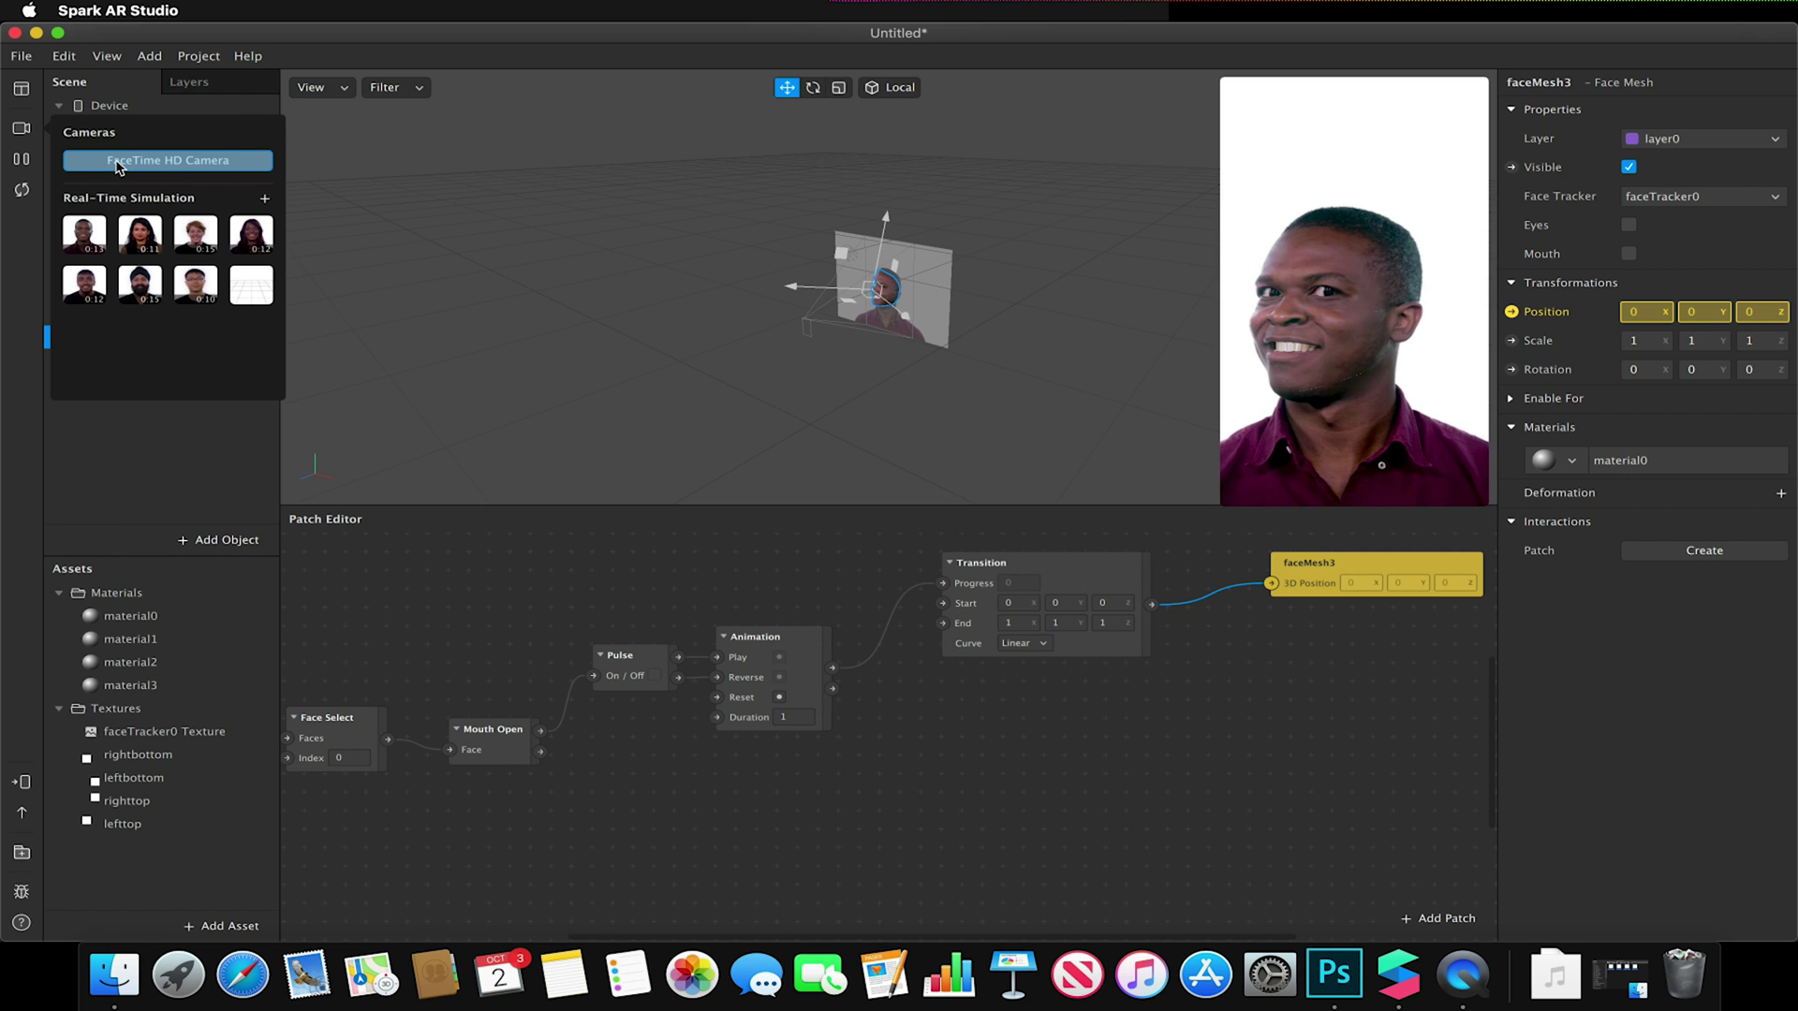
pyautogui.click(120, 165)
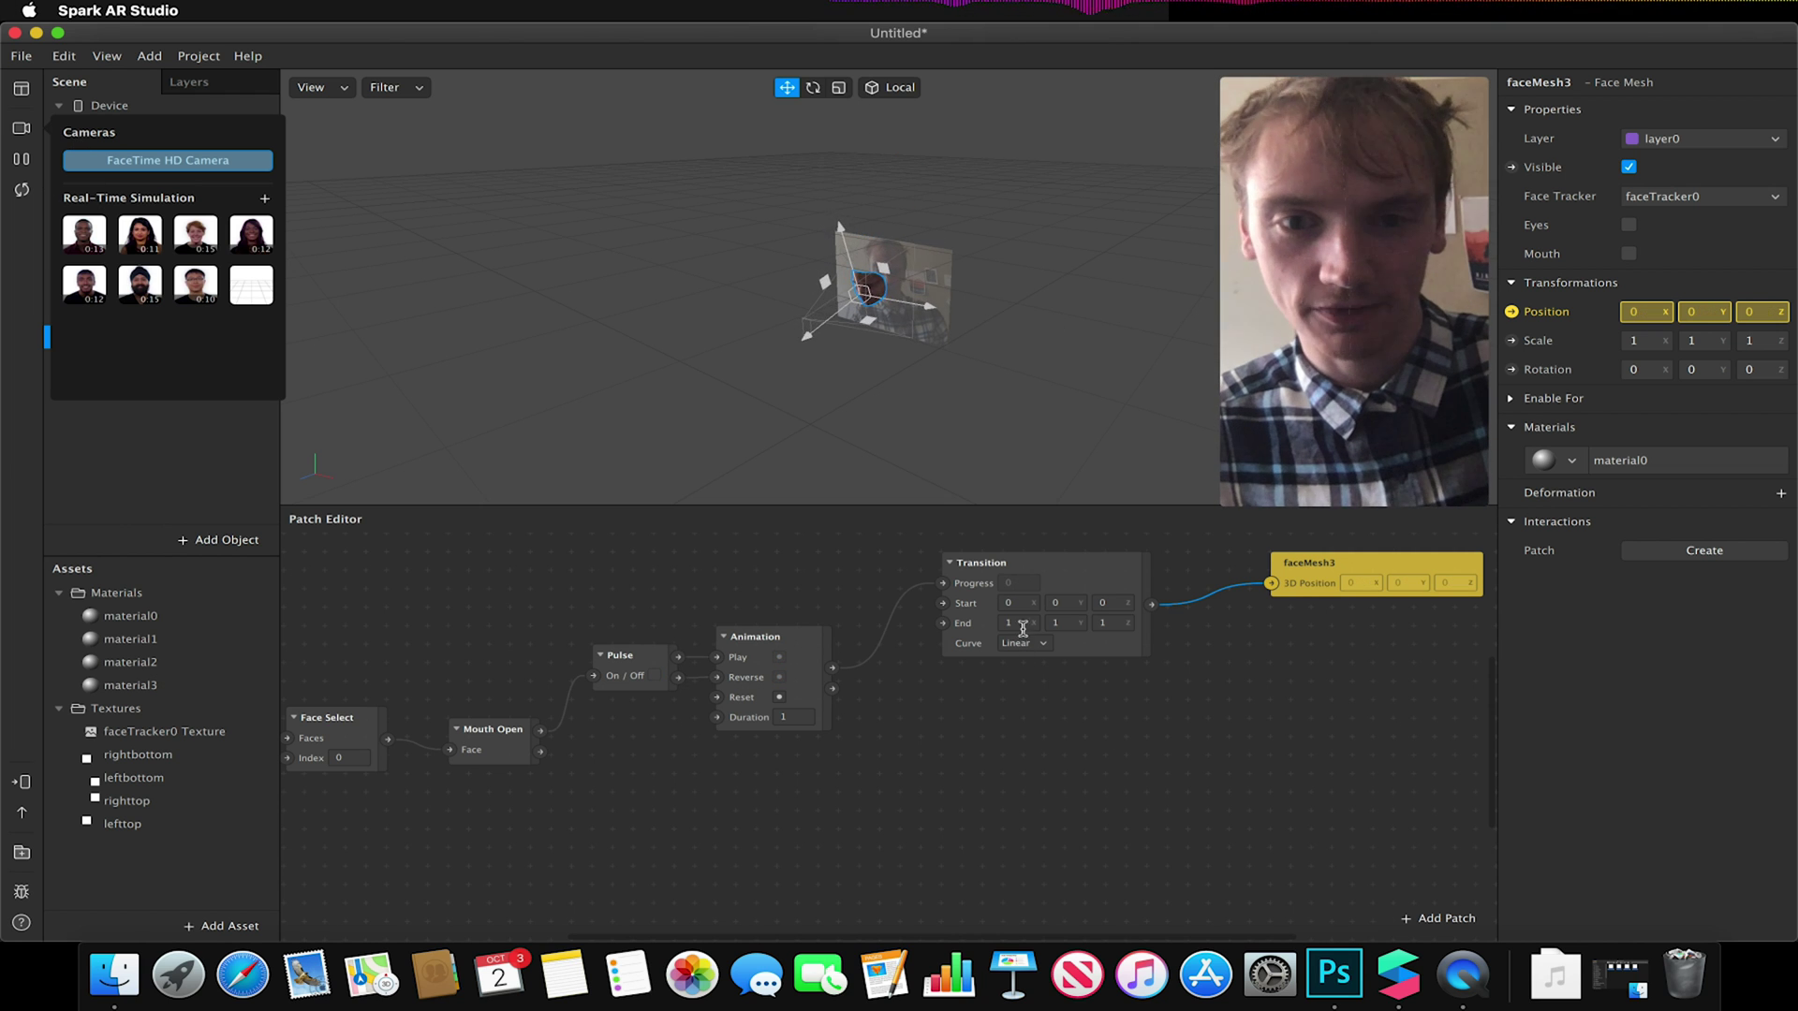
pyautogui.click(1057, 627)
pyautogui.write('0.03')
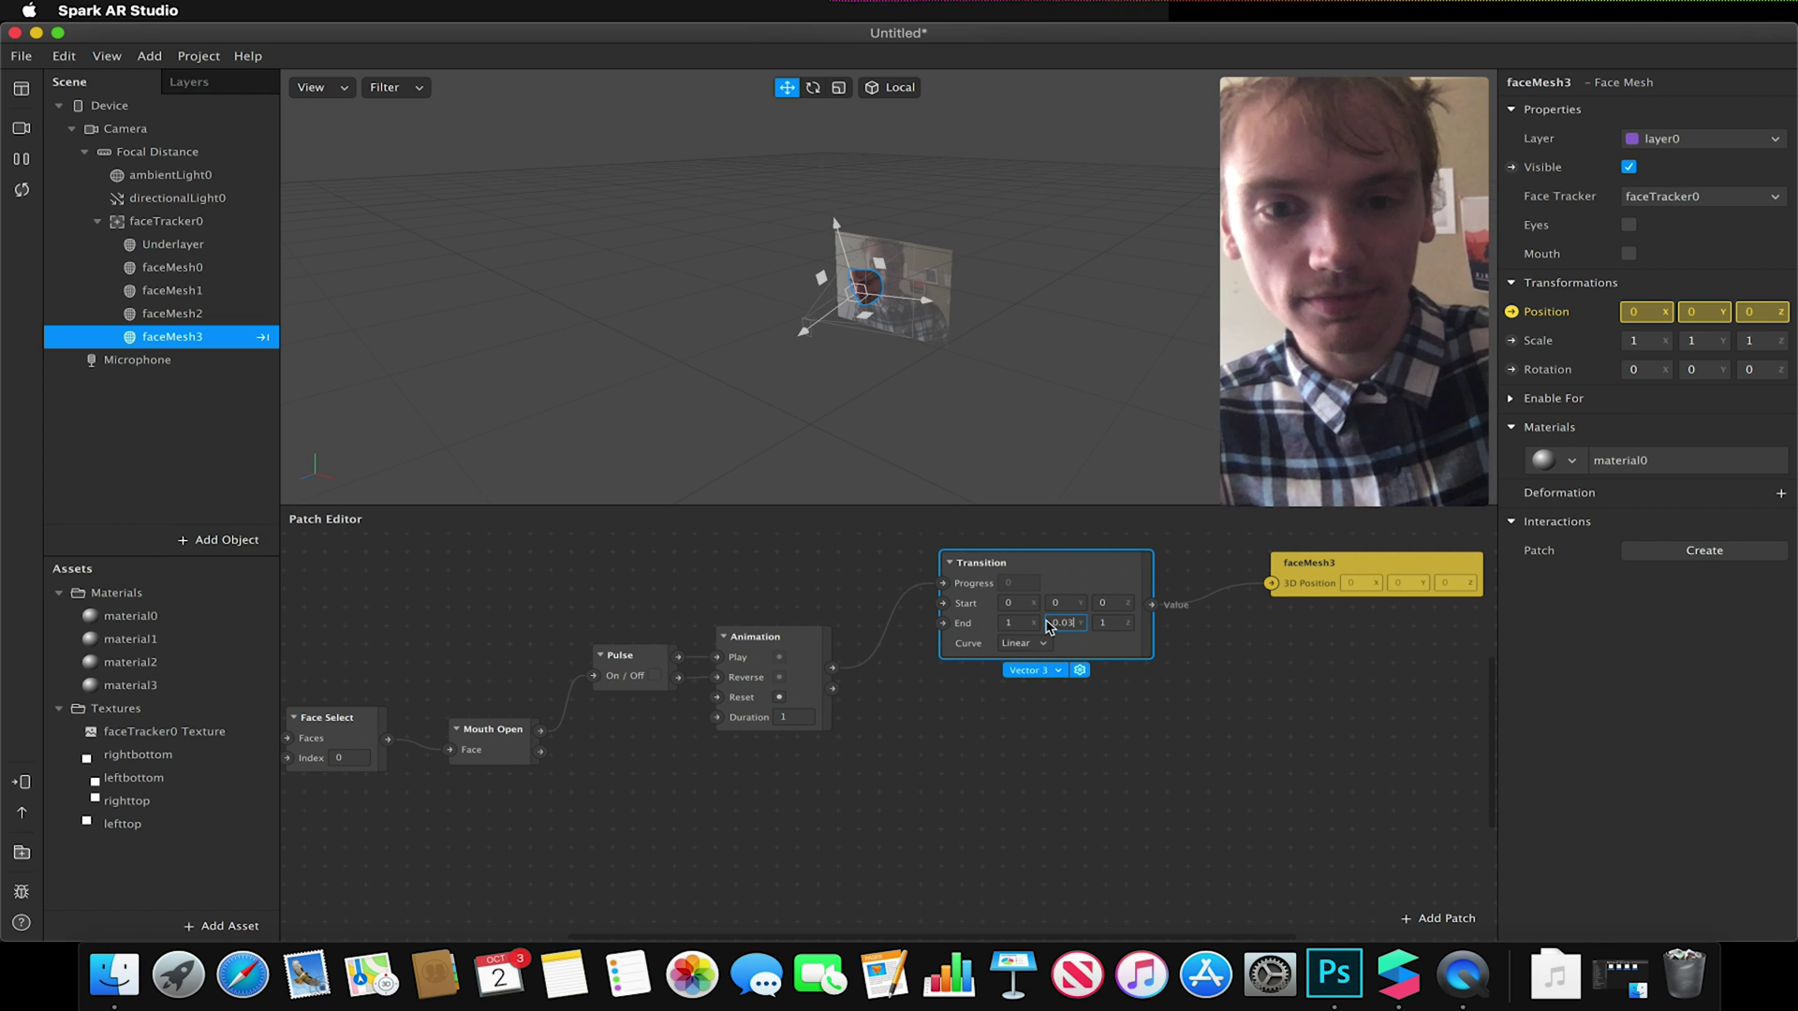
# Step: Set the Transition's End values to 0.03, 0.03 and 0.01
pyautogui.click(1089, 625)
pyautogui.write('0')
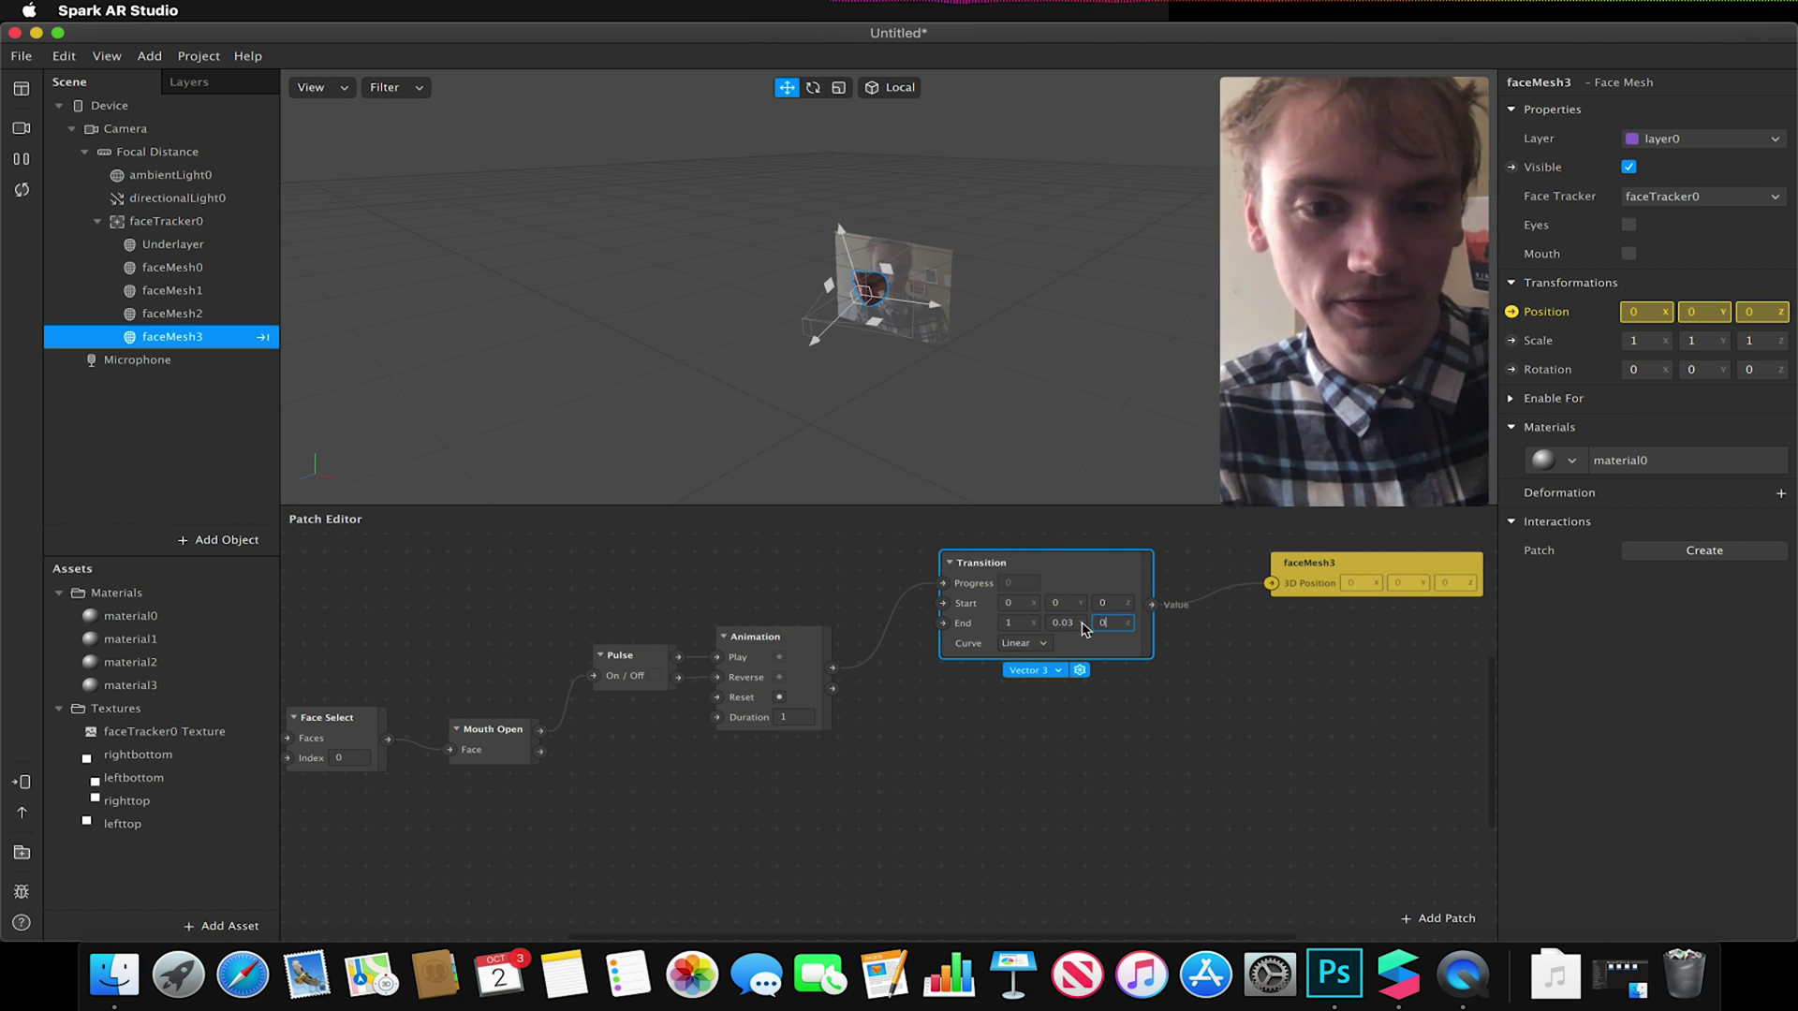
pyautogui.click(1003, 624)
pyautogui.write('-0.1')
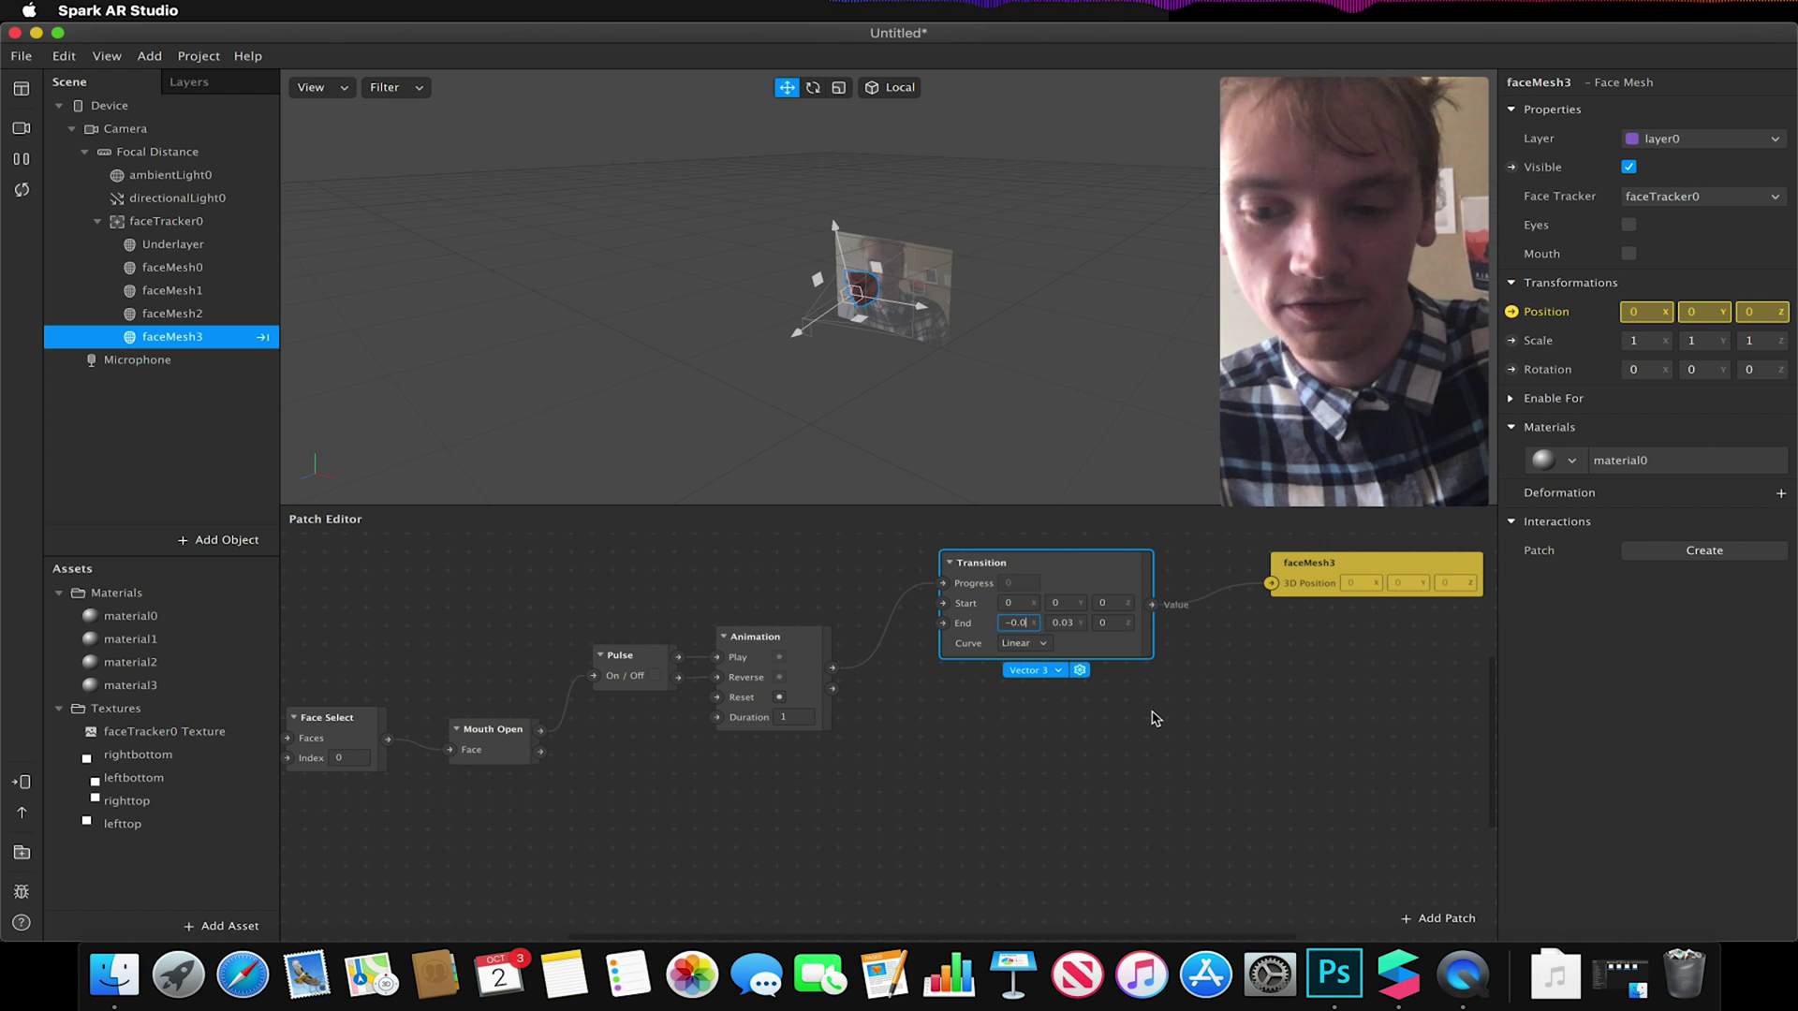
pyautogui.moveTo(1351, 302)
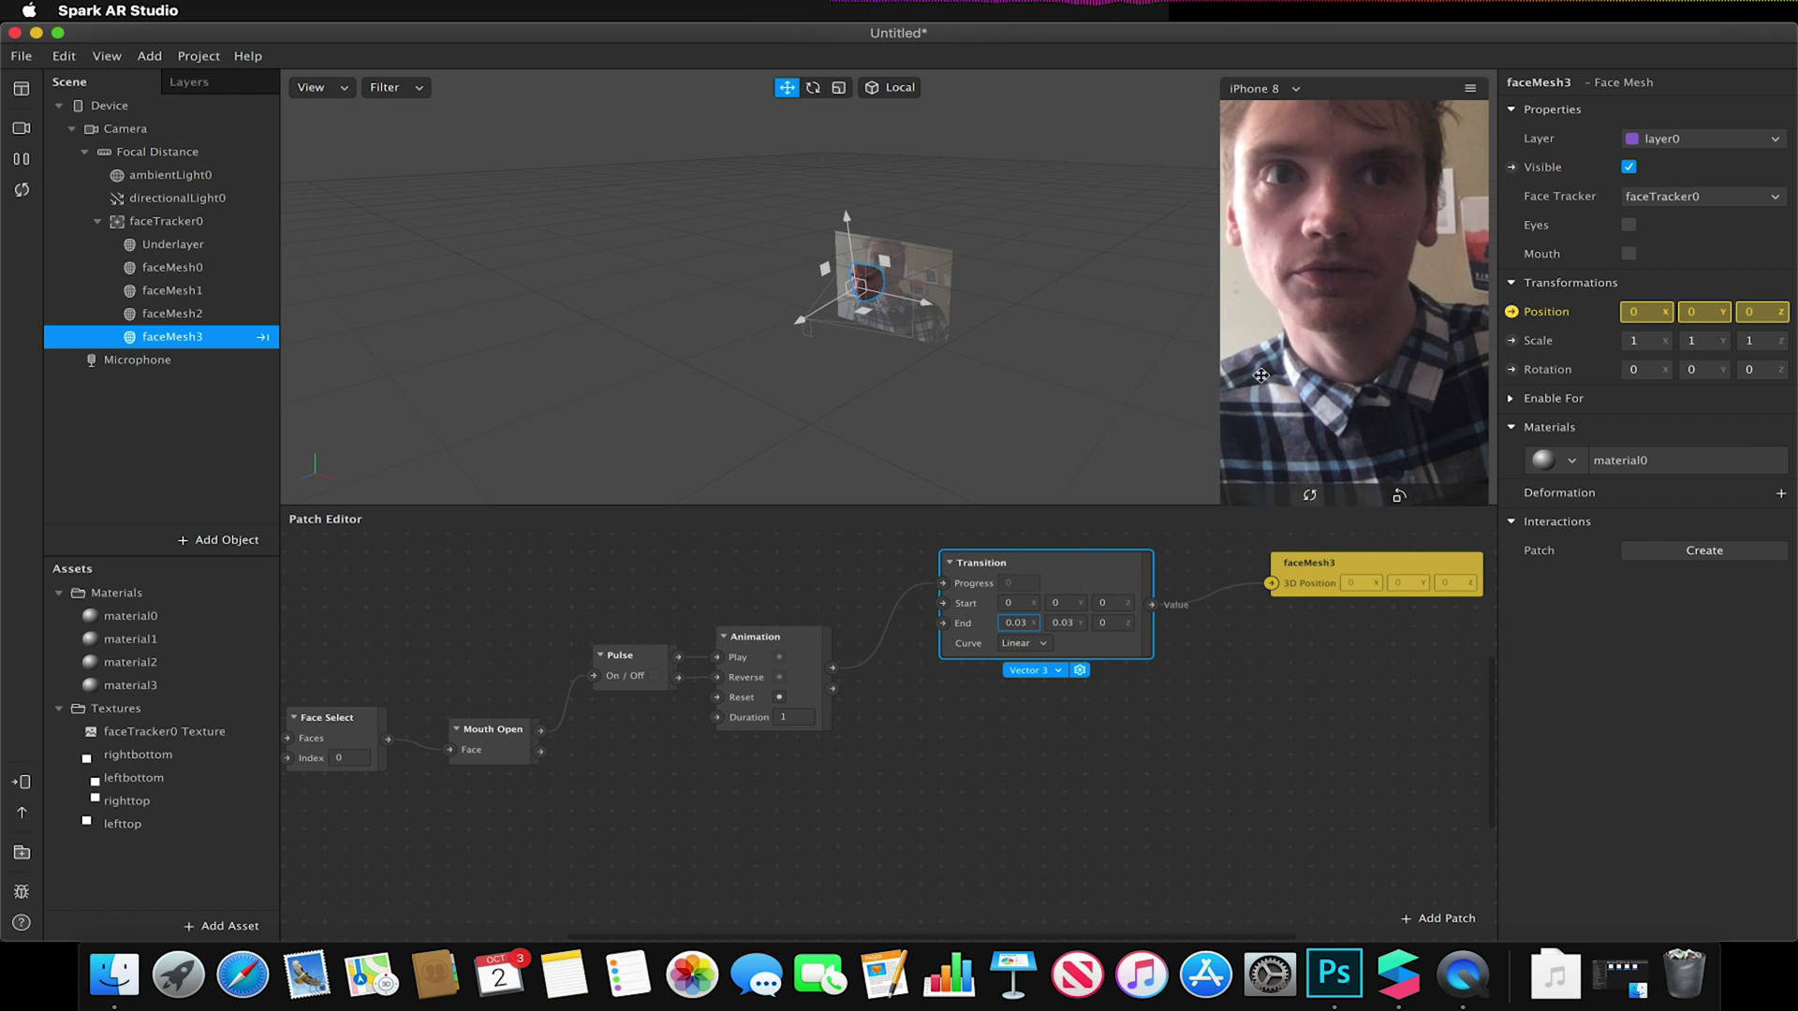
pyautogui.click(1111, 623)
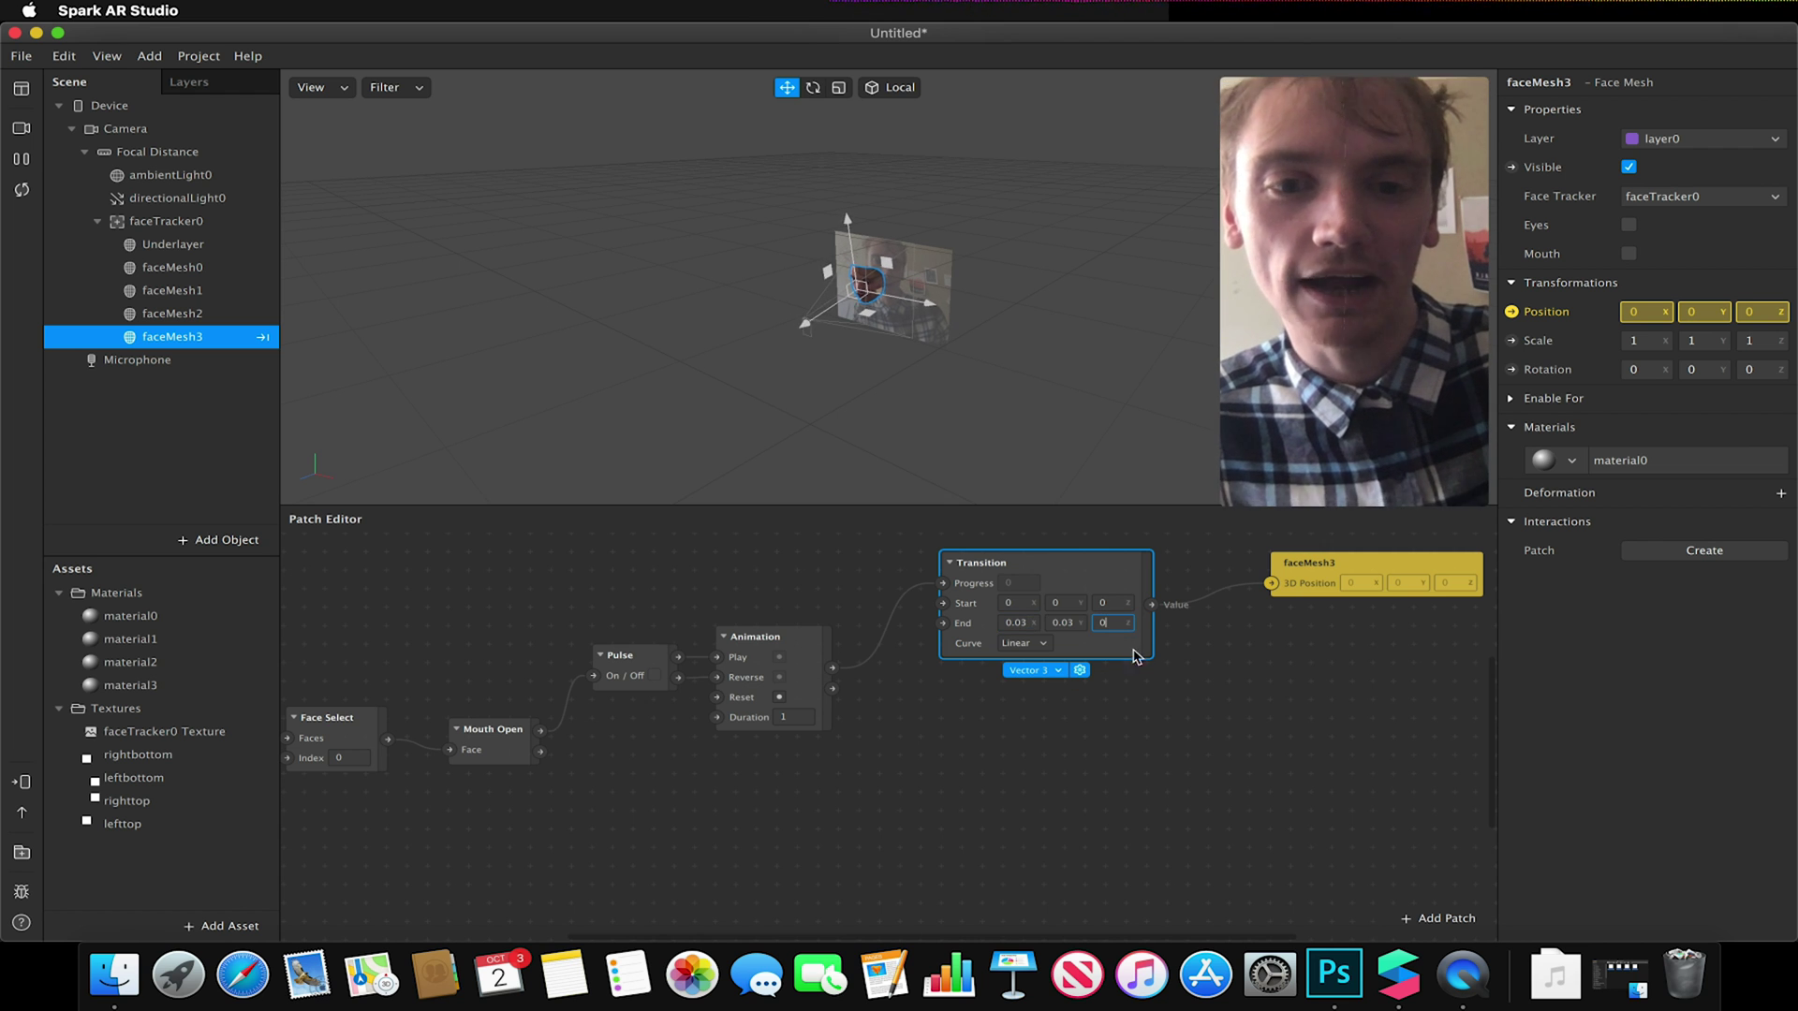
pyautogui.write('0.01')
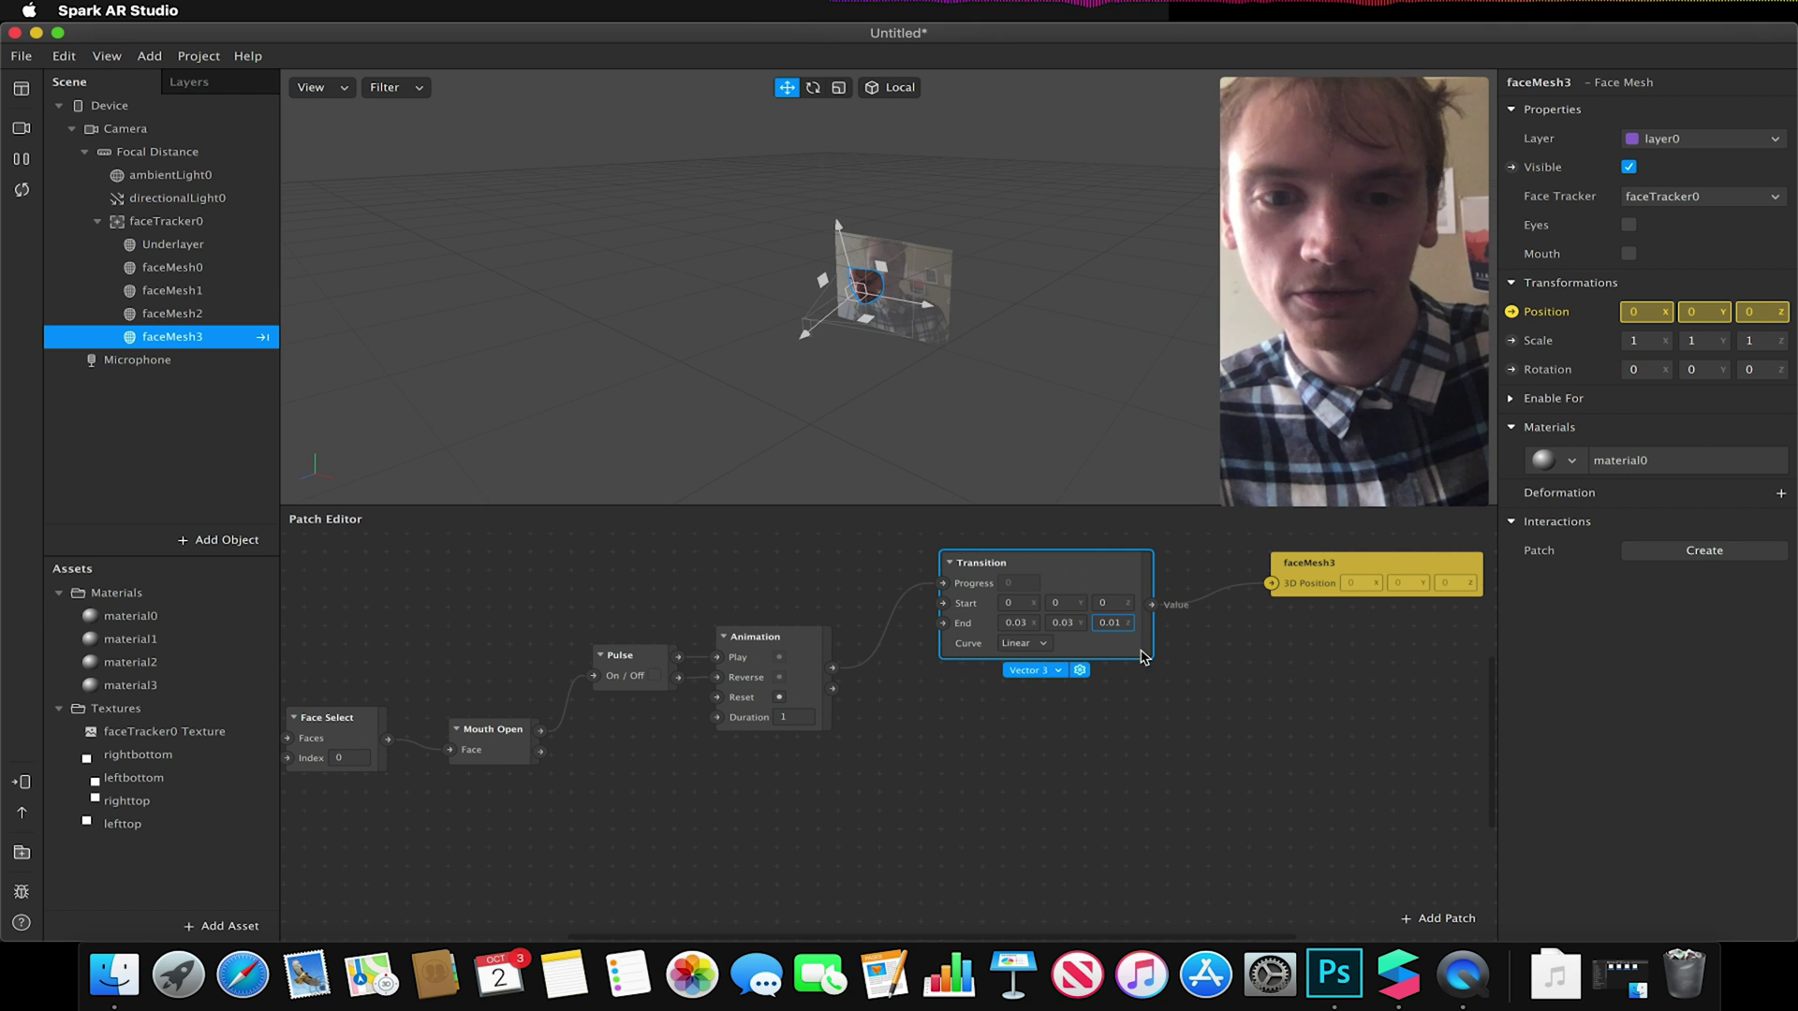
pyautogui.click(1221, 677)
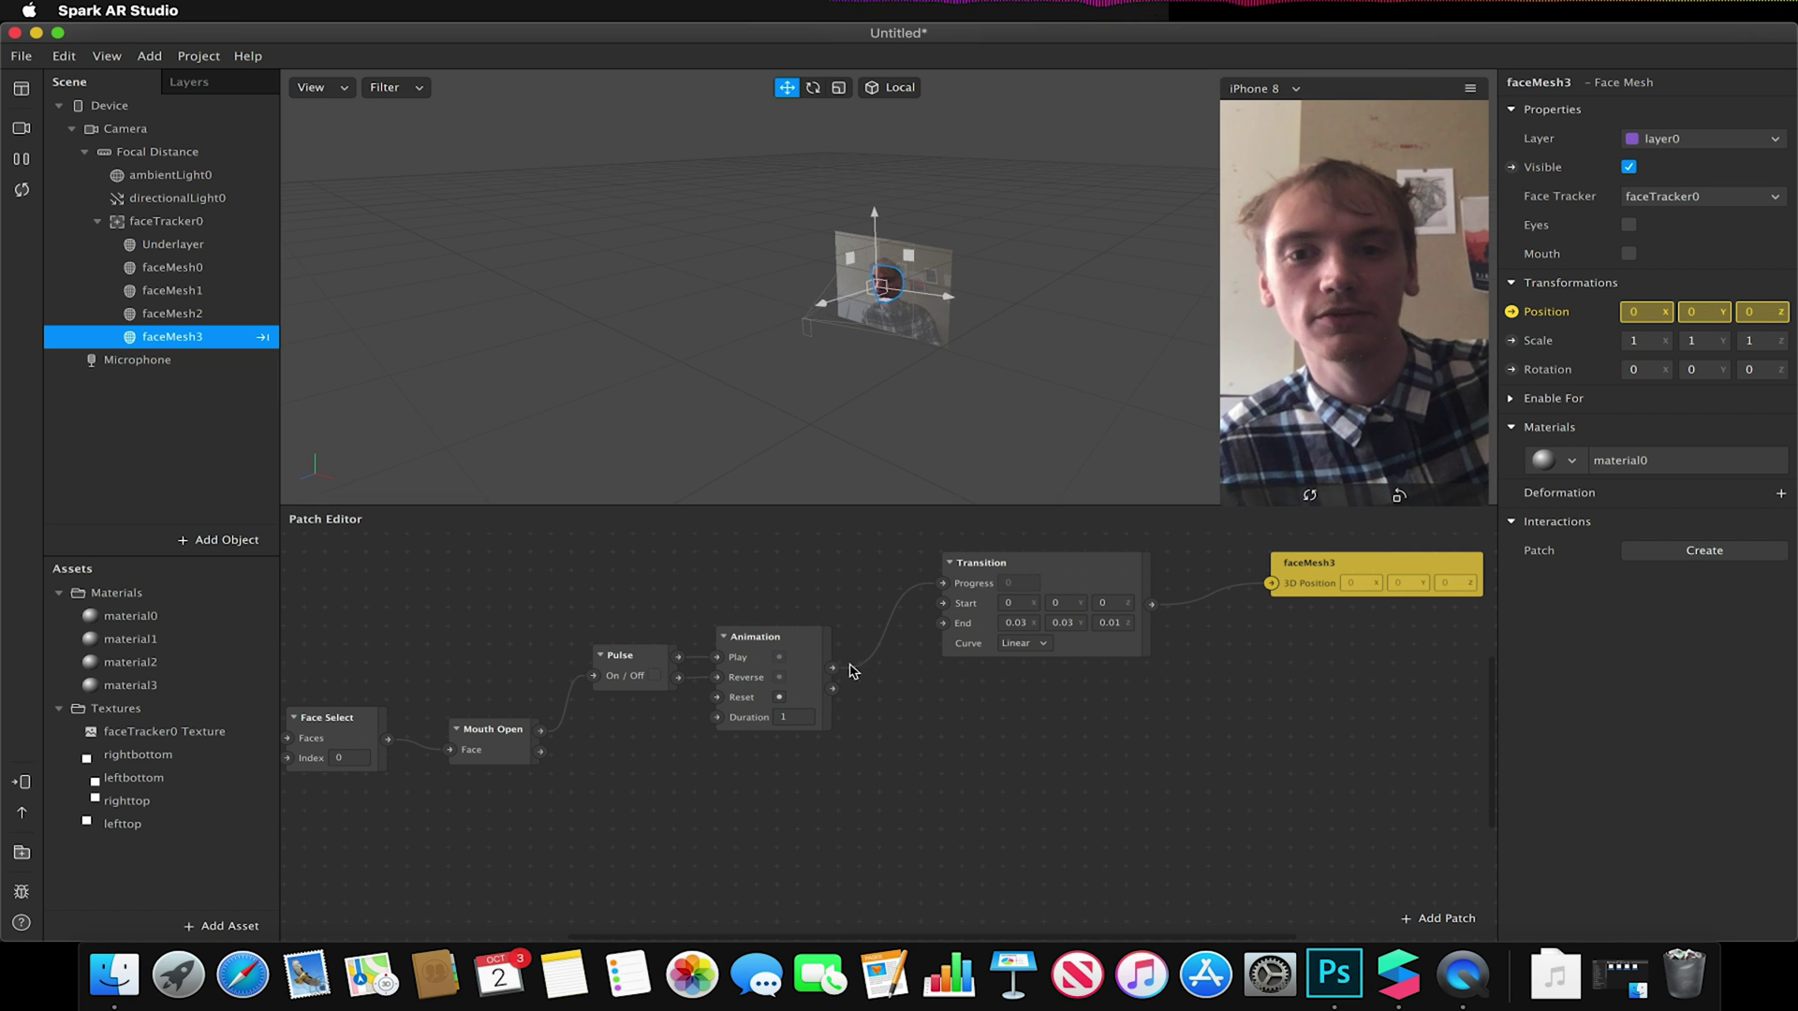
# Step: Add a second Transition from animation progress and connect it to faceMesh2's position
pyautogui.moveTo(833, 669); pyautogui.dragTo(1004, 753)
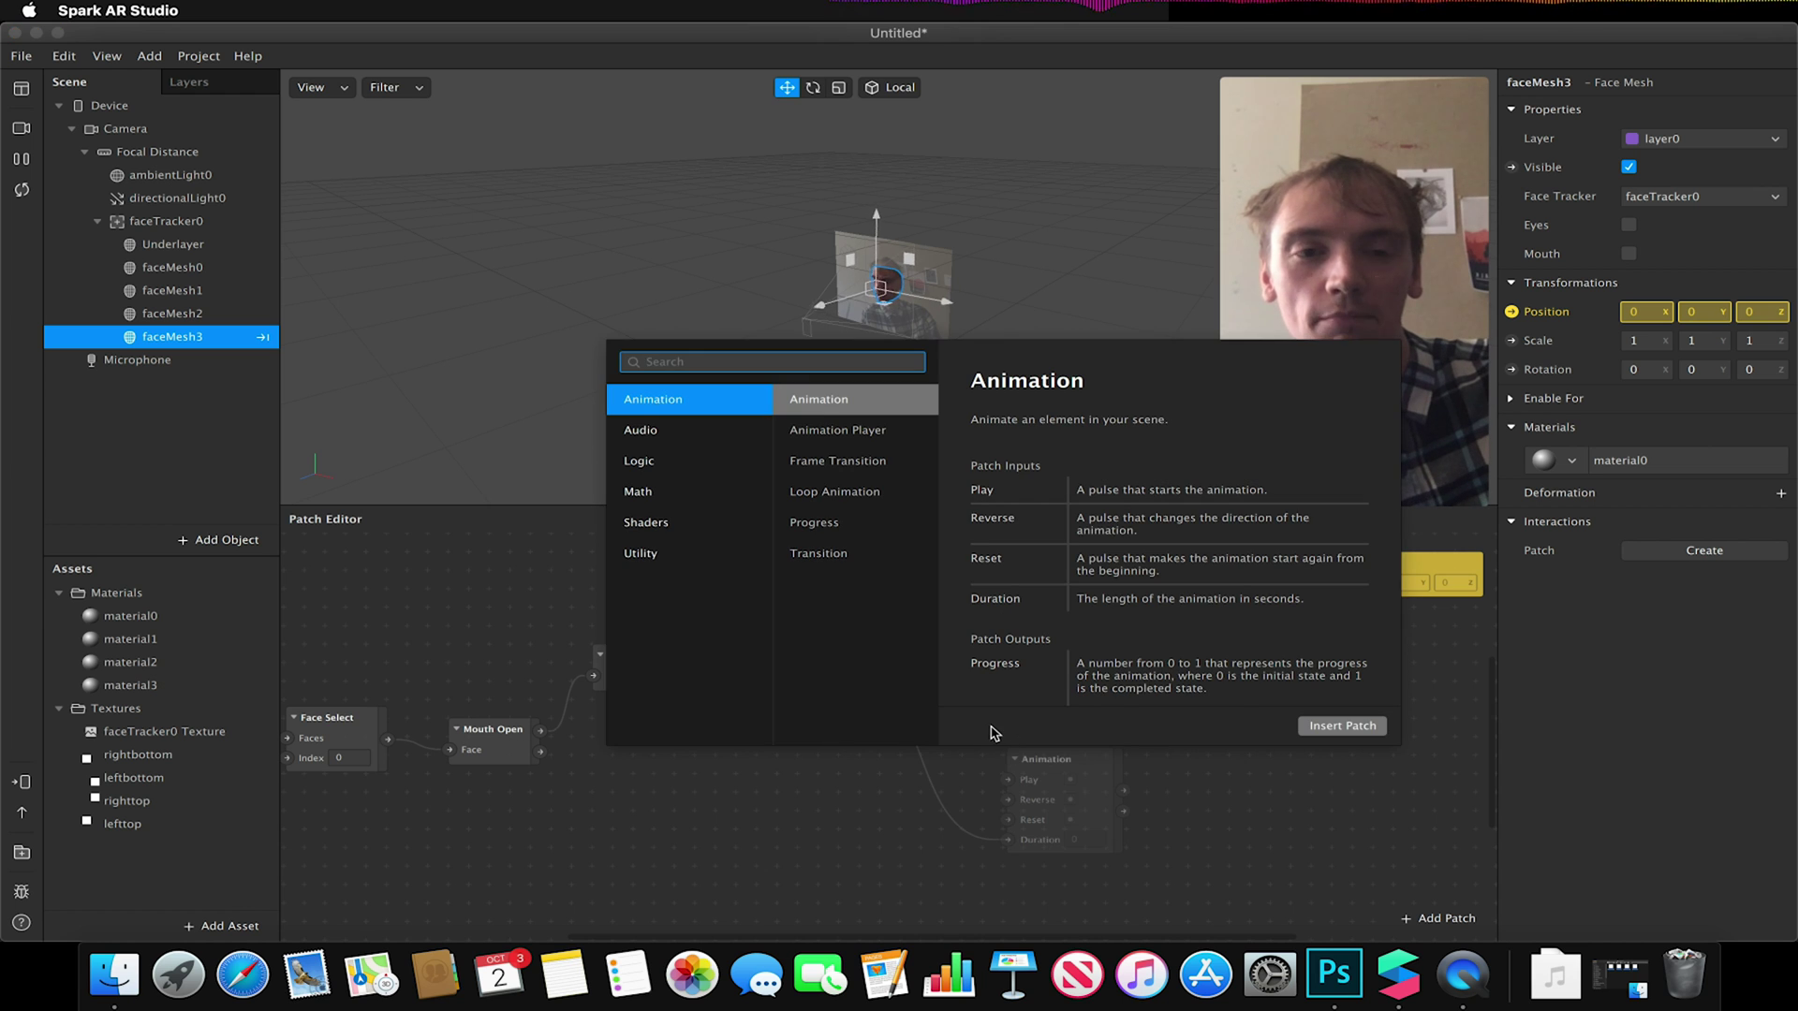
pyautogui.click(847, 562)
pyautogui.click(1341, 724)
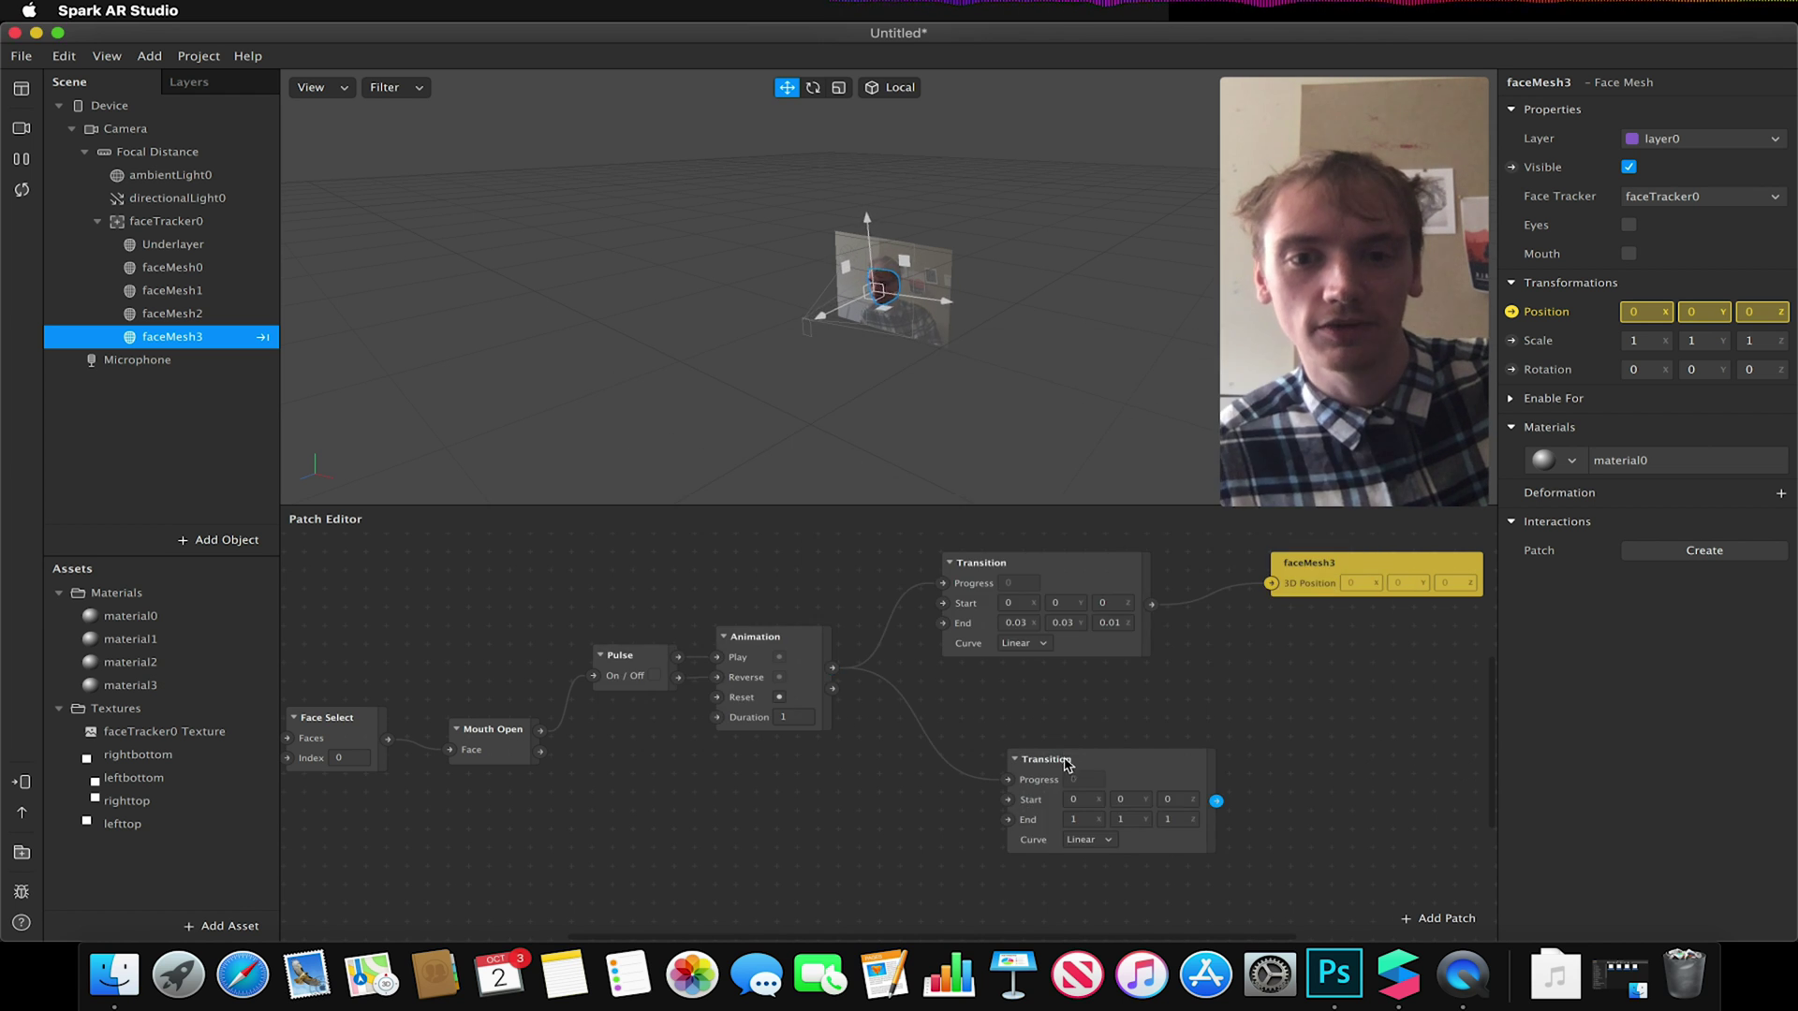
pyautogui.moveTo(1054, 755); pyautogui.dragTo(986, 693)
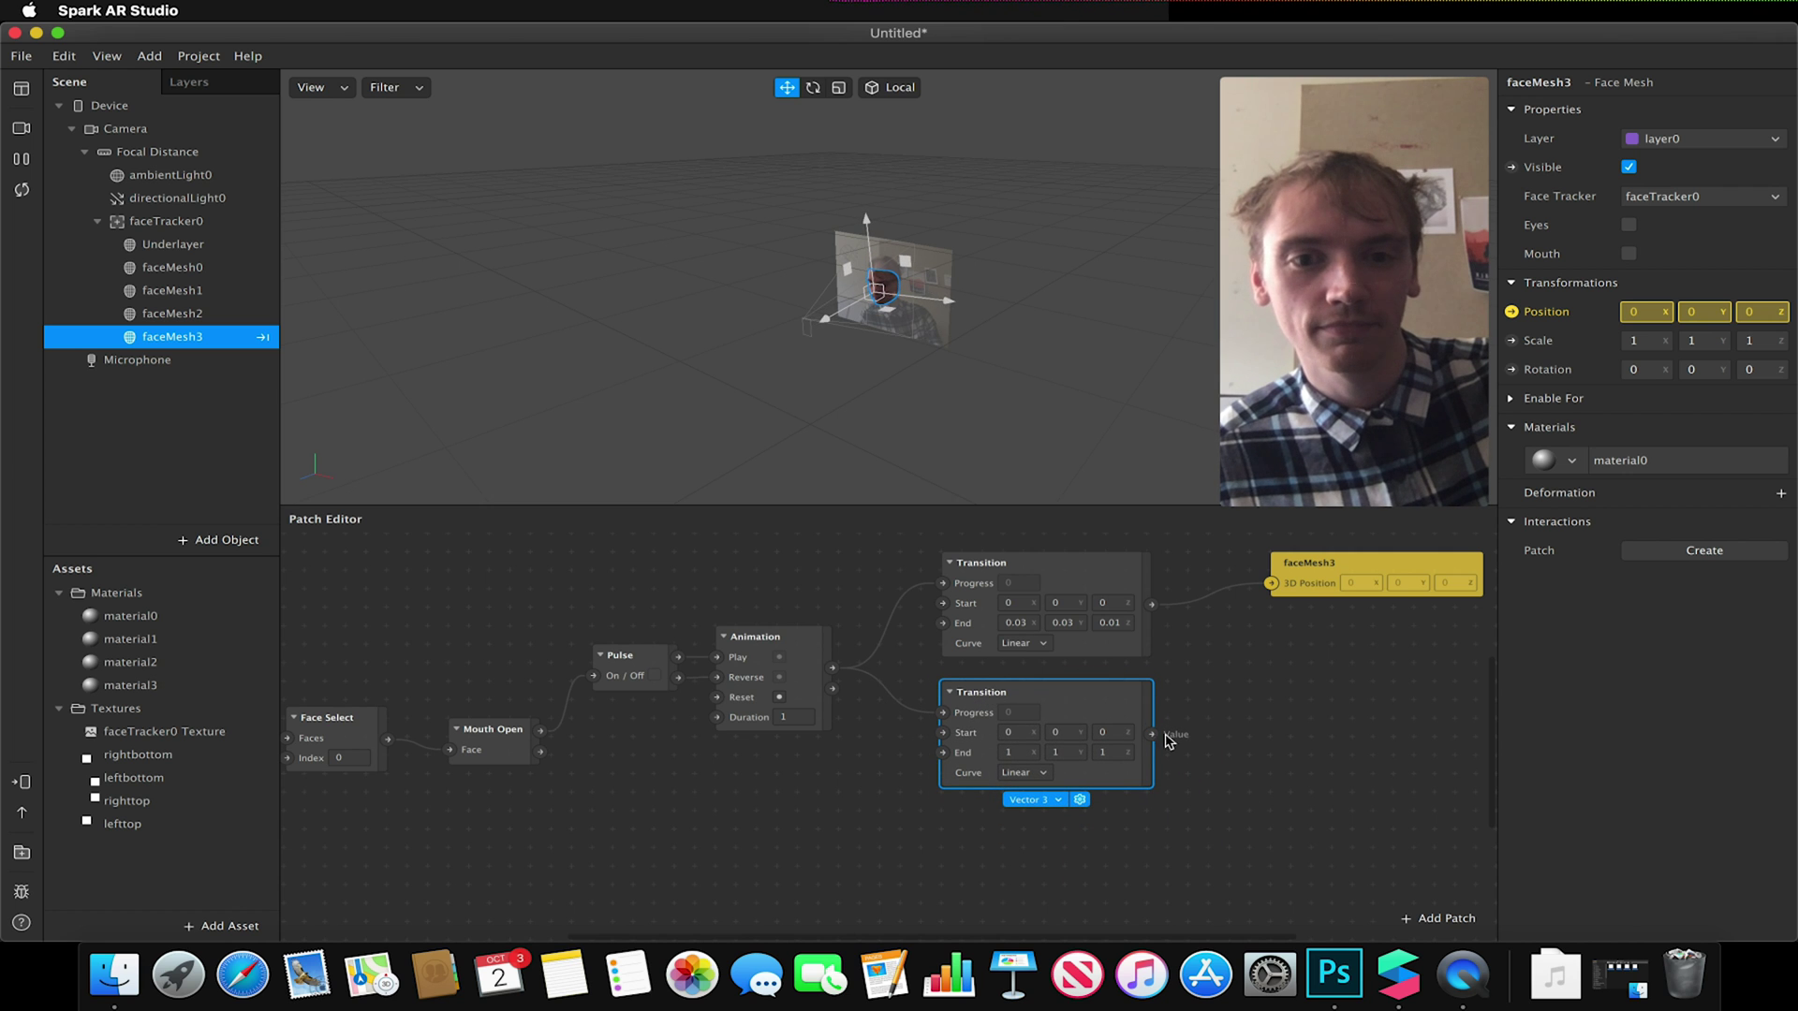
pyautogui.click(183, 313)
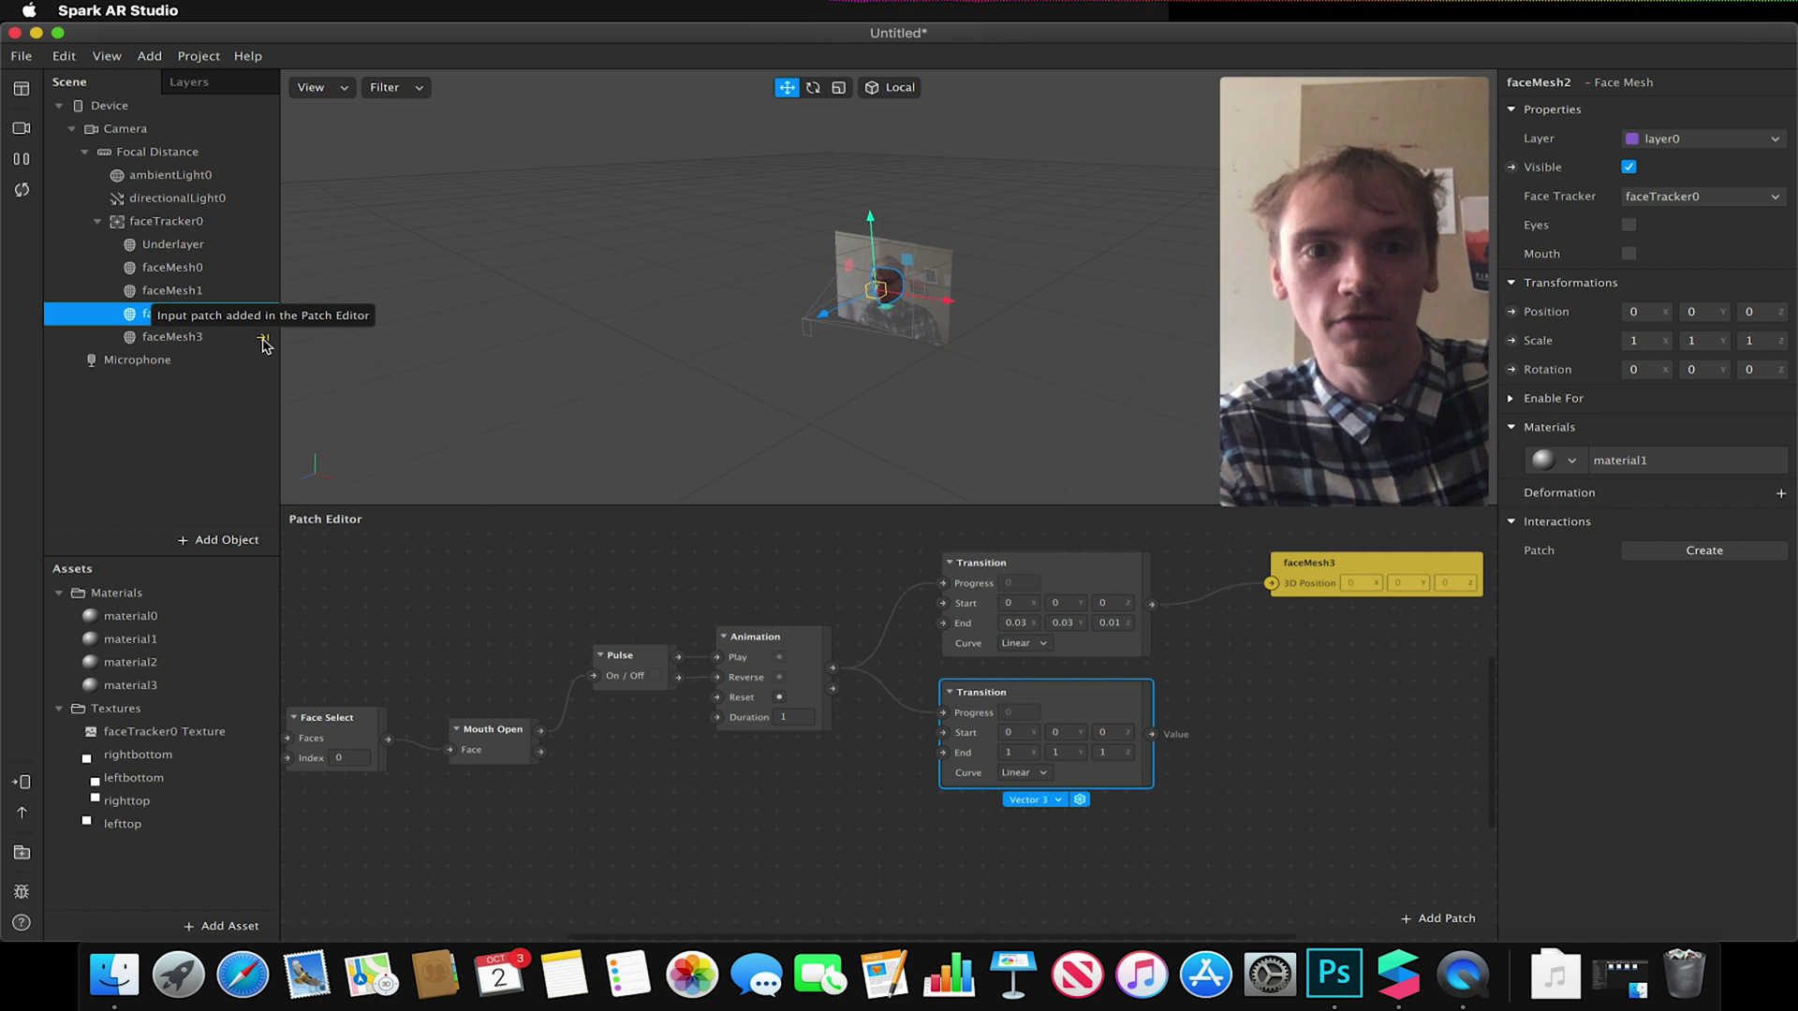
pyautogui.click(1511, 312)
pyautogui.moveTo(955, 744); pyautogui.dragTo(1352, 649)
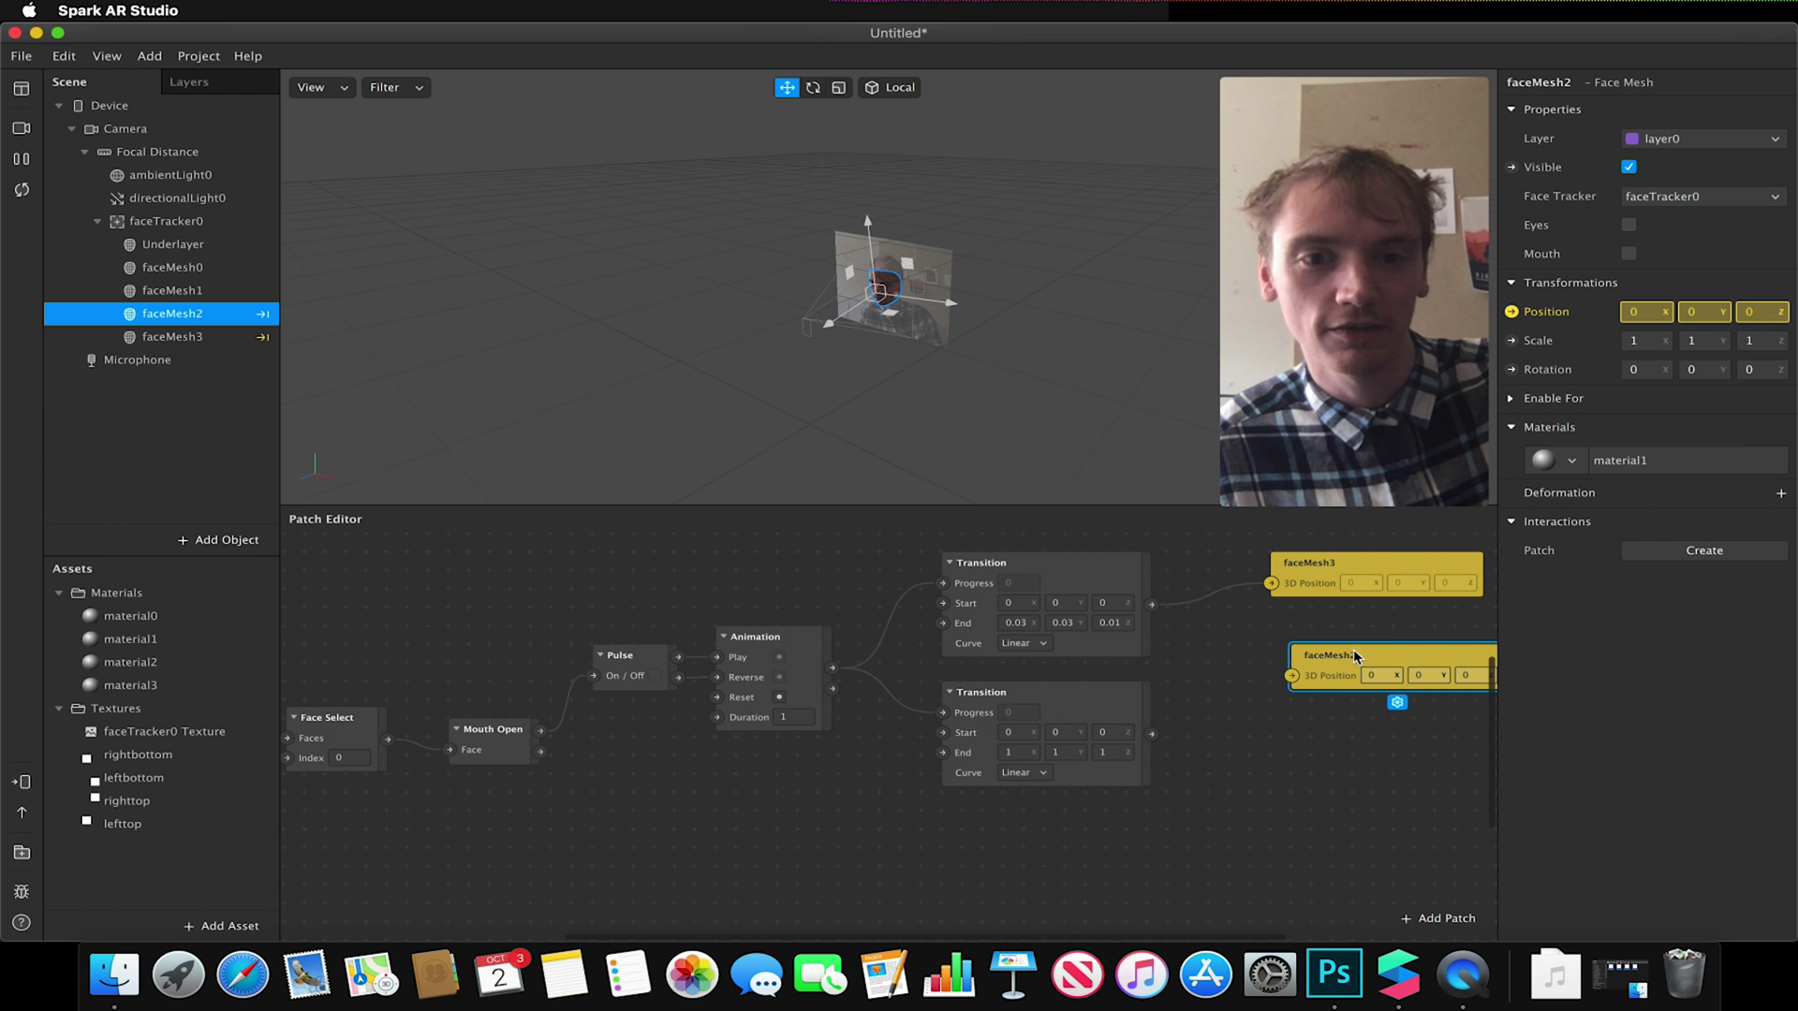
pyautogui.moveTo(1153, 735); pyautogui.dragTo(1289, 677)
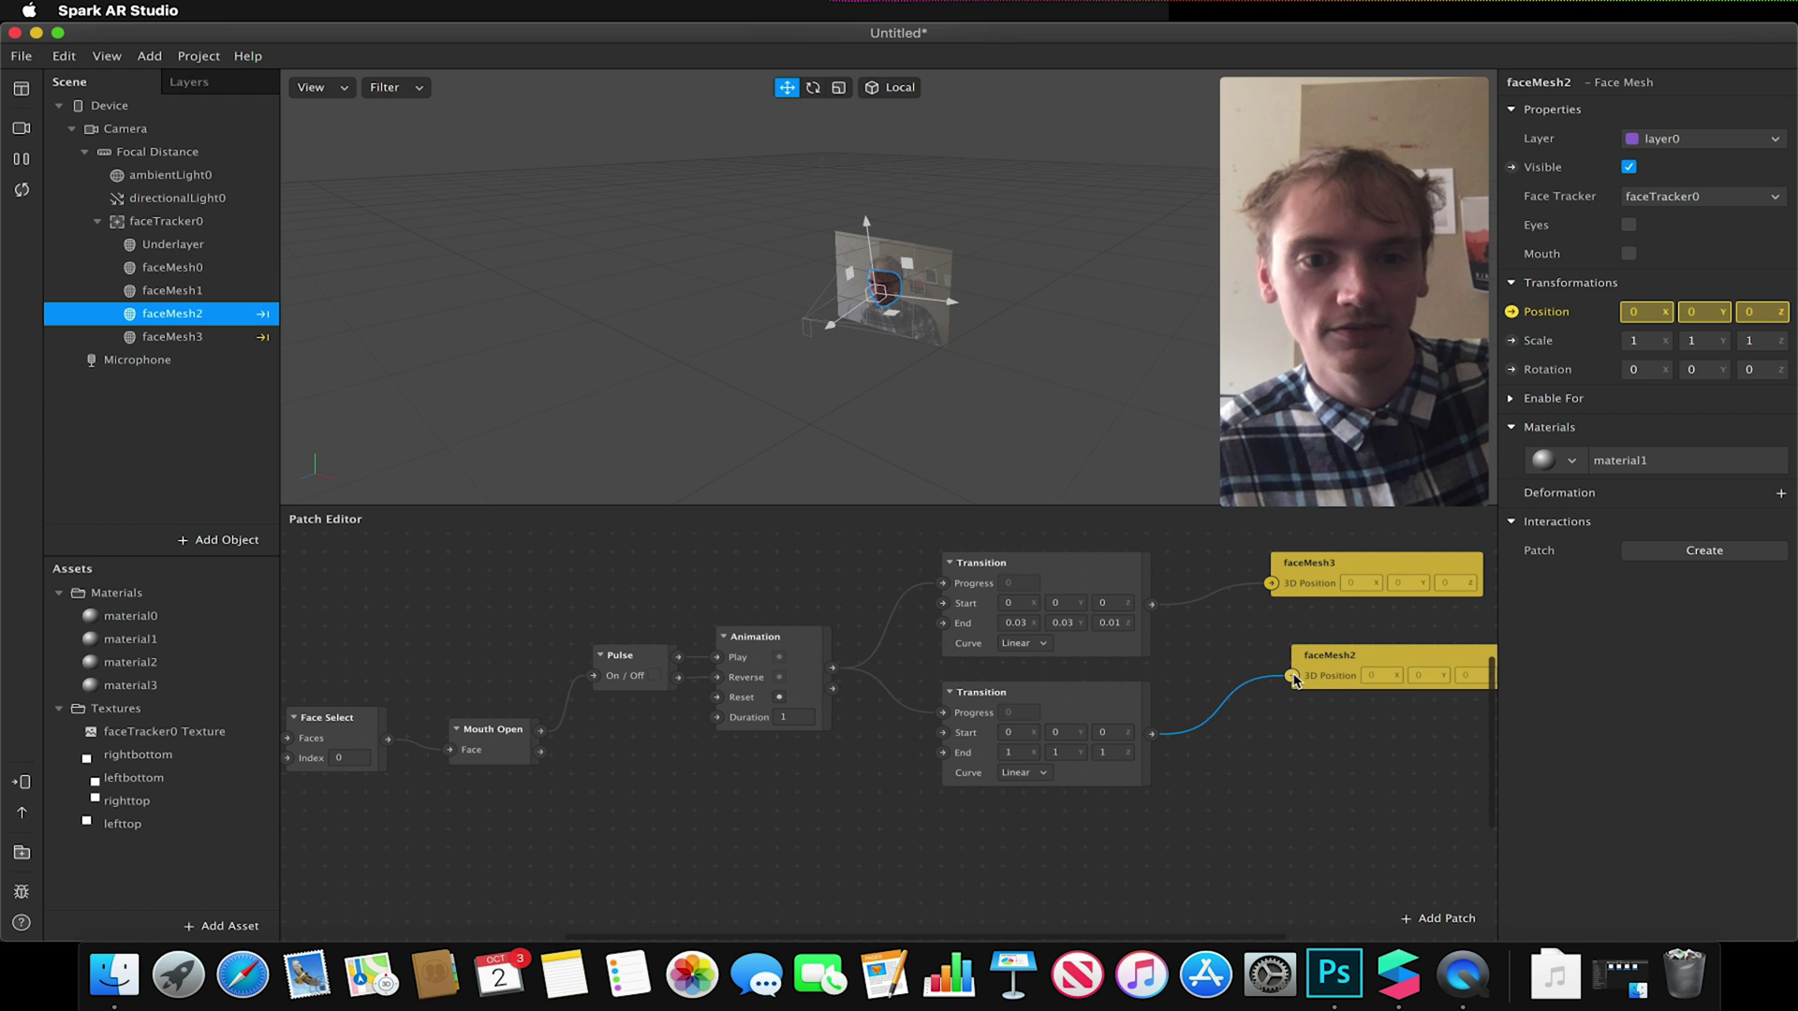
# Step: Set the second Transition's End X, Y and Z to 0.03, 0.03 and 0.01
pyautogui.click(1007, 755)
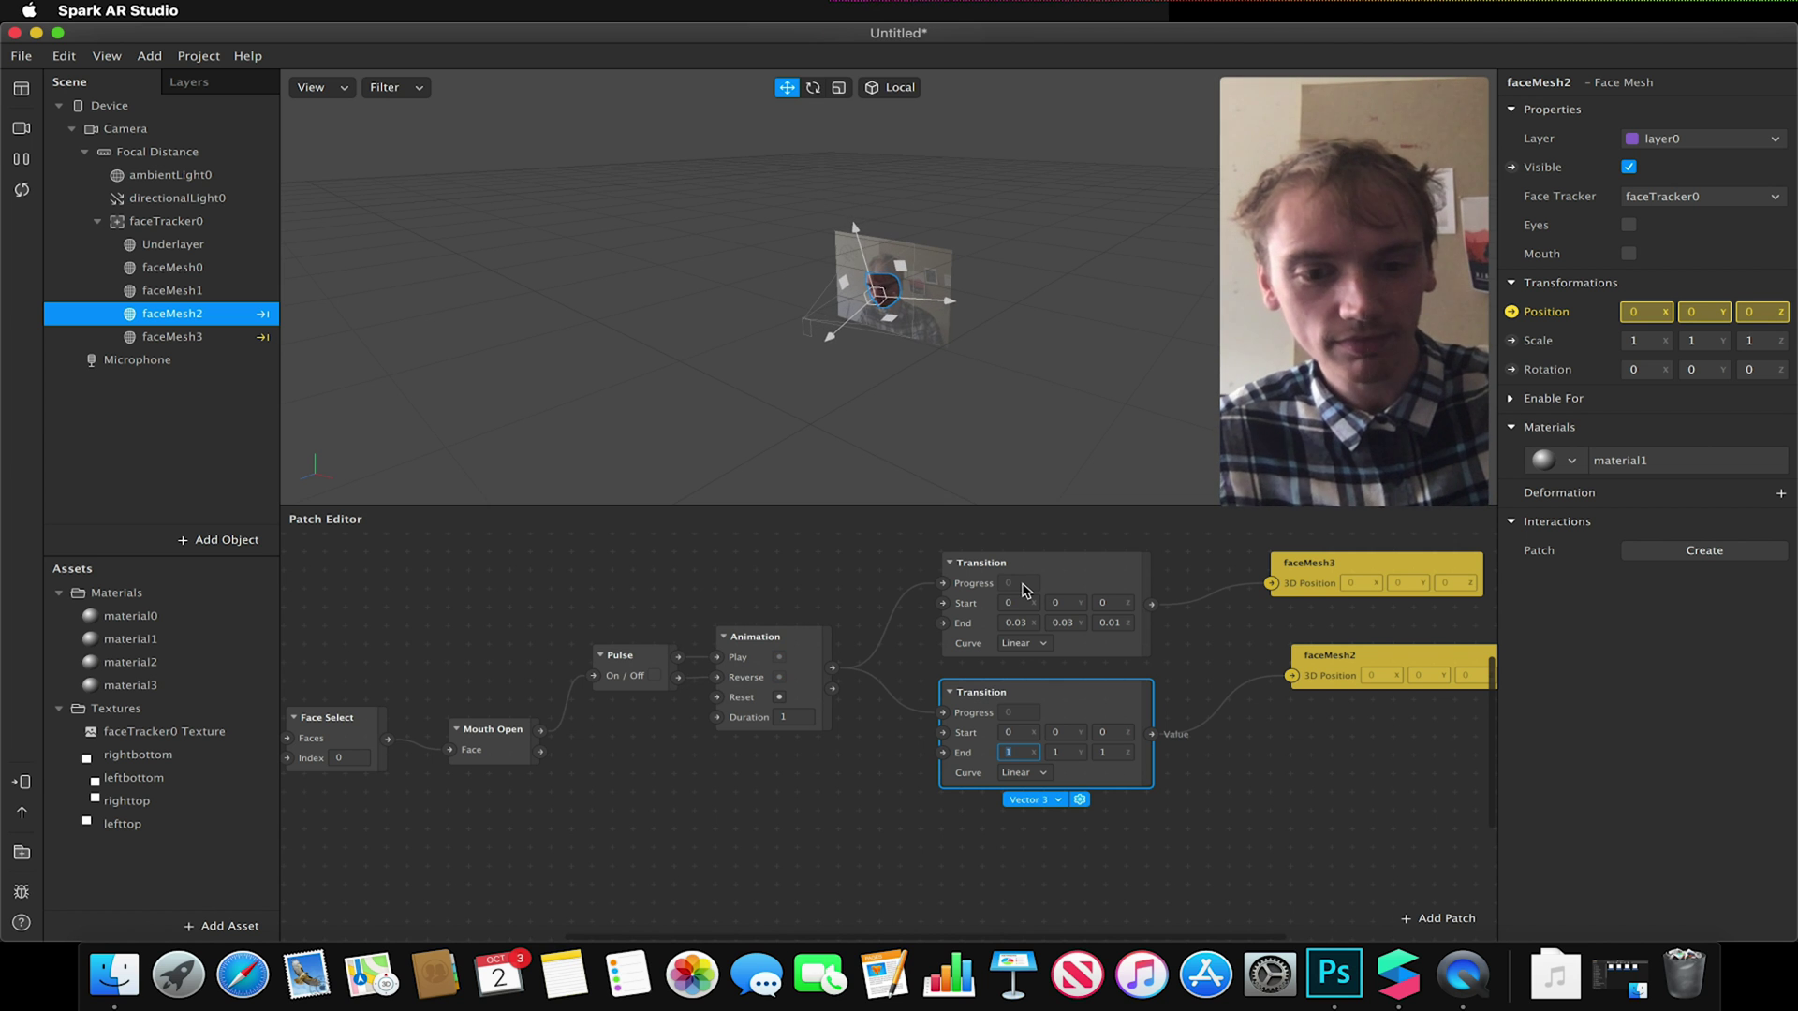
pyautogui.write('0.03')
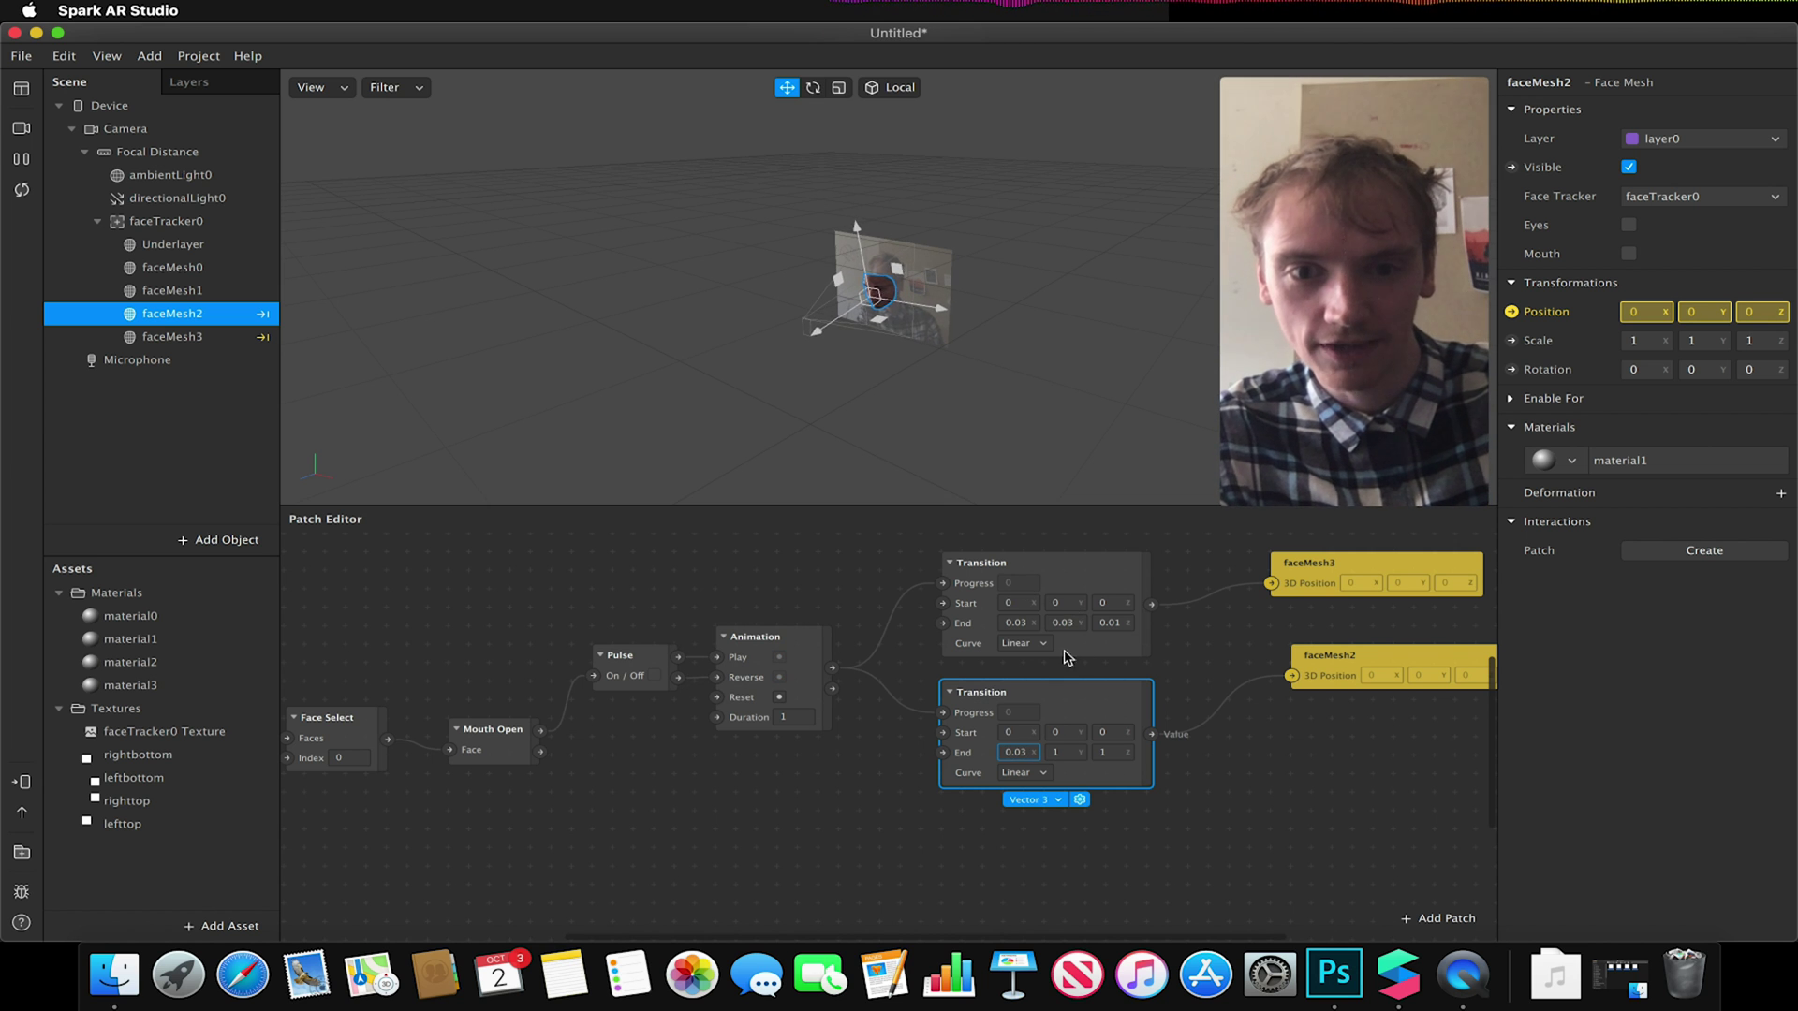
pyautogui.click(1056, 753)
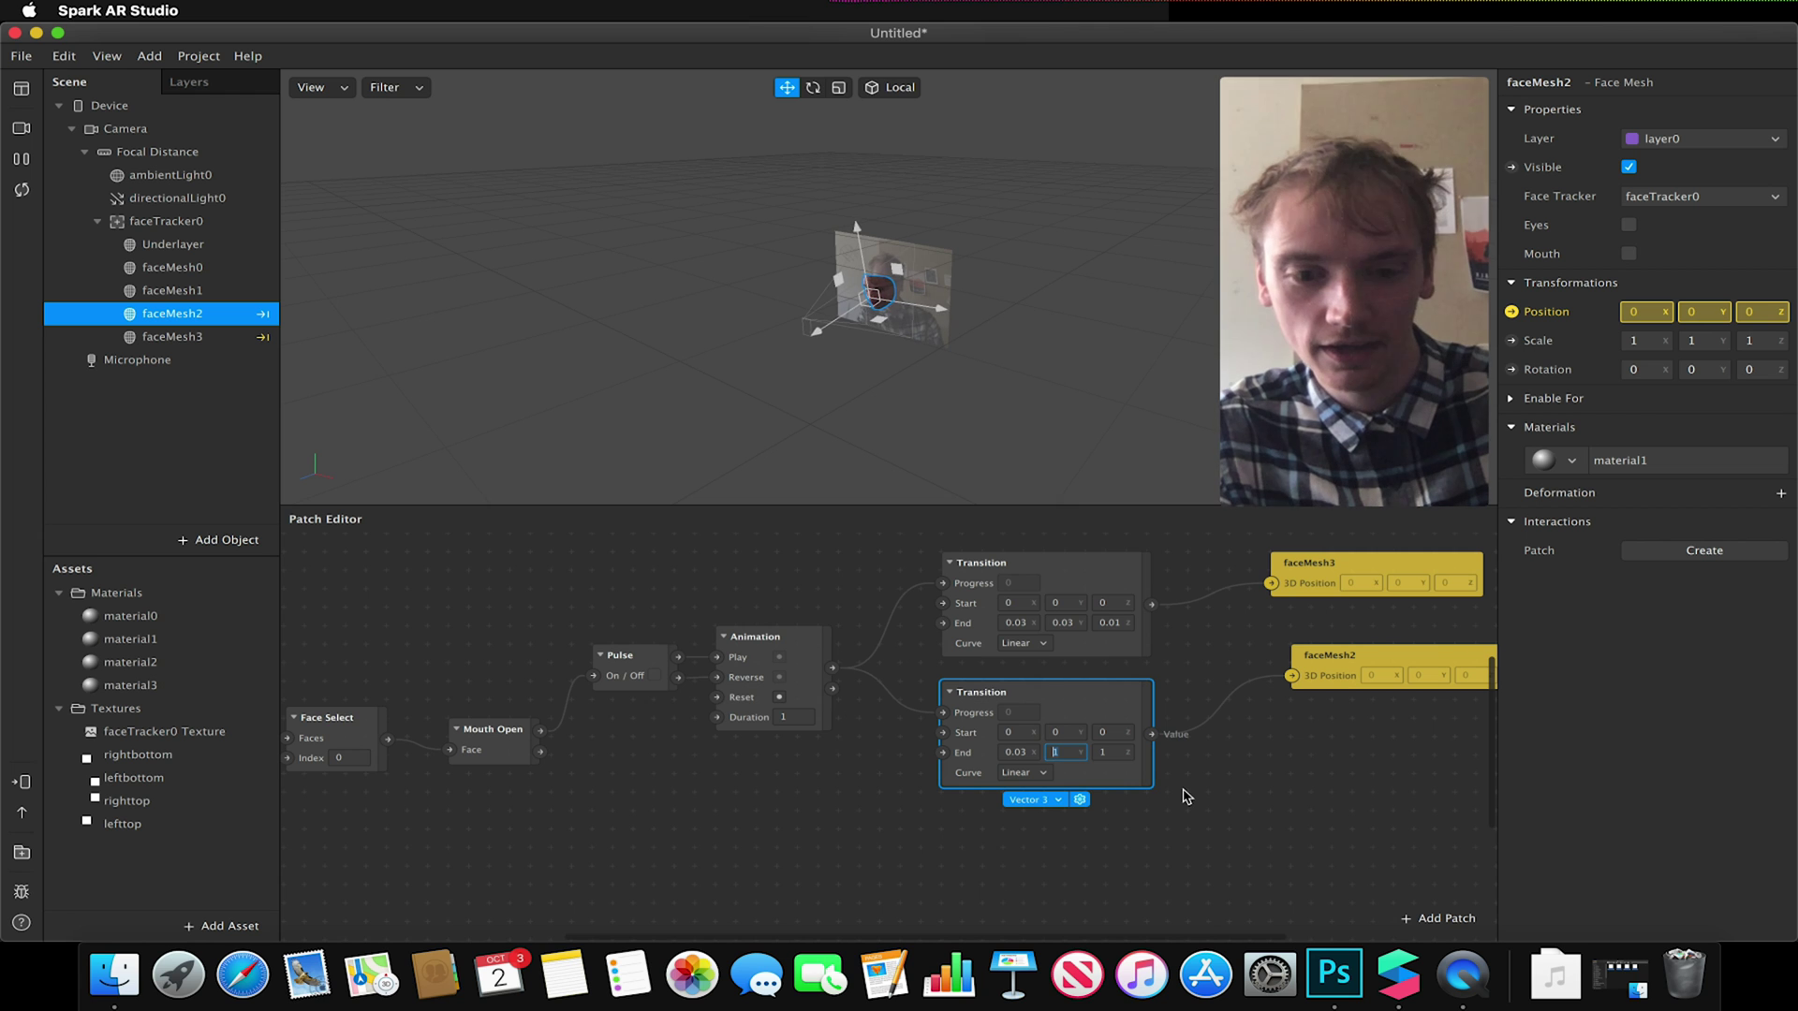
pyautogui.write('0.03')
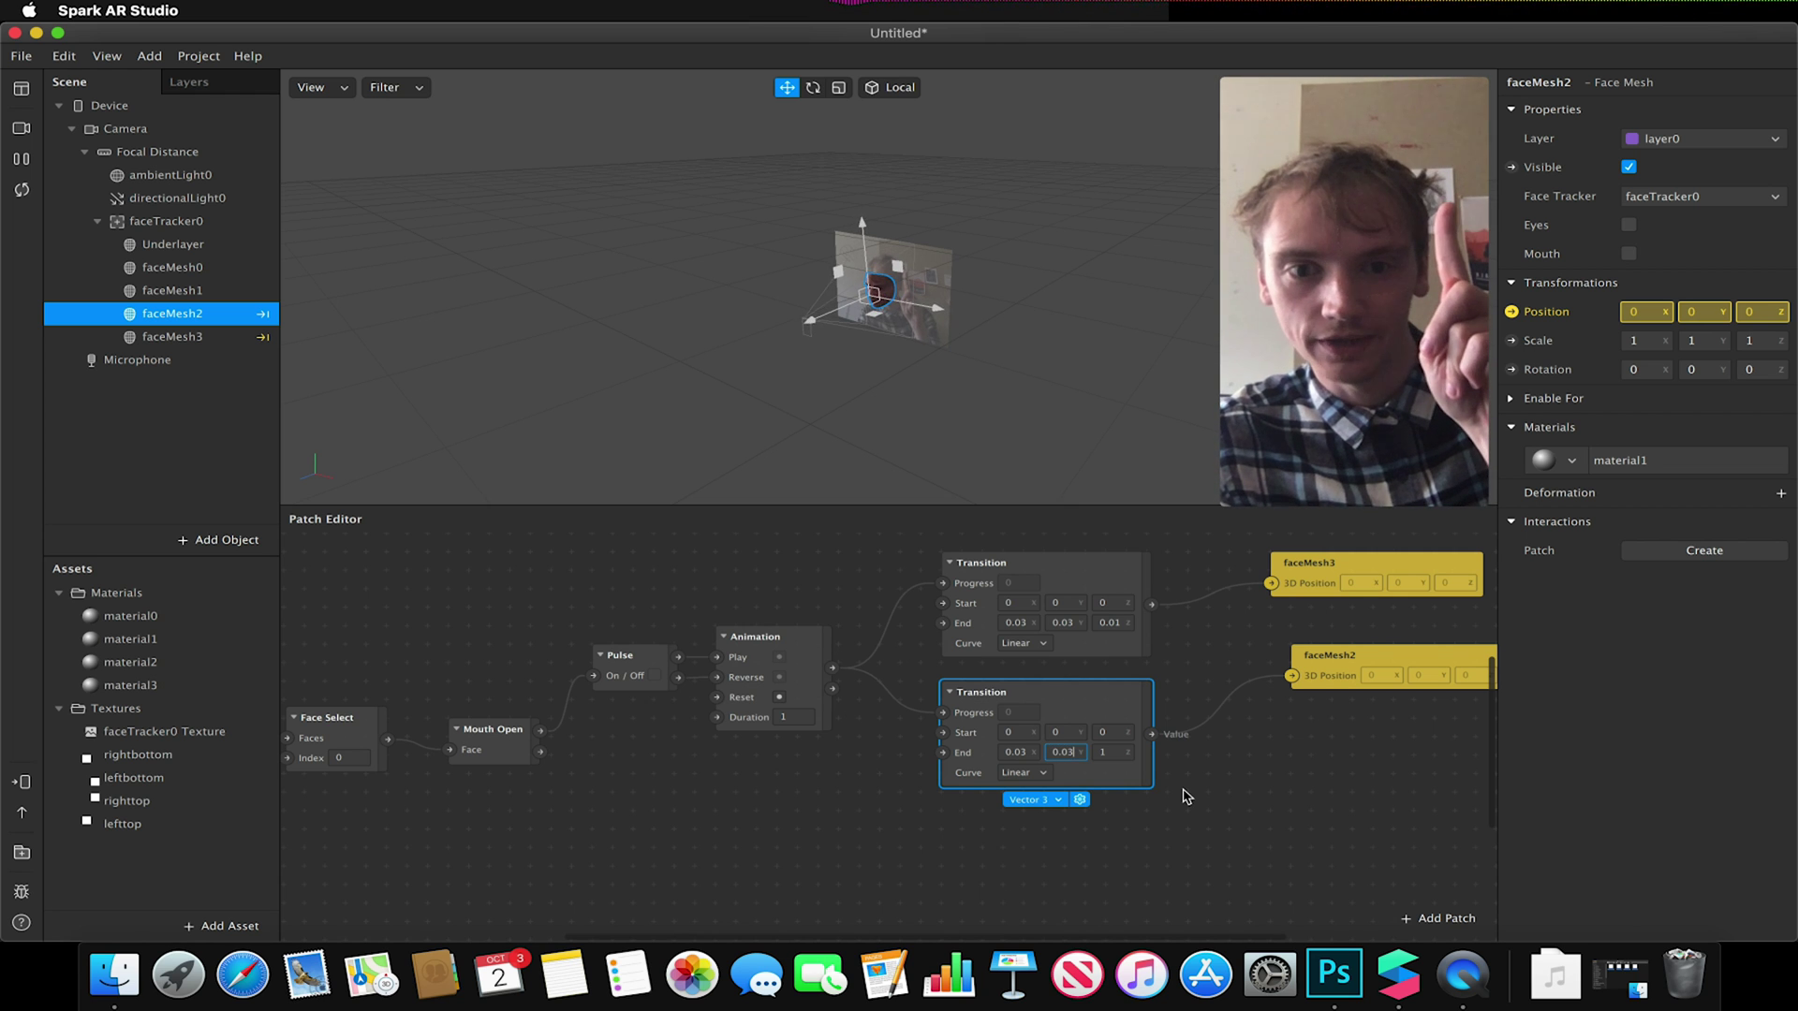
pyautogui.click(1101, 754)
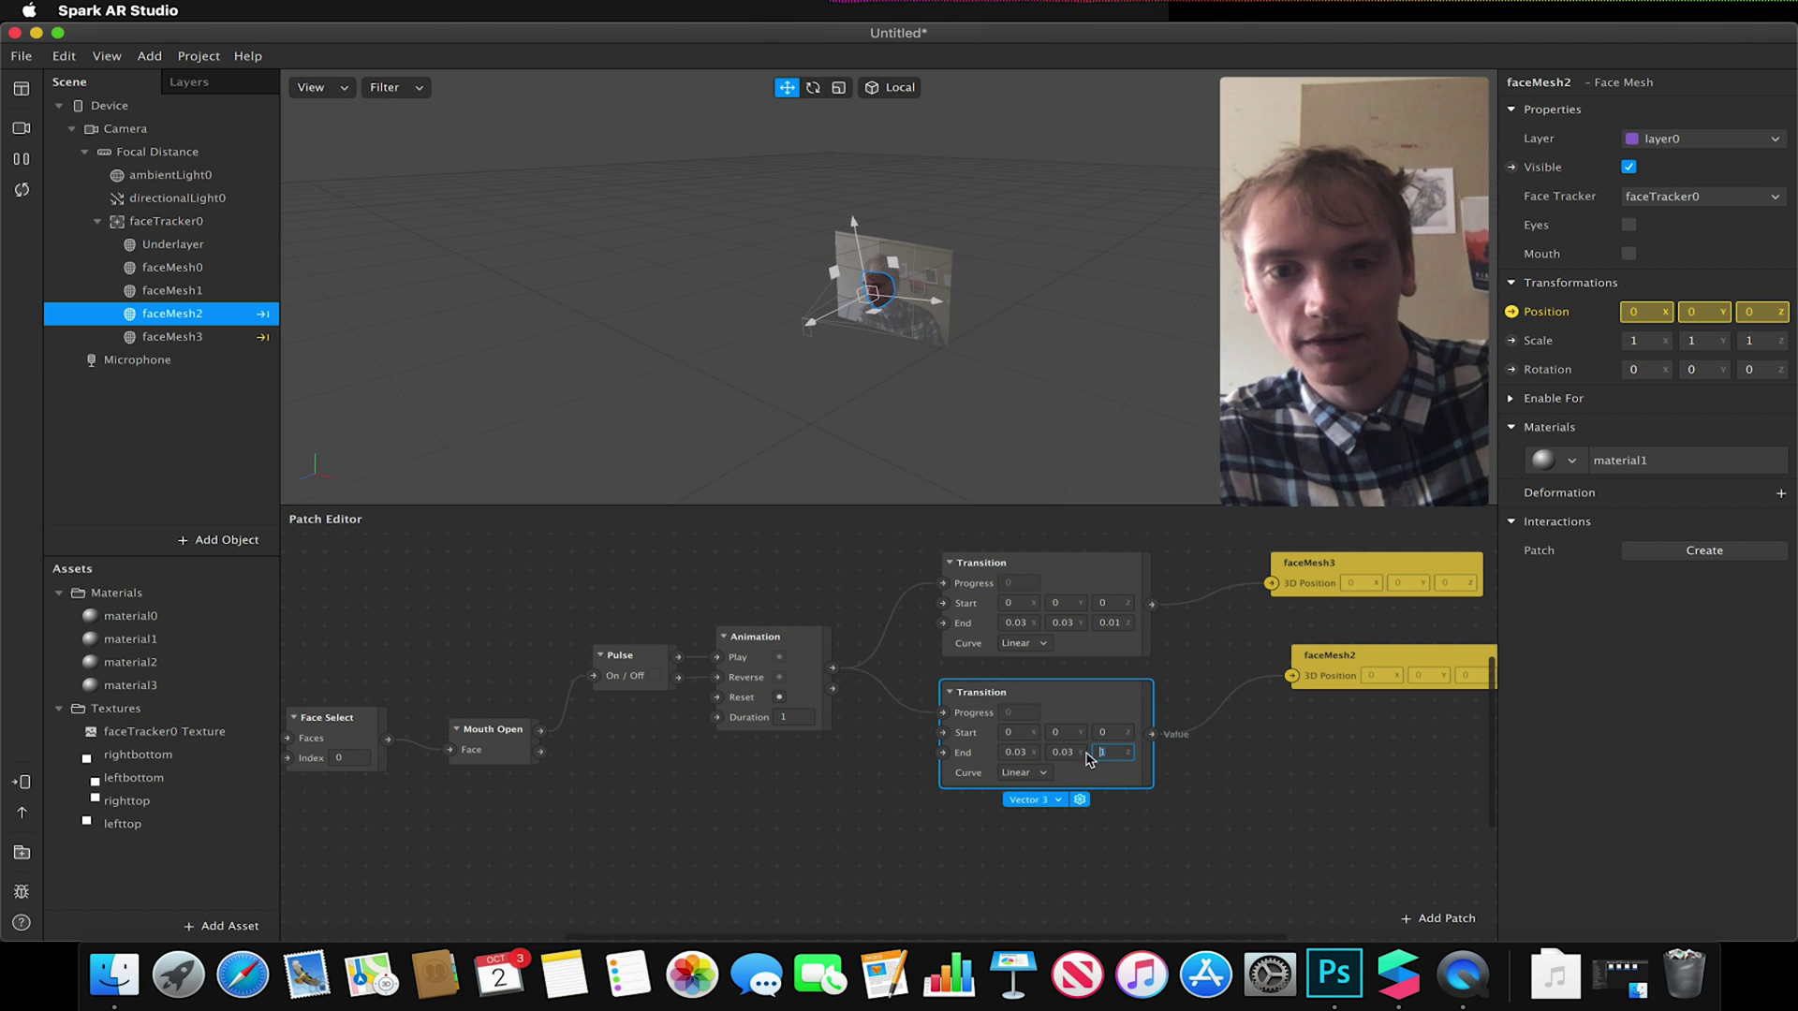
pyautogui.write('0.01')
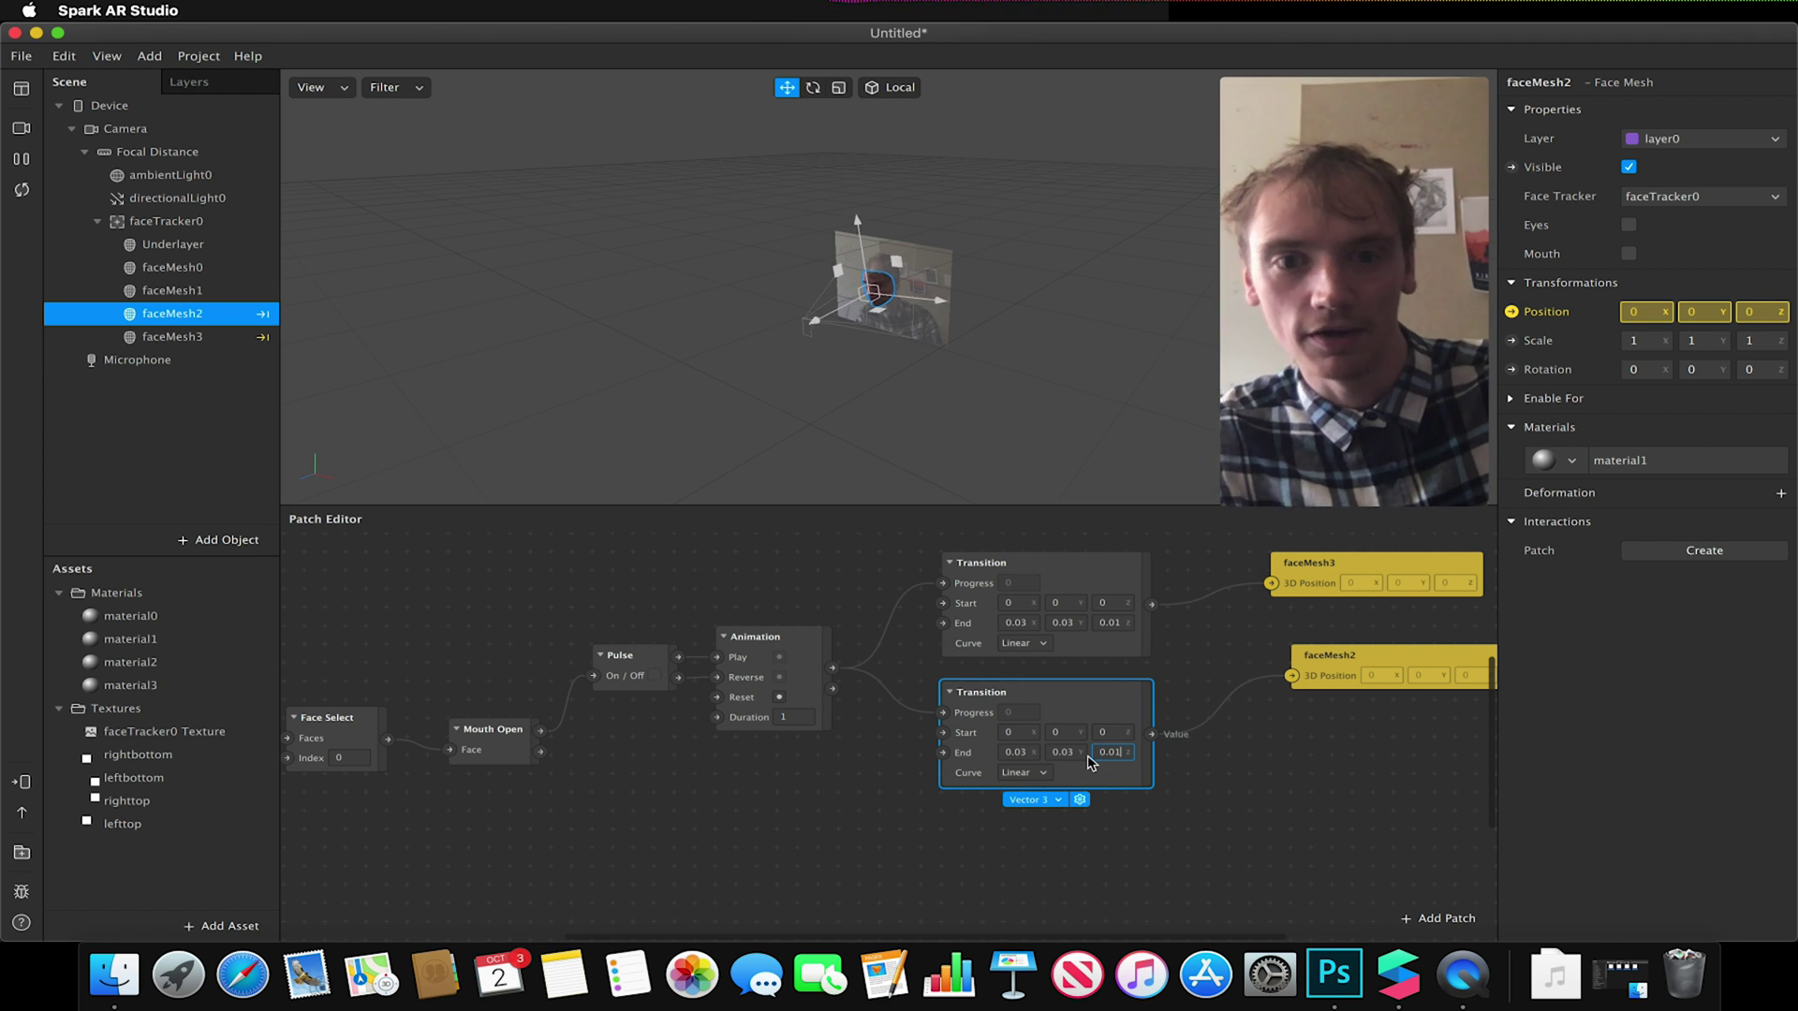
pyautogui.click(1272, 815)
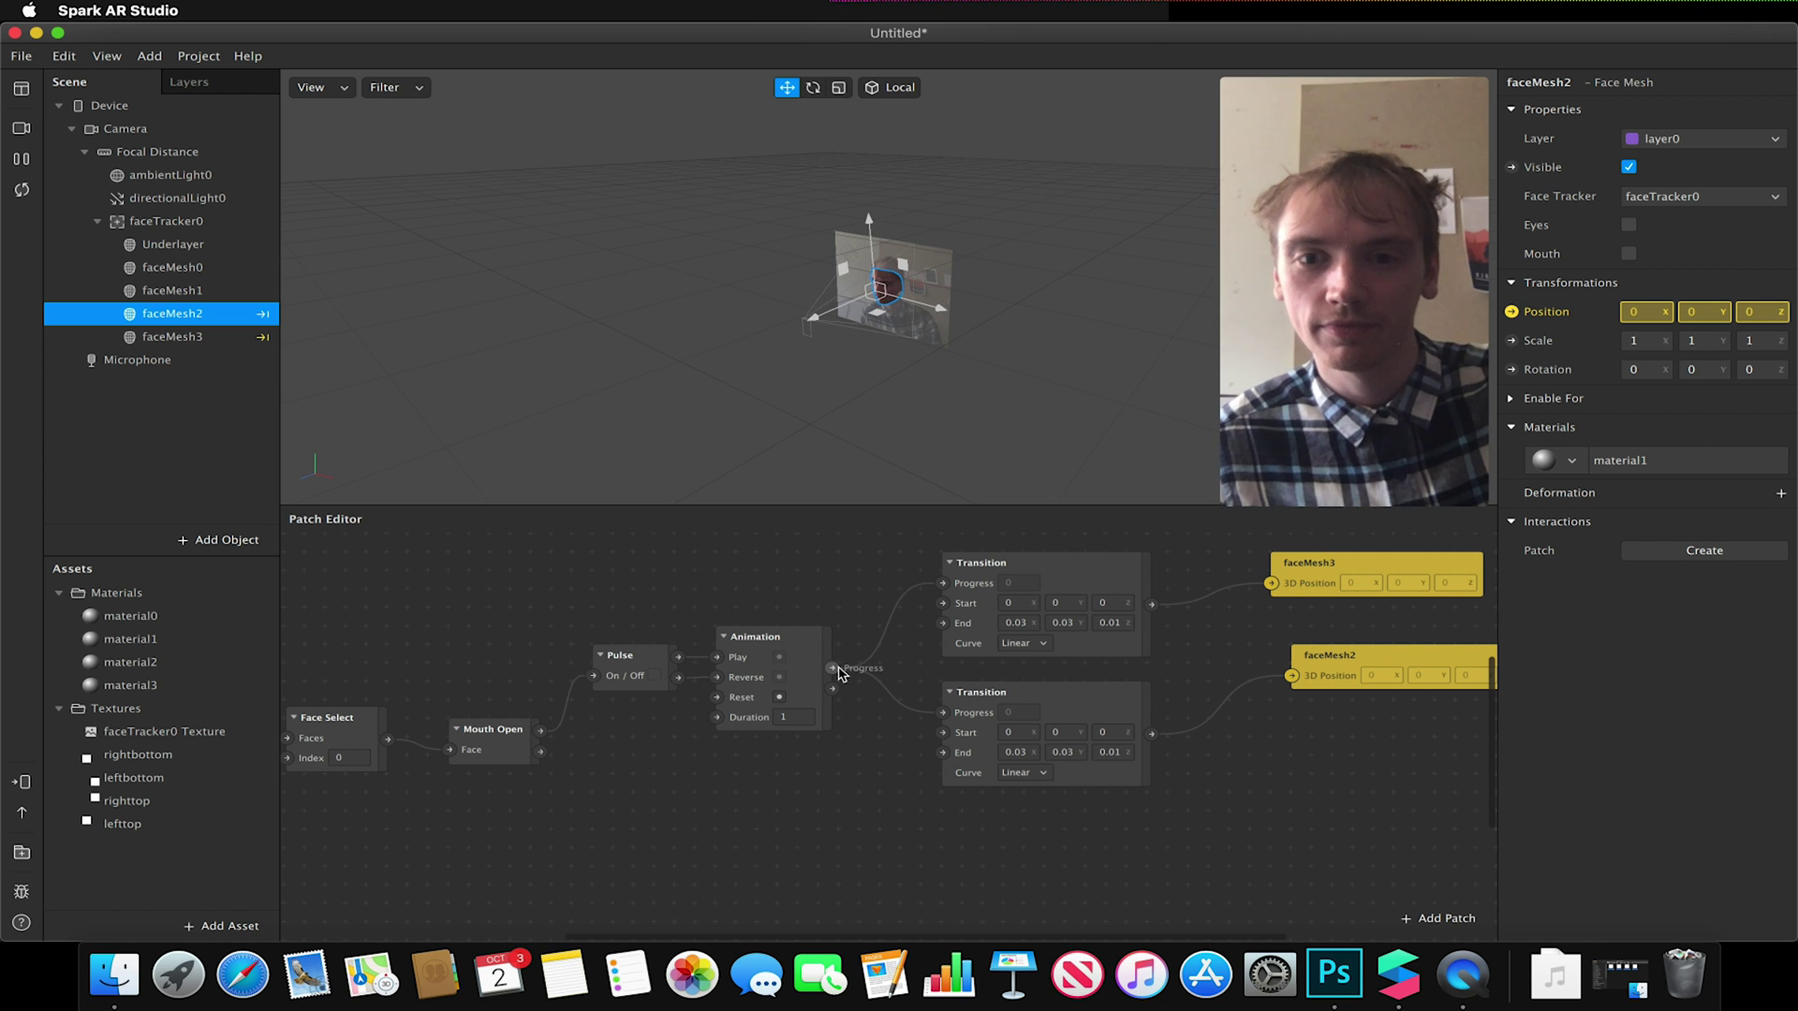
# Step: Insert a Transition off the Animation progress below the other two, ending at 0.03, 0.03, 0.01
pyautogui.moveTo(832, 668); pyautogui.dragTo(950, 881)
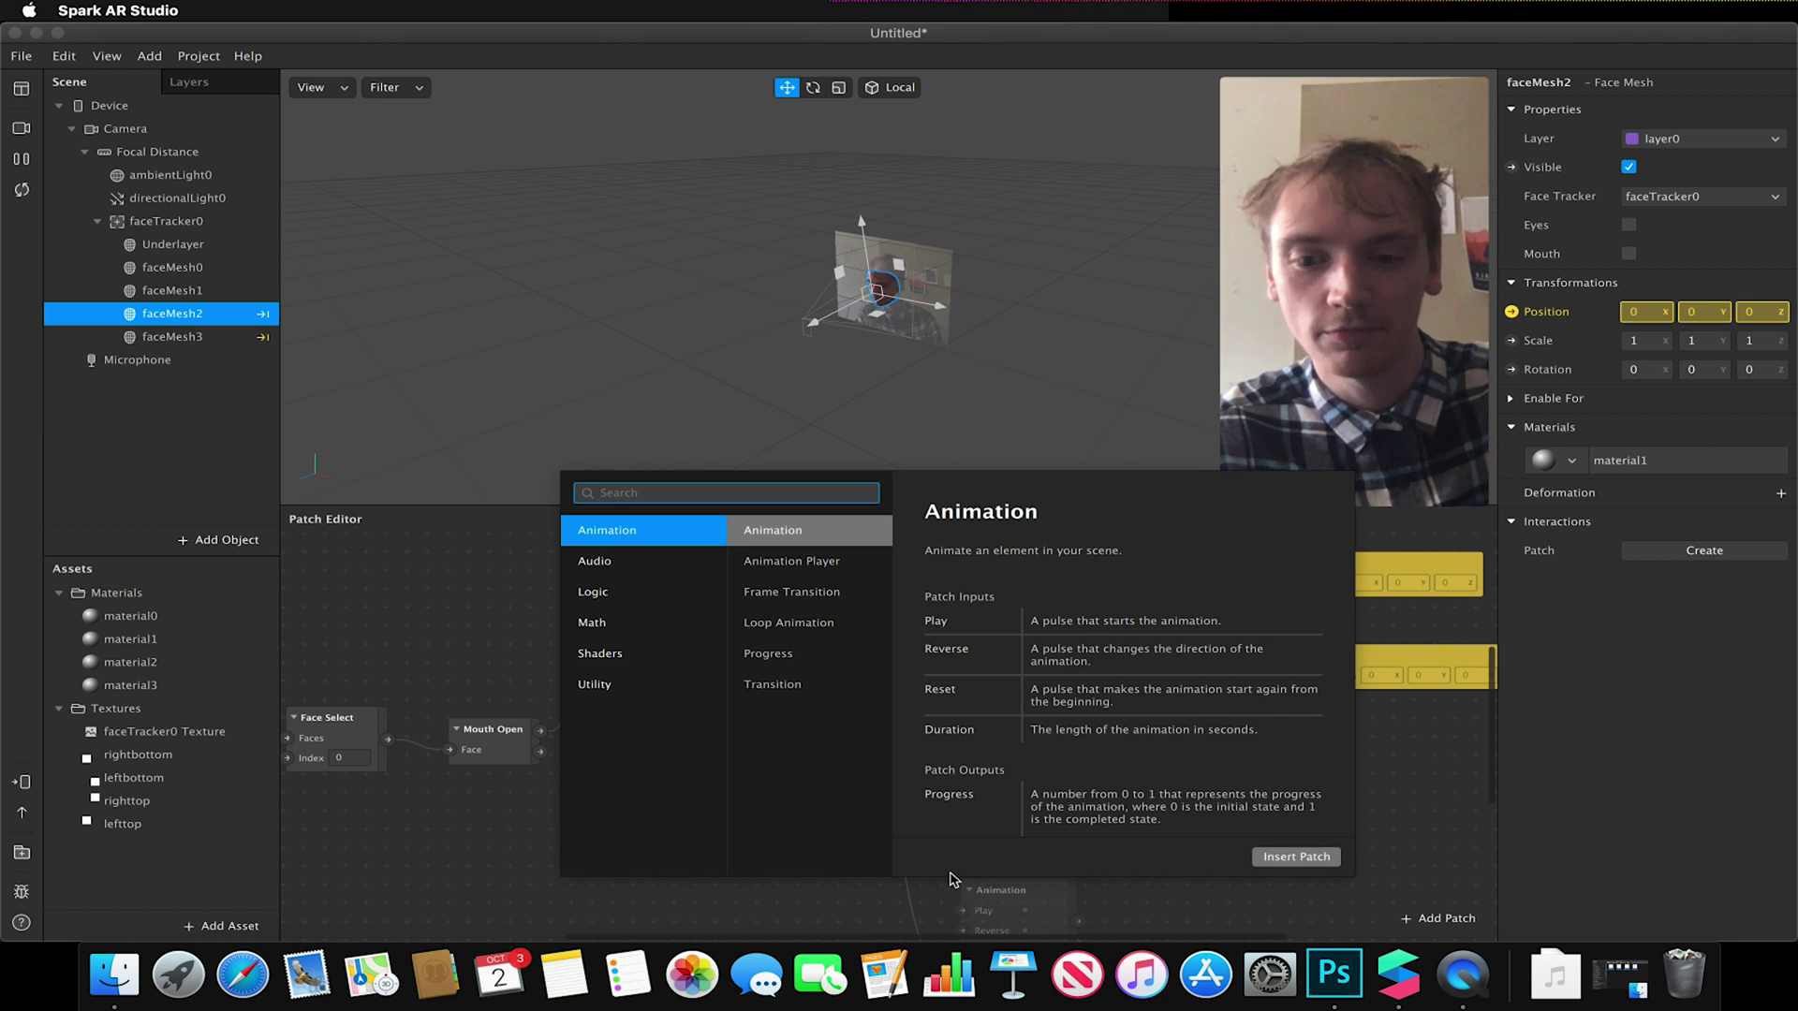
pyautogui.write('tr')
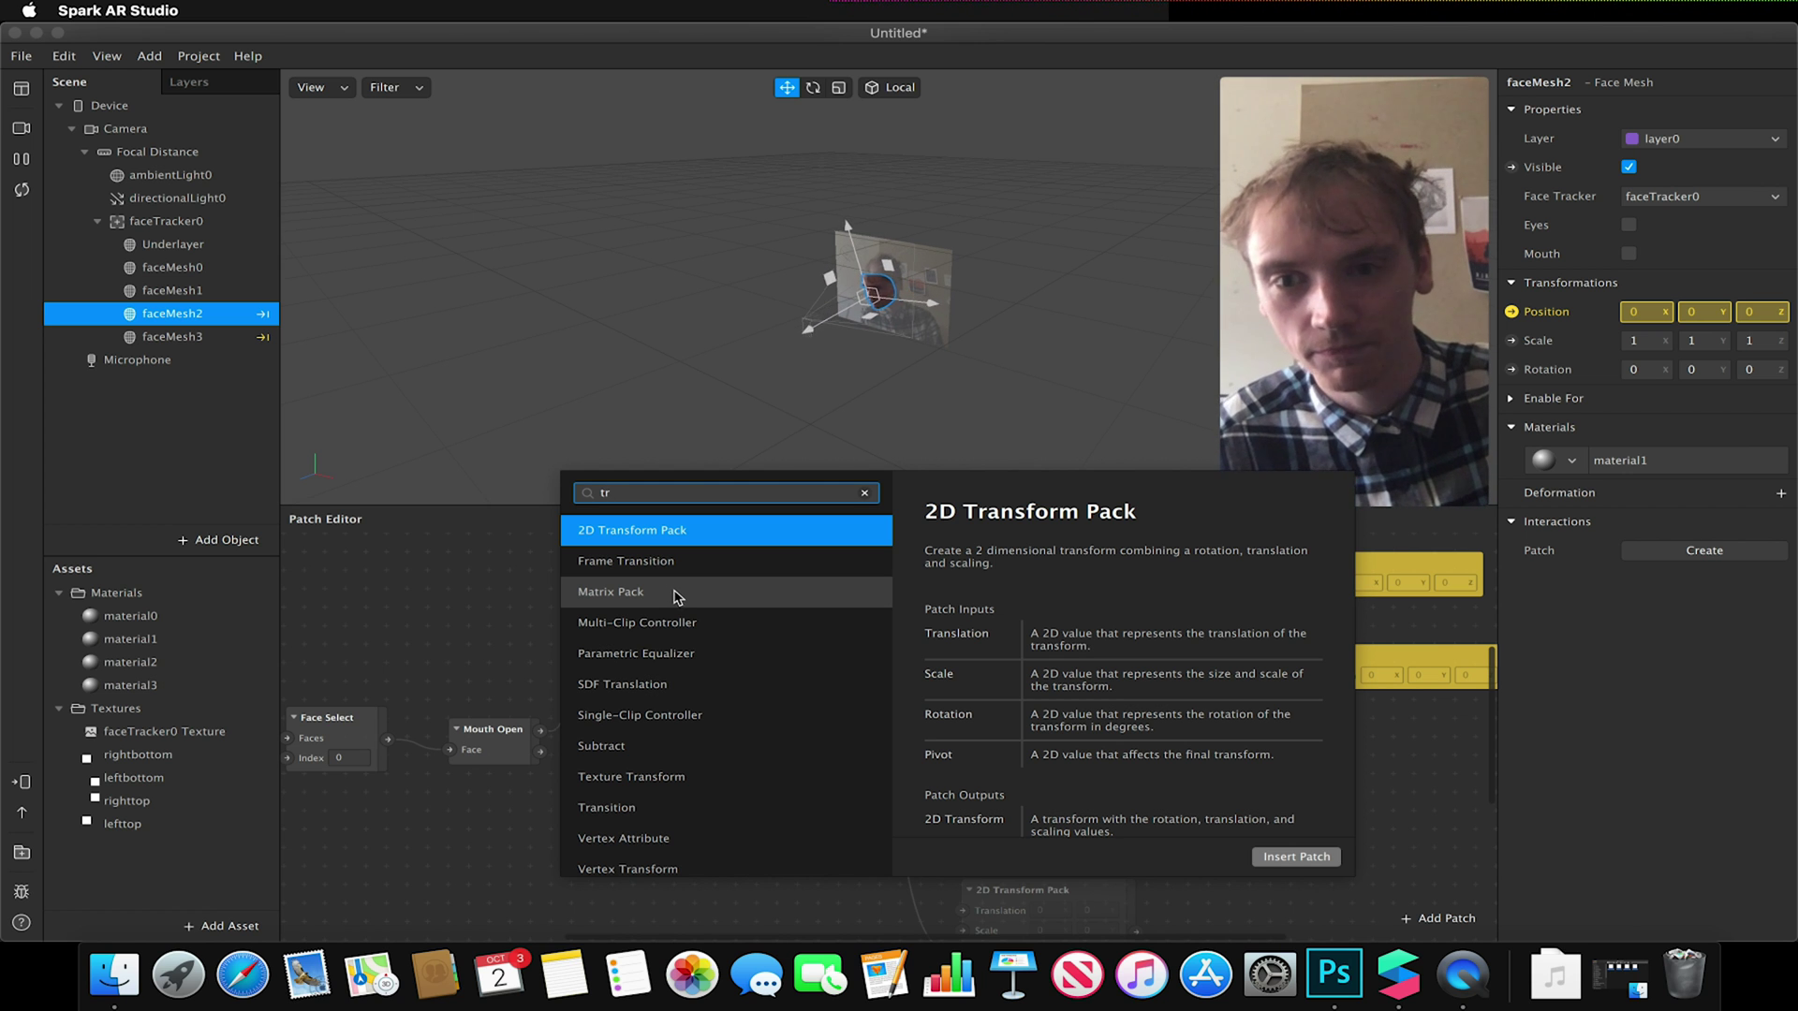
pyautogui.click(661, 812)
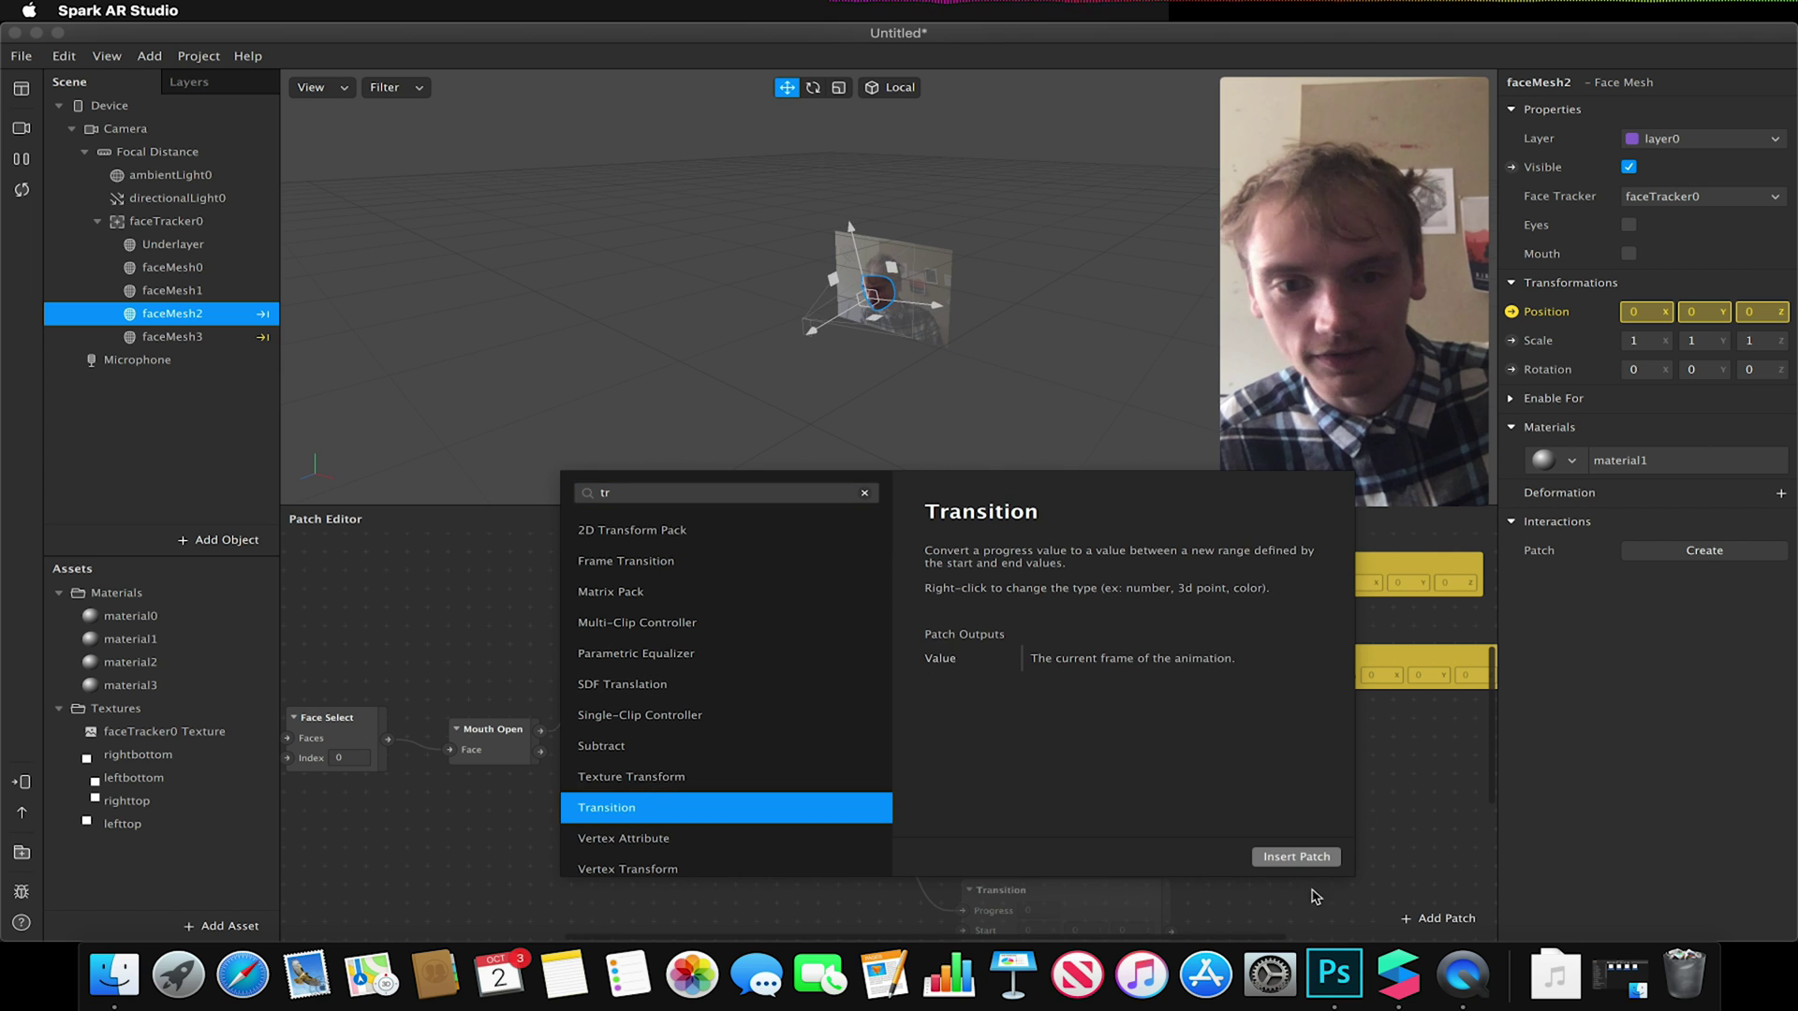
pyautogui.click(1299, 859)
pyautogui.moveTo(1050, 922); pyautogui.dragTo(1024, 867)
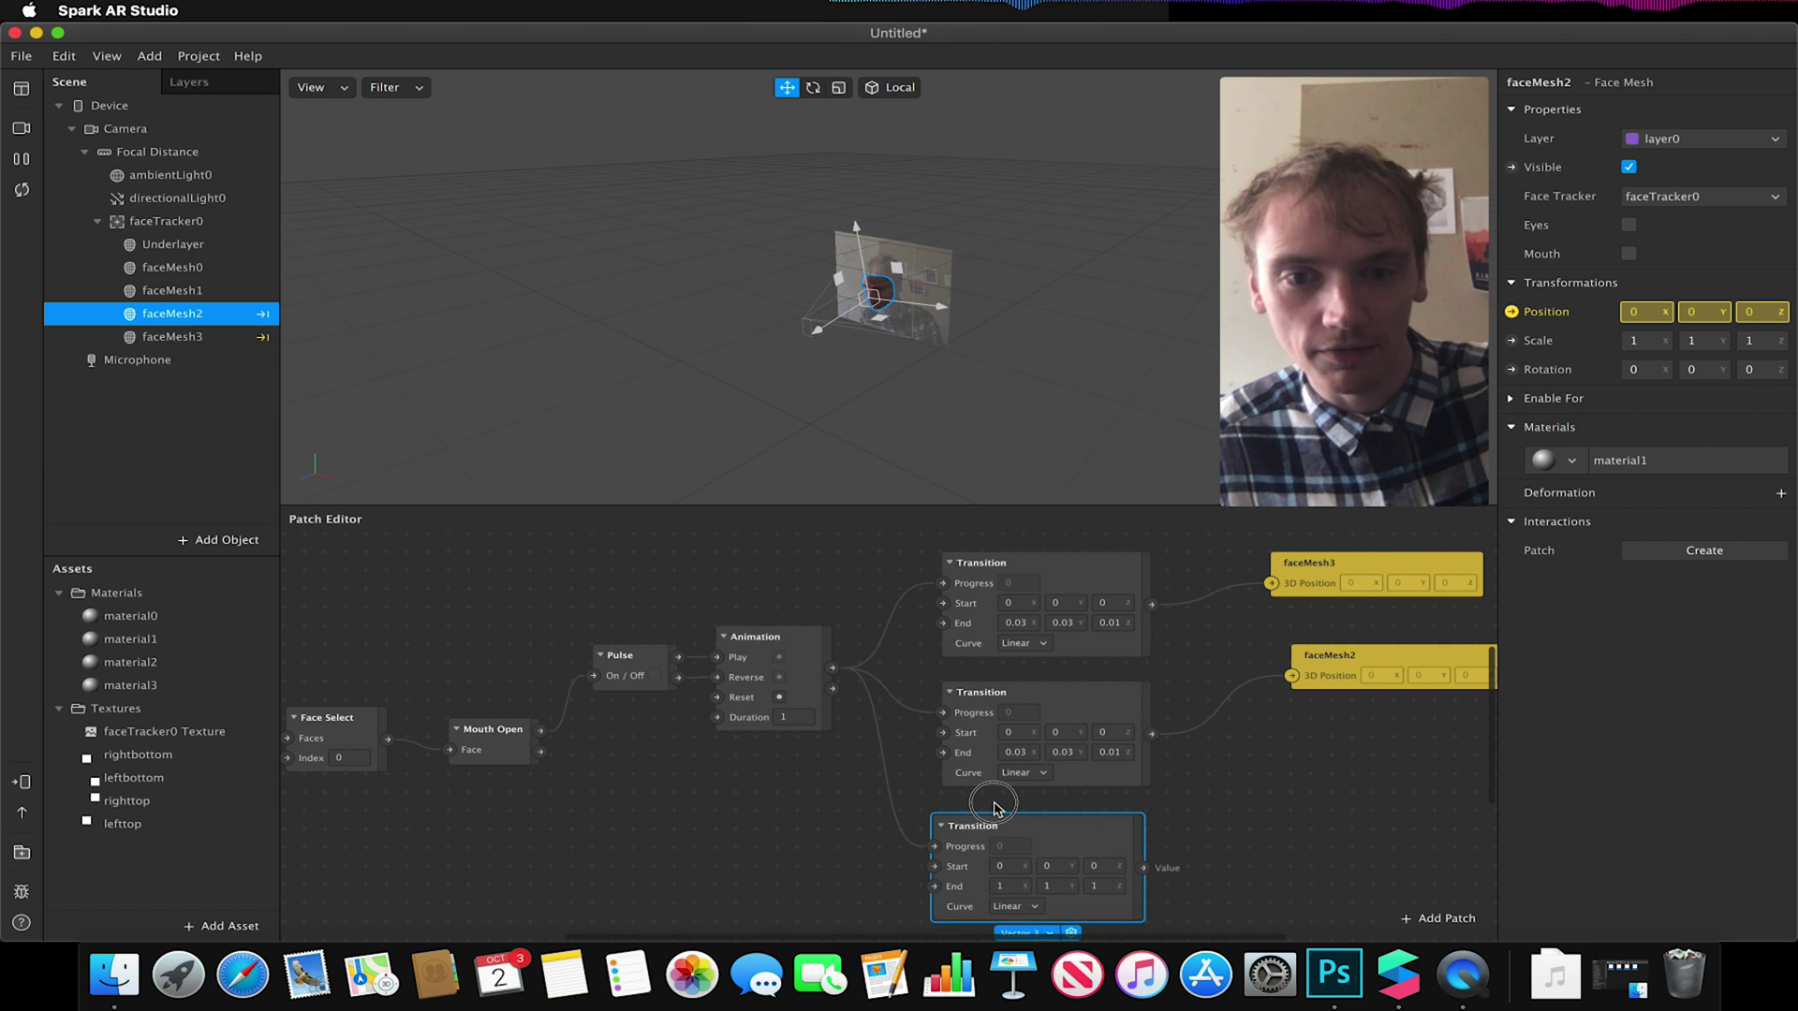
pyautogui.click(1006, 880)
pyautogui.write('0.03')
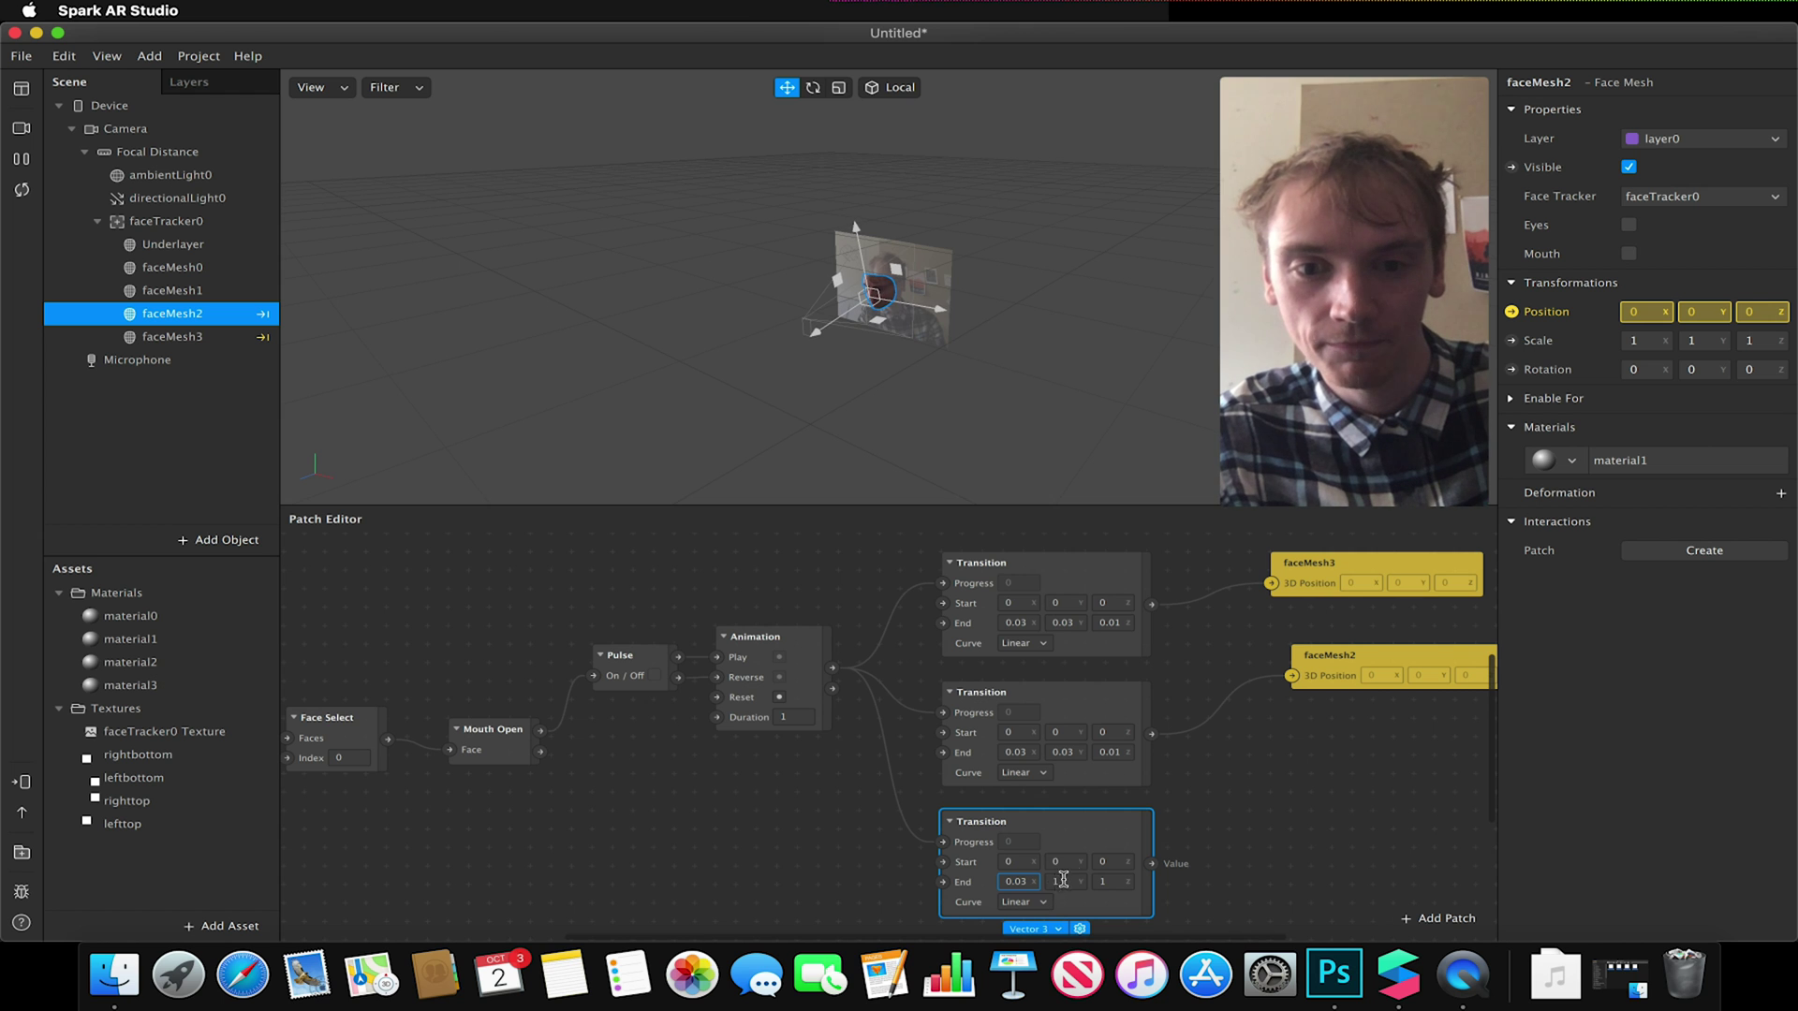
pyautogui.click(1051, 880)
pyautogui.write('0.03')
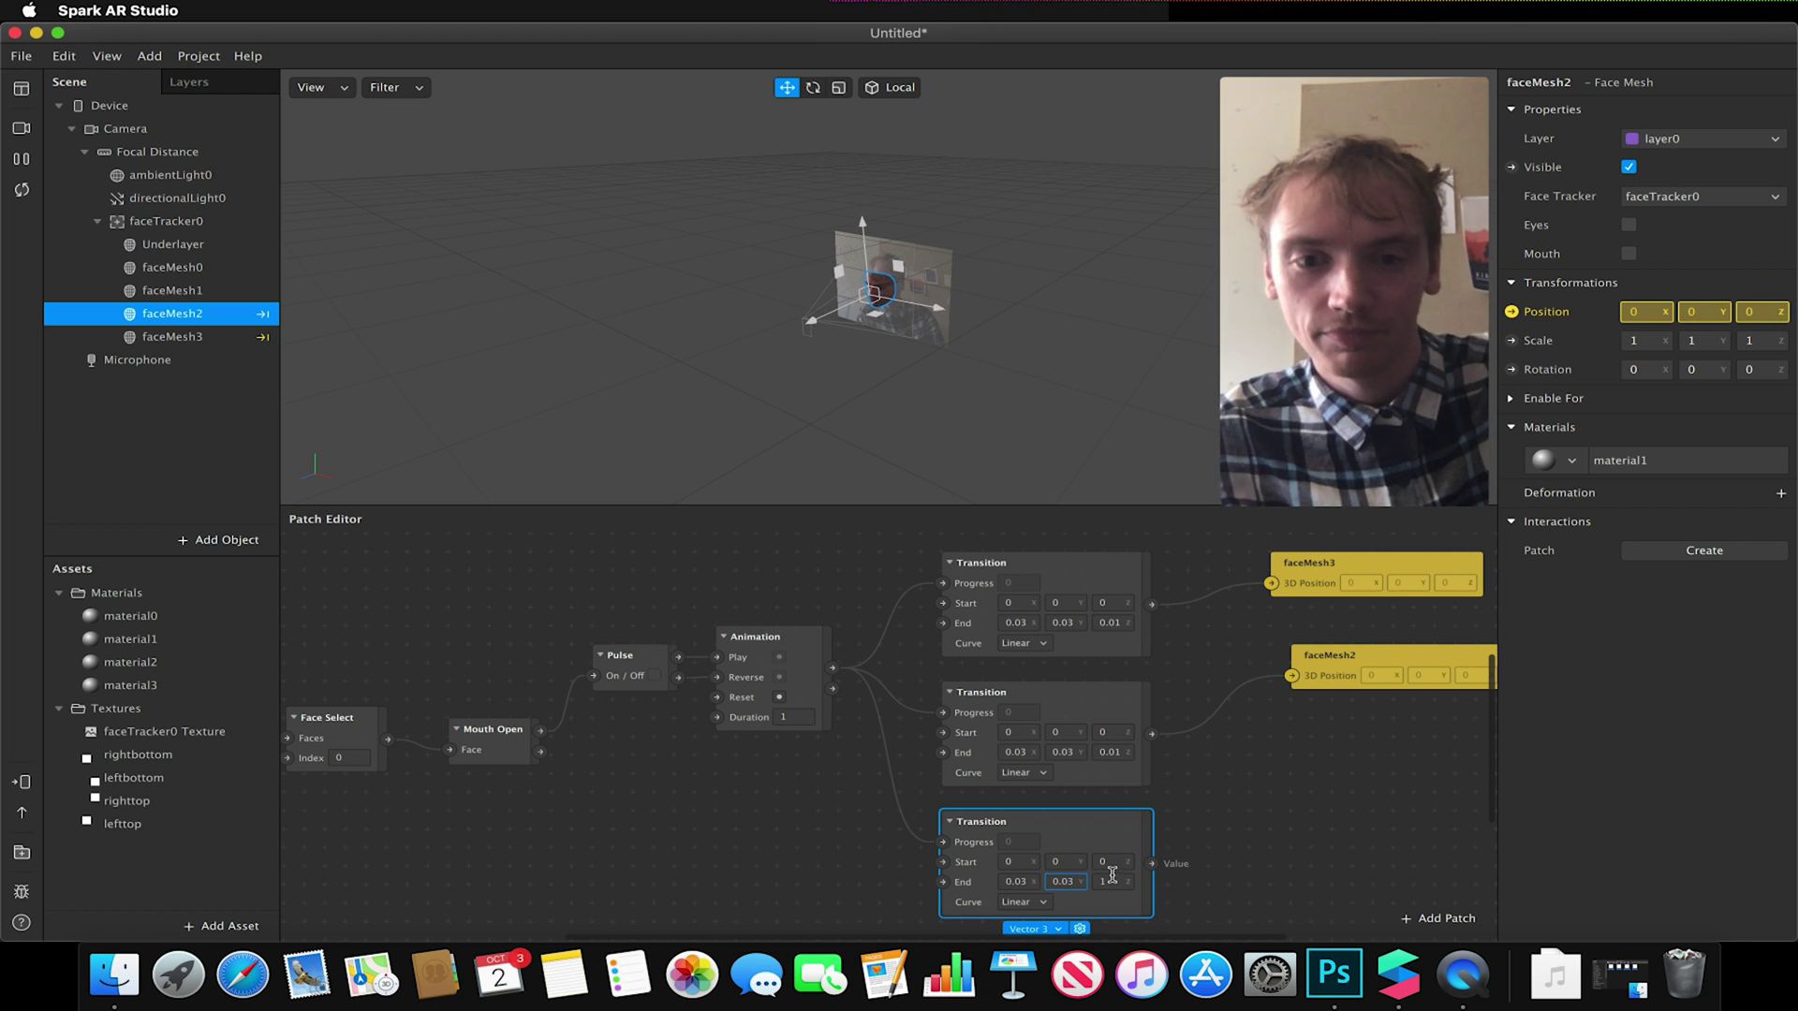
pyautogui.click(1109, 878)
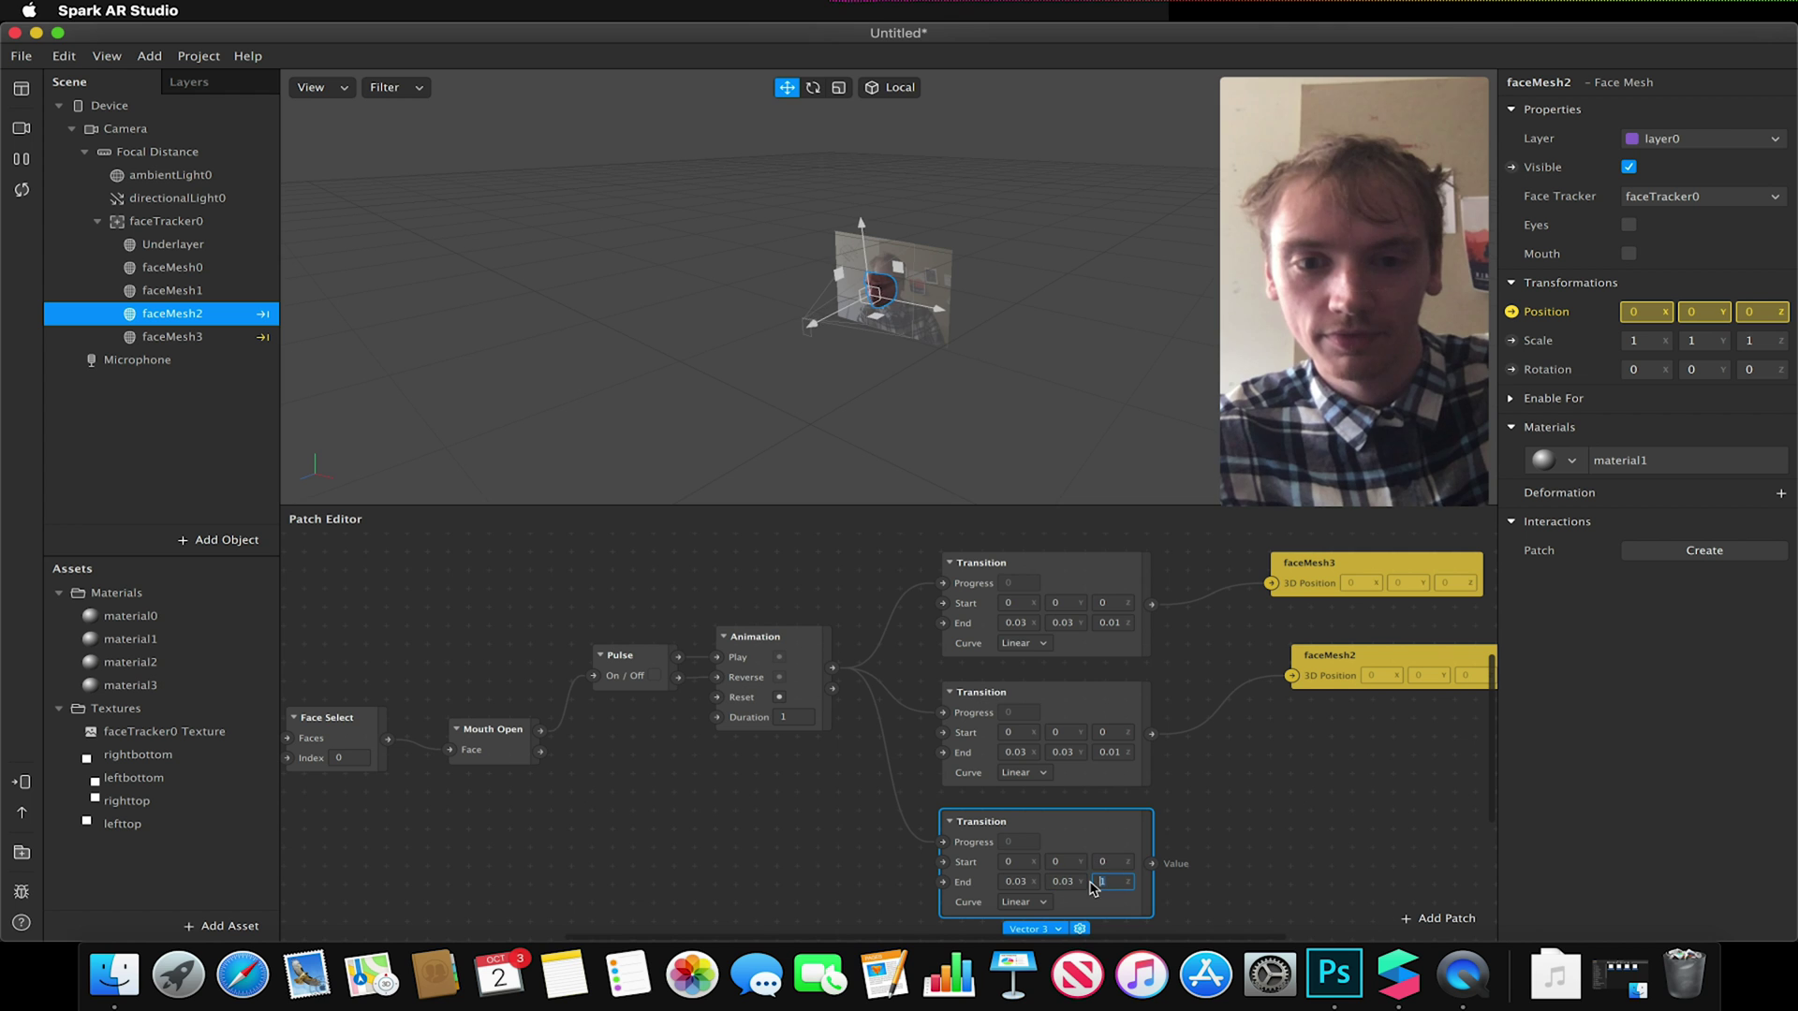
pyautogui.write('0.01')
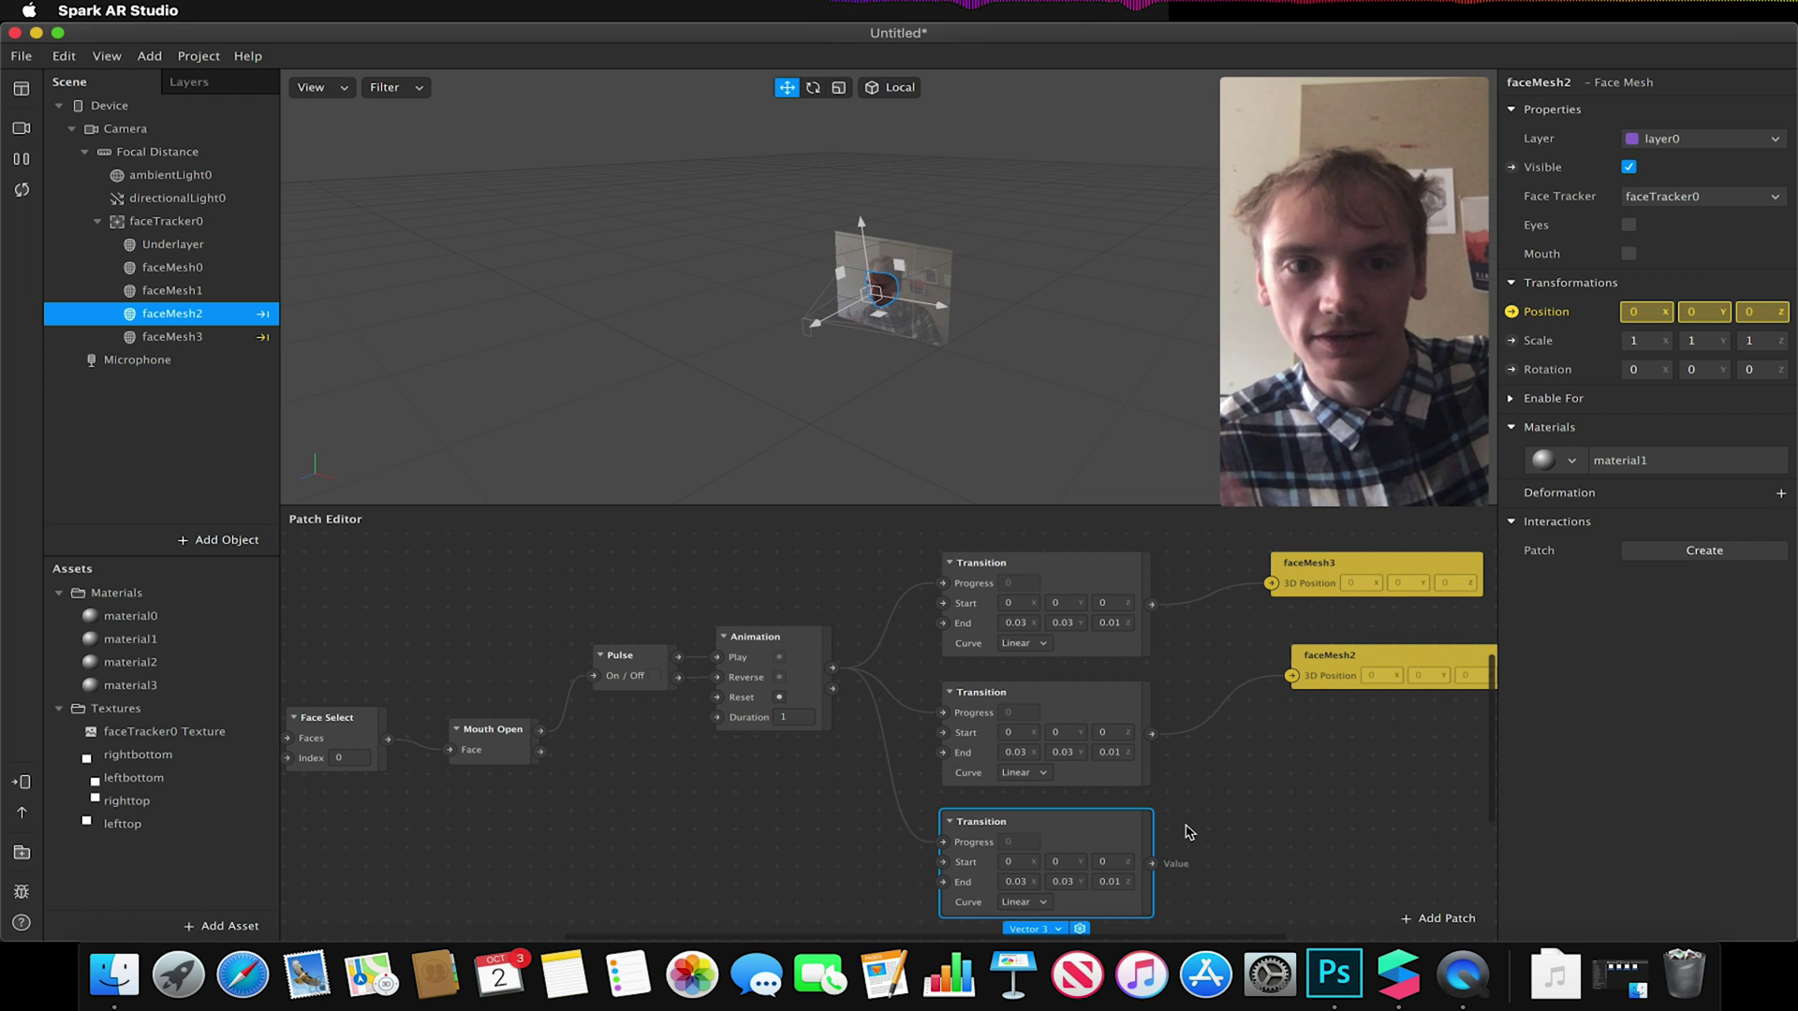
# Step: Create faceMesh1's Position patch and wire the third Transition's Value output into it
pyautogui.click(214, 292)
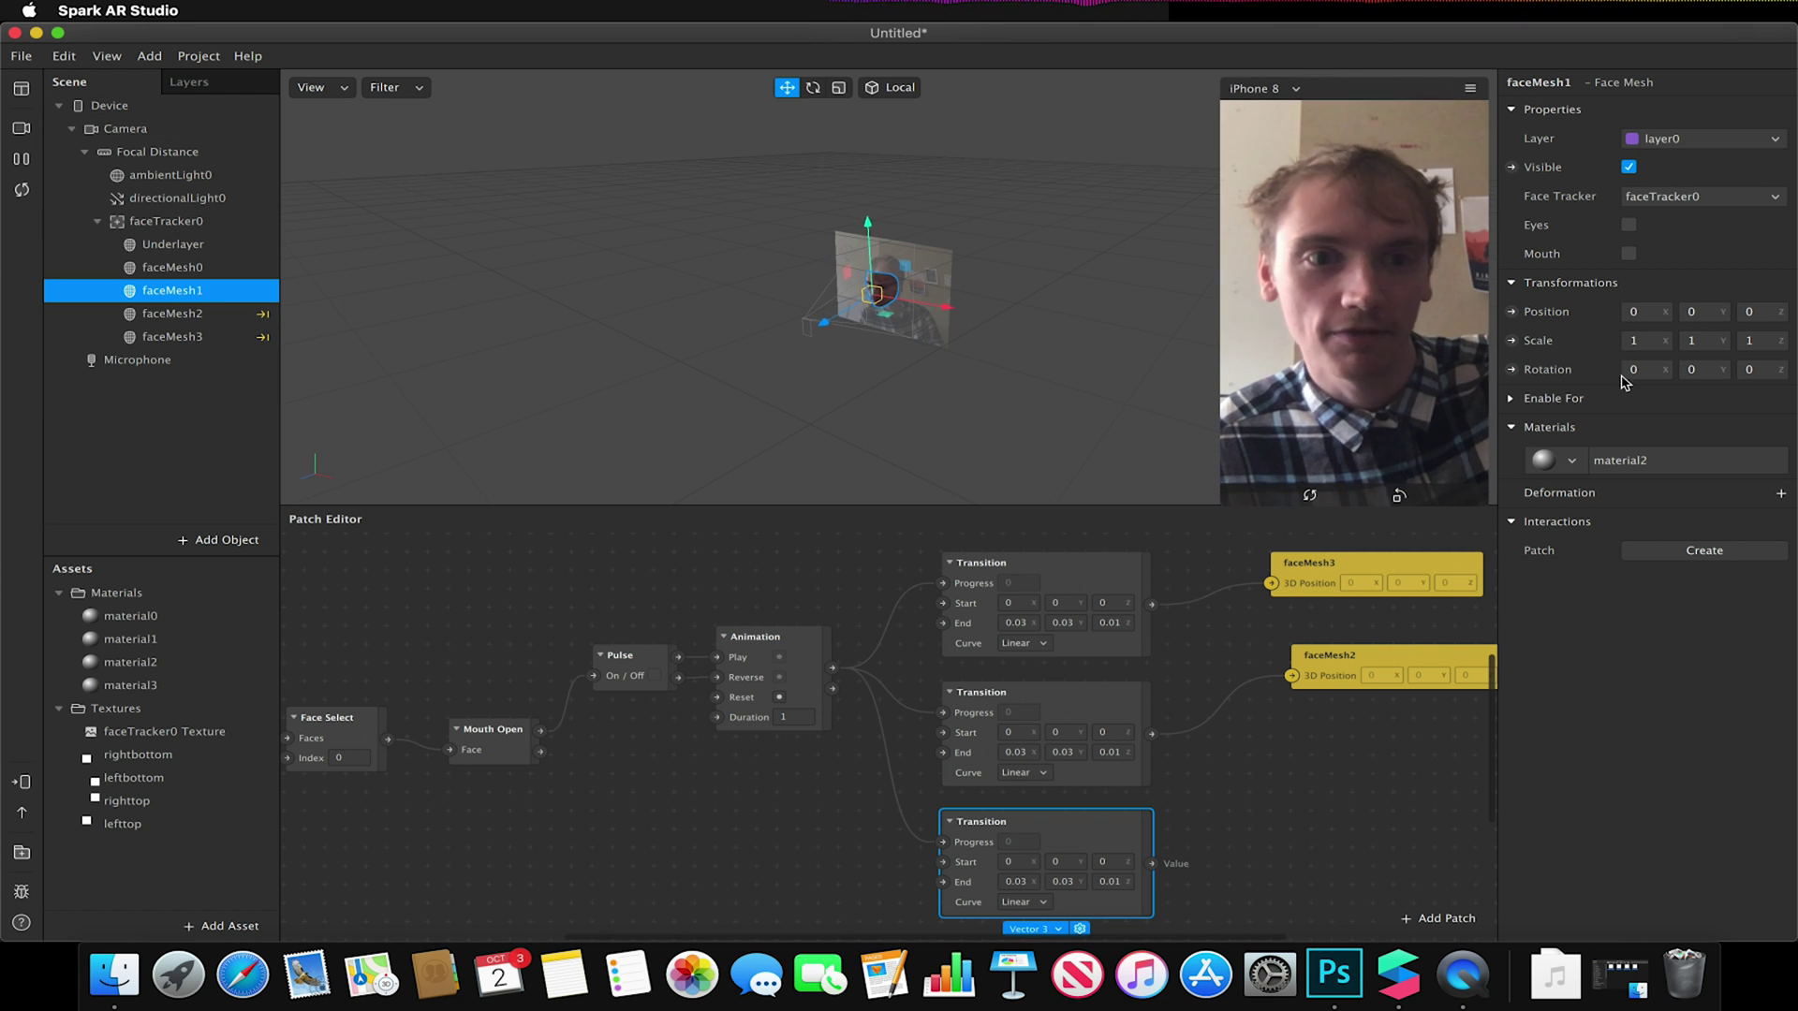
pyautogui.click(1512, 310)
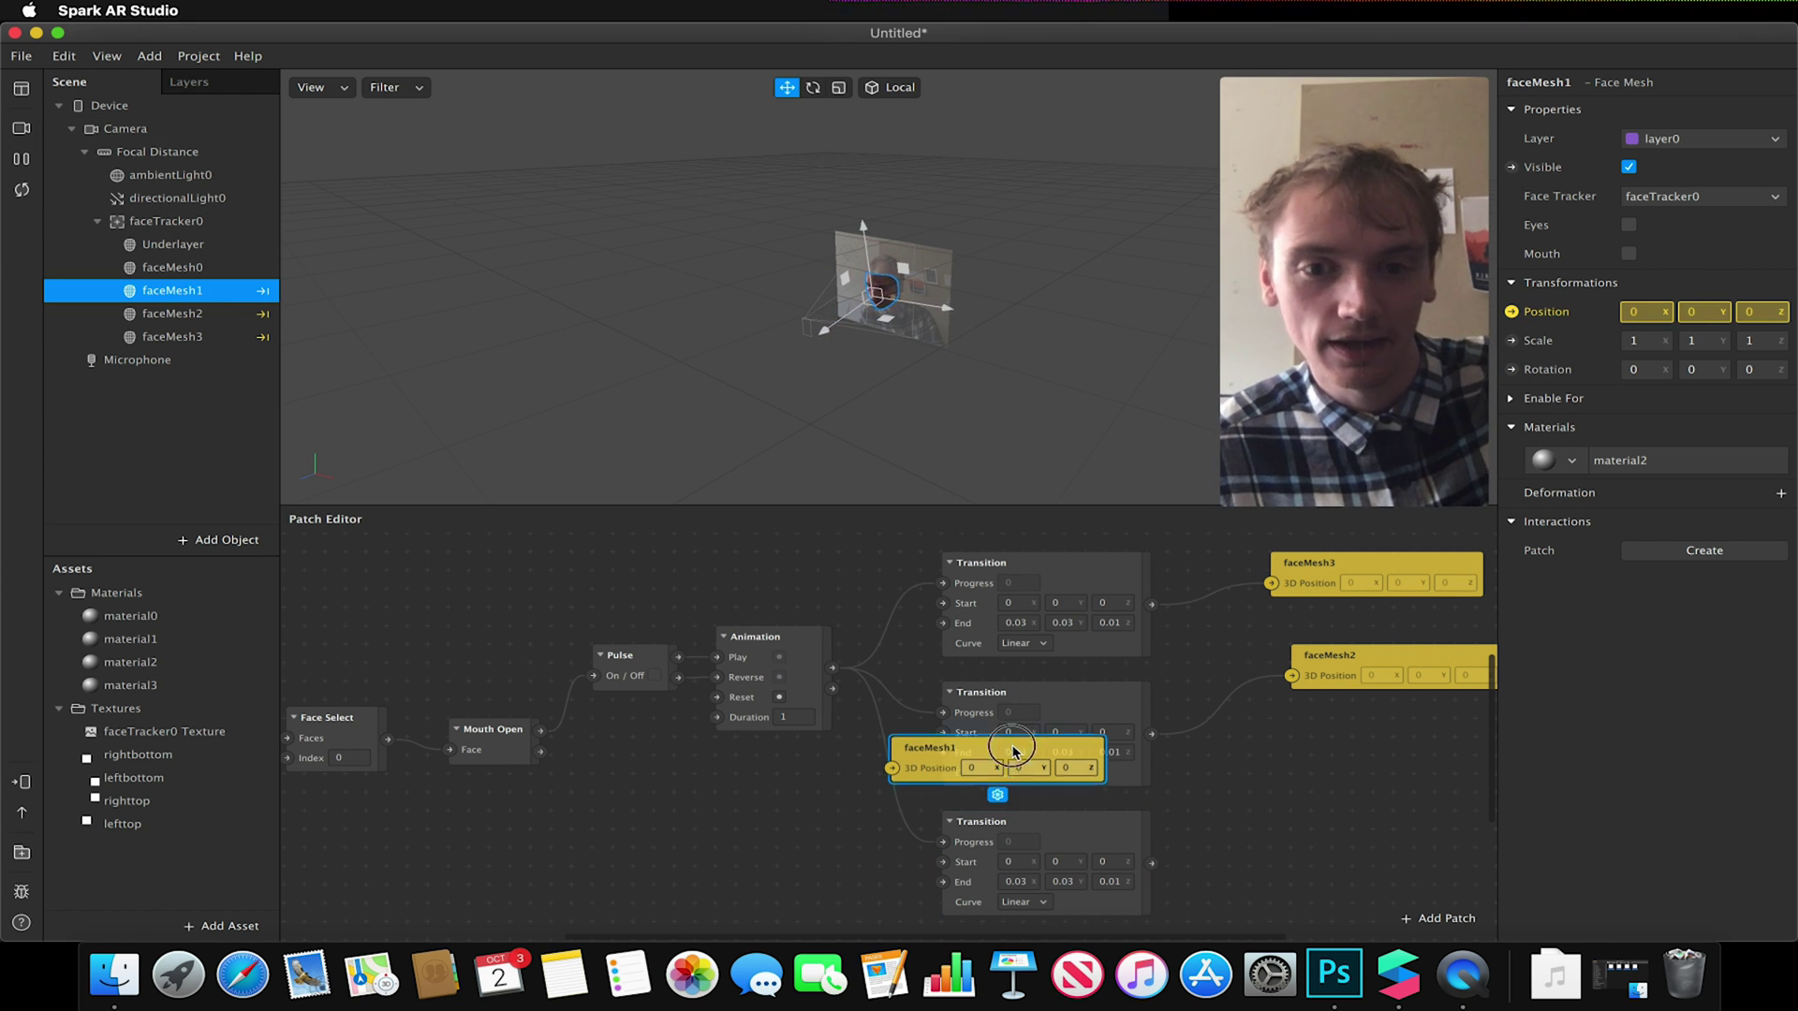
pyautogui.moveTo(1021, 740); pyautogui.dragTo(1372, 816)
pyautogui.moveTo(1150, 863); pyautogui.dragTo(1229, 842)
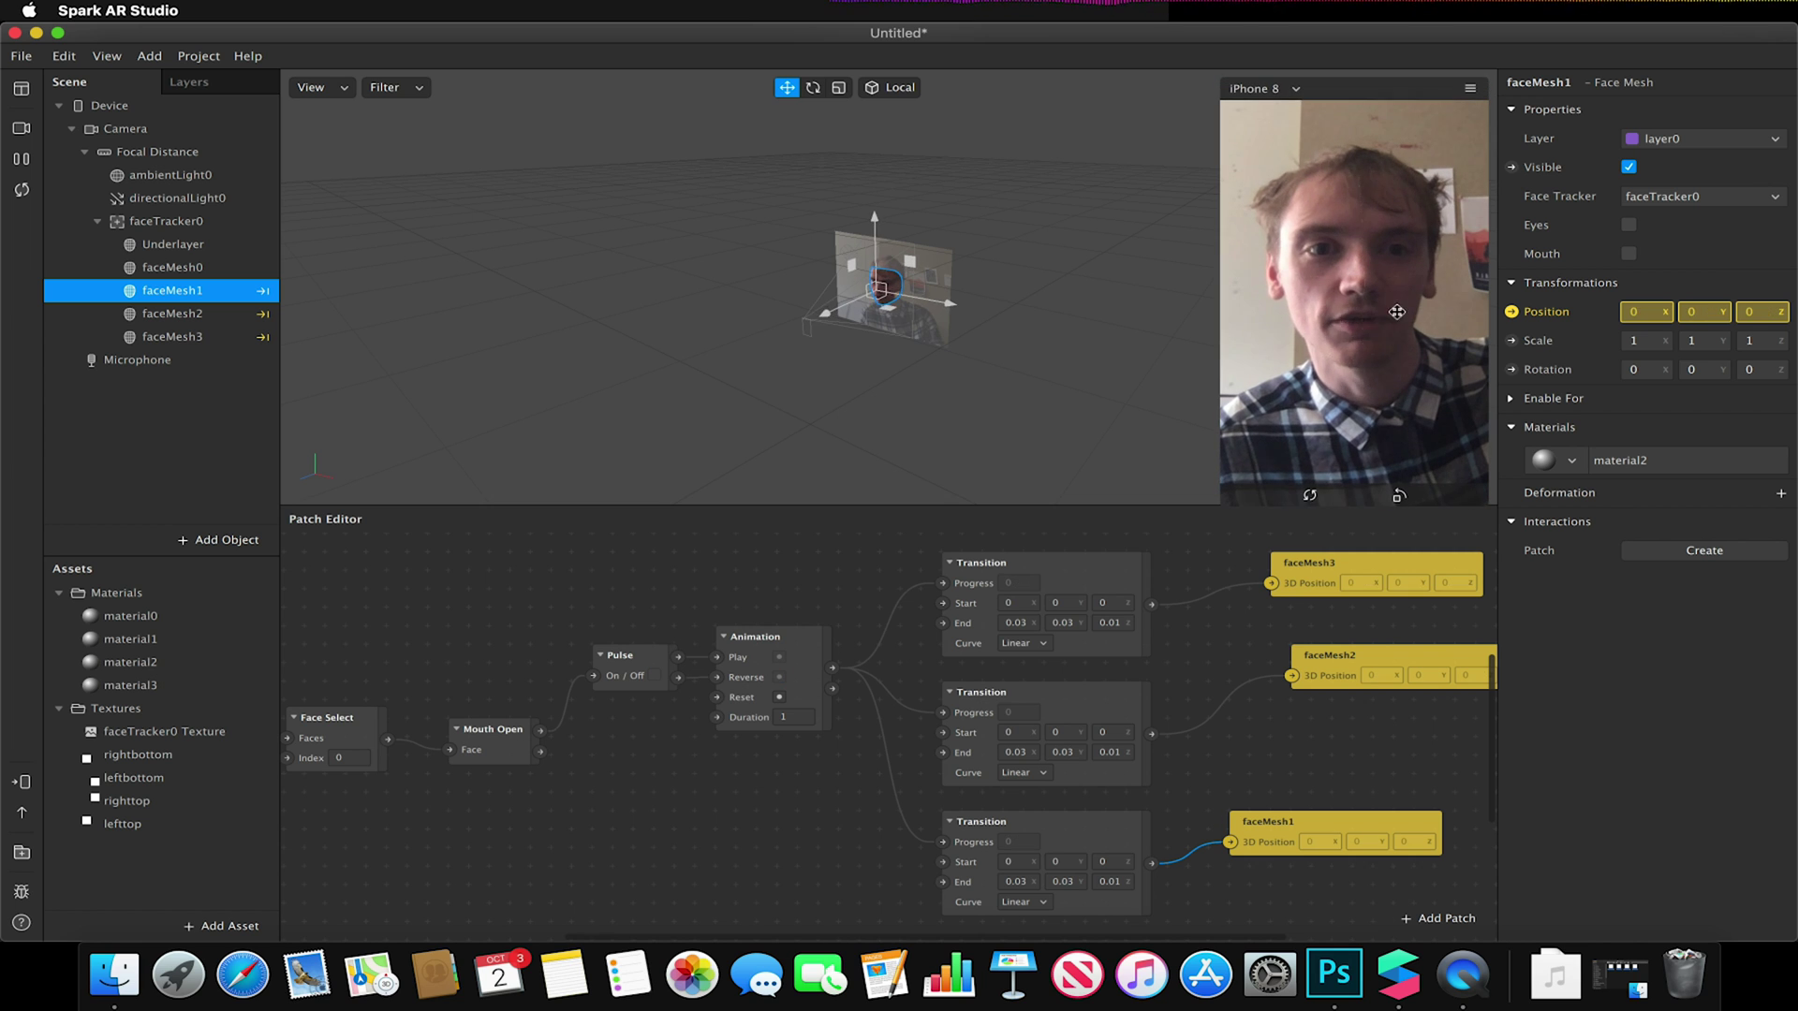
pyautogui.click(1007, 882)
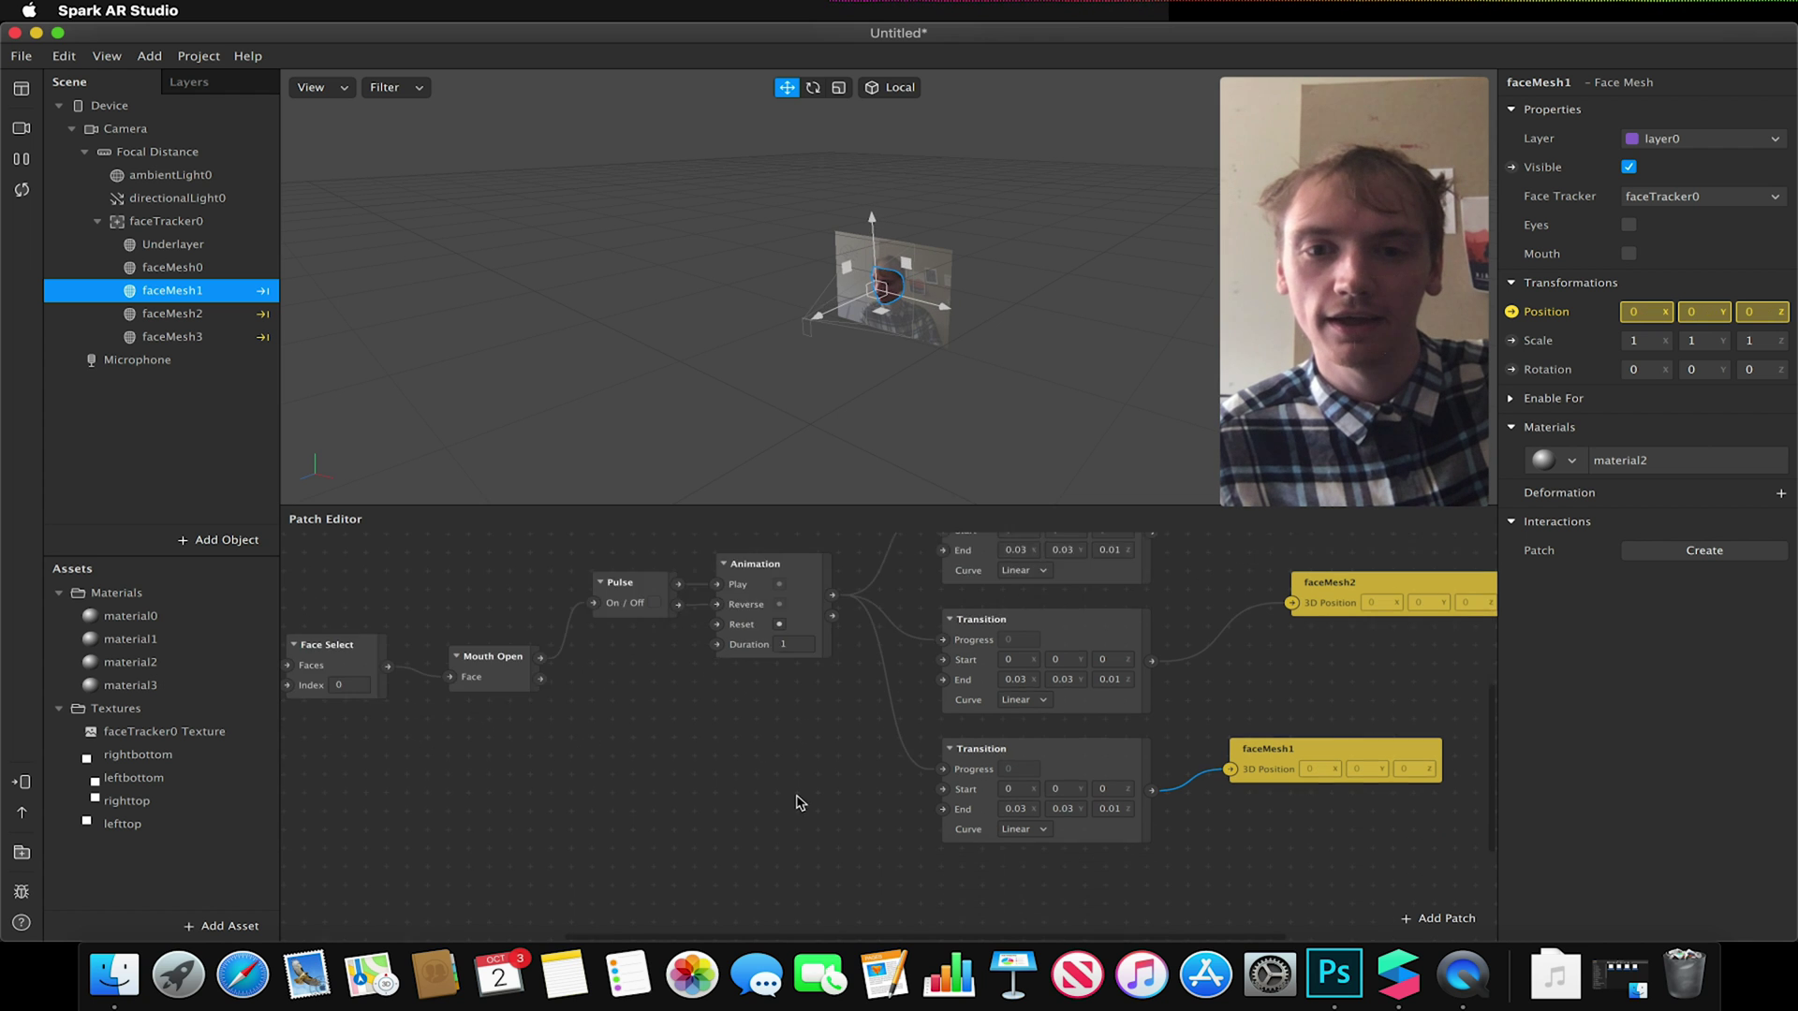
pyautogui.scroll(-3, 787, 791)
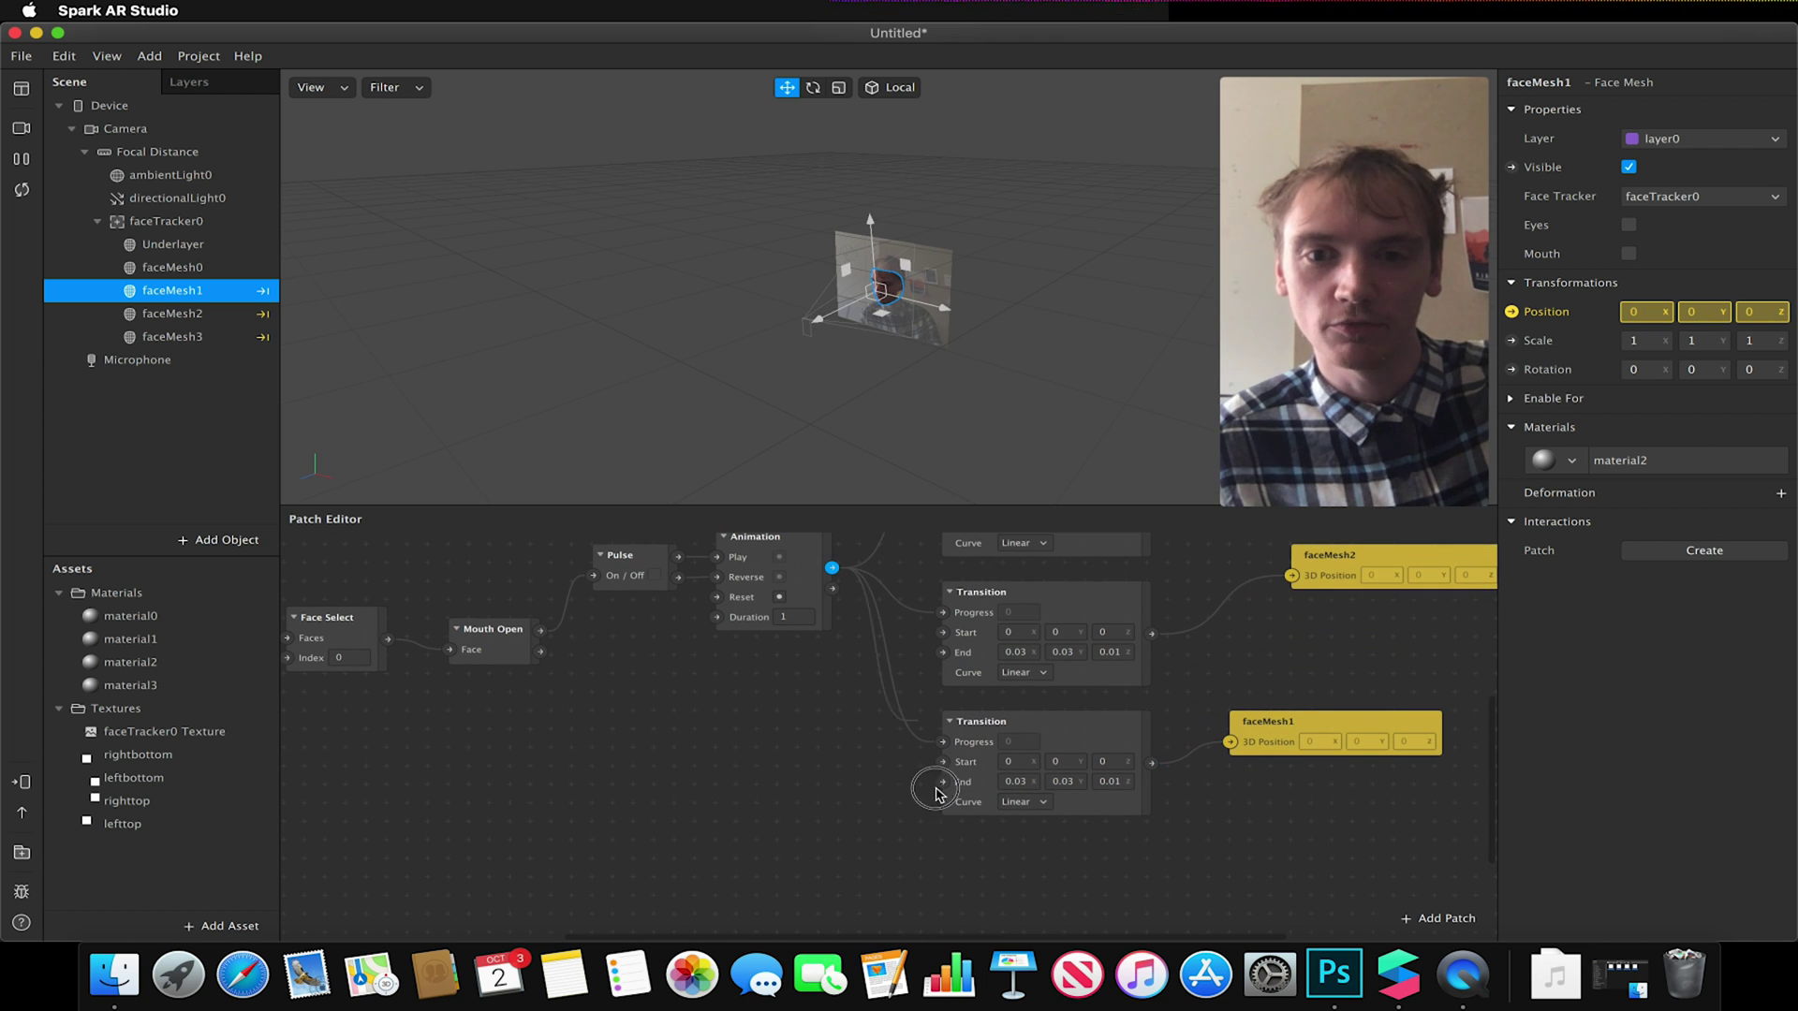
# Step: Add a fourth Transition patch to the graph
pyautogui.rightClick(909, 913)
pyautogui.write('tr')
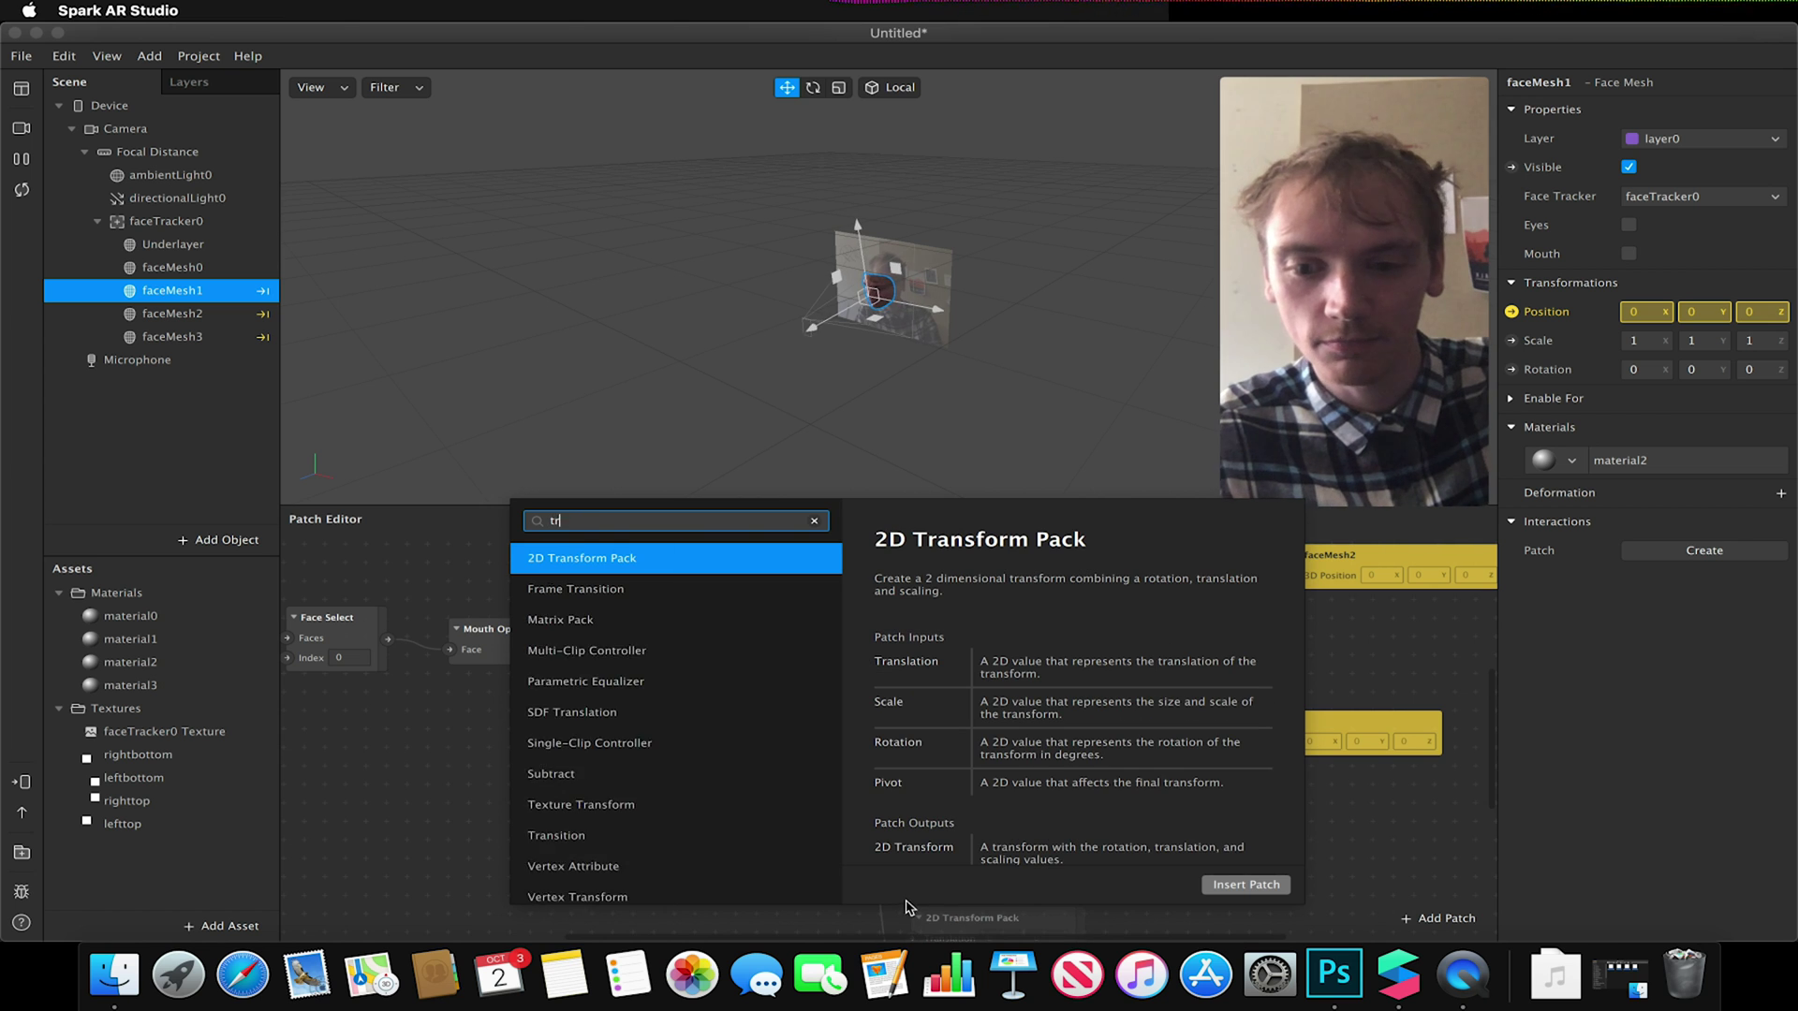
pyautogui.write('a')
pyautogui.click(619, 712)
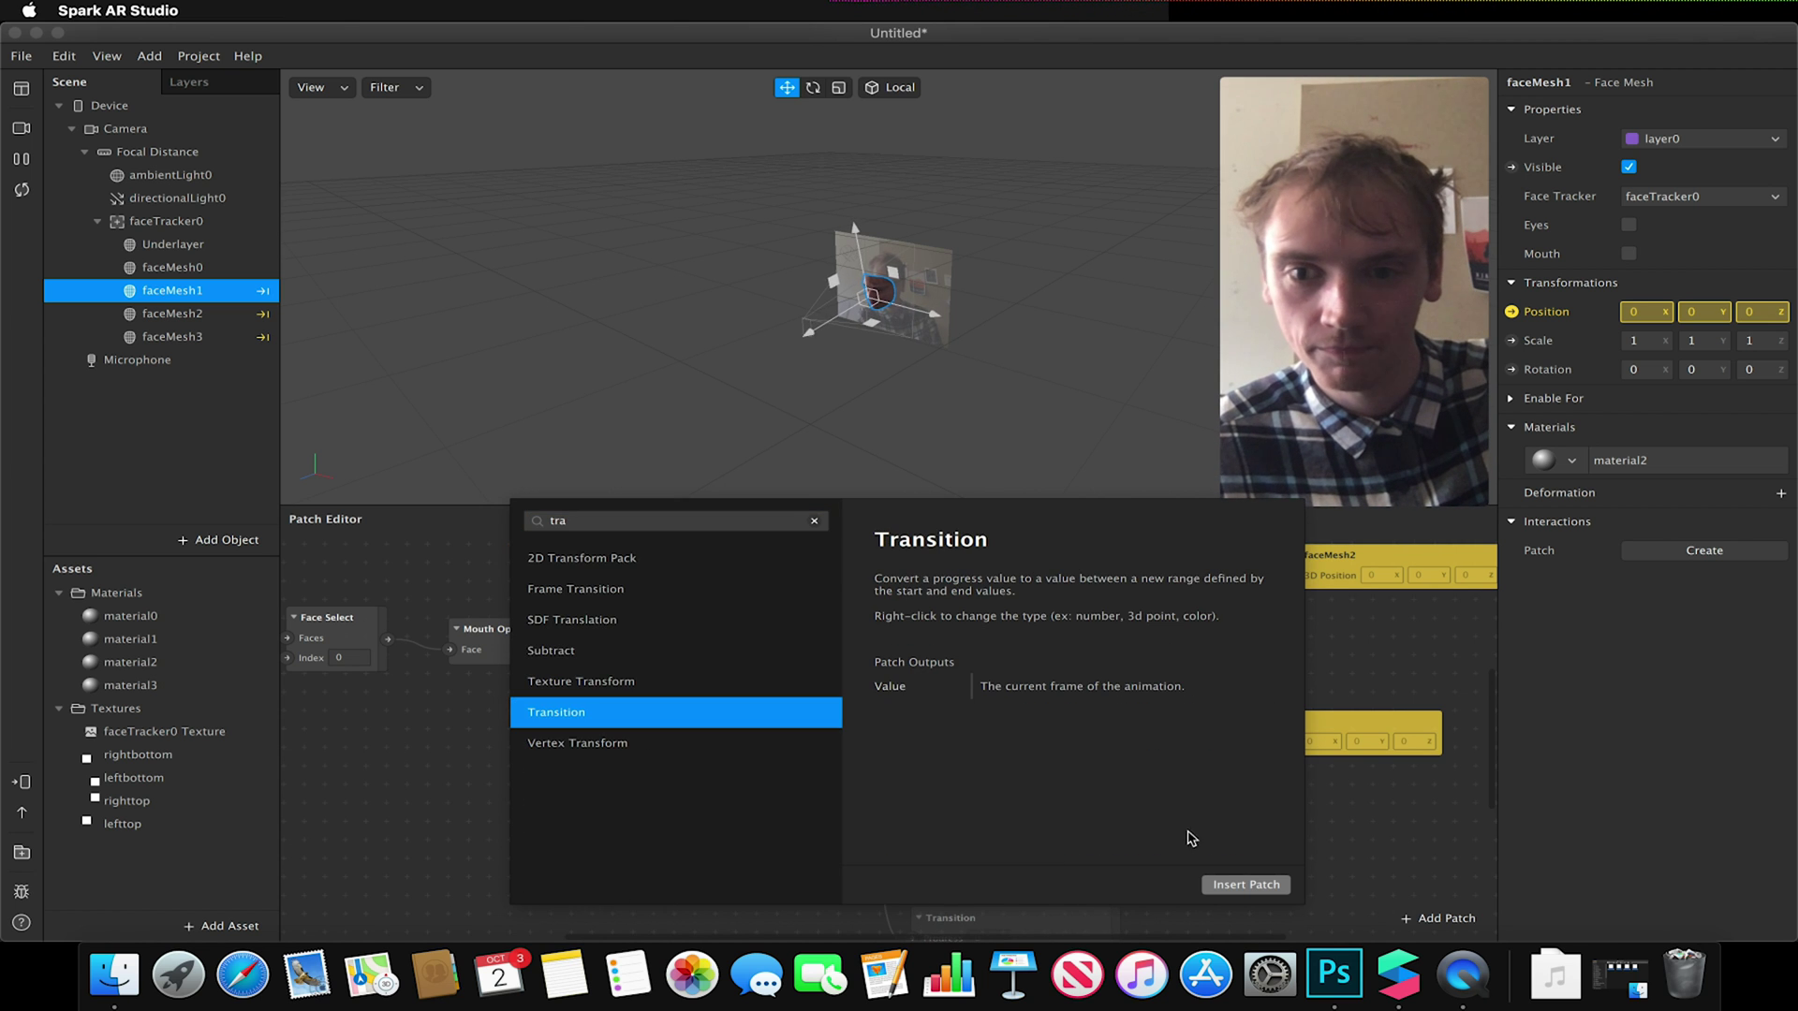
pyautogui.click(1242, 885)
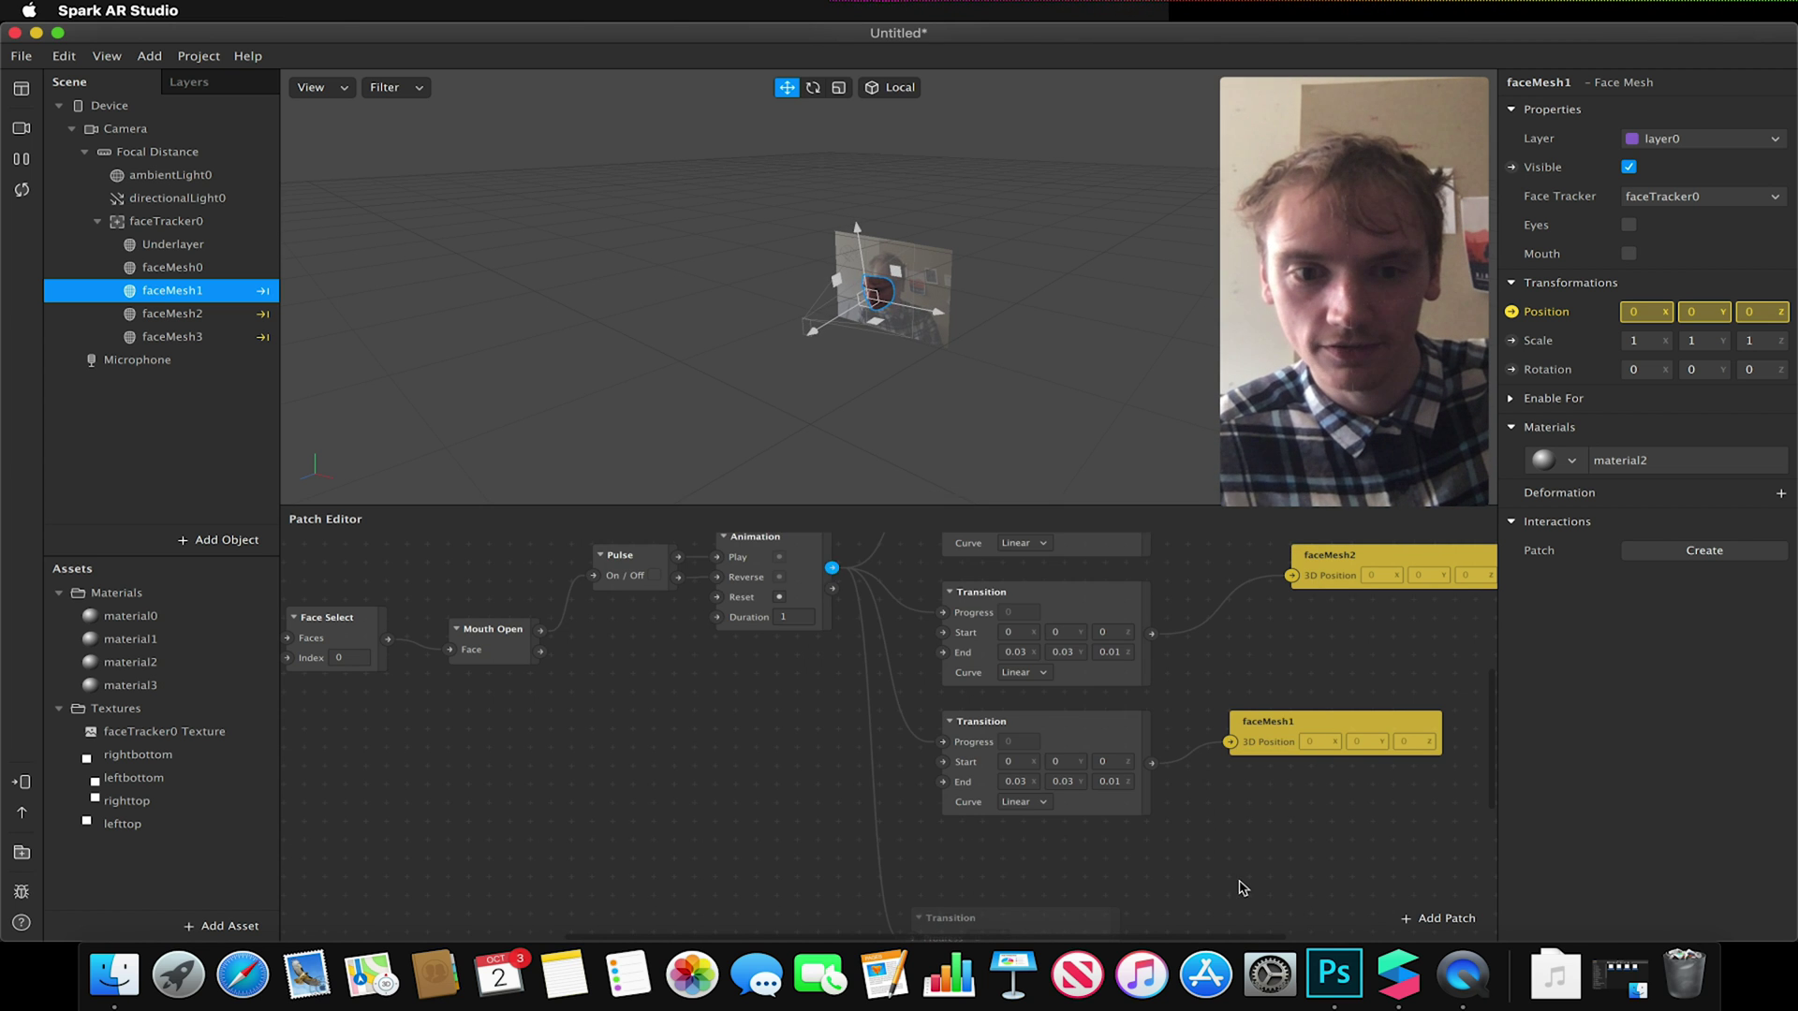
# Step: Create faceMesh0's Position patch and connect the fourth Transition to it
pyautogui.click(183, 267)
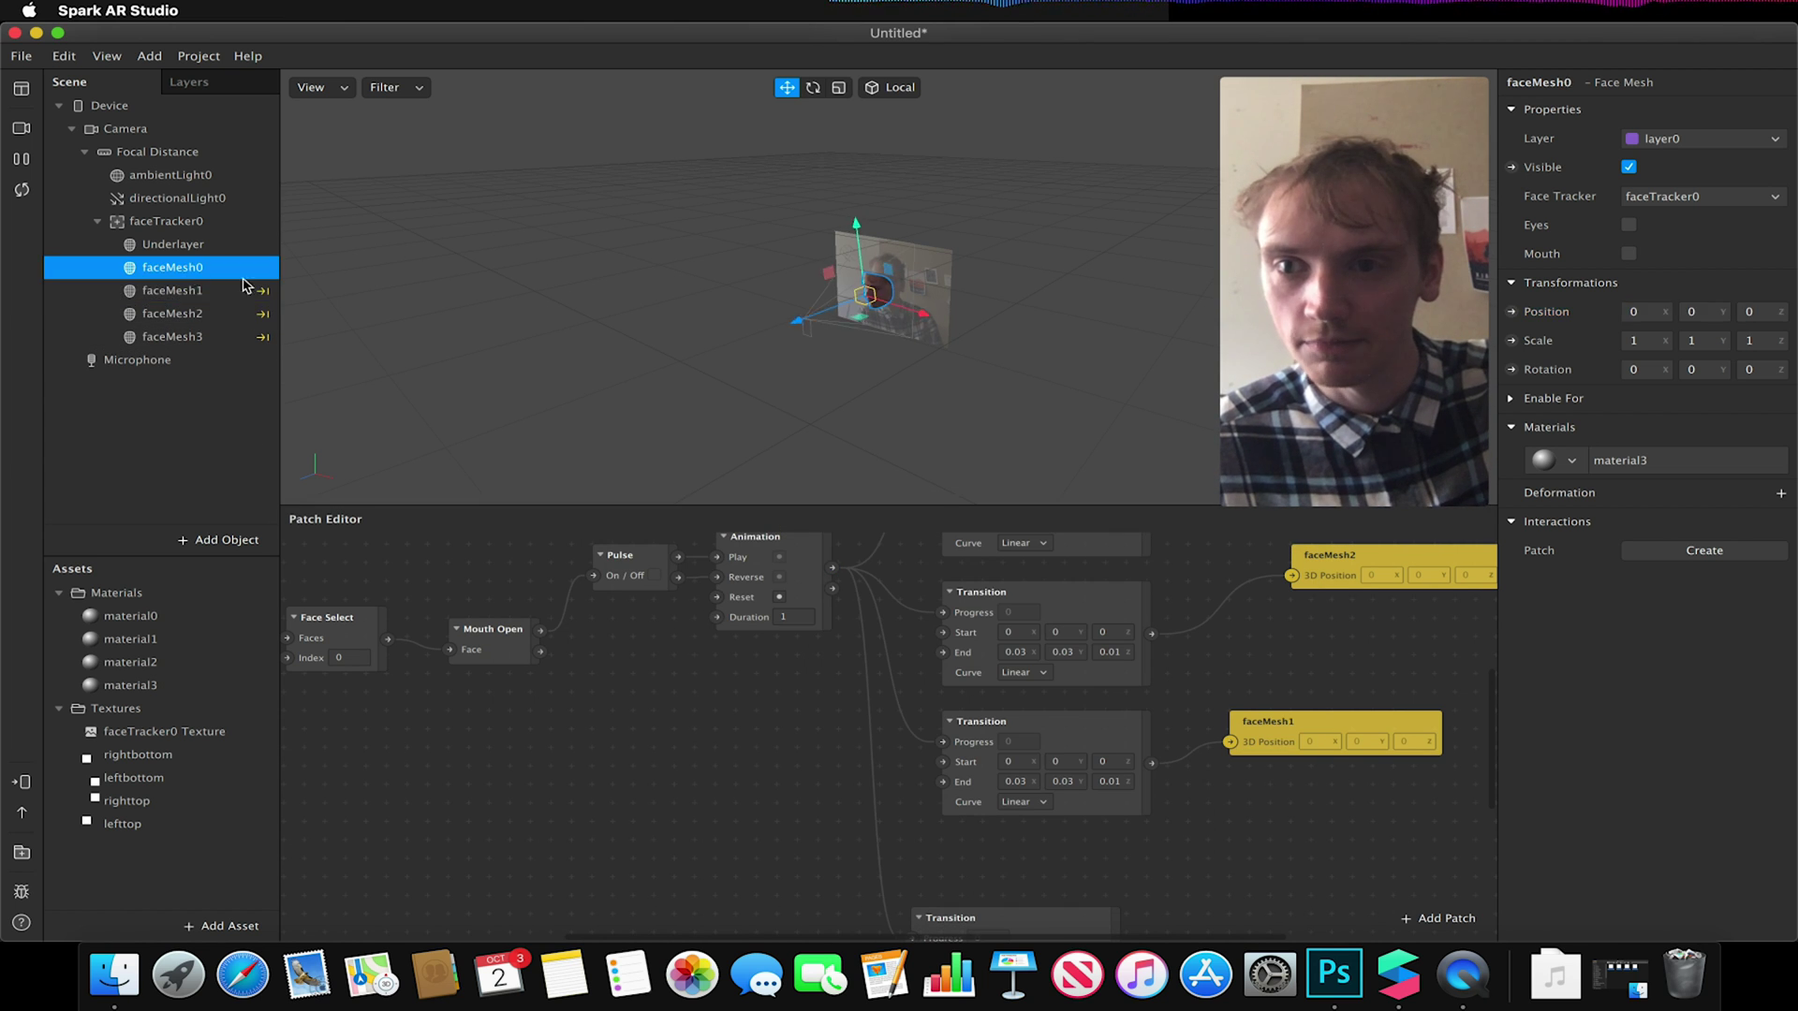
pyautogui.click(1511, 312)
pyautogui.scroll(-4, 1136, 849)
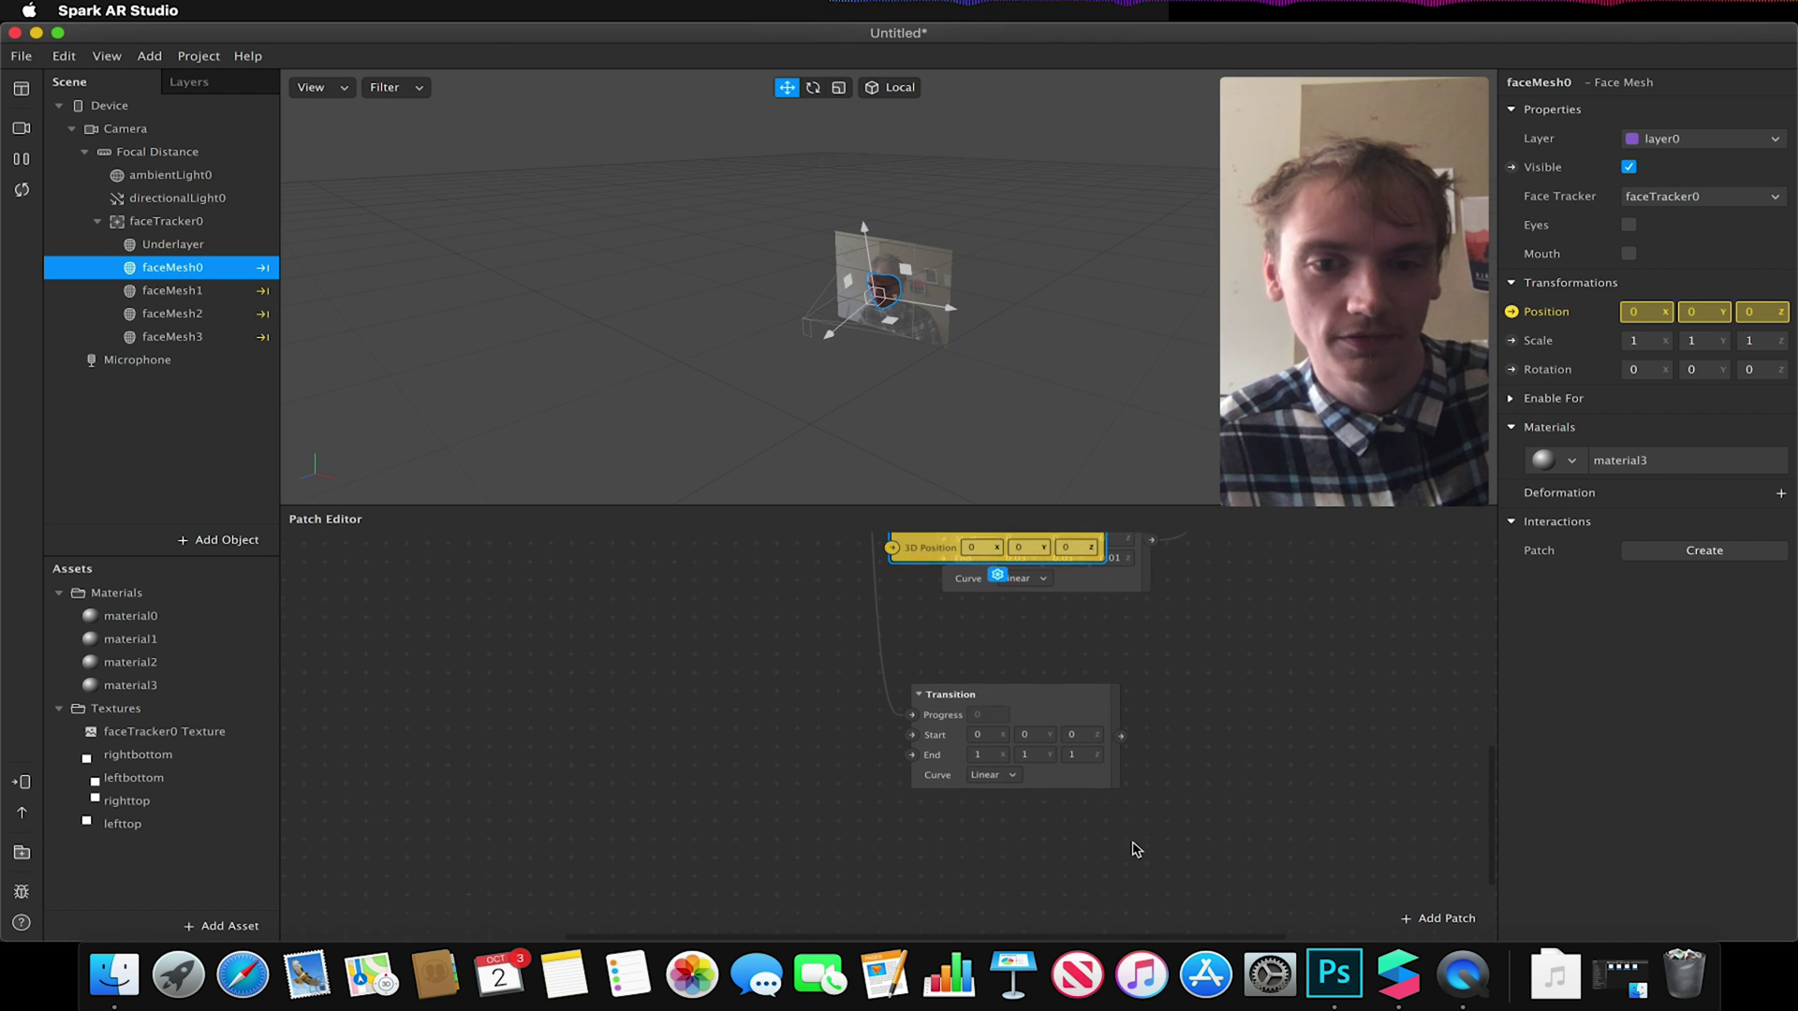
pyautogui.scroll(2, 1135, 848)
pyautogui.click(1063, 745)
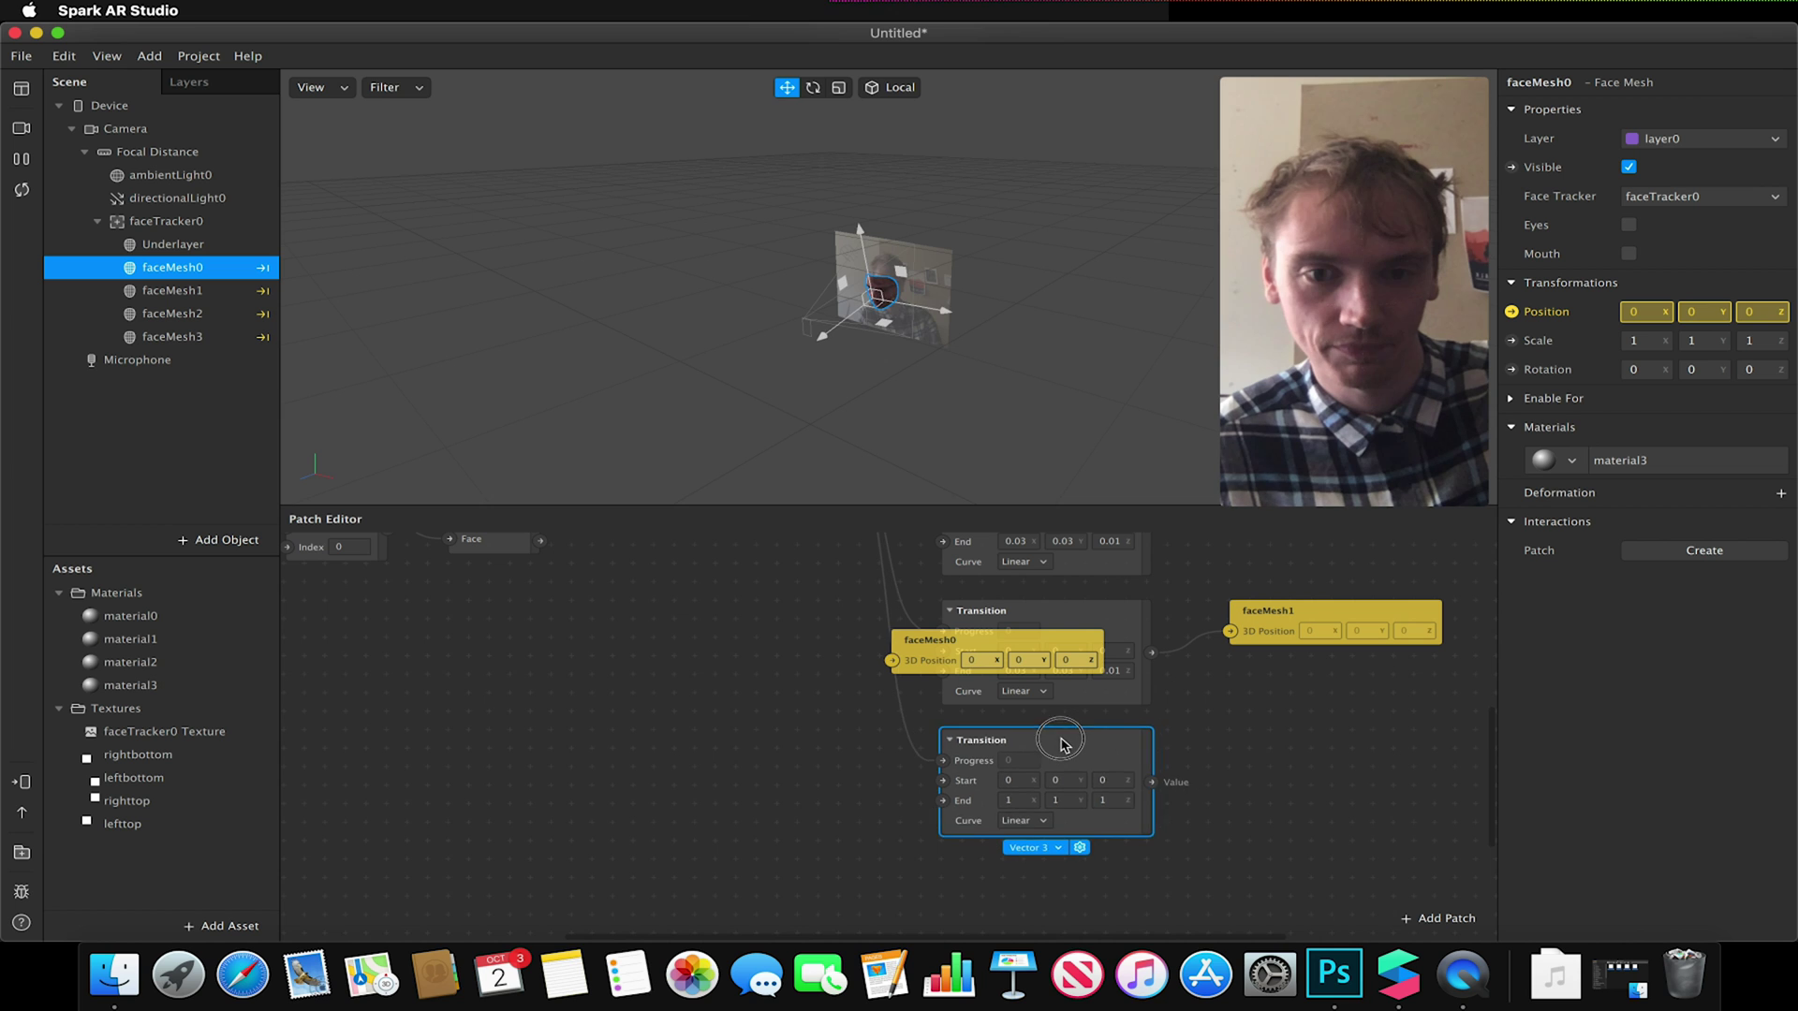
pyautogui.moveTo(1029, 640); pyautogui.dragTo(1368, 742)
pyautogui.moveTo(1151, 781); pyautogui.dragTo(1231, 763)
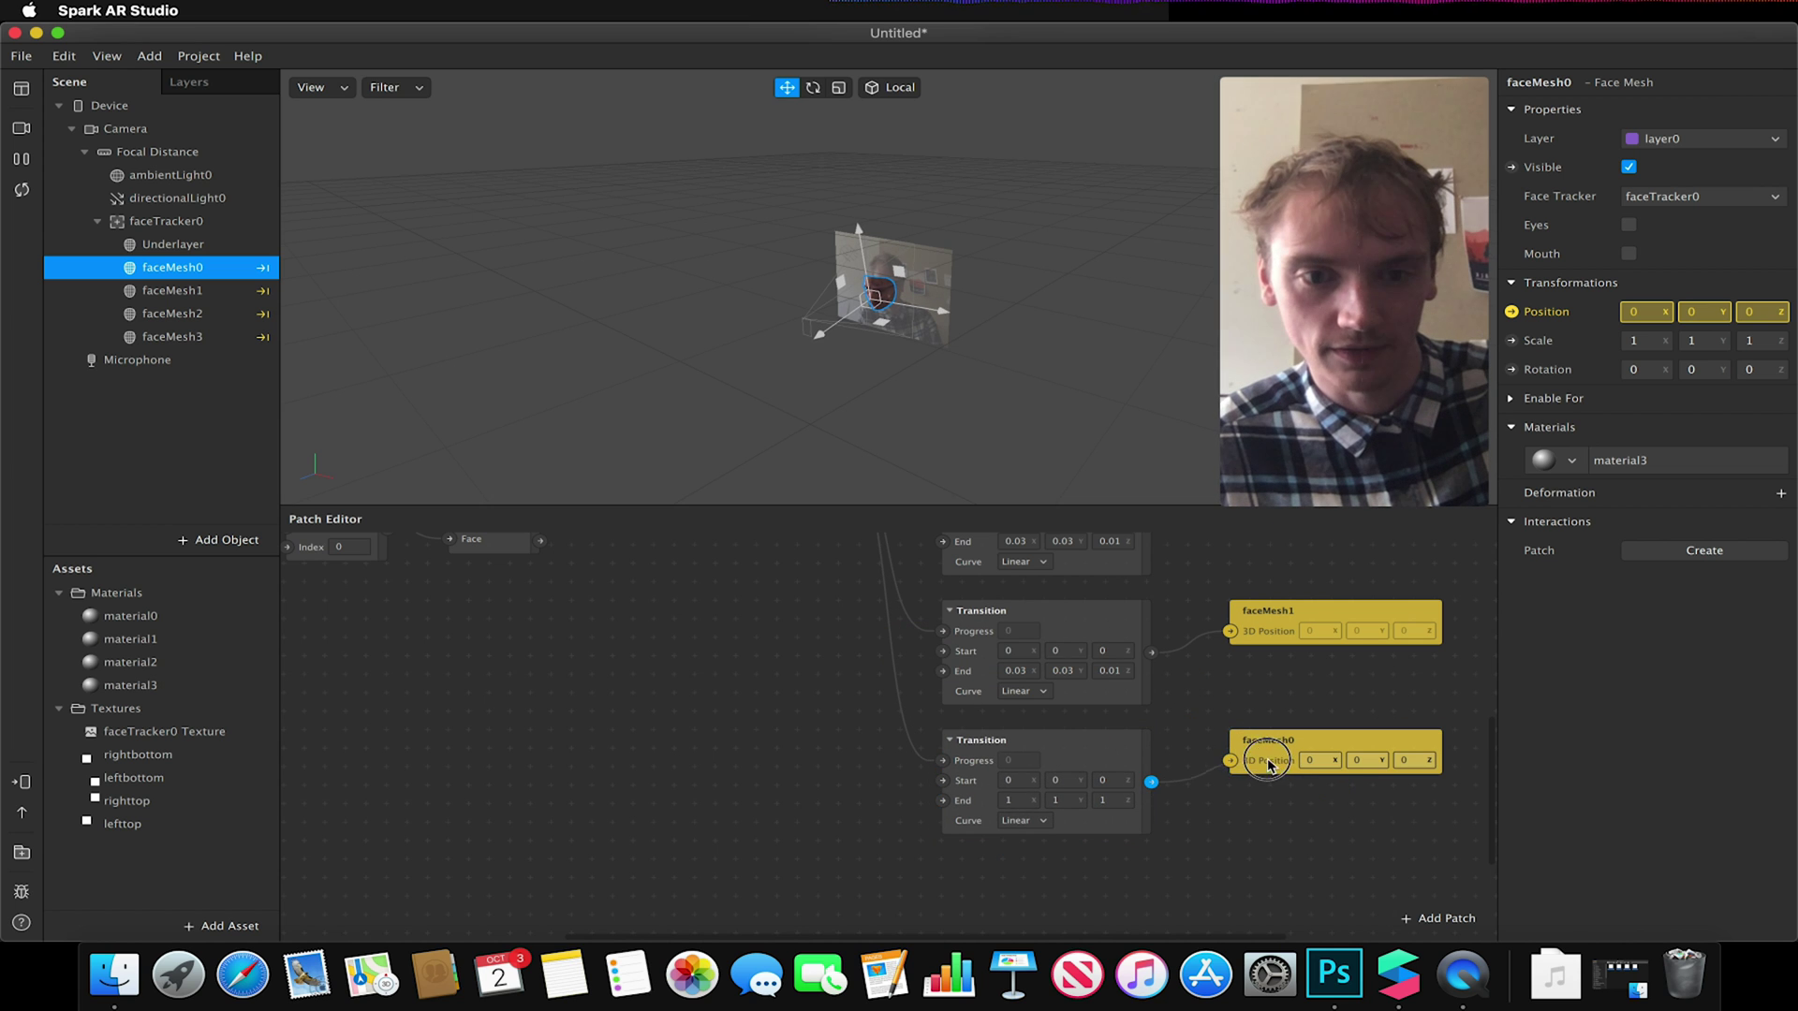
# Step: Set the fourth Transition's End to 0.03, 0.03, 0.01
pyautogui.click(1023, 800)
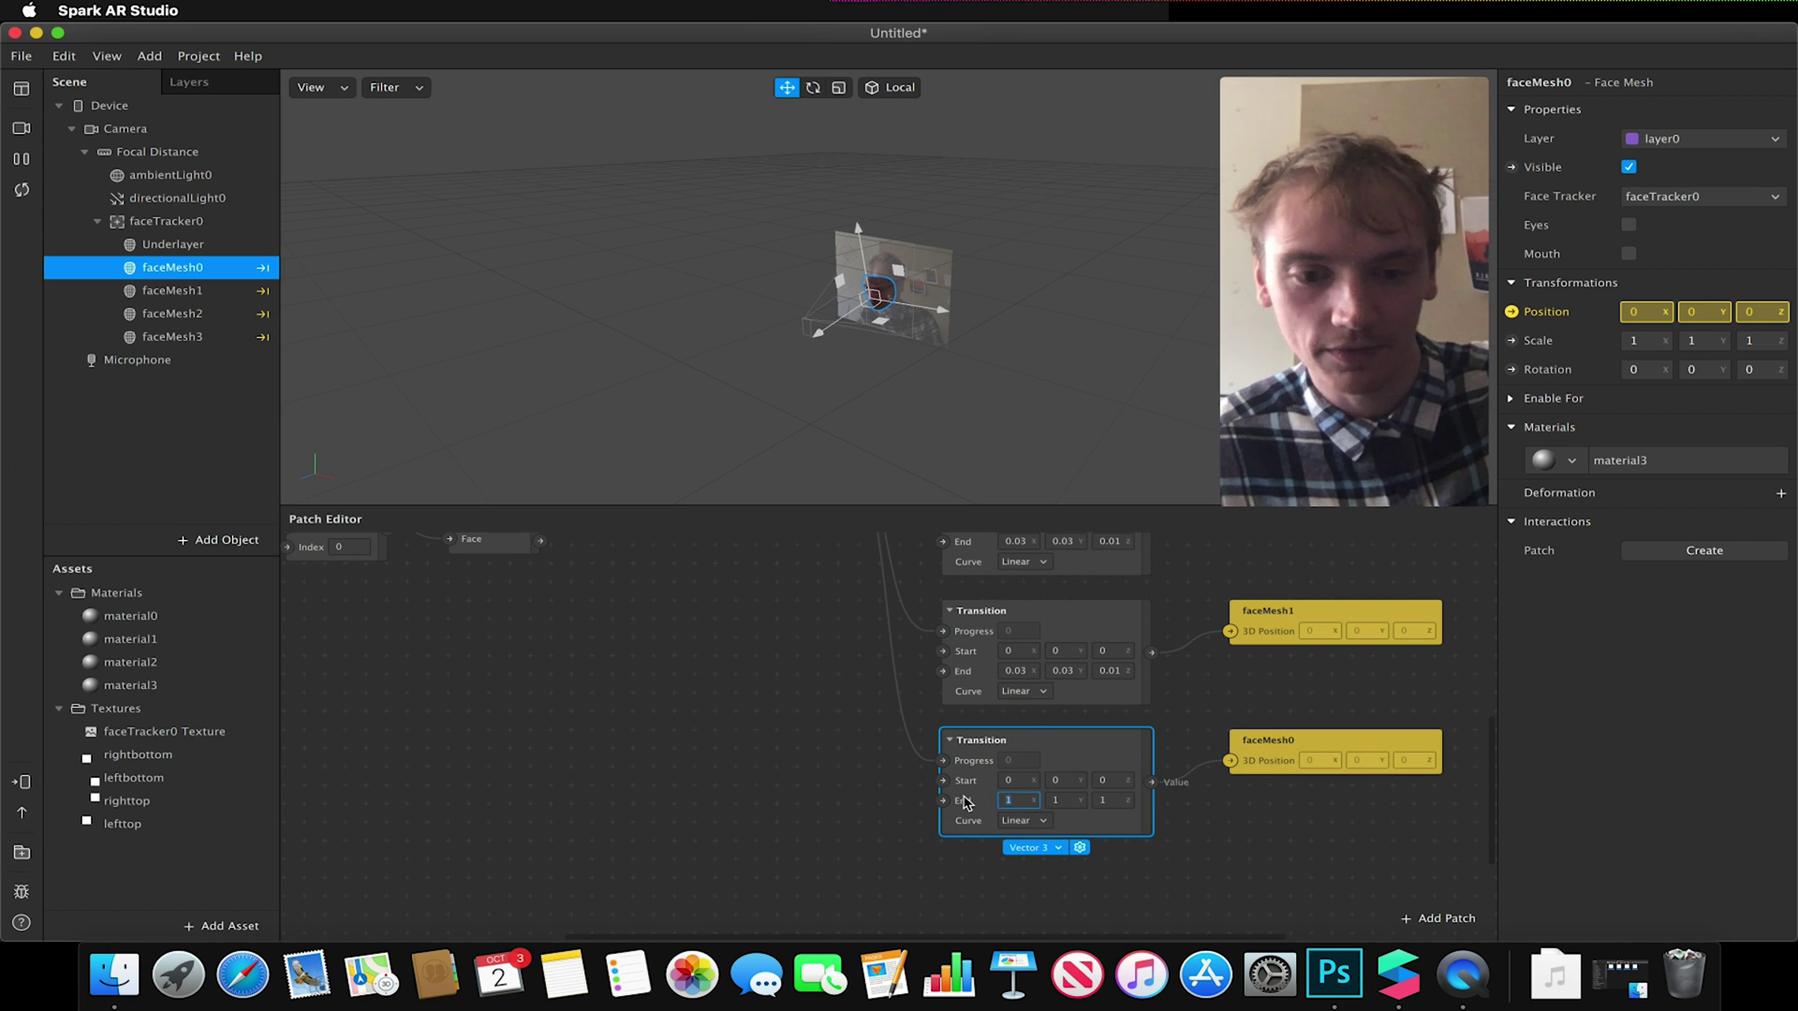
pyautogui.write('-0.')
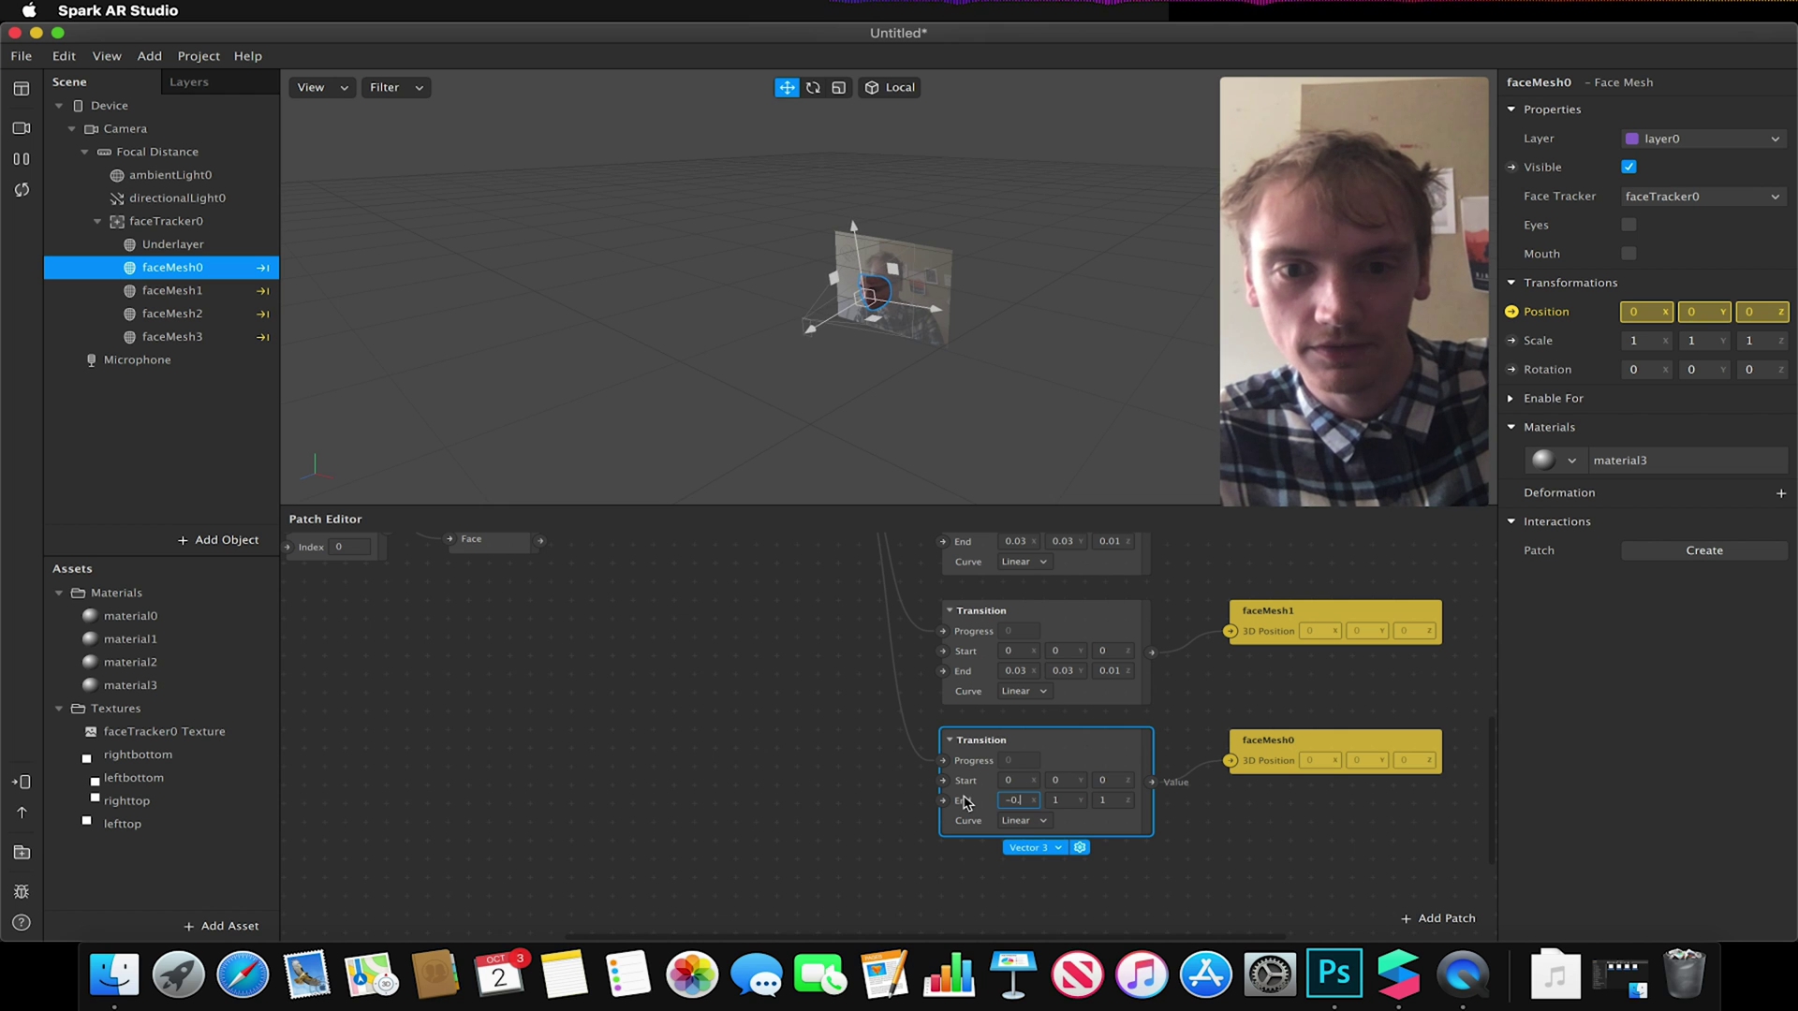
pyautogui.write('03')
pyautogui.press('Tab')
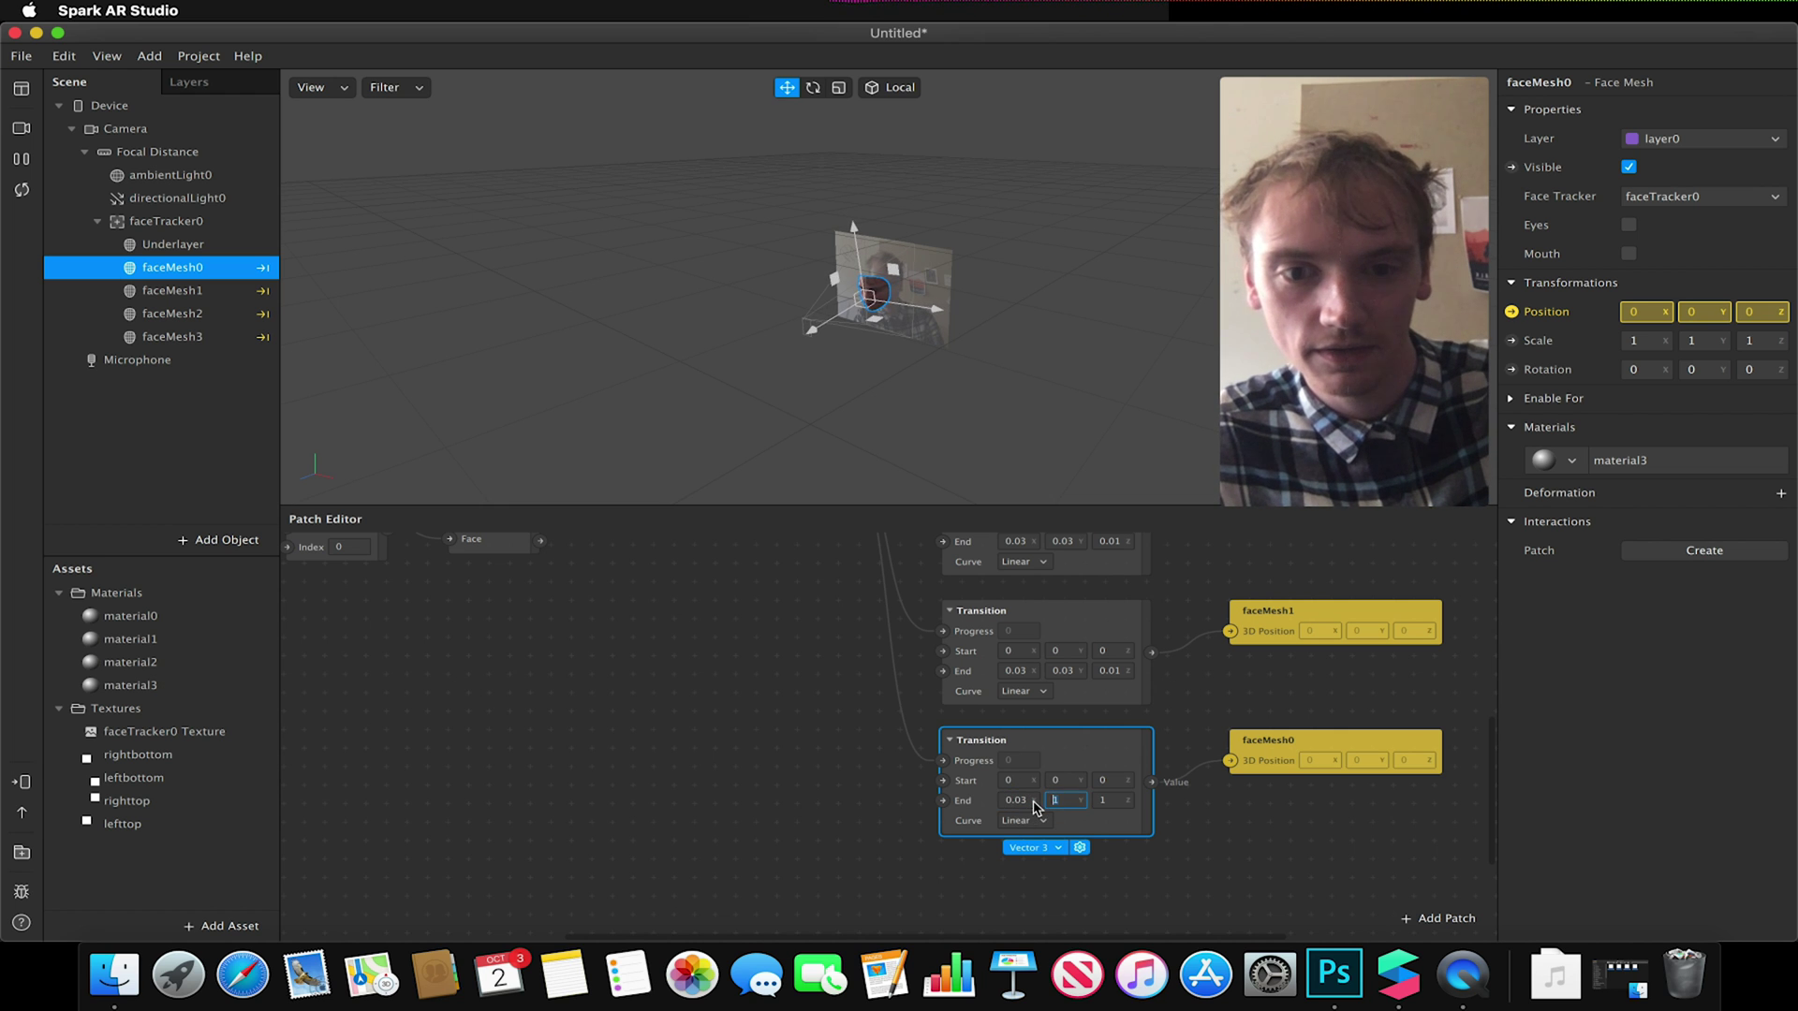
pyautogui.write('-0.03')
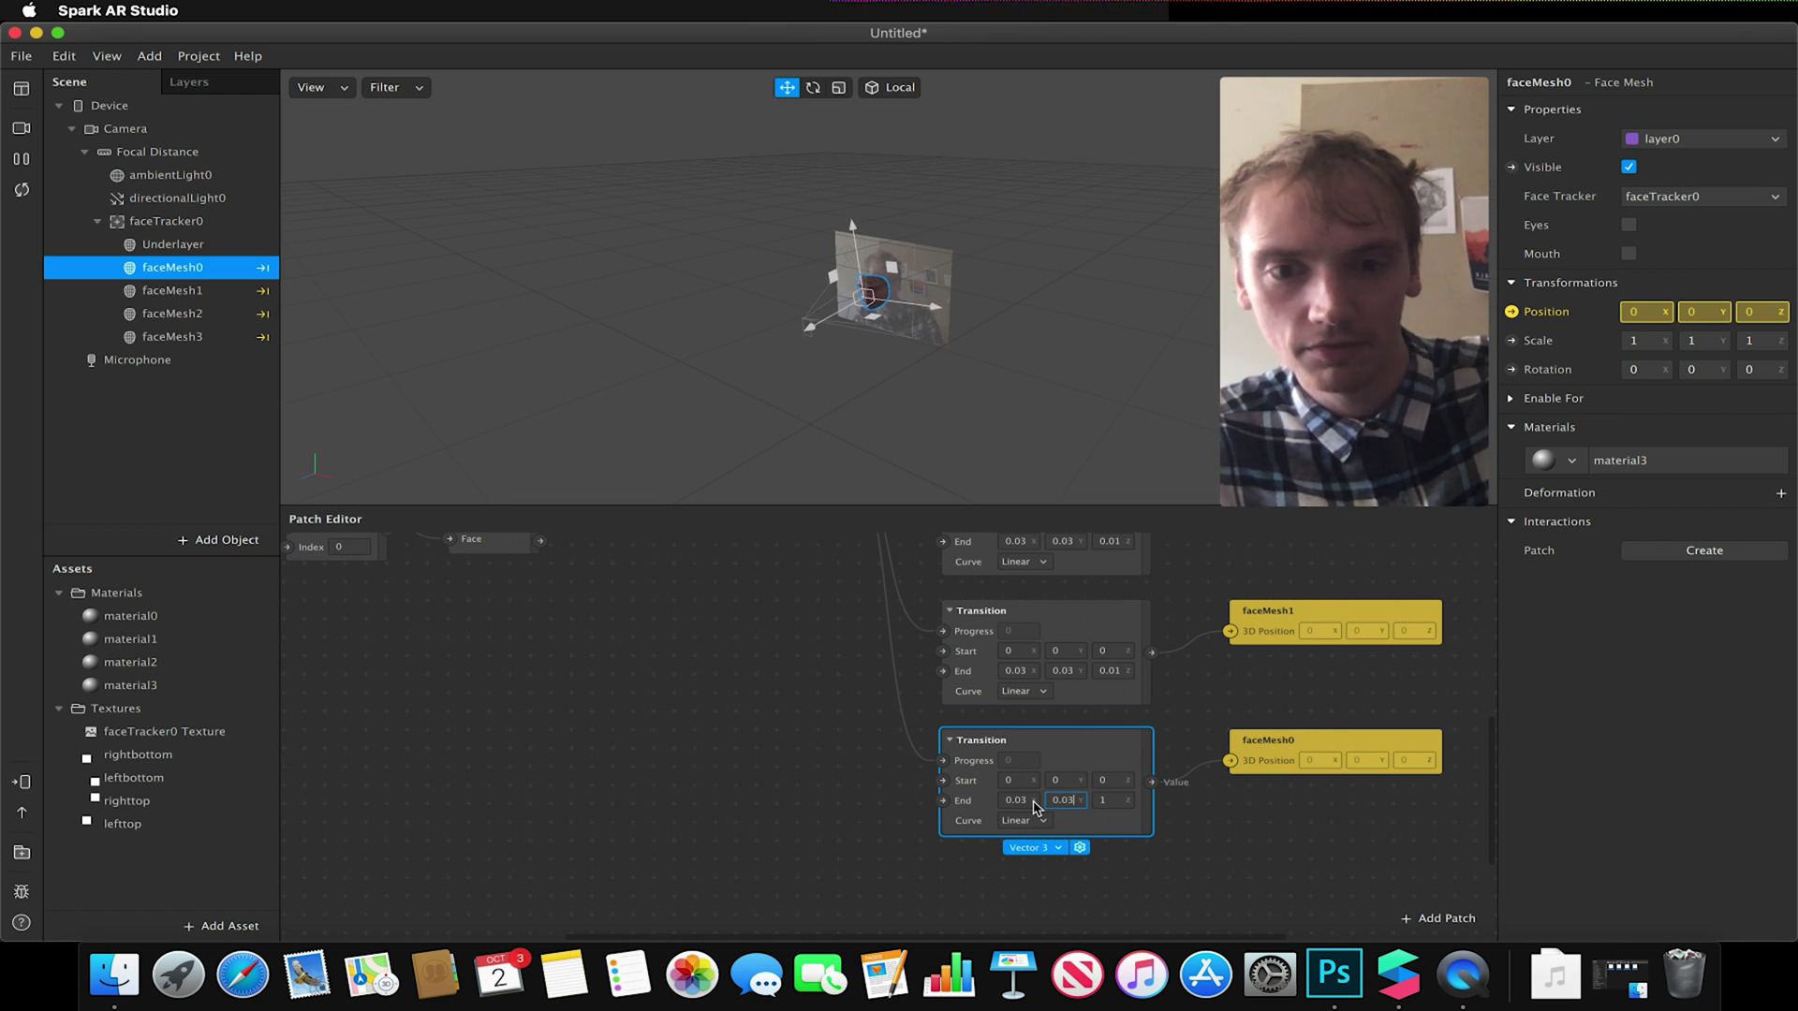
pyautogui.press('Tab')
pyautogui.write('0.01')
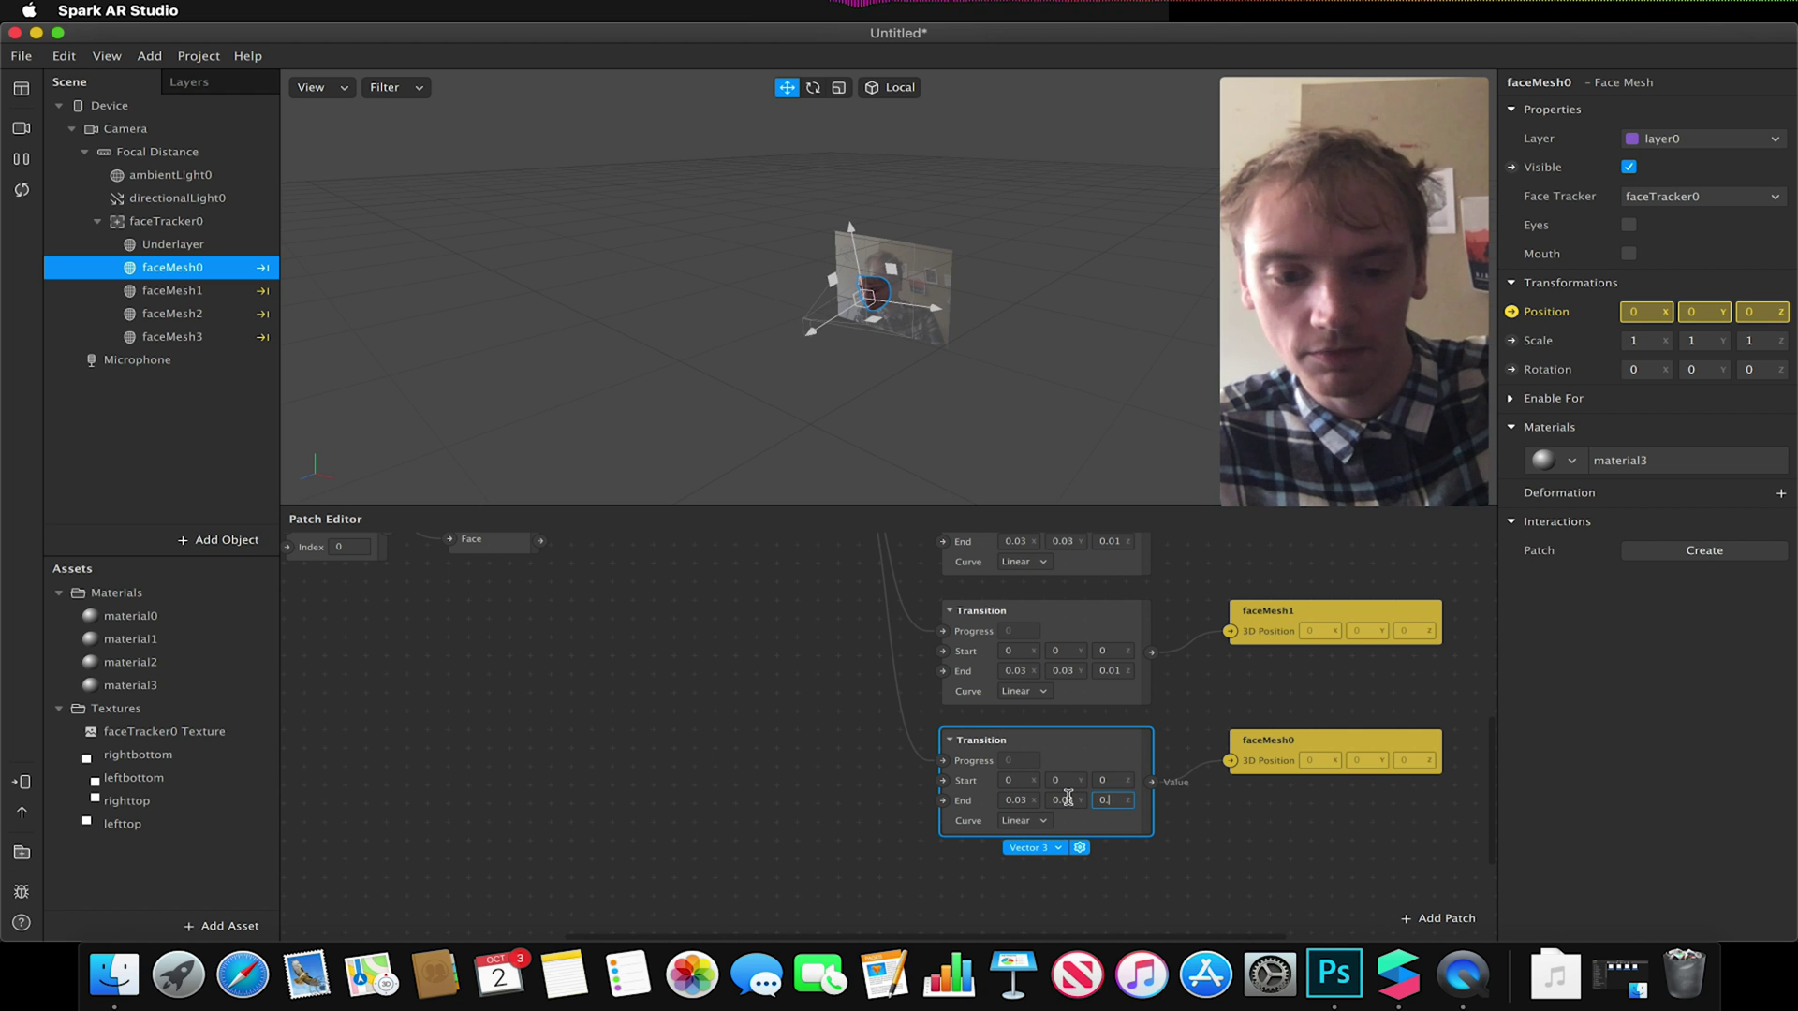
pyautogui.press('Return')
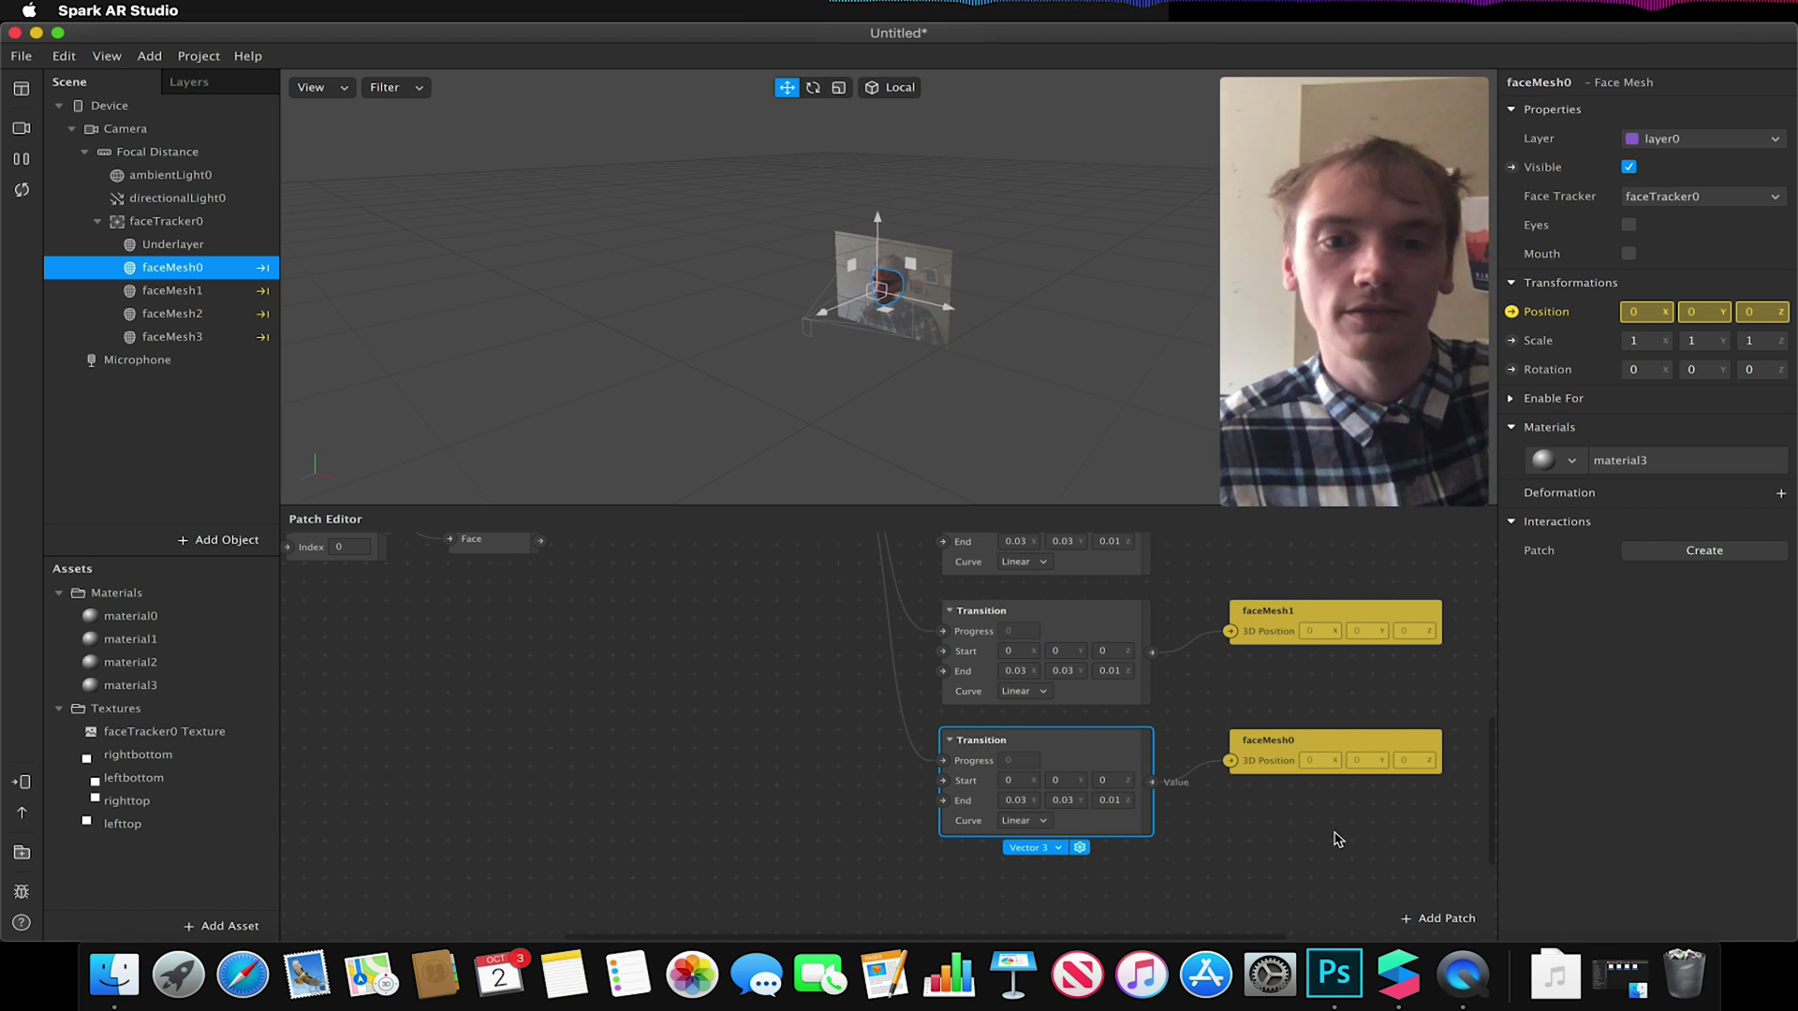
pyautogui.click(1336, 839)
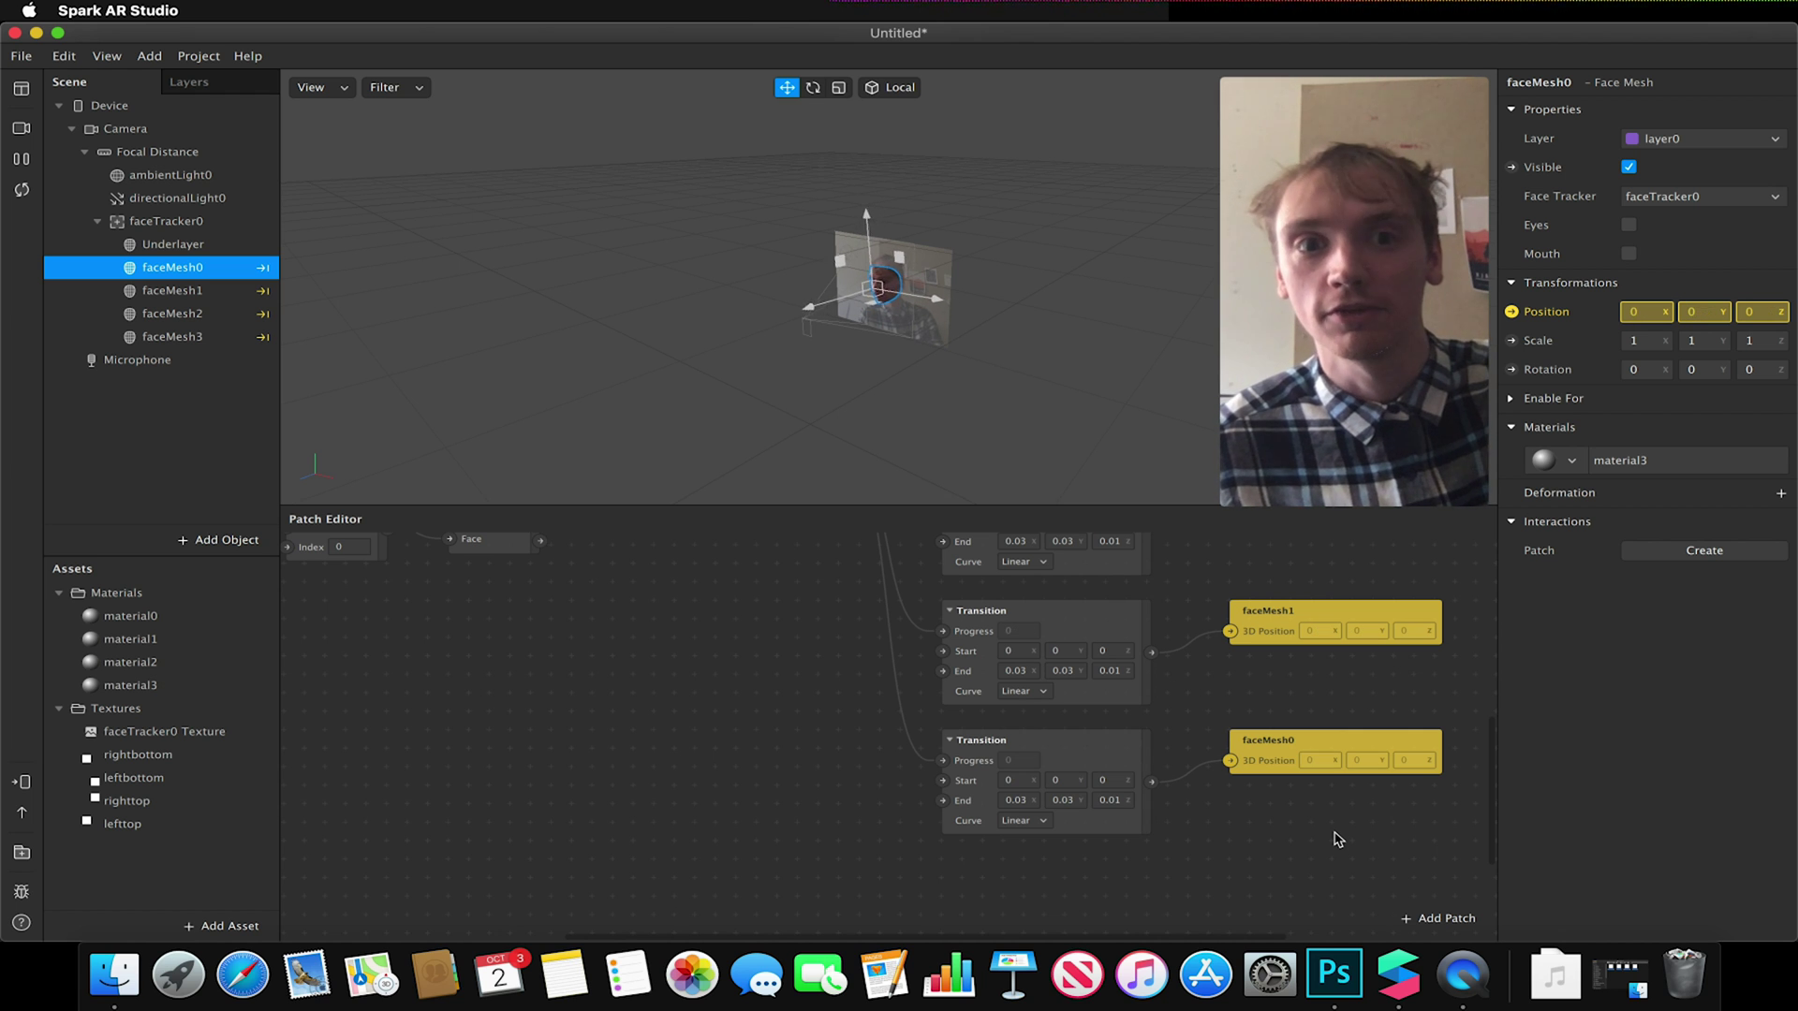
pyautogui.scroll(5, 568, 679)
pyautogui.scroll(1, 628, 656)
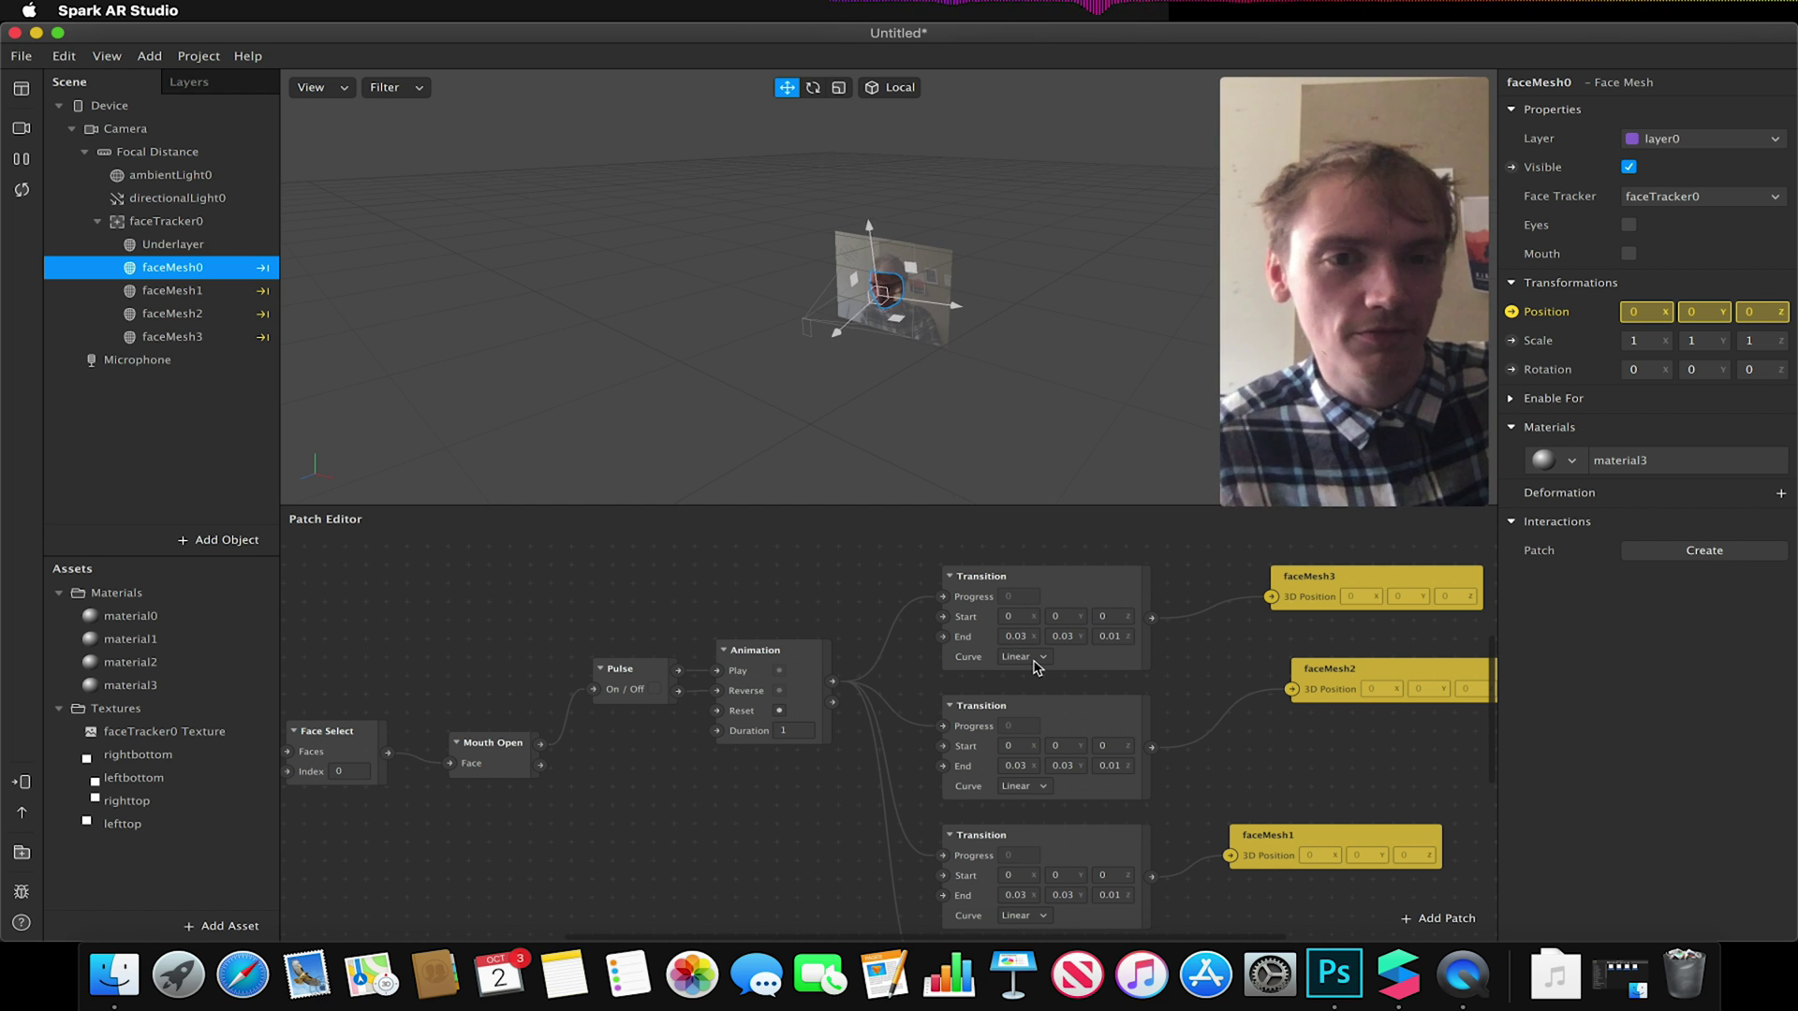
# Step: Set the top Transition's curve to Bounce Out after briefly trying an Elastic curve
pyautogui.click(1033, 660)
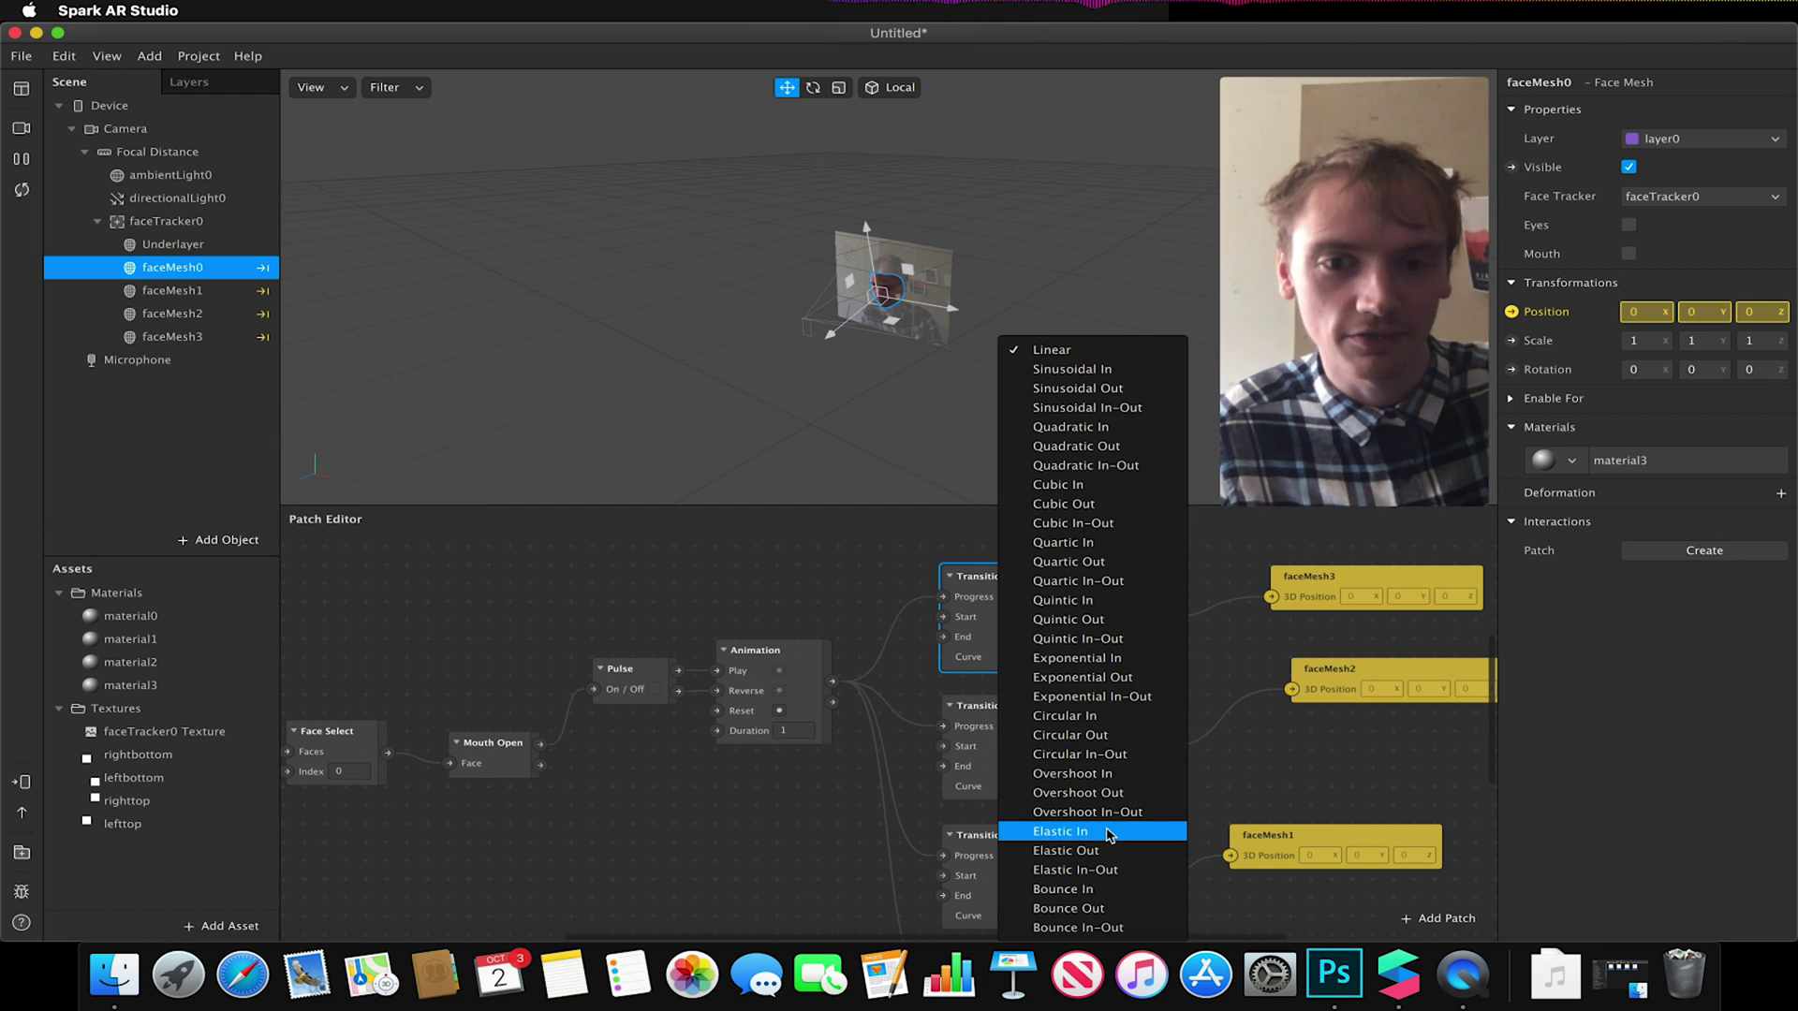
pyautogui.click(1107, 870)
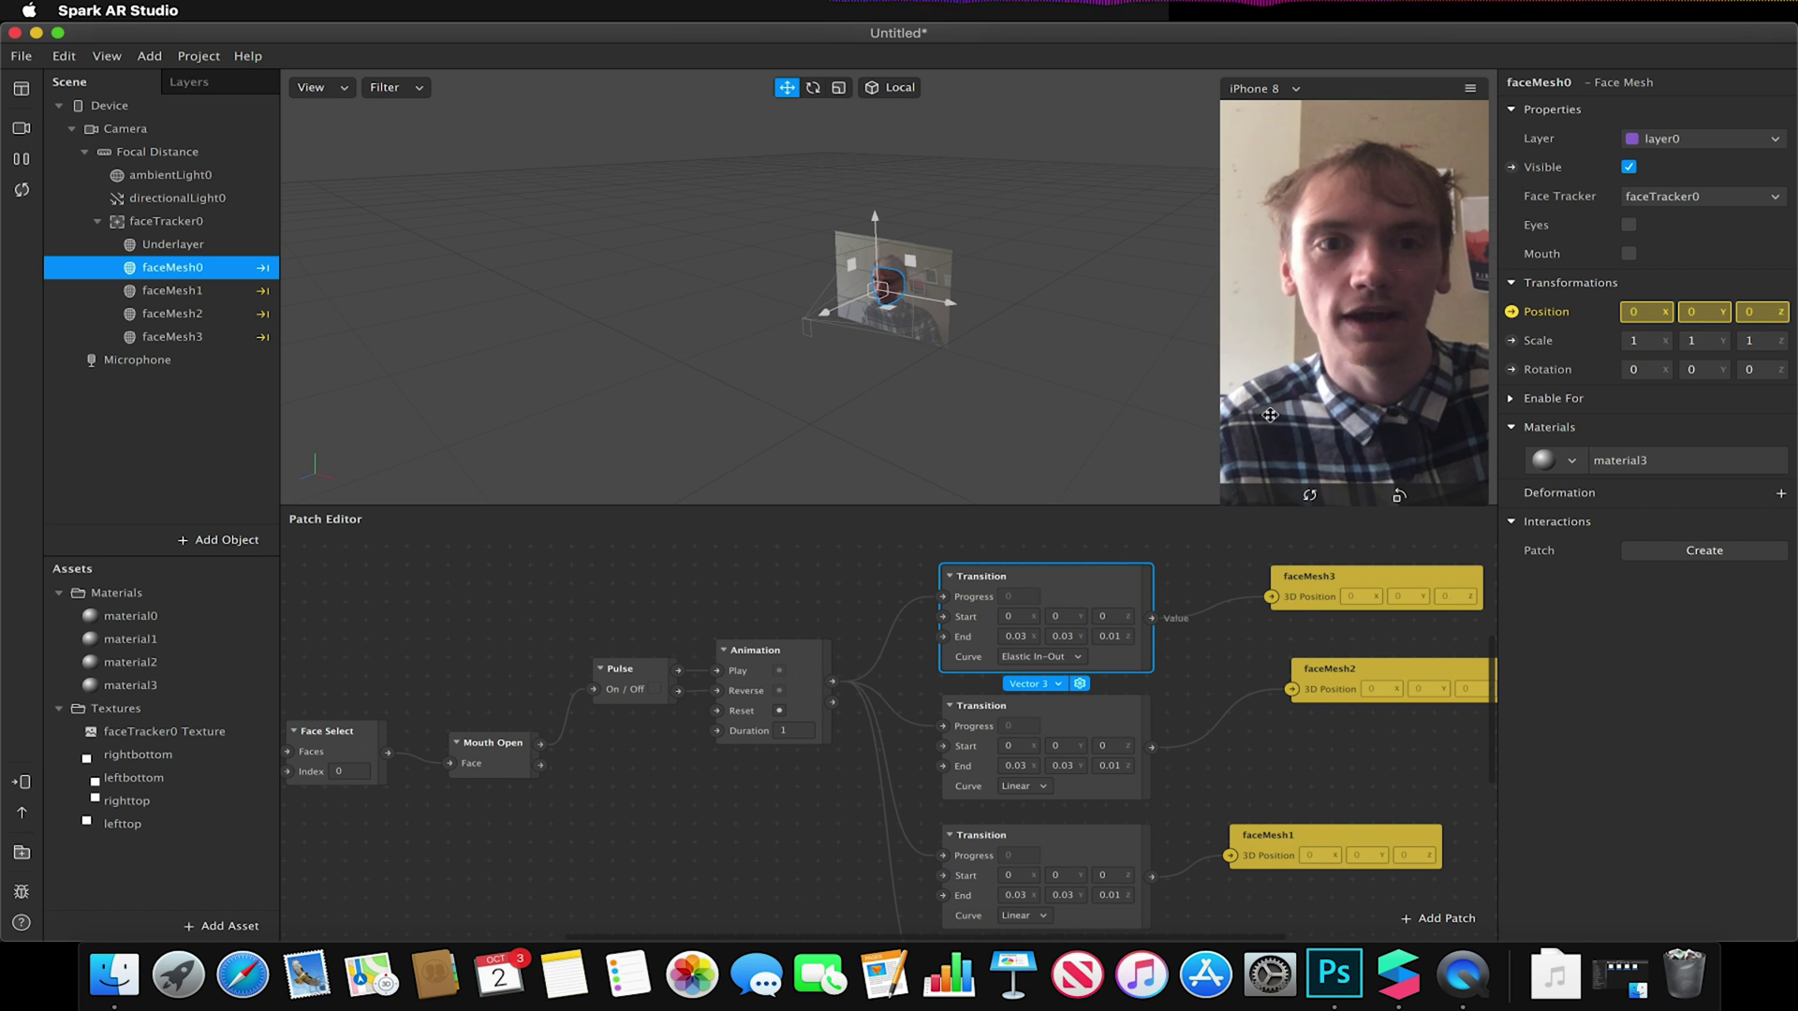
pyautogui.click(1046, 655)
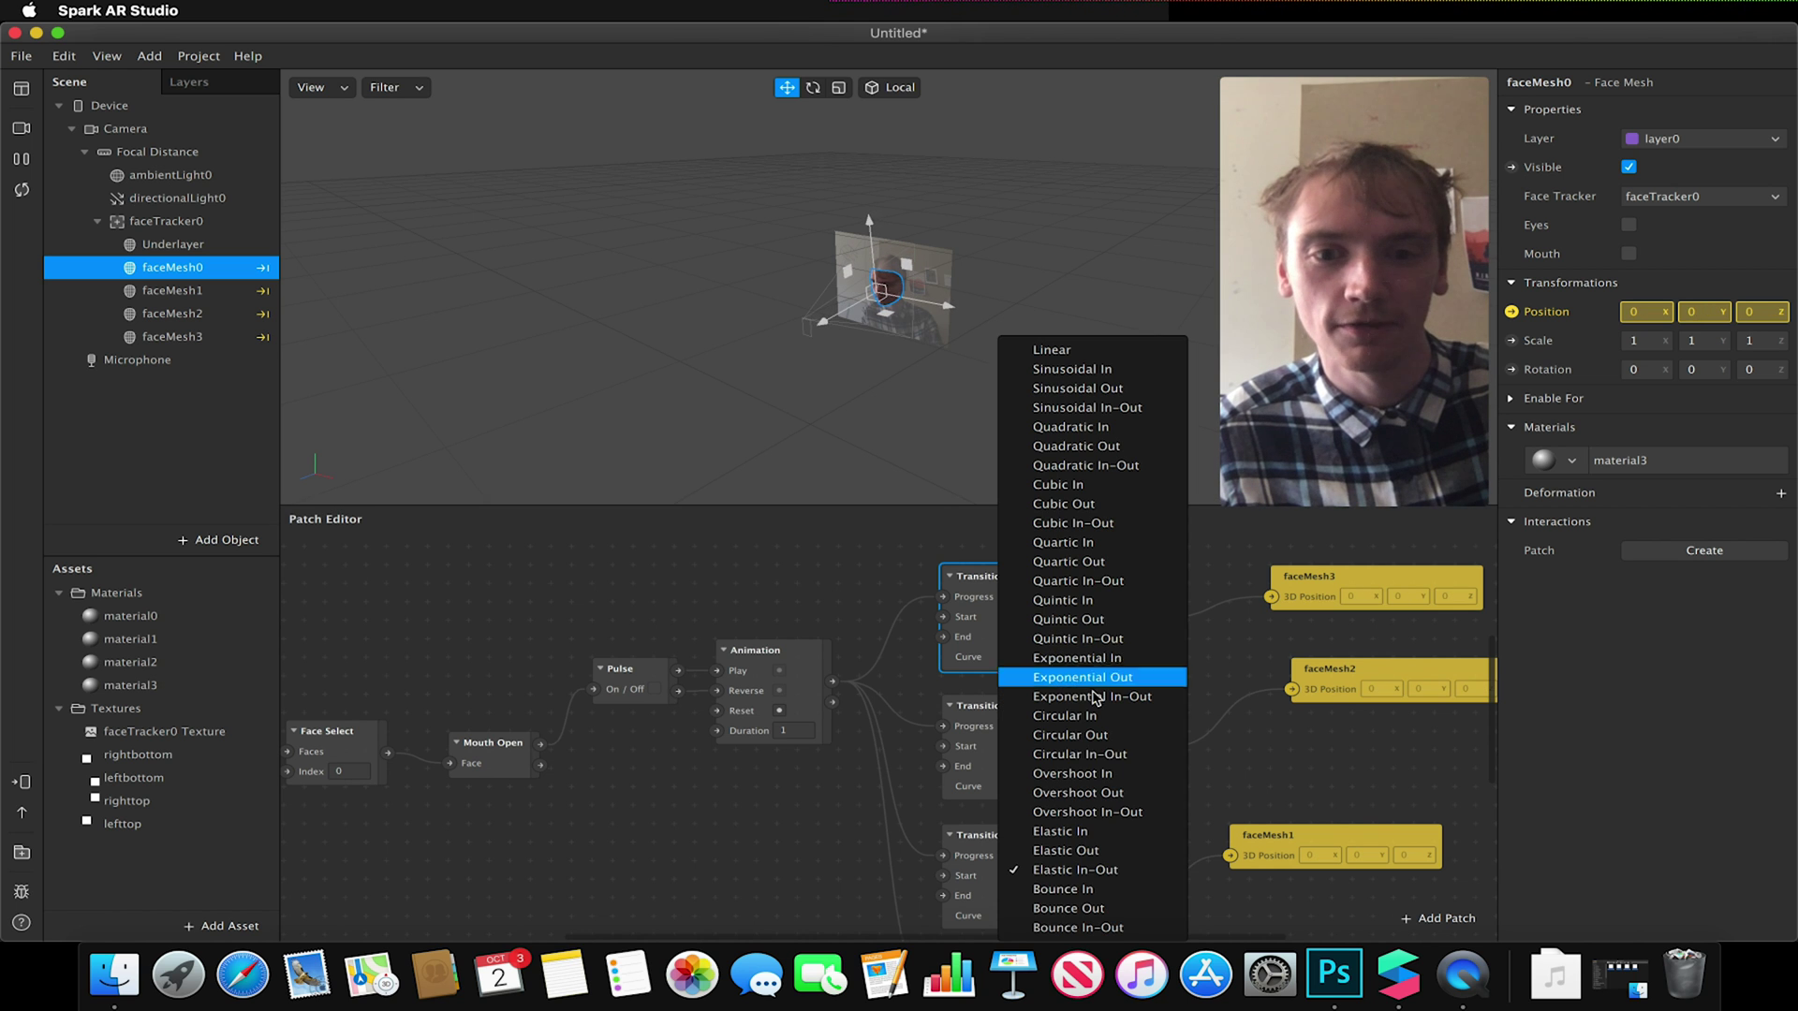
pyautogui.click(1138, 907)
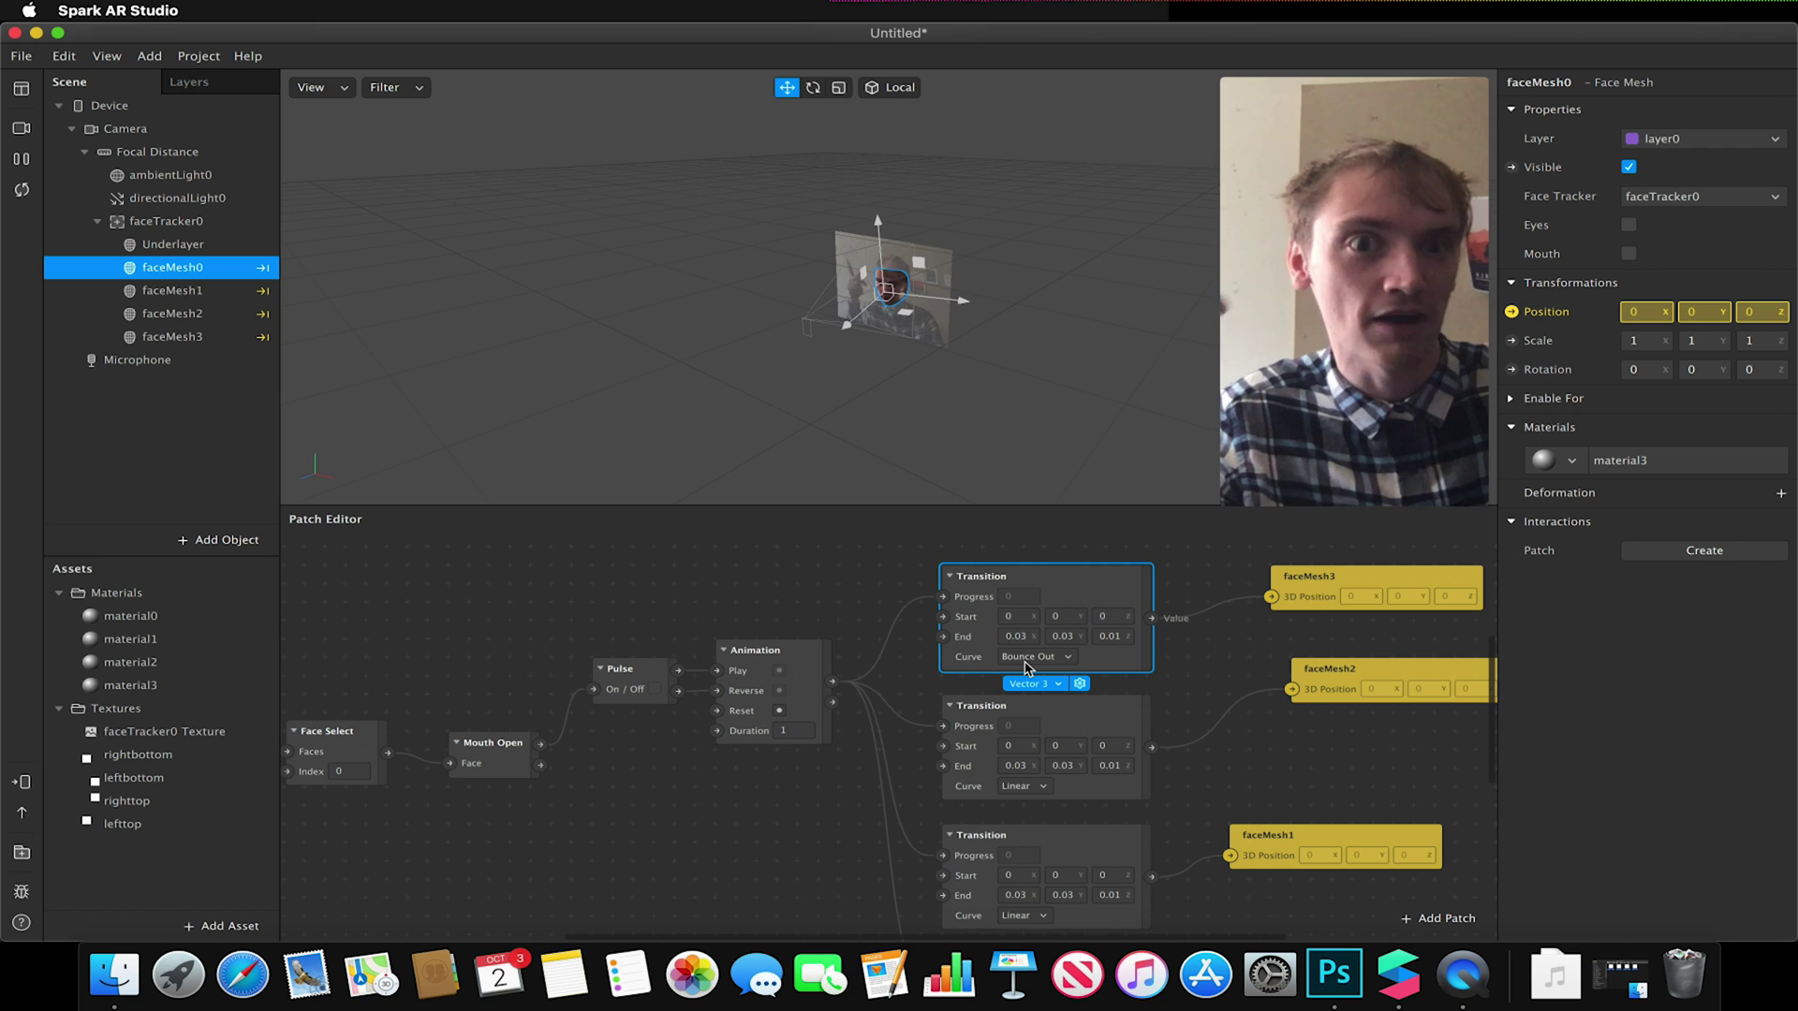
pyautogui.scroll(-3, 1197, 686)
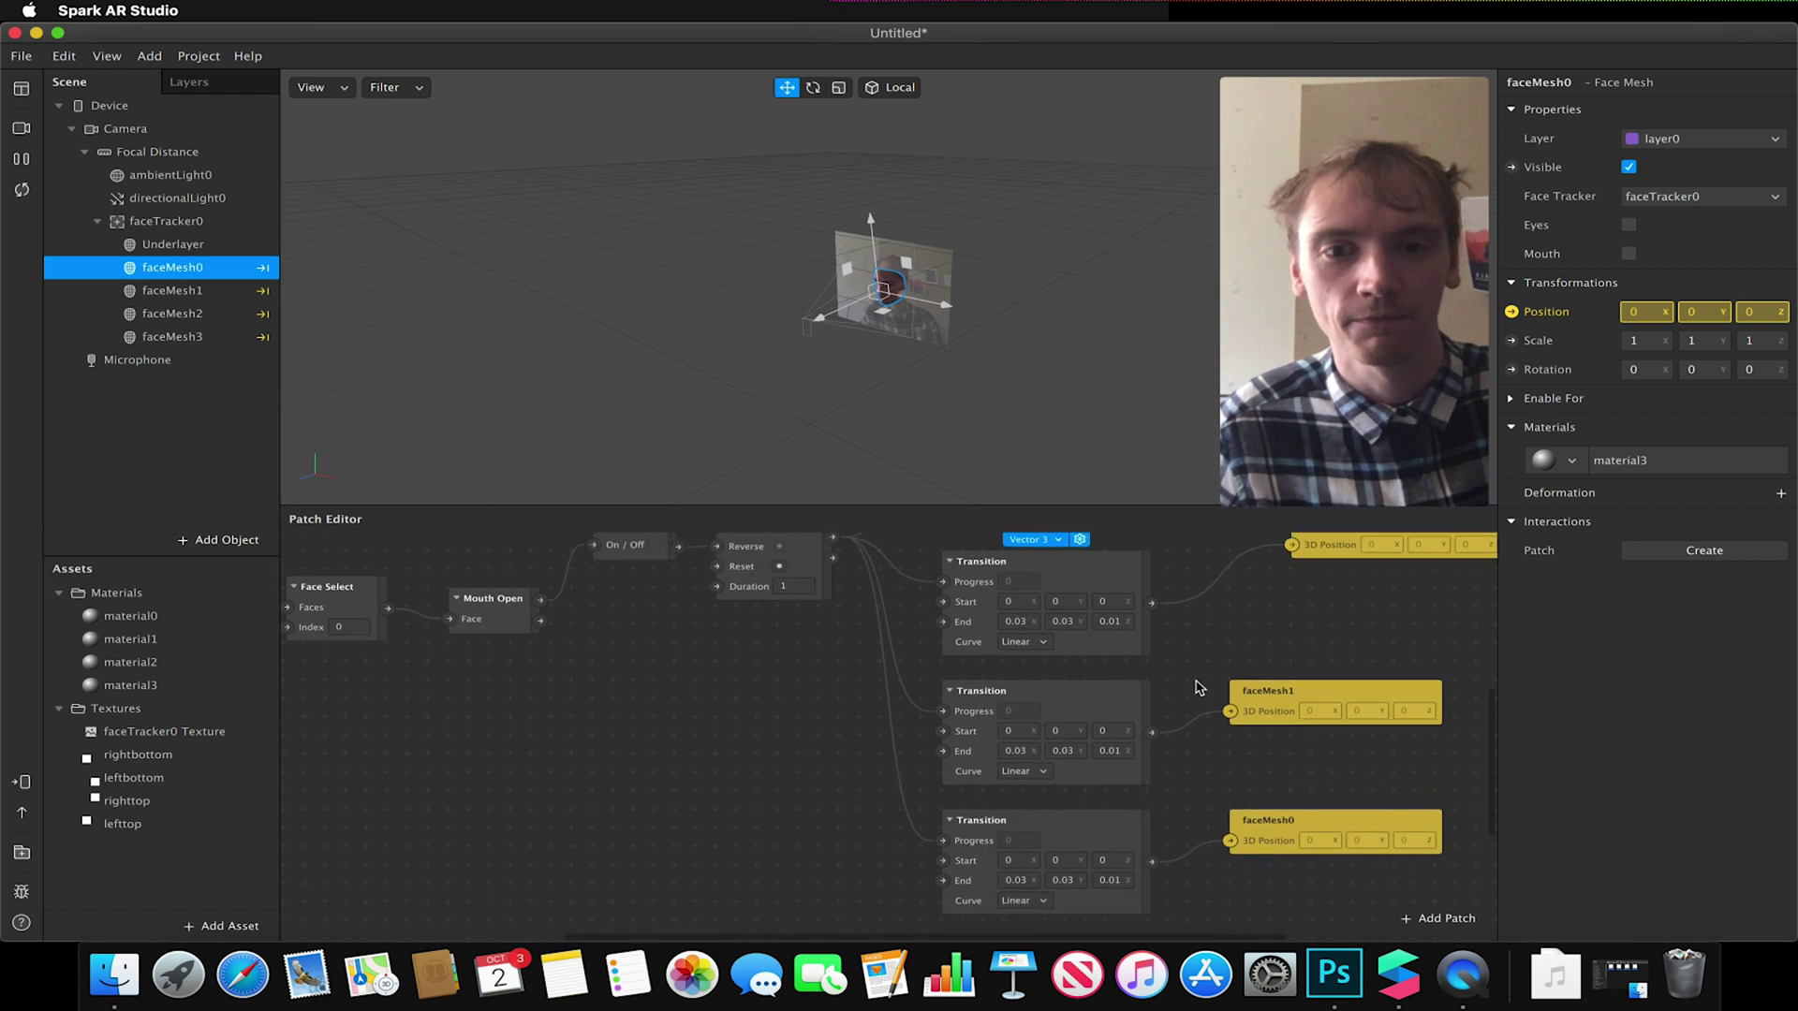
pyautogui.scroll(-2, 1197, 687)
# Step: Set the remaining three Transitions, including faceMesh1's and faceMesh0's, to Bounce Out
pyautogui.click(1033, 564)
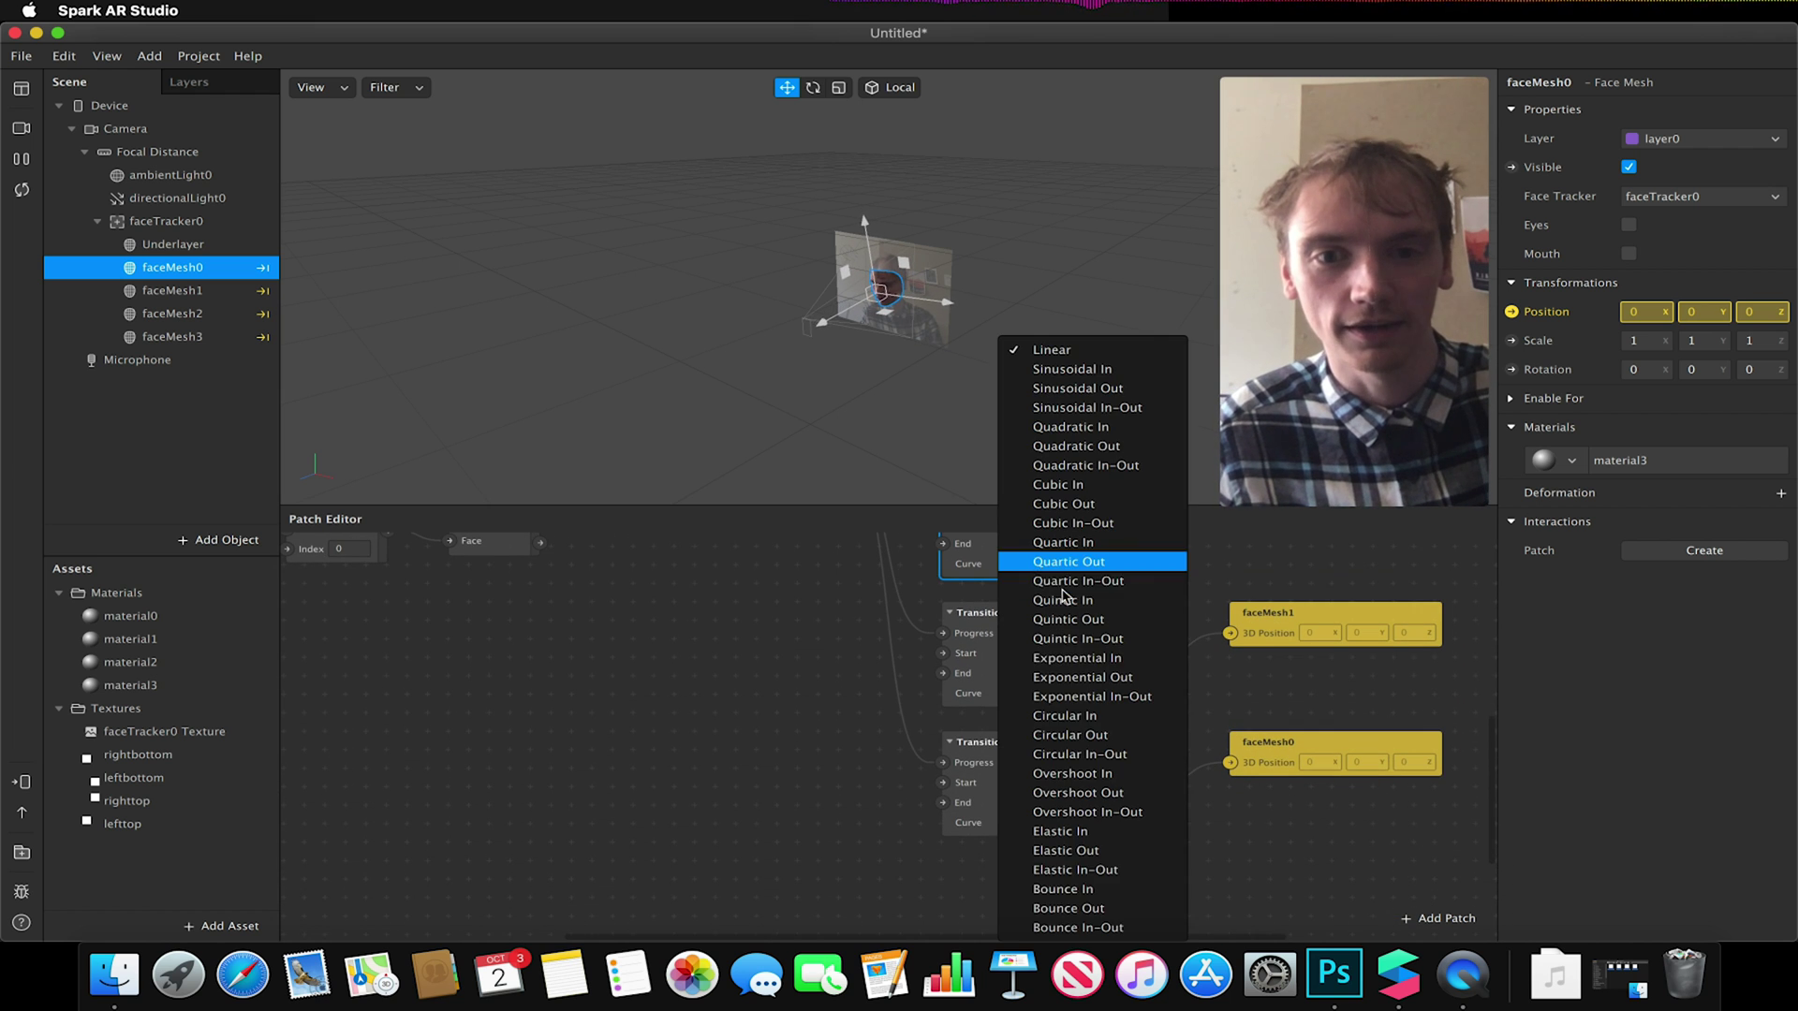
pyautogui.click(1124, 889)
pyautogui.click(1022, 696)
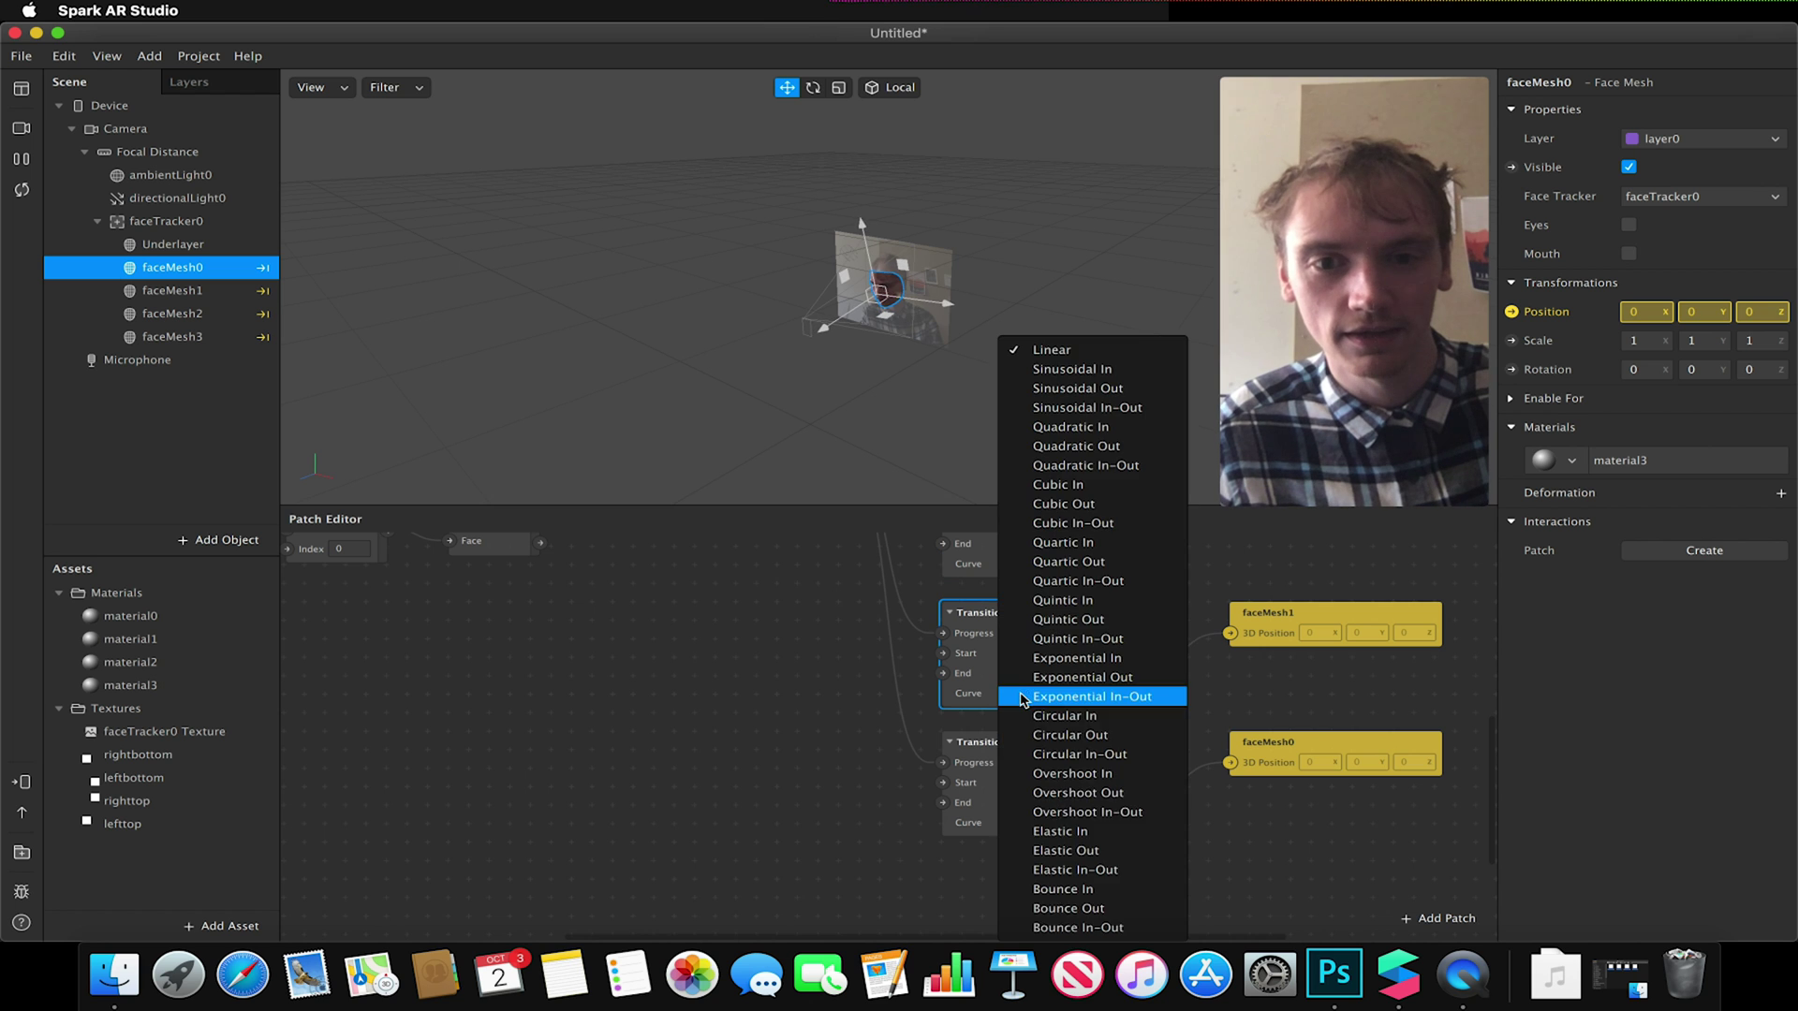
pyautogui.click(1123, 908)
pyautogui.click(1020, 823)
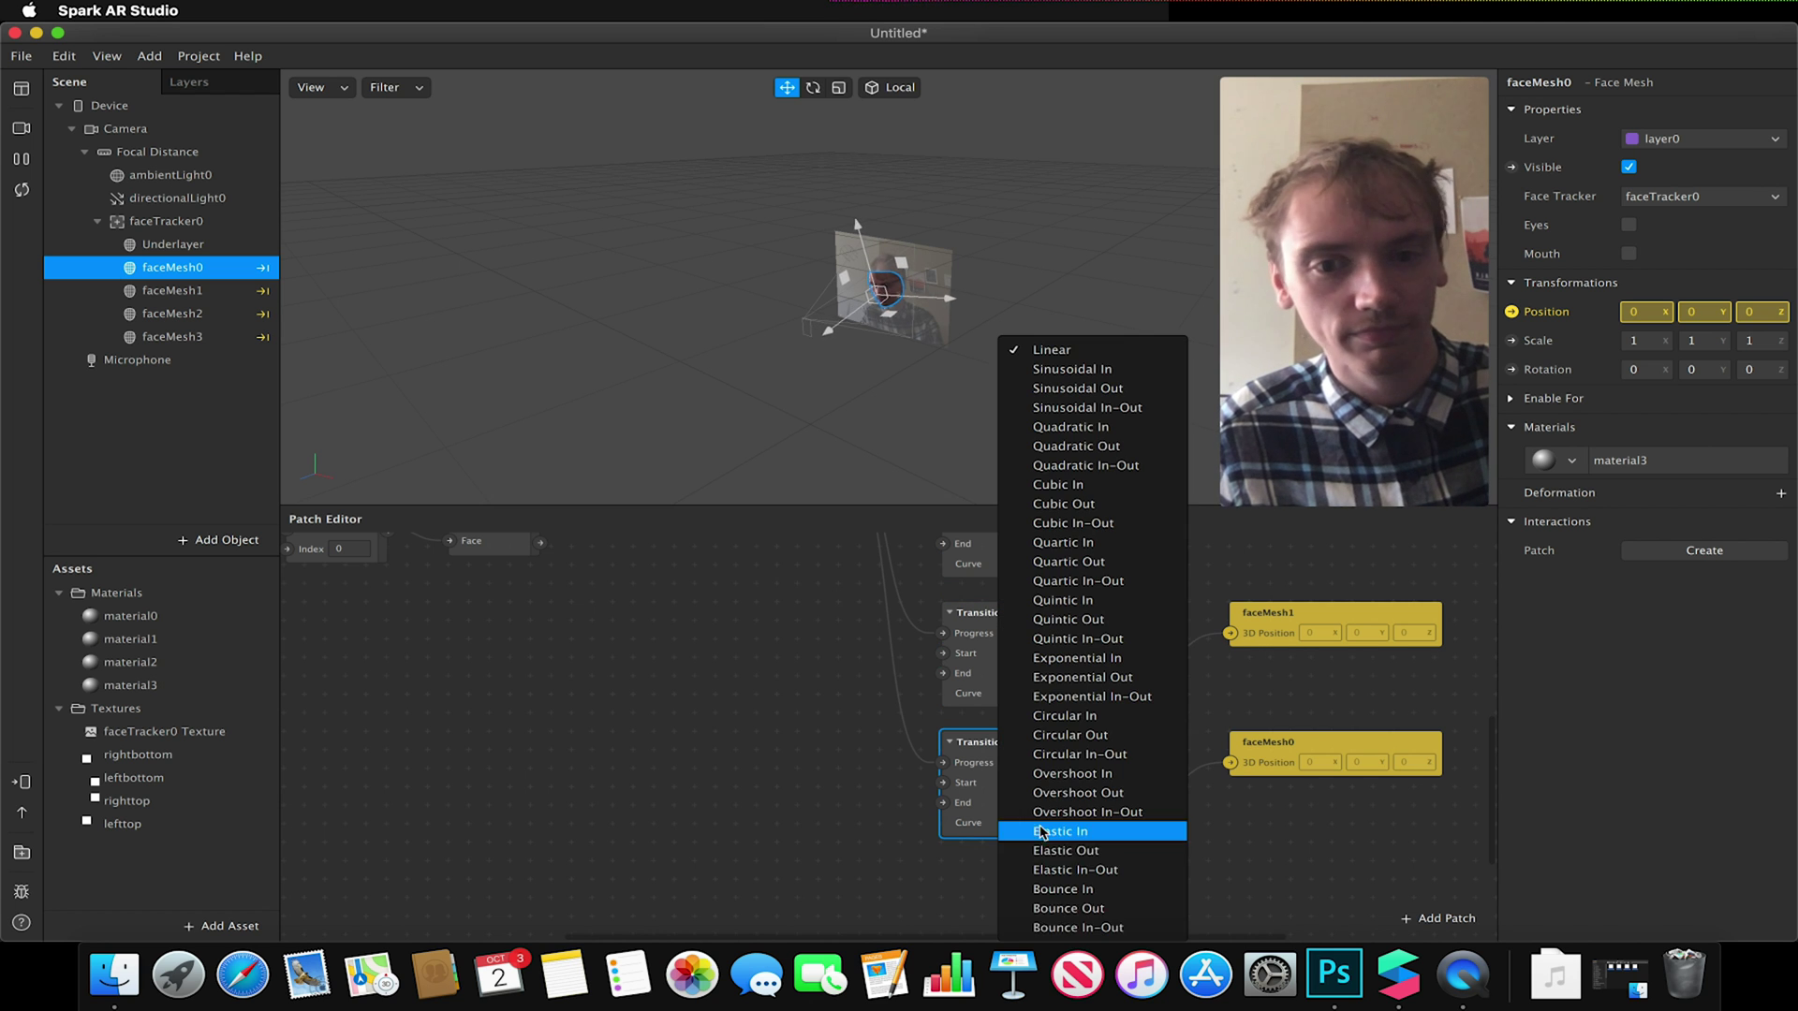
pyautogui.click(1146, 908)
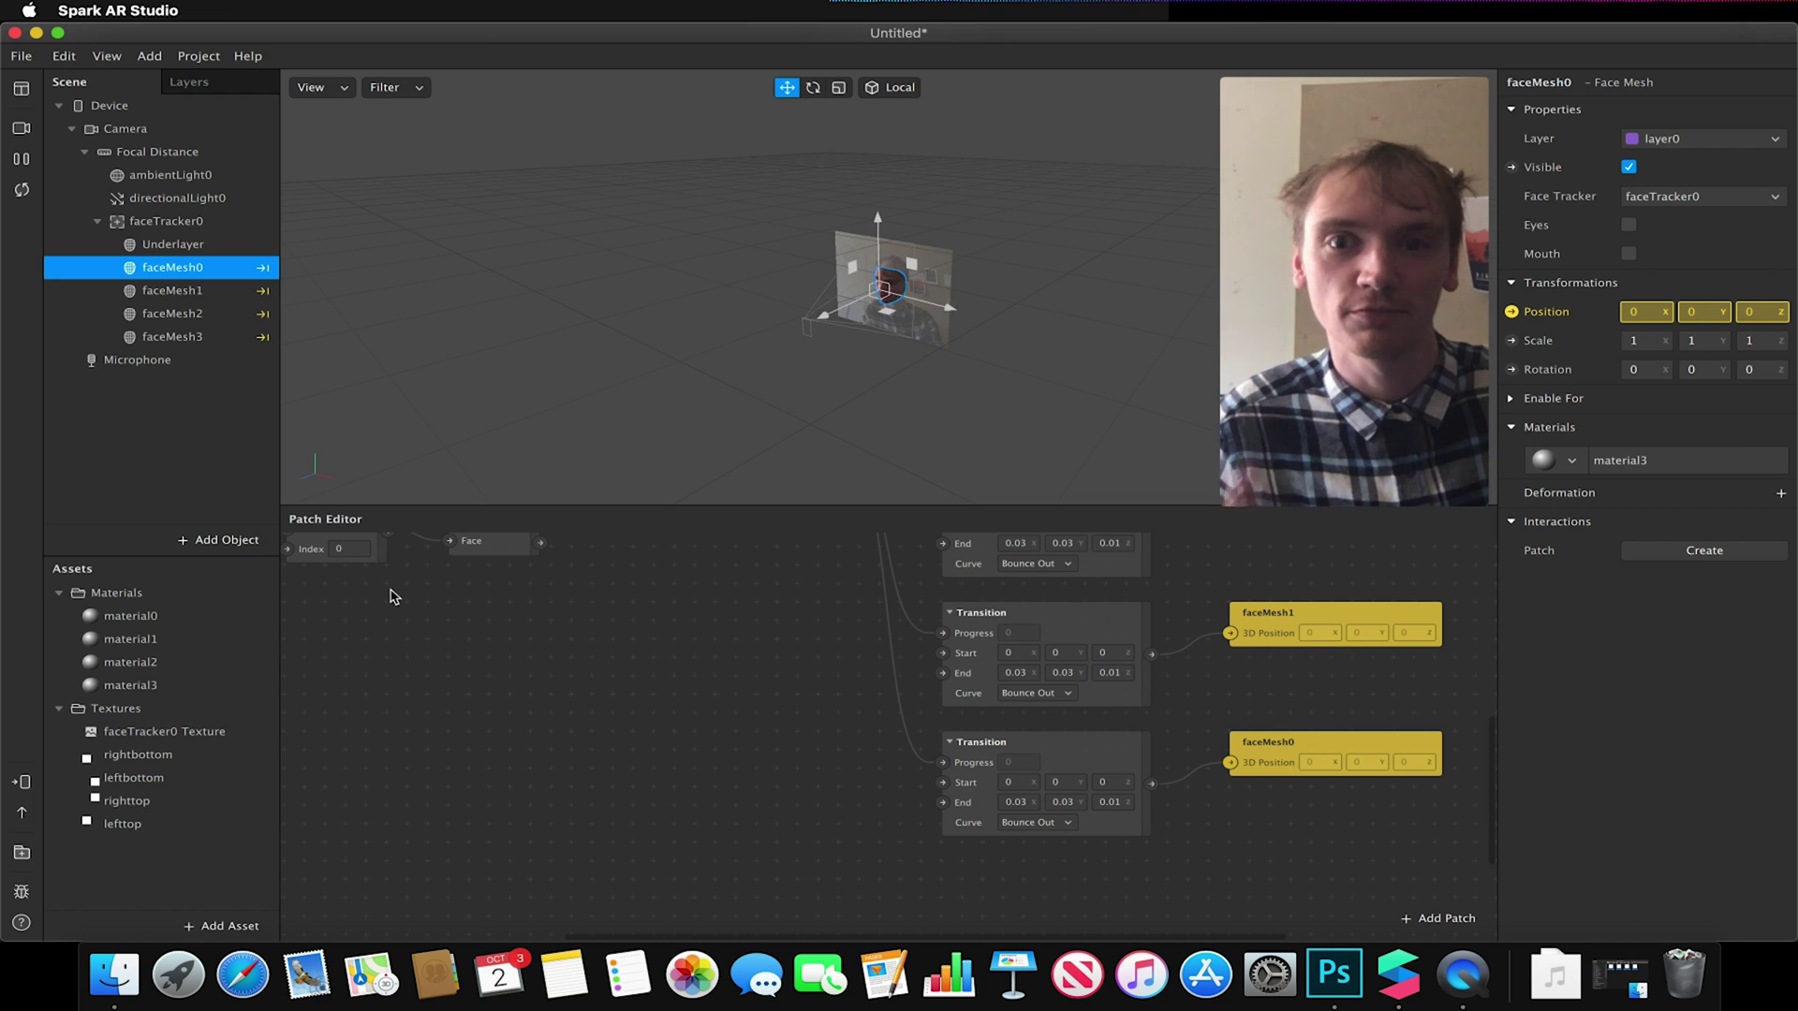
# Step: Create material4 for the Underlayer and open its settings
pyautogui.click(175, 244)
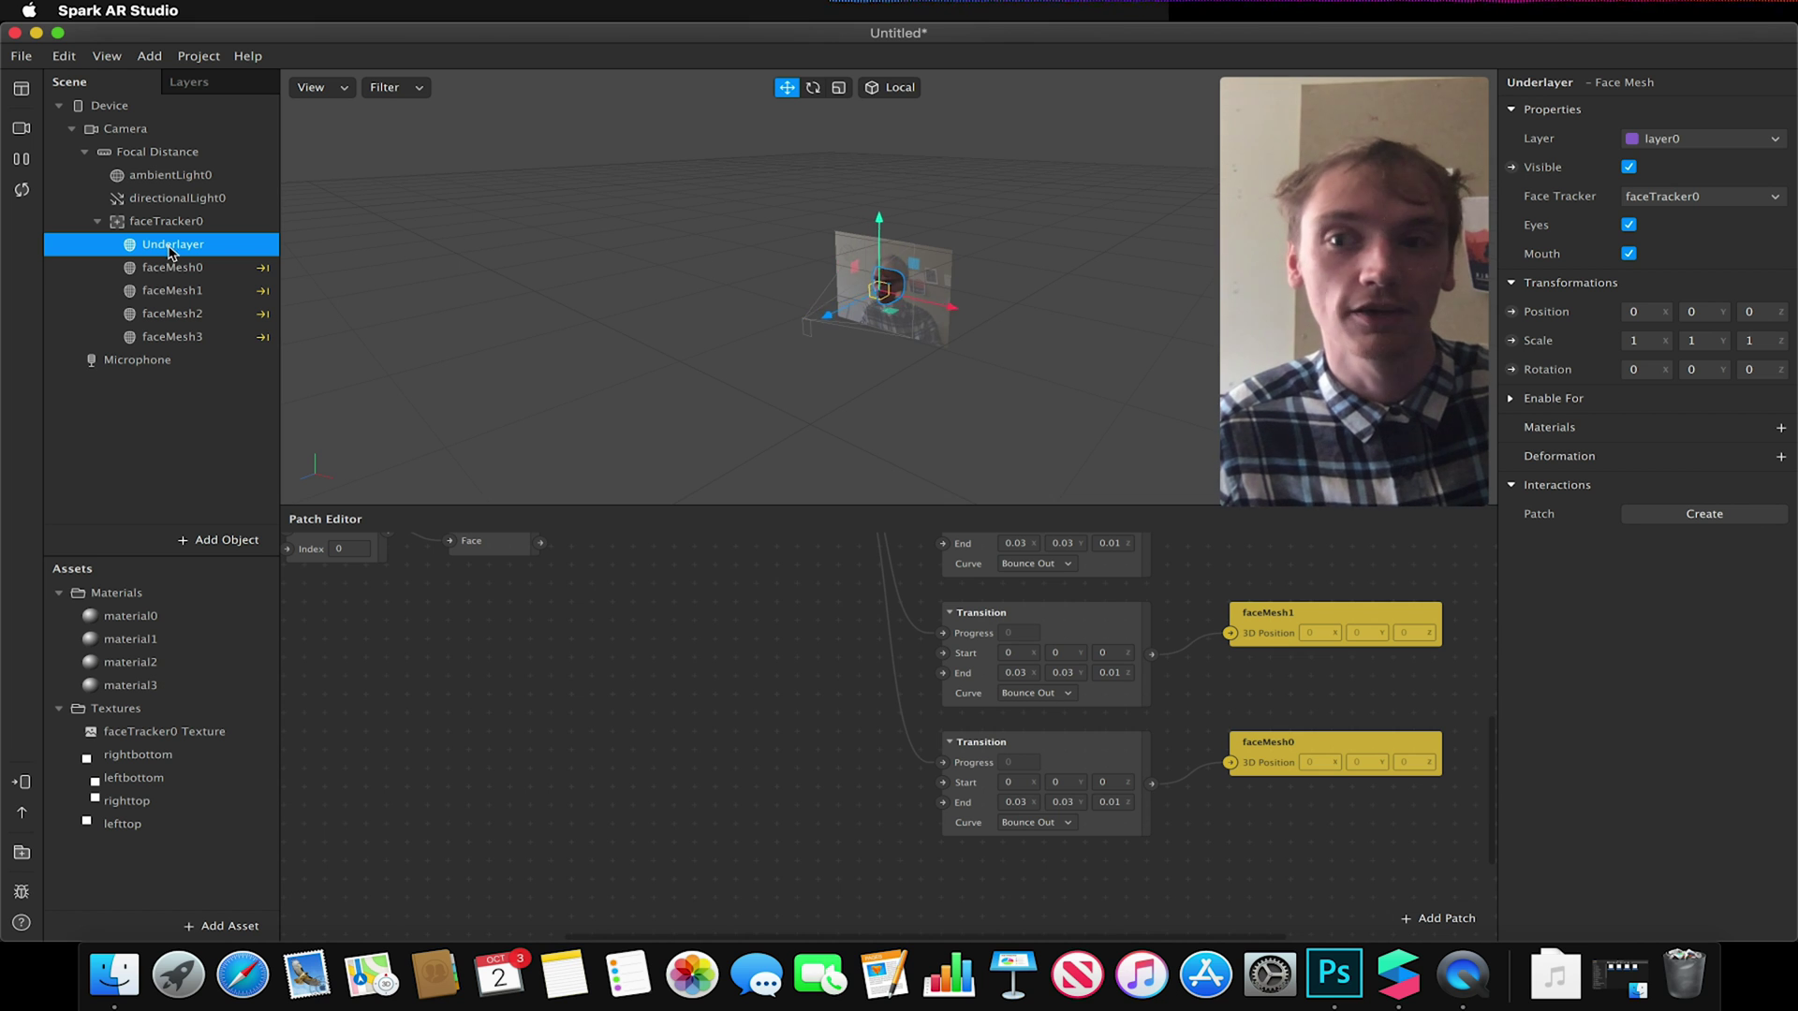
pyautogui.click(1780, 428)
pyautogui.click(1672, 573)
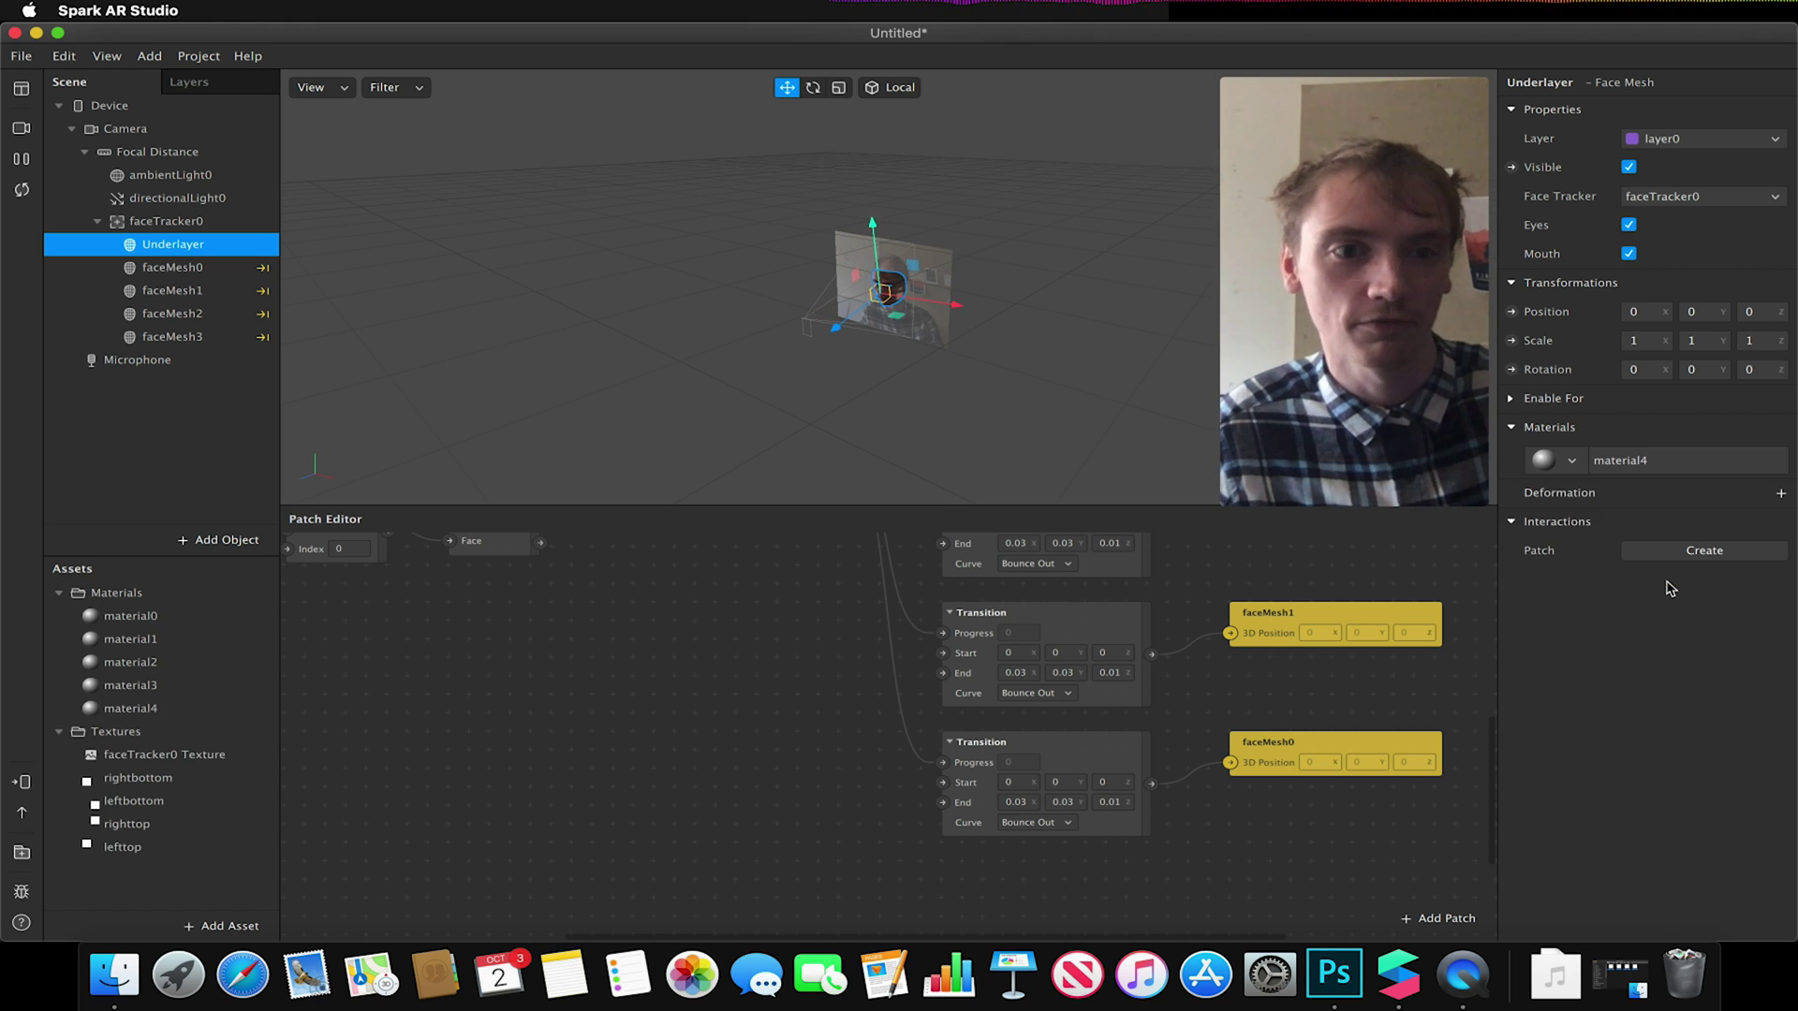
pyautogui.click(208, 717)
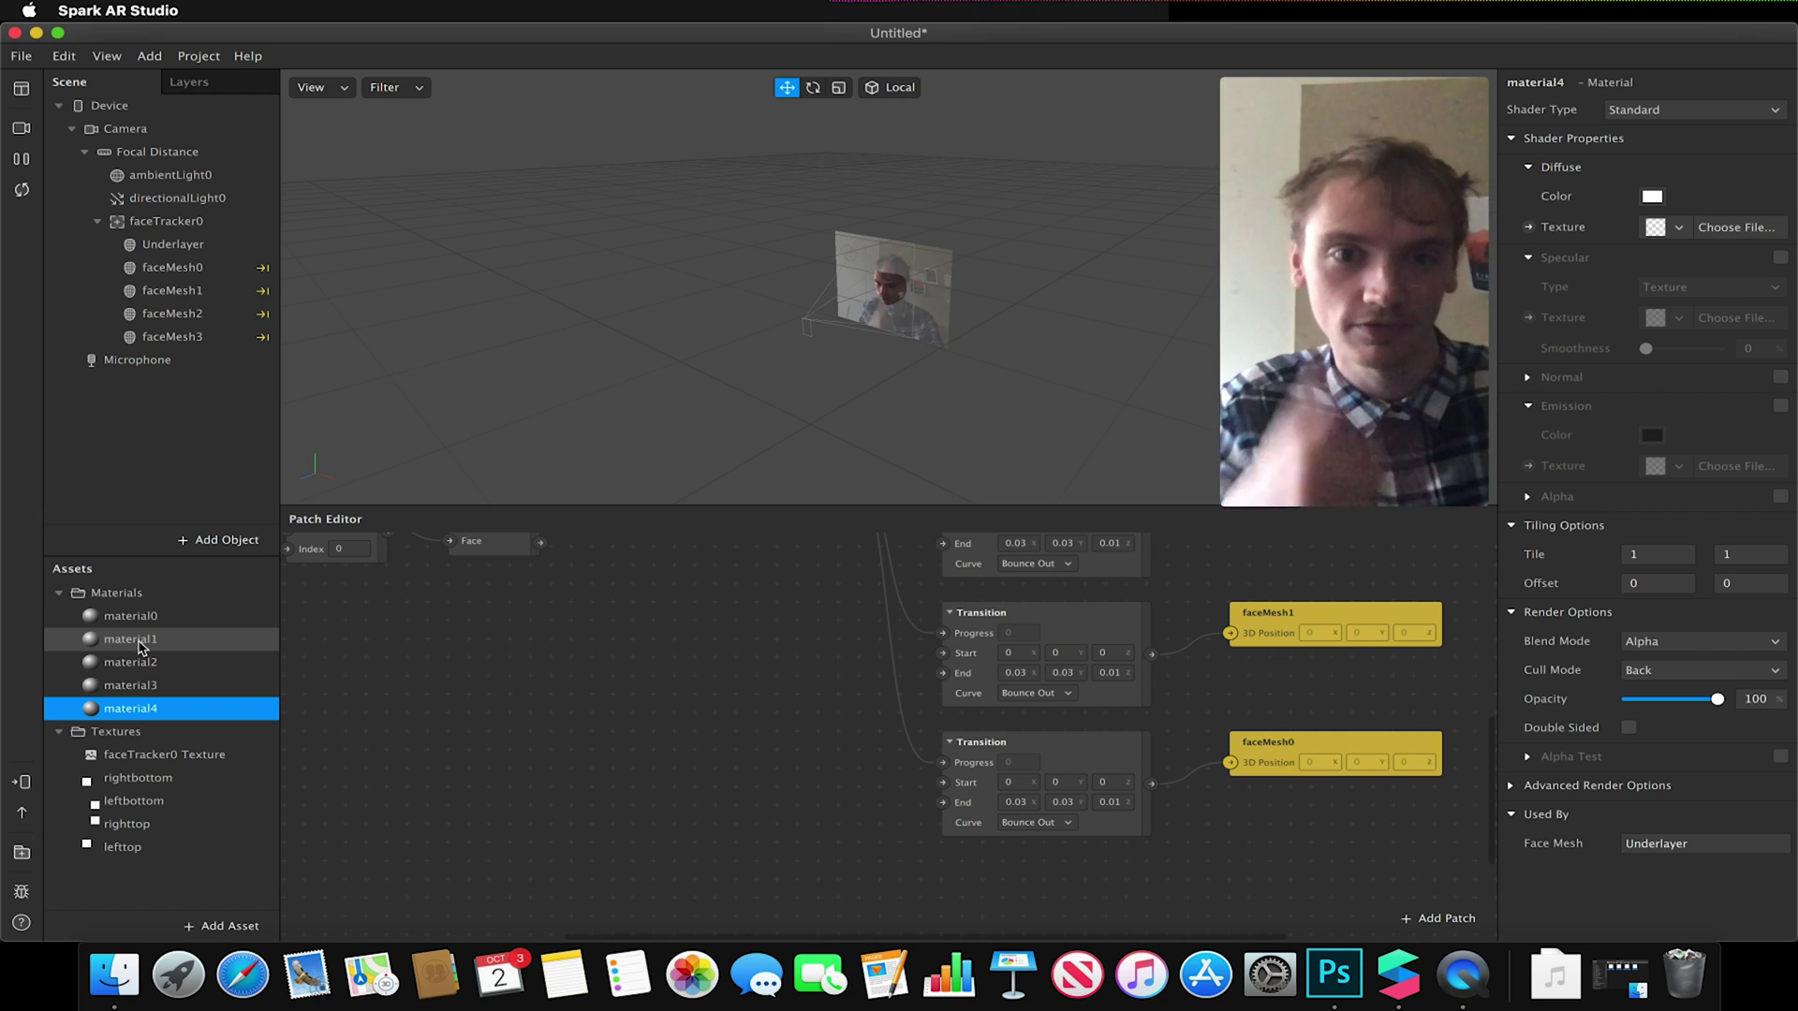
pyautogui.moveTo(1353, 291)
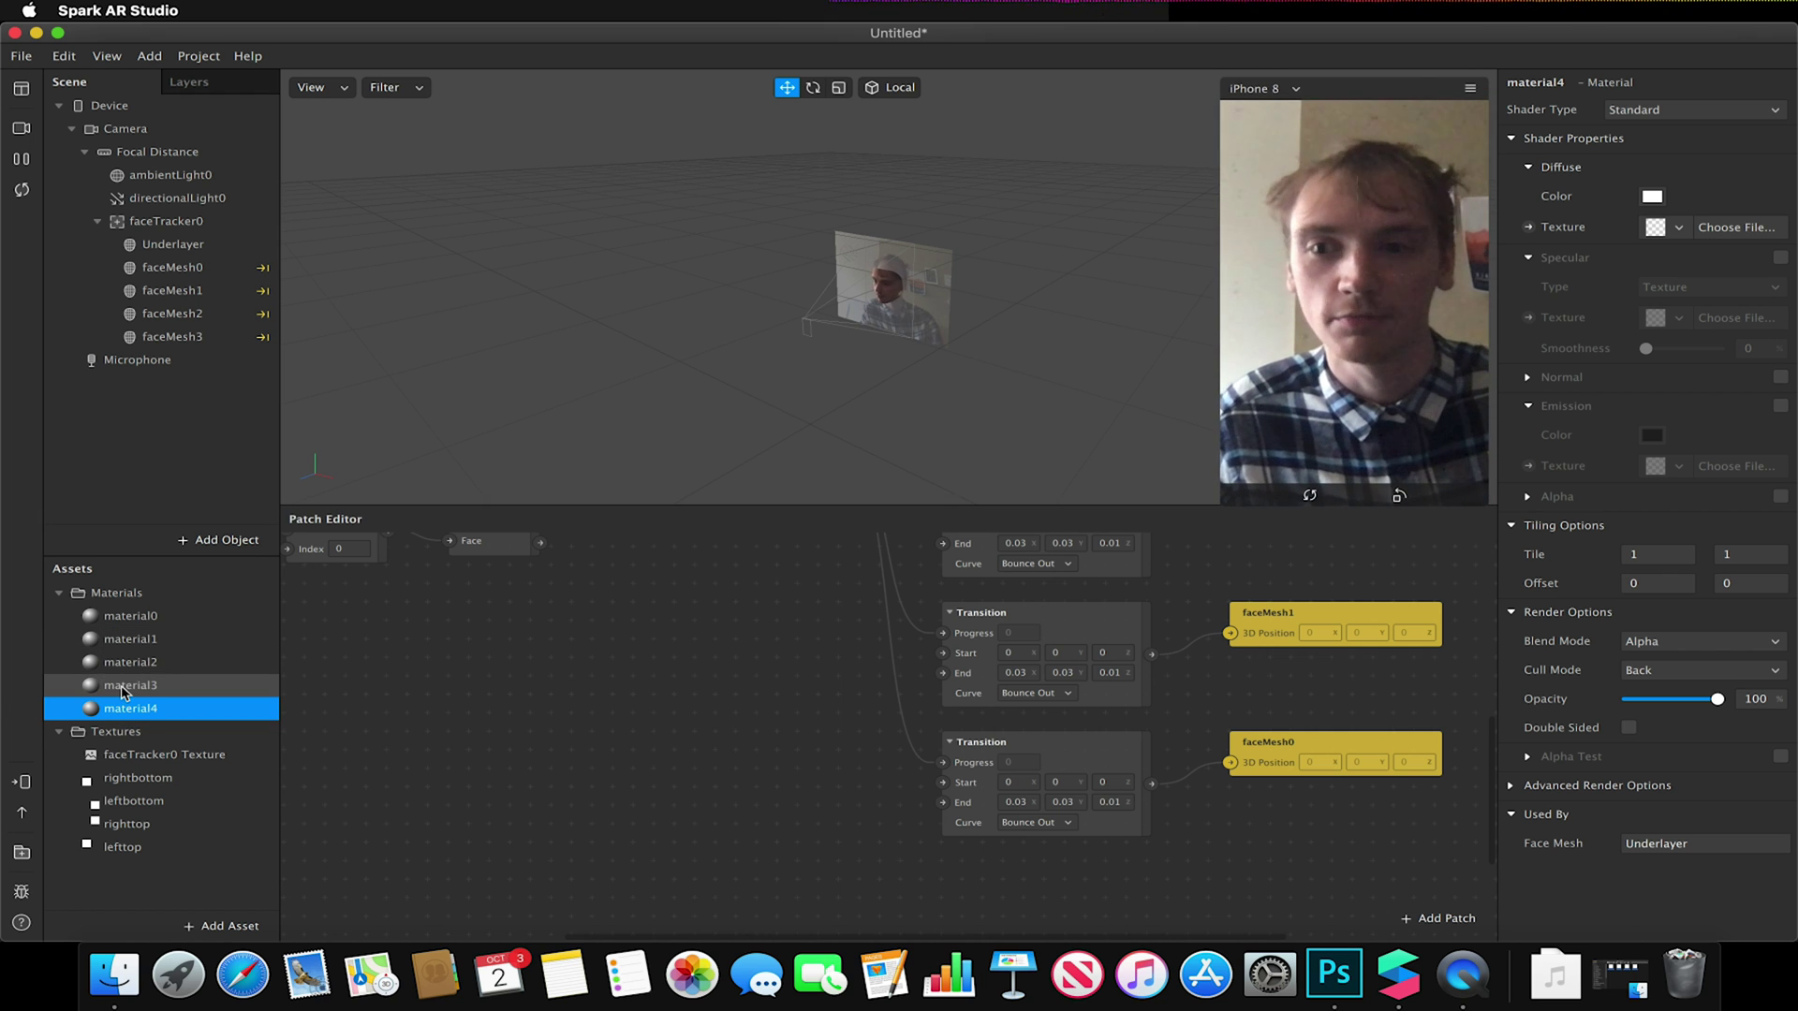
# Step: Set material4's Diffuse texture to a new texture from textureface.png
pyautogui.click(1675, 226)
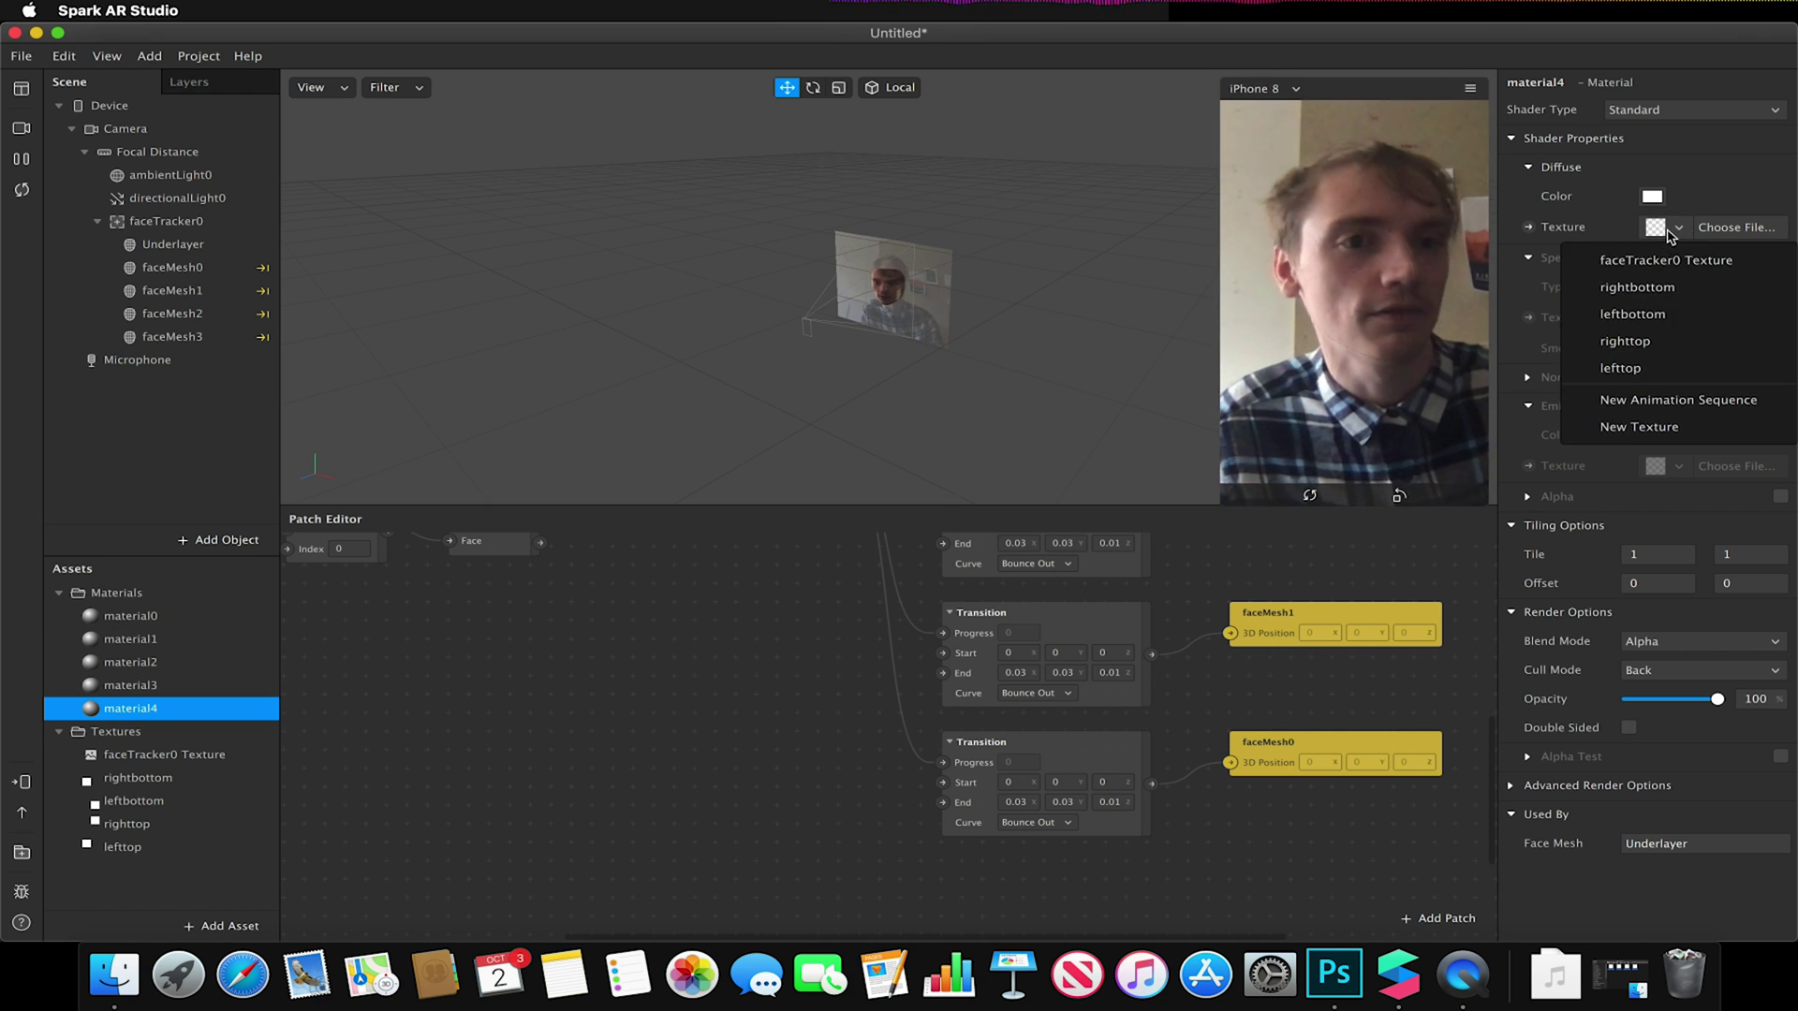
pyautogui.click(1656, 427)
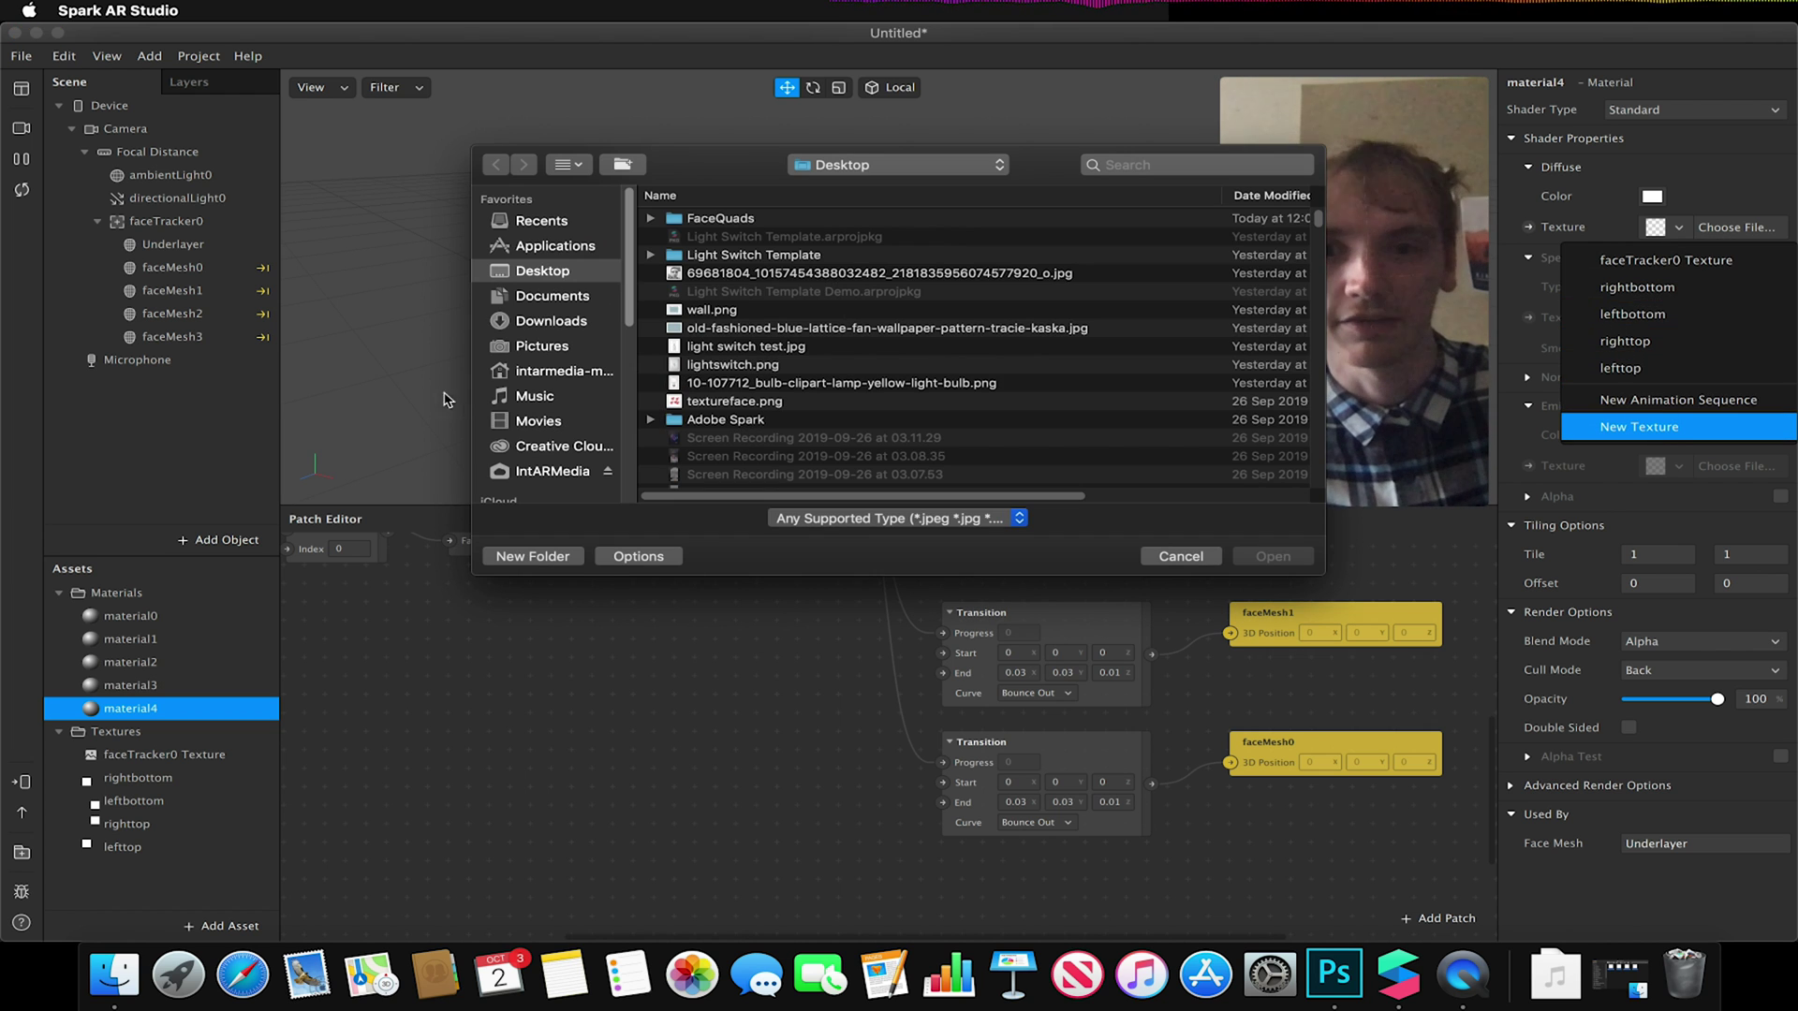
pyautogui.click(726, 276)
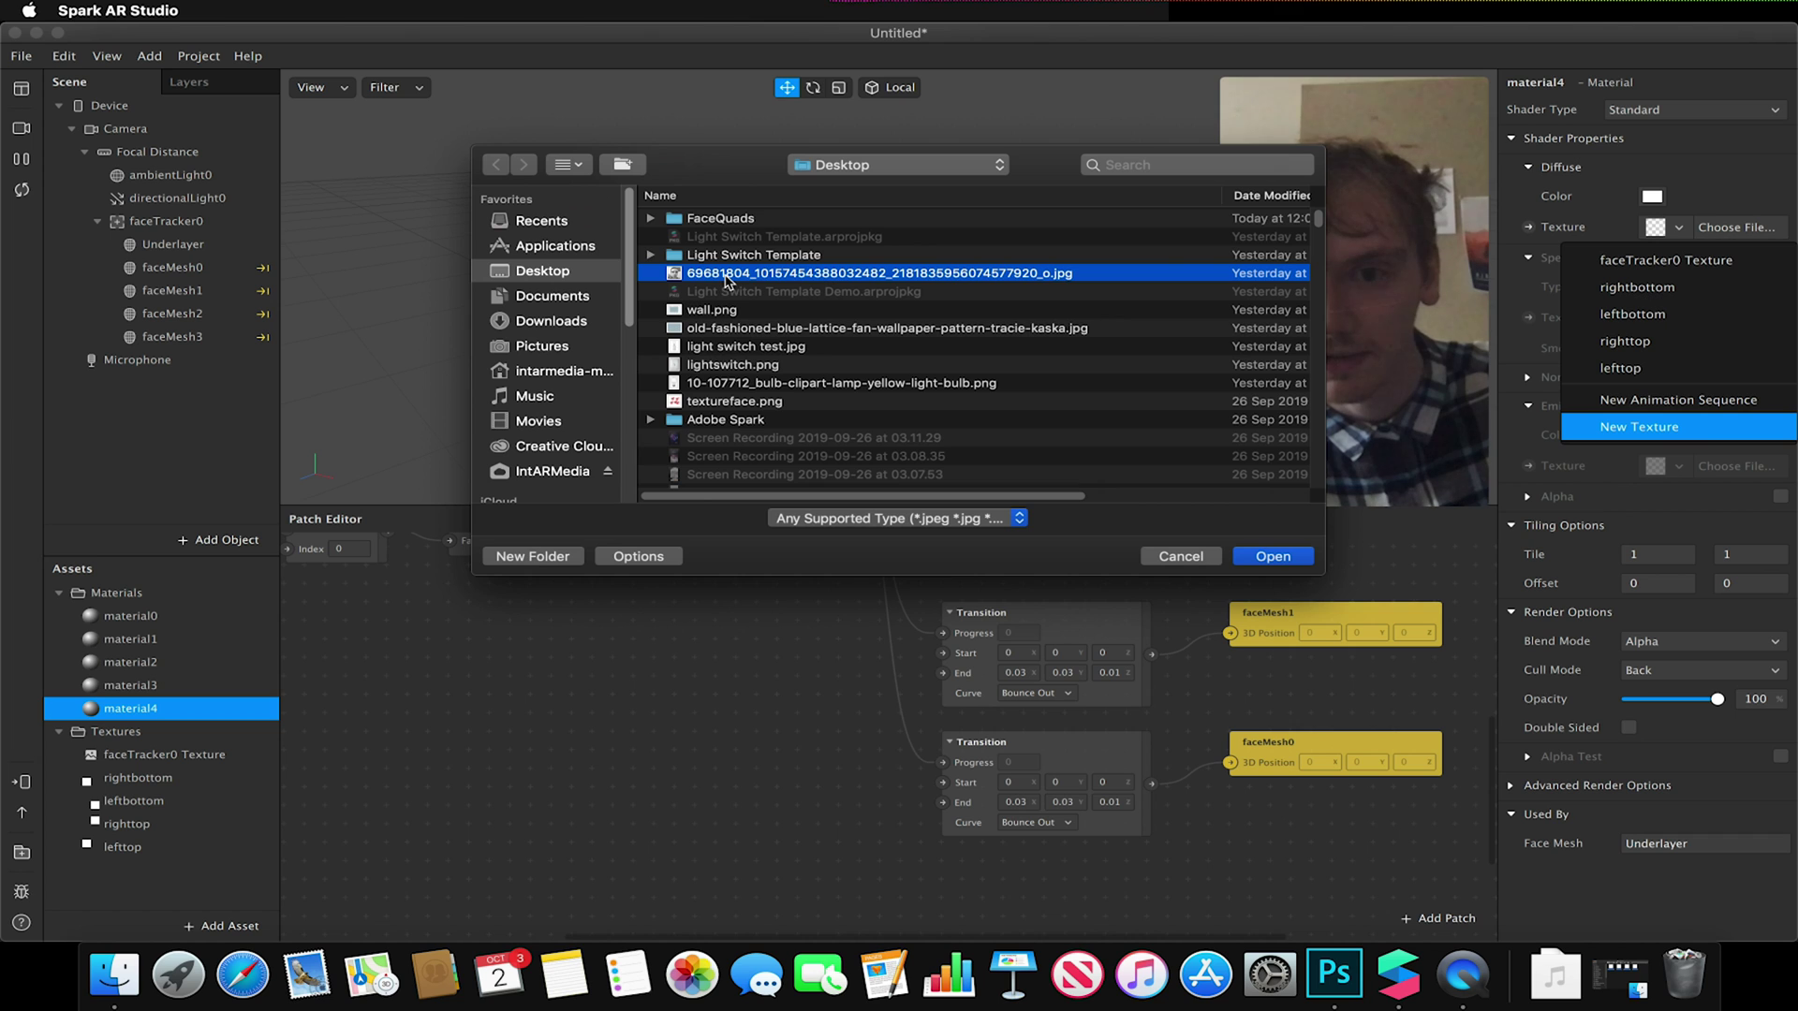
pyautogui.click(714, 403)
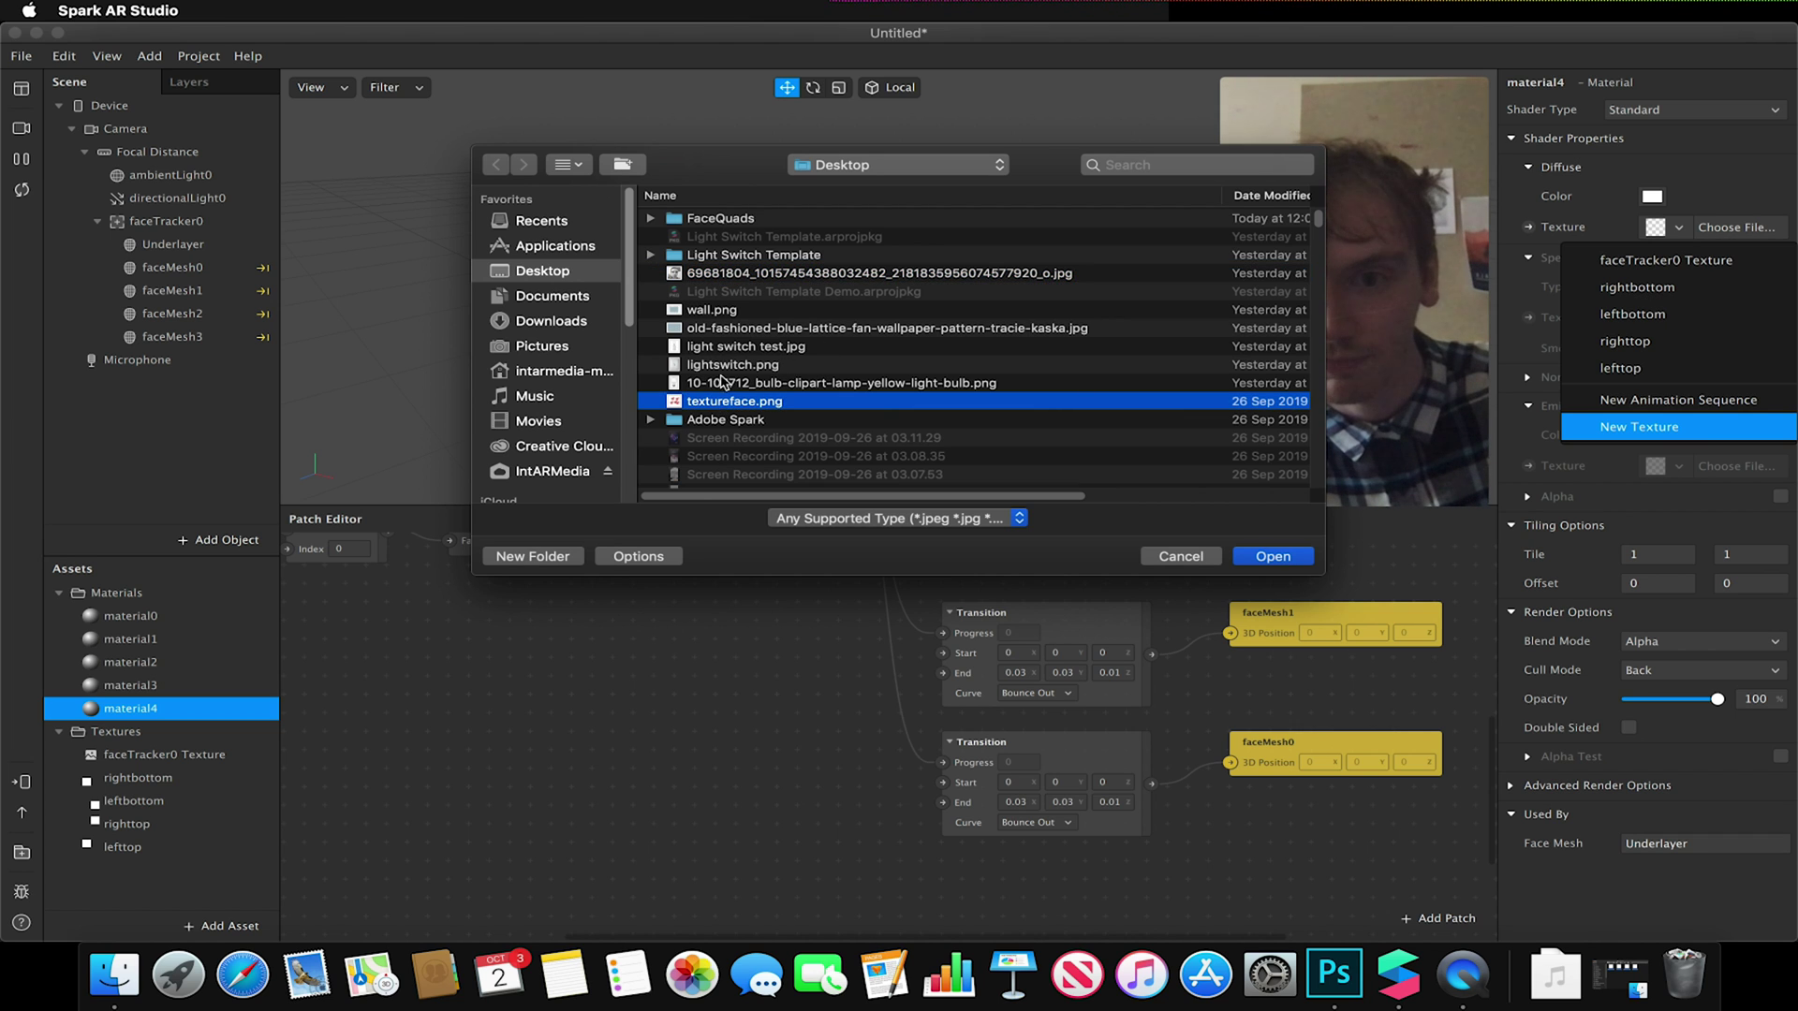
pyautogui.click(1271, 558)
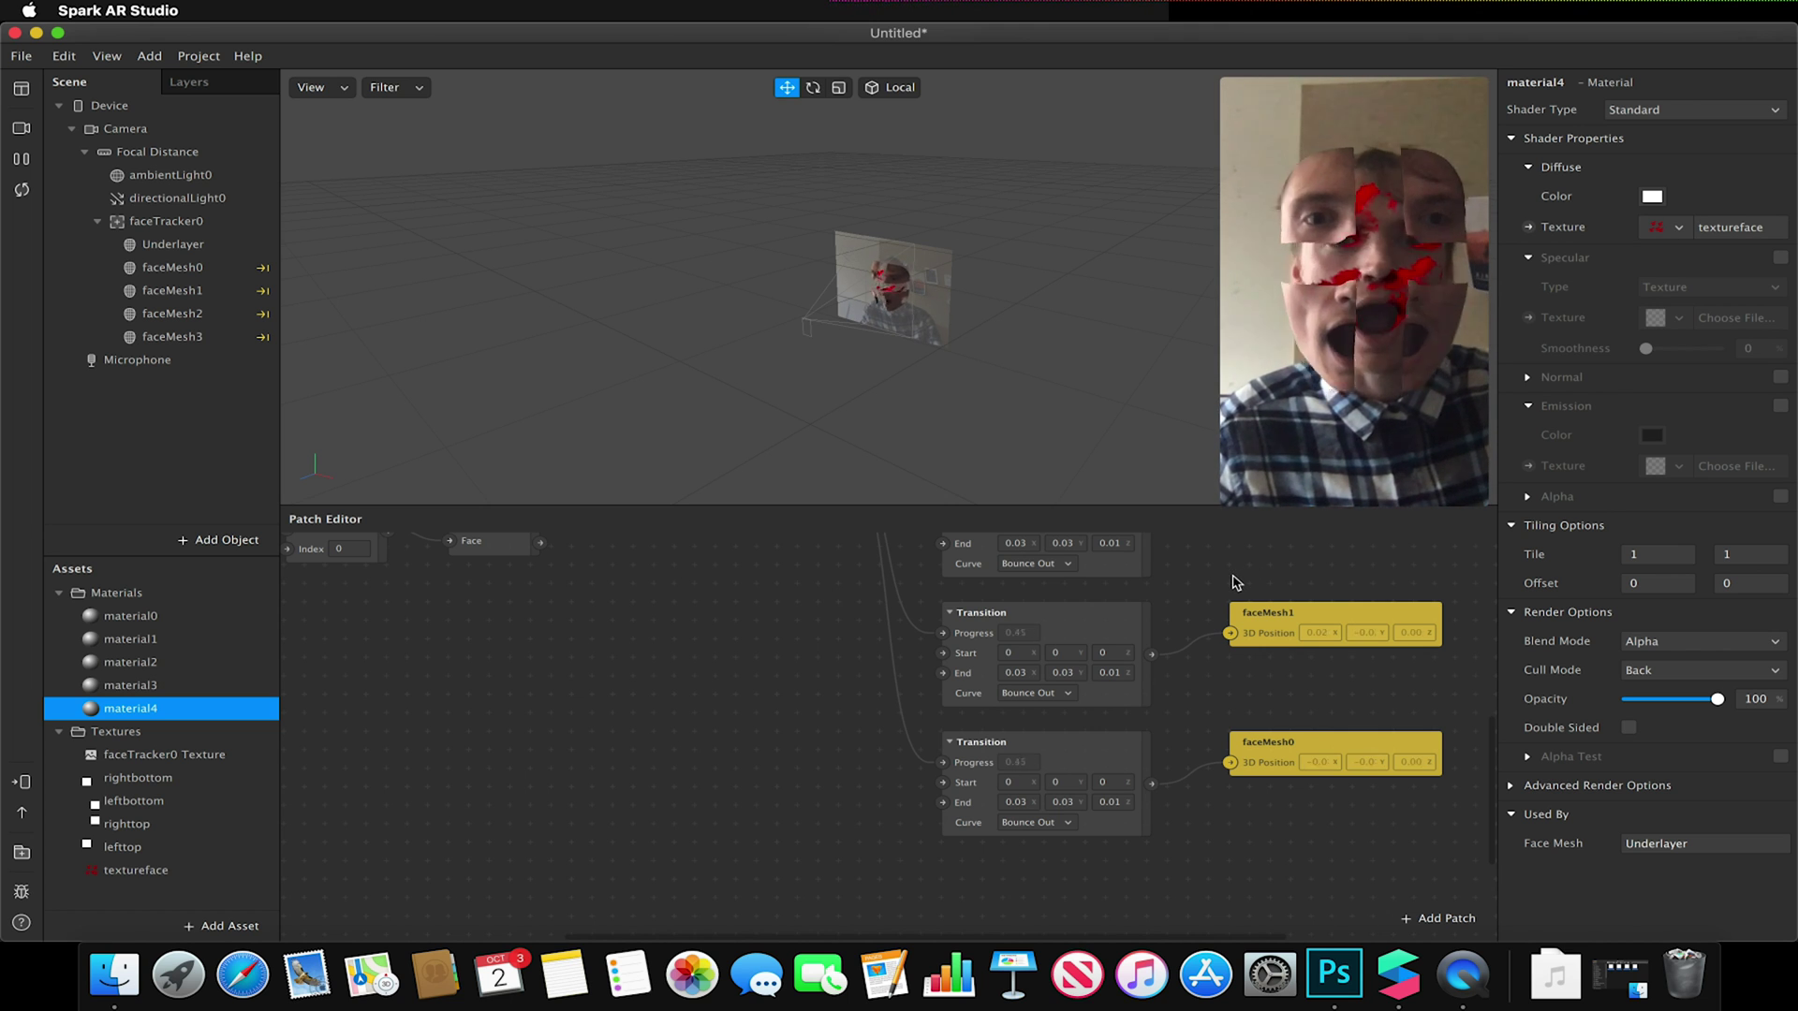
# Step: Select faceMesh0 through faceMesh3 and tick Eyes in their Properties
pyautogui.click(176, 267)
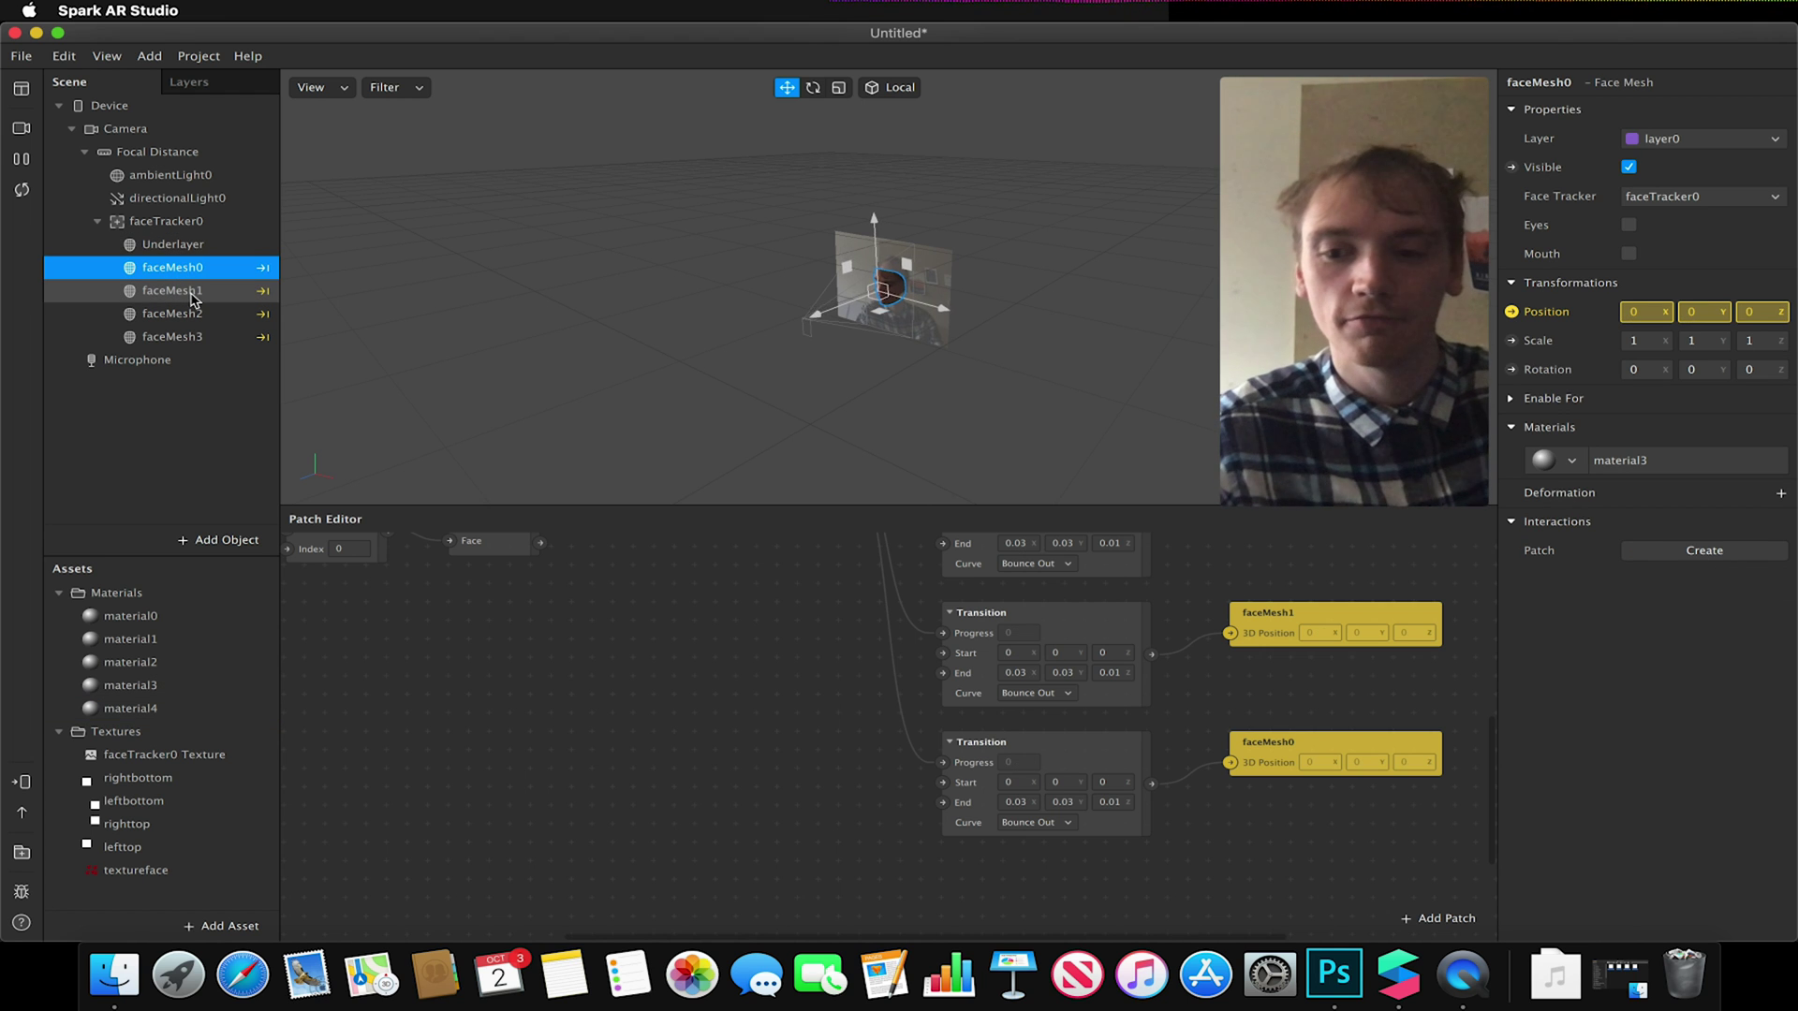
pyautogui.keyDown('shift'); pyautogui.click(171, 337); pyautogui.keyUp('shift')
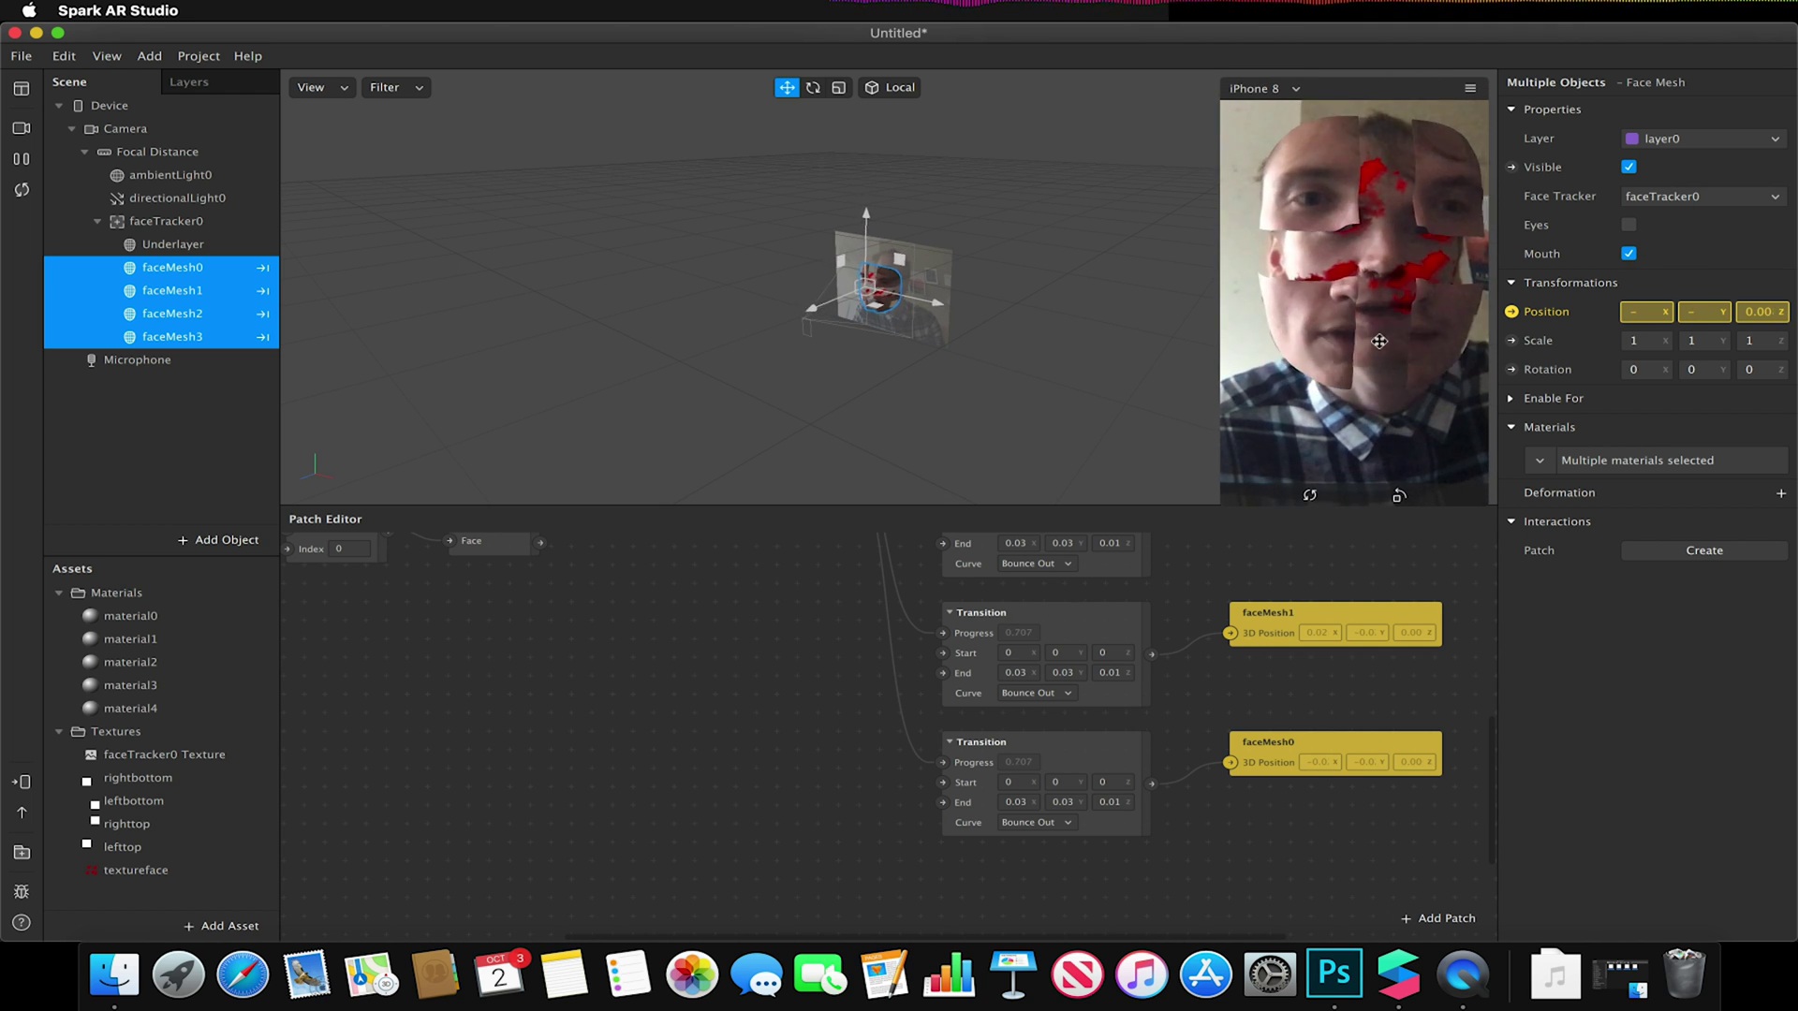
pyautogui.click(1628, 225)
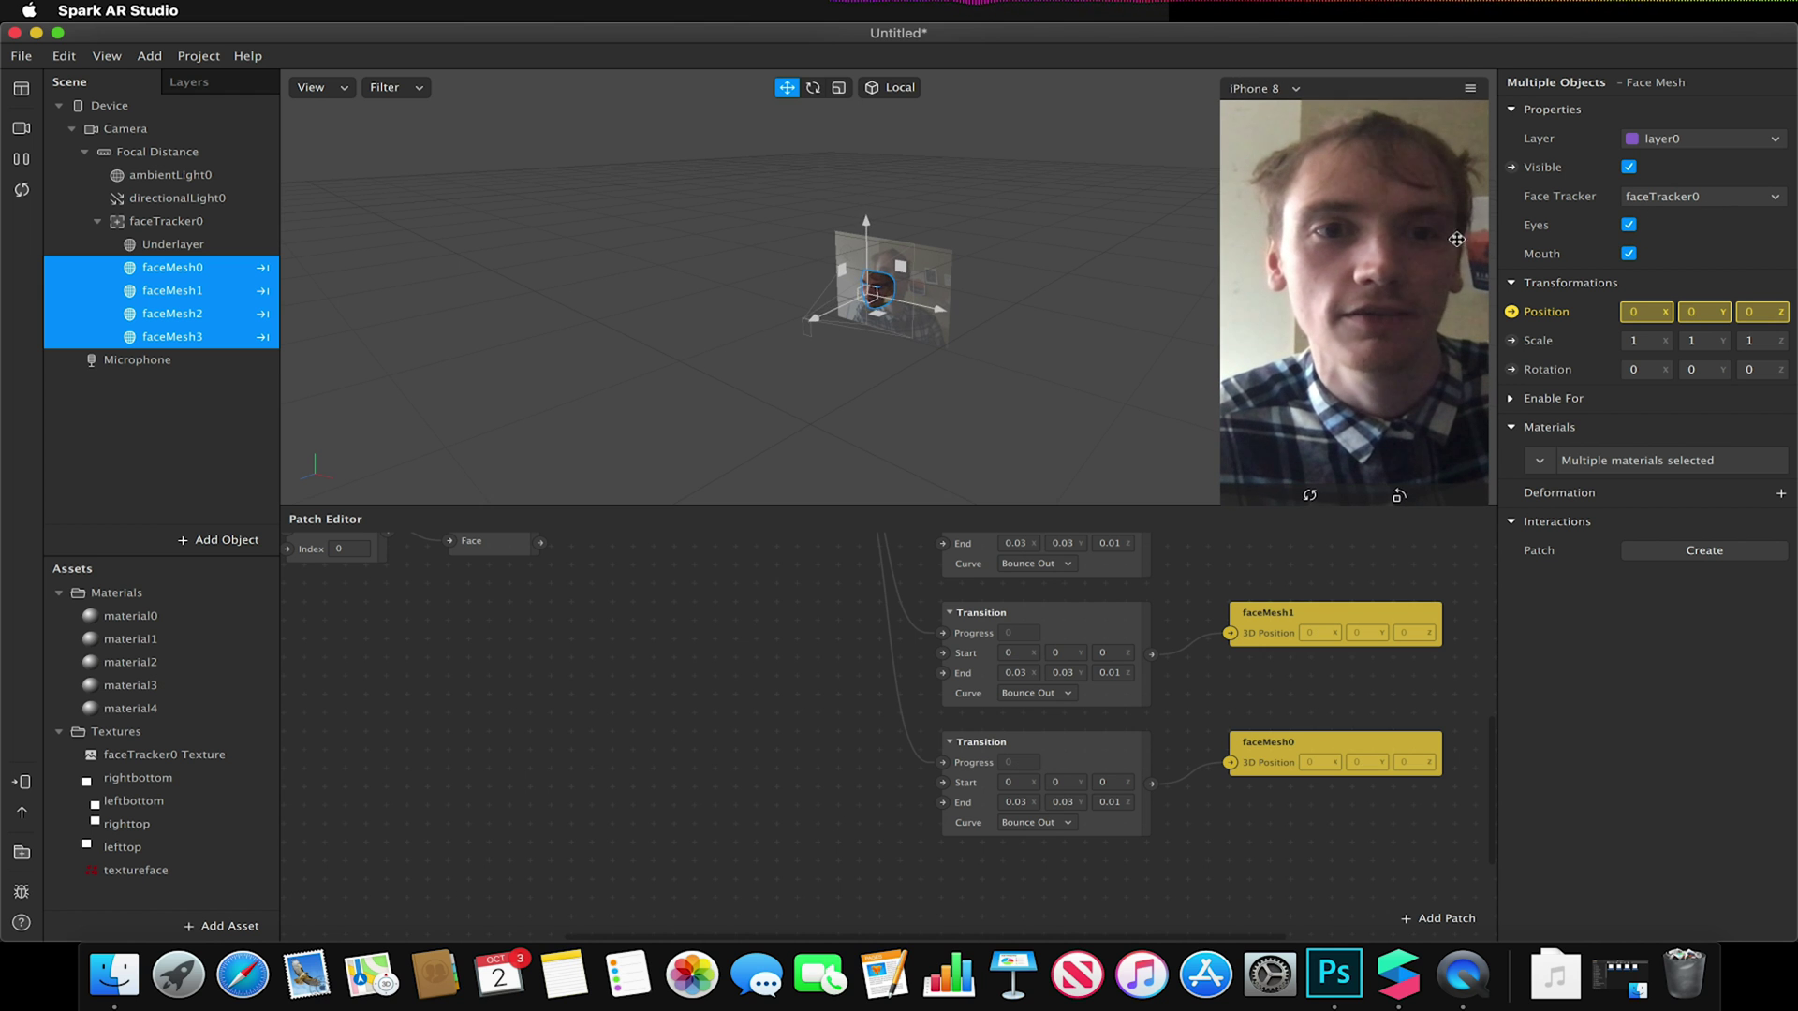